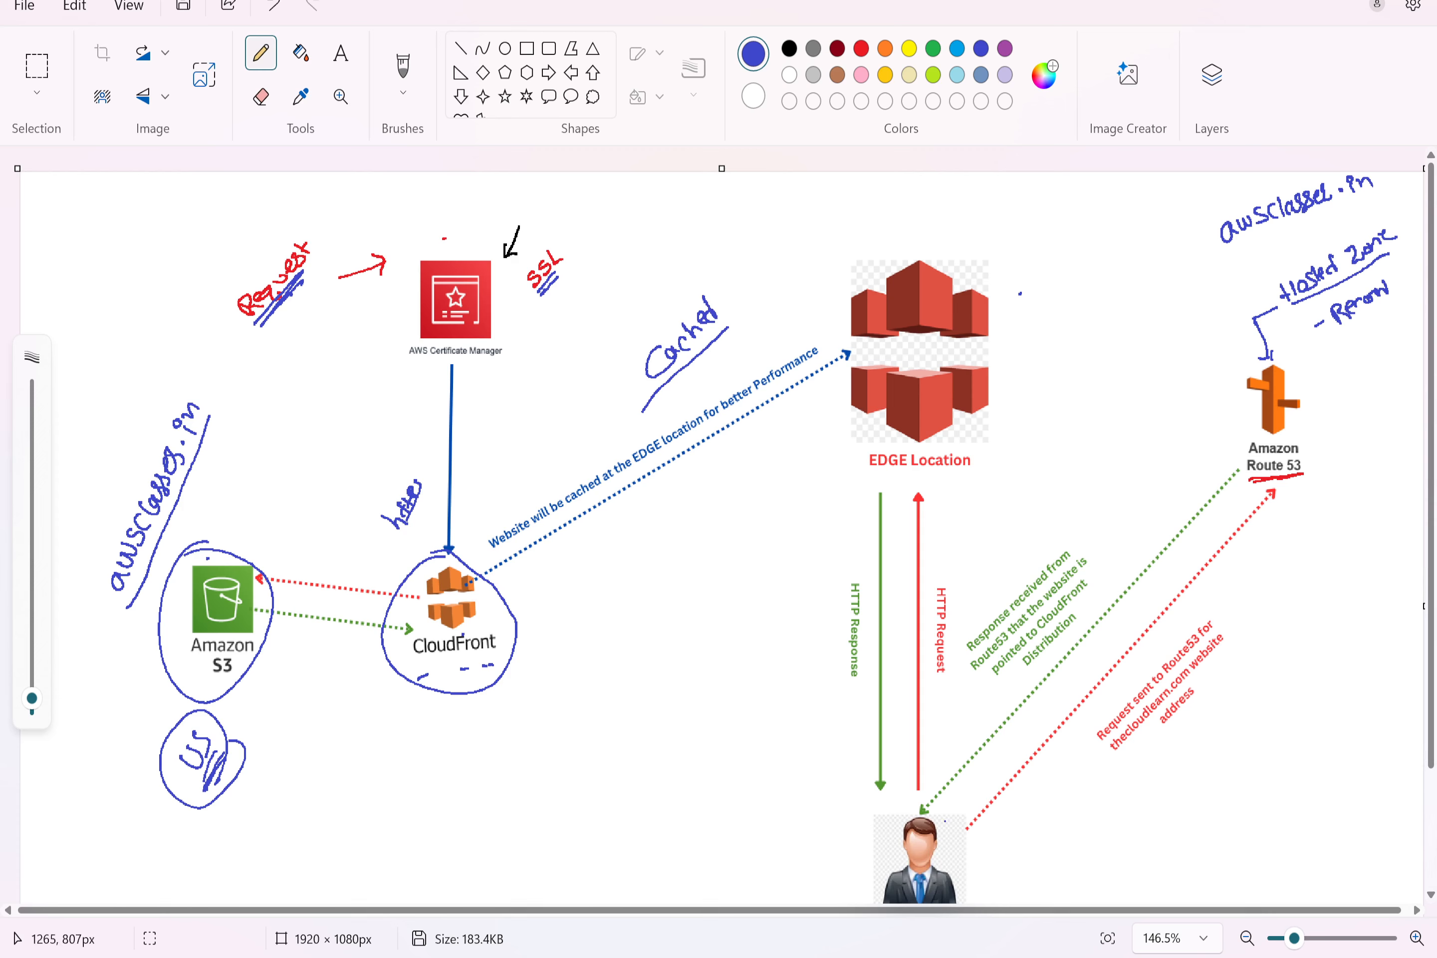
# Handwrite "aws.com" inside a hand-drawn blue box beside the user icon on the architecture diagram
pyautogui.moveTo(1024, 817)
pyautogui.mouseDown()
pyautogui.moveTo(1045, 872)
pyautogui.moveTo(1133, 770)
pyautogui.moveTo(1040, 877)
pyautogui.moveTo(1052, 832)
pyautogui.moveTo(1111, 790)
pyautogui.mouseUp()
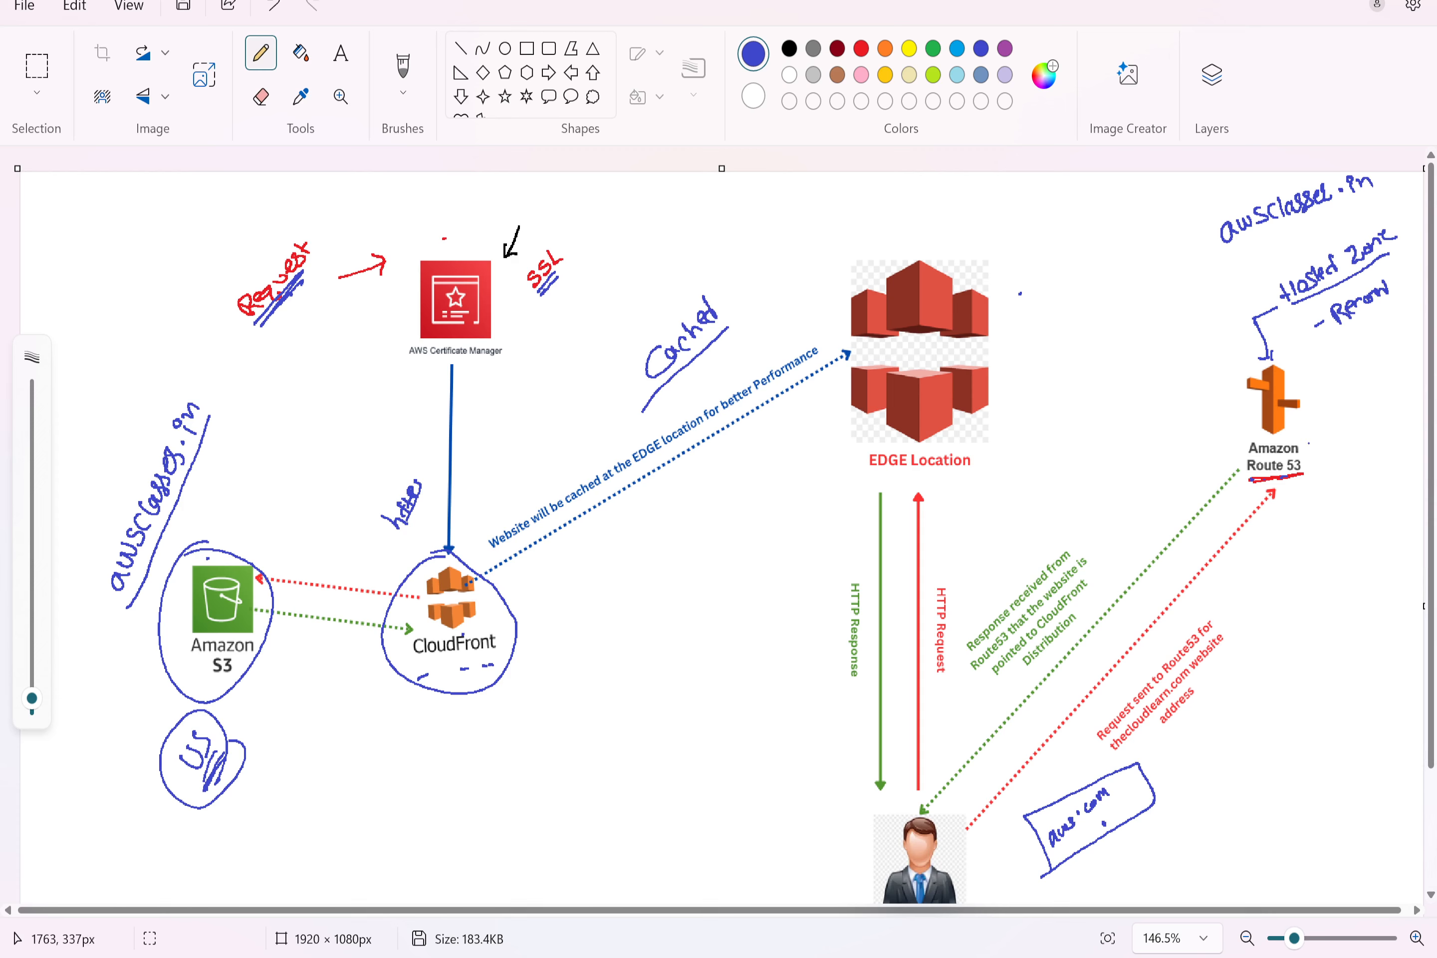
pyautogui.moveTo(1084, 520); pyautogui.dragTo(1118, 586)
# Switch to Notepad and write "1. Create a HostedZone in Route53 for the domain "awsclasses.in"" a few lines below the services list
pyautogui.hotkey('alt', 'Tab')
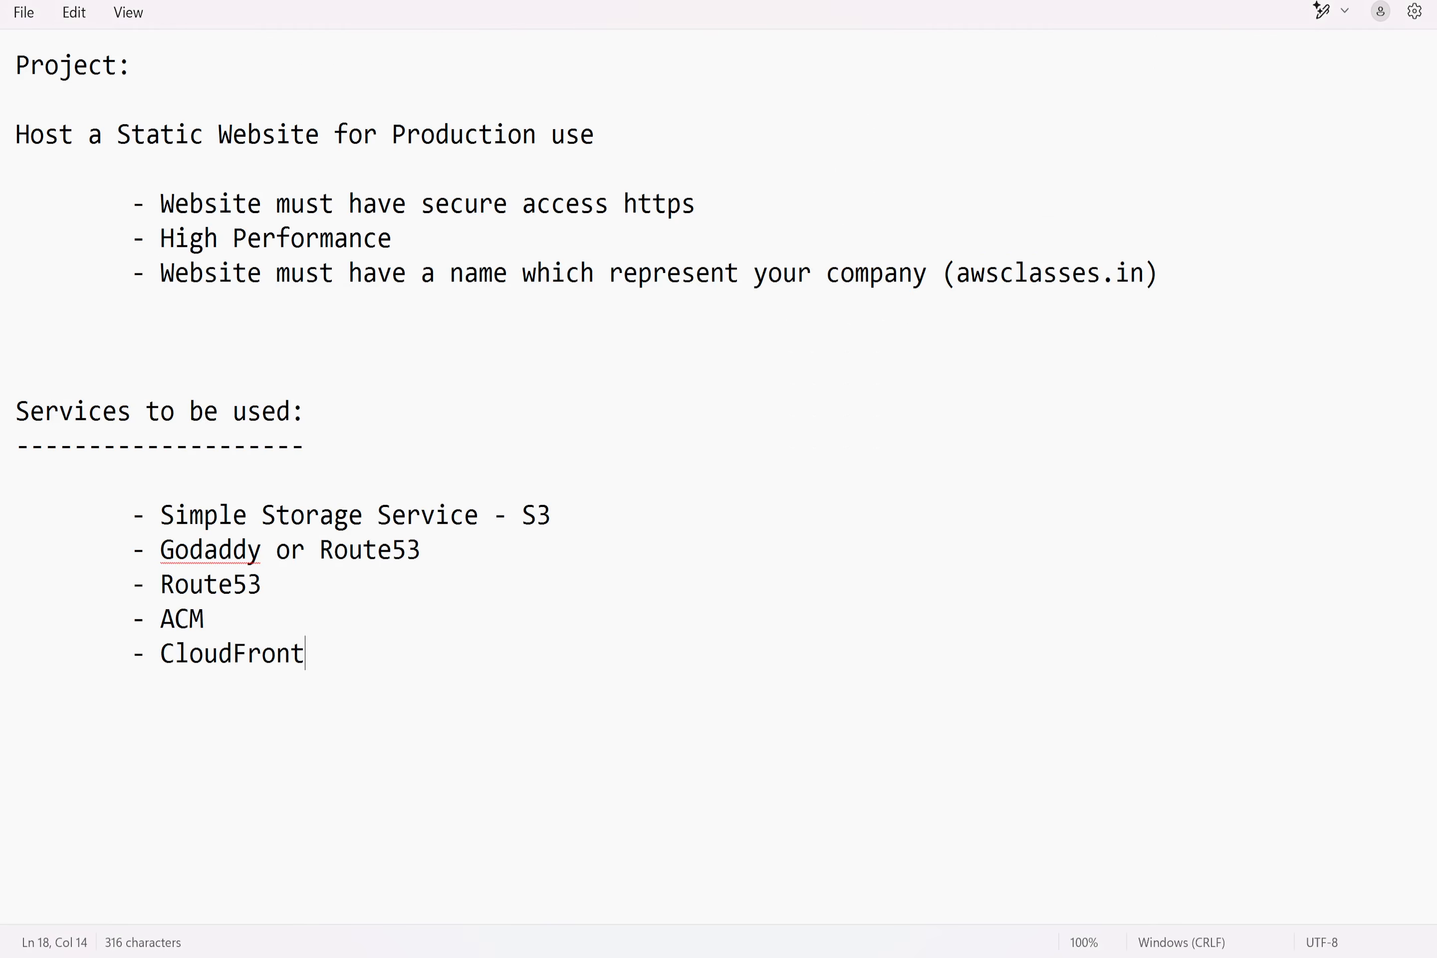
pyautogui.press('Return')
pyautogui.press('Return')
pyautogui.press('Return')
pyautogui.press('Return')
pyautogui.write('1. Create ')
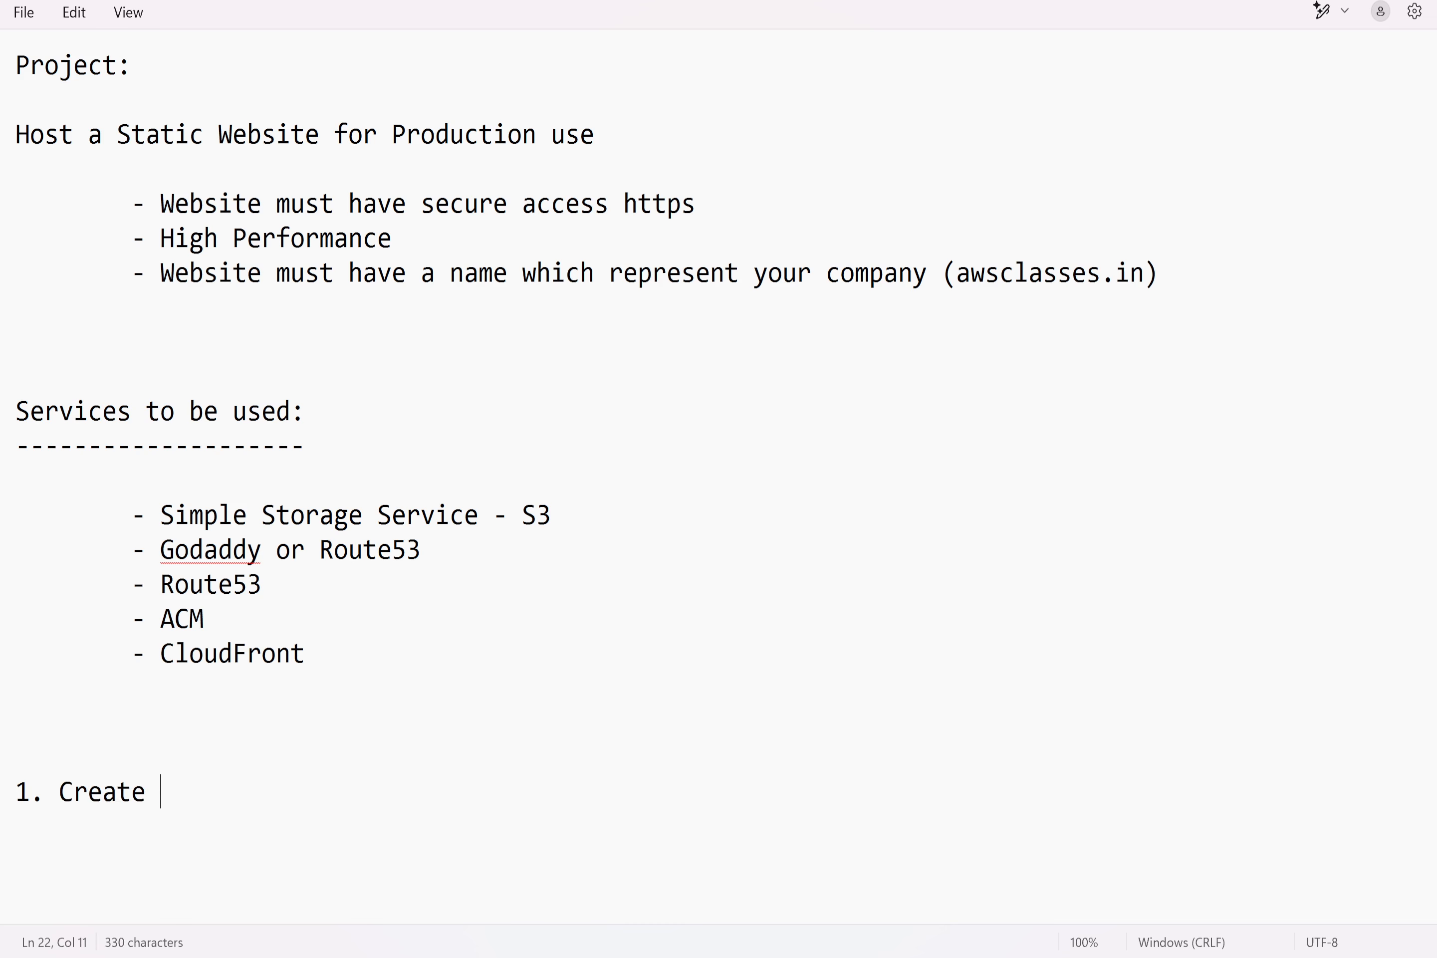
pyautogui.write('a HostedZone ')
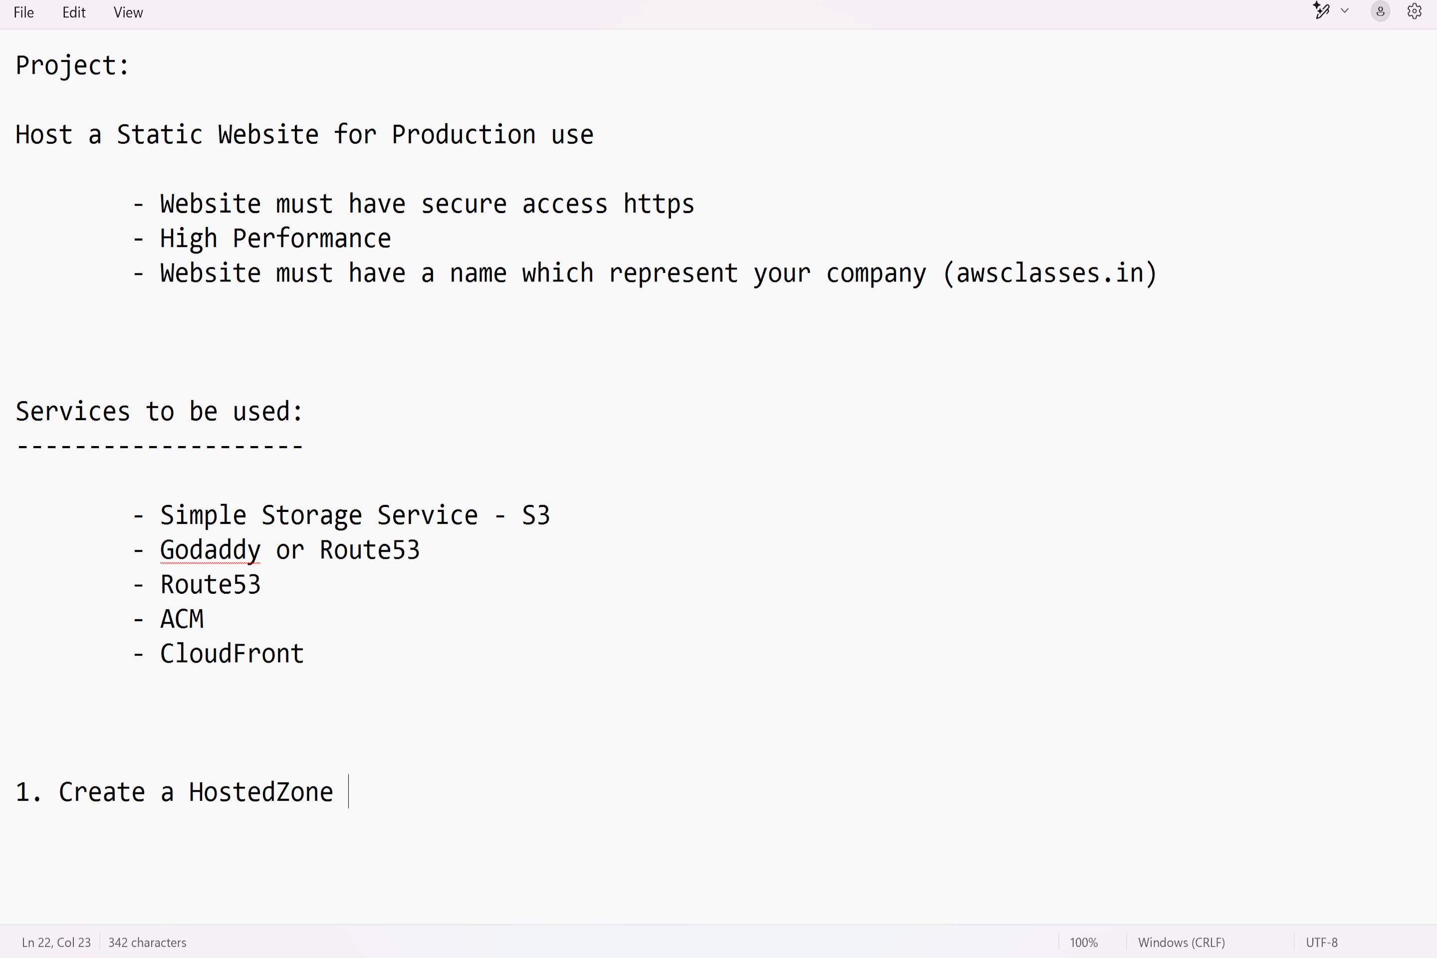
pyautogui.write('in Route53 for th')
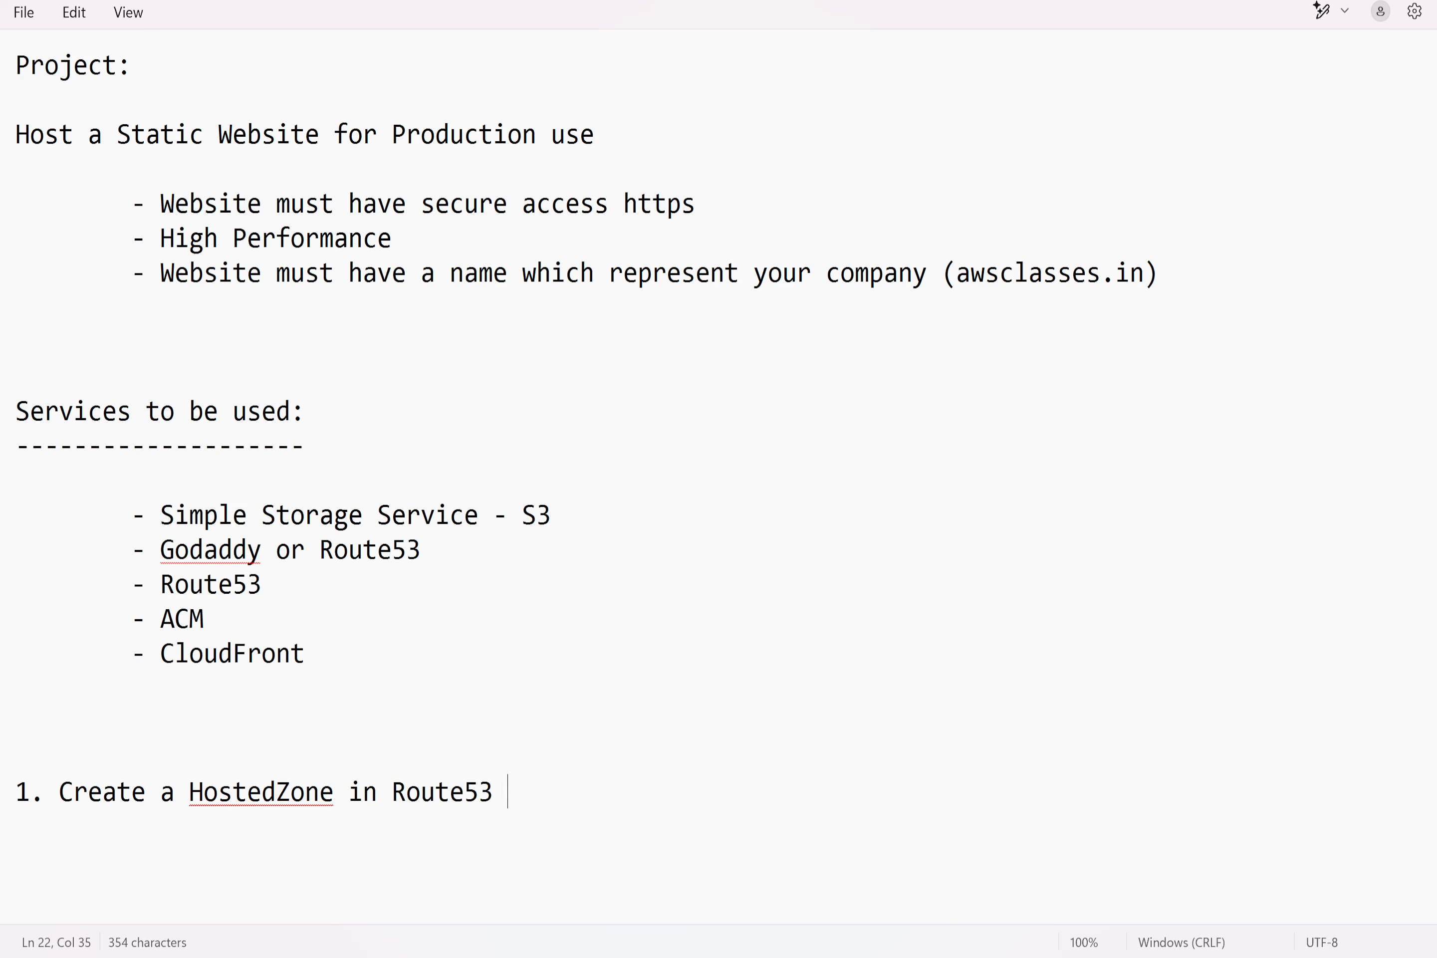
pyautogui.write('e do')
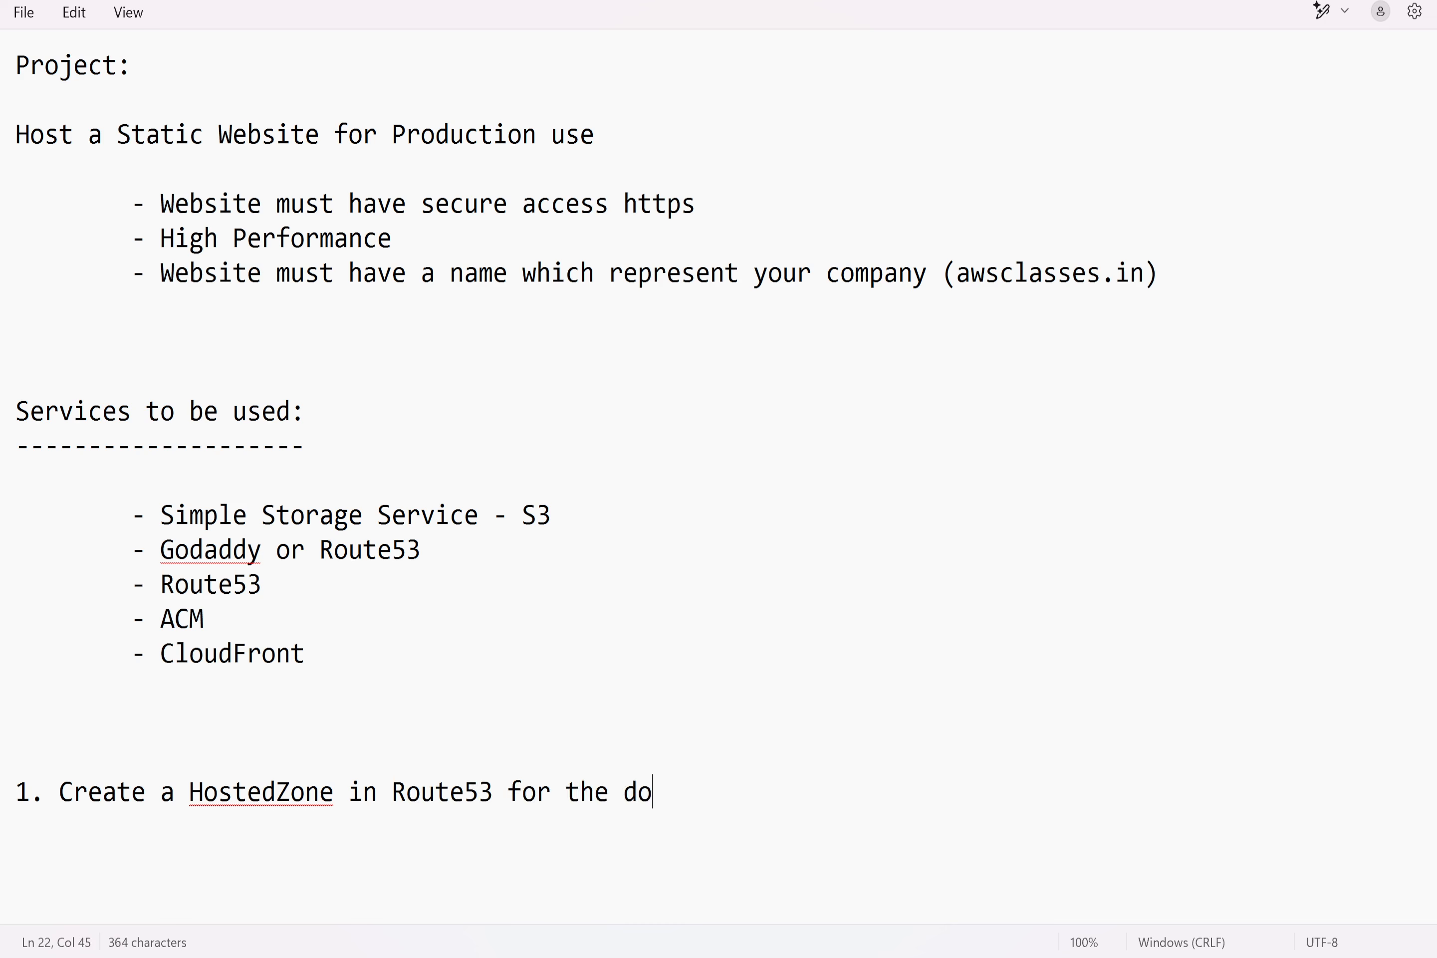
pyautogui.write('main "aw')
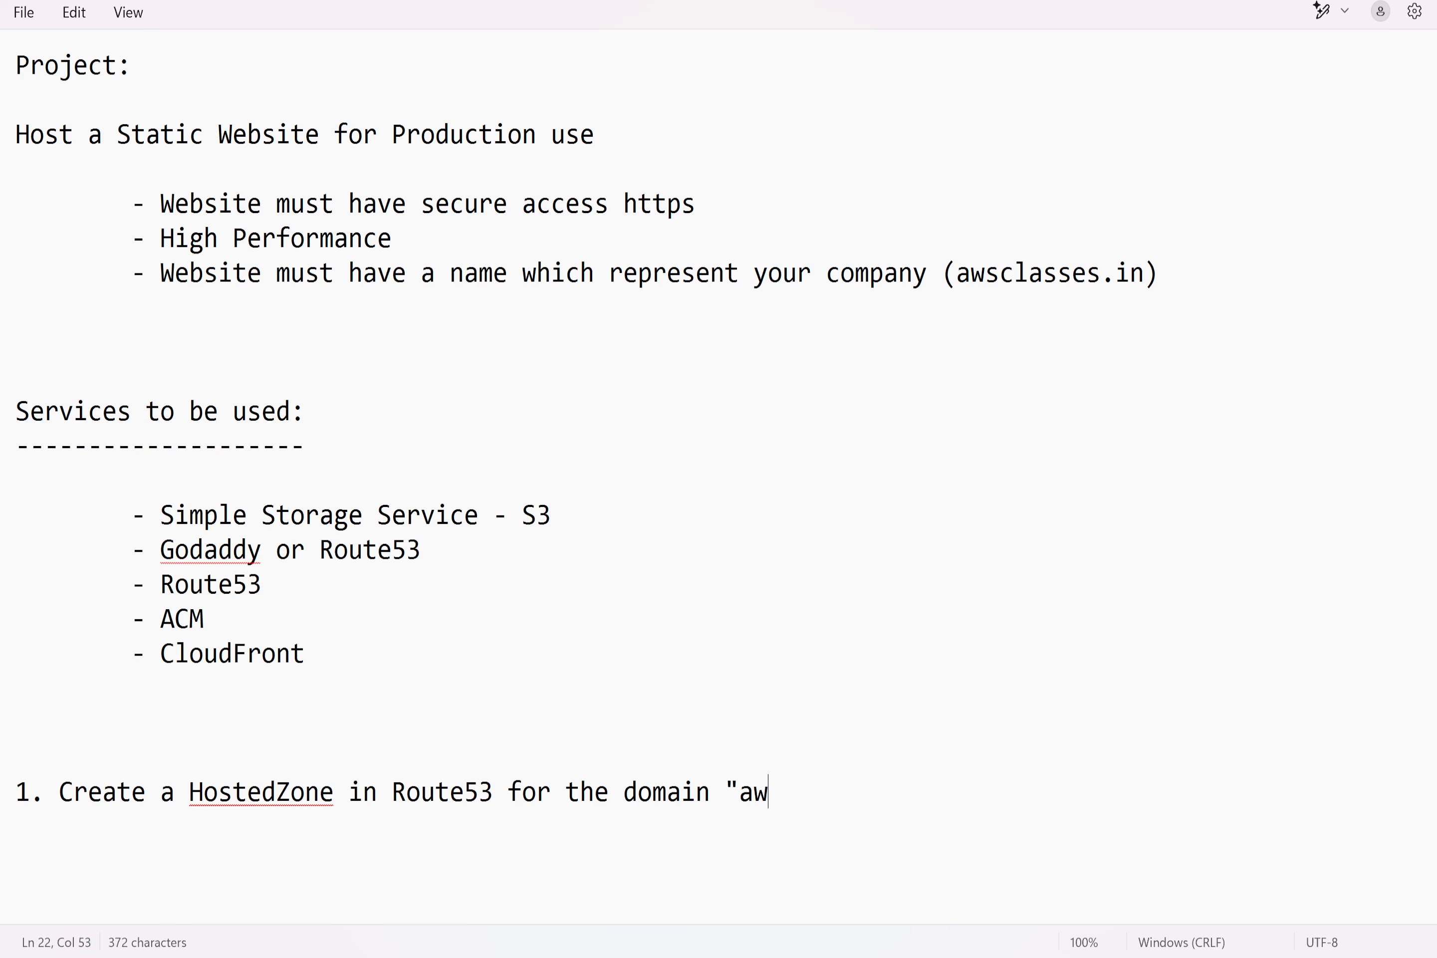
pyautogui.write('sclasses.in"')
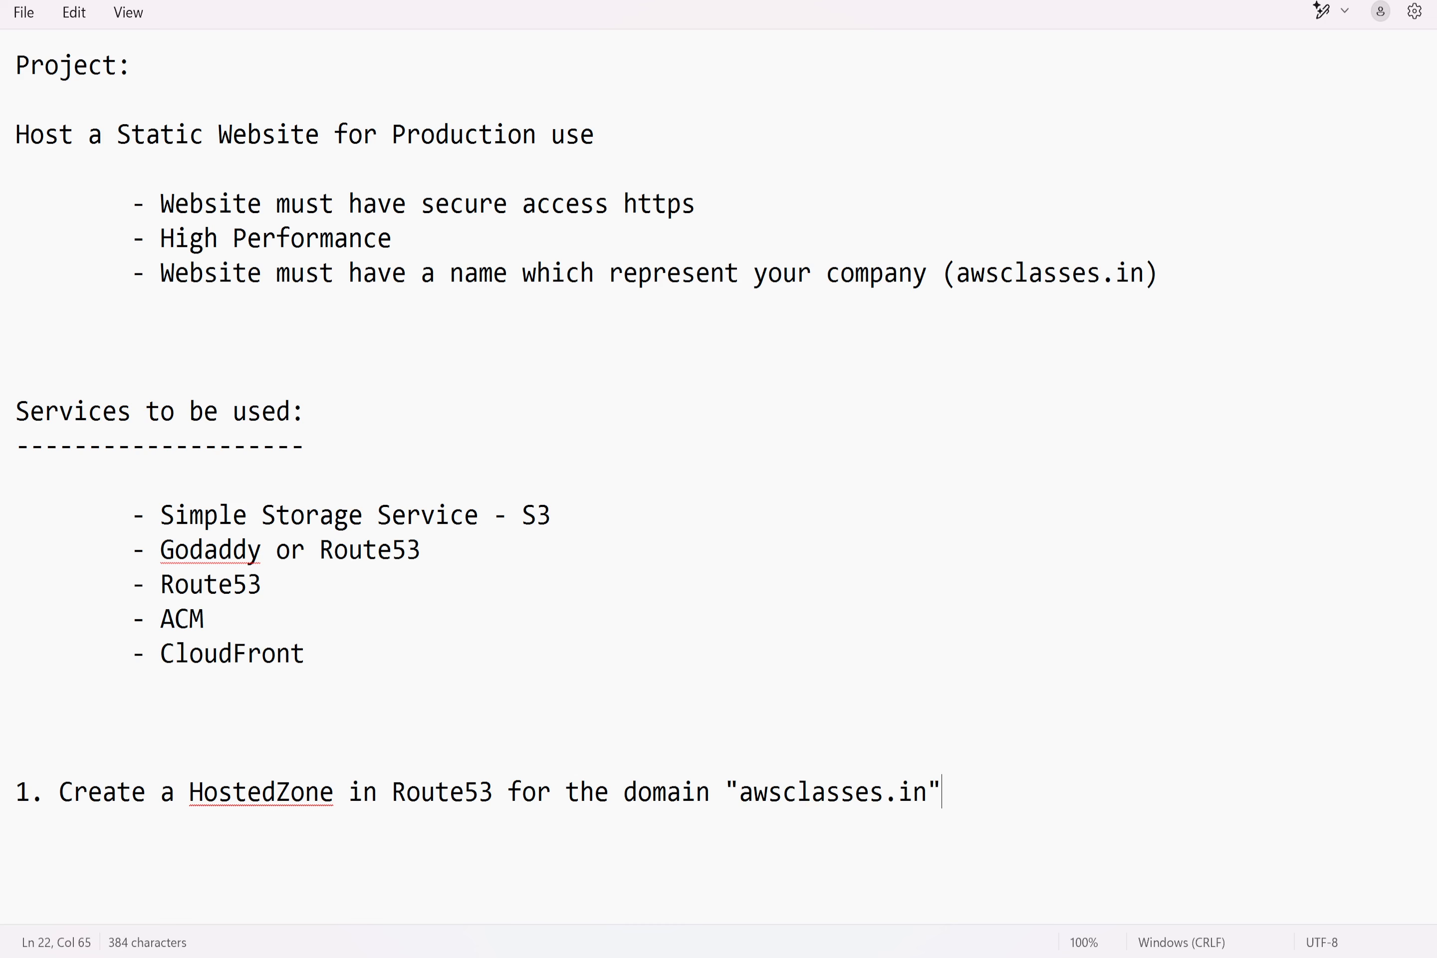
# Leave a blank line and add "2. Update the Name Servers in Godaddy Domian registrar with the values of Route53 hostedzone"
pyautogui.press('Return')
pyautogui.press('Return')
pyautogui.press('Return')
pyautogui.click(16, 756)
pyautogui.click(941, 792)
pyautogui.press('Return')
pyautogui.press('Return')
pyautogui.write('3.')
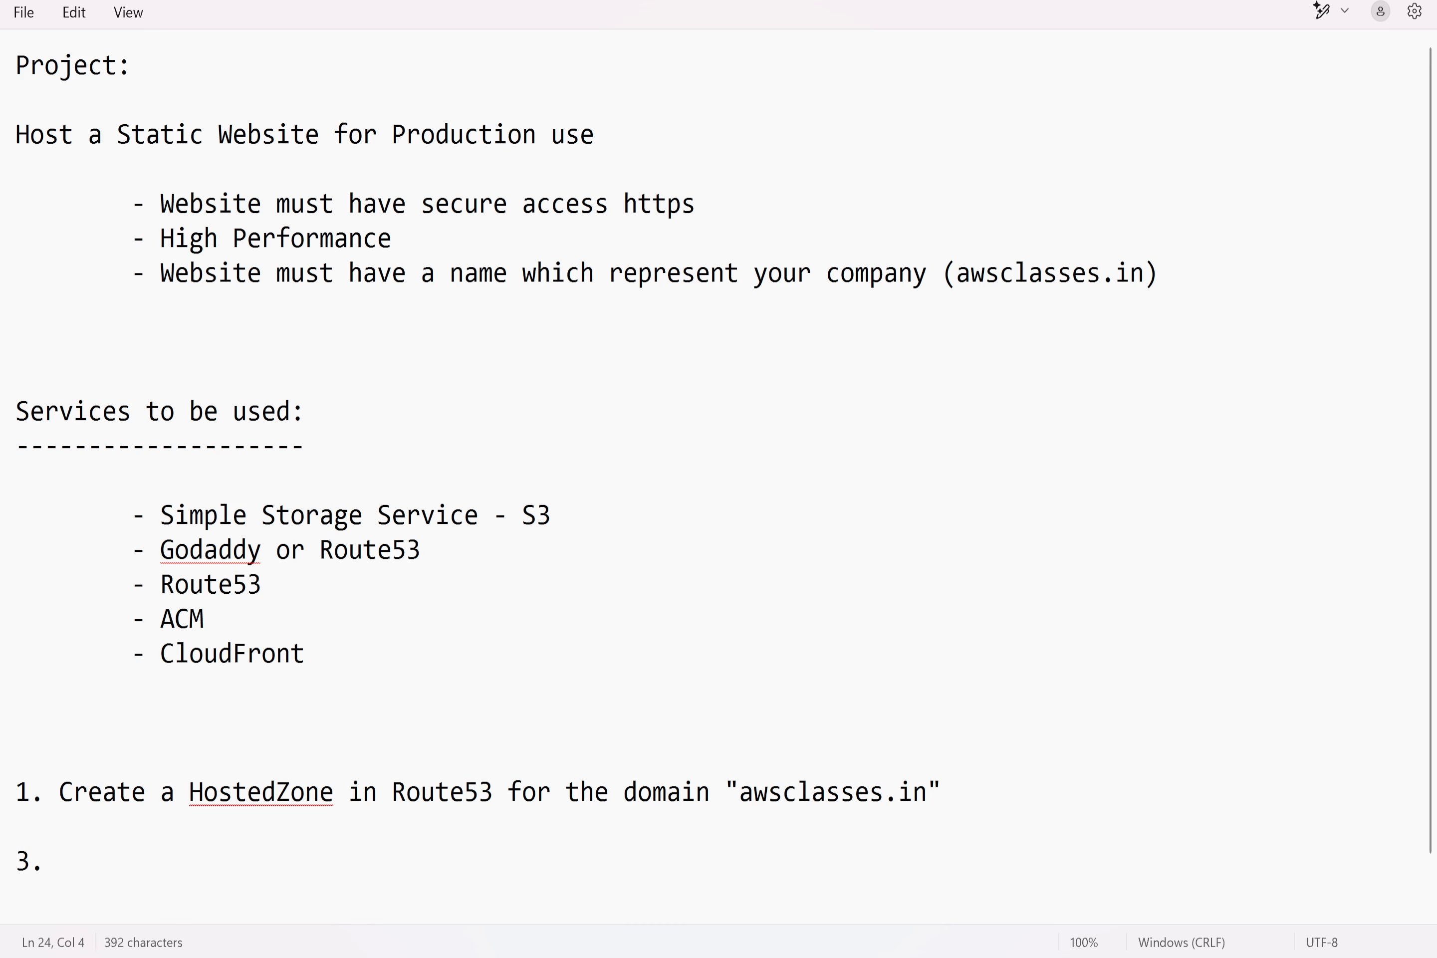
pyautogui.press('BackSpace')
pyautogui.press('BackSpace')
pyautogui.press('BackSpace')
pyautogui.write('2. Upda')
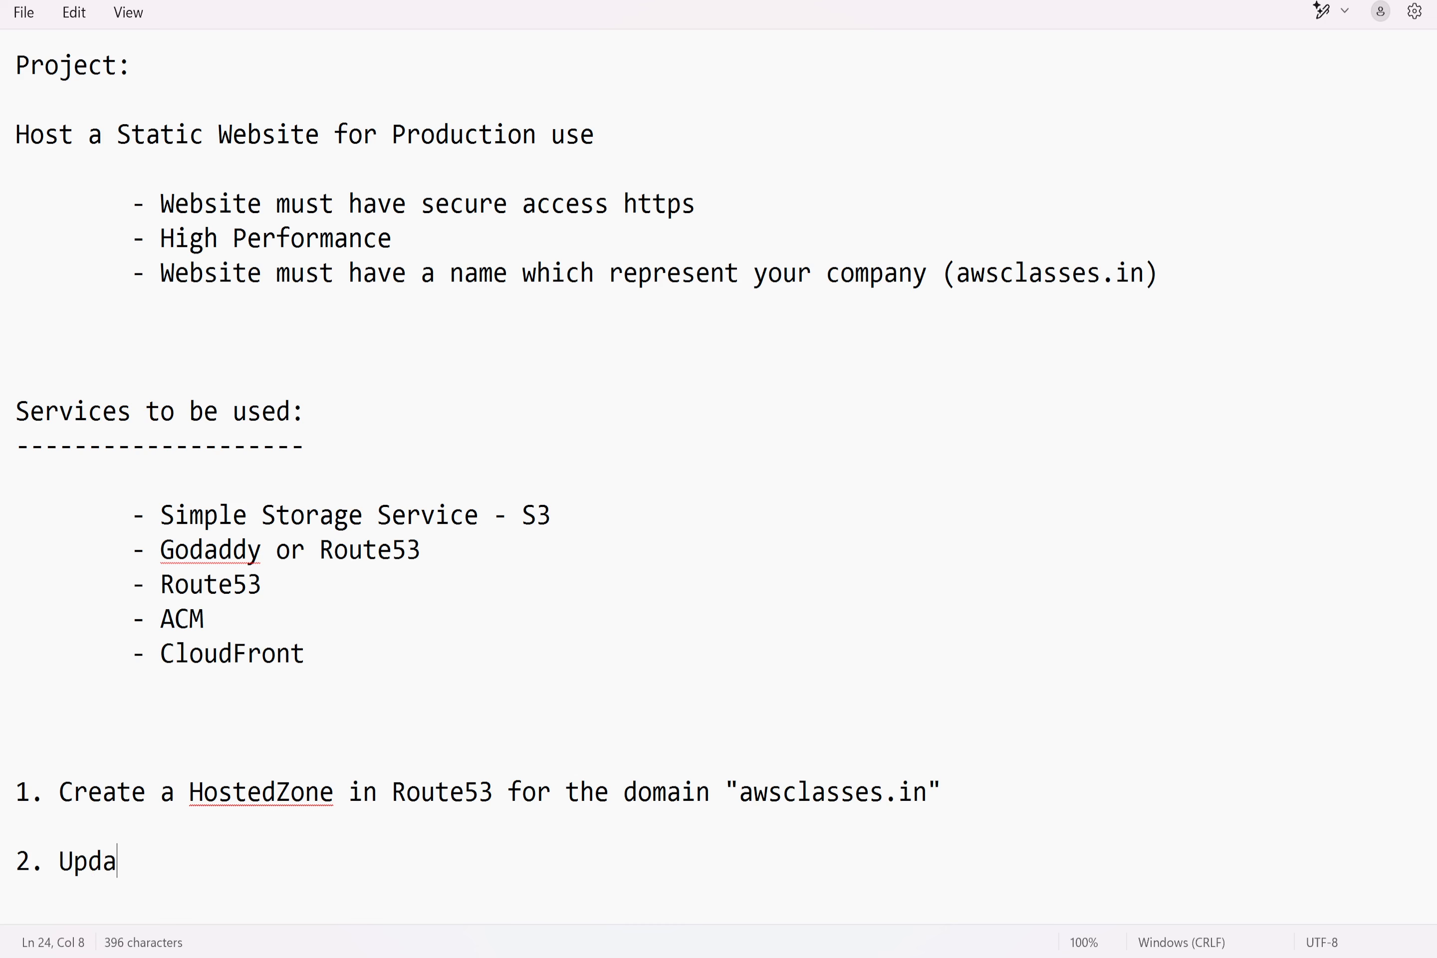
pyautogui.write('te the Name ')
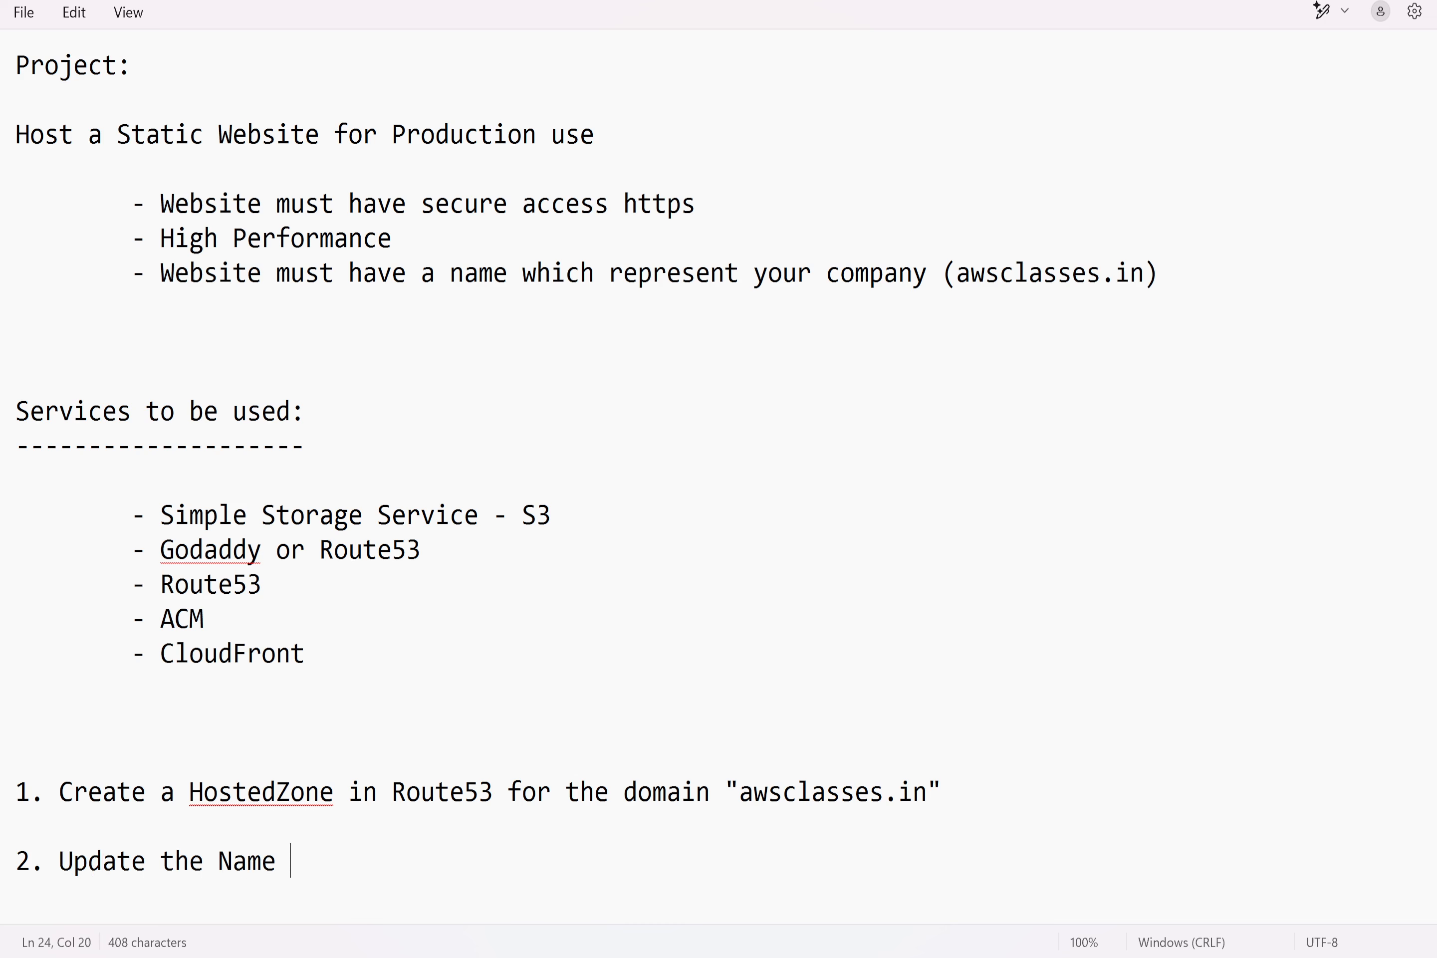
pyautogui.write('Servers ')
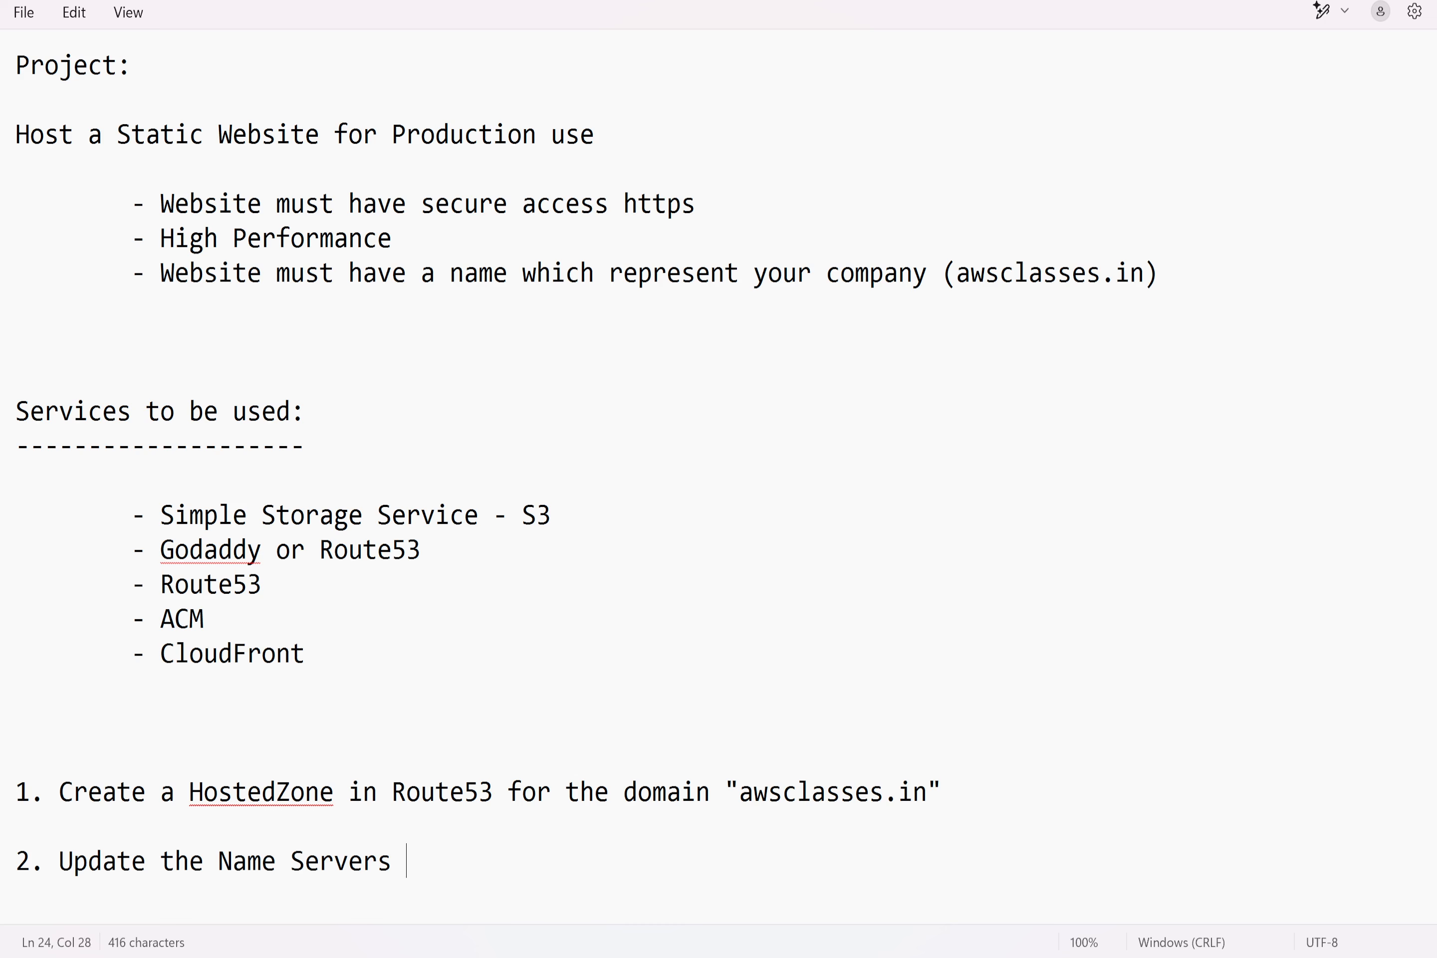
pyautogui.write('in Godaddy')
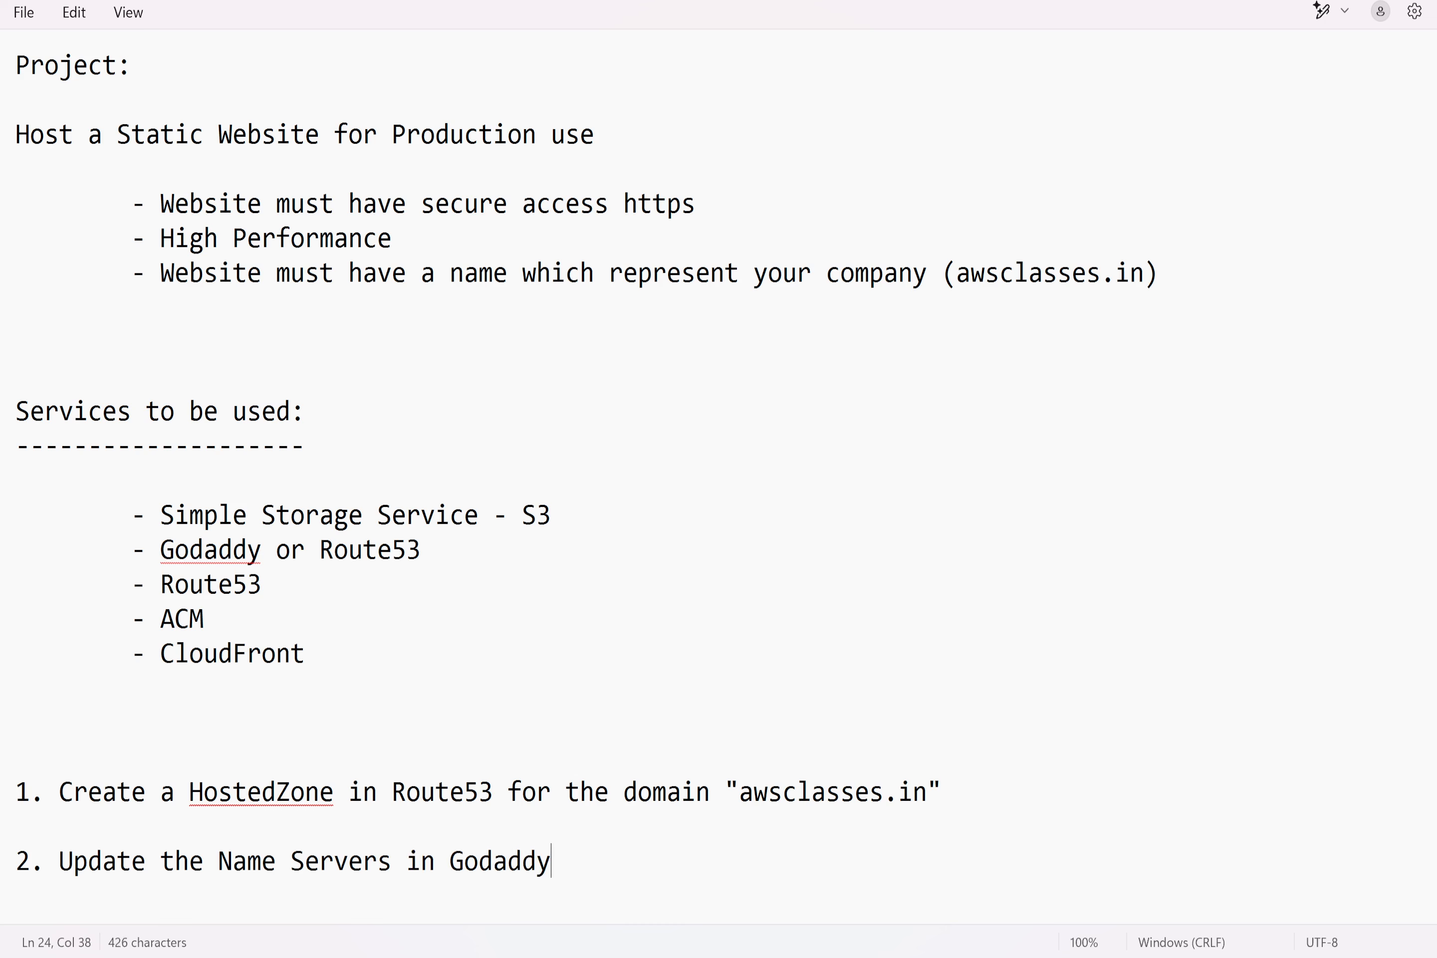
pyautogui.write(' Domian regist')
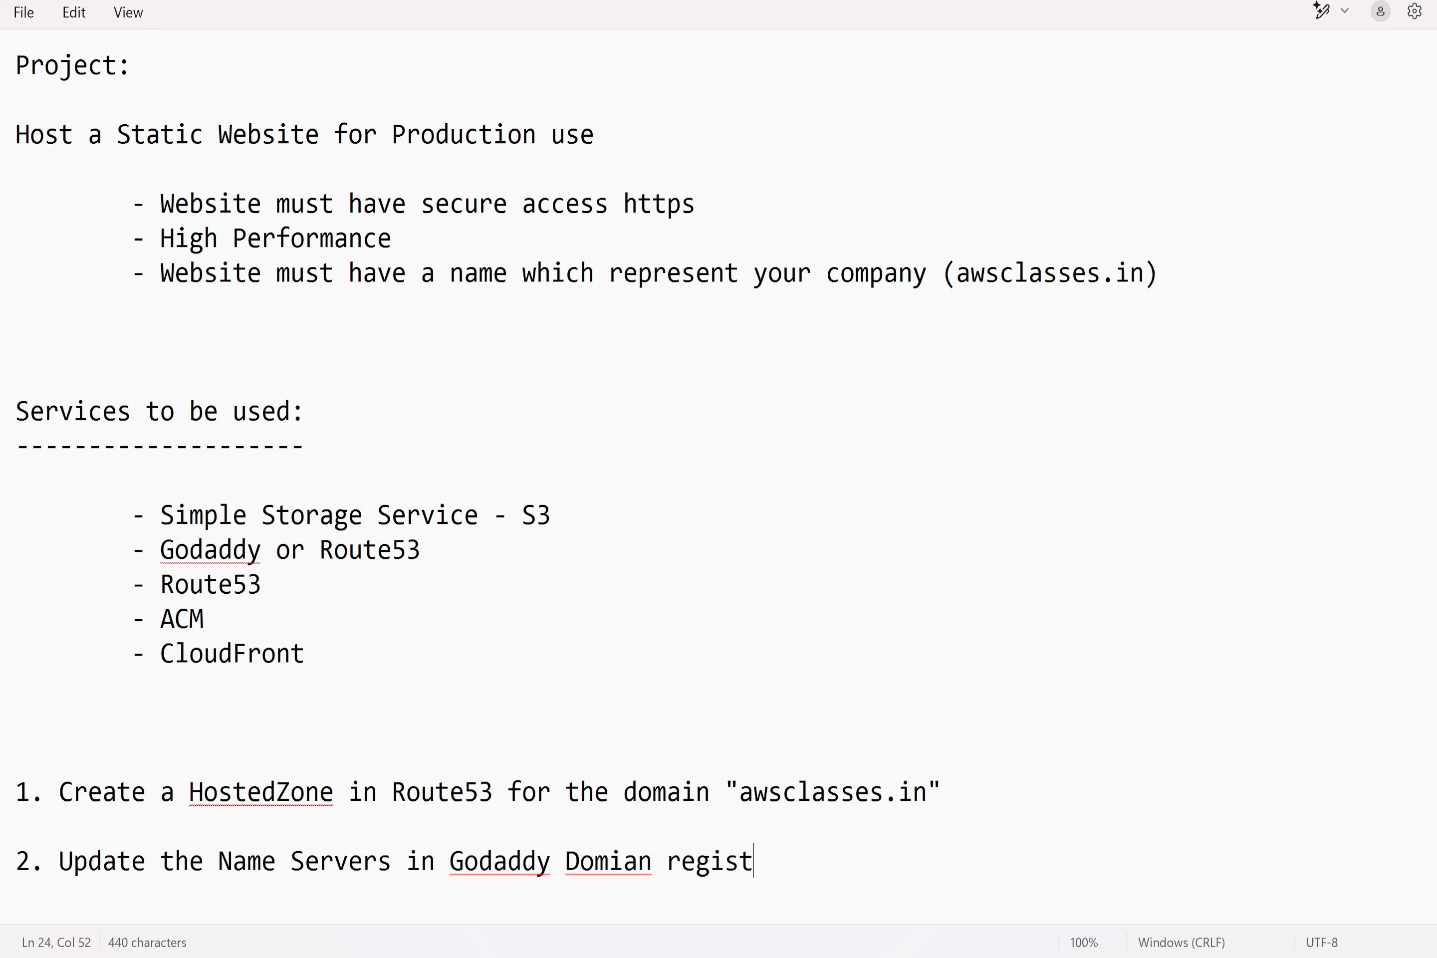
pyautogui.write('rar with t')
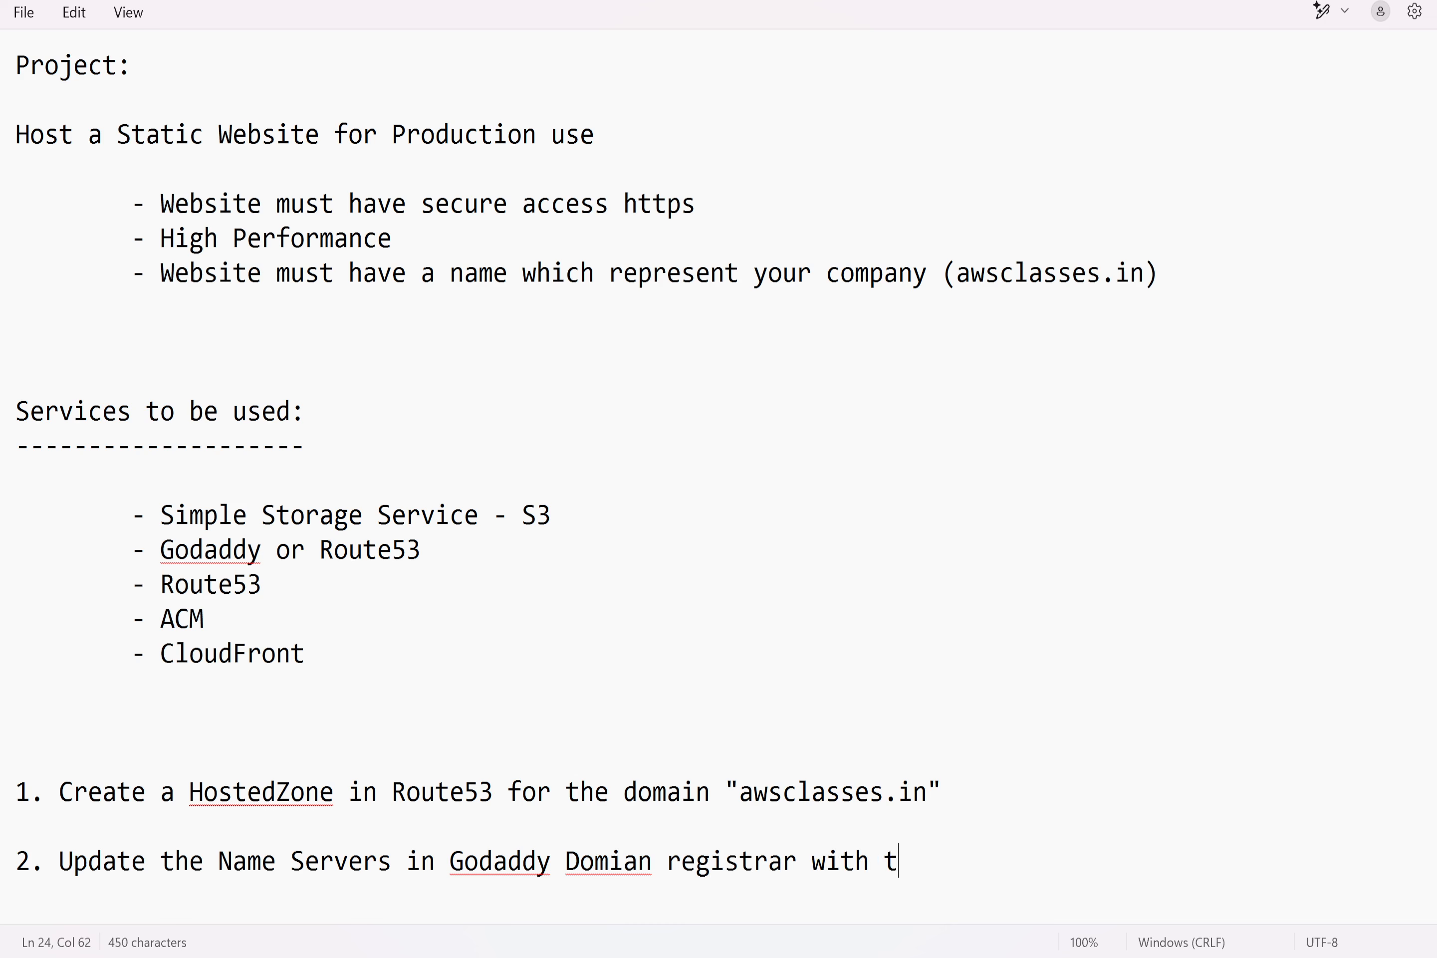
pyautogui.write('he values of')
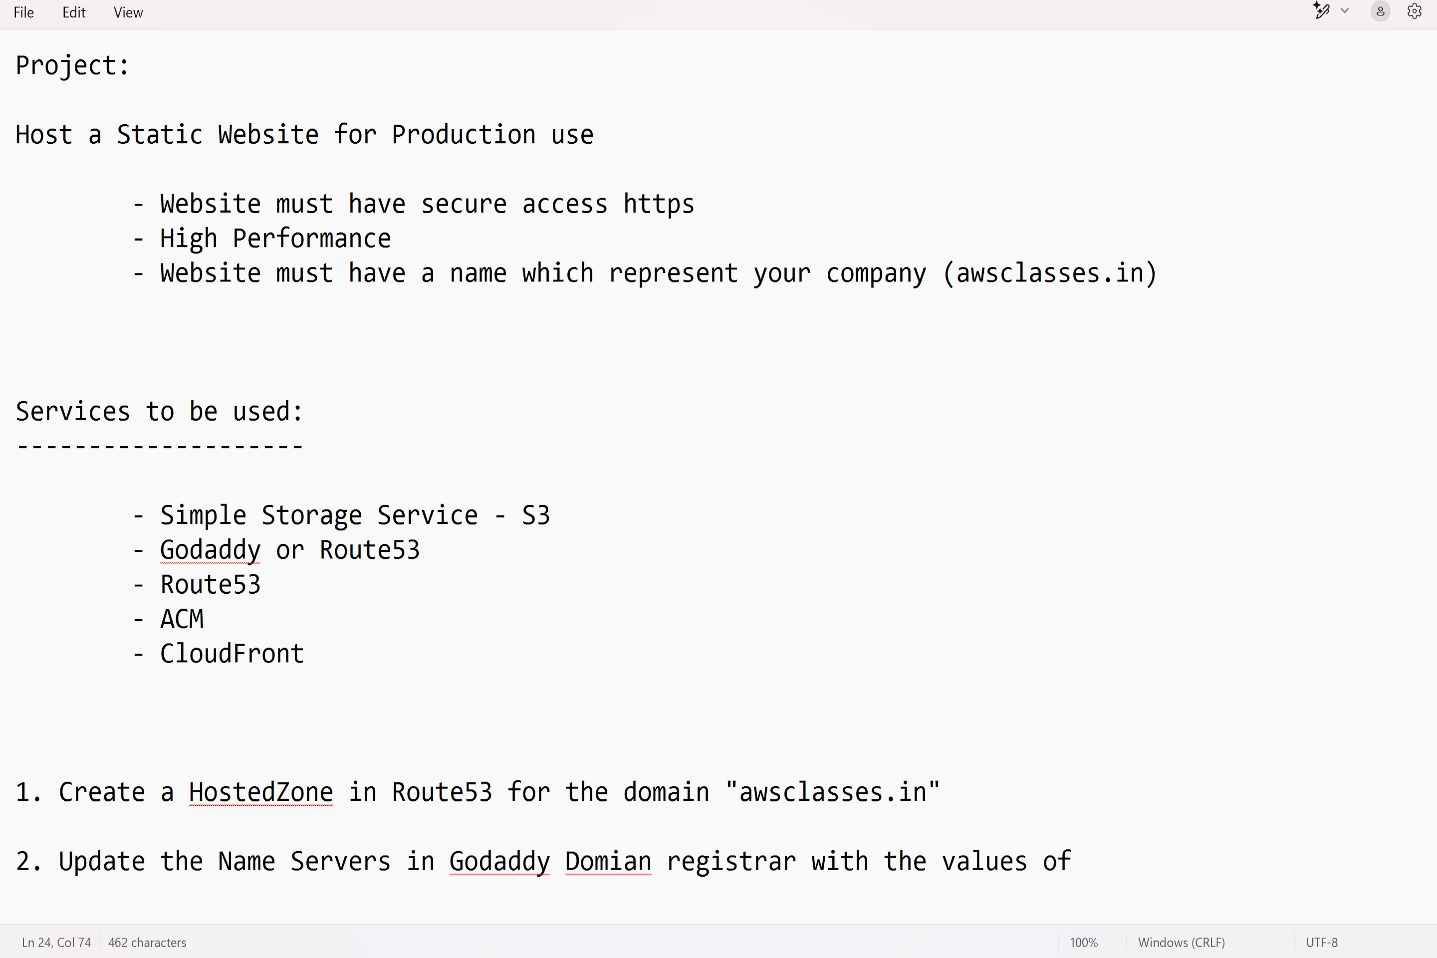
pyautogui.write(' Route53 hostedzone')
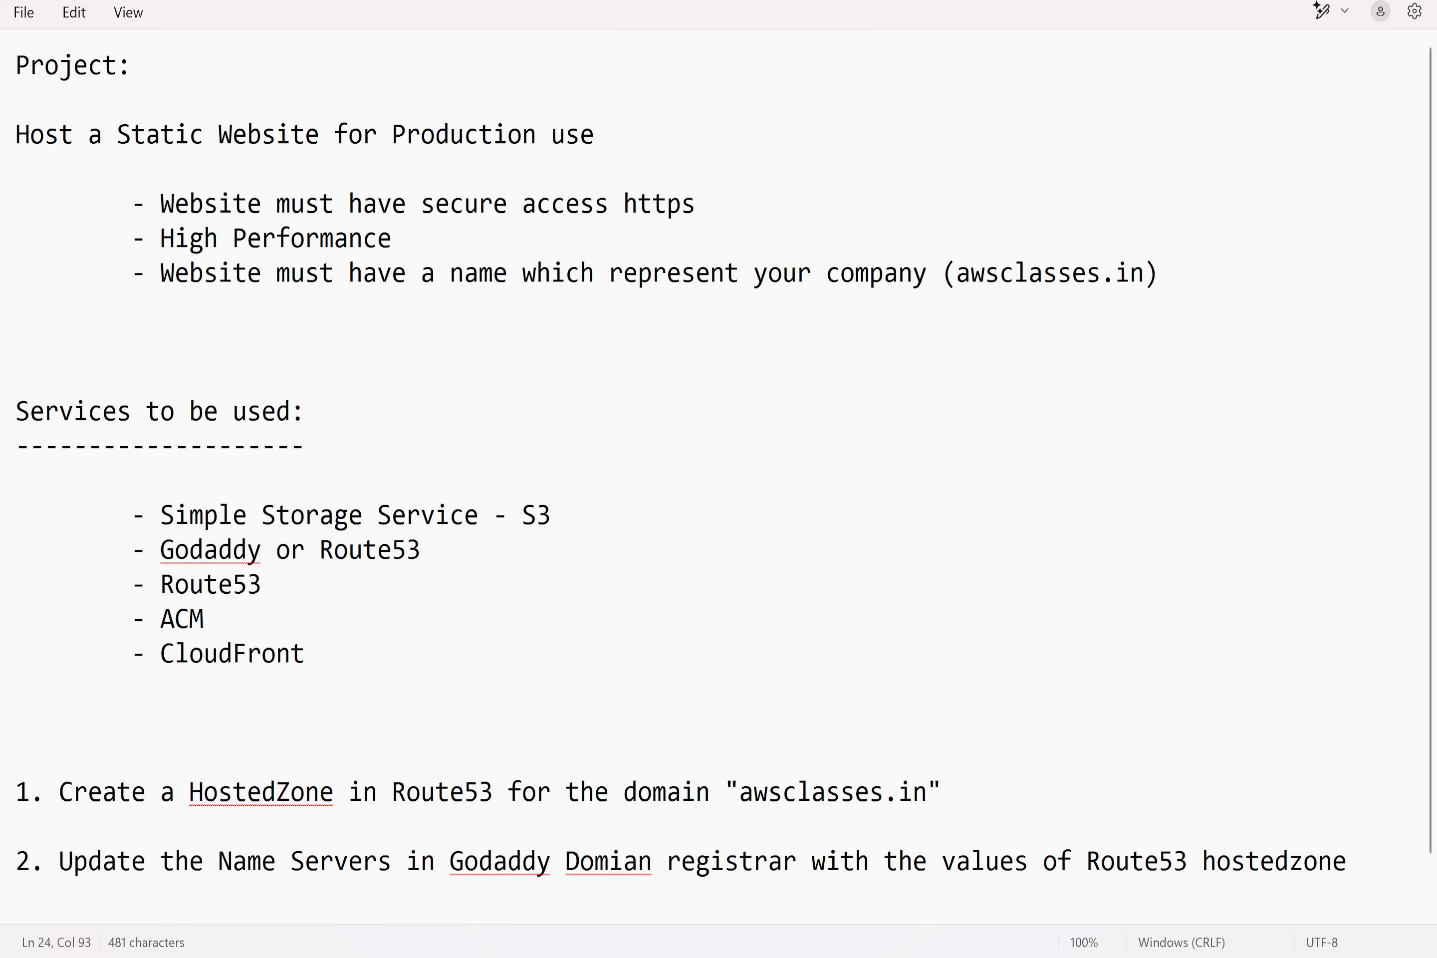
# Highlight the quoted domain name in item 1 and the words "Name Servers" in item 2
pyautogui.moveTo(943, 792); pyautogui.dragTo(725, 792)
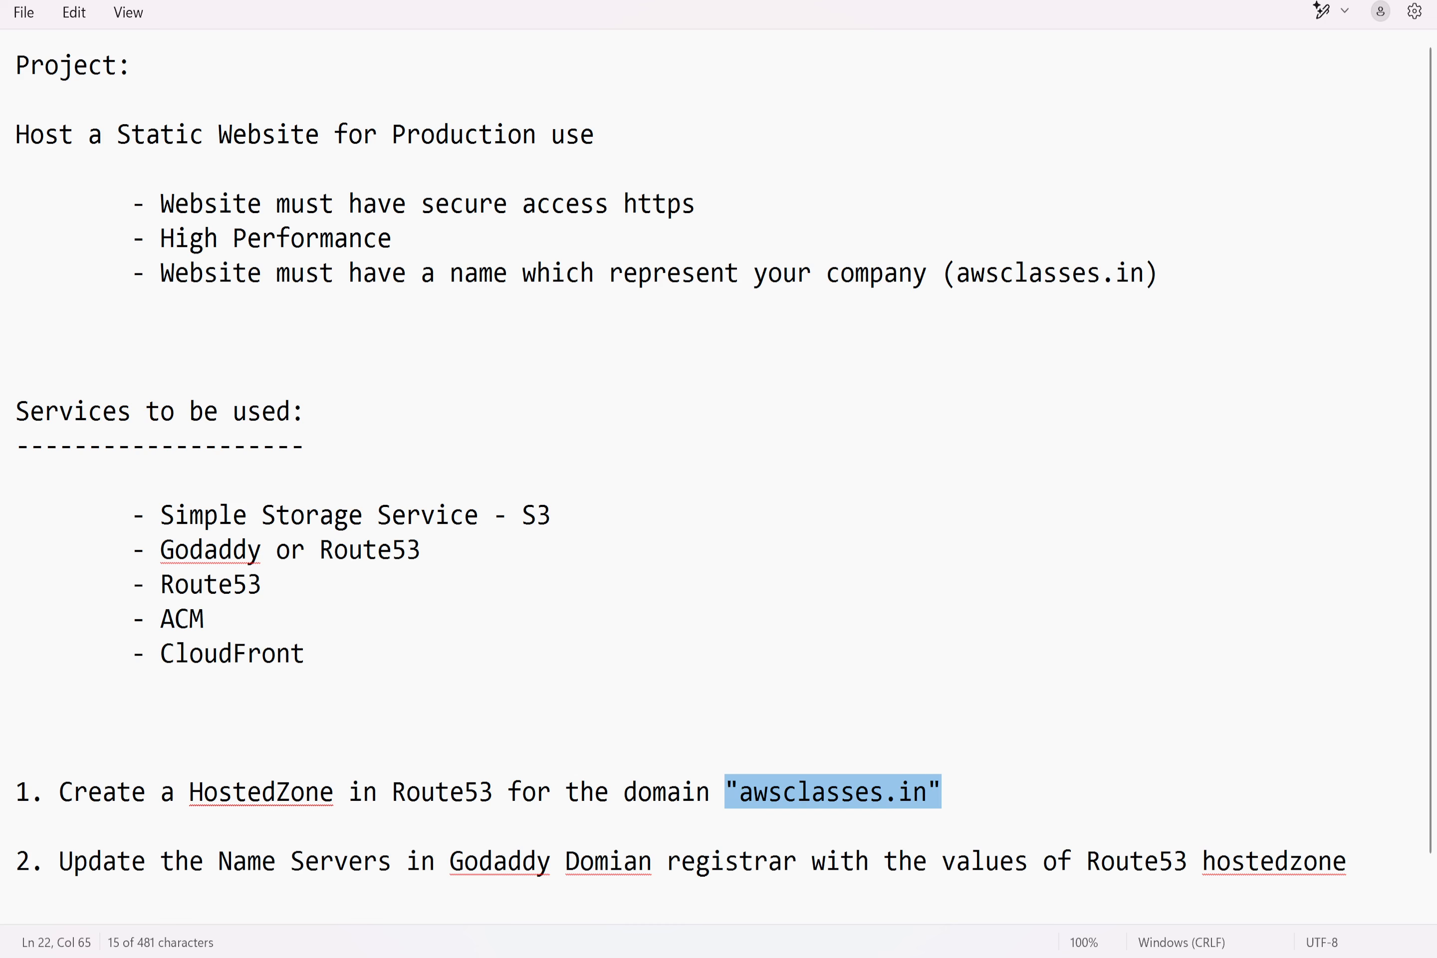
pyautogui.moveTo(1347, 861); pyautogui.dragTo(23, 865)
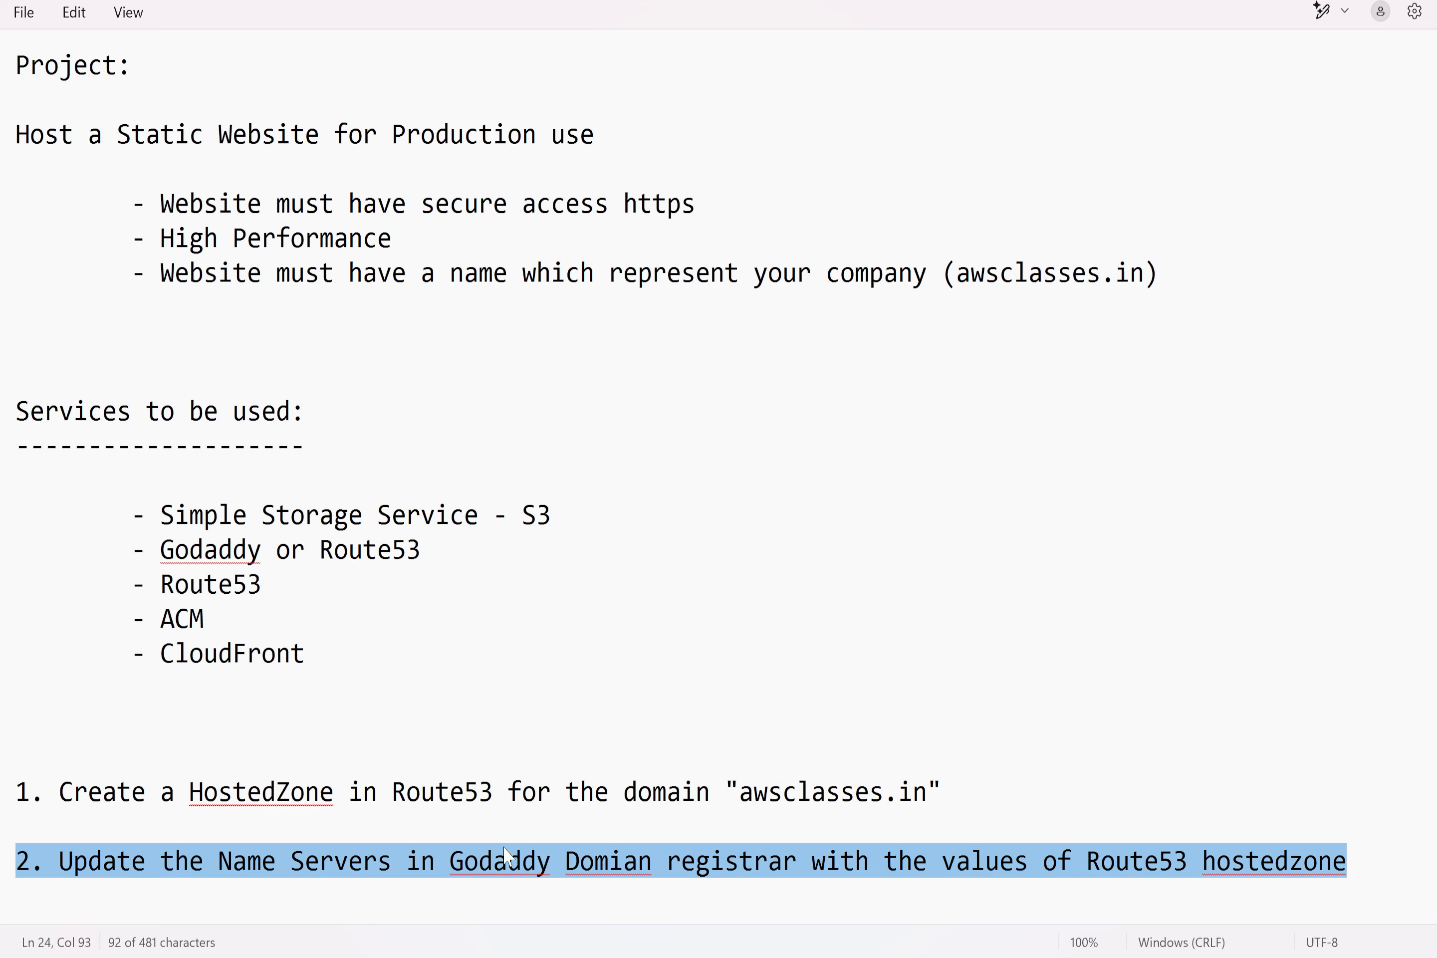
pyautogui.click(235, 865)
pyautogui.moveTo(219, 861); pyautogui.dragTo(392, 862)
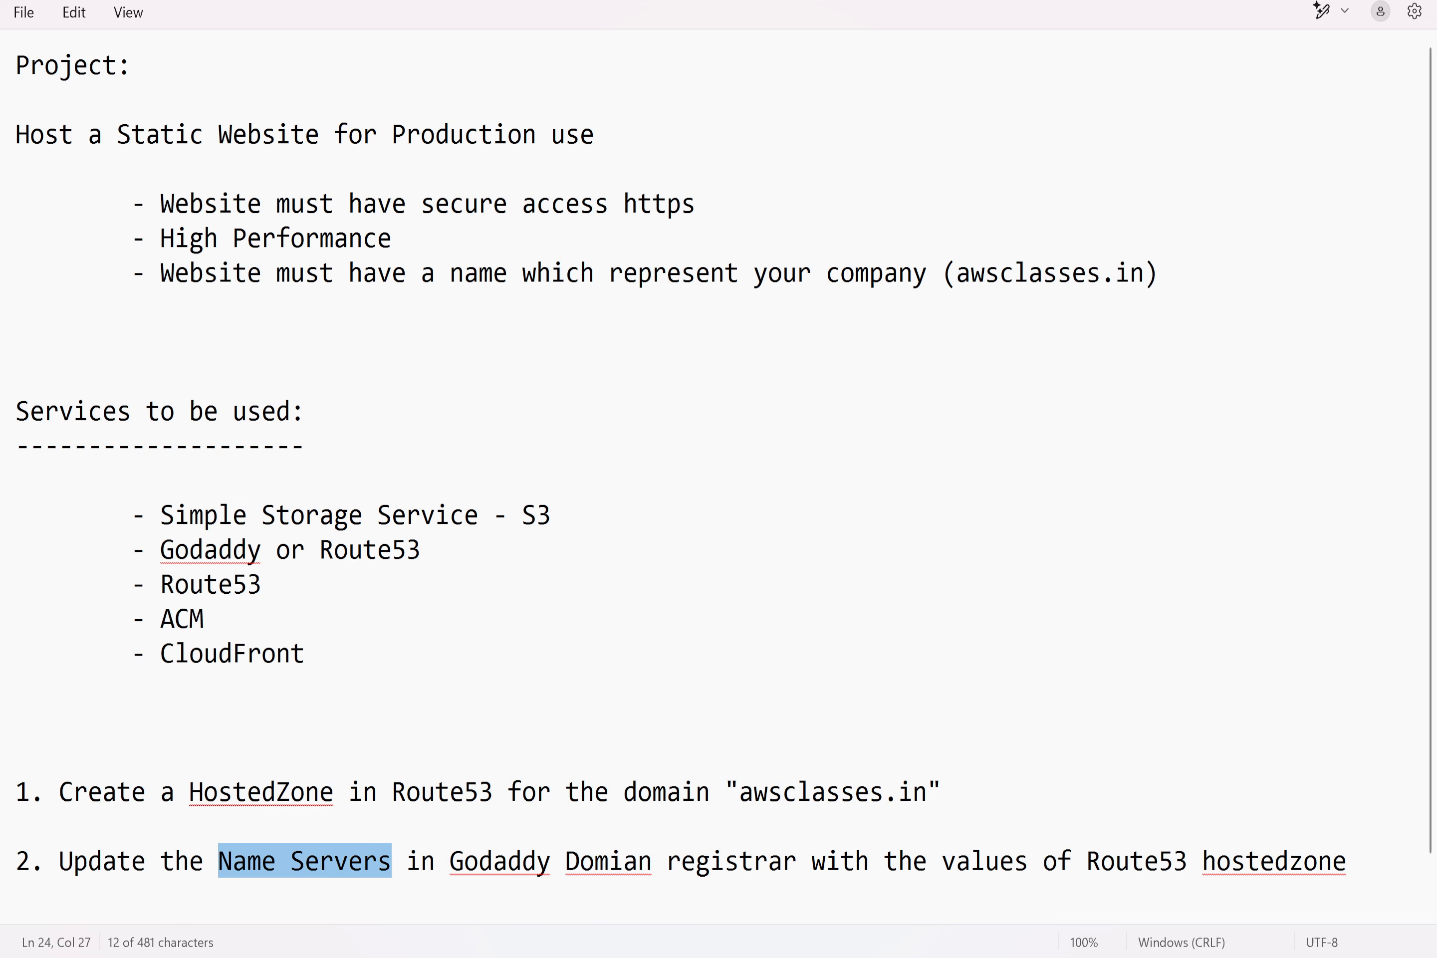
# Add a third item below item 2, after a blank line, reading "3. Generate SSL Certificate for awsclasses.in"
pyautogui.press('End')
pyautogui.press('Return')
pyautogui.press('Return')
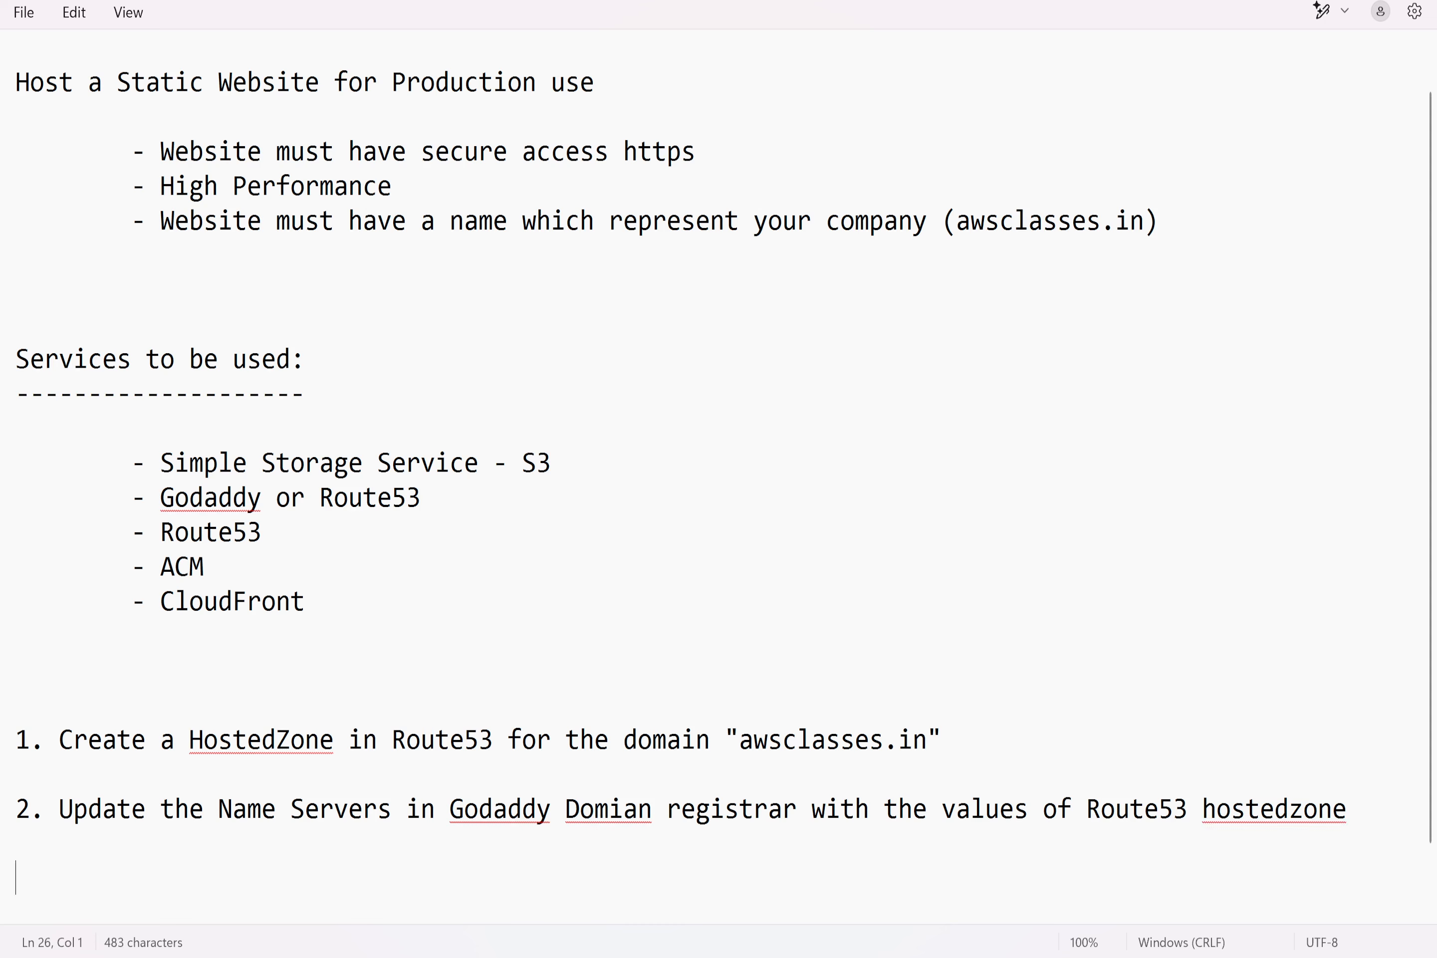
pyautogui.write('3. Generate ')
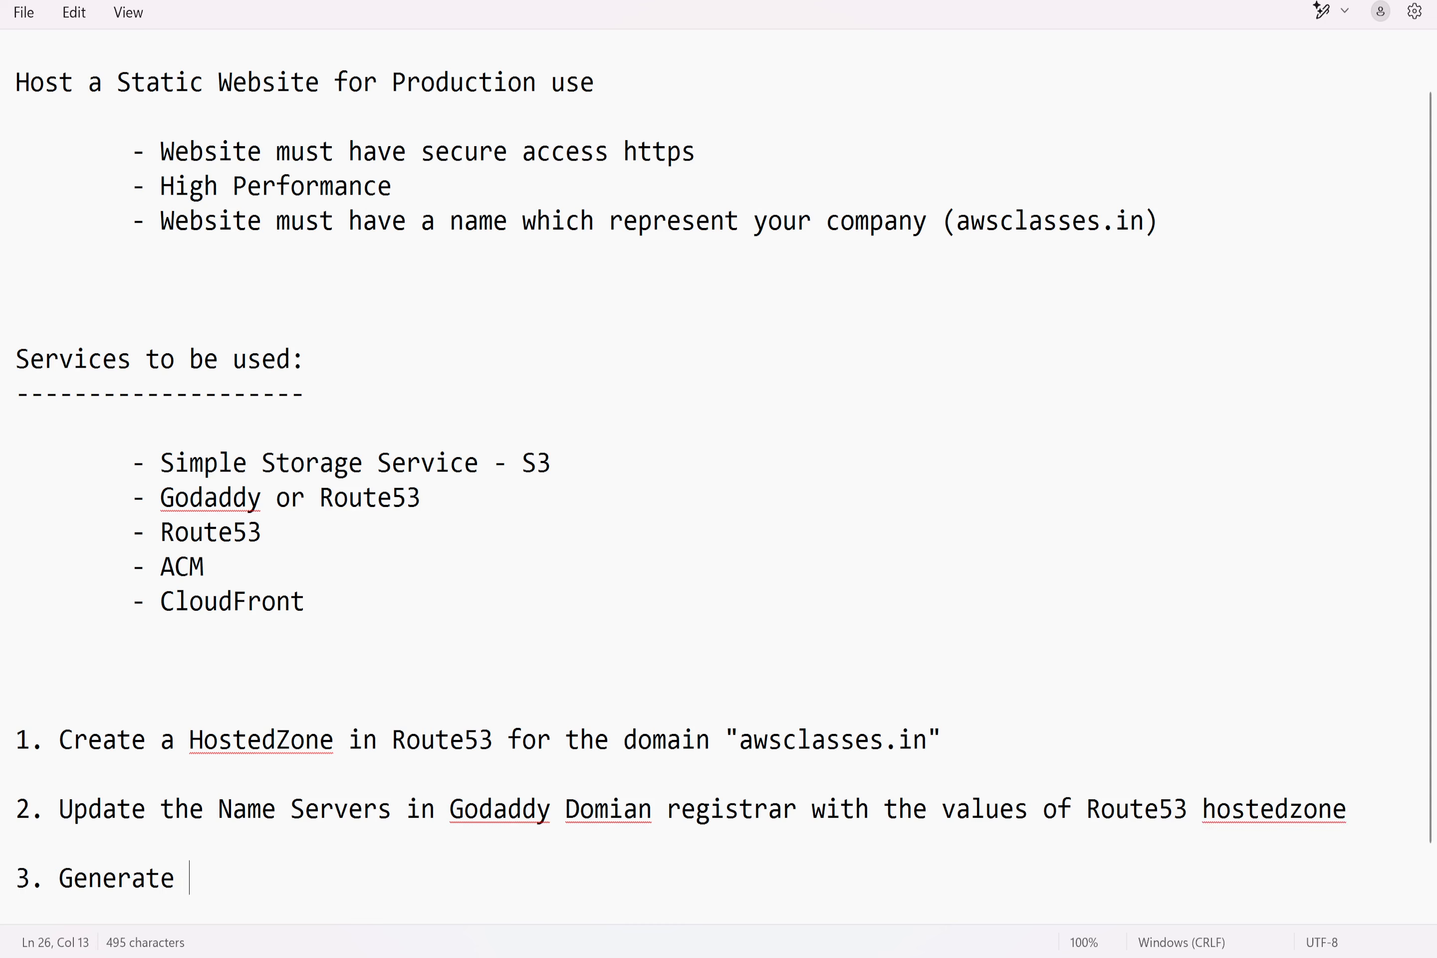
pyautogui.write('SSL Cert')
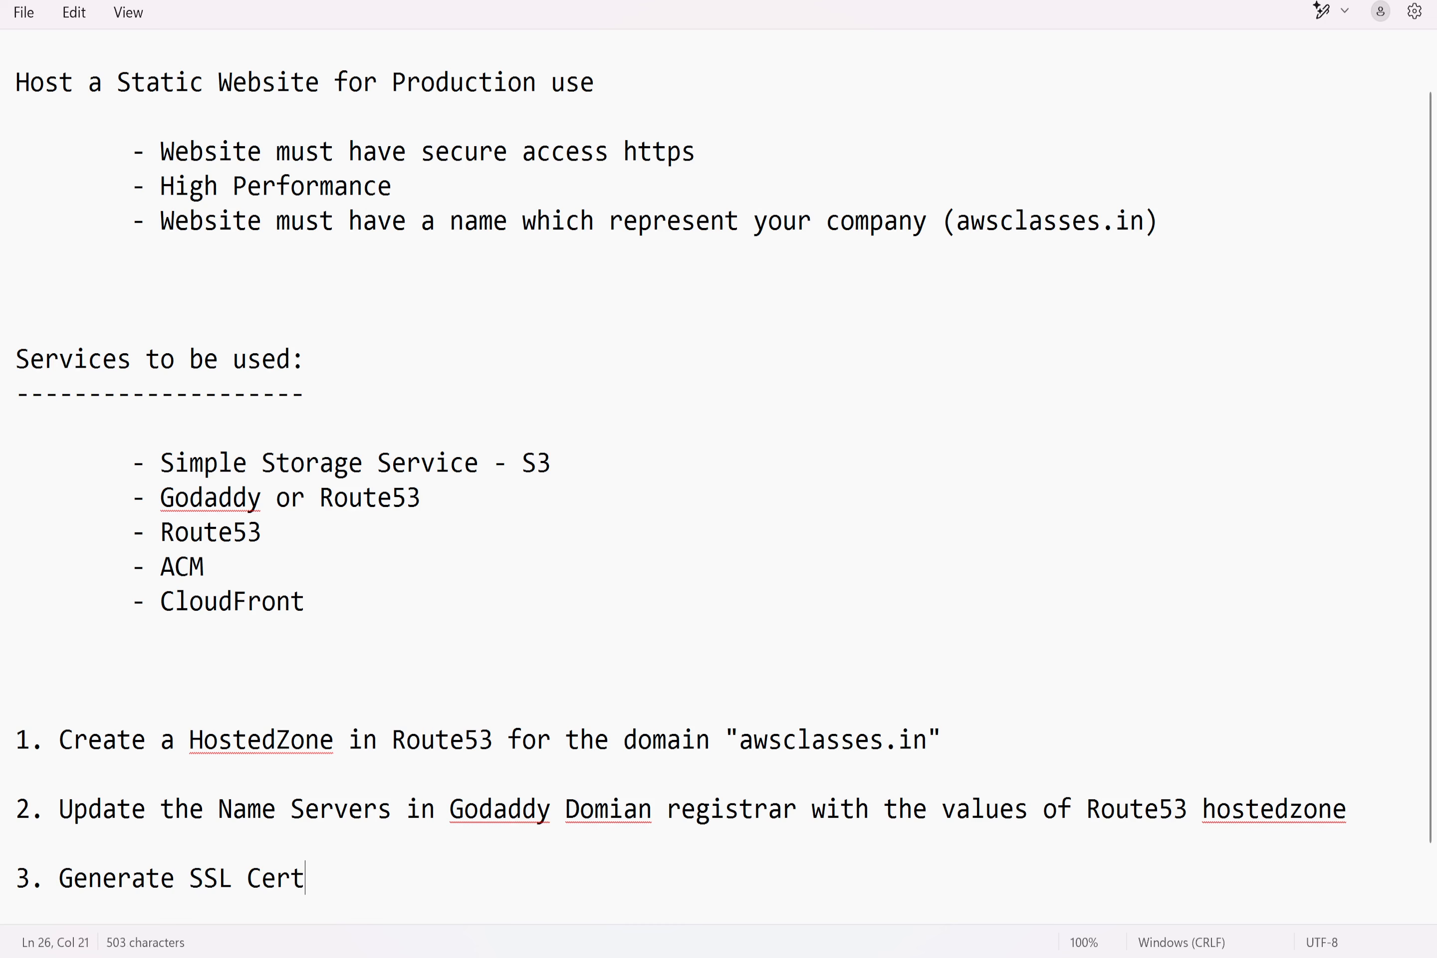
pyautogui.write('ificate for a')
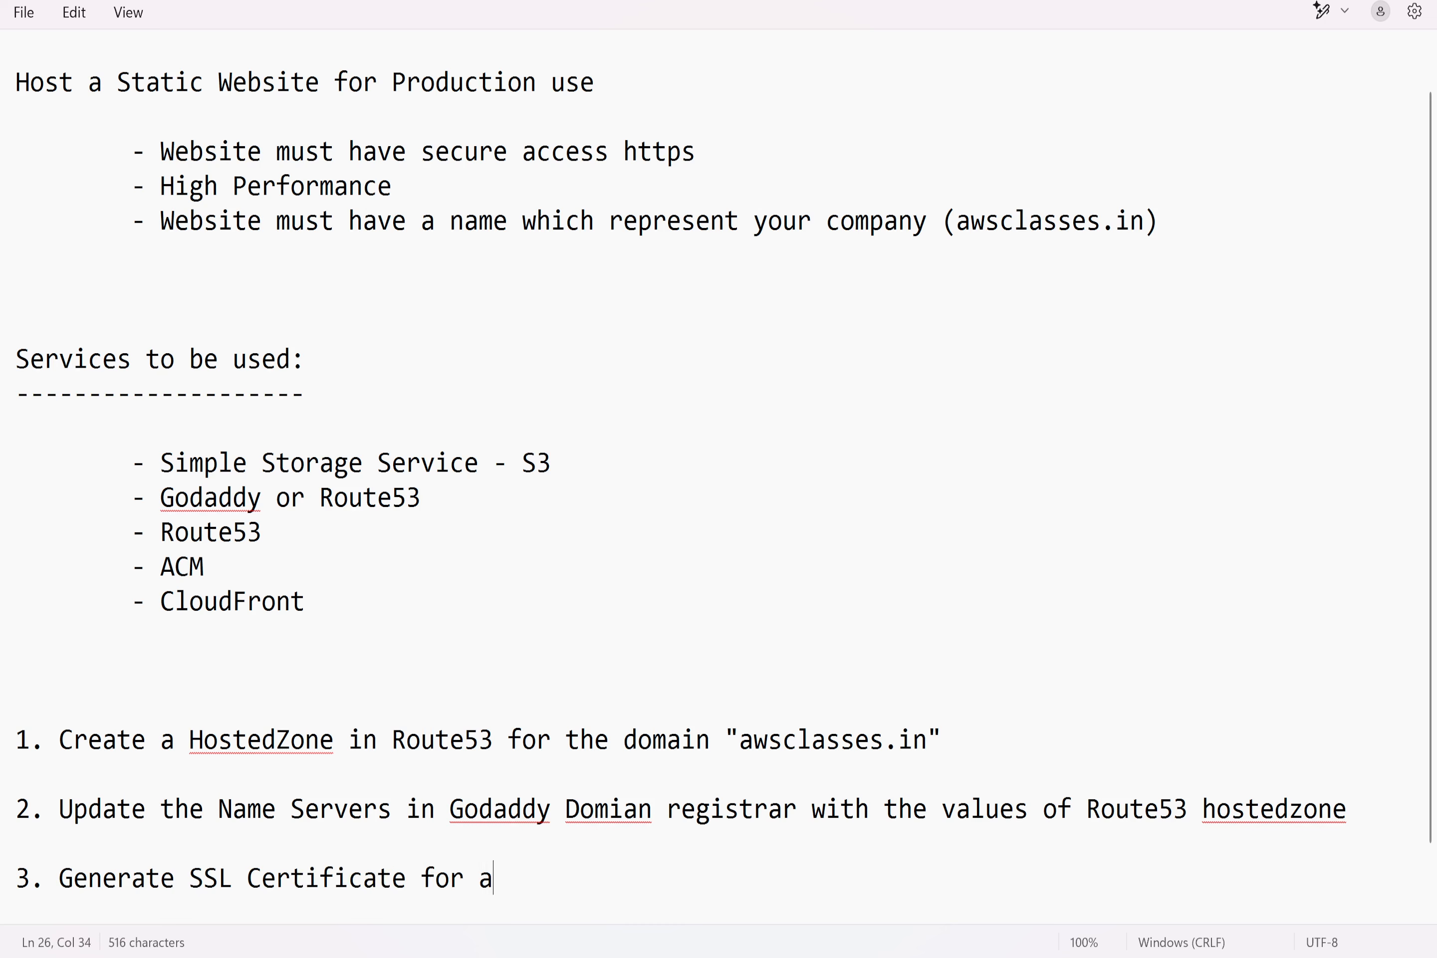
pyautogui.write('wsclasses.in')
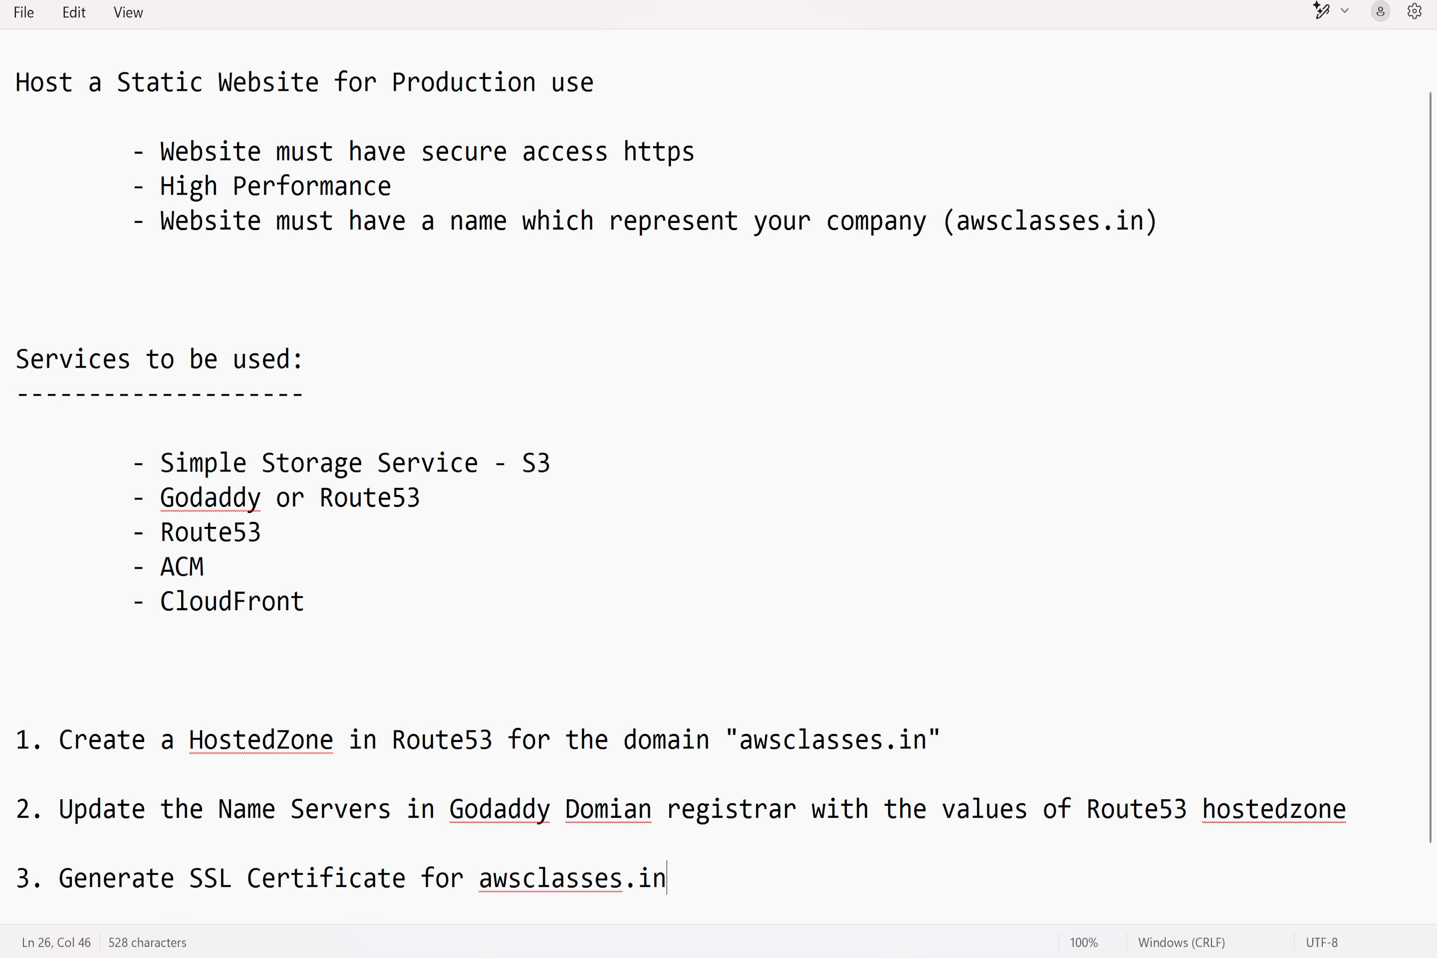
# Add a fourth item reading "4. Create S3 bucket and enable Static website hosting", correcting the spelling and spacing of "Static website"
pyautogui.scroll(-1, 717, 475)
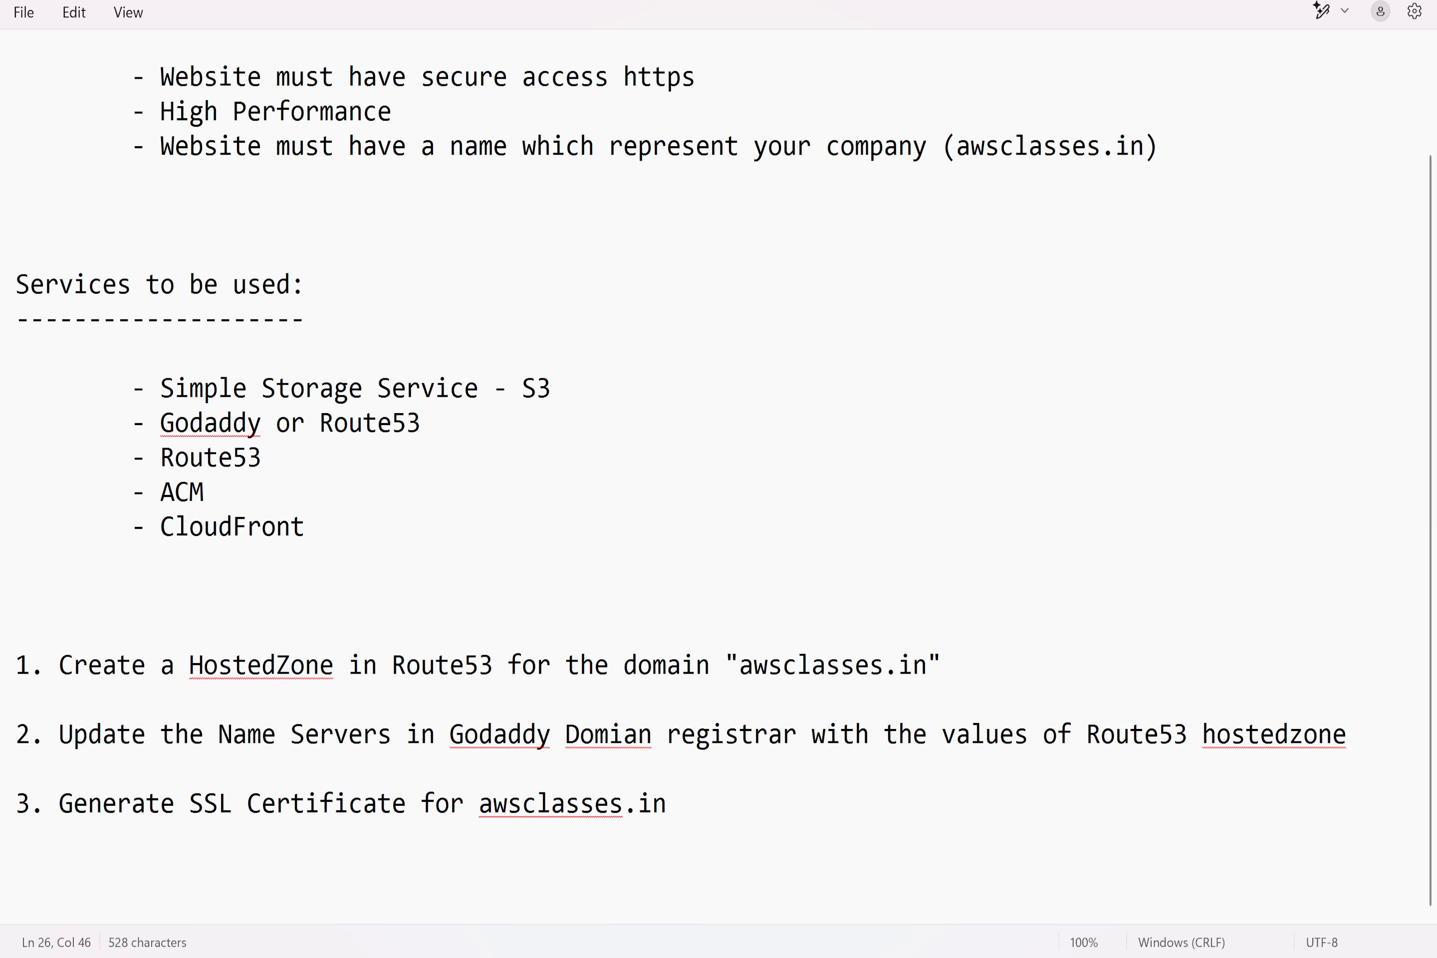
pyautogui.press('Return')
pyautogui.press('Return')
pyautogui.write('4')
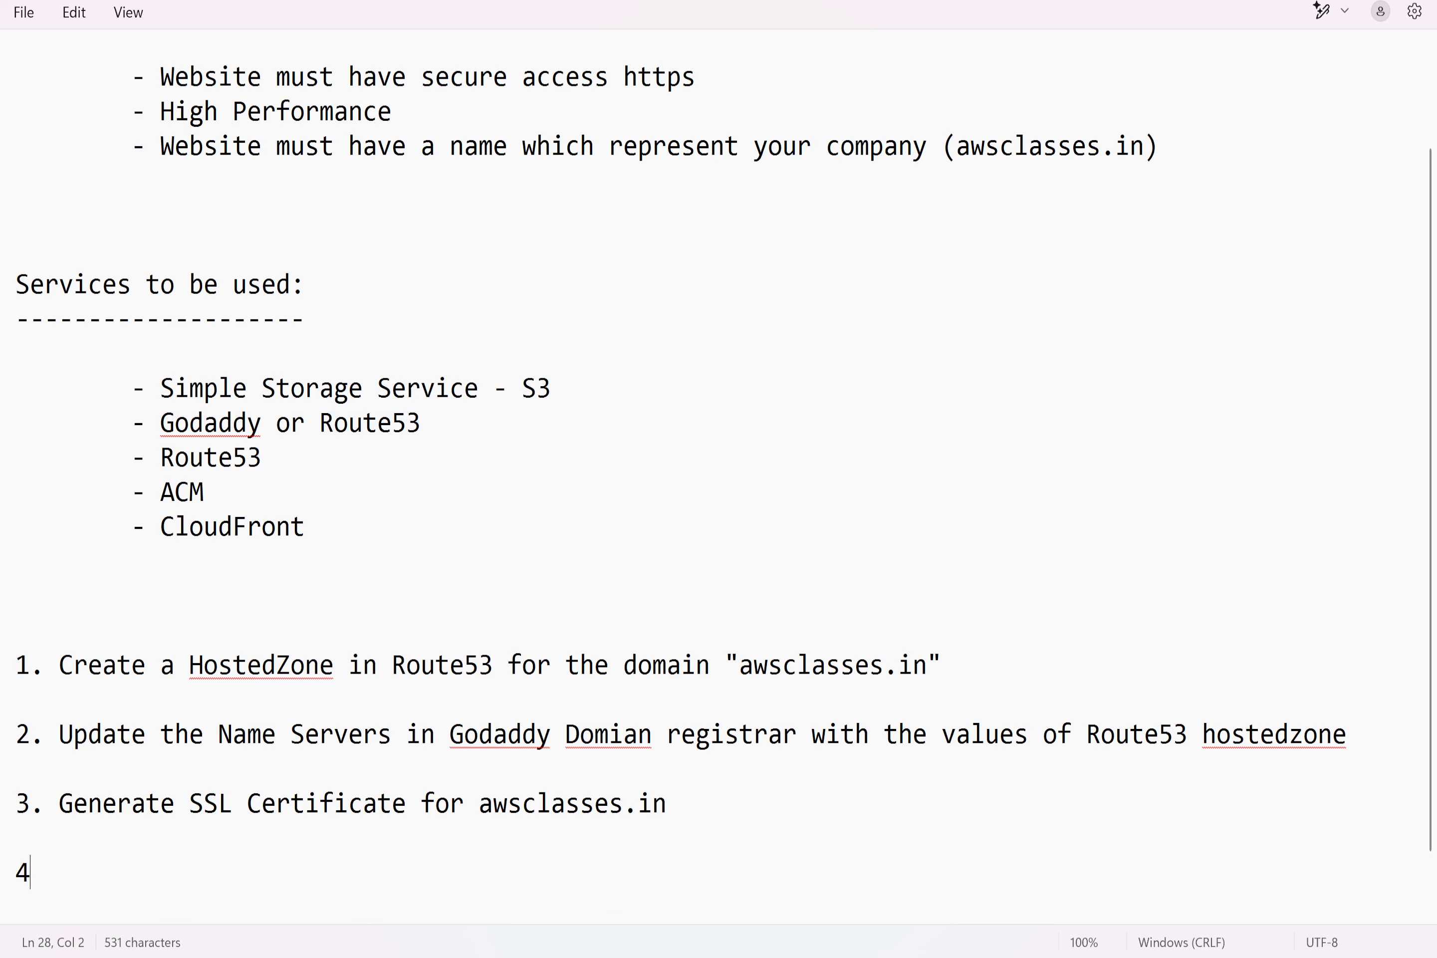
pyautogui.write('. Create')
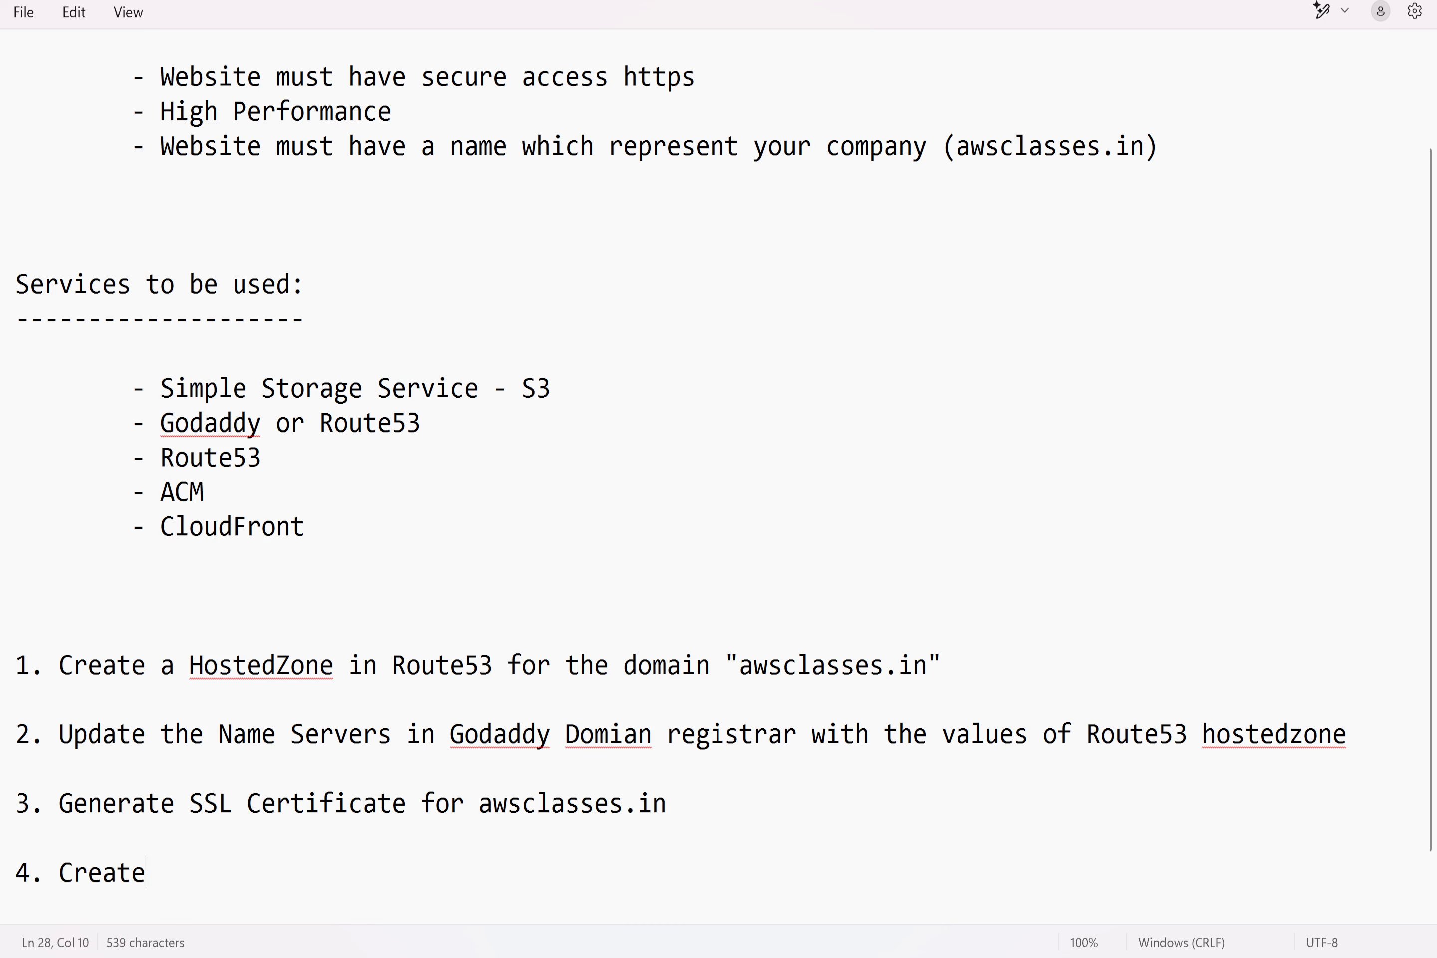
pyautogui.write(' S3 bucket ')
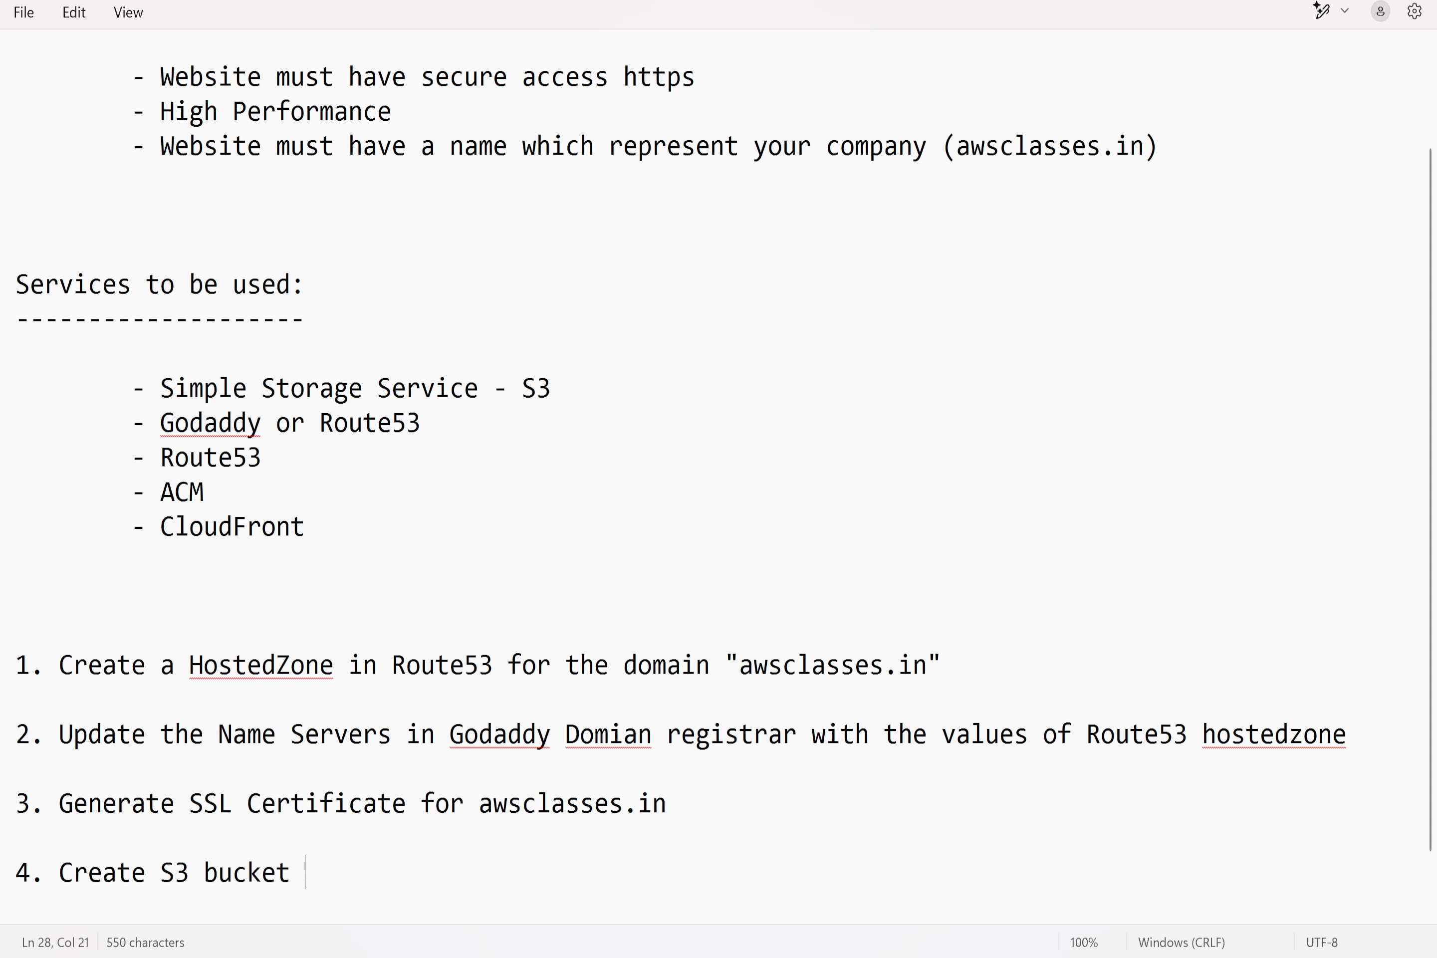
pyautogui.write('and enable ')
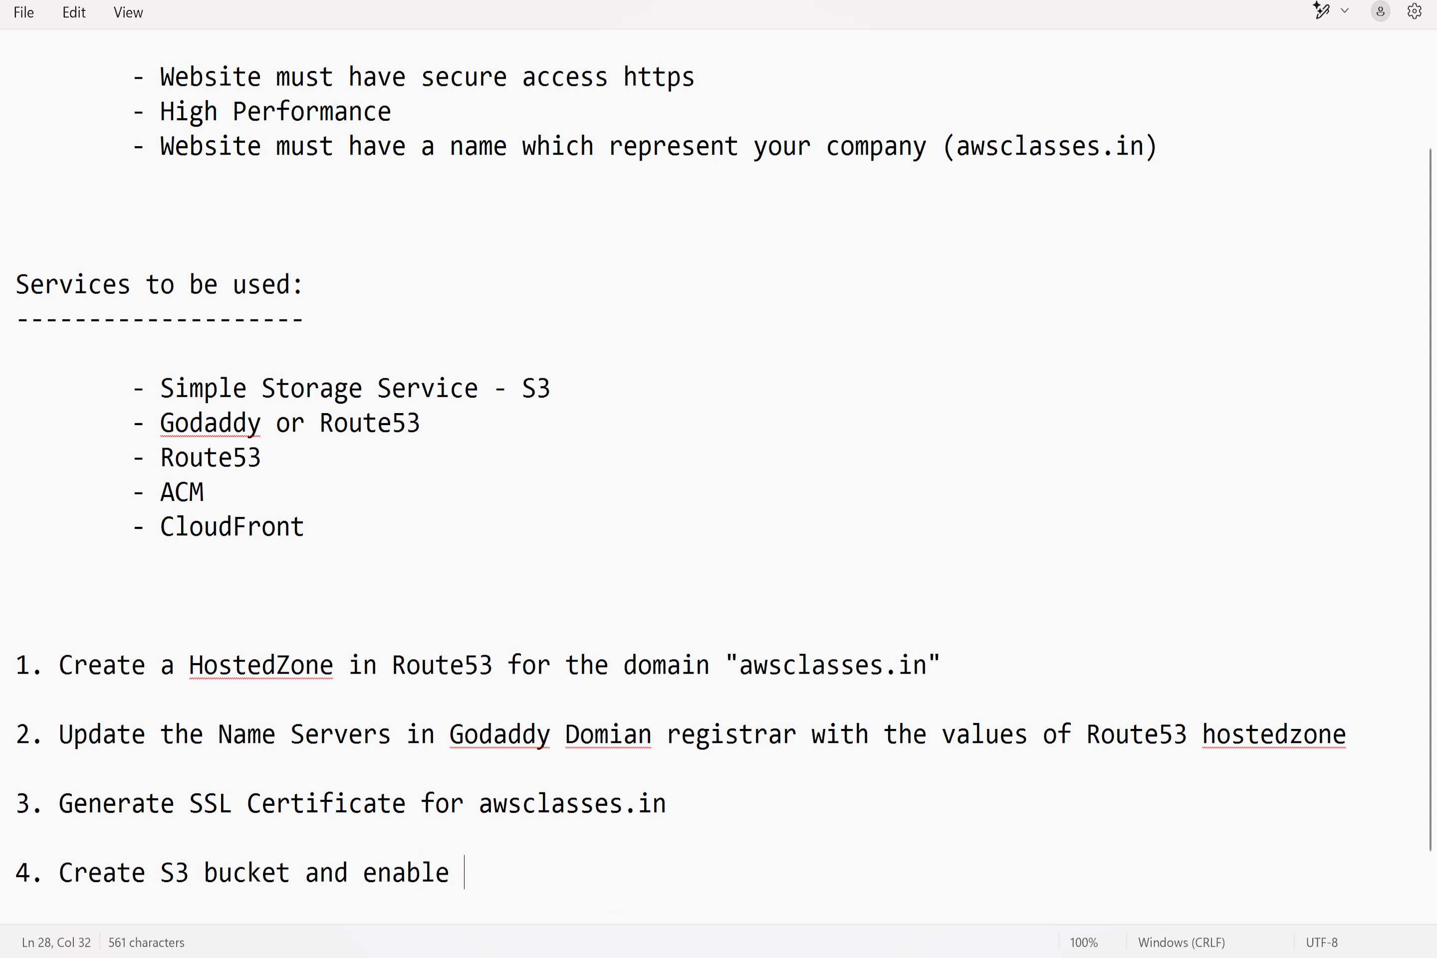
pyautogui.write('Staticwebste hosting')
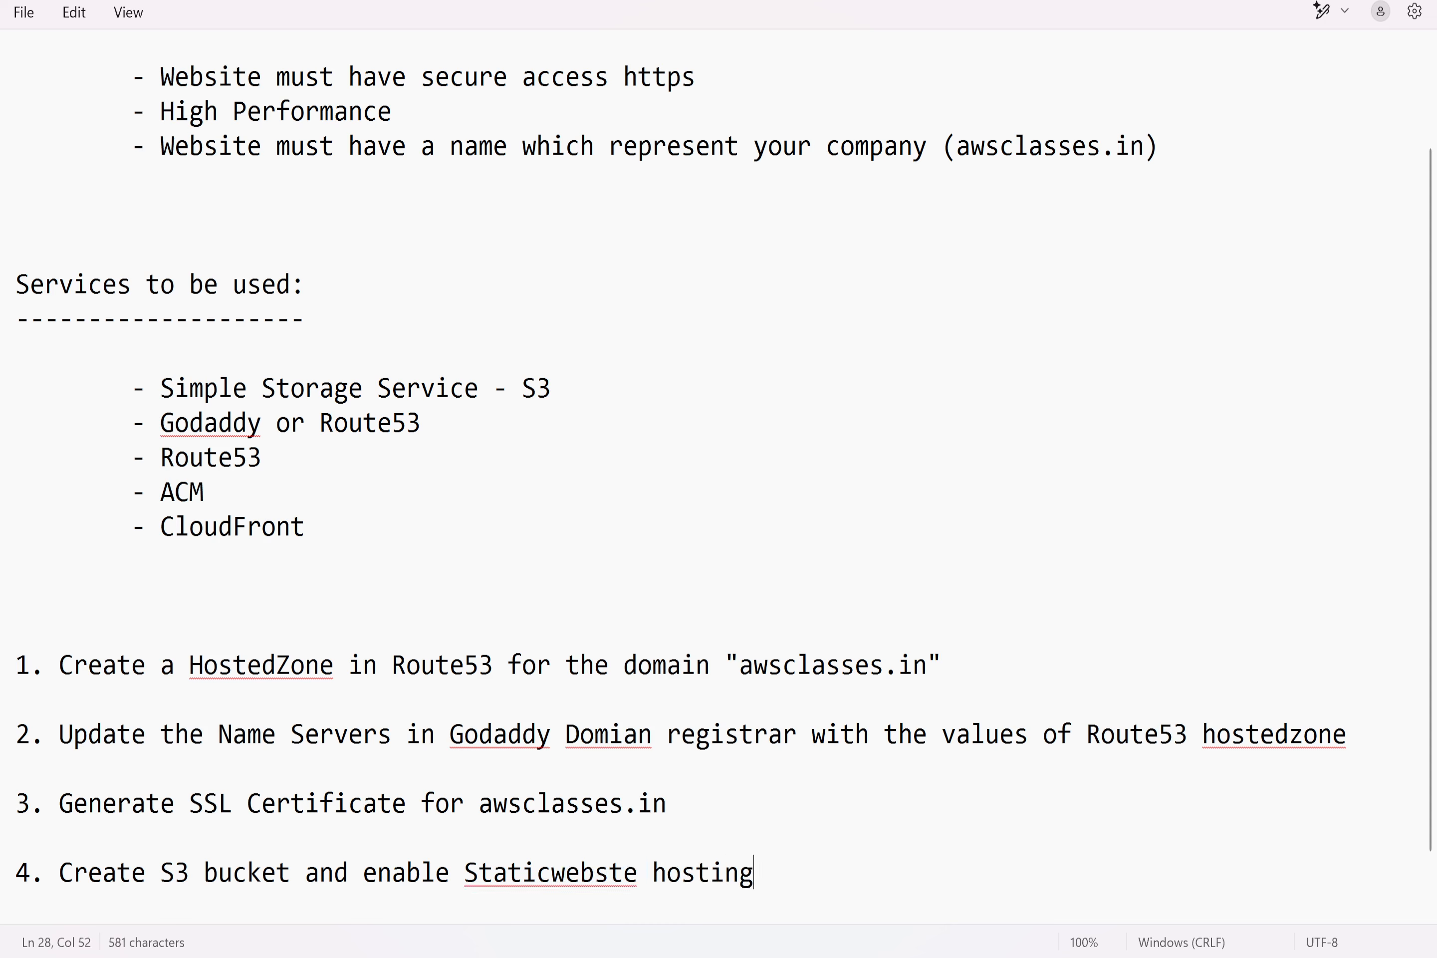
pyautogui.click(609, 872)
pyautogui.write('i')
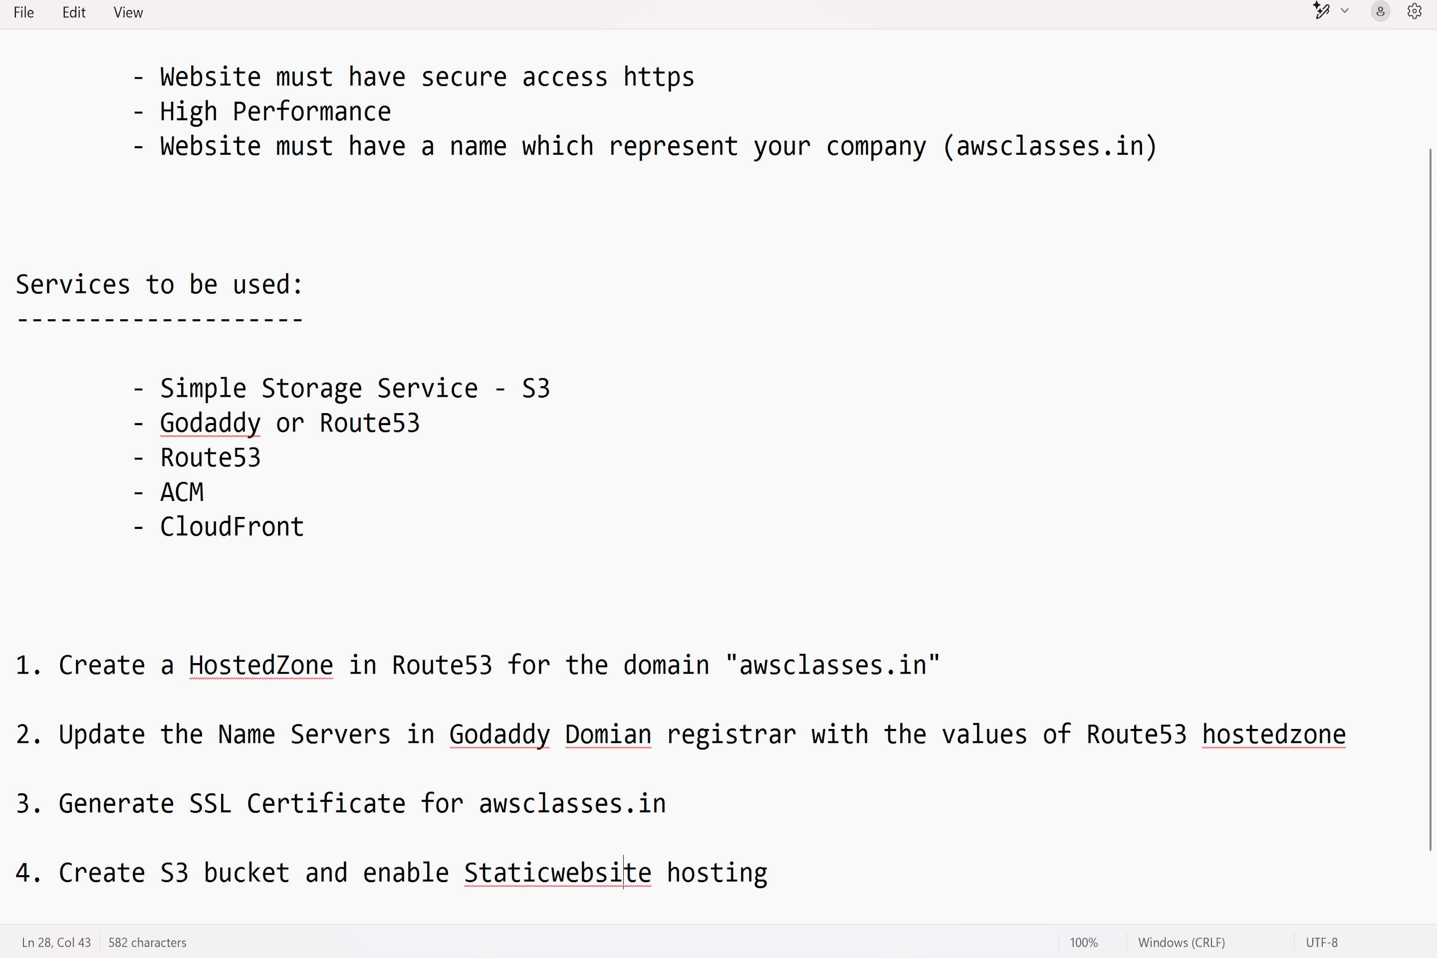
pyautogui.click(551, 872)
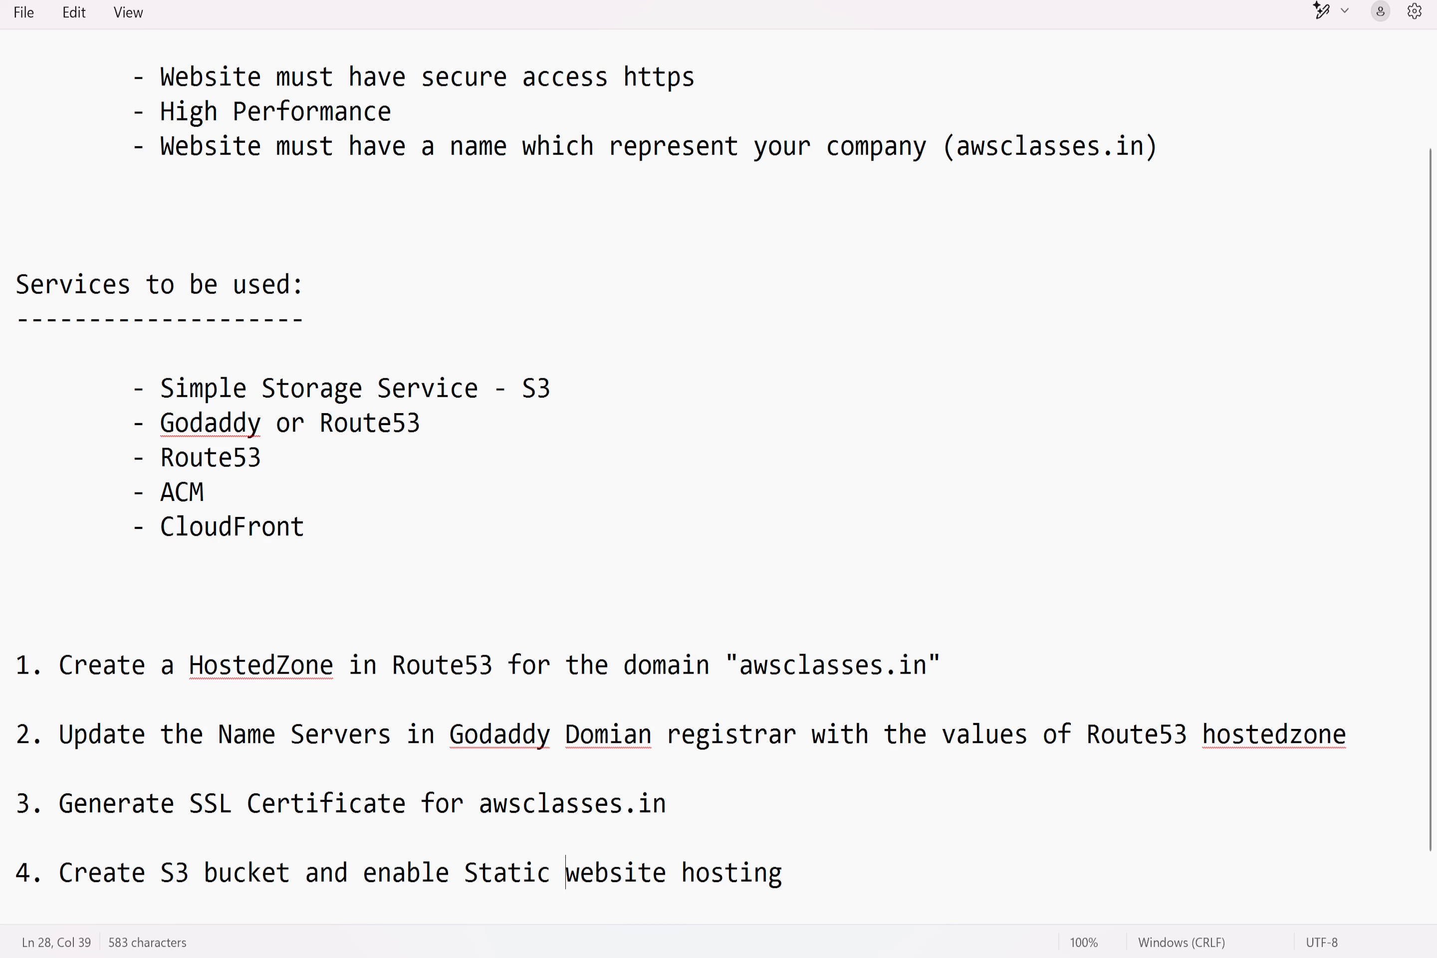
# Add a fifth item after a blank line reading "5. Create CloudFront distribution to point to the S3 bucket enabled Static website"
pyautogui.click(784, 873)
pyautogui.press('Return')
pyautogui.press('Return')
pyautogui.write('5')
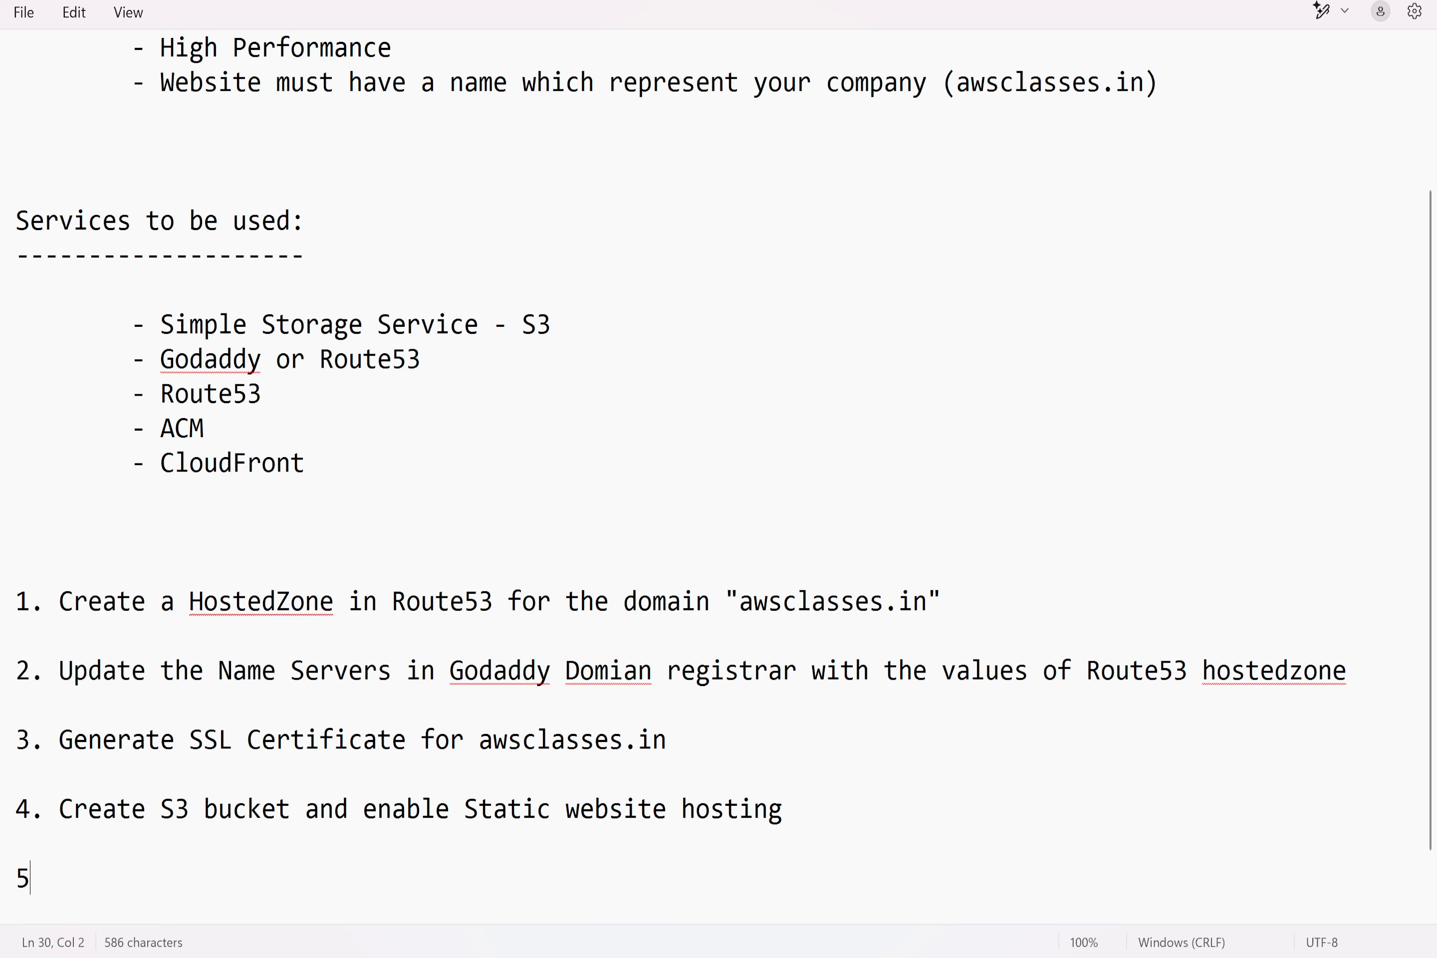
pyautogui.write('. Create Clo')
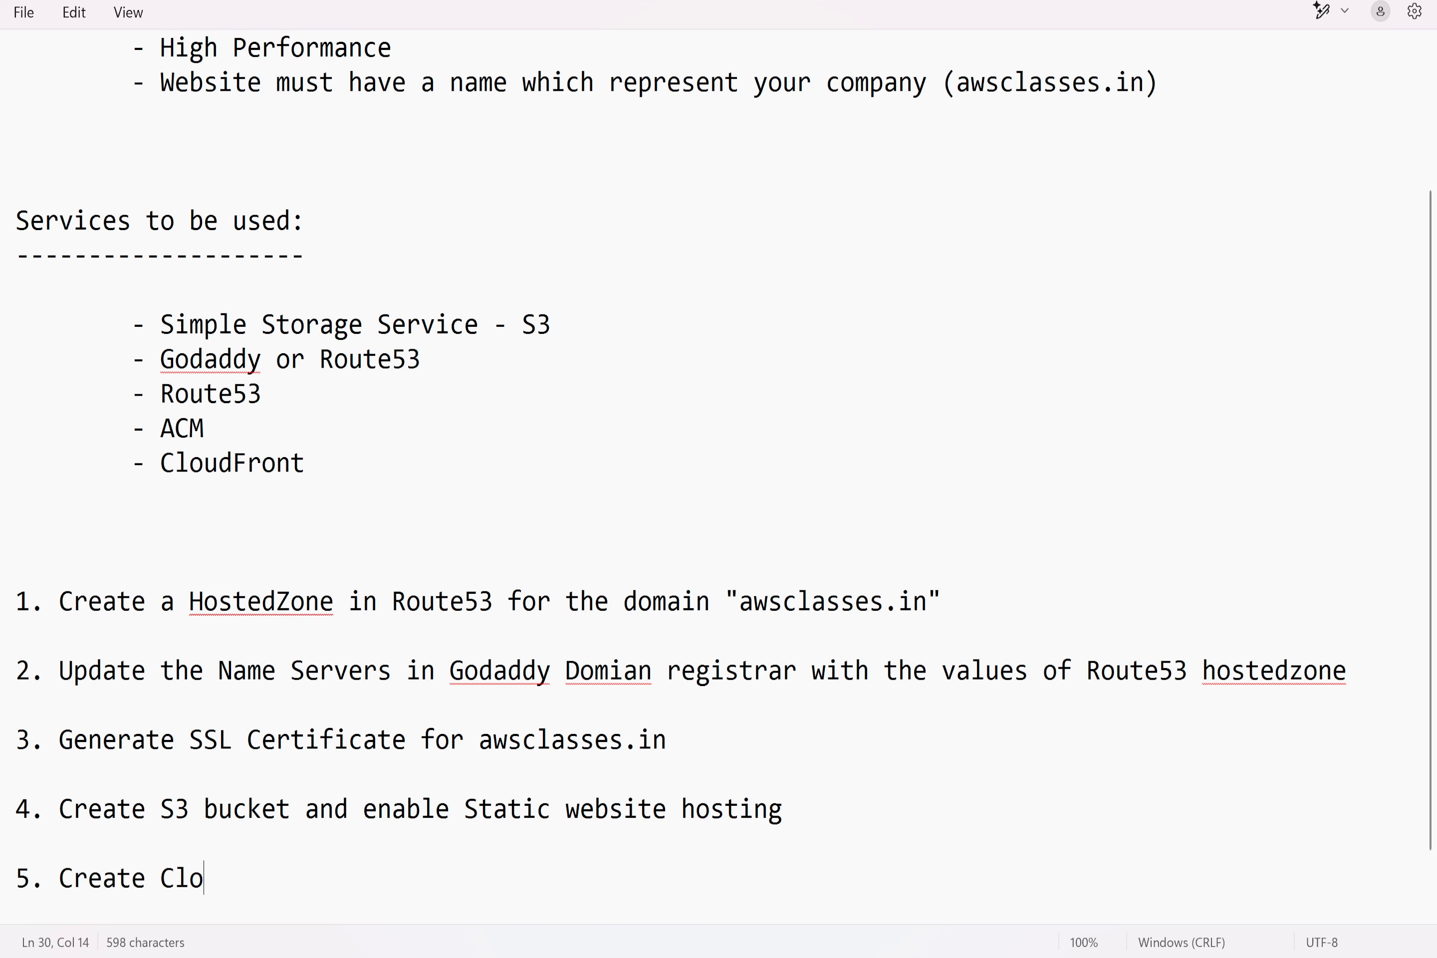
pyautogui.write('udFront distribution ')
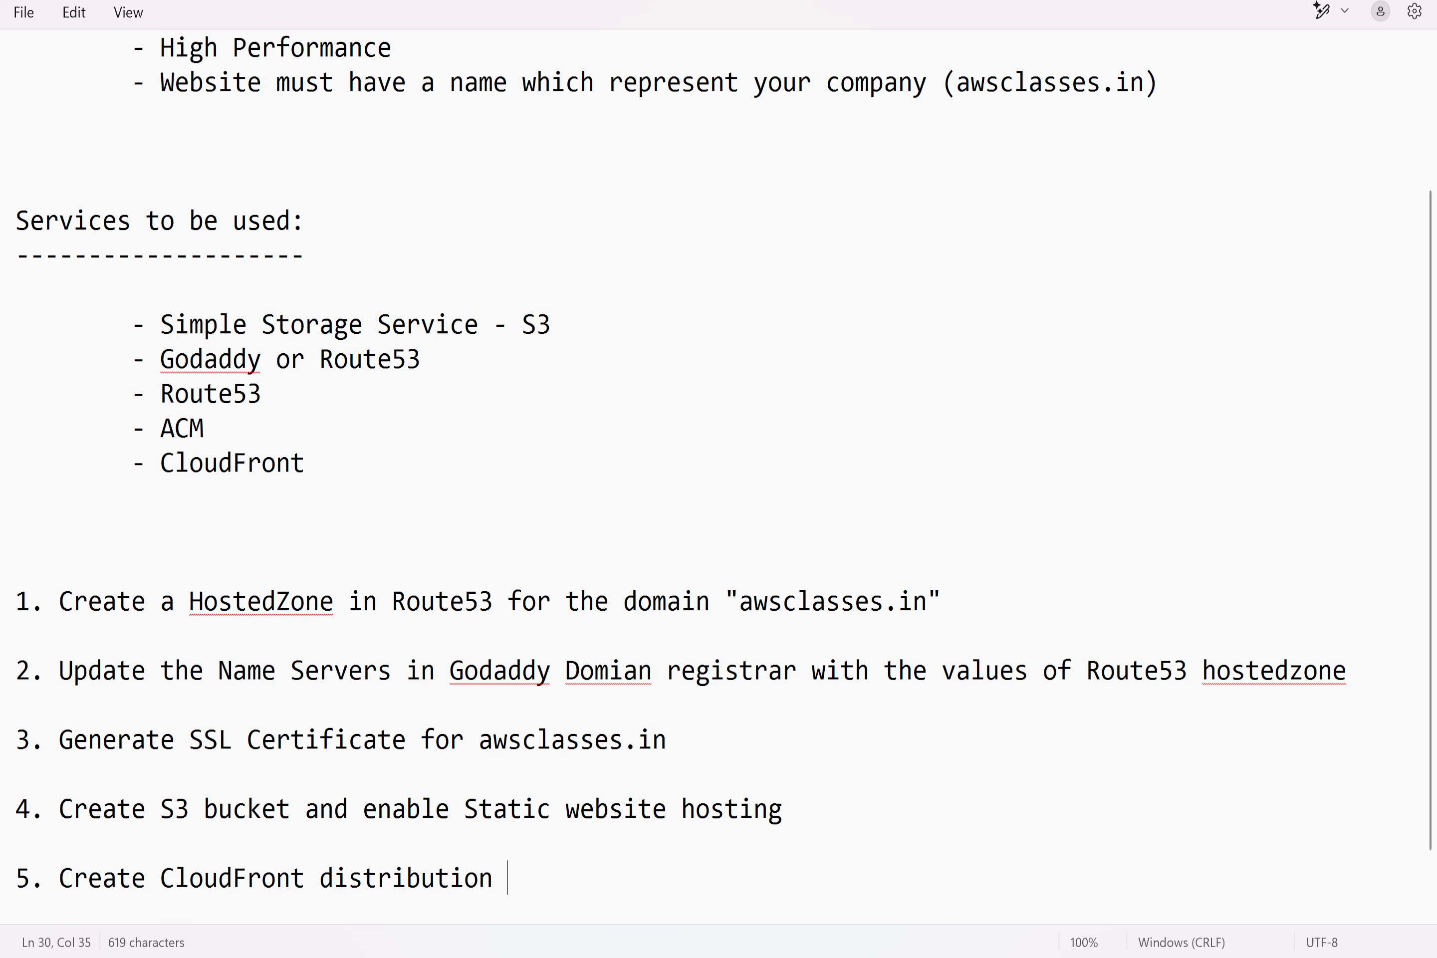
pyautogui.write('to point ')
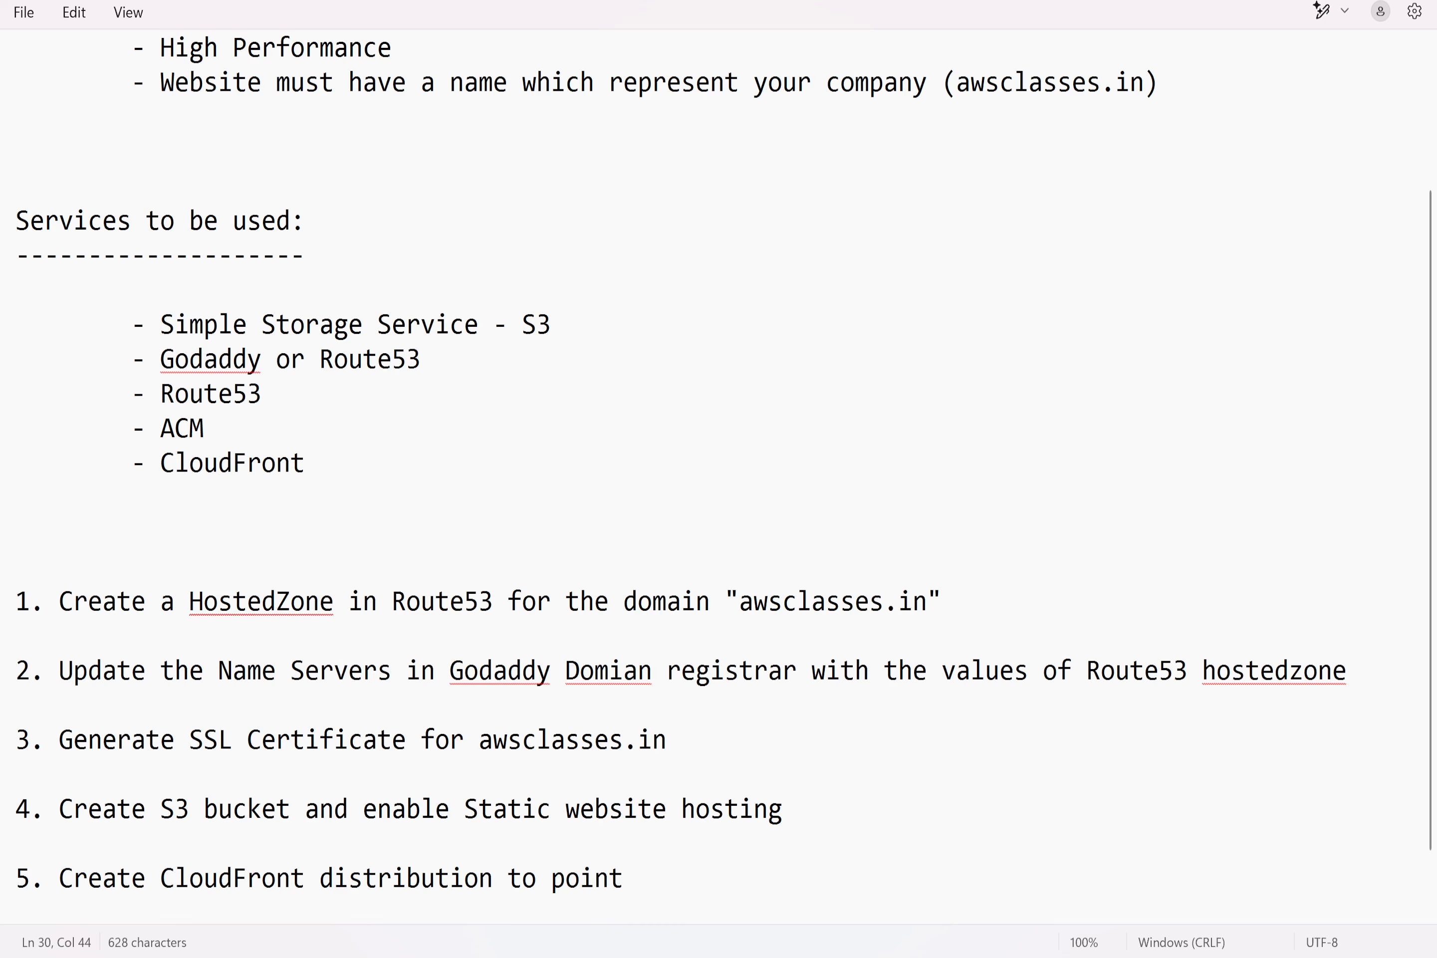
pyautogui.write('to the S3 bucket enable')
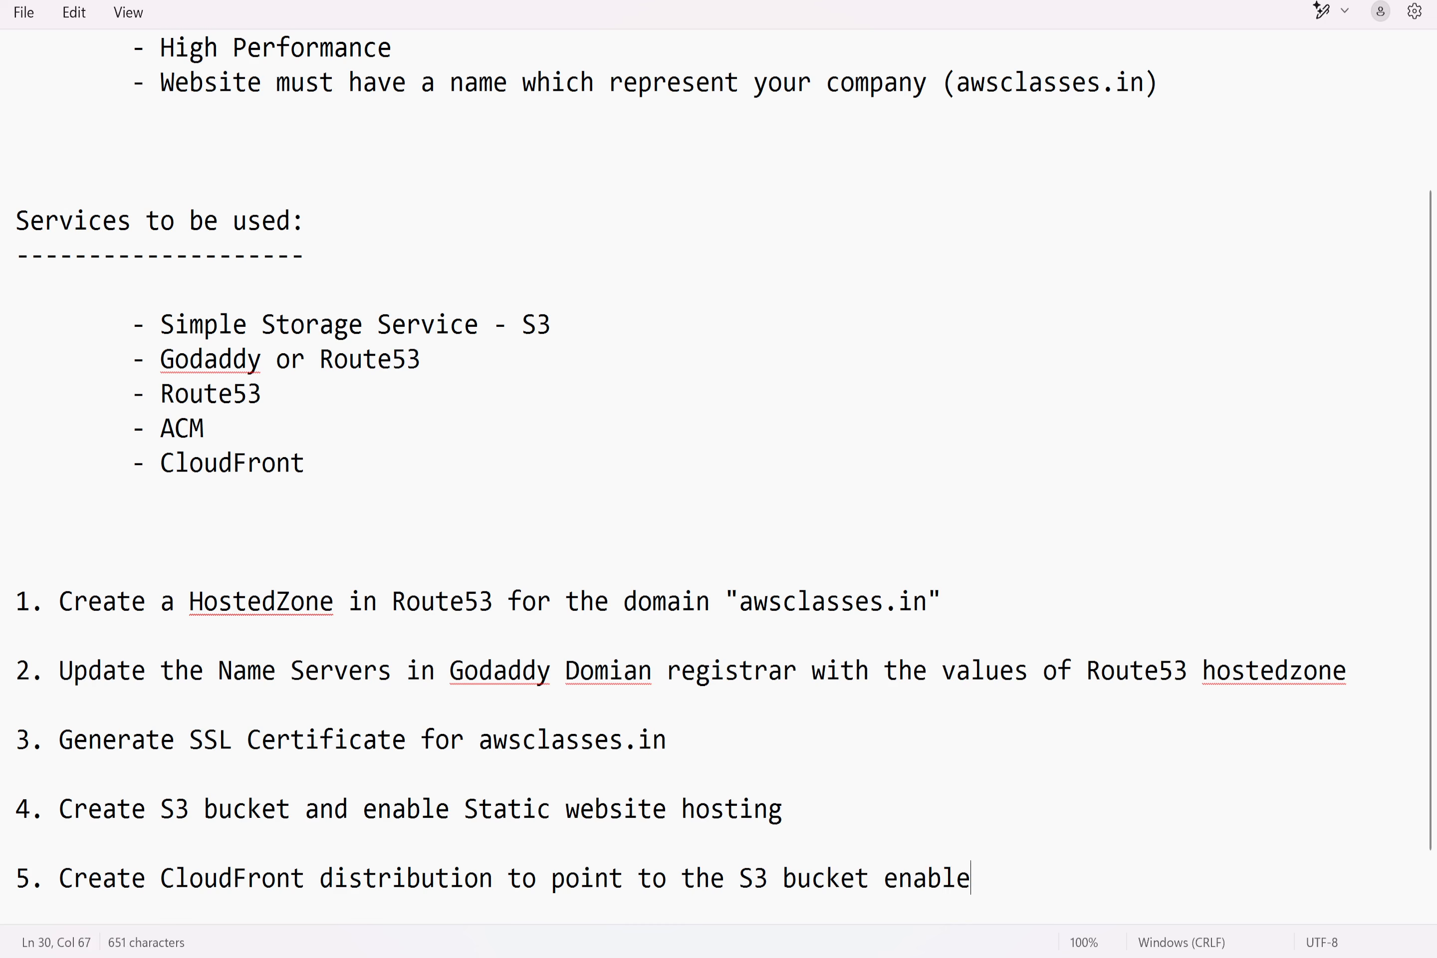
pyautogui.write('d Static website')
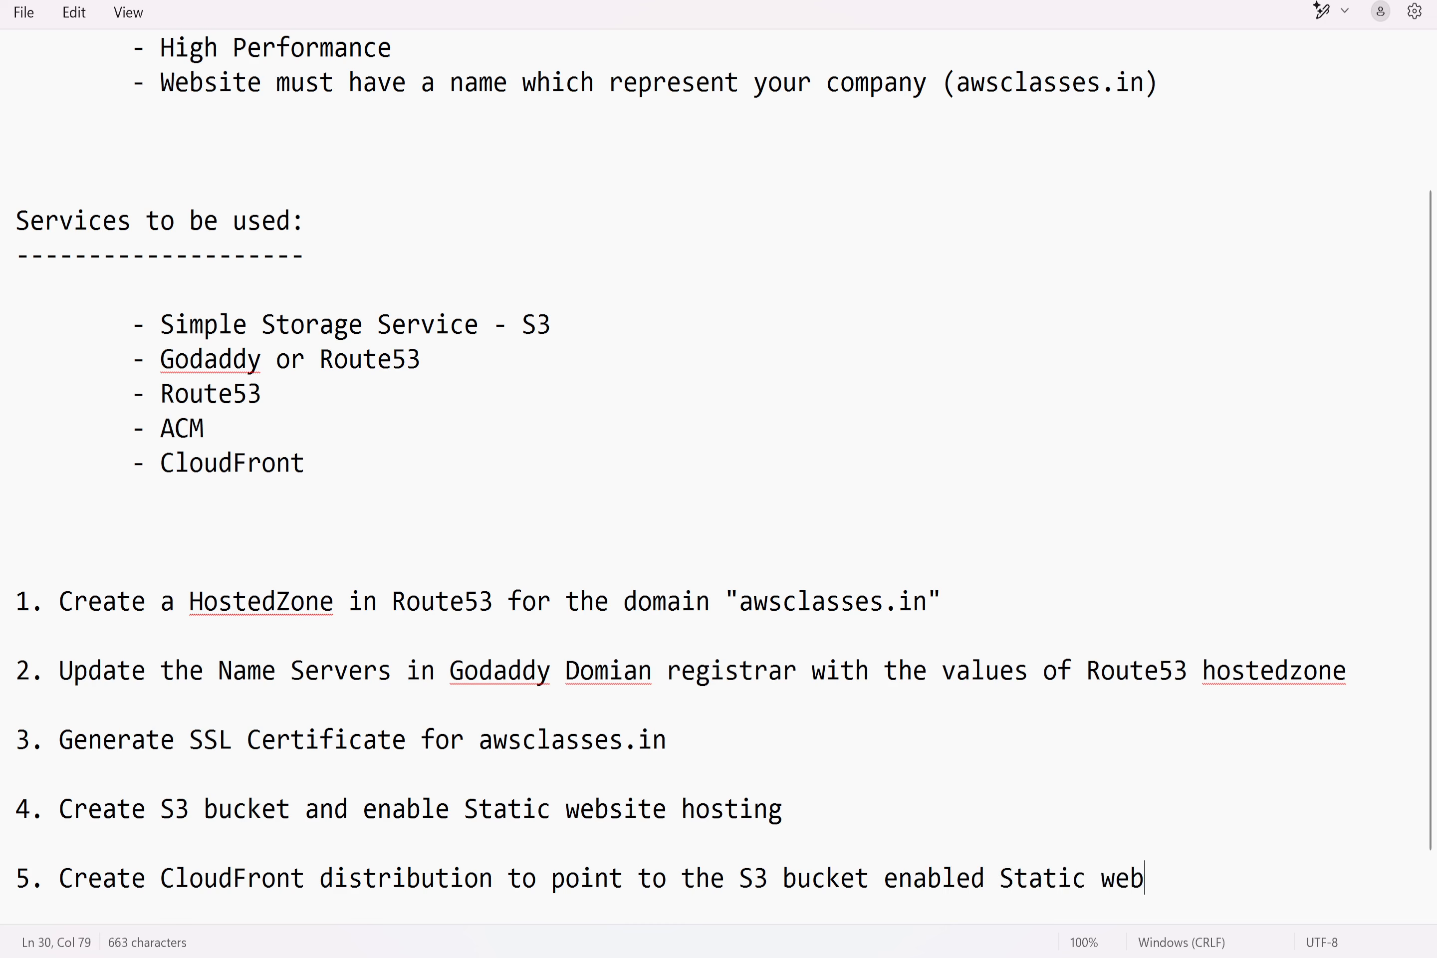
# Start a sixth item after a blank line reading "6. Create A Record", and insert "(Alias)" between "A" and "Record"
pyautogui.press('Return')
pyautogui.press('Return')
pyautogui.write('6. Create ')
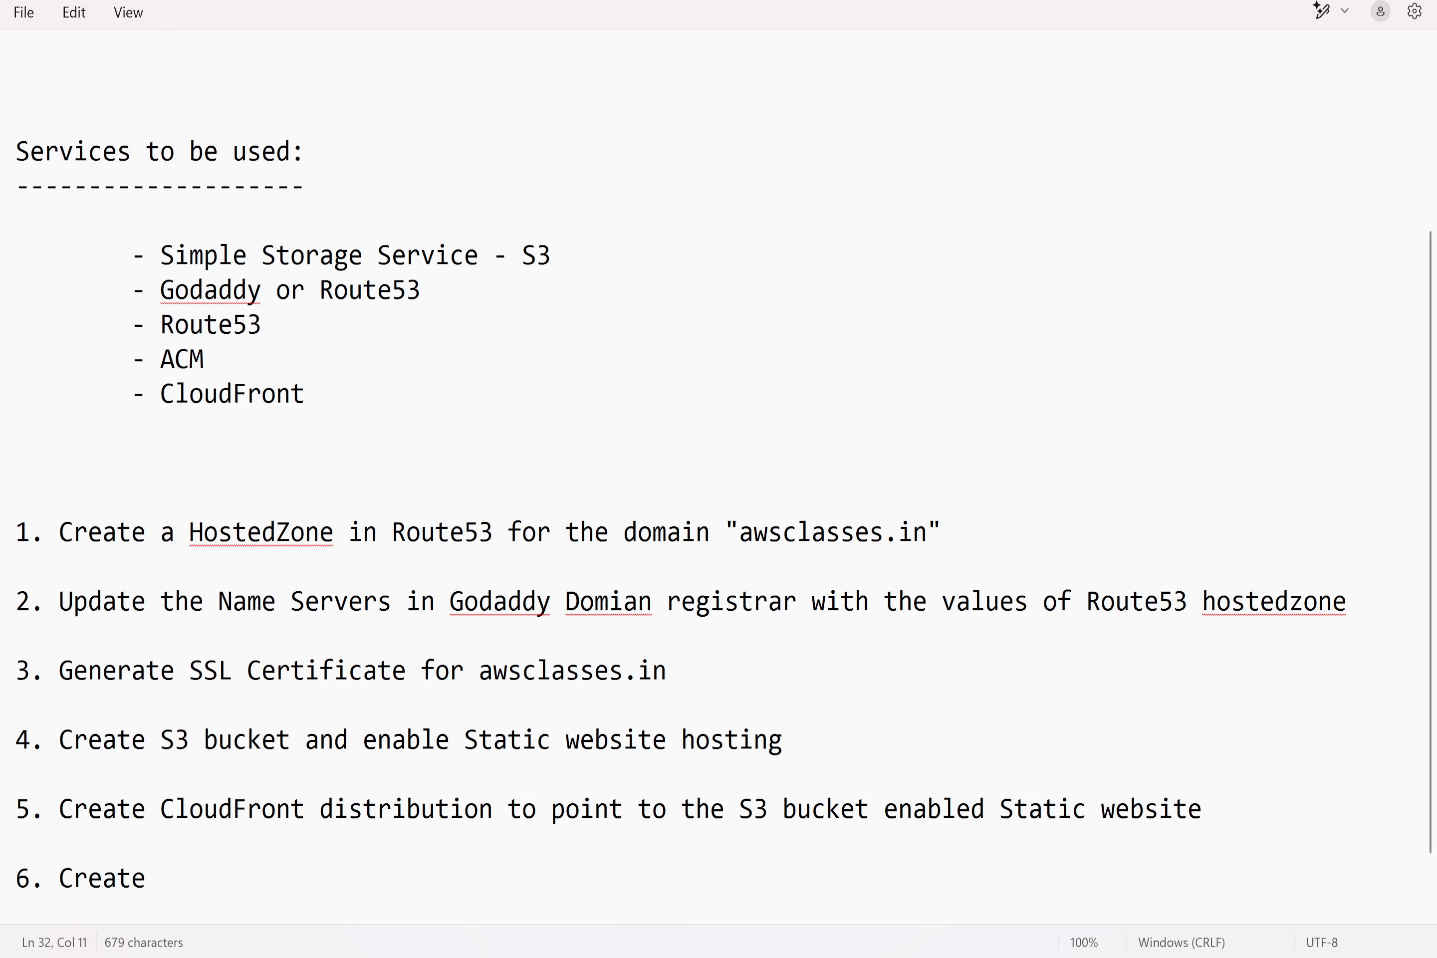
pyautogui.write('A Record')
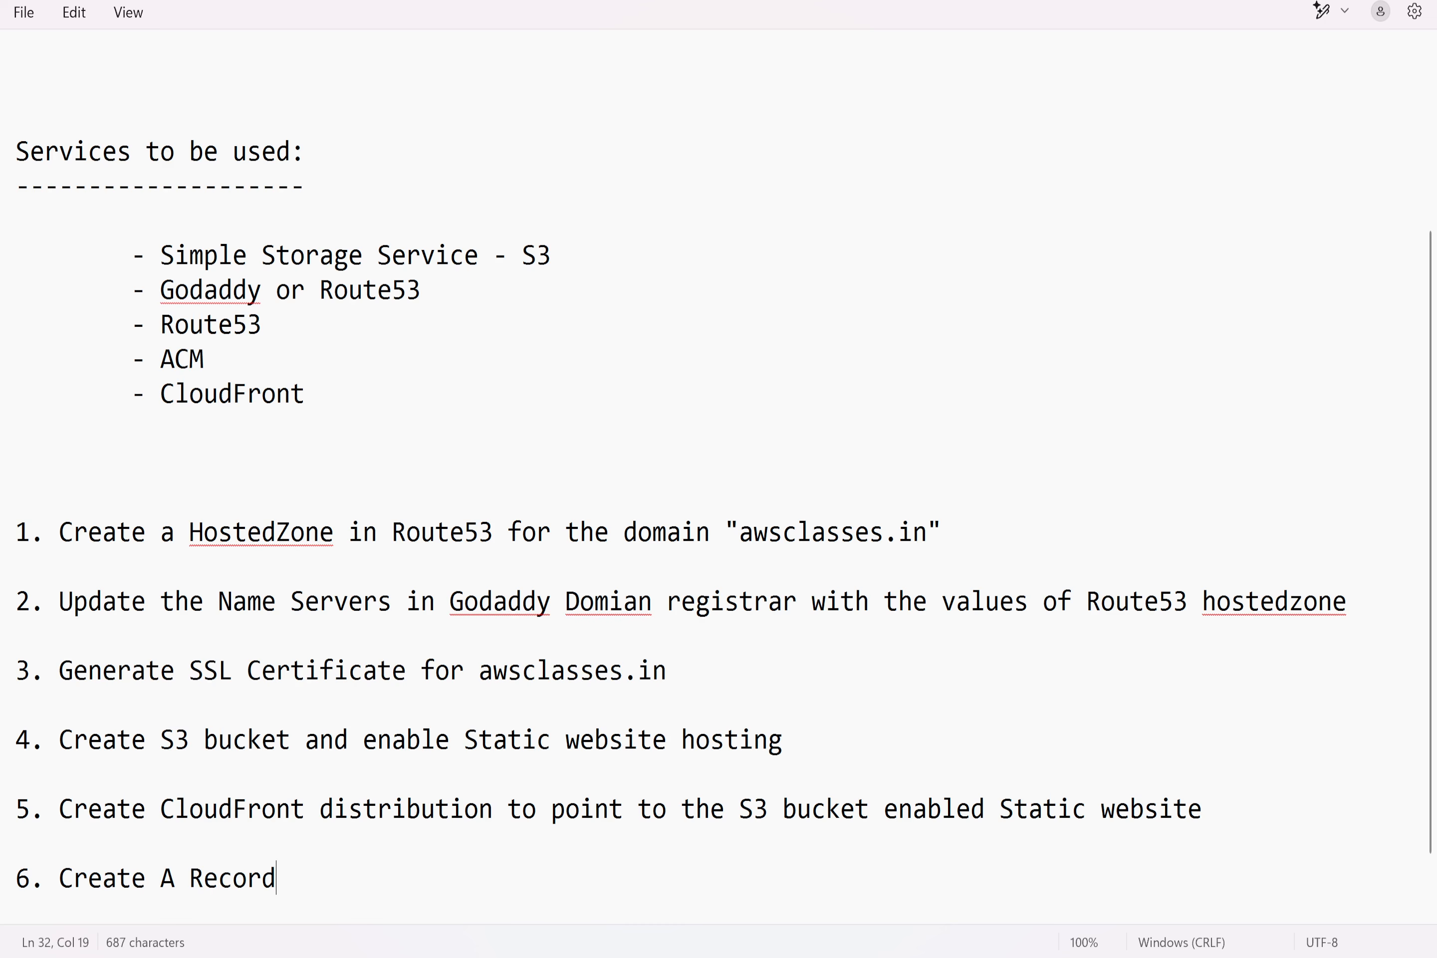
pyautogui.press('Left')
pyautogui.press('Left')
pyautogui.press('Left')
pyautogui.press('Left')
pyautogui.press('Left')
pyautogui.press('Left')
pyautogui.press('Left')
pyautogui.write('(Alias)')
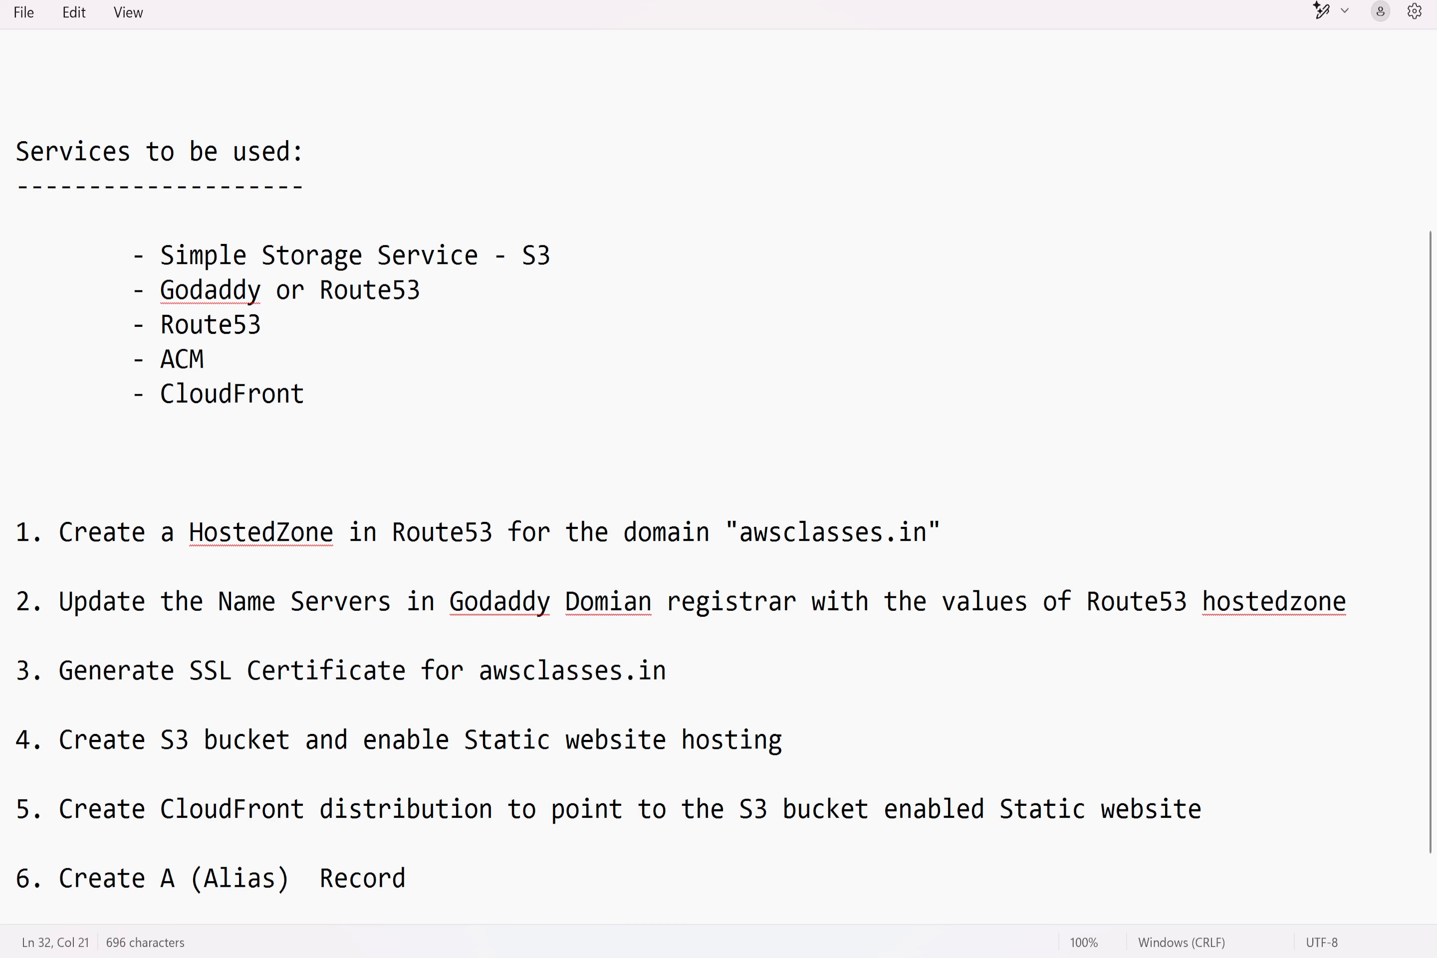
# Complete item 6 with "in route53 to forward all the traffic of "awsclasses.in" to the cloudfront distribution url."
pyautogui.press('End')
pyautogui.write('in route')
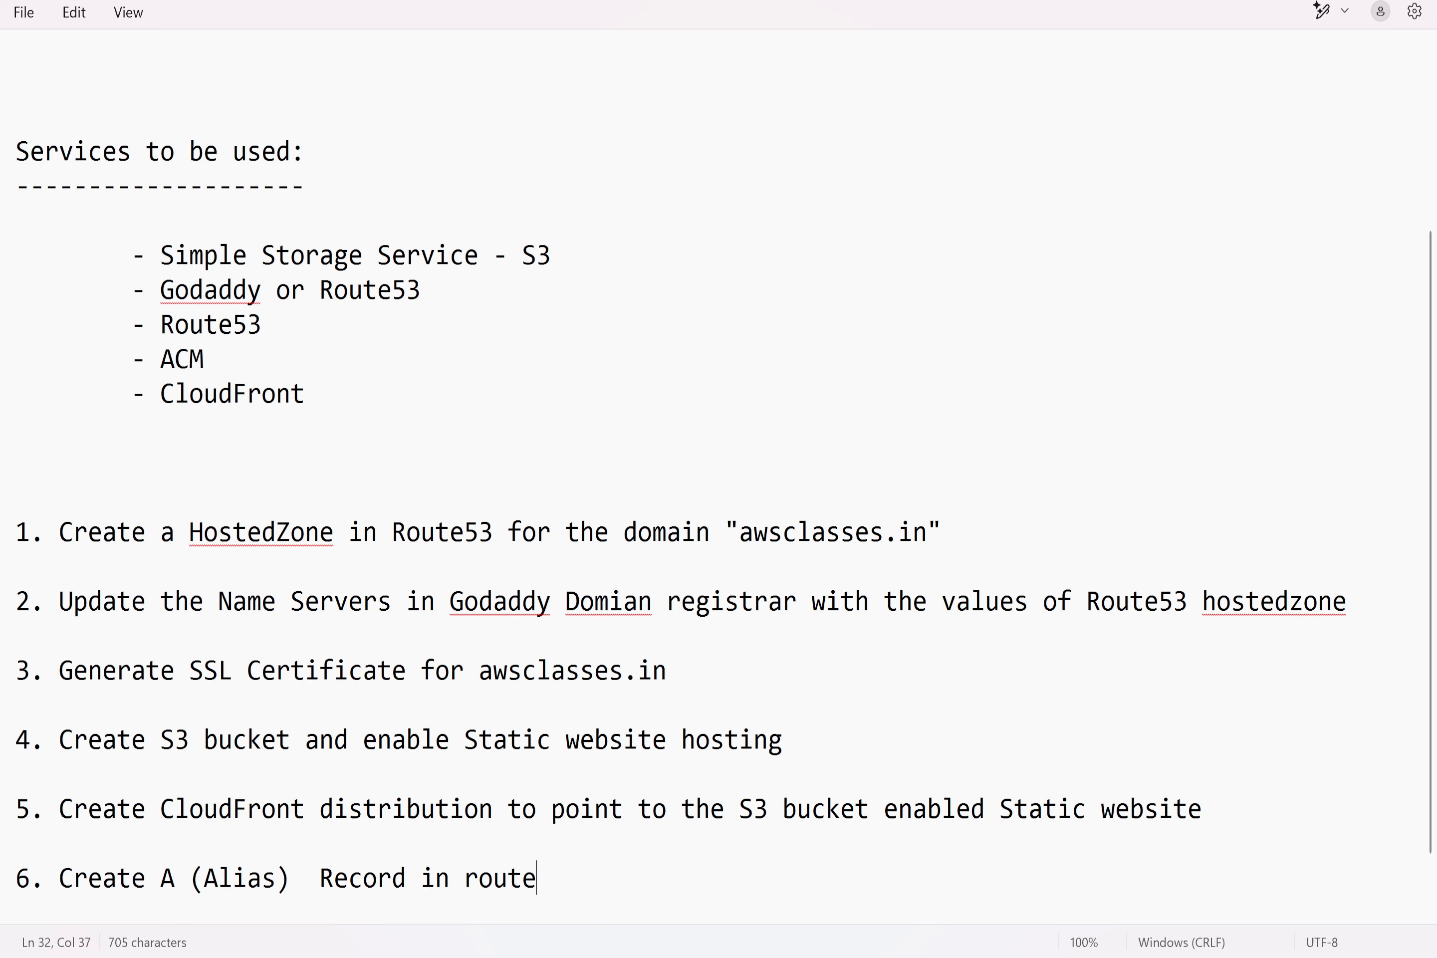
pyautogui.write('53 to f')
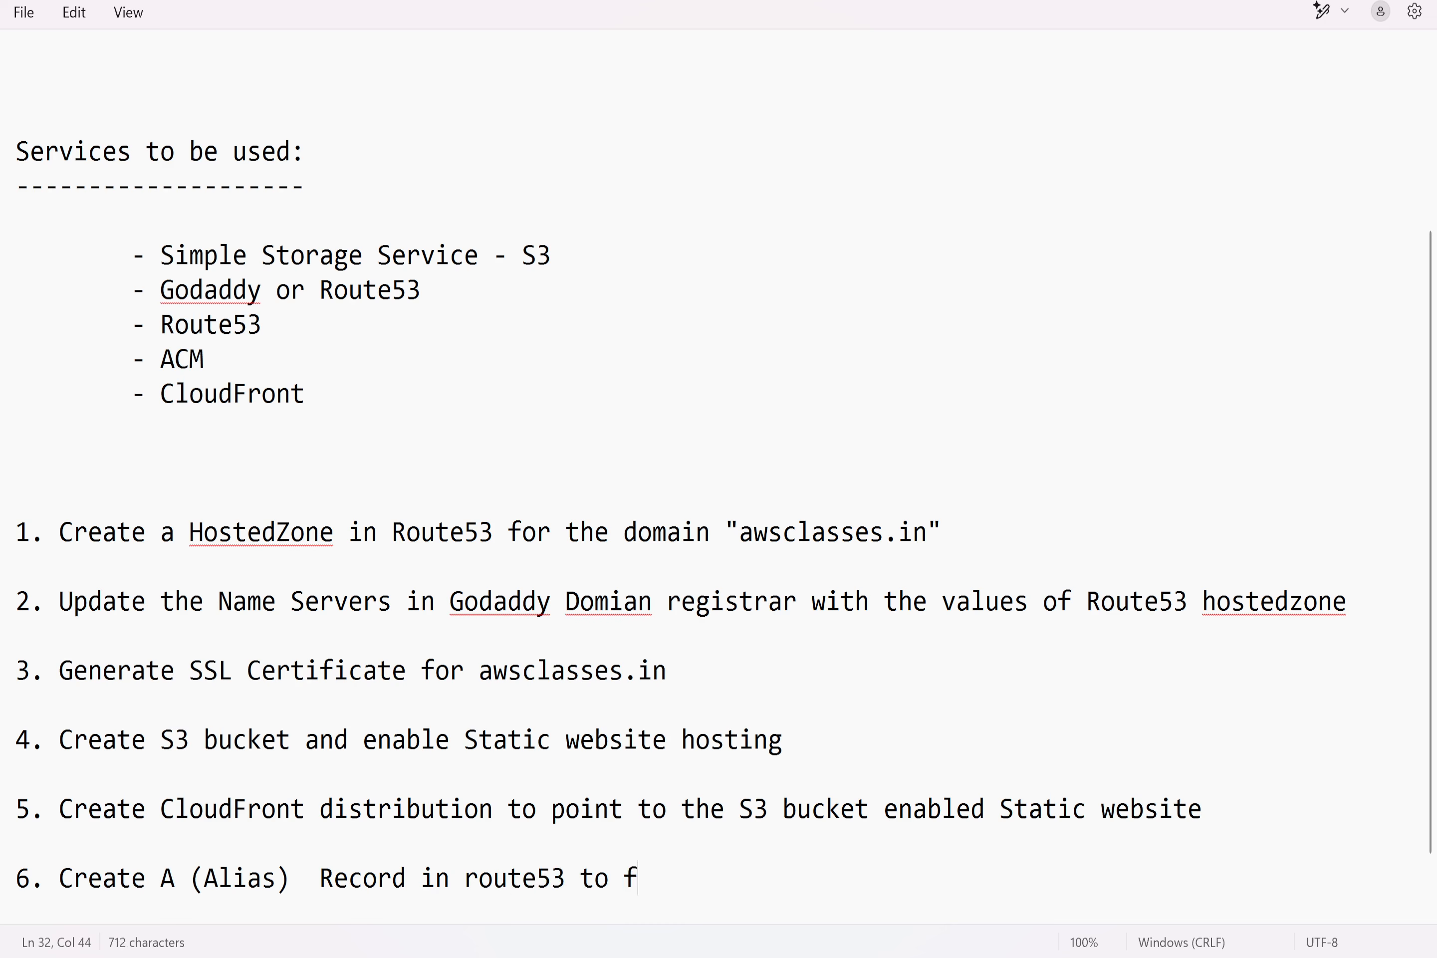
pyautogui.write('orward al')
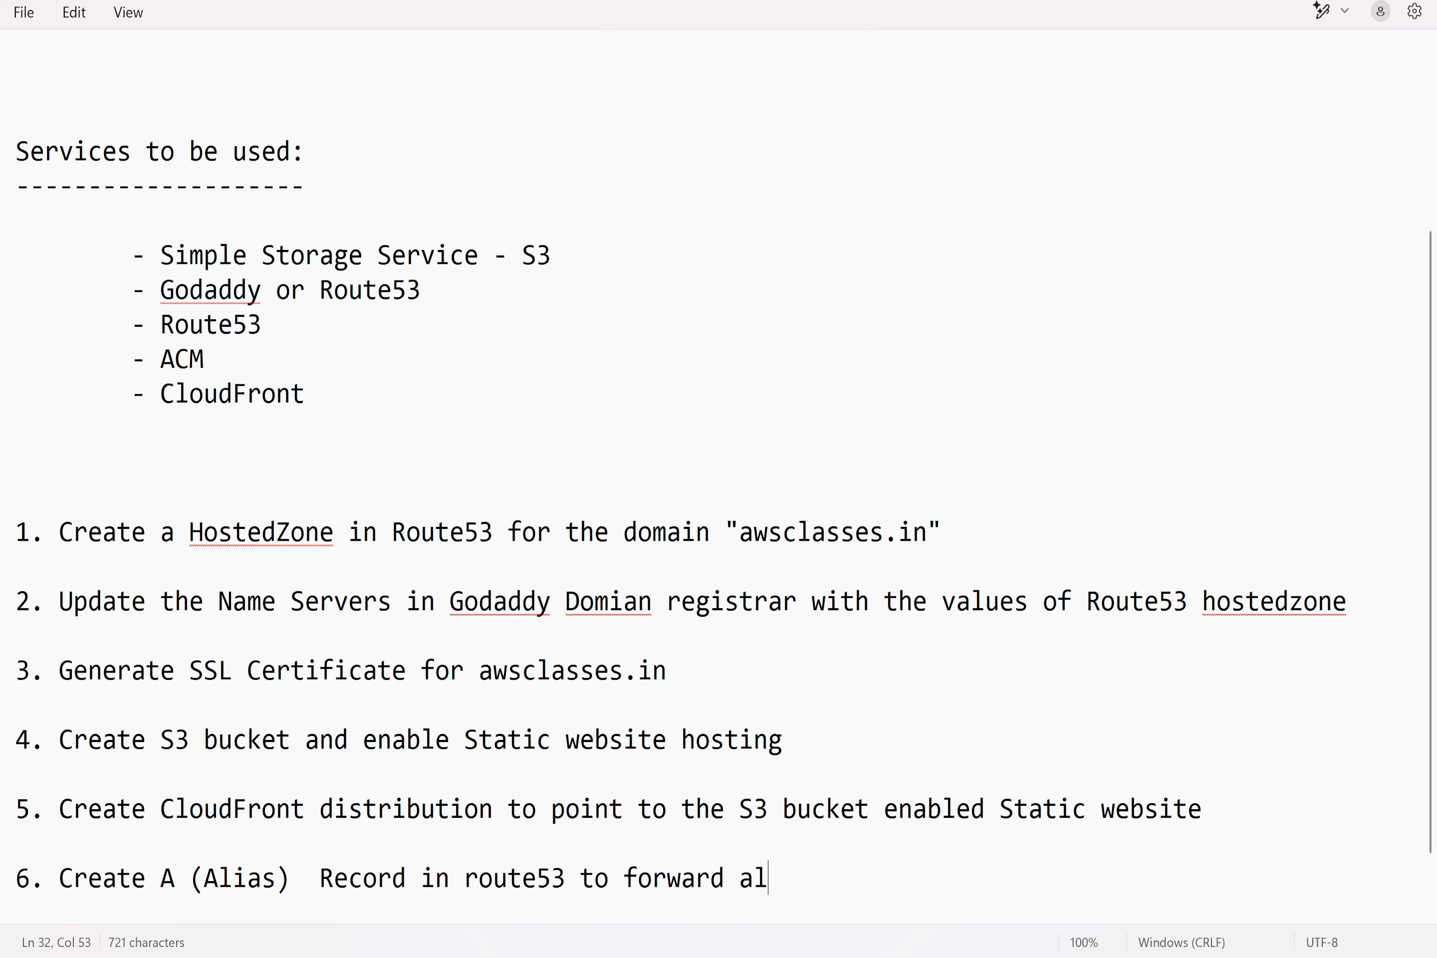
pyautogui.write('l the traffic of ')
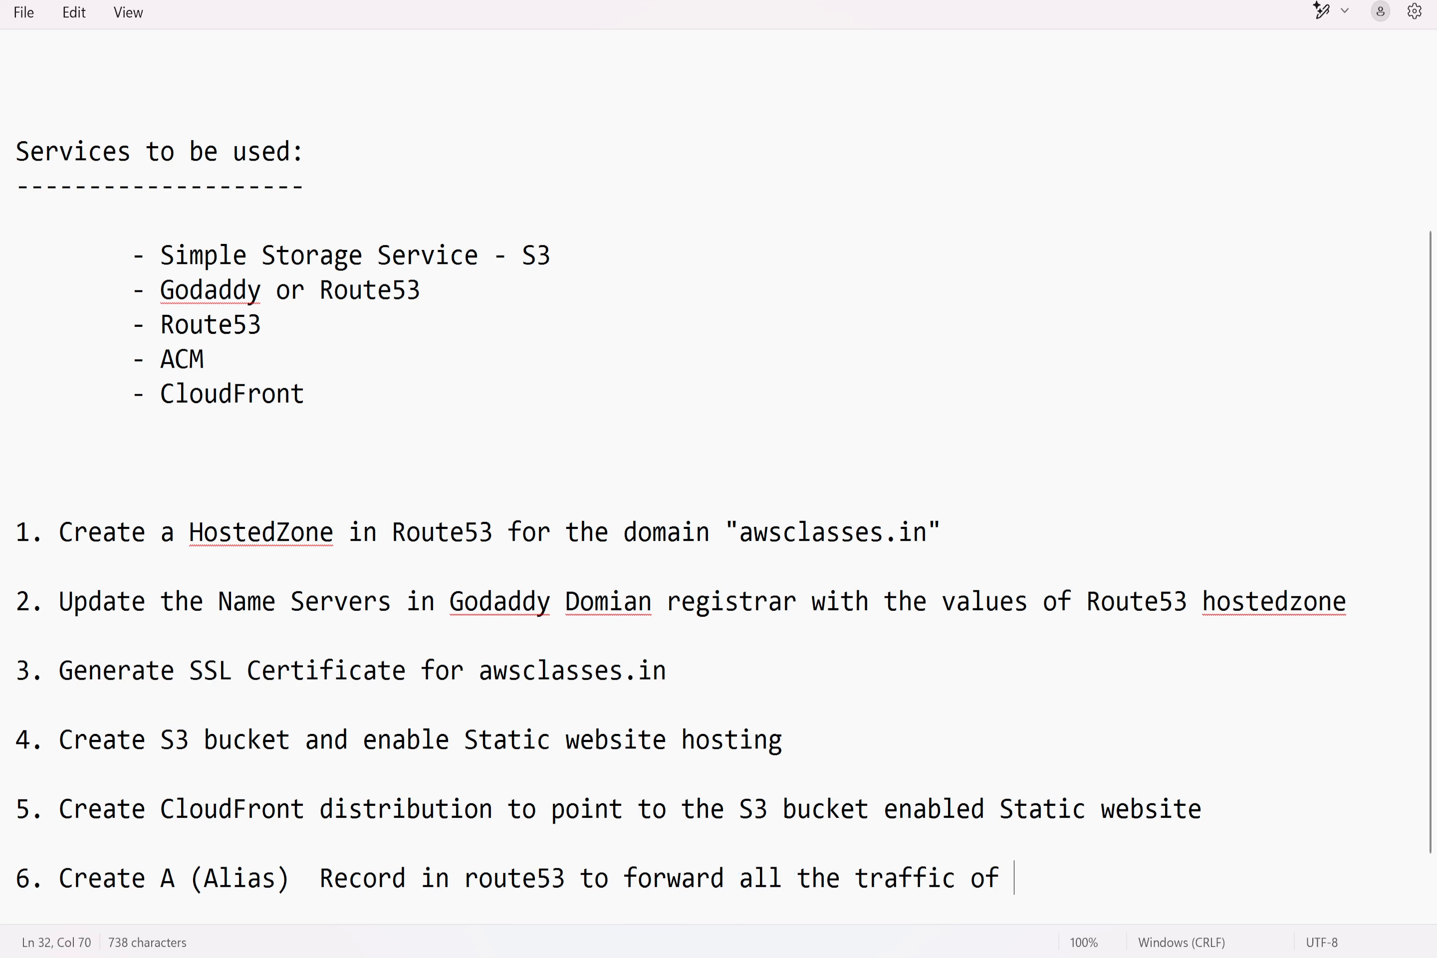
pyautogui.write('"awsclasses.')
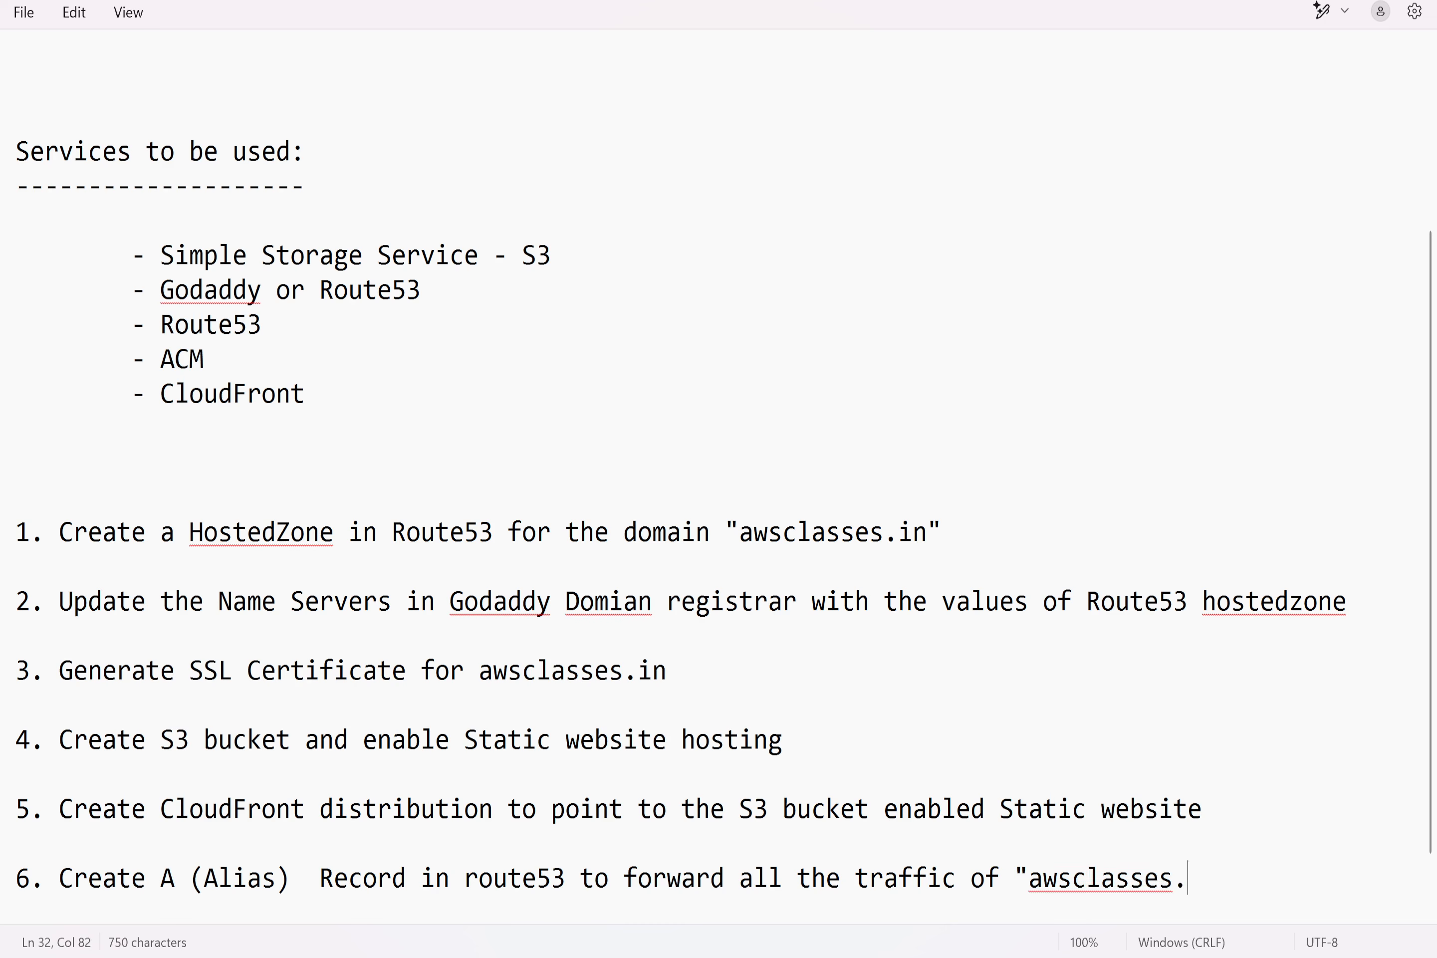
pyautogui.write('in" to the ')
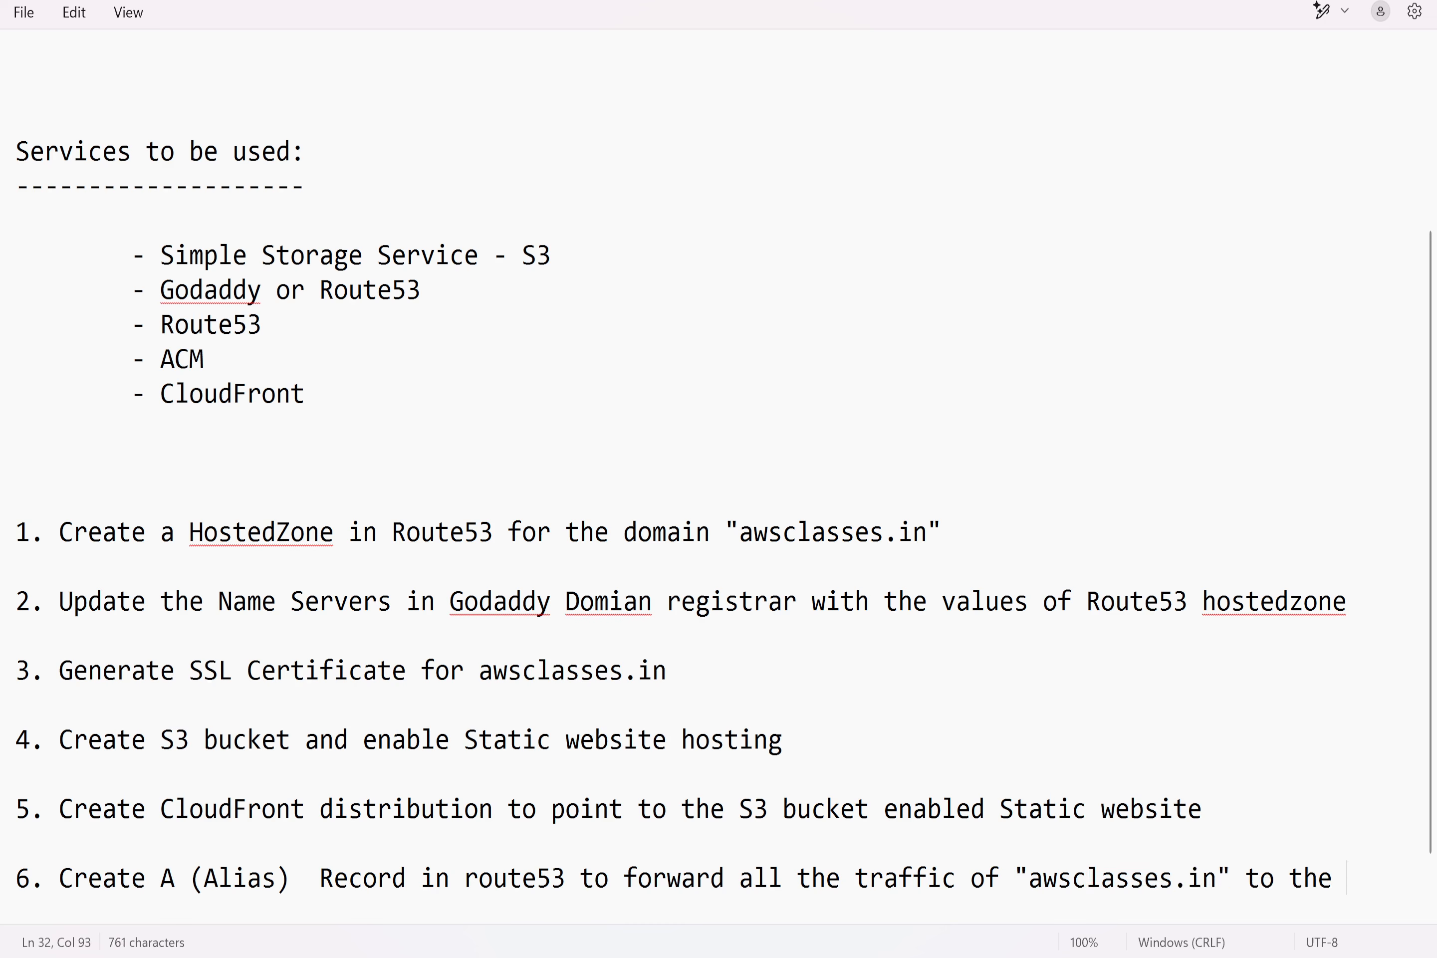
pyautogui.write('cloudfront ')
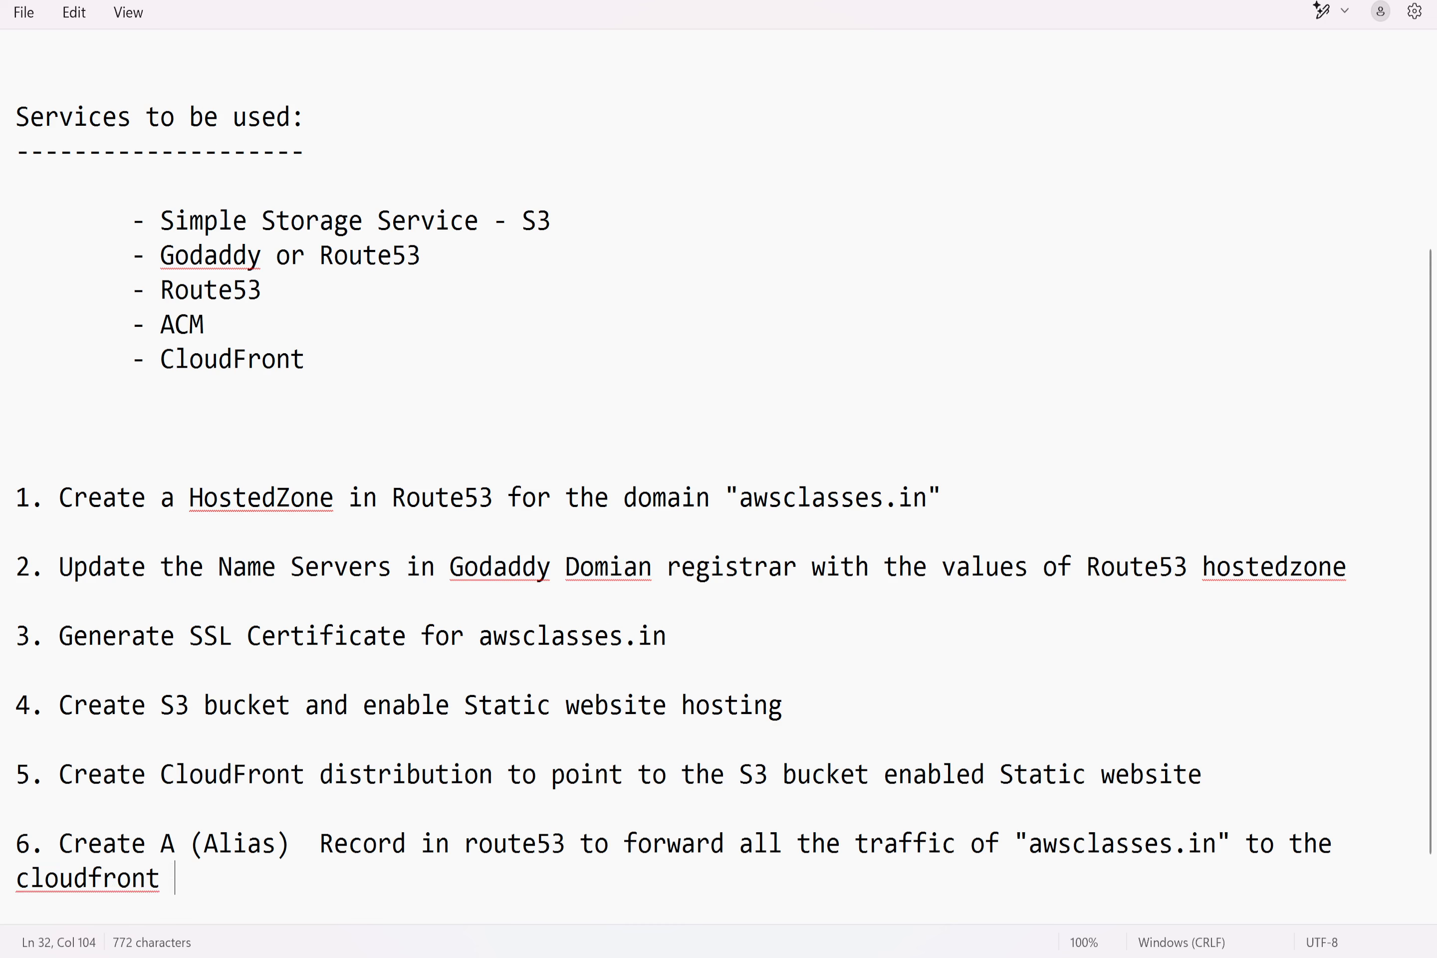
pyautogui.write('distribution url')
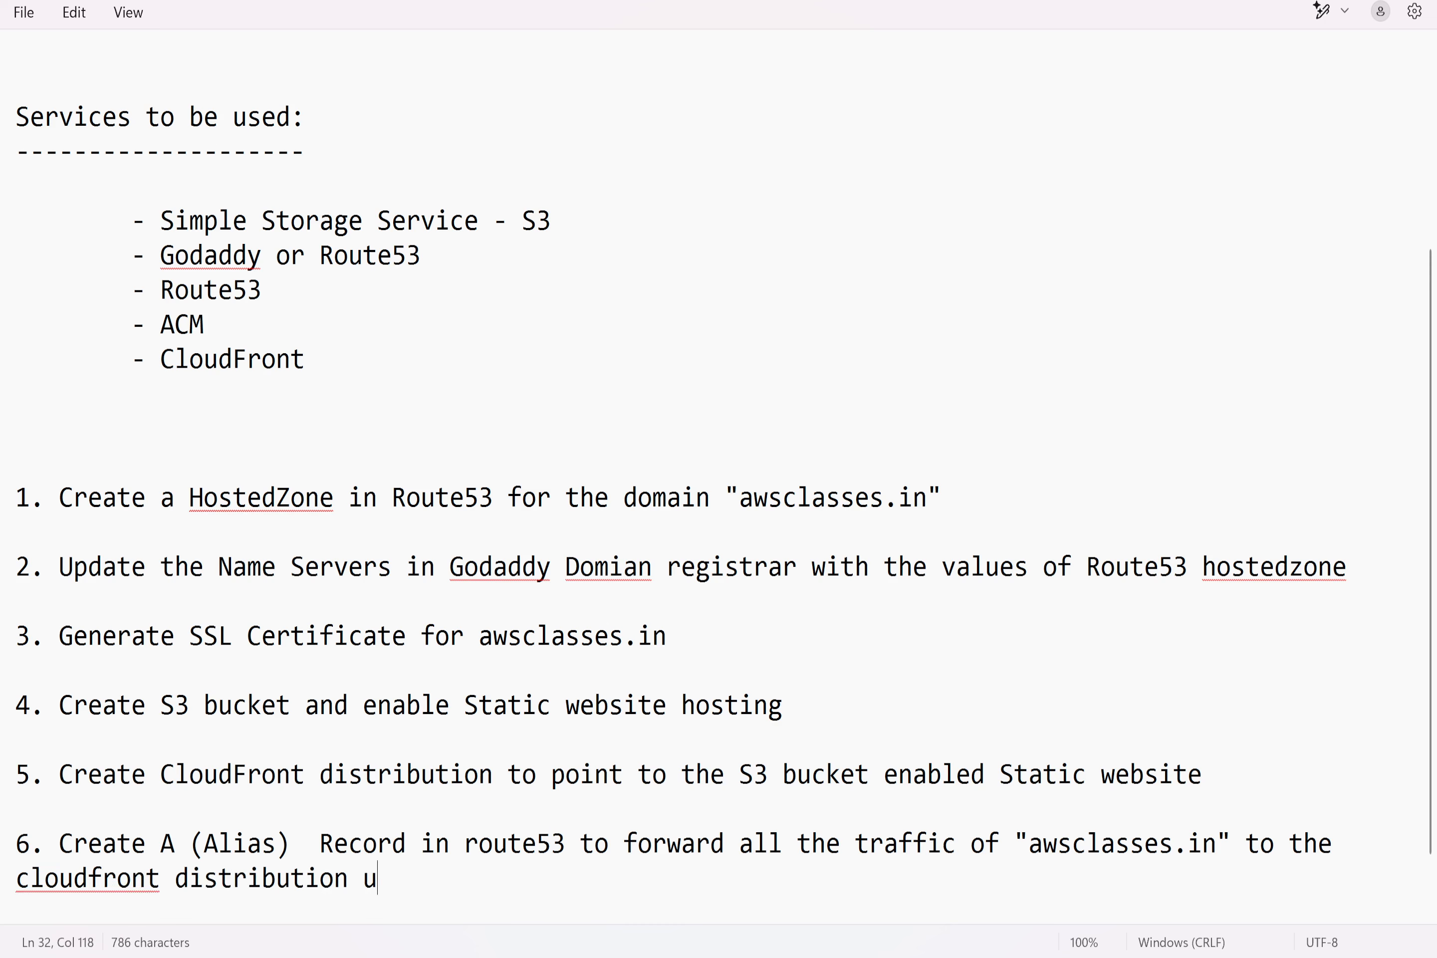
pyautogui.write('.')
# Review the architecture diagram in Paint, return to the notes and highlight the whole line of item 1
pyautogui.hotkey('alt', 'Tab')
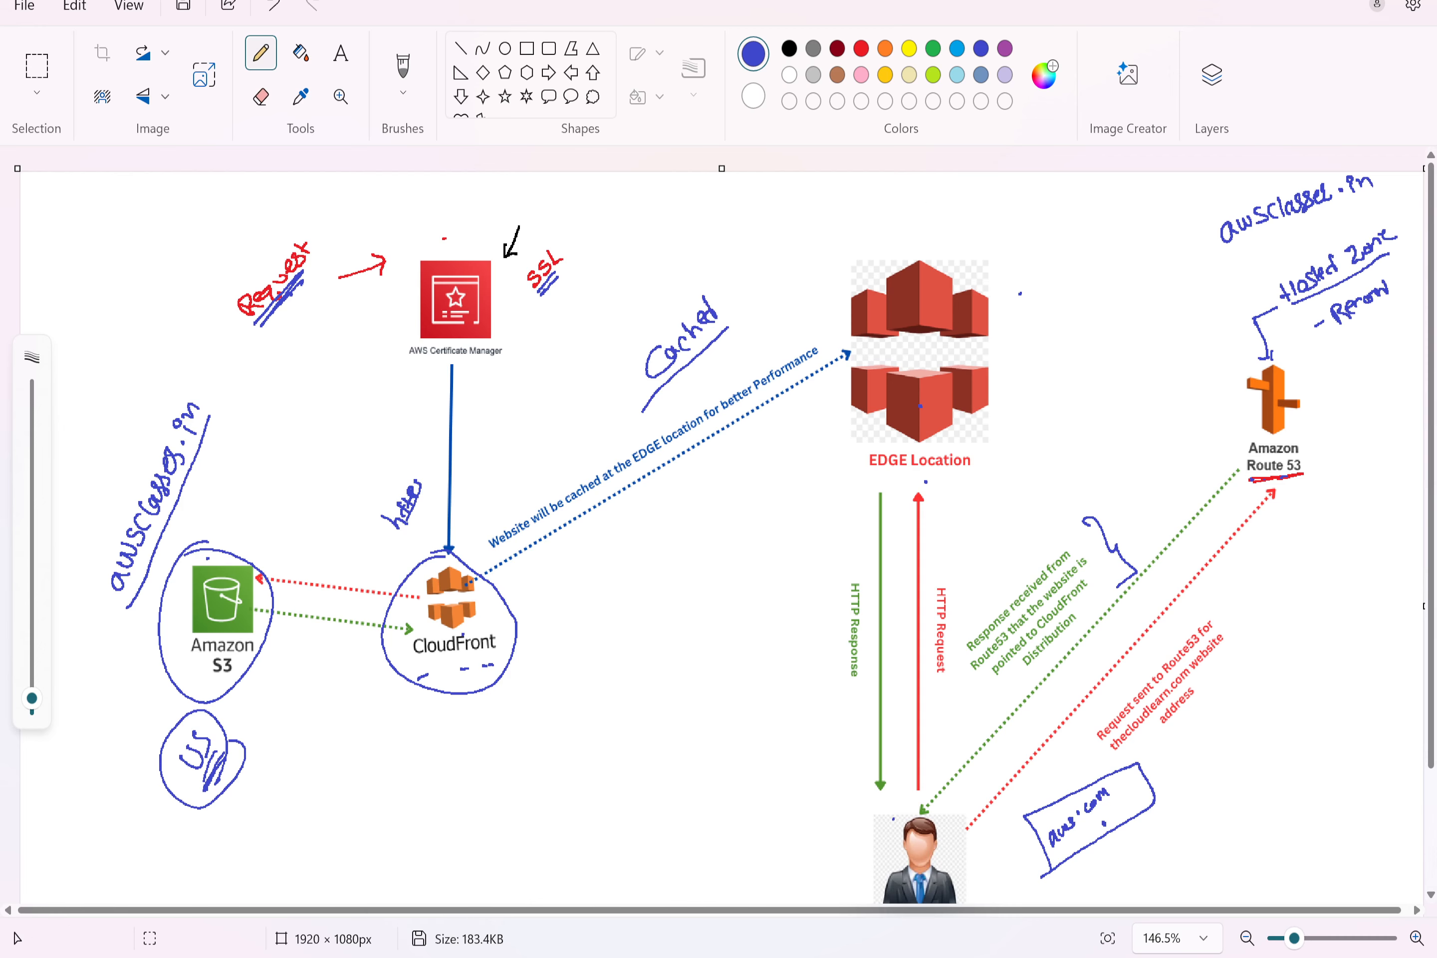
pyautogui.hotkey('alt', 'Tab')
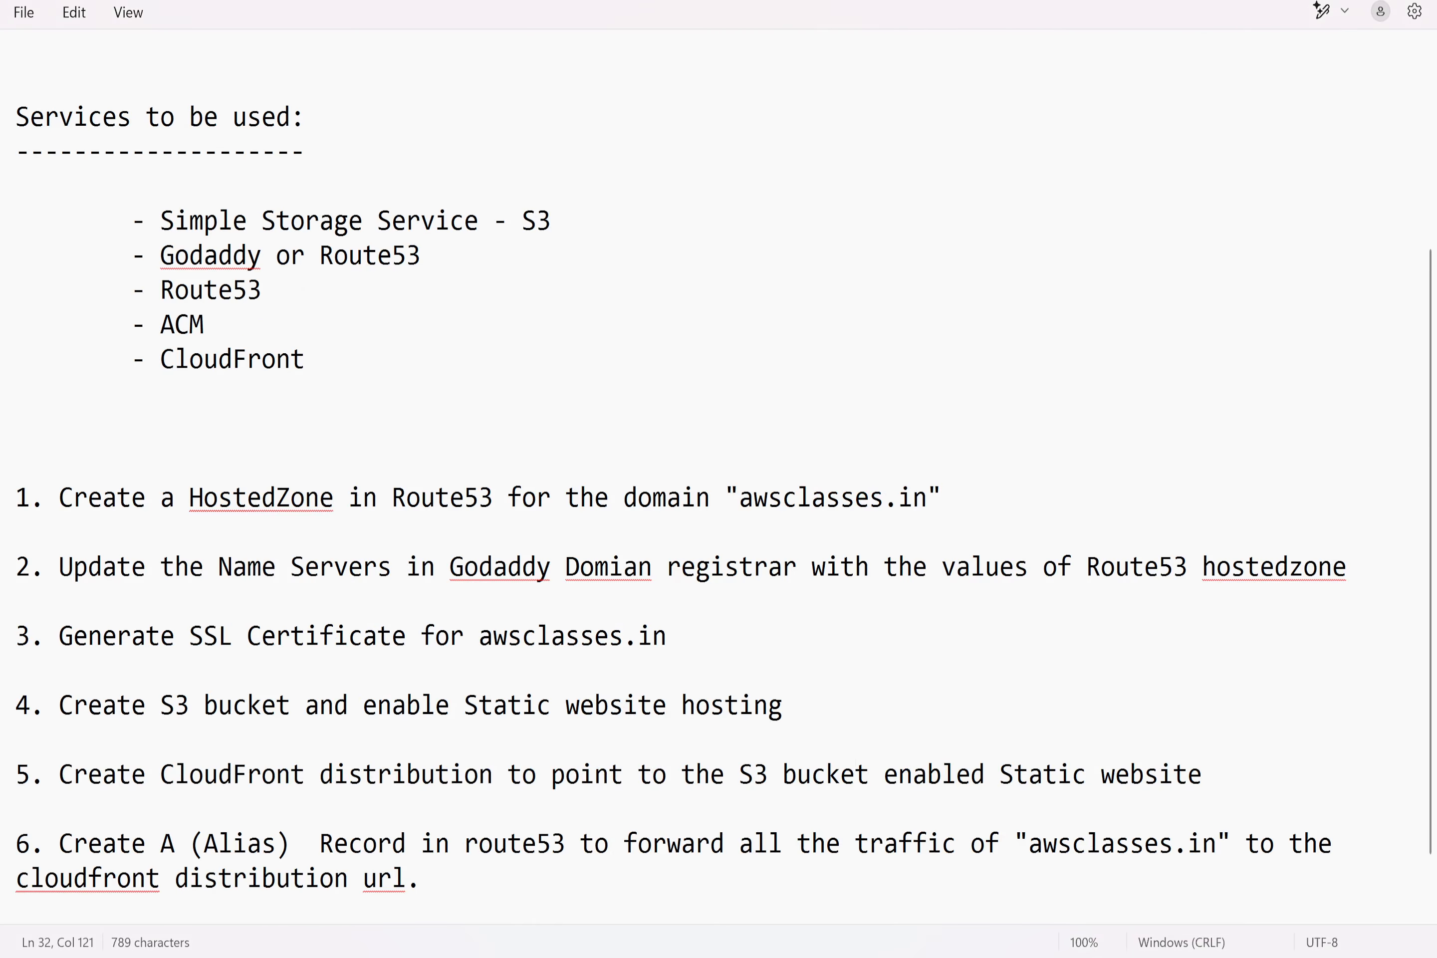
pyautogui.tripleClick(260, 497)
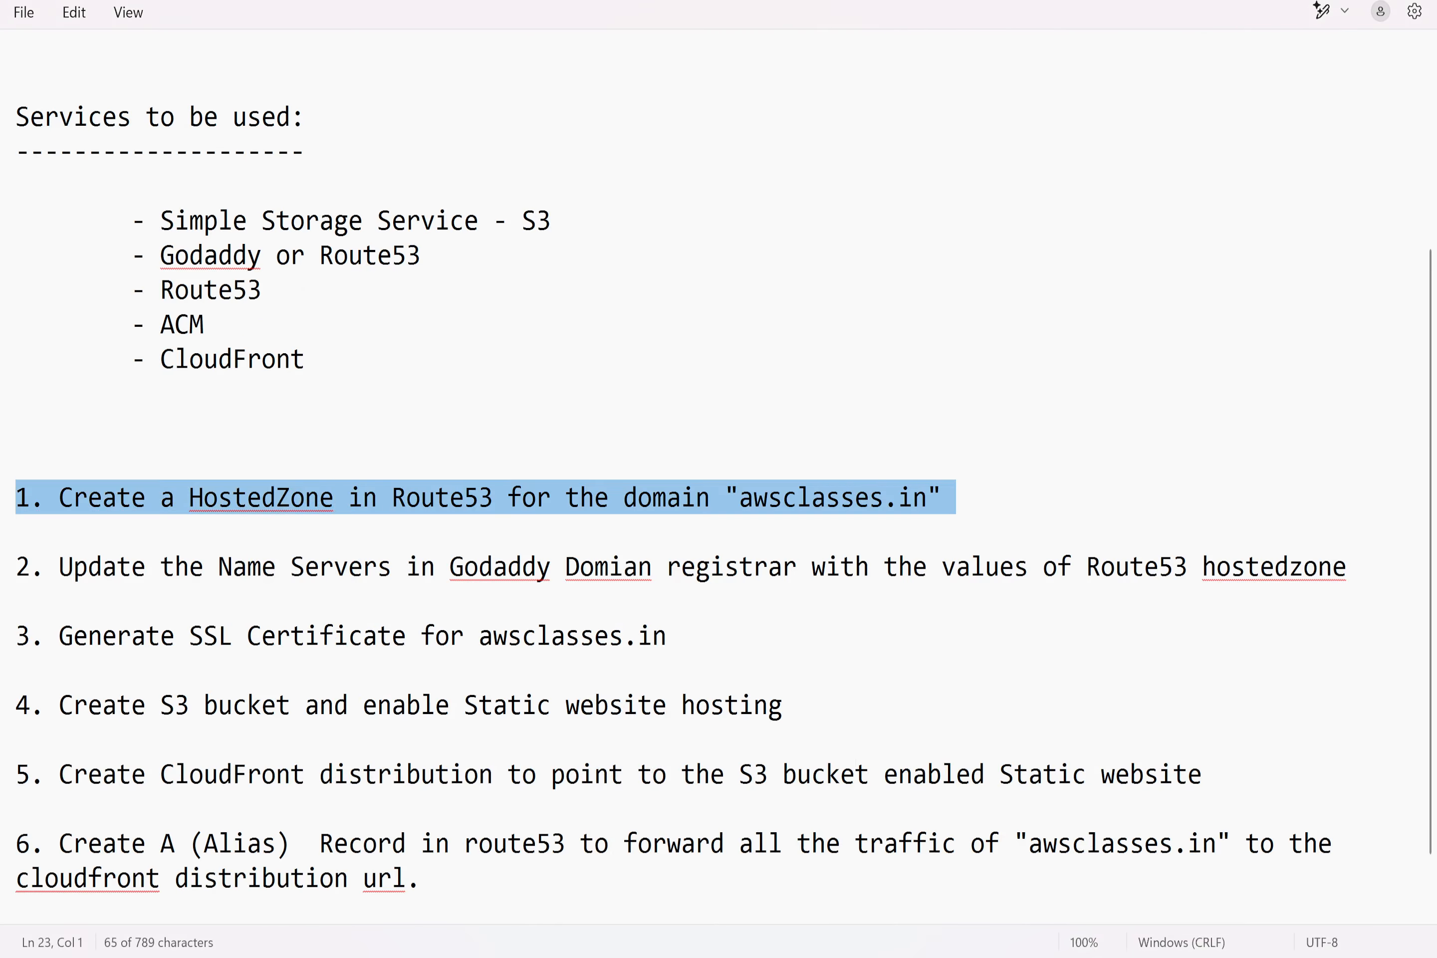
# Switch to the AWS console in Chrome, search for "route53" and open the Route 53 service
pyautogui.moveTo(761, 957)
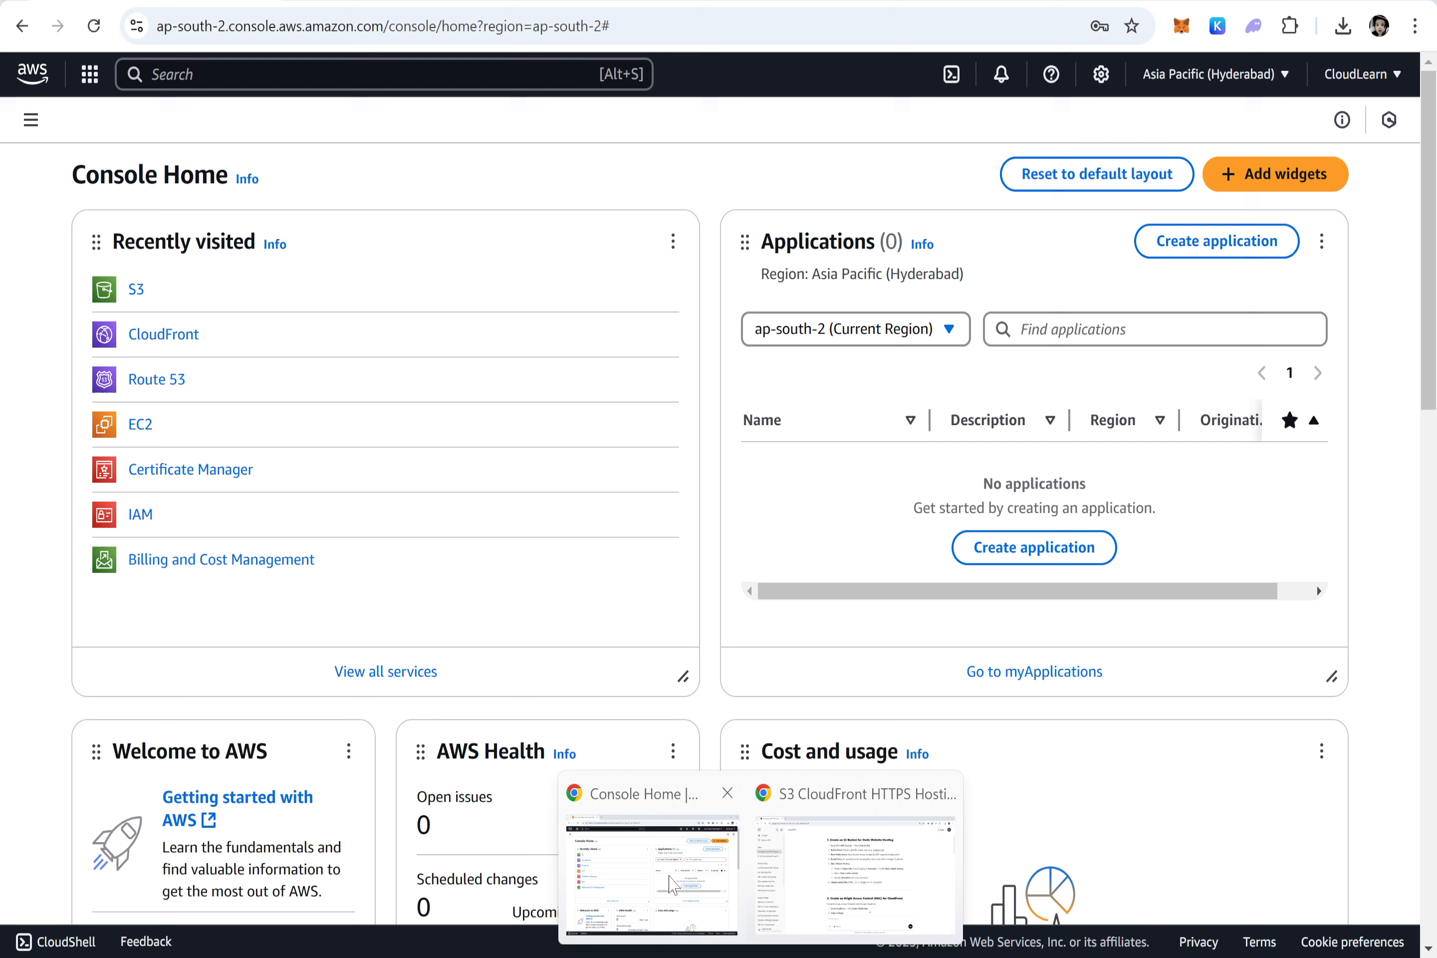
pyautogui.click(687, 896)
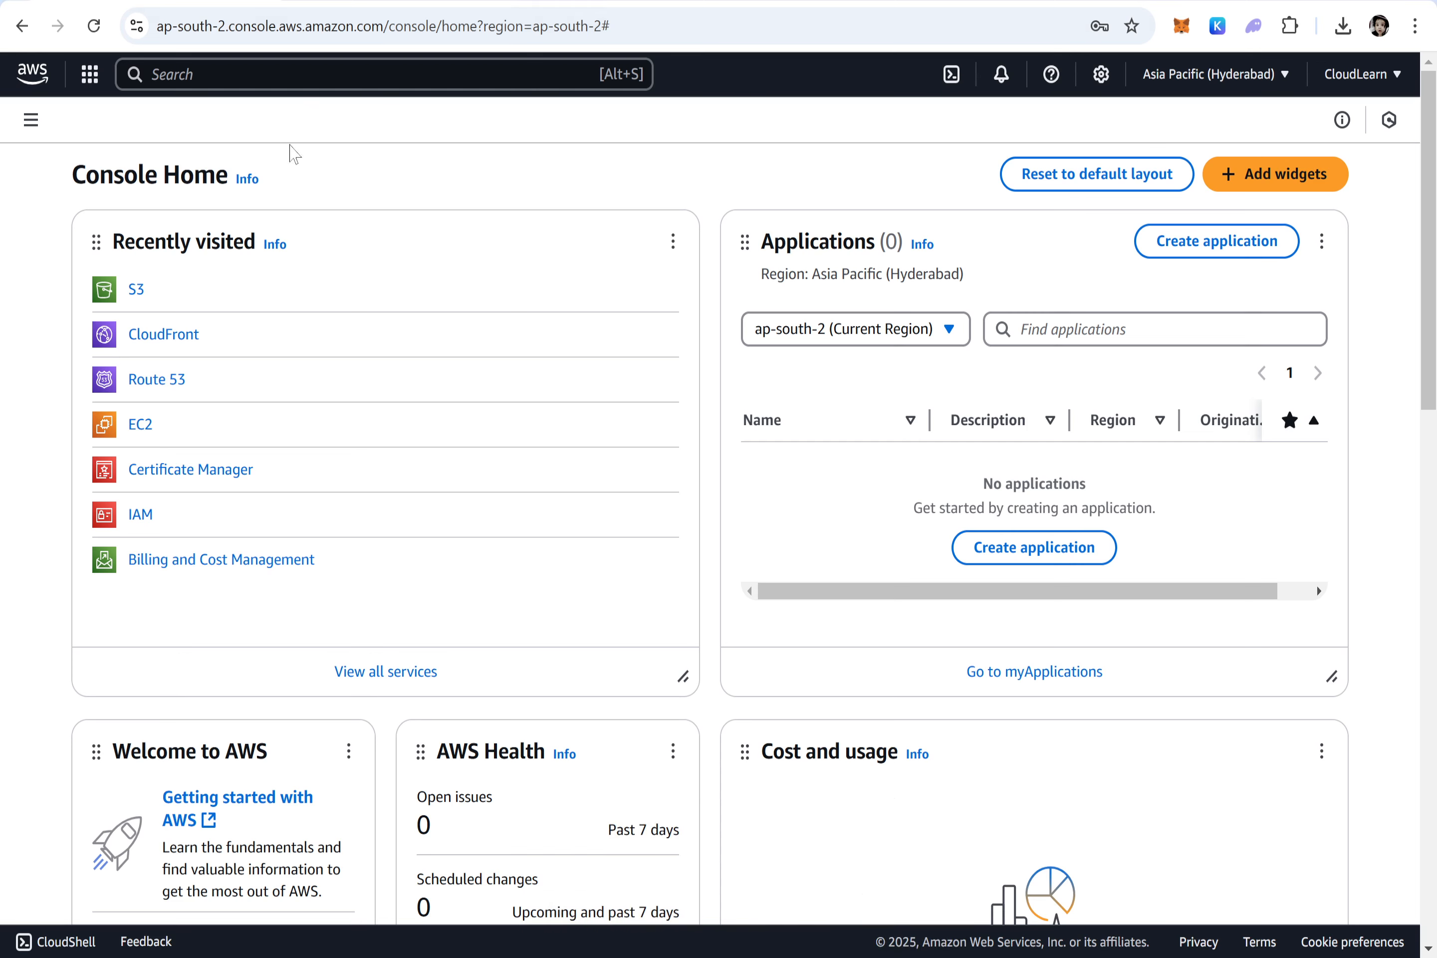
pyautogui.click(242, 68)
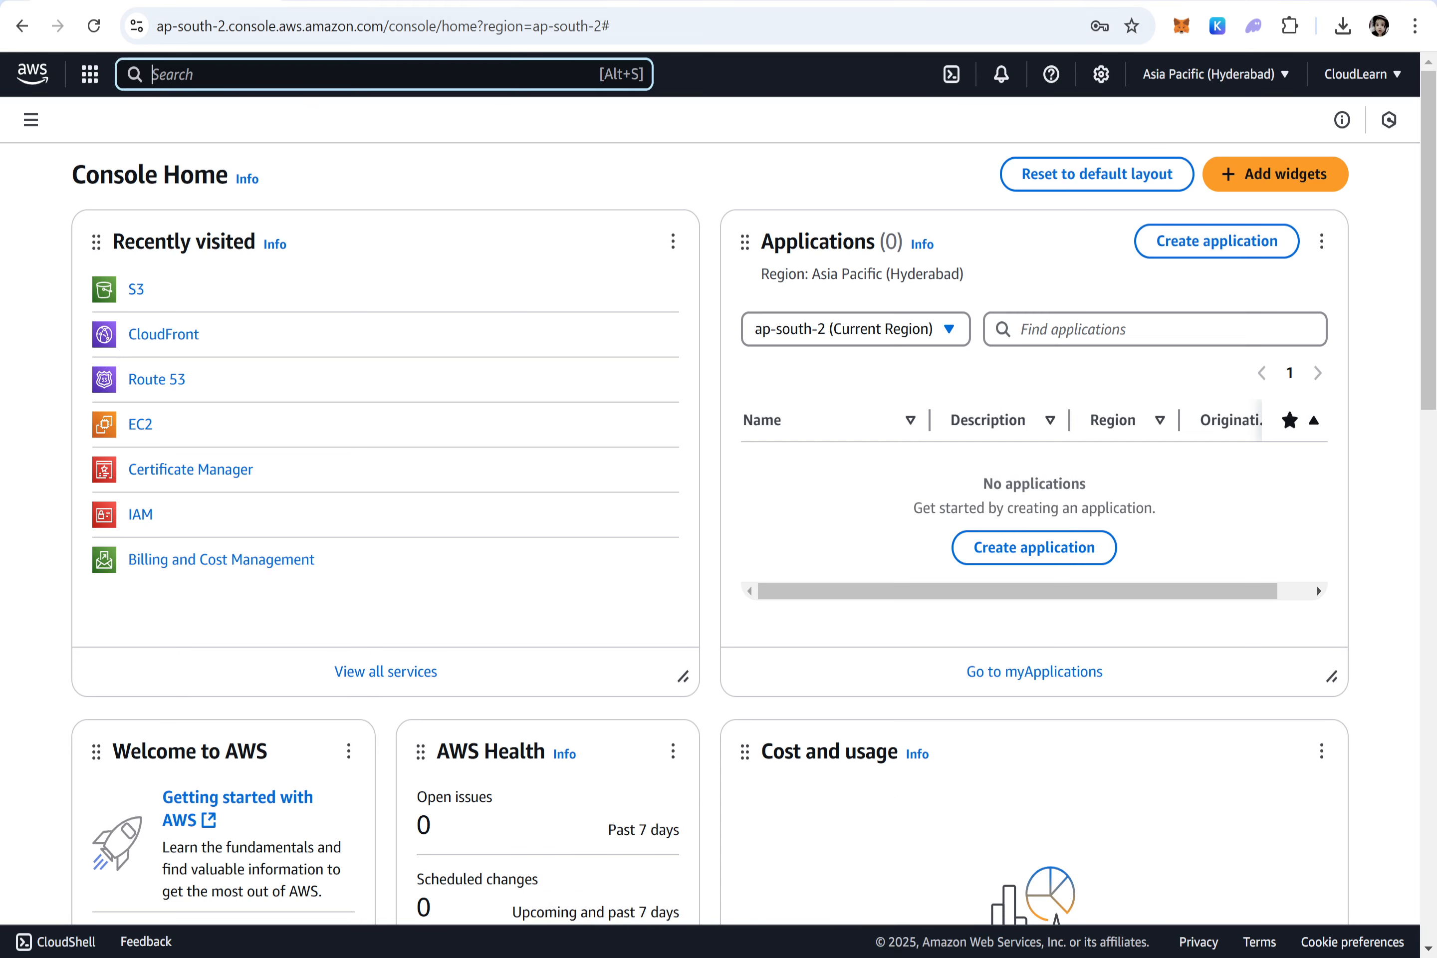
pyautogui.write('route53')
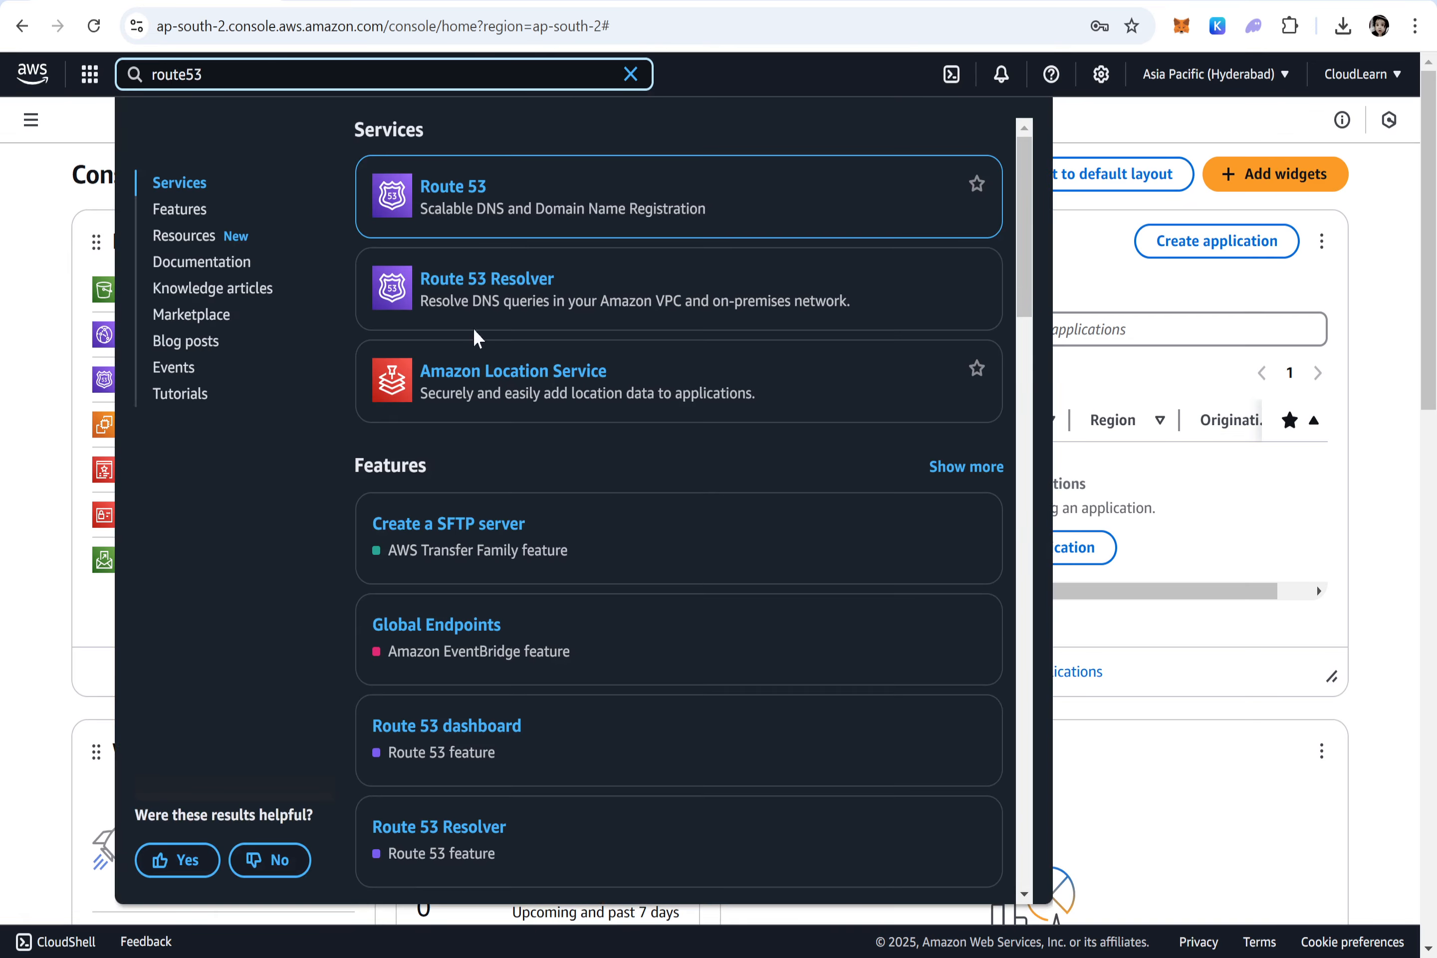
pyautogui.click(451, 187)
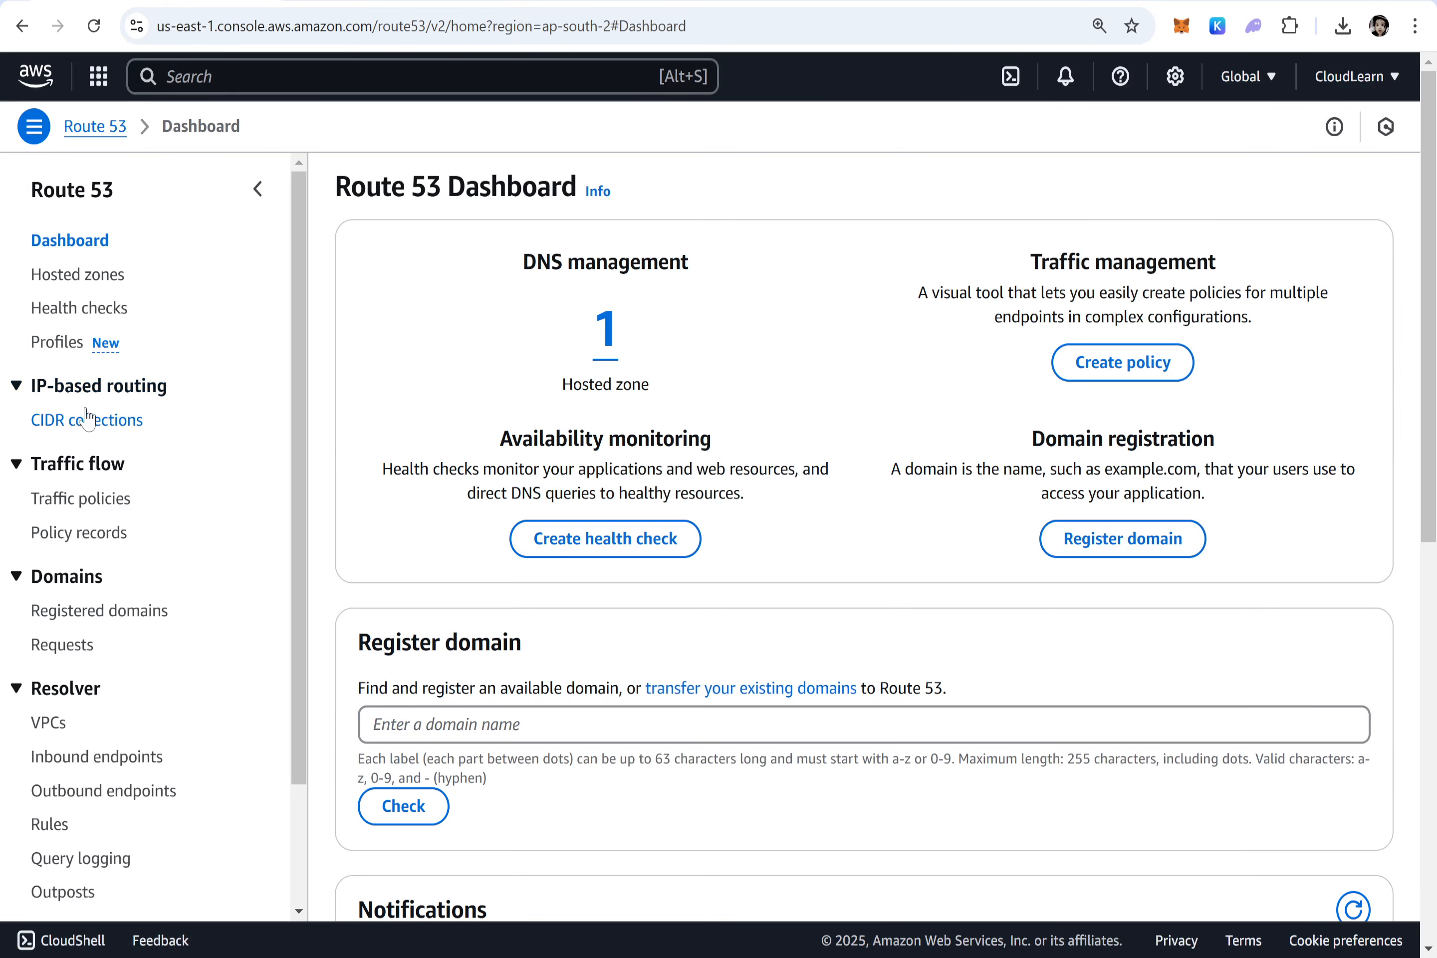
# Create a public hosted zone in Route 53 for the domain name awsclasses.in
pyautogui.click(83, 279)
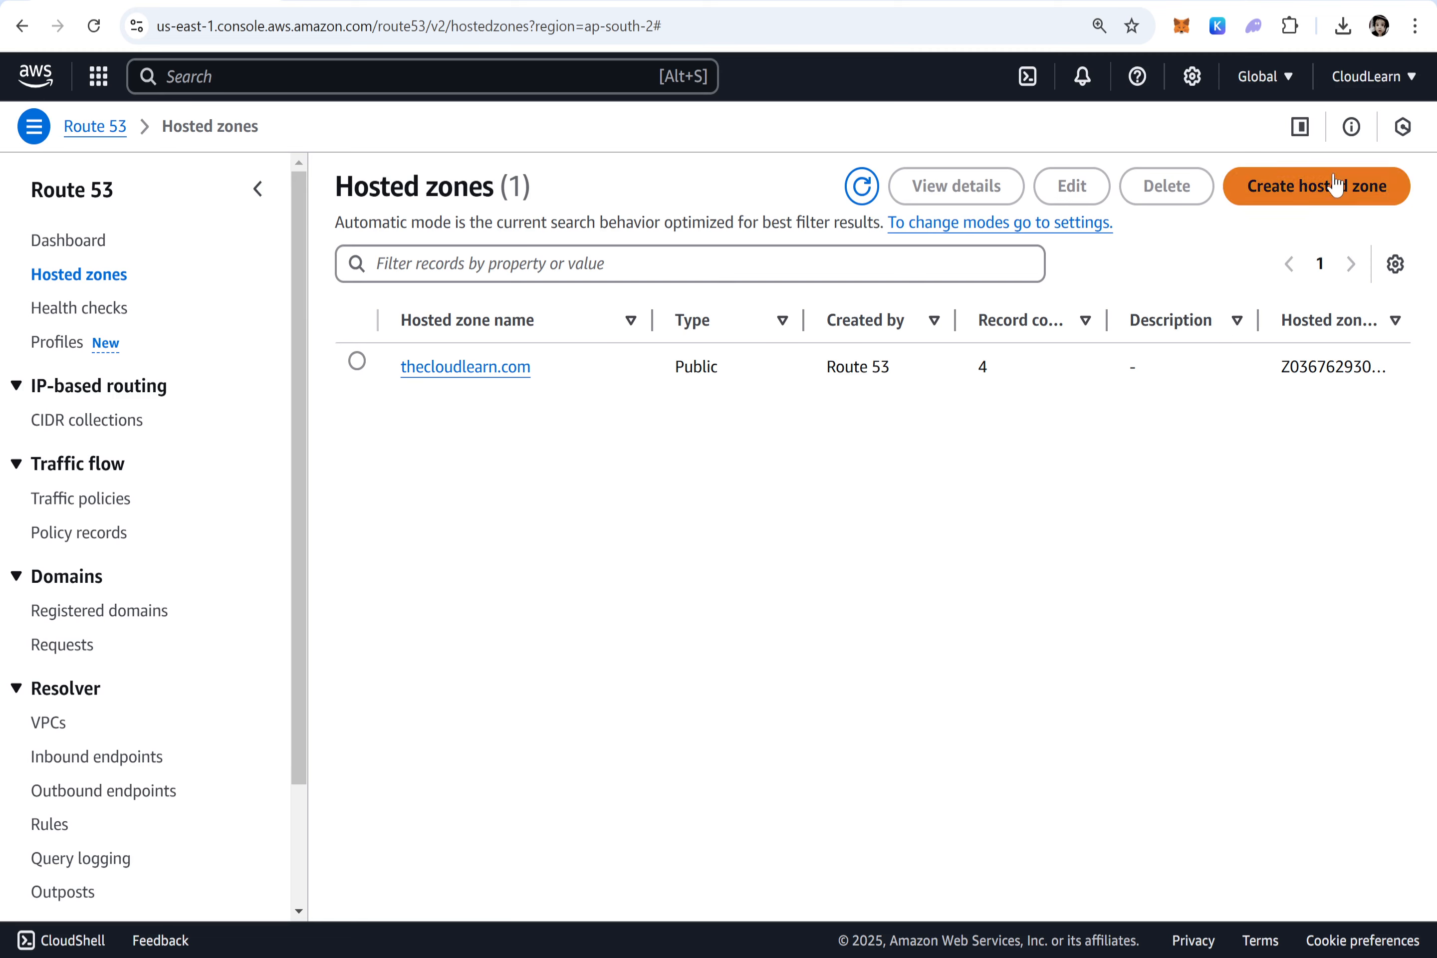
pyautogui.click(1333, 201)
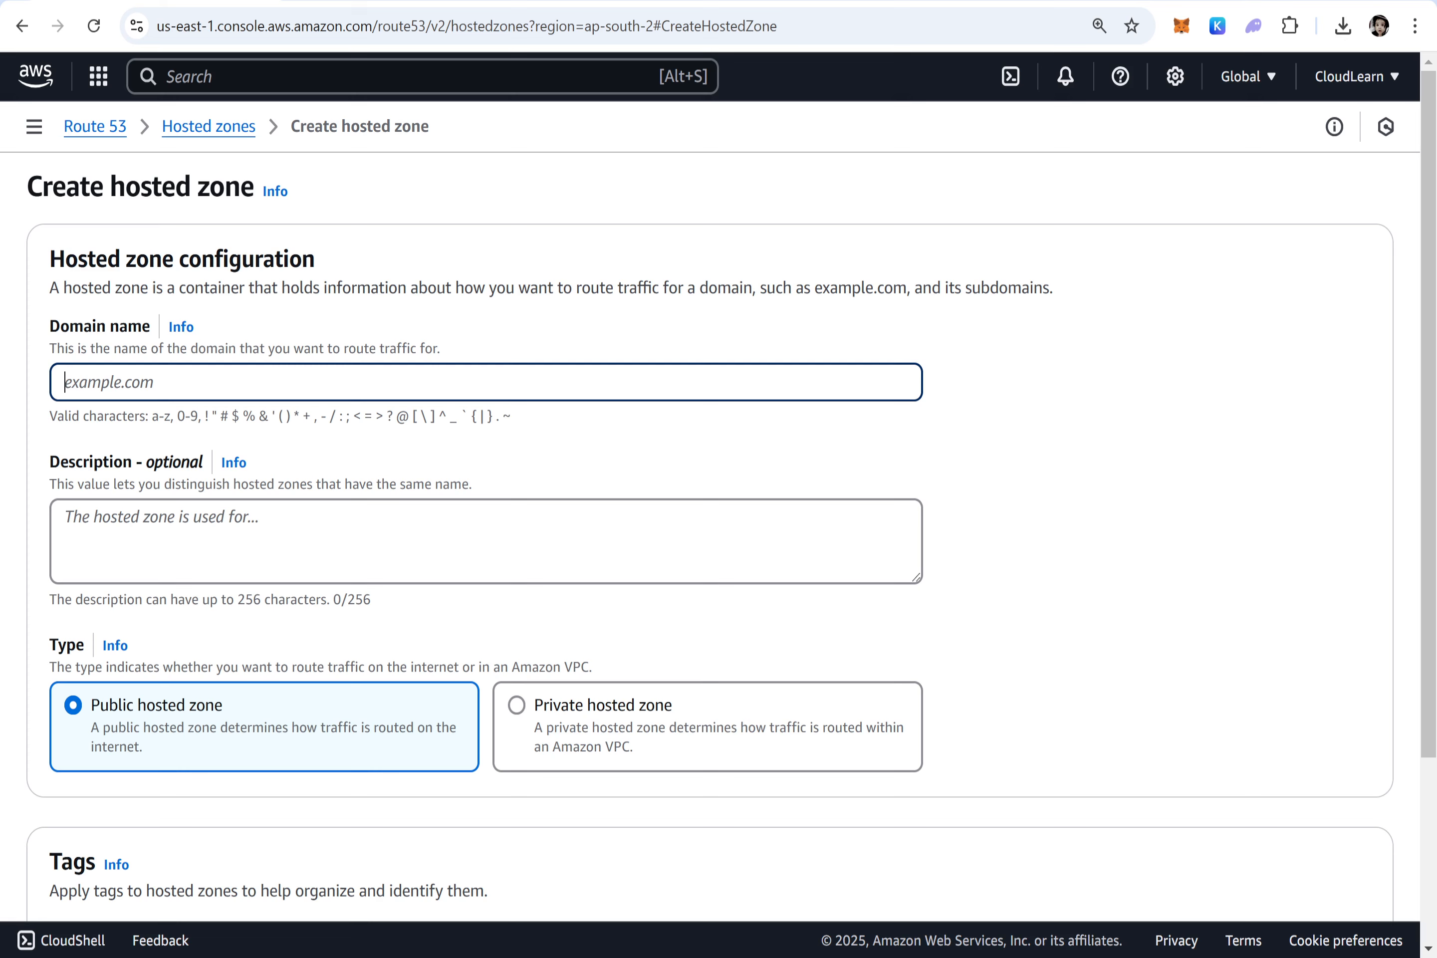
pyautogui.write('awsclasses.in')
pyautogui.scroll(-3, 182, 727)
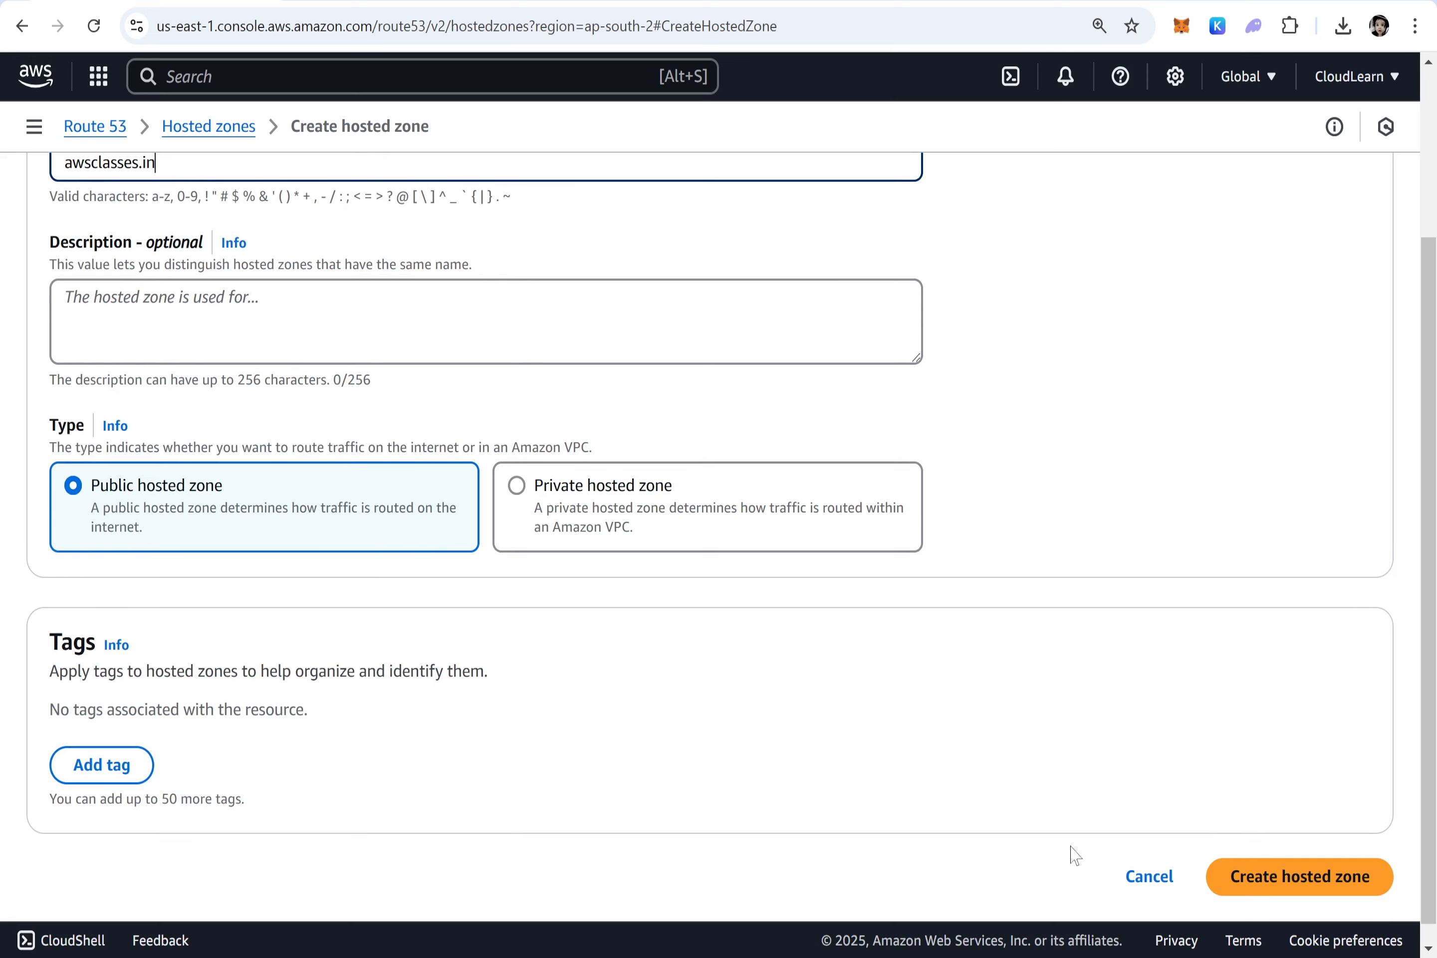
pyautogui.click(1326, 880)
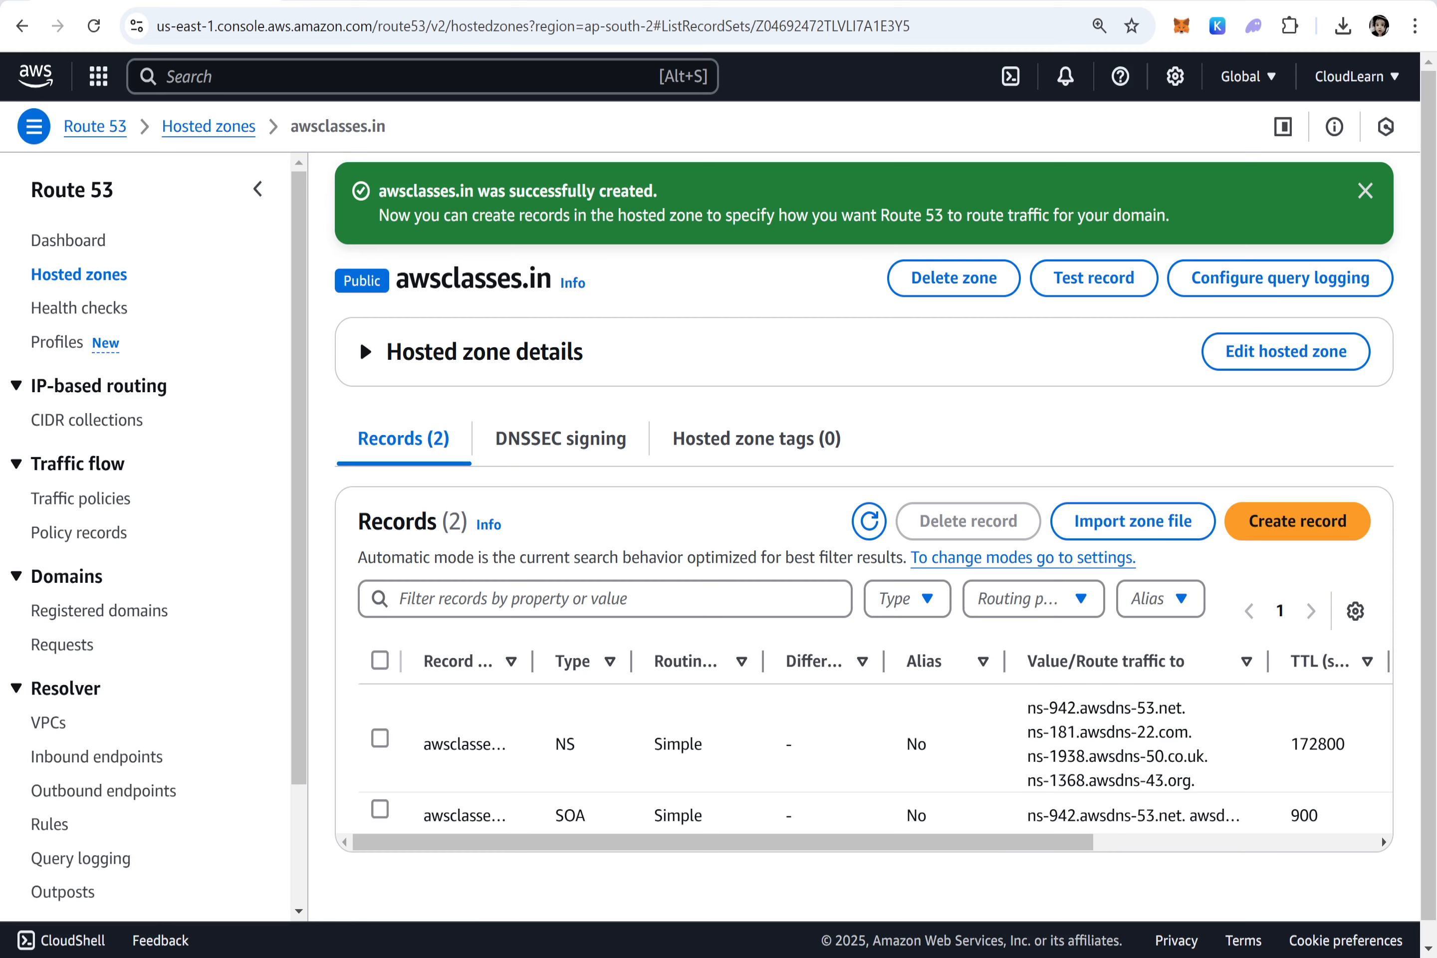
# Highlight the NS record's type and its four name server values, and widen the Record name column to show full names
pyautogui.doubleClick(564, 744)
pyautogui.scroll(-1, 1236, 785)
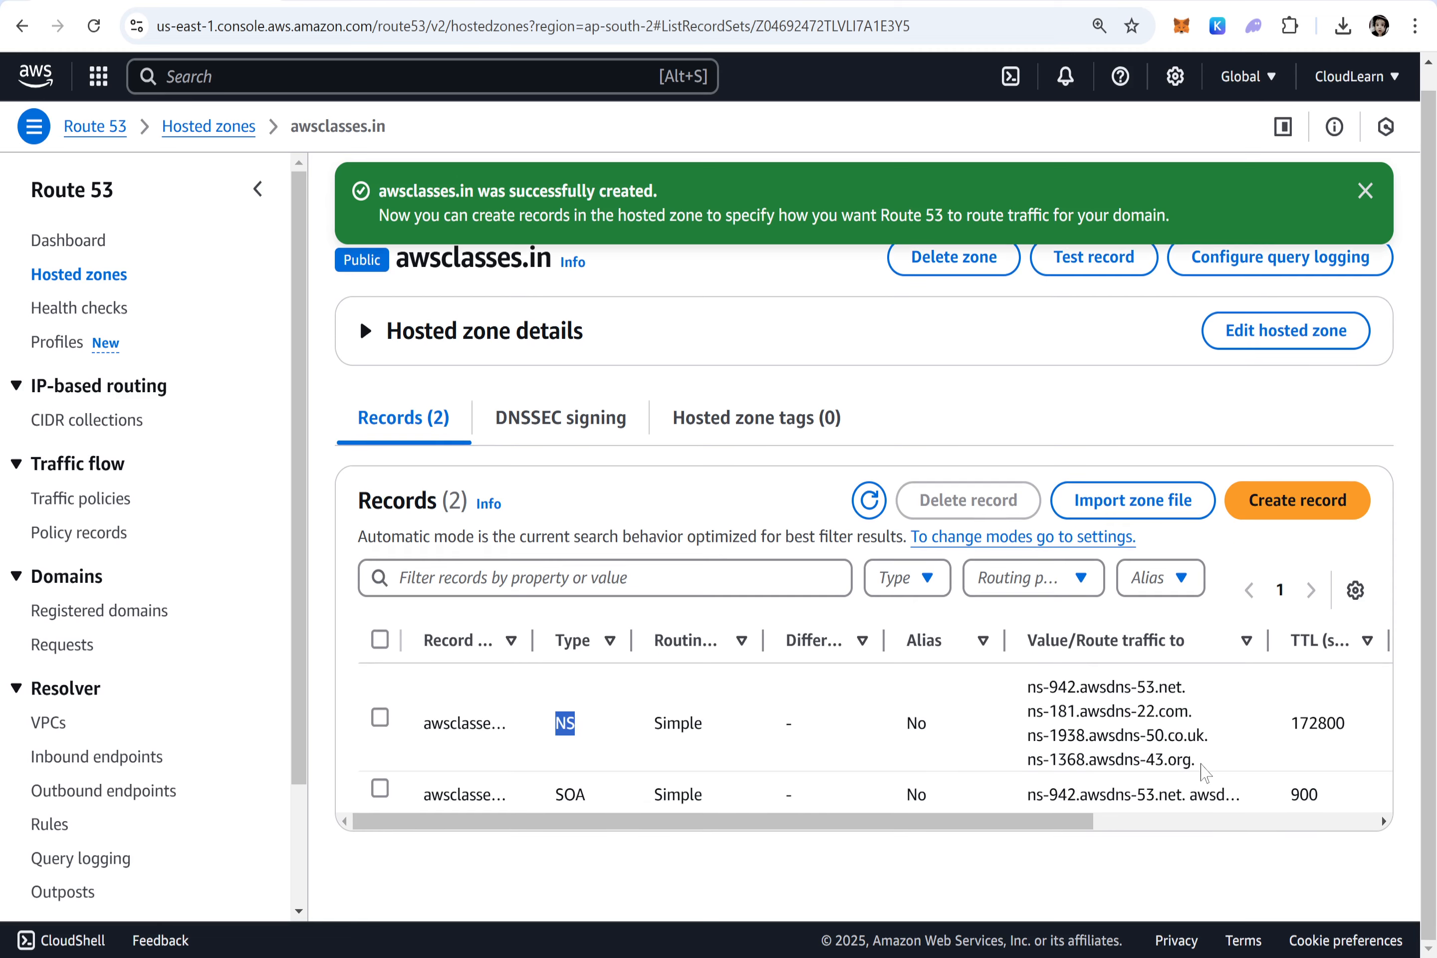
pyautogui.moveTo(1202, 768); pyautogui.dragTo(1026, 700)
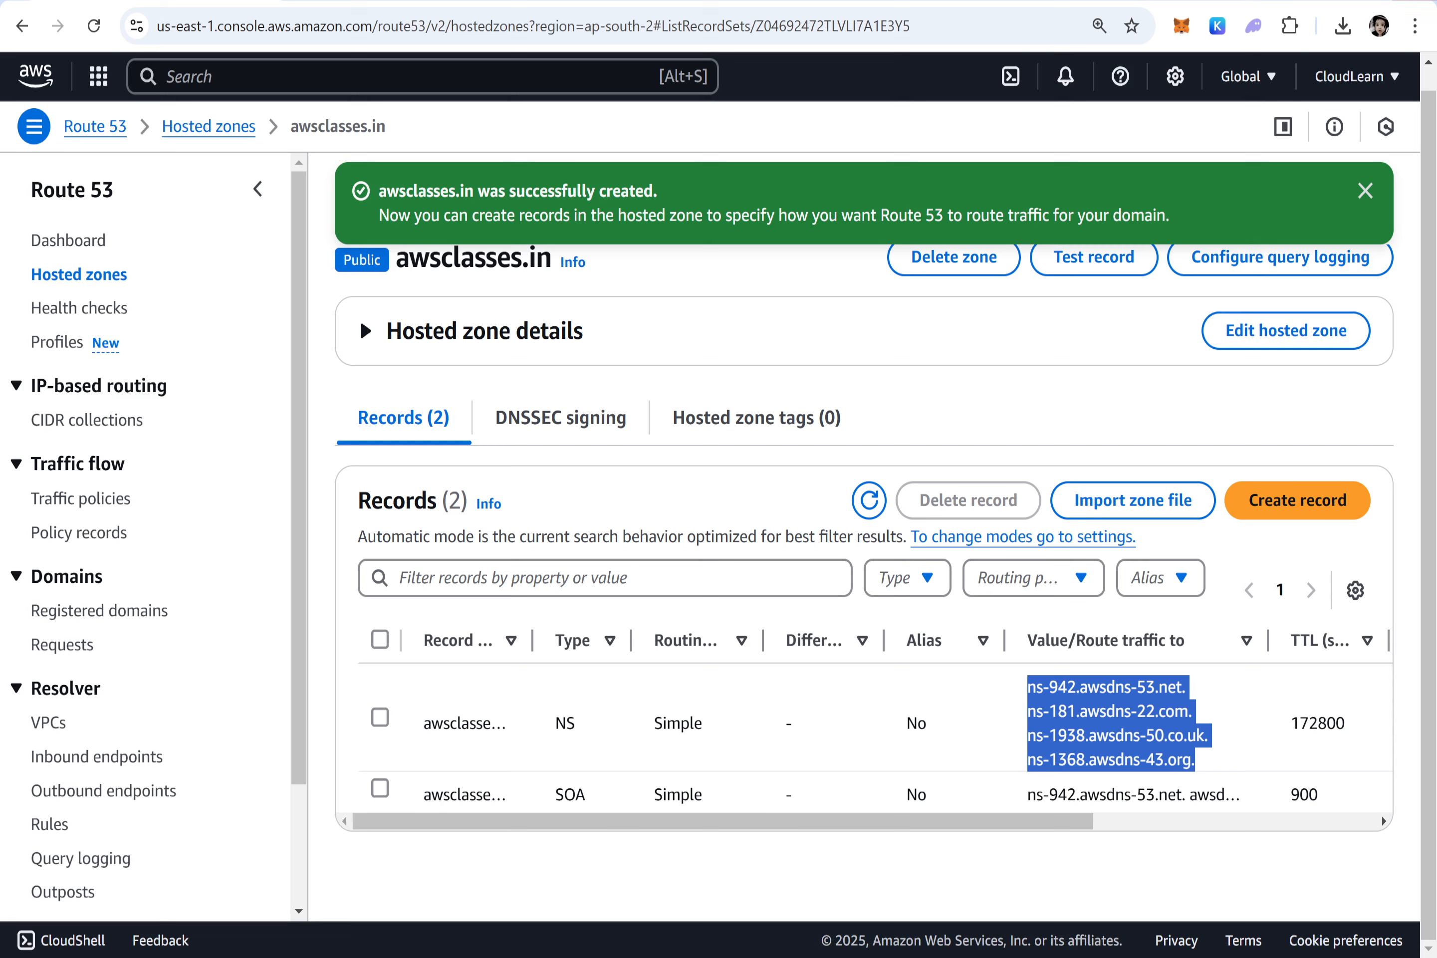
pyautogui.hotkey('alt', 'Tab')
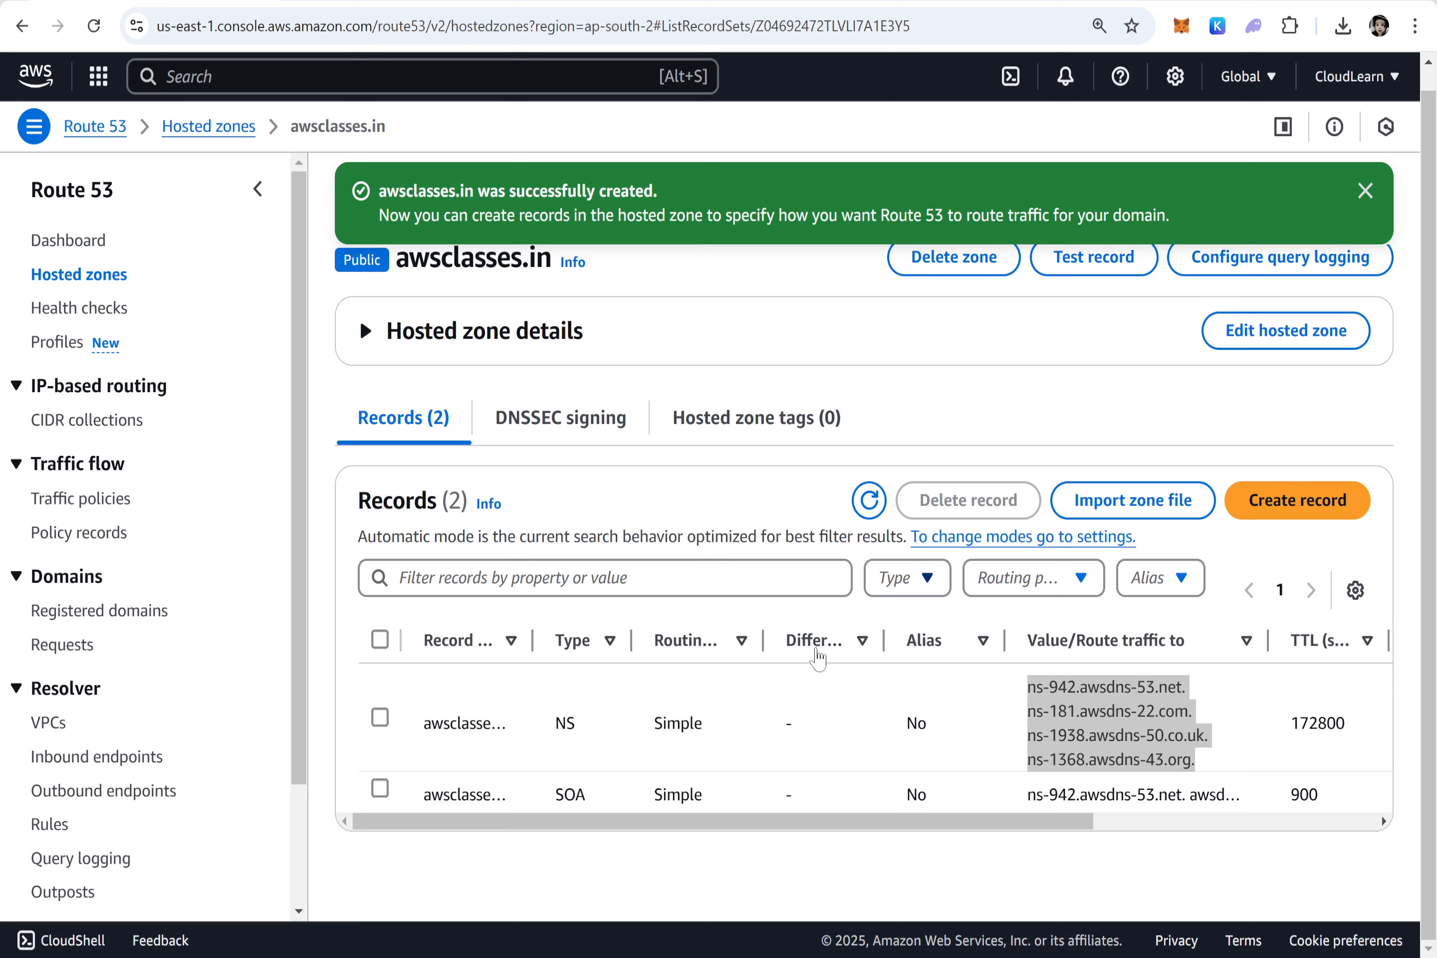
pyautogui.moveTo(542, 641); pyautogui.dragTo(657, 644)
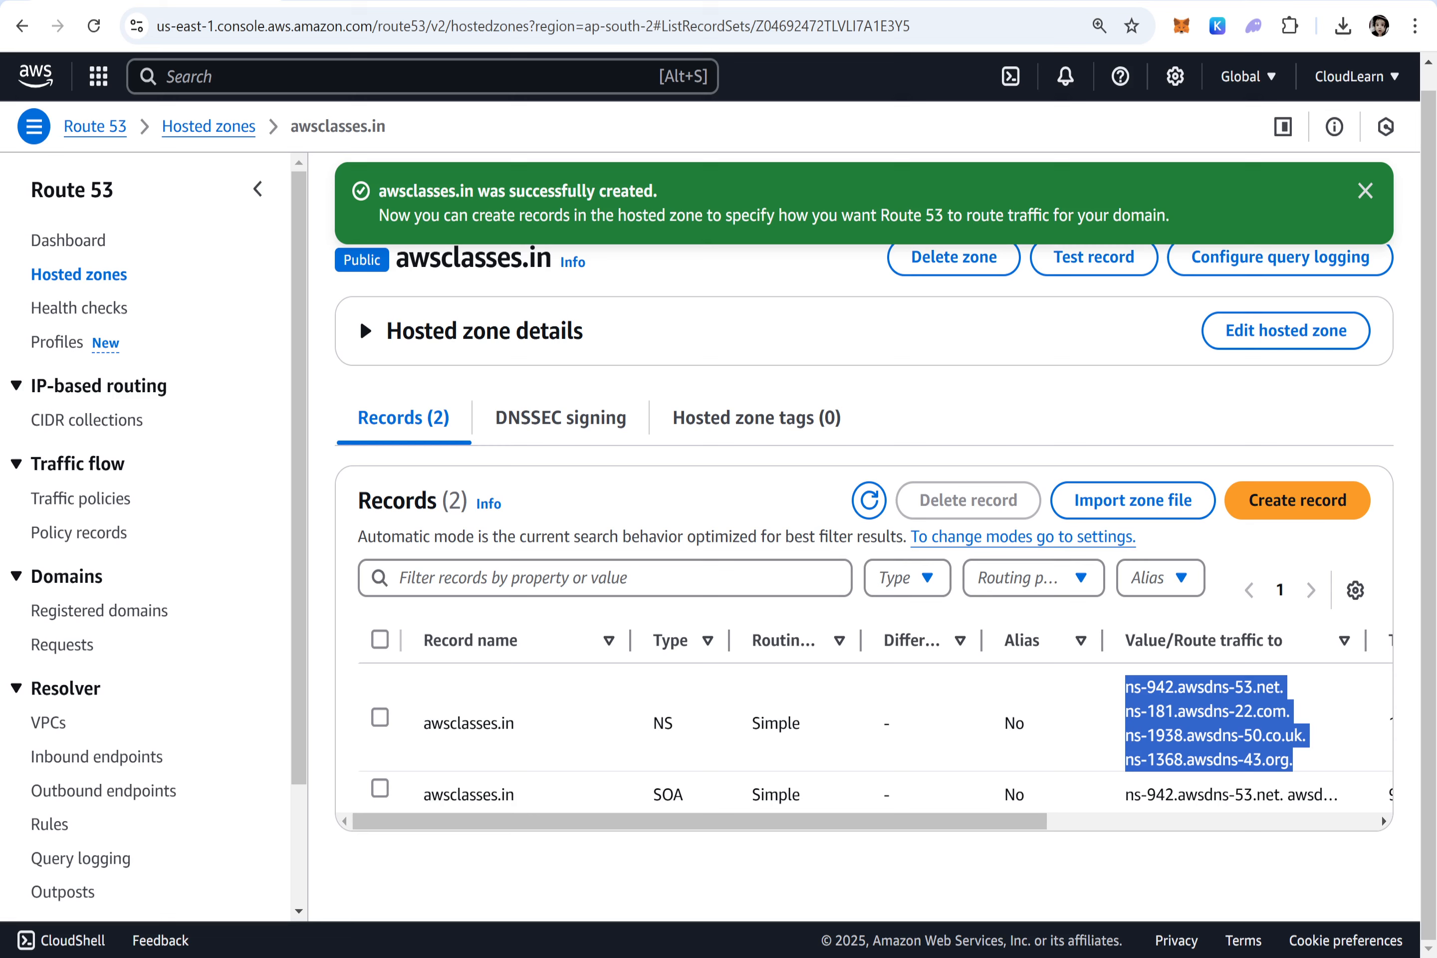
# Switch to the browser window with the GoDaddy products page and maximize it
pyautogui.hotkey('alt', 'Tab')
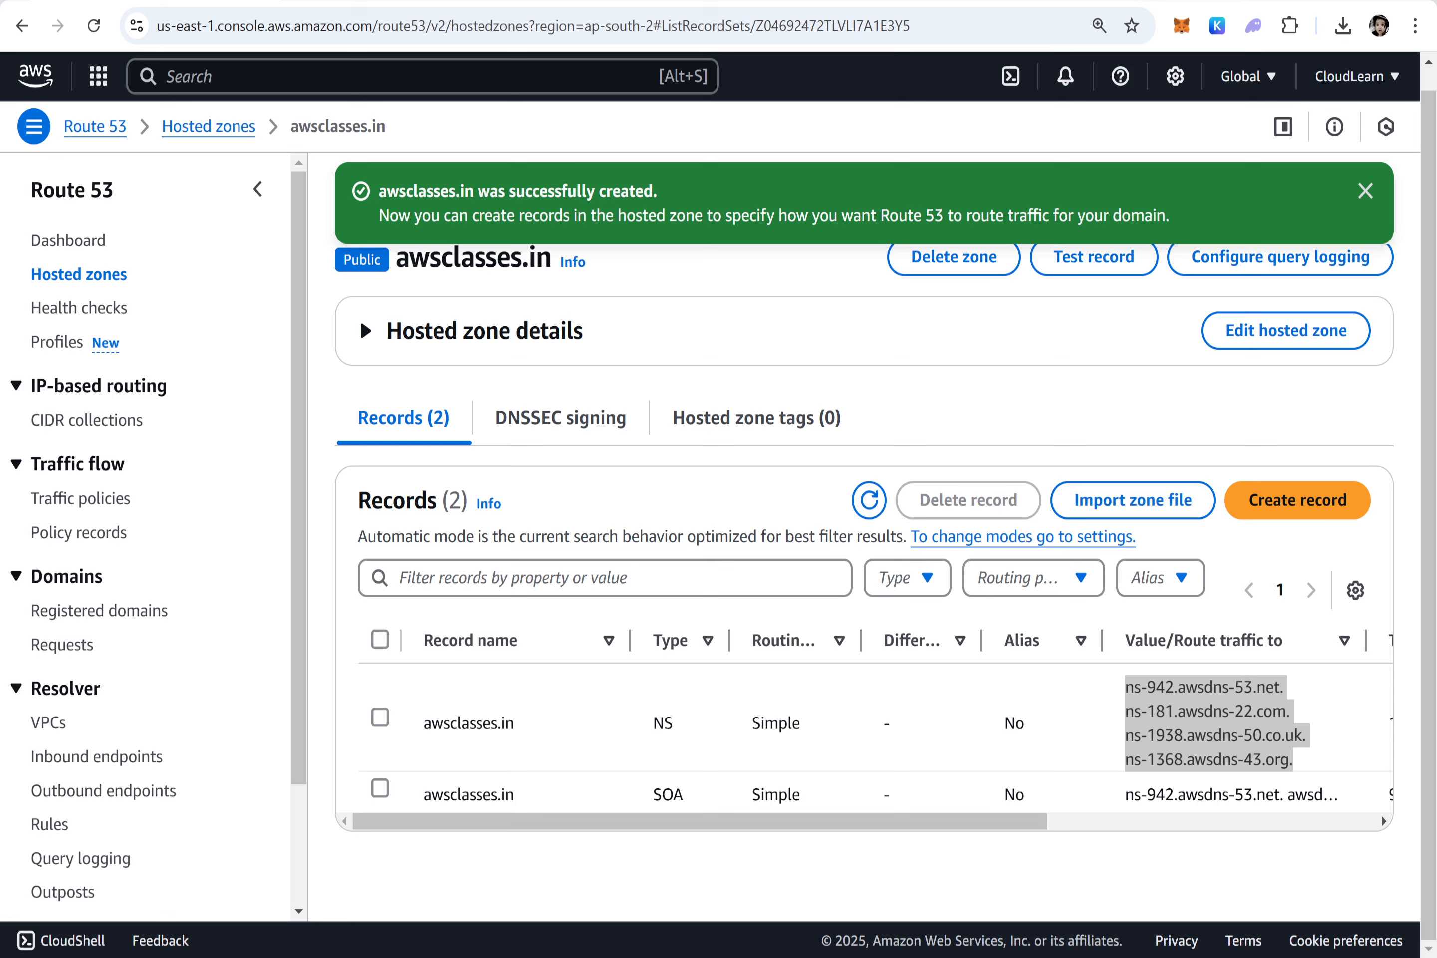
pyautogui.moveTo(1433, 384); pyautogui.dragTo(722, 278)
pyautogui.doubleClick(964, 262)
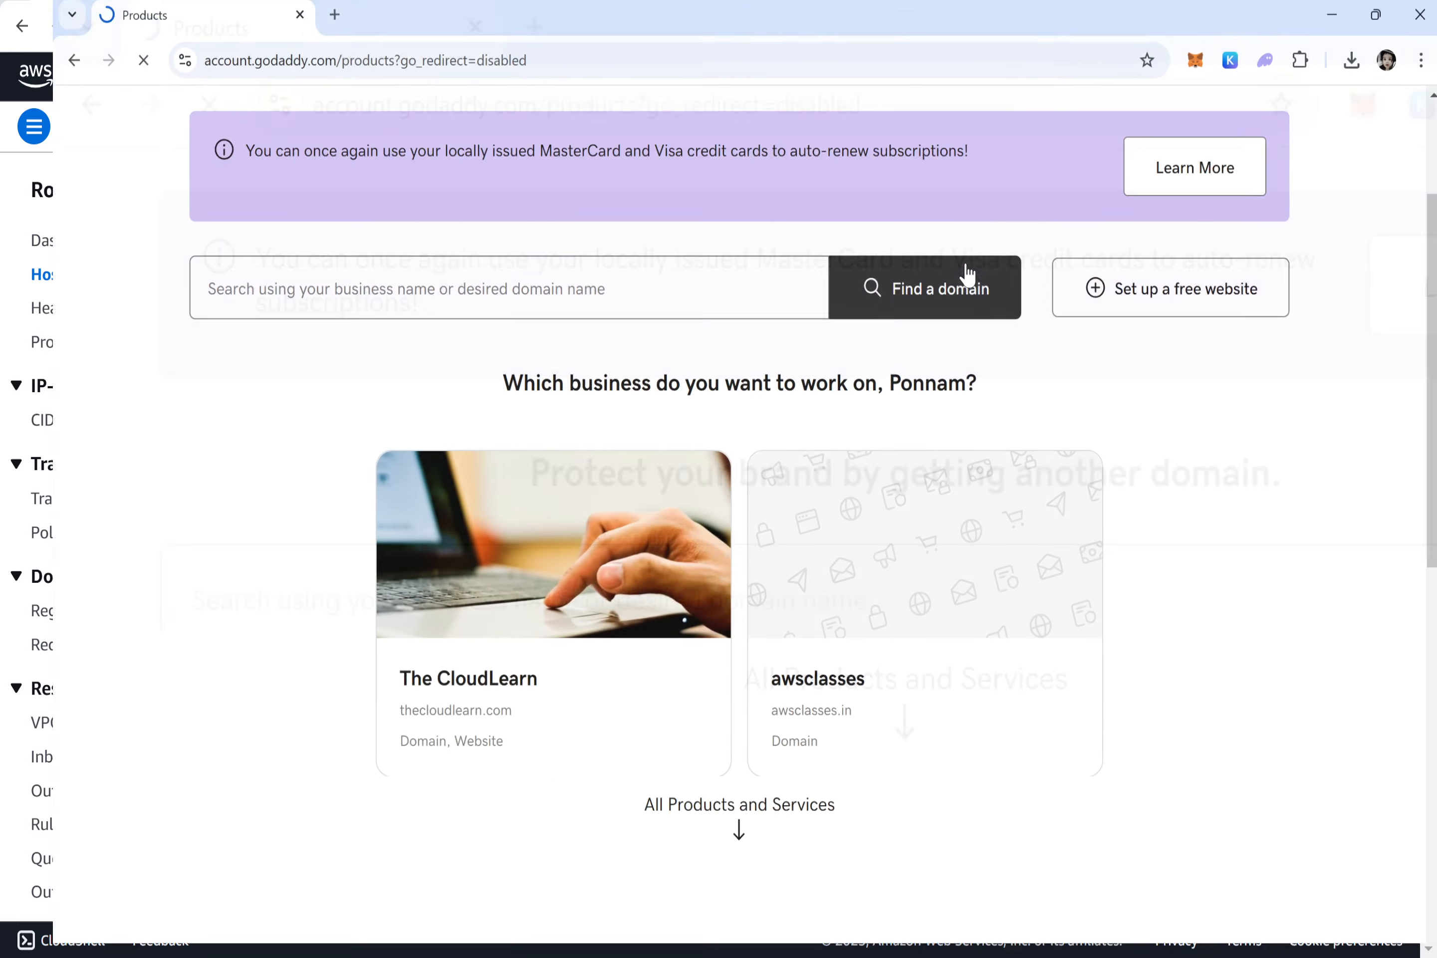
# Open the awsclasses.in domain's DNS settings in the maximized GoDaddy window and show its Nameservers section
pyautogui.click(789, 587)
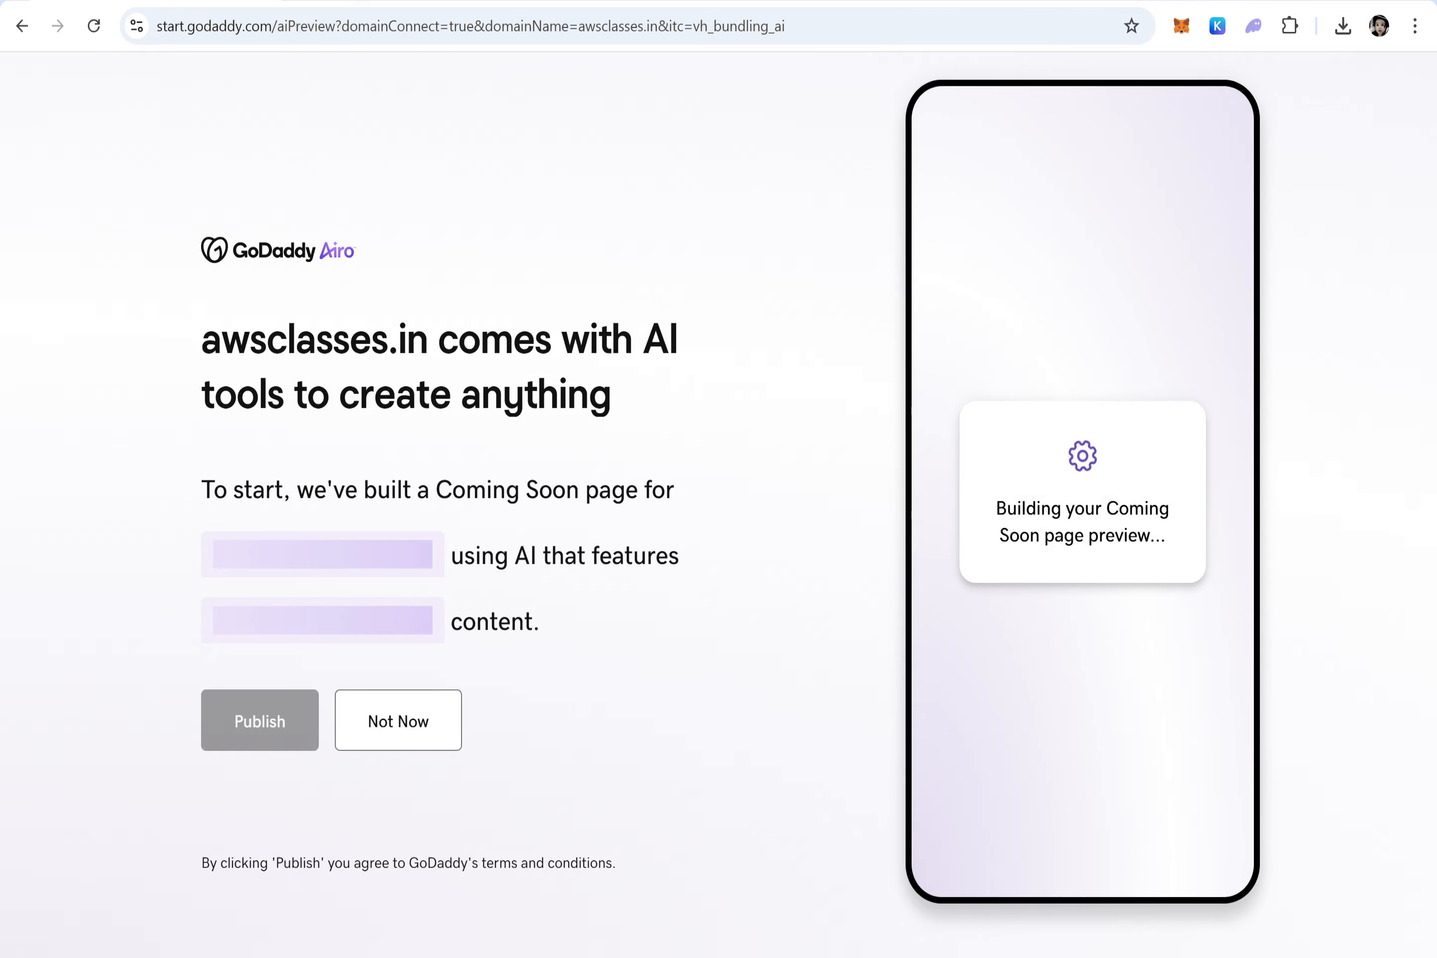
pyautogui.moveTo(899, 2); pyautogui.dragTo(1434, 37)
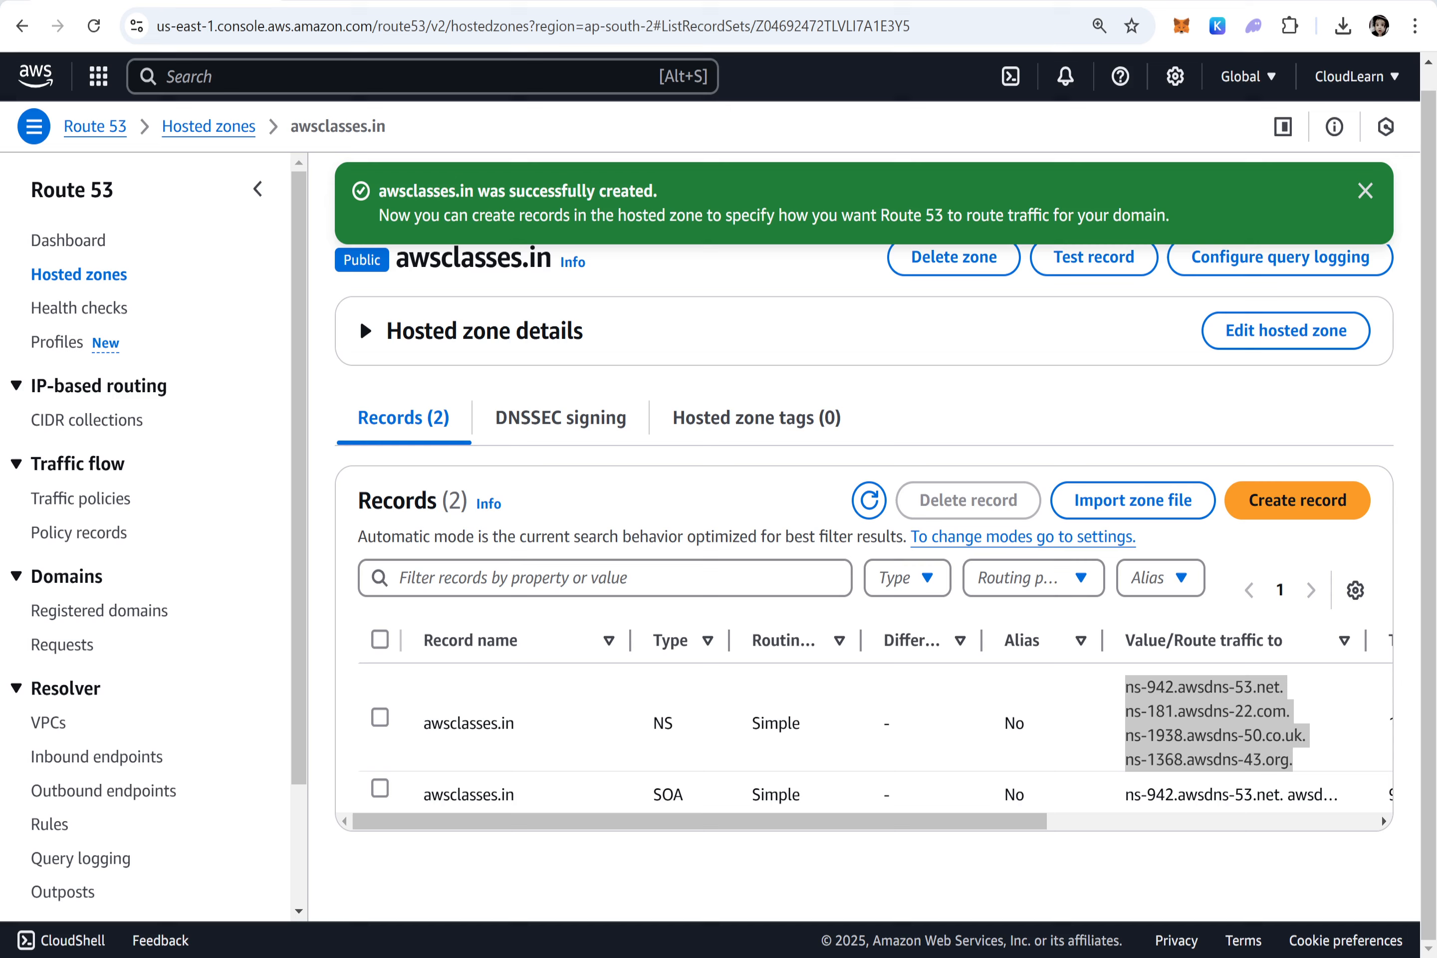
pyautogui.moveTo(1435, 426); pyautogui.dragTo(875, 289)
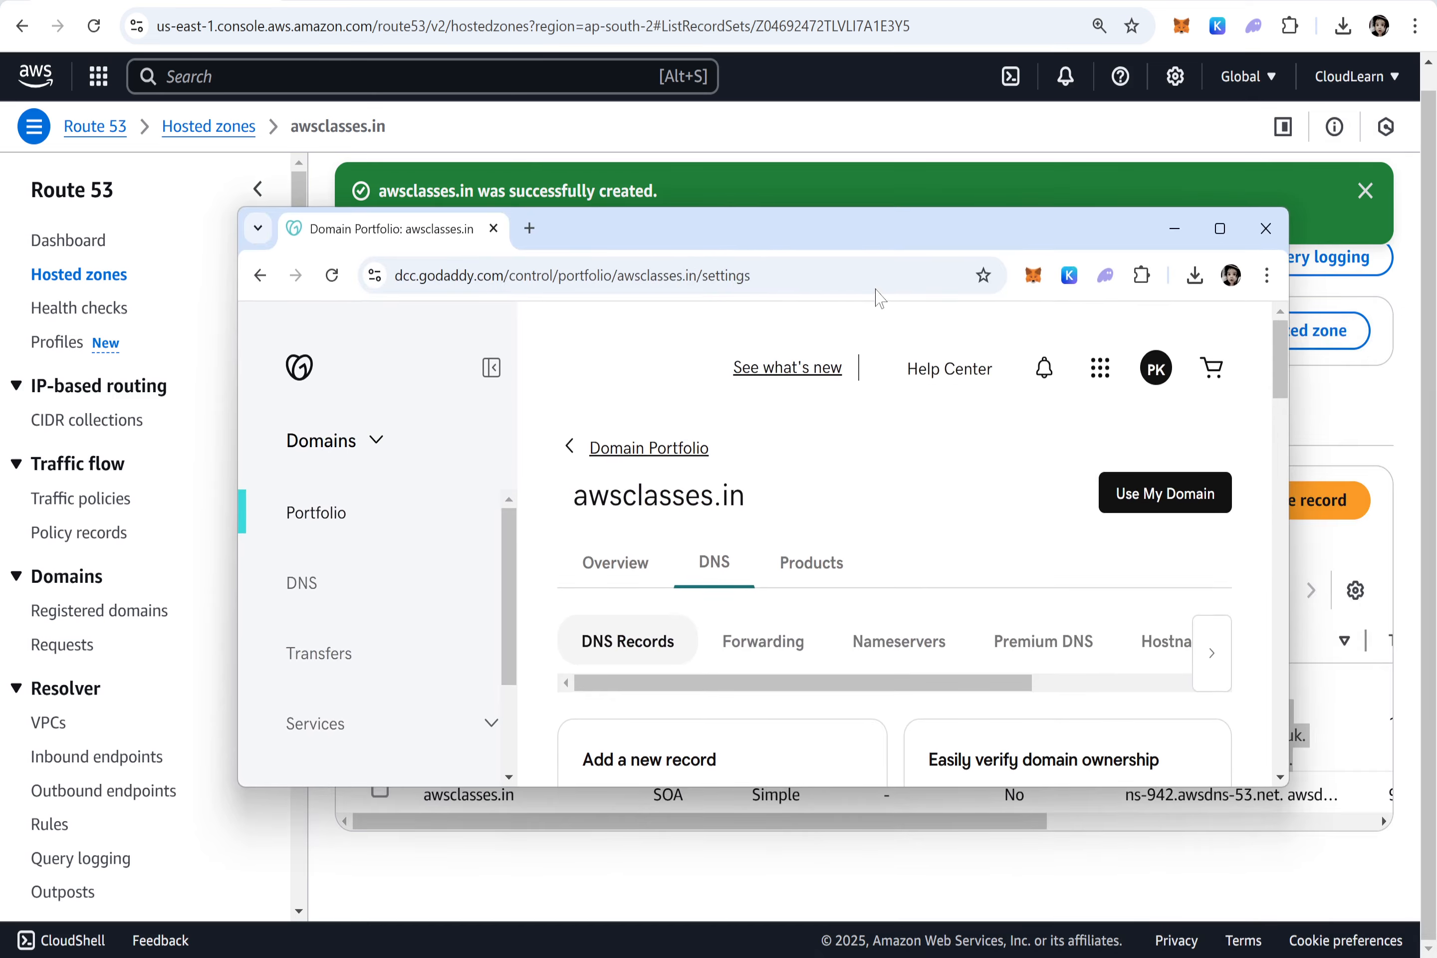
pyautogui.doubleClick(876, 224)
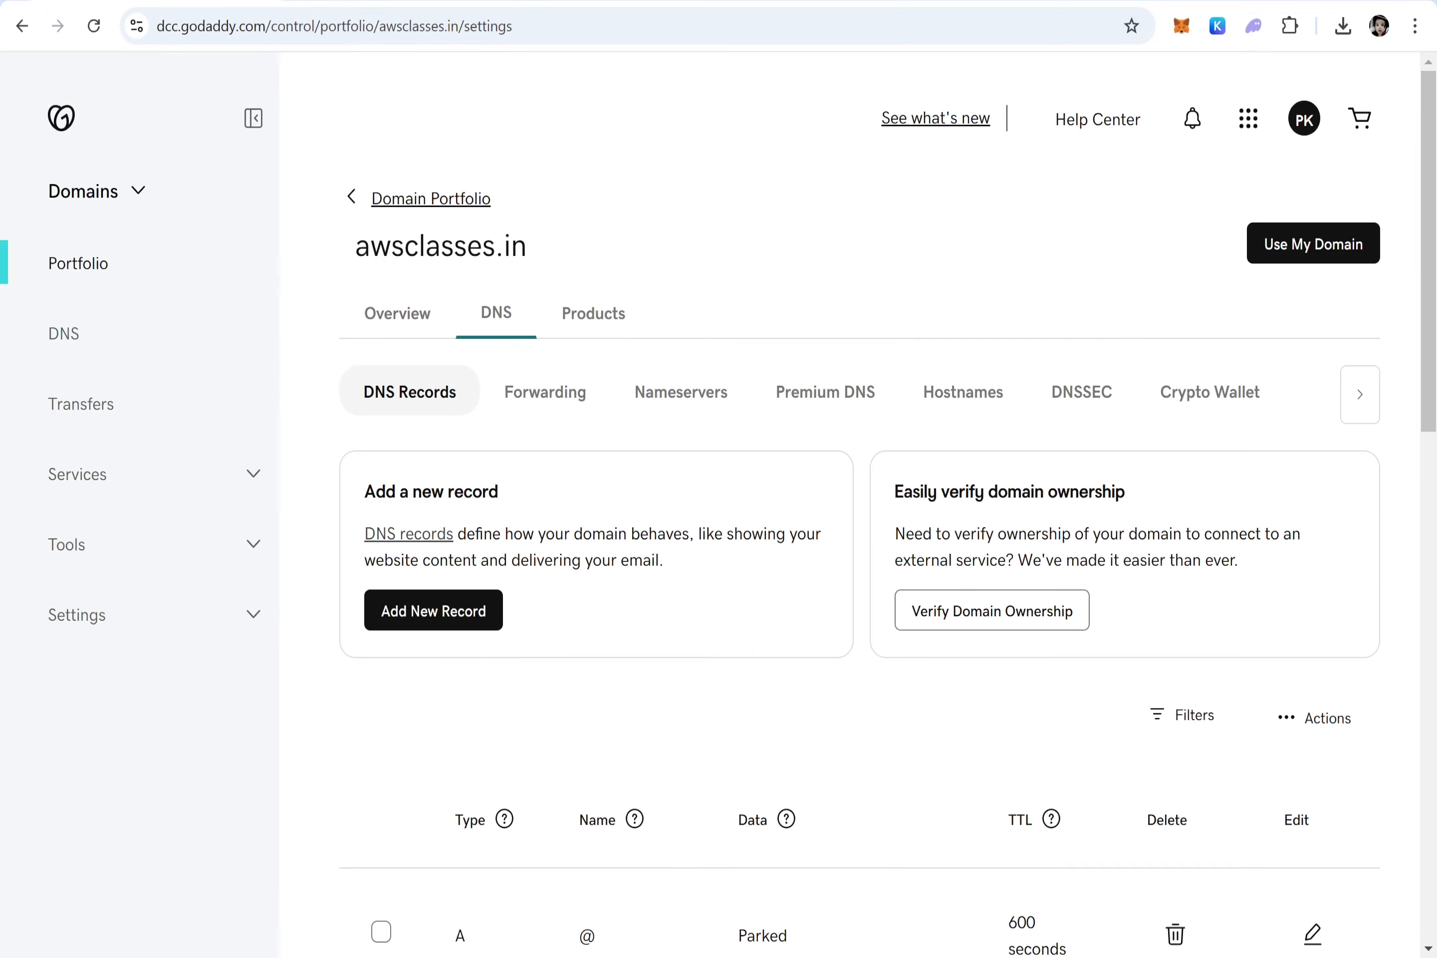
pyautogui.moveTo(537, 244); pyautogui.dragTo(312, 256)
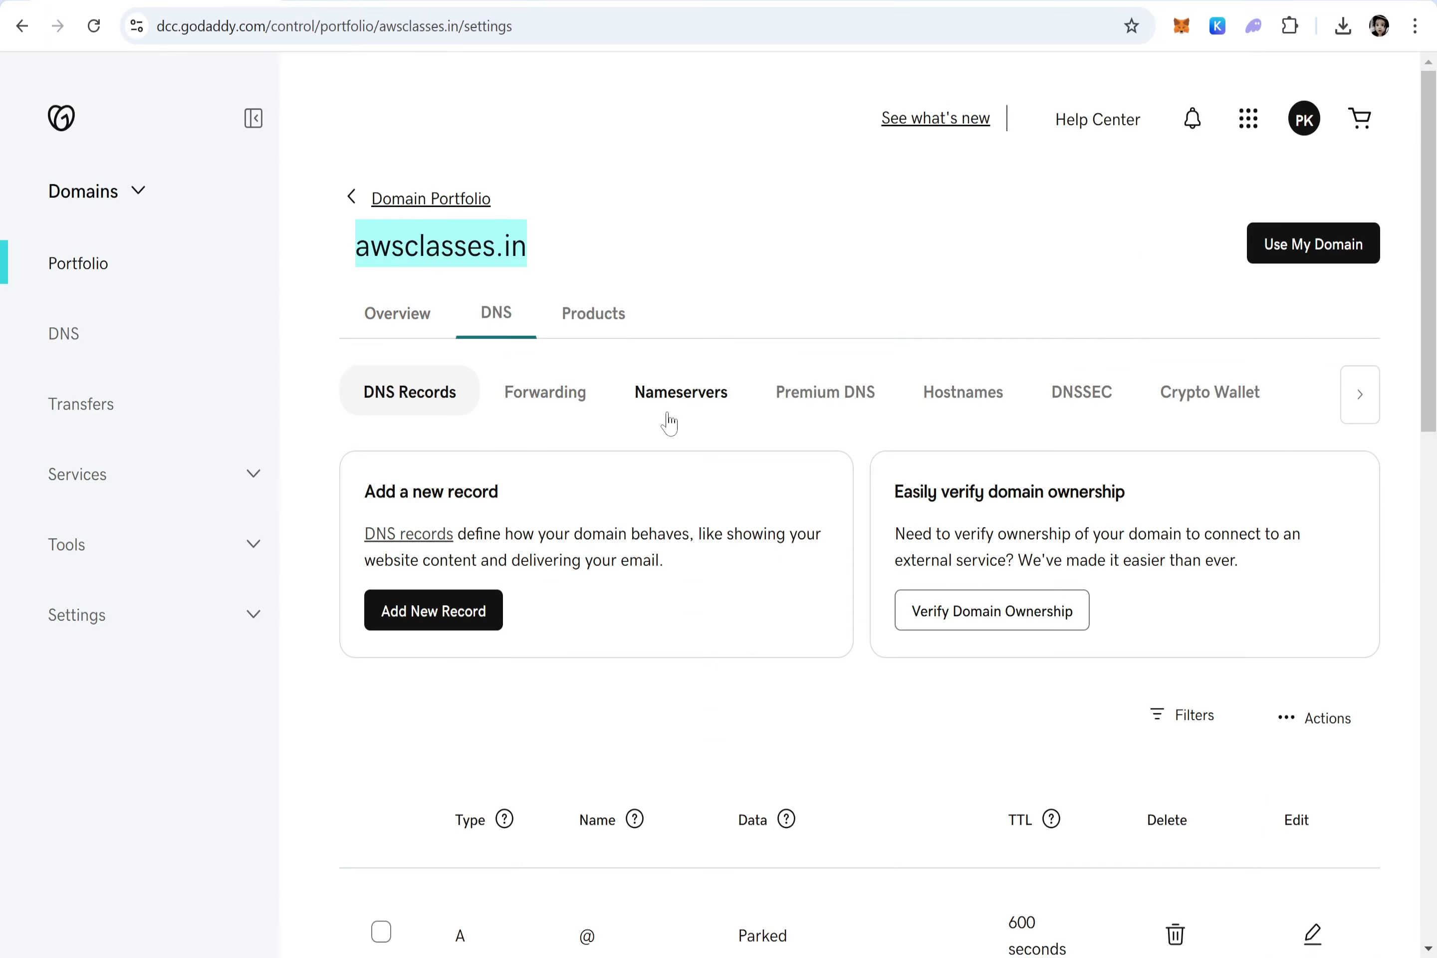
pyautogui.click(695, 407)
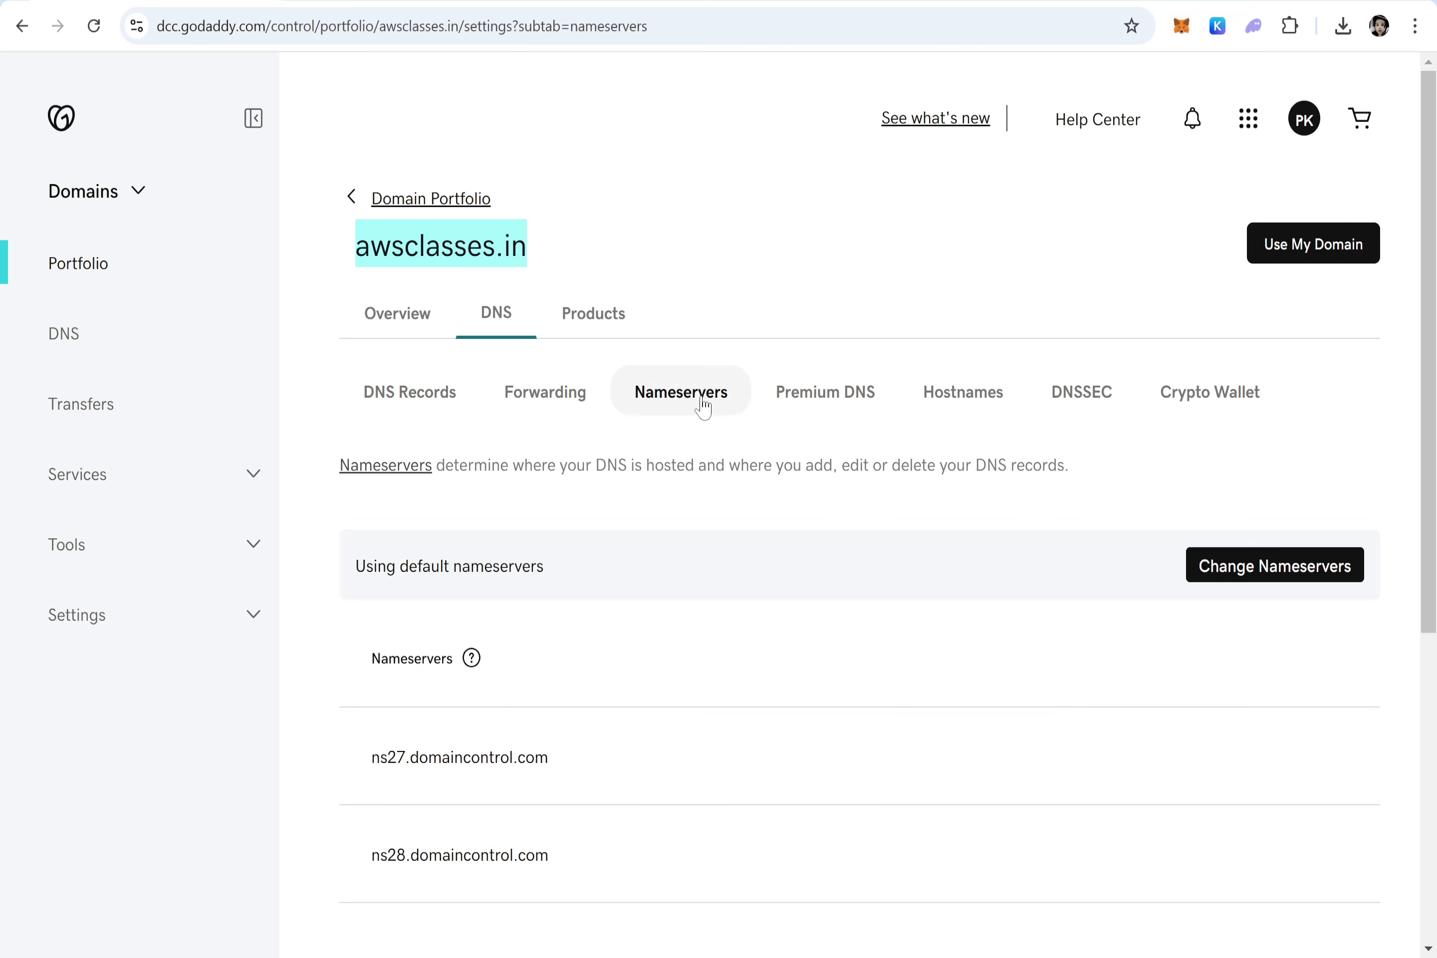
# Highlight the default nameservers, start changing them and choose "I'll use my own nameservers"
pyautogui.scroll(-3, 701, 417)
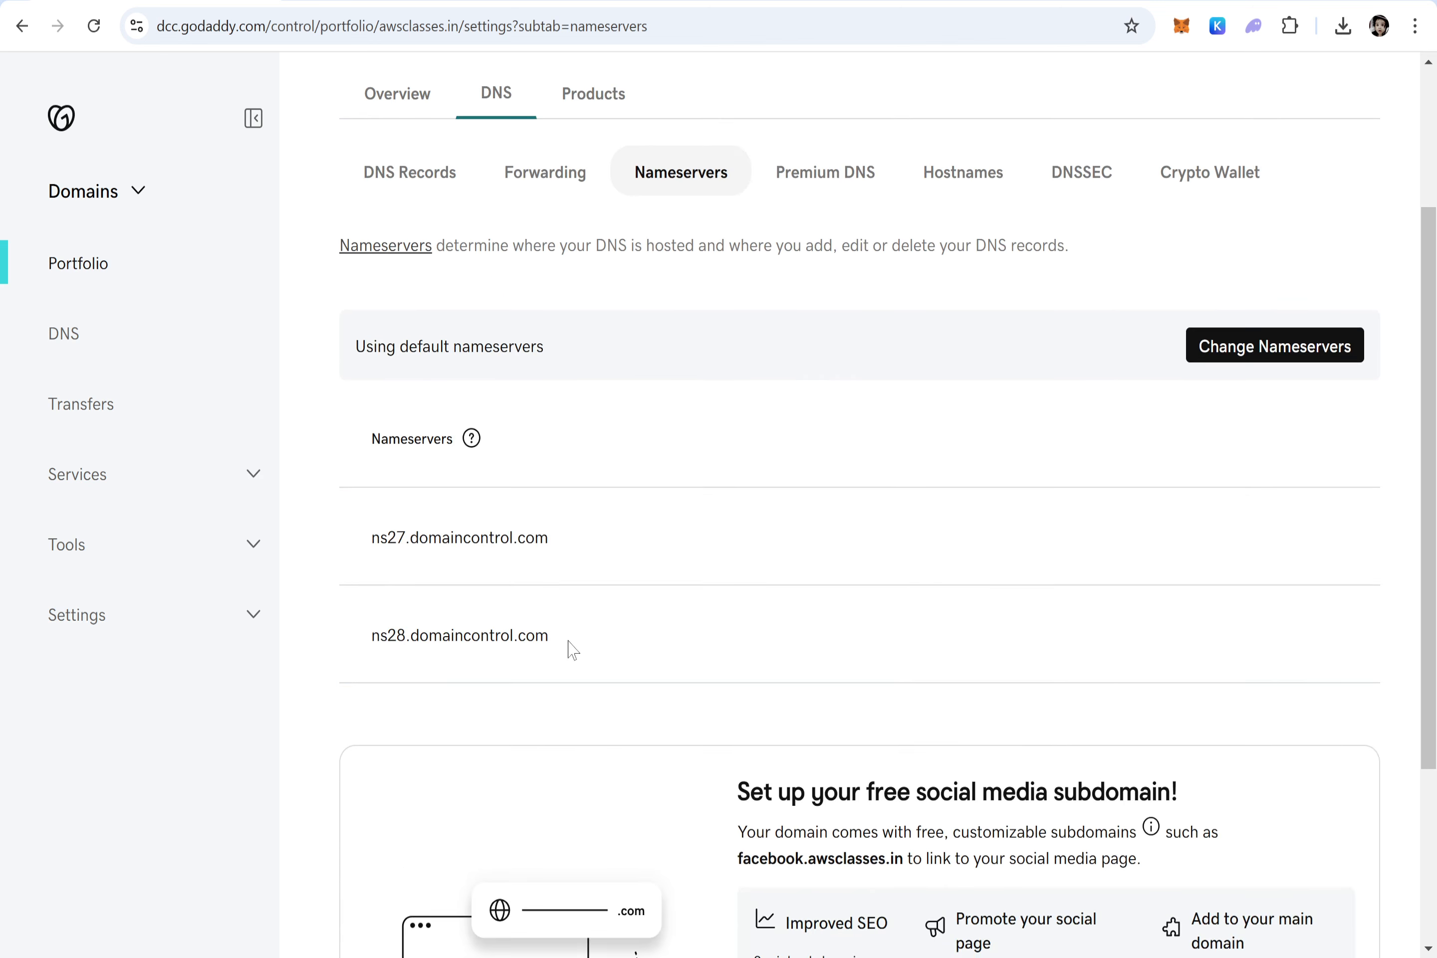
pyautogui.moveTo(567, 649); pyautogui.dragTo(353, 432)
pyautogui.click(677, 577)
pyautogui.click(1278, 362)
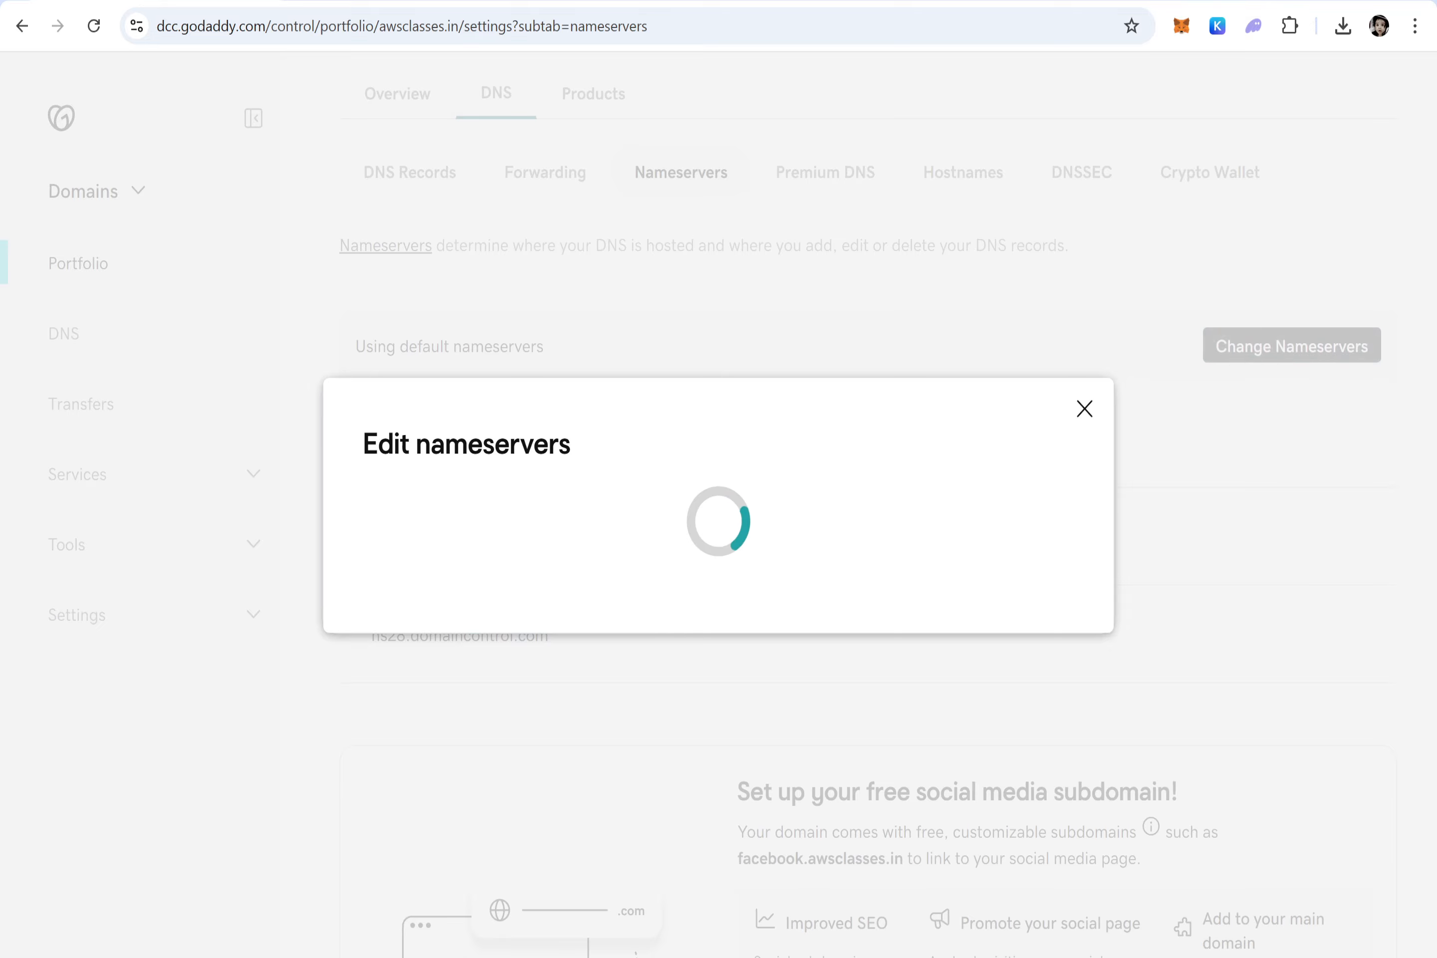
pyautogui.click(460, 601)
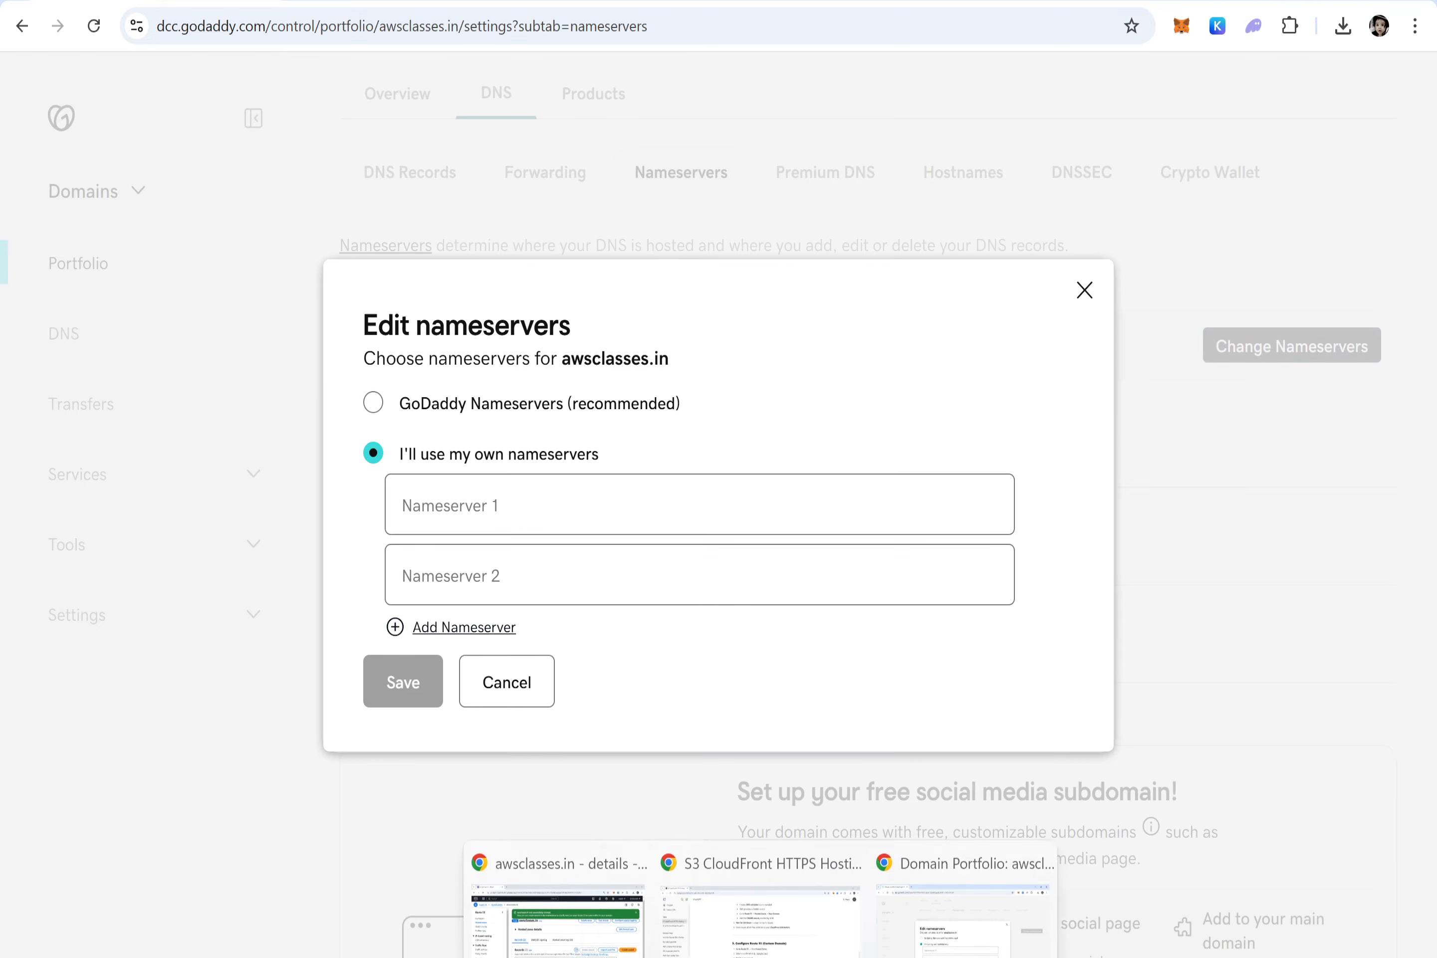
# Copy the NS record's four name server values from the AWS console and paste them below step 6 in the Notepad notes
pyautogui.click(556, 865)
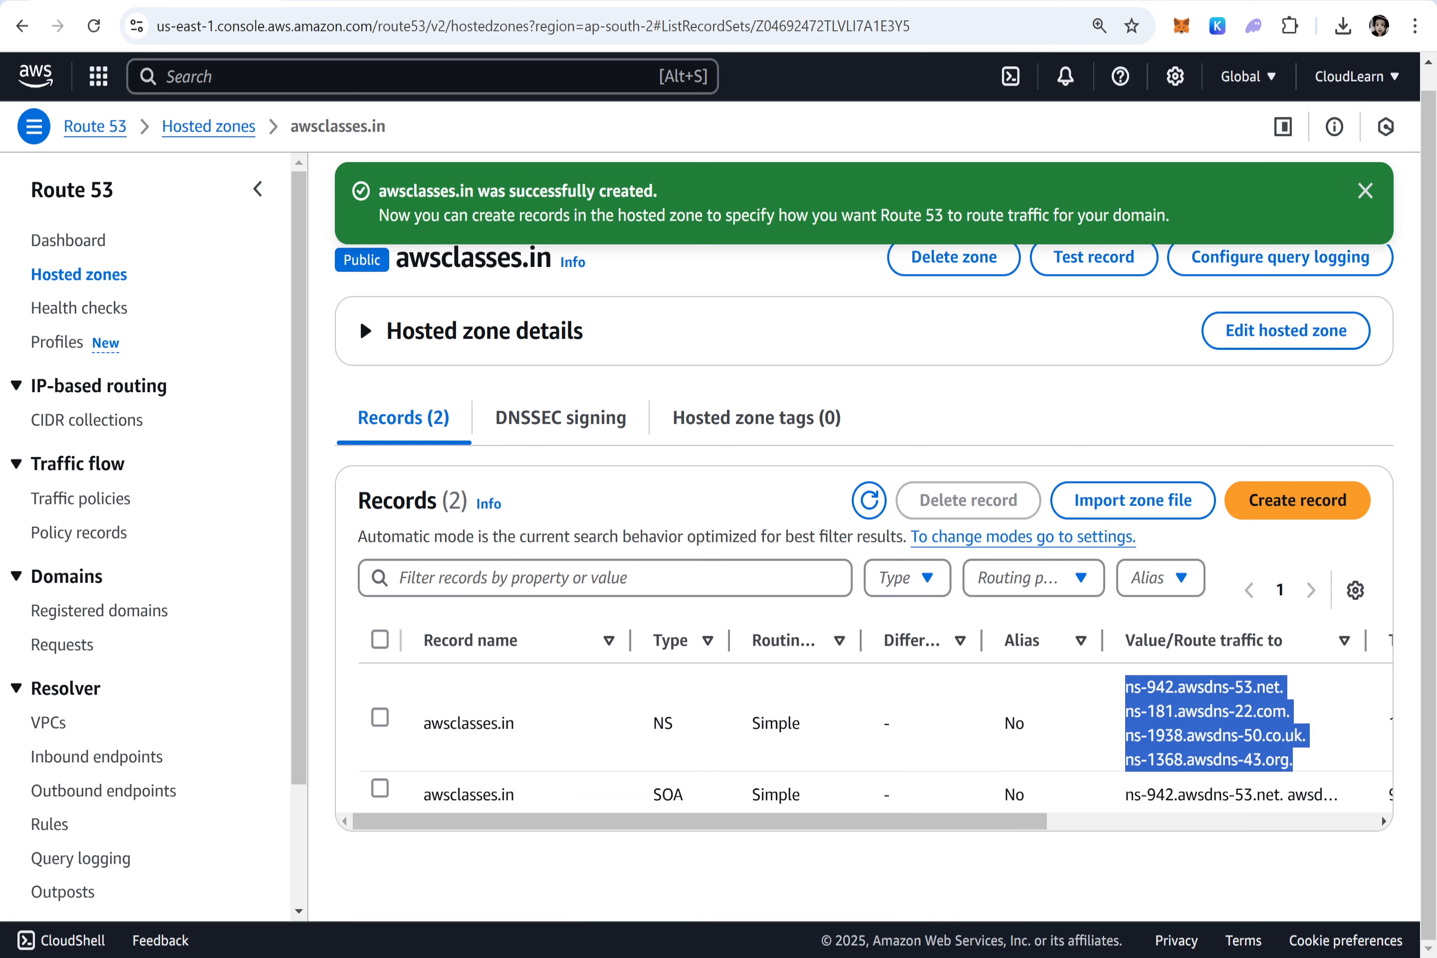
pyautogui.rightClick(1182, 720)
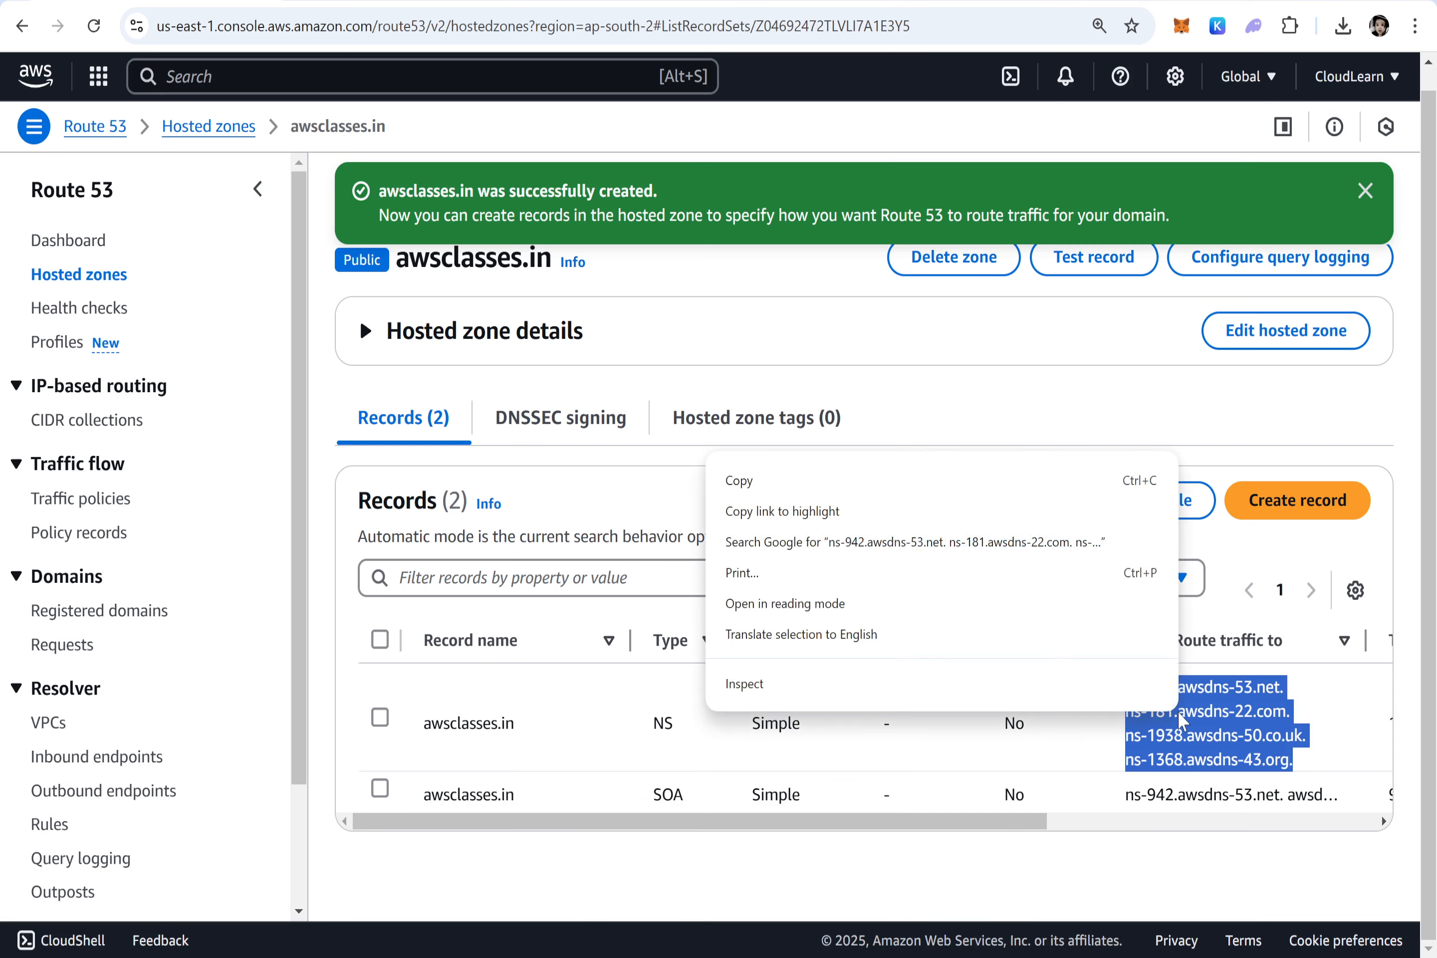
pyautogui.click(826, 482)
pyautogui.click(990, 955)
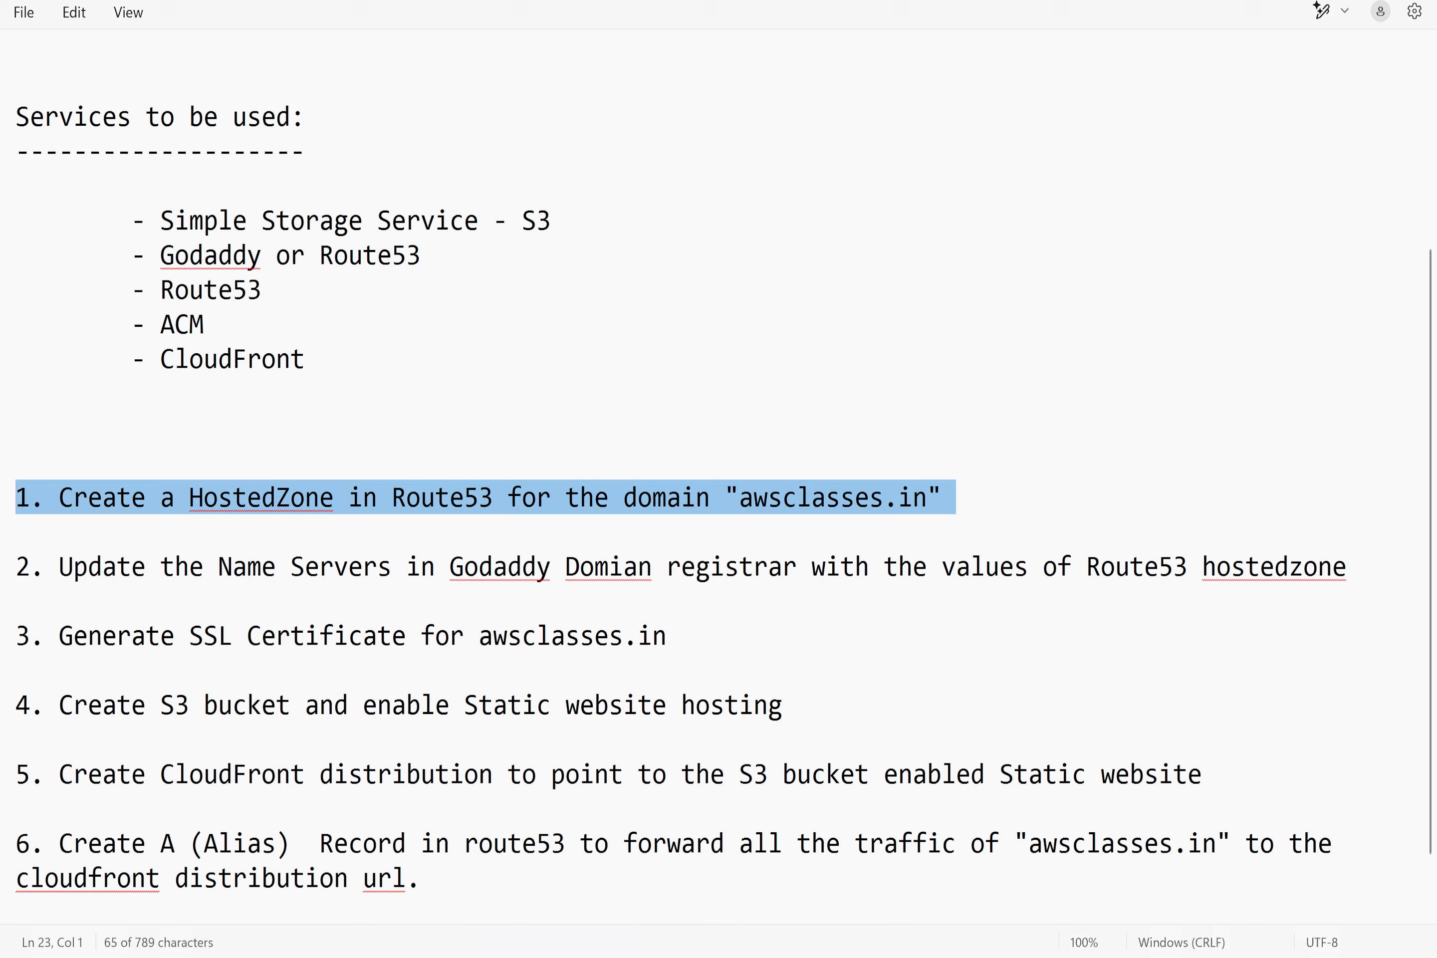
pyautogui.scroll(-1, 718, 476)
pyautogui.click(16, 838)
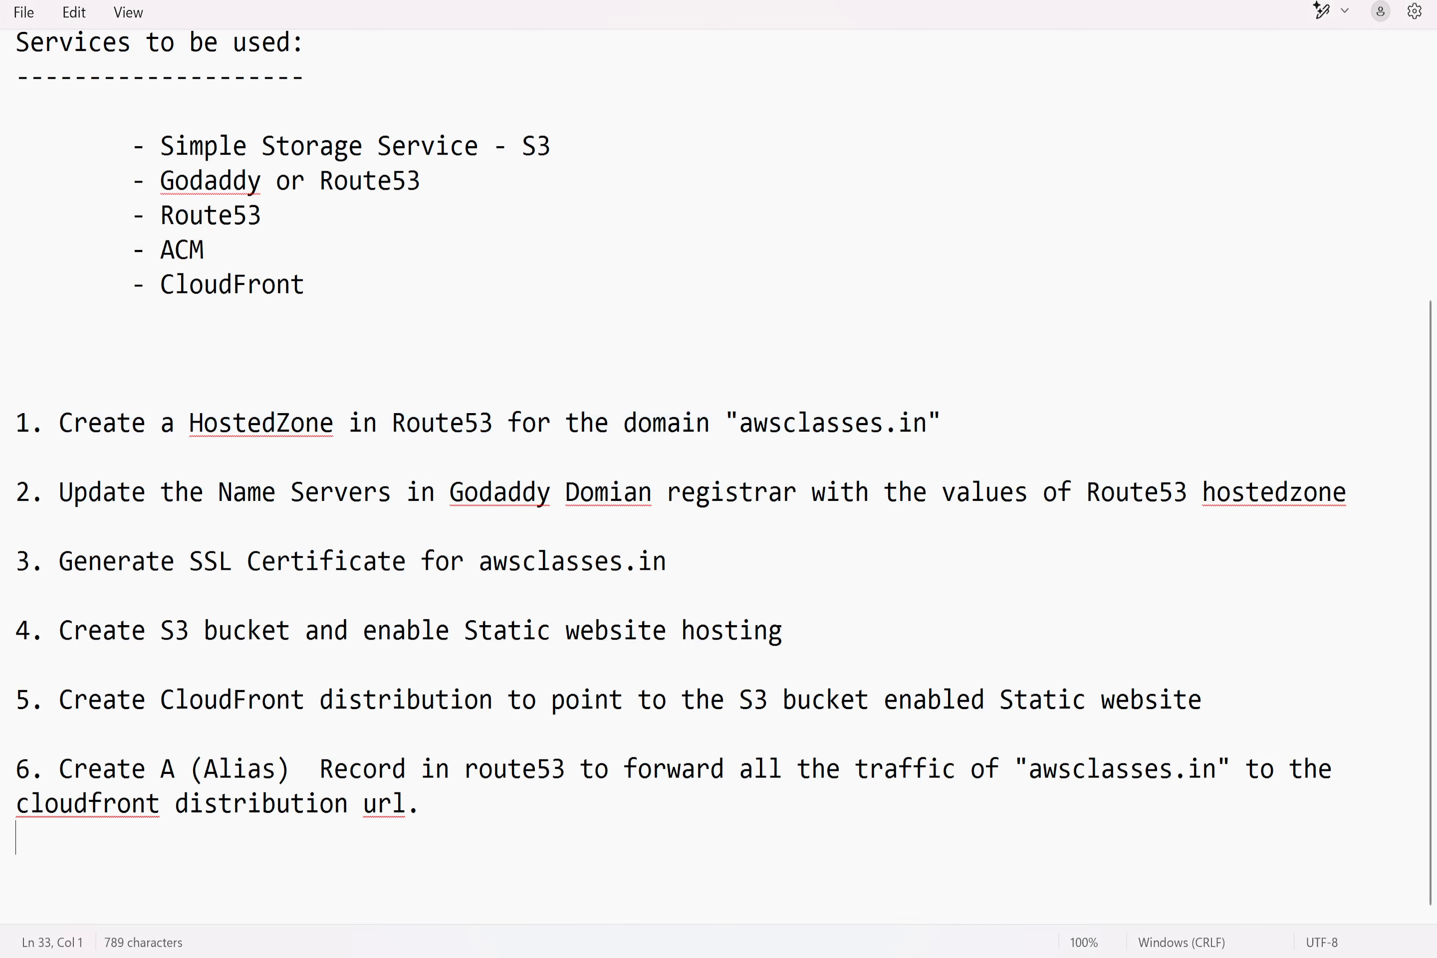
pyautogui.press('Return')
pyautogui.press('Return')
pyautogui.press('Return')
pyautogui.press('Return')
pyautogui.hotkey('ctrl', 'v')
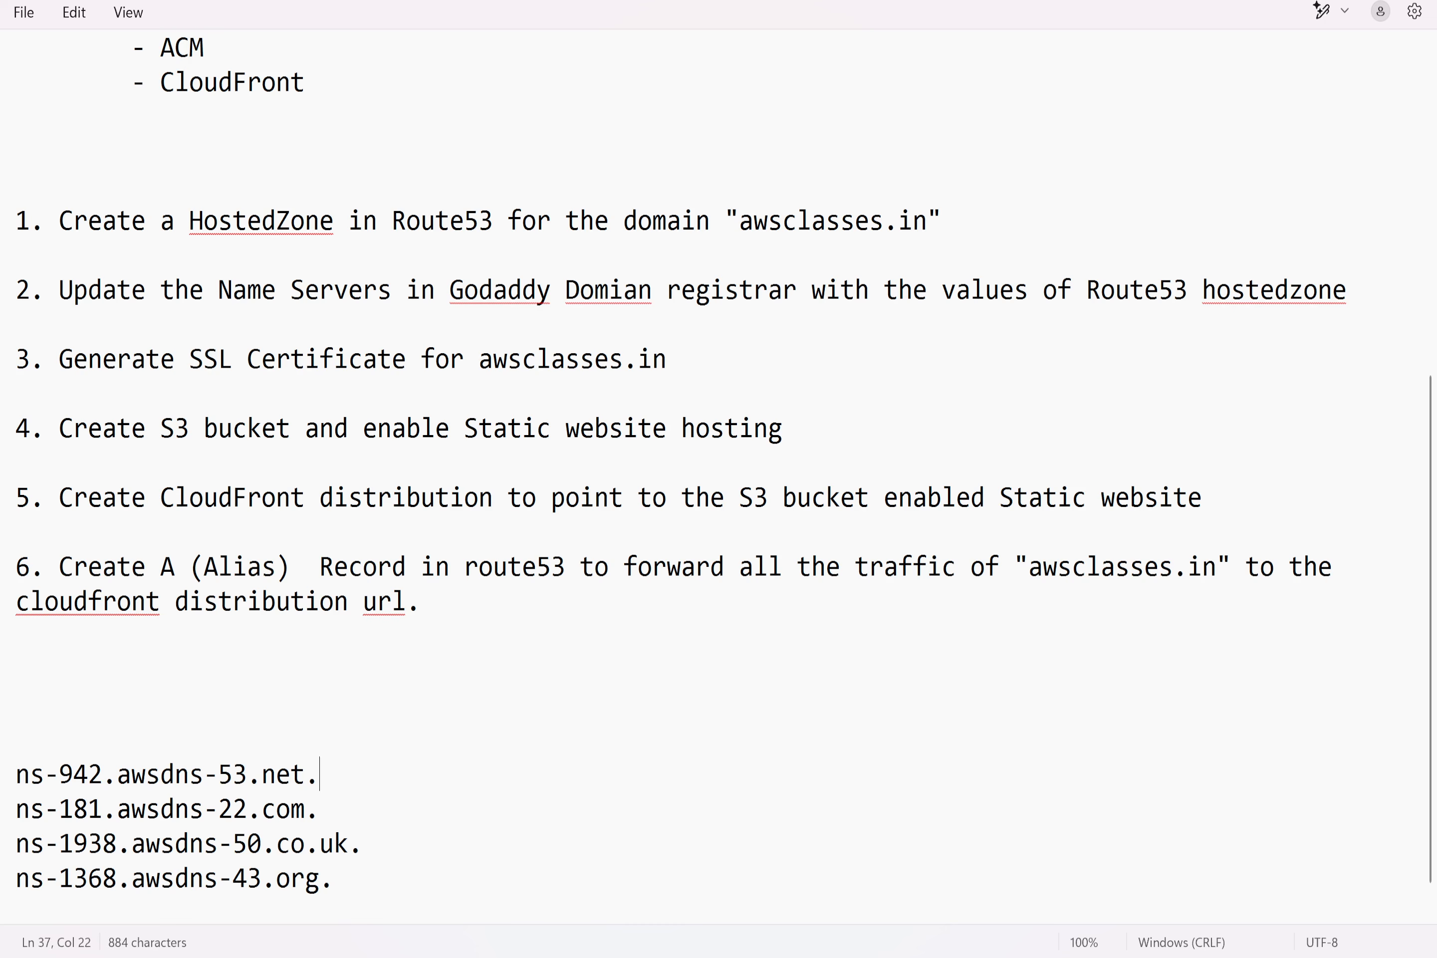
# Remove the trailing dot from each of the four pasted name server lines
pyautogui.press('BackSpace')
pyautogui.press('Down')
pyautogui.press('End')
pyautogui.press('BackSpace')
pyautogui.press('Down')
pyautogui.press('End')
pyautogui.press('BackSpace')
pyautogui.press('Down')
pyautogui.press('End')
pyautogui.press('BackSpace')
# Copy ns-942.awsdns-53.net from the notes and enter it as Nameserver 1 in the GoDaddy window
pyautogui.moveTo(306, 774); pyautogui.dragTo(2, 779)
pyautogui.scroll(-1, 682, 463)
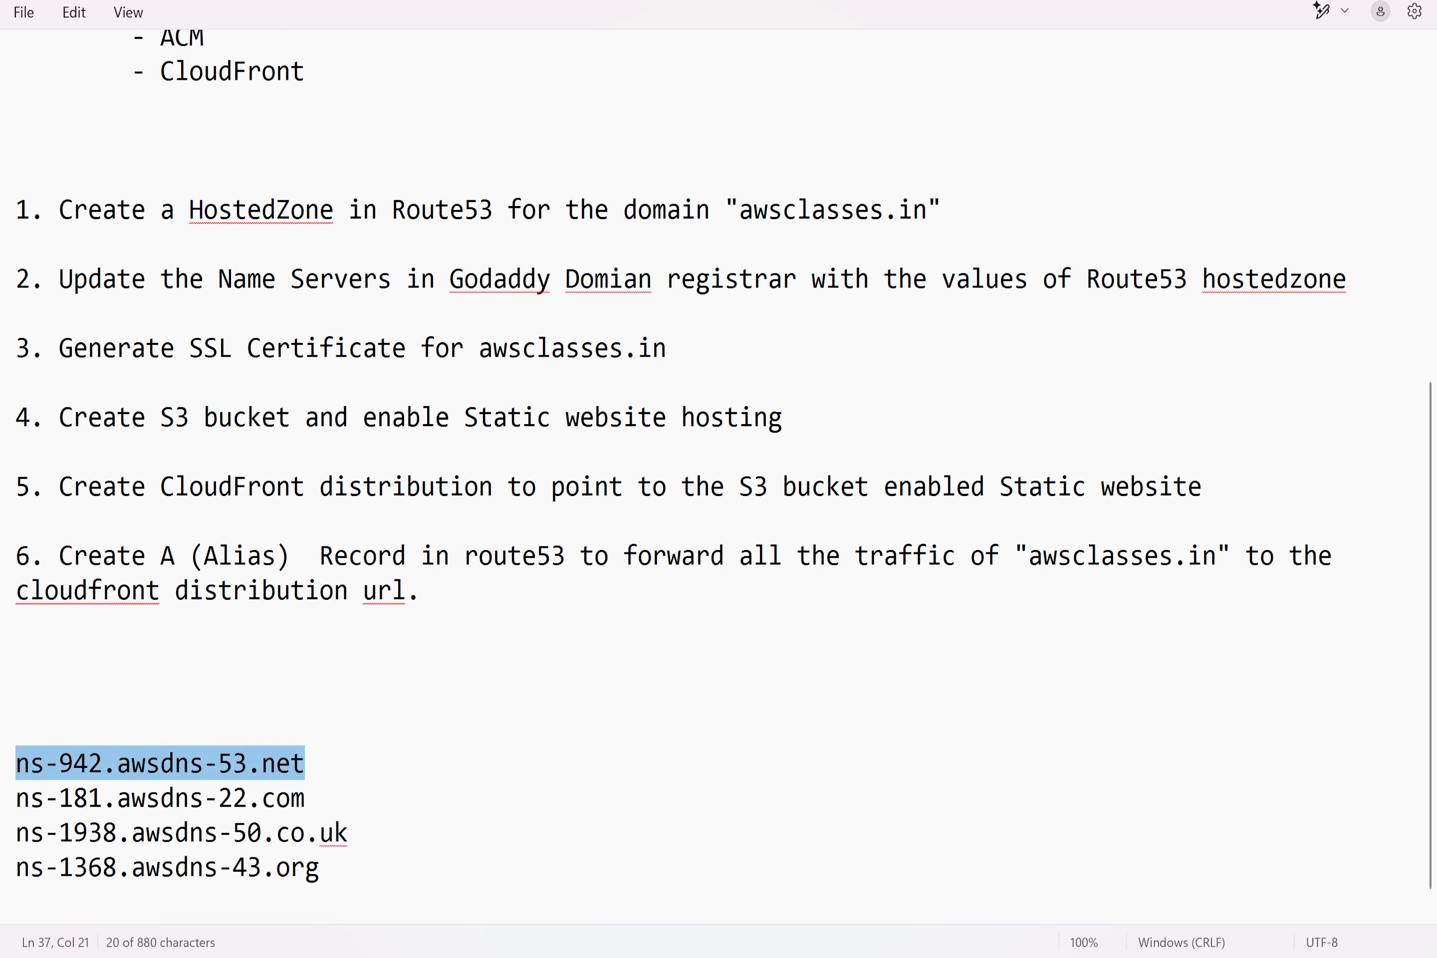
pyautogui.hotkey('alt', 'Tab')
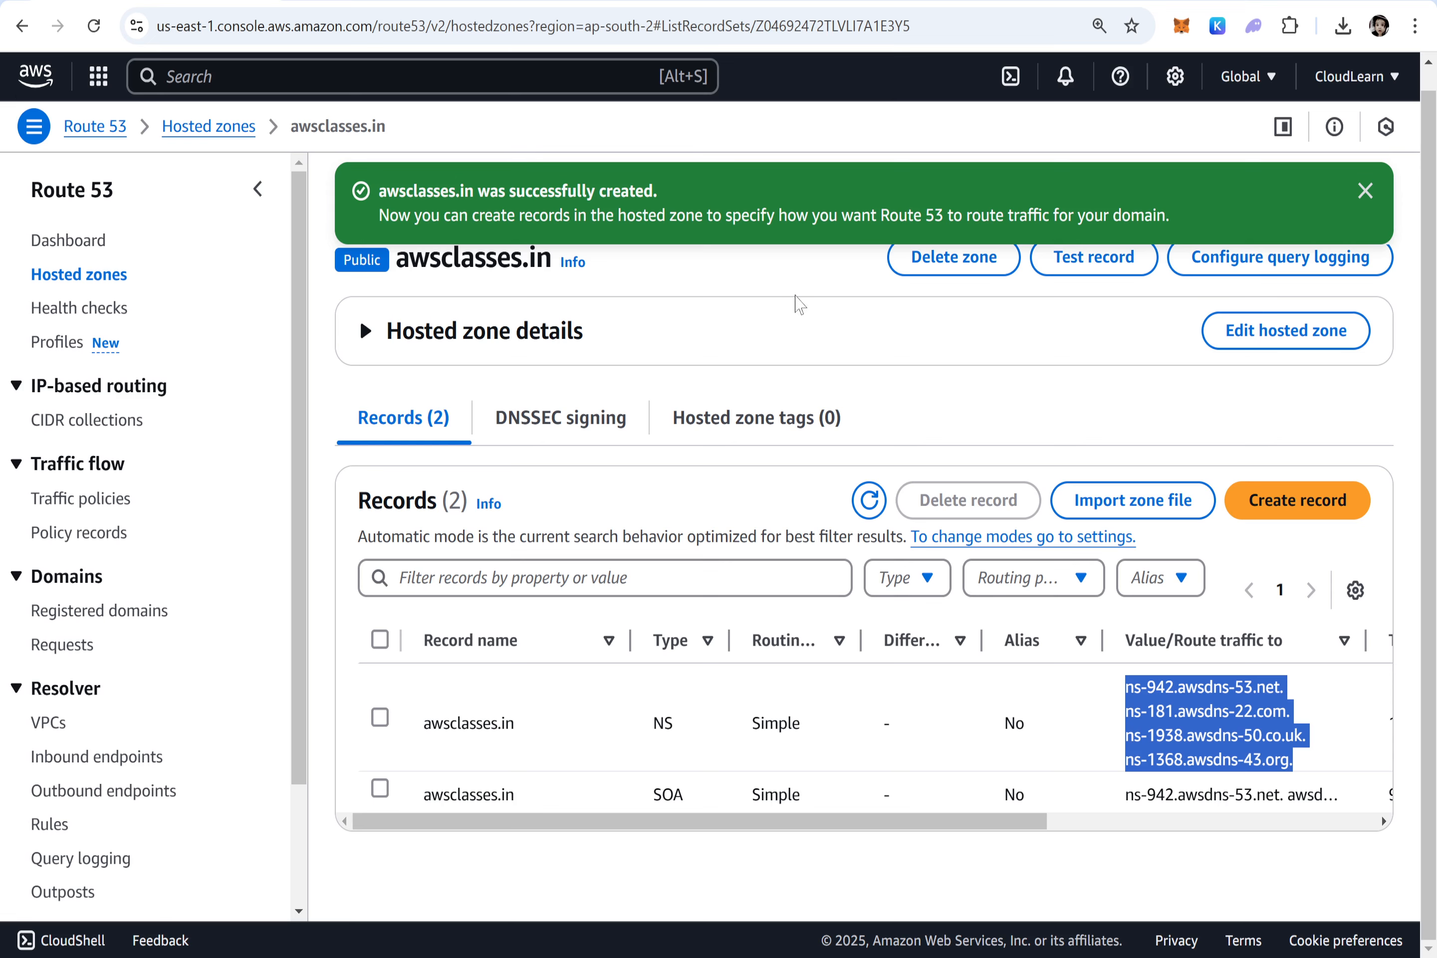
pyautogui.hotkey('alt', 'Tab')
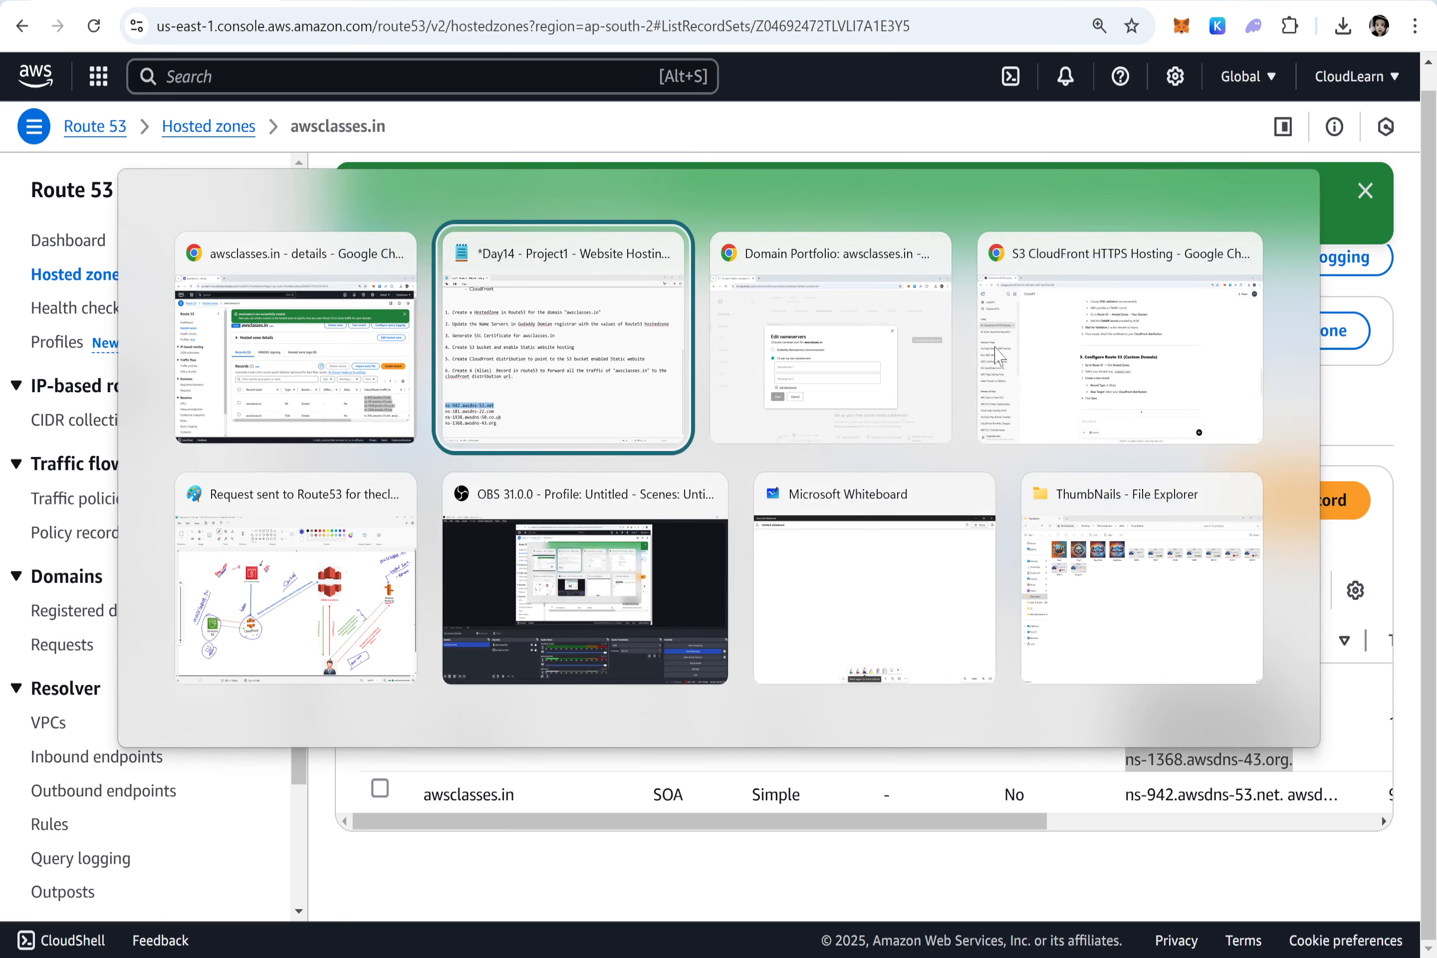
pyautogui.click(832, 323)
pyautogui.click(469, 504)
pyautogui.hotkey('ctrl', 'v')
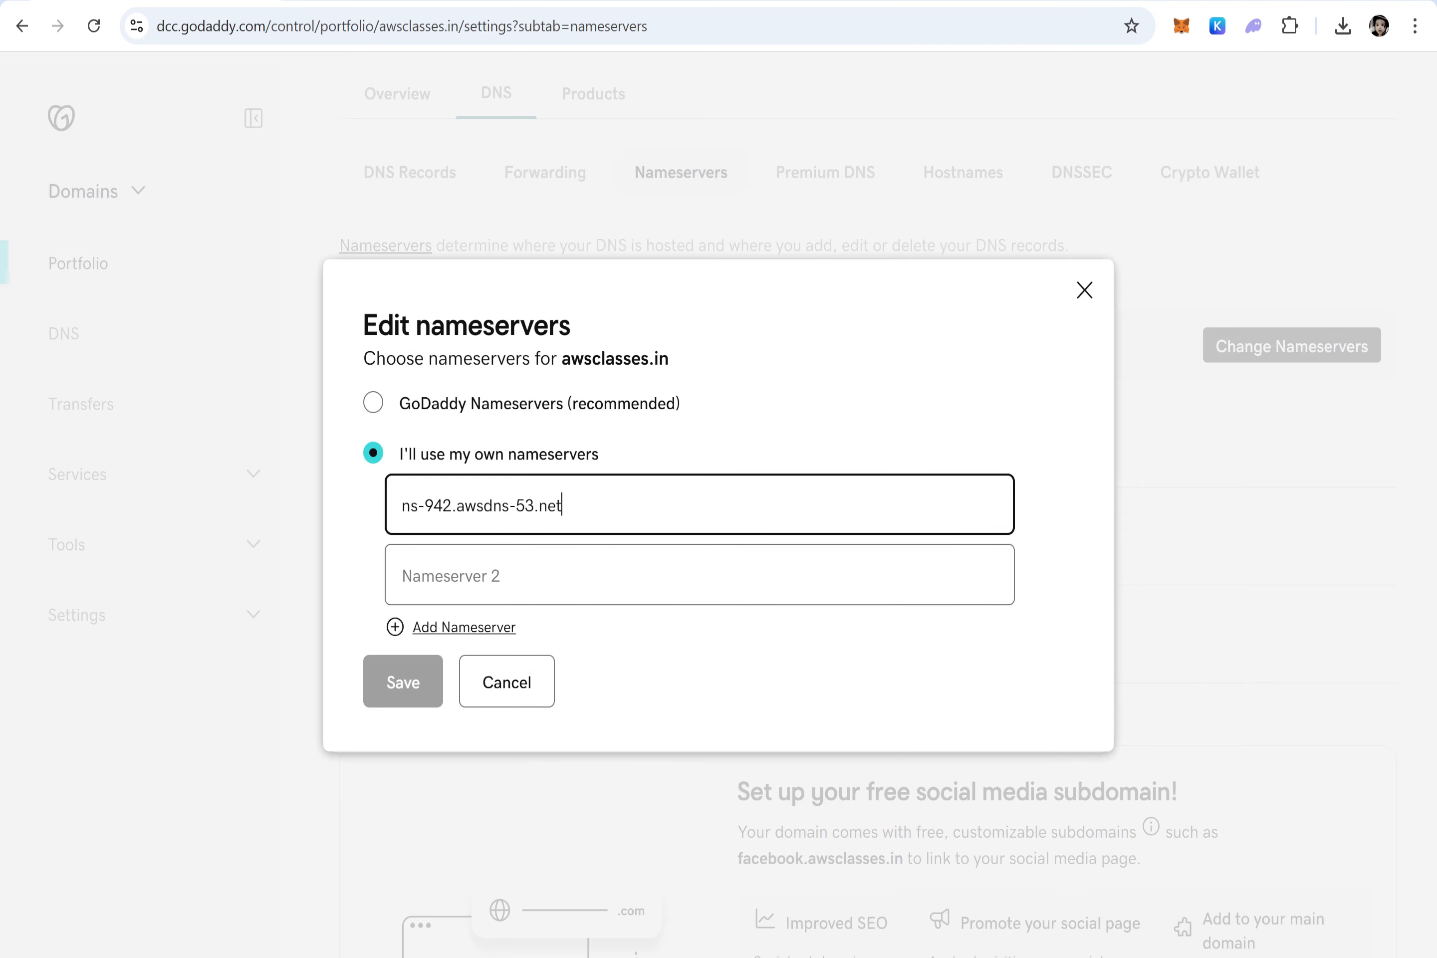
# Copy ns-181.awsdns-22.com from the Notepad notes and enter it as Nameserver 2 in GoDaddy
pyautogui.click(482, 575)
pyautogui.hotkey('alt', 'Tab')
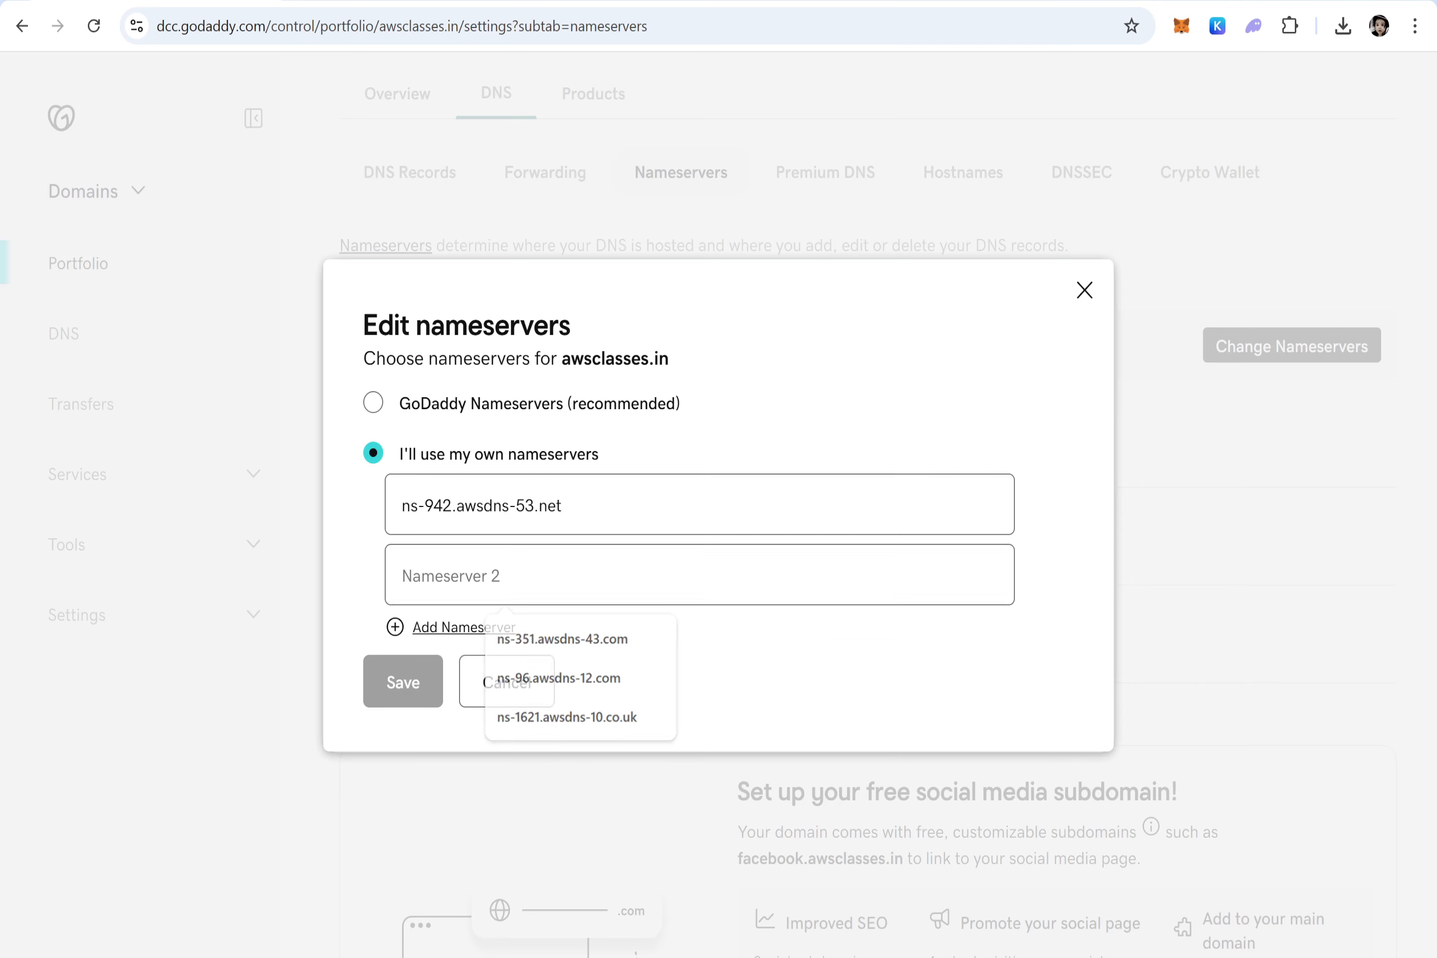
pyautogui.press('Down')
pyautogui.press('Home')
pyautogui.hotkey('shift', 'End')
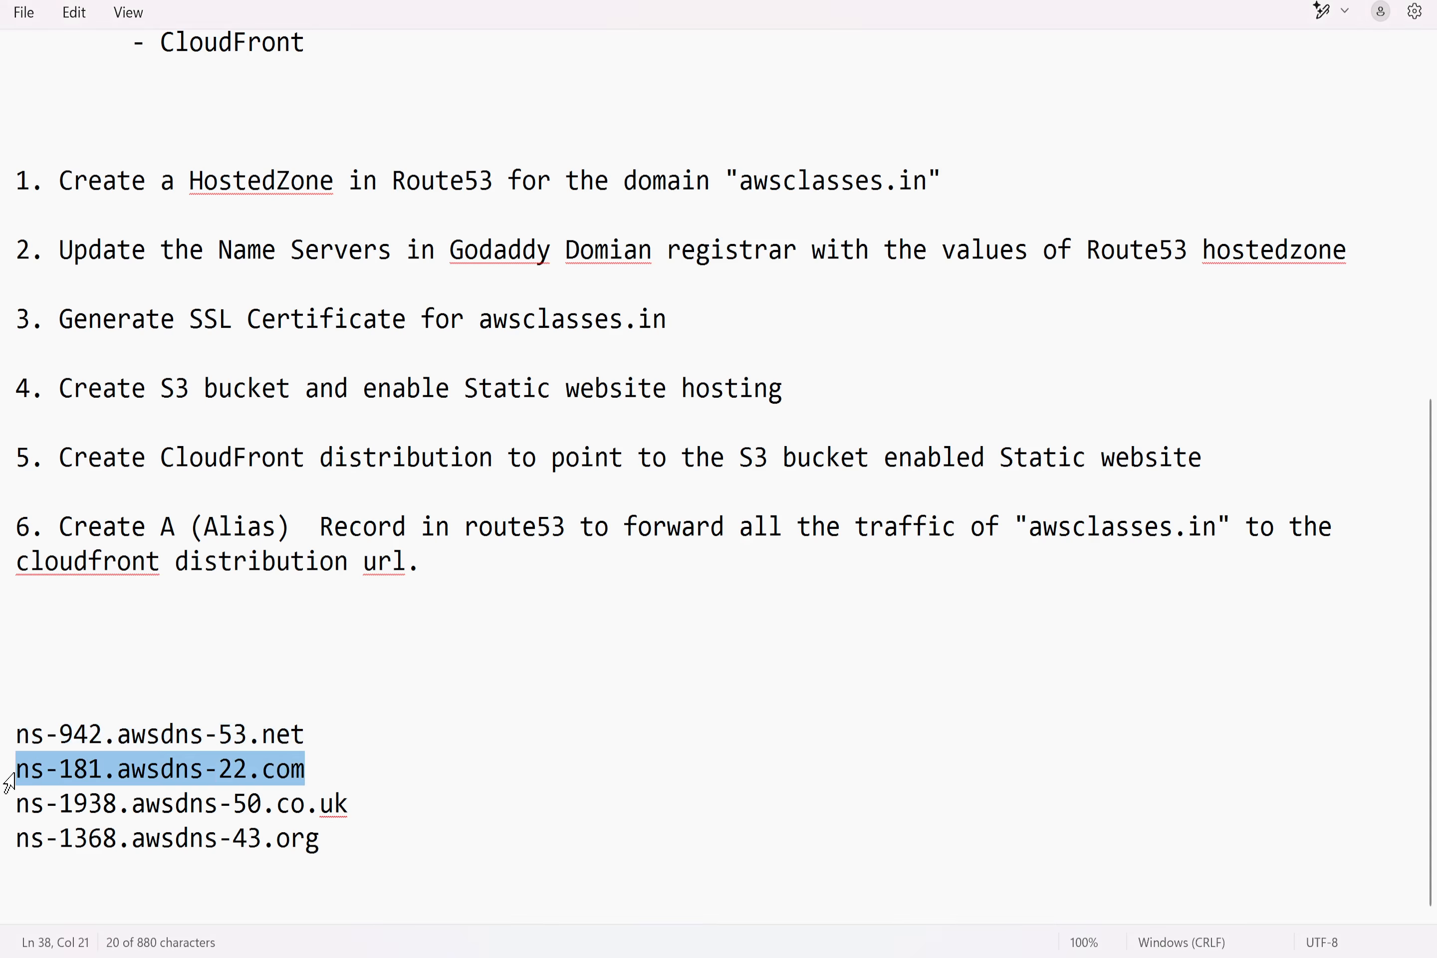
pyautogui.hotkey('alt', 'Tab')
pyautogui.hotkey('ctrl', 'v')
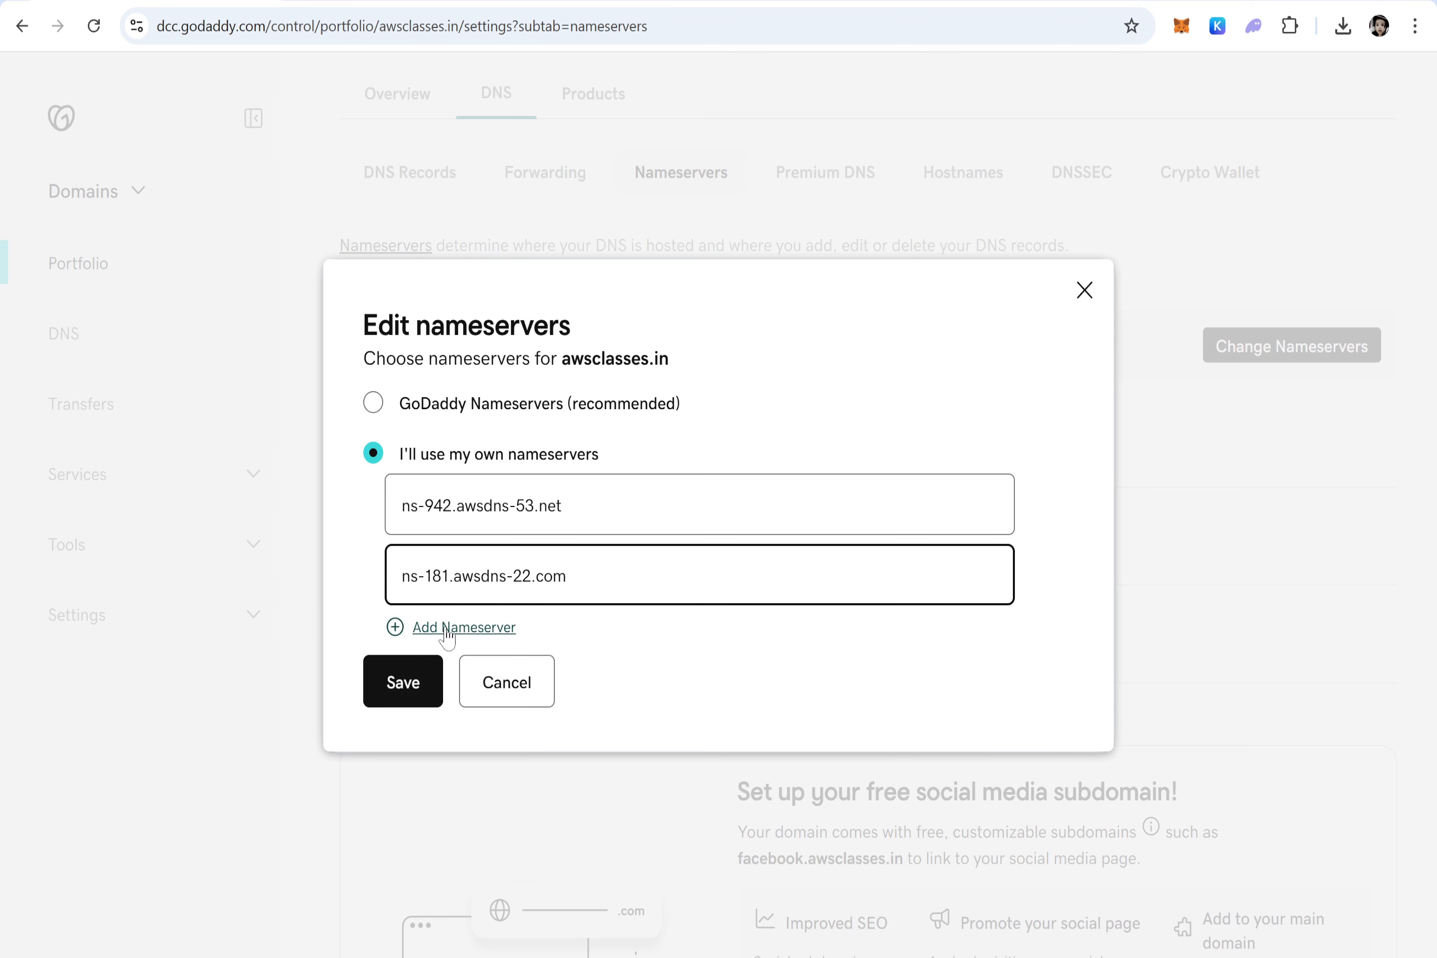
# Add a third nameserver entry in GoDaddy and fill it with ns-1938.awsdns-50.co.uk copied from the notes
pyautogui.click(445, 627)
pyautogui.hotkey('alt', 'Tab')
pyautogui.press('Down')
pyautogui.press('Home')
pyautogui.hotkey('shift', 'End')
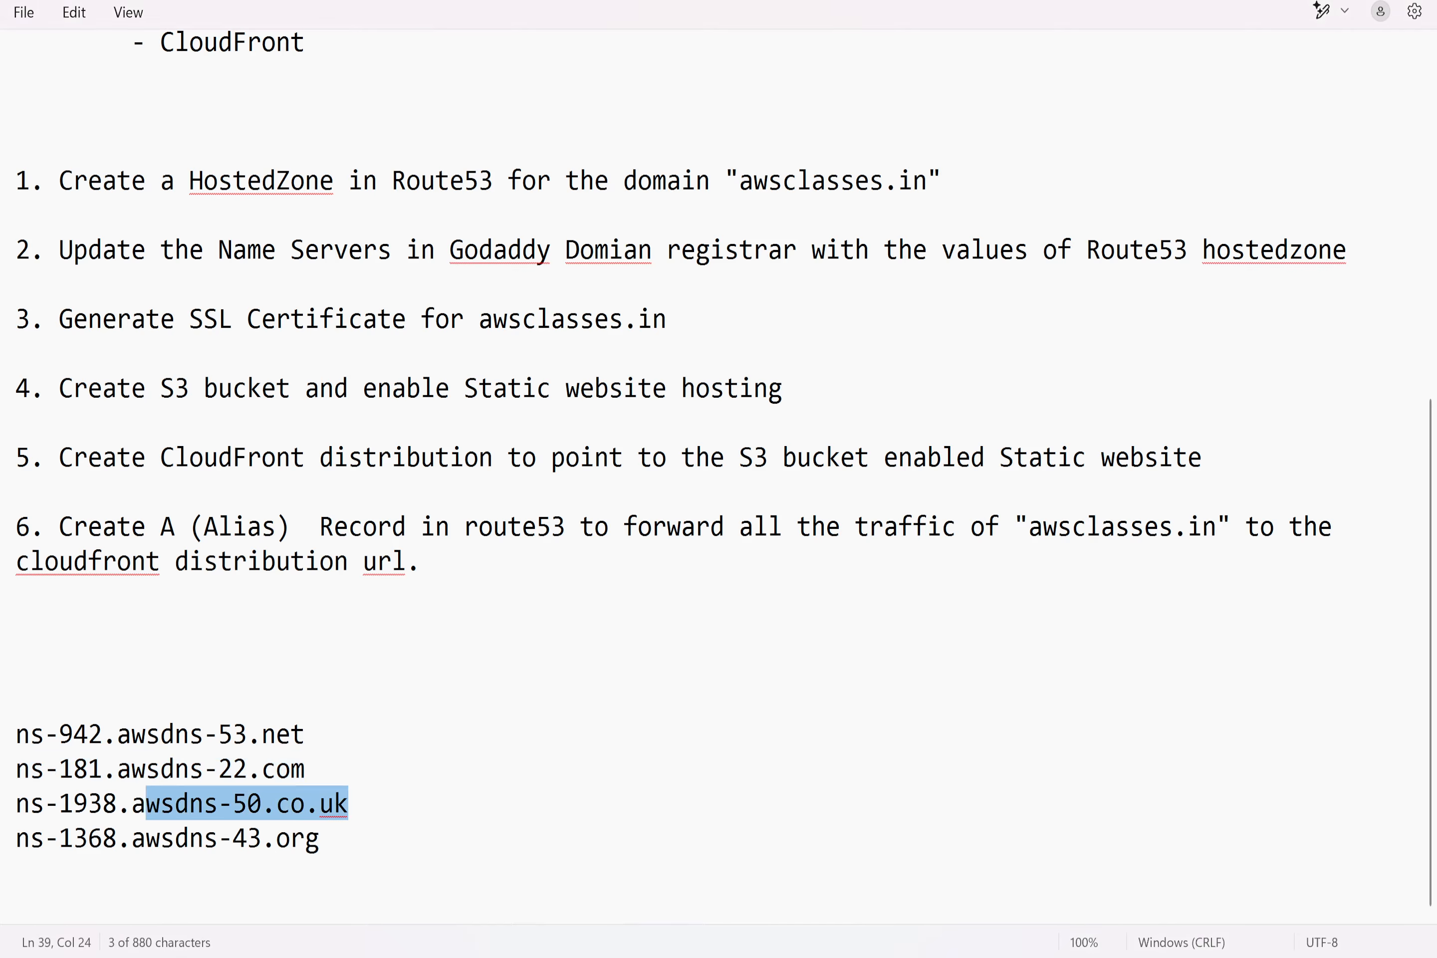
pyautogui.hotkey('alt', 'Tab')
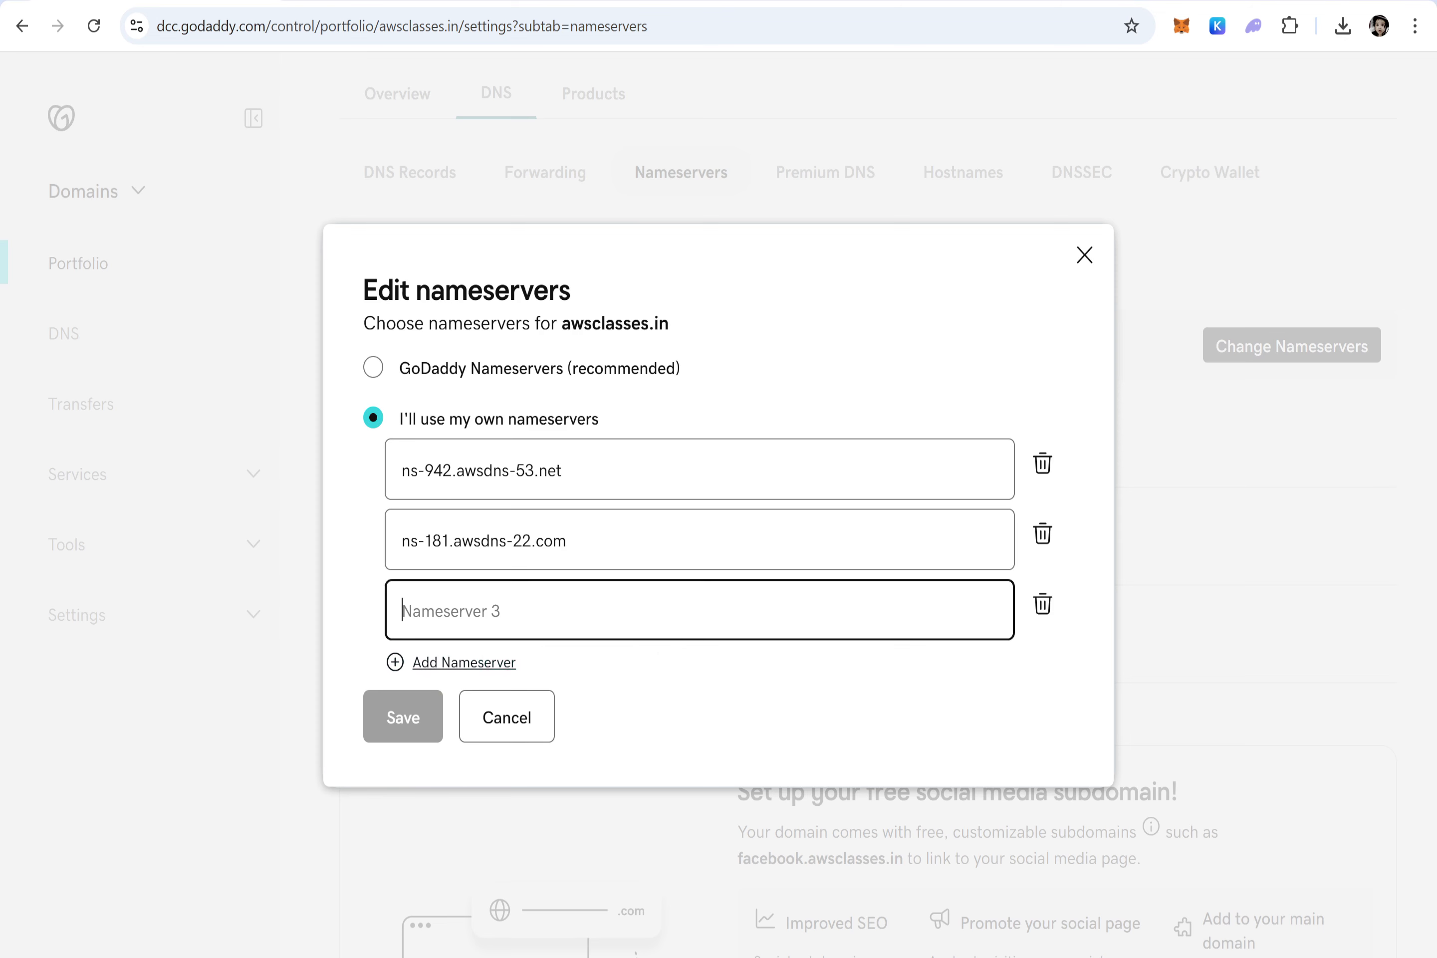
pyautogui.hotkey('ctrl', 'v')
# Add a fourth nameserver entry in GoDaddy and fill it with ns-1368.awsdns-43.org copied from the notes
pyautogui.click(446, 662)
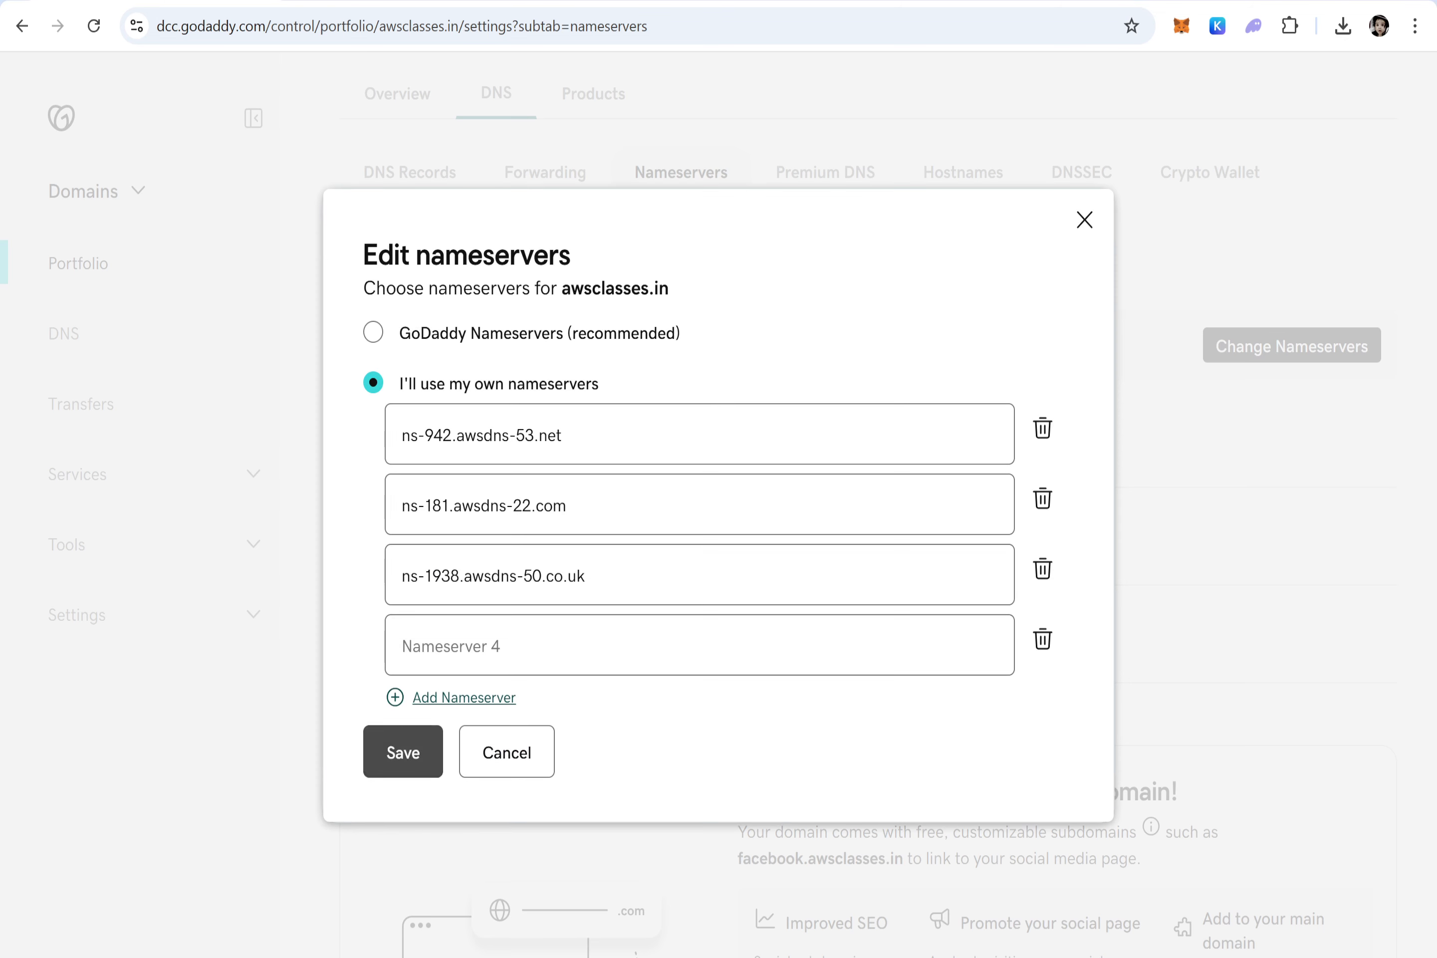
pyautogui.hotkey('alt', 'Tab')
pyautogui.press('Down')
pyautogui.press('Home')
pyautogui.hotkey('shift', 'End')
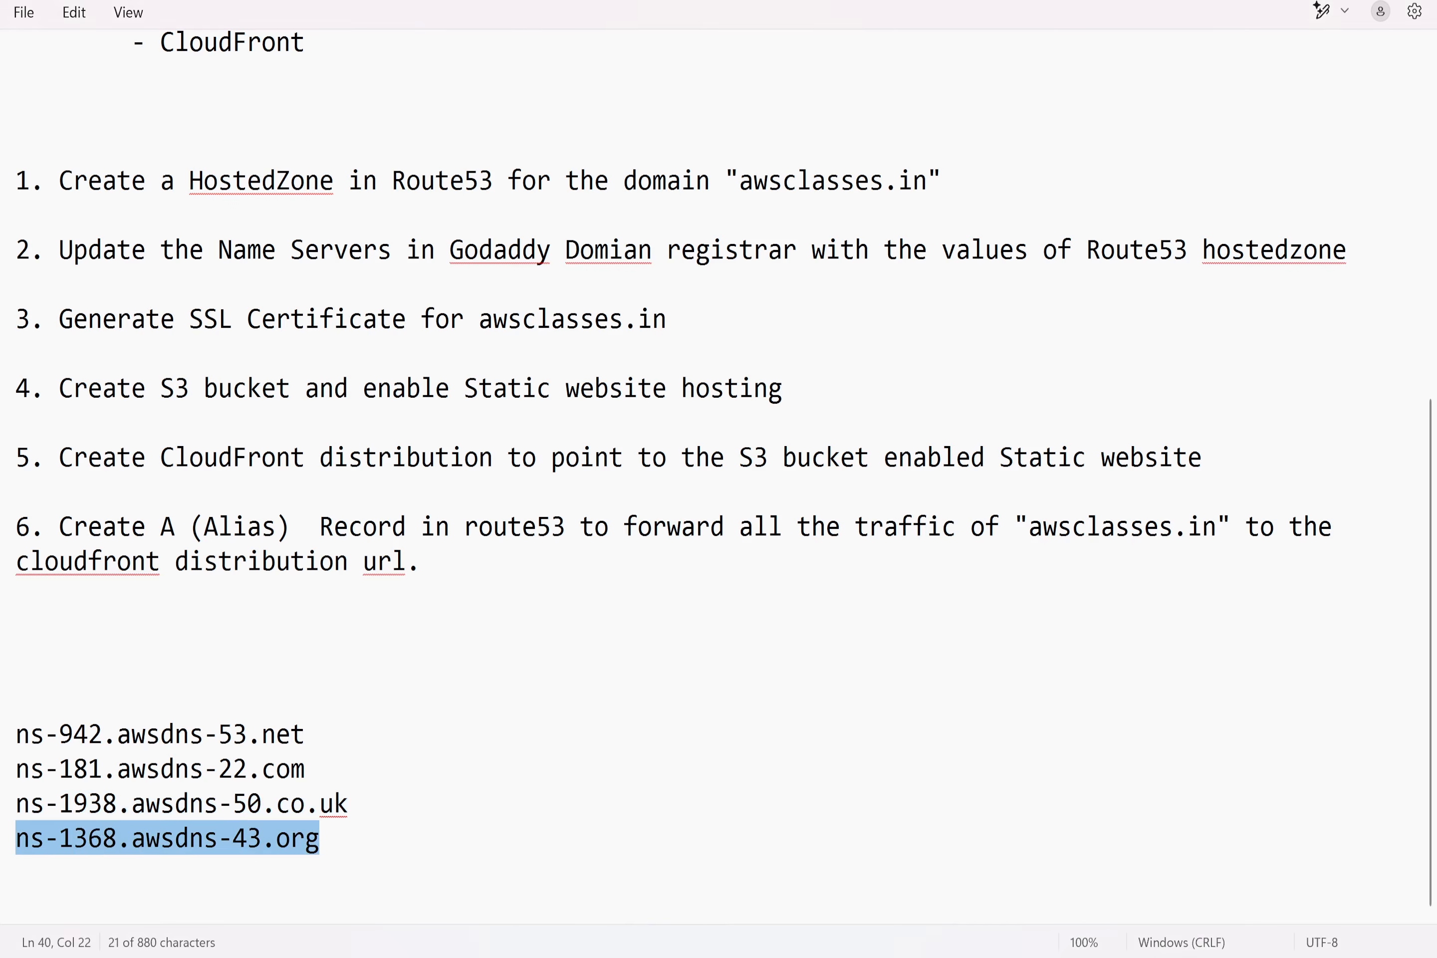
pyautogui.hotkey('ctrl', 'c')
pyautogui.hotkey('alt', 'Tab')
pyautogui.hotkey('ctrl', 'v')
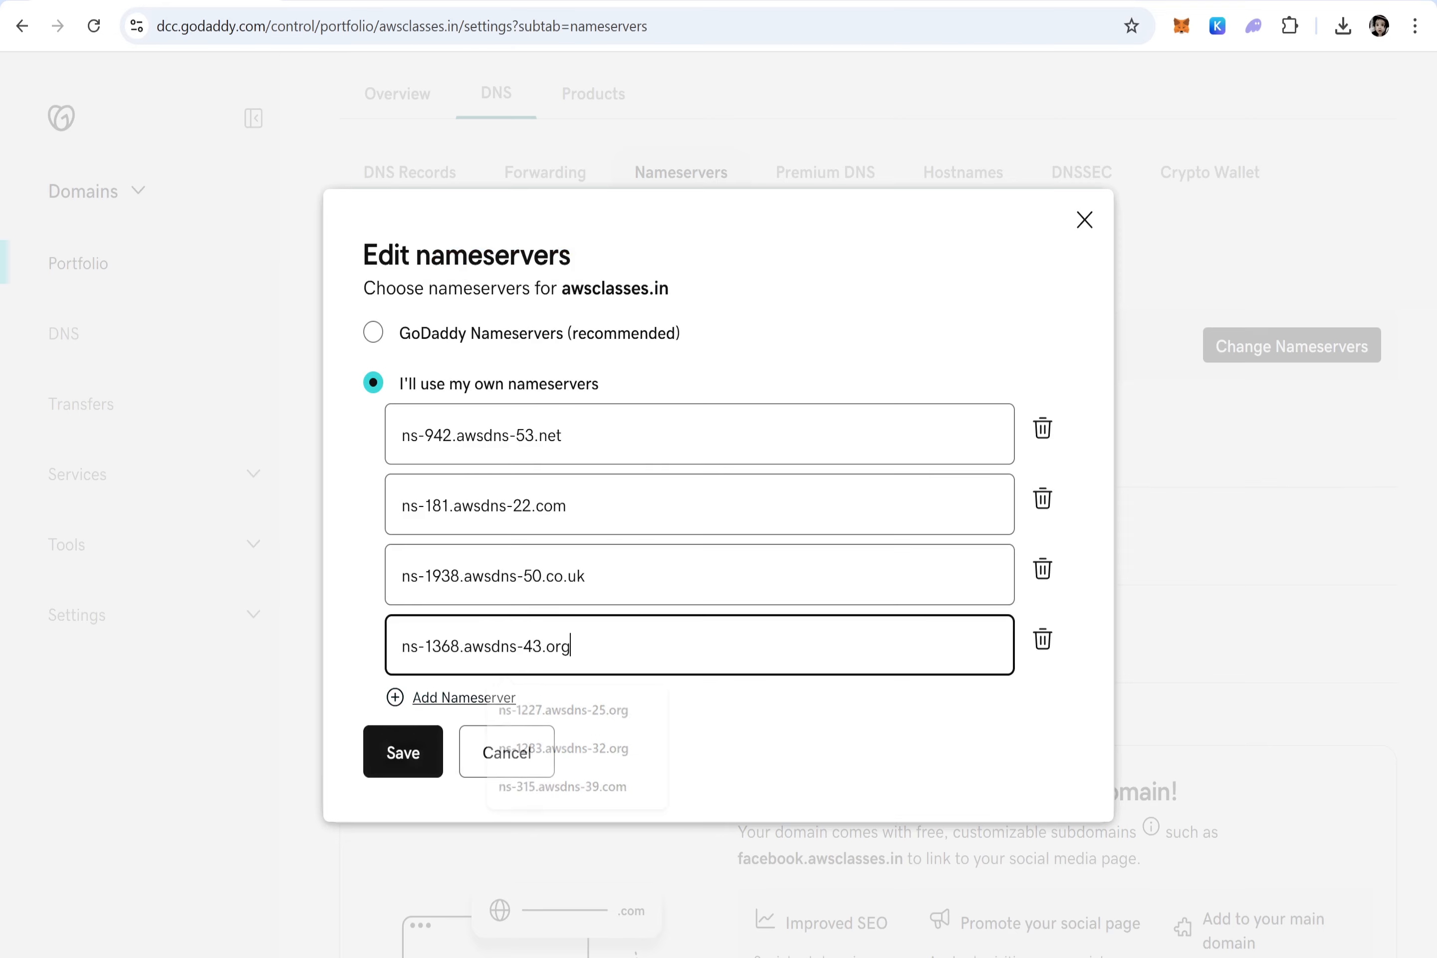
# Save the custom nameservers for awsclasses.in, consent to the change and reload the domain page
pyautogui.click(405, 763)
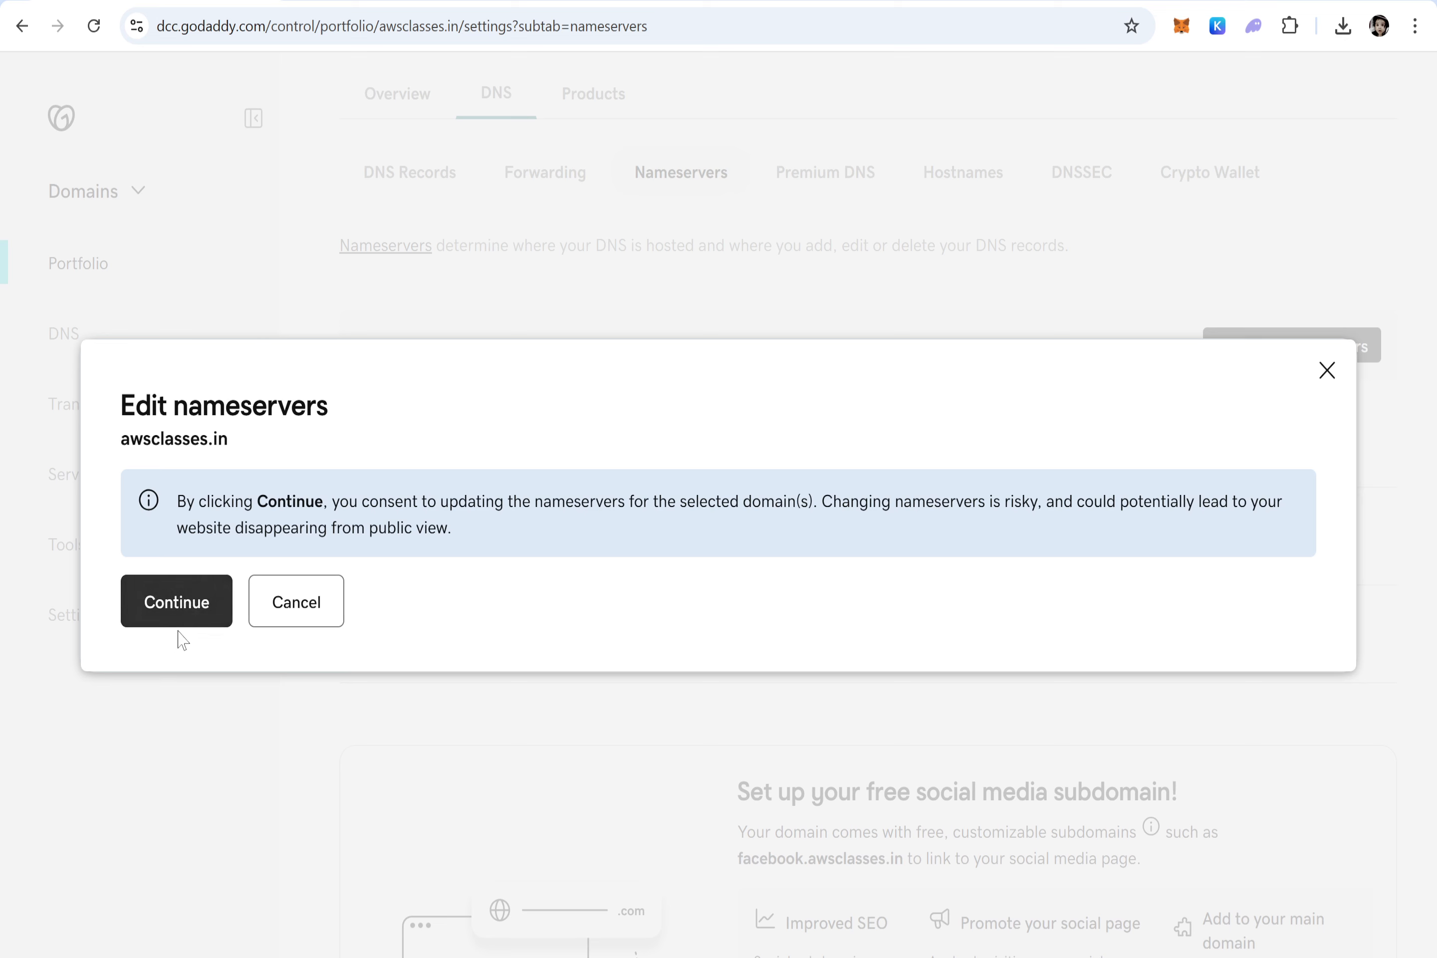
pyautogui.click(183, 609)
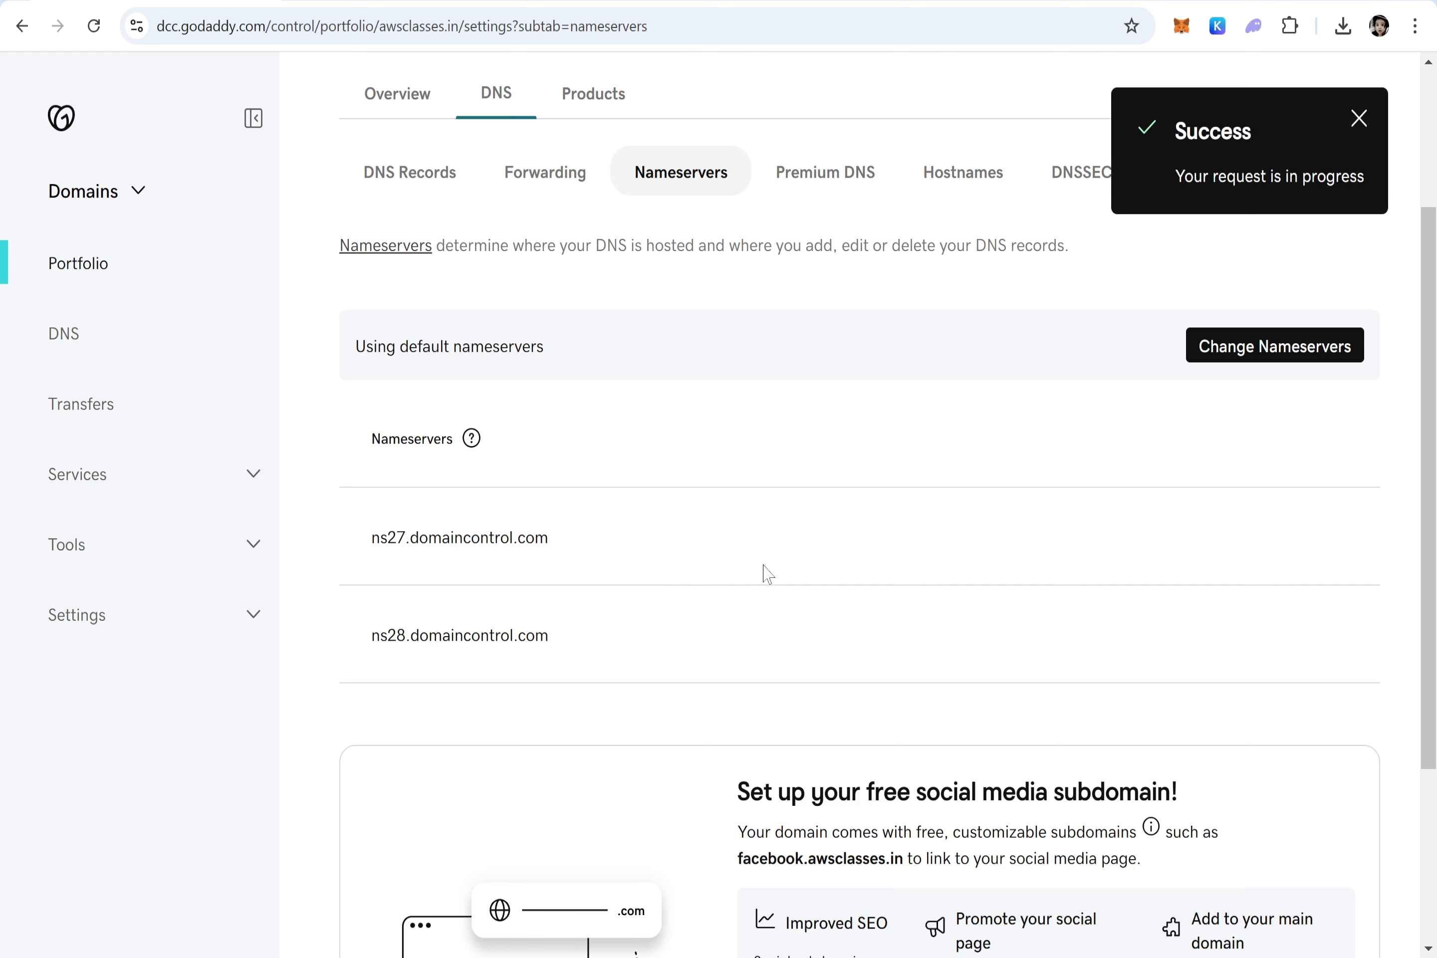
pyautogui.scroll(3, 1023, 511)
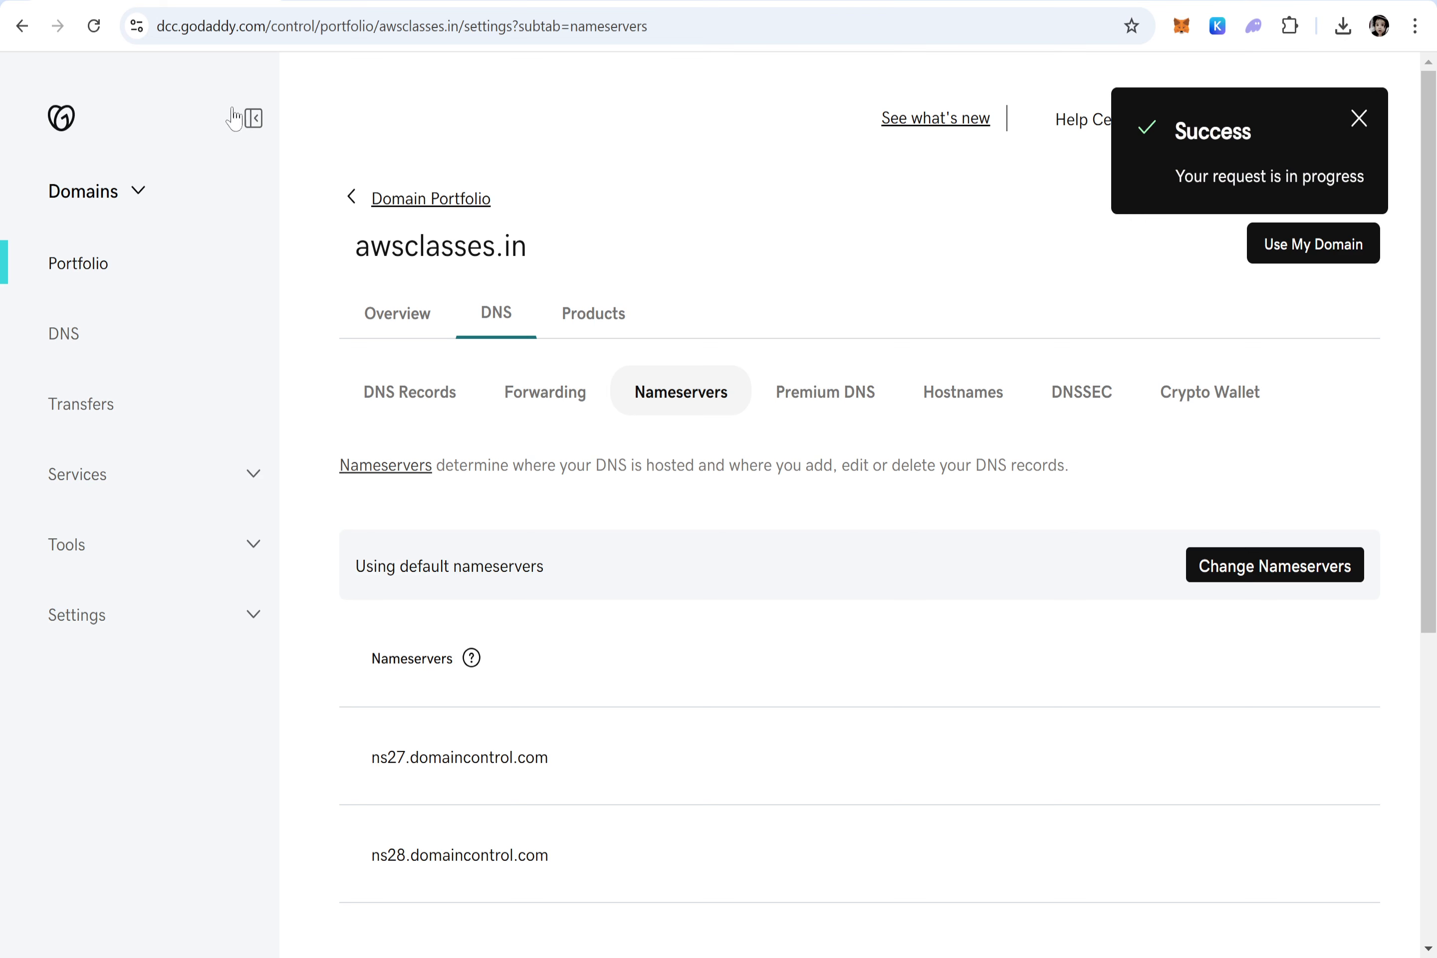
pyautogui.click(93, 26)
# Review the SSL certificate step for awsclasses.in in the Notepad notes and return to the AWS console in Chrome
pyautogui.hotkey('alt', 'Tab')
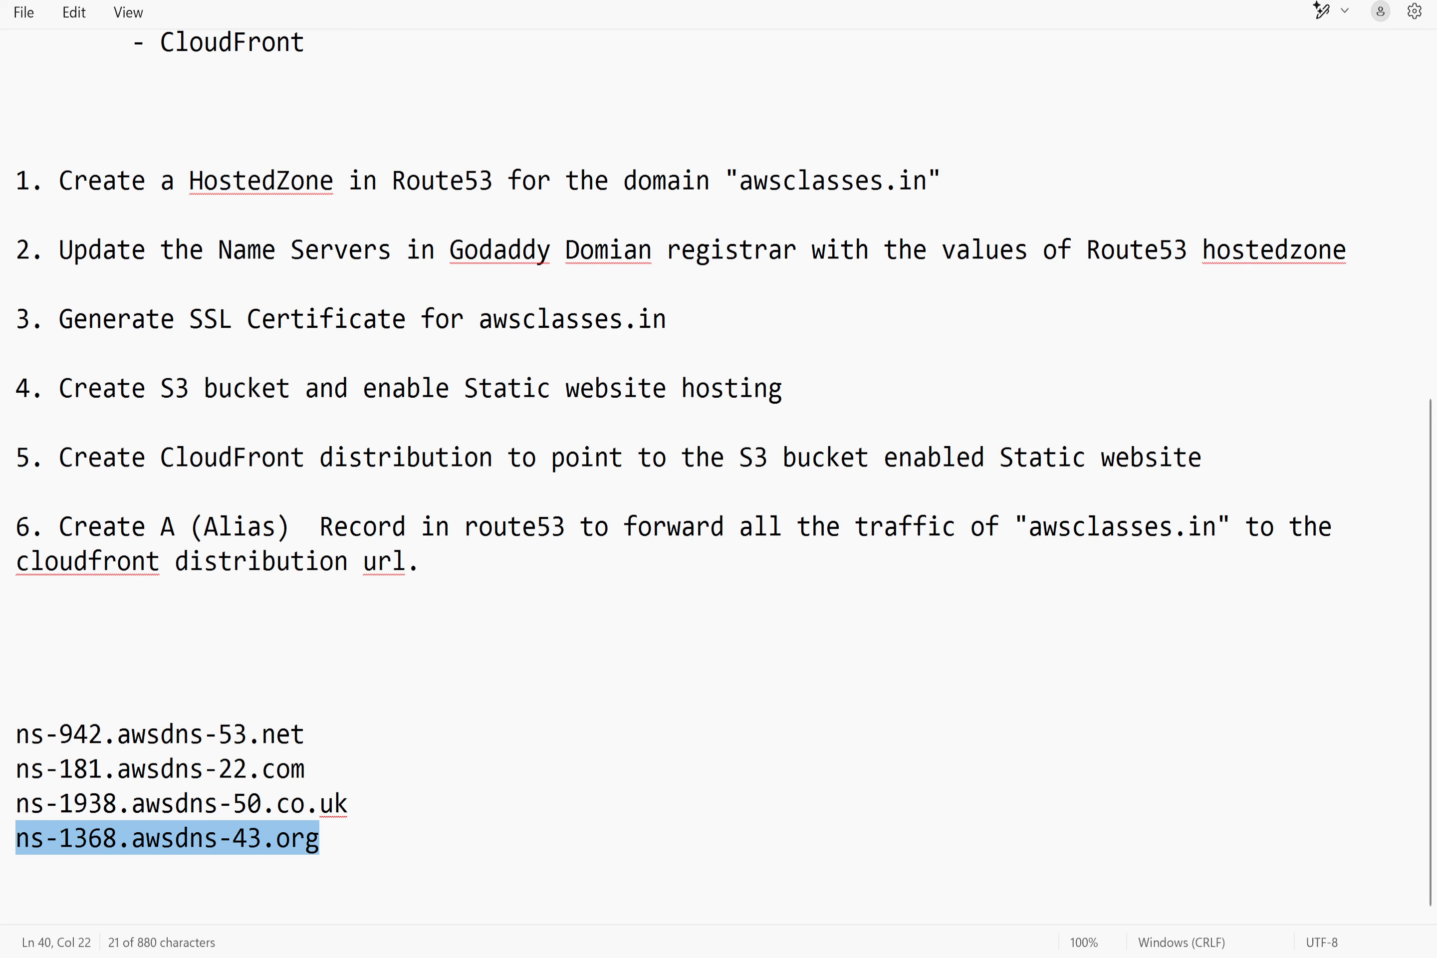
pyautogui.moveTo(667, 319); pyautogui.dragTo(59, 318)
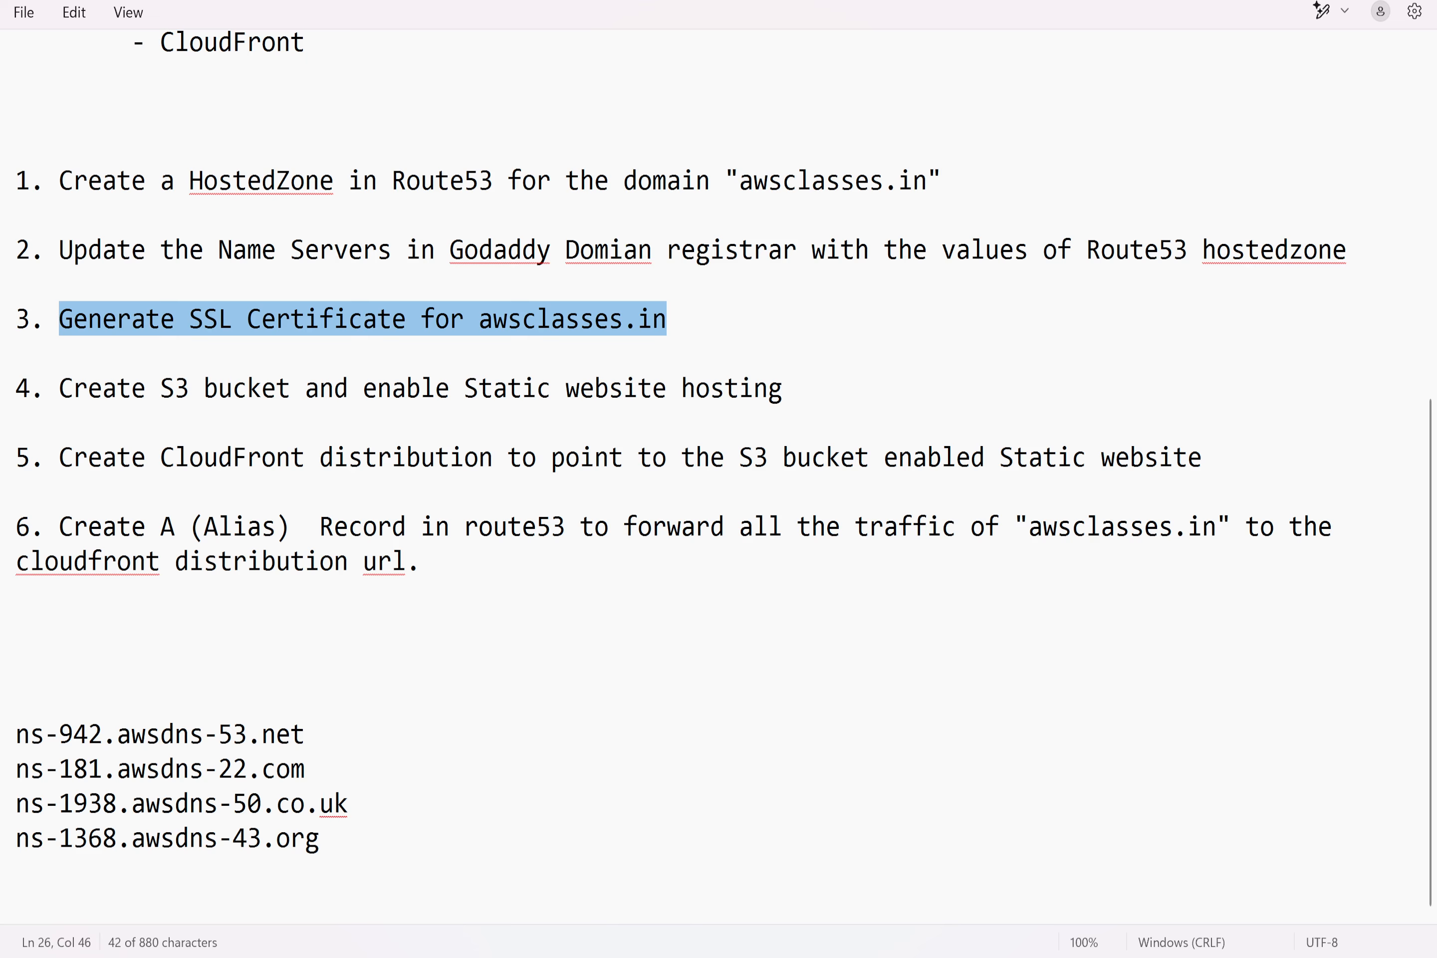
pyautogui.moveTo(760, 957)
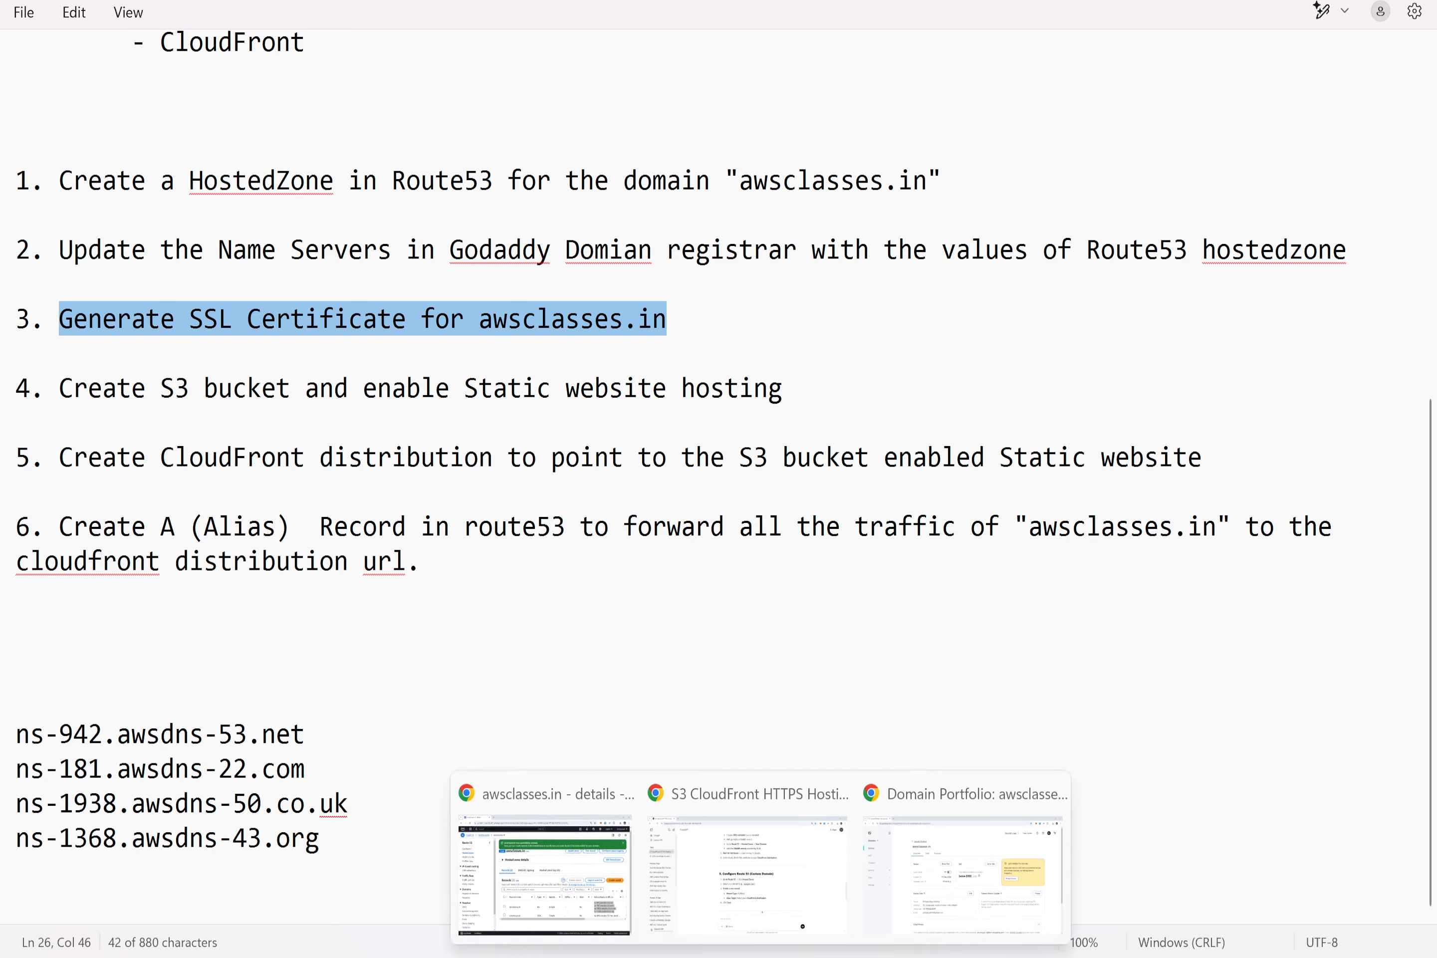
pyautogui.click(550, 872)
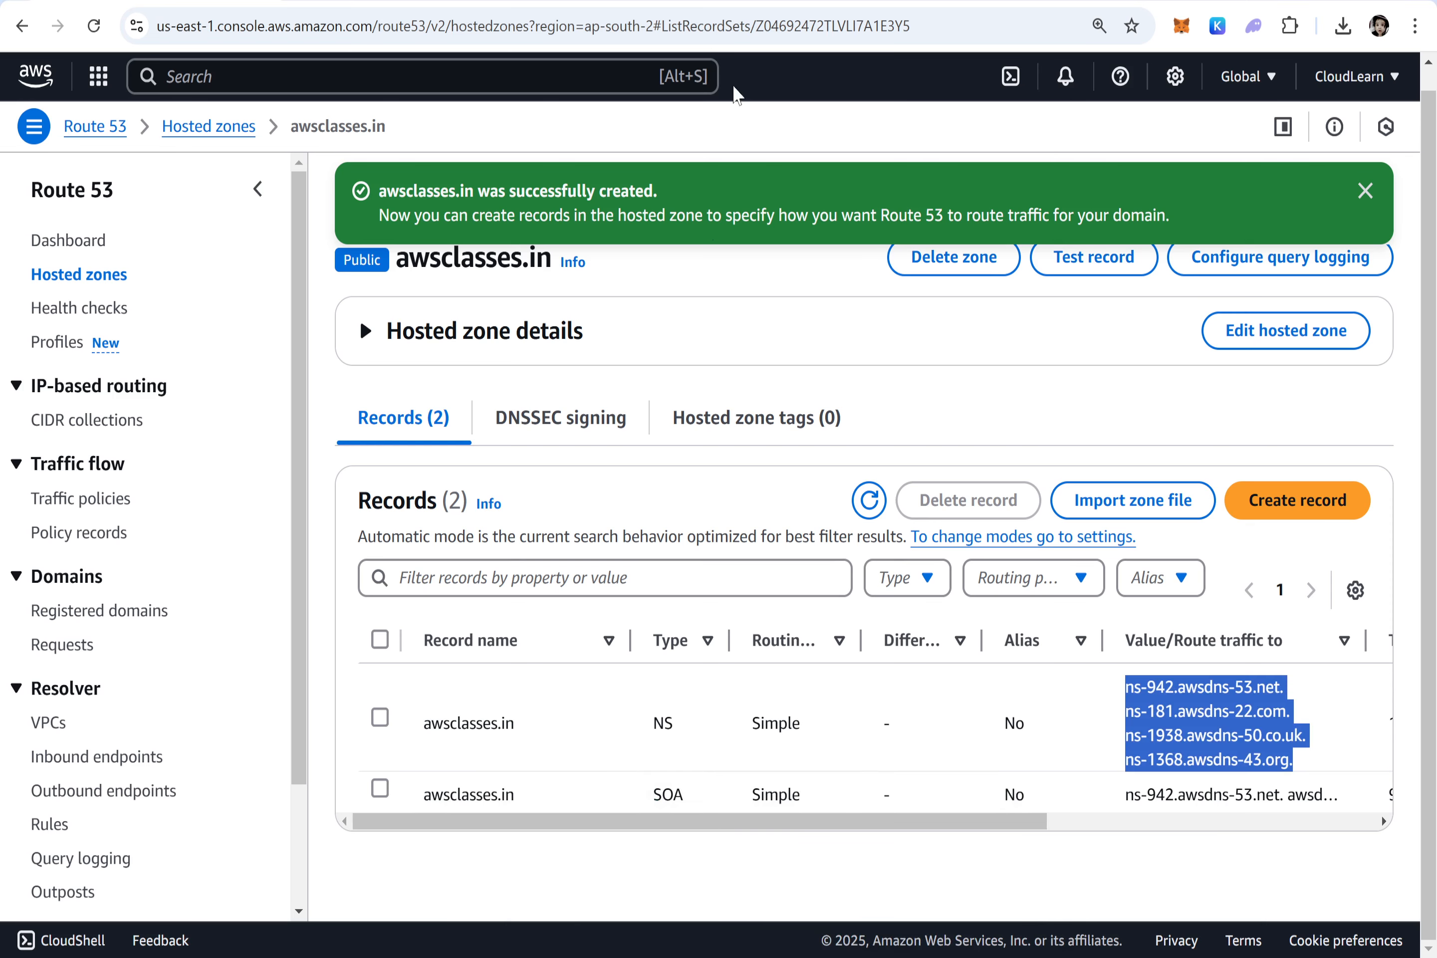
# Search the AWS console for ACM, open Certificate Manager and switch the region to N. Virginia (us-east-1)
pyautogui.click(440, 77)
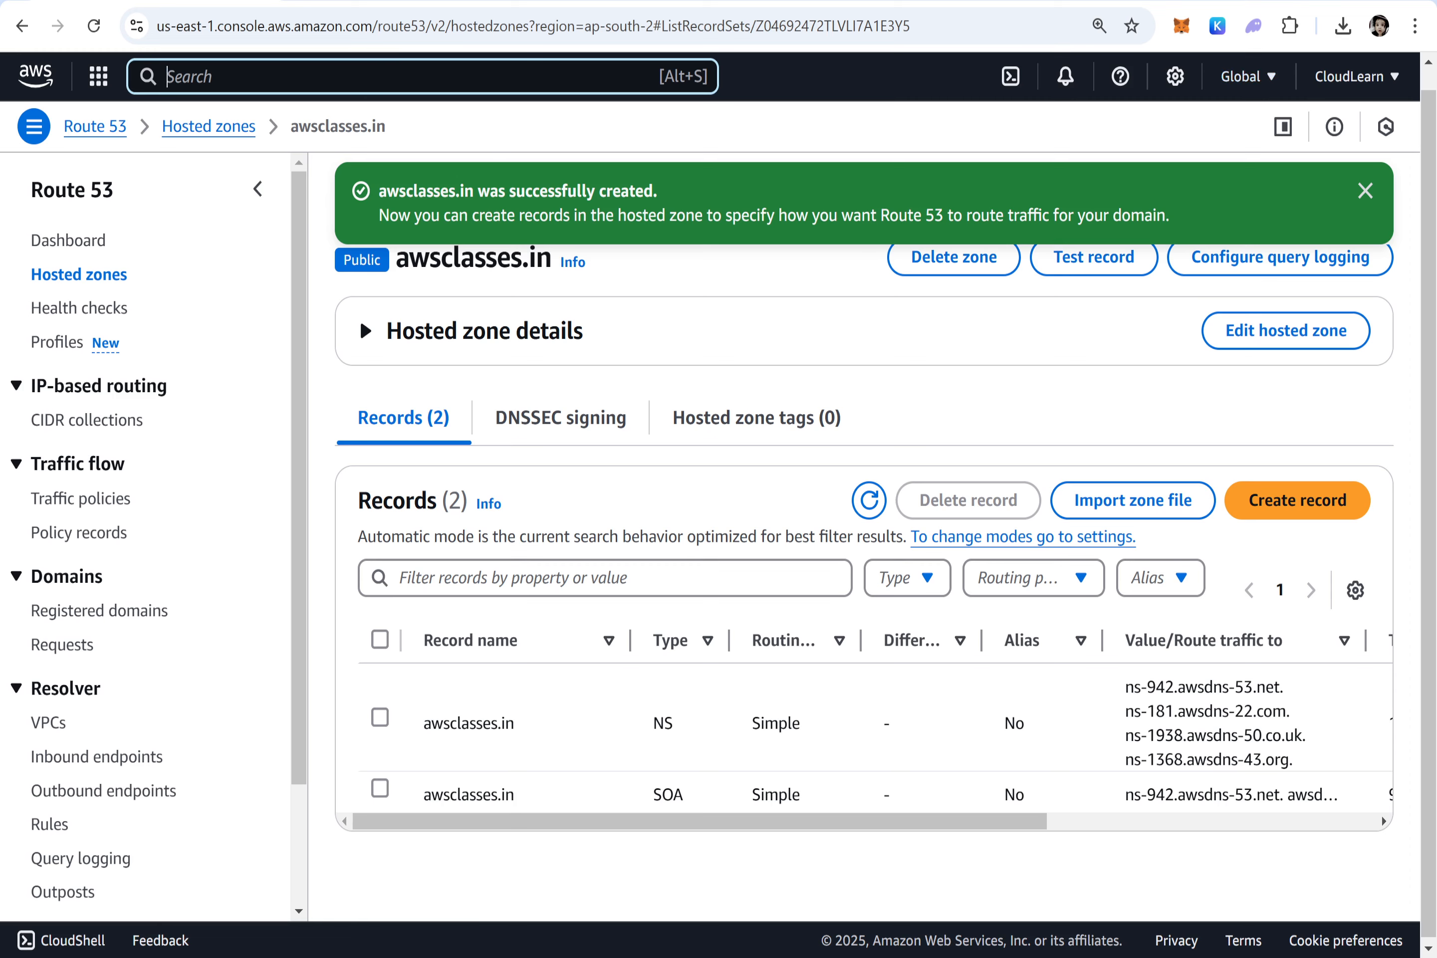
pyautogui.write('ACM')
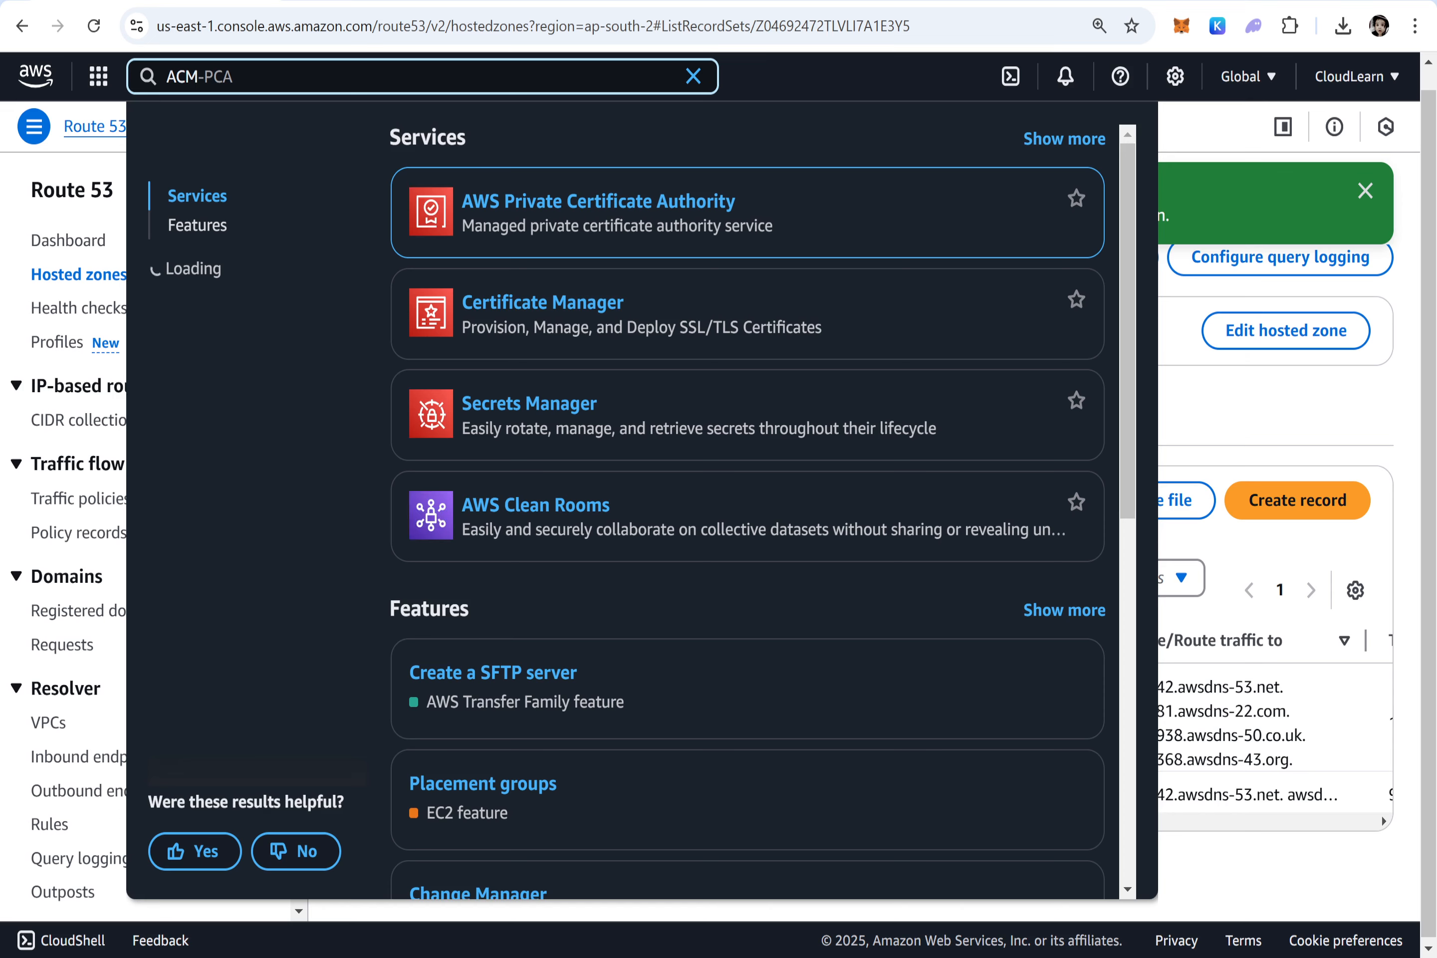
pyautogui.click(539, 308)
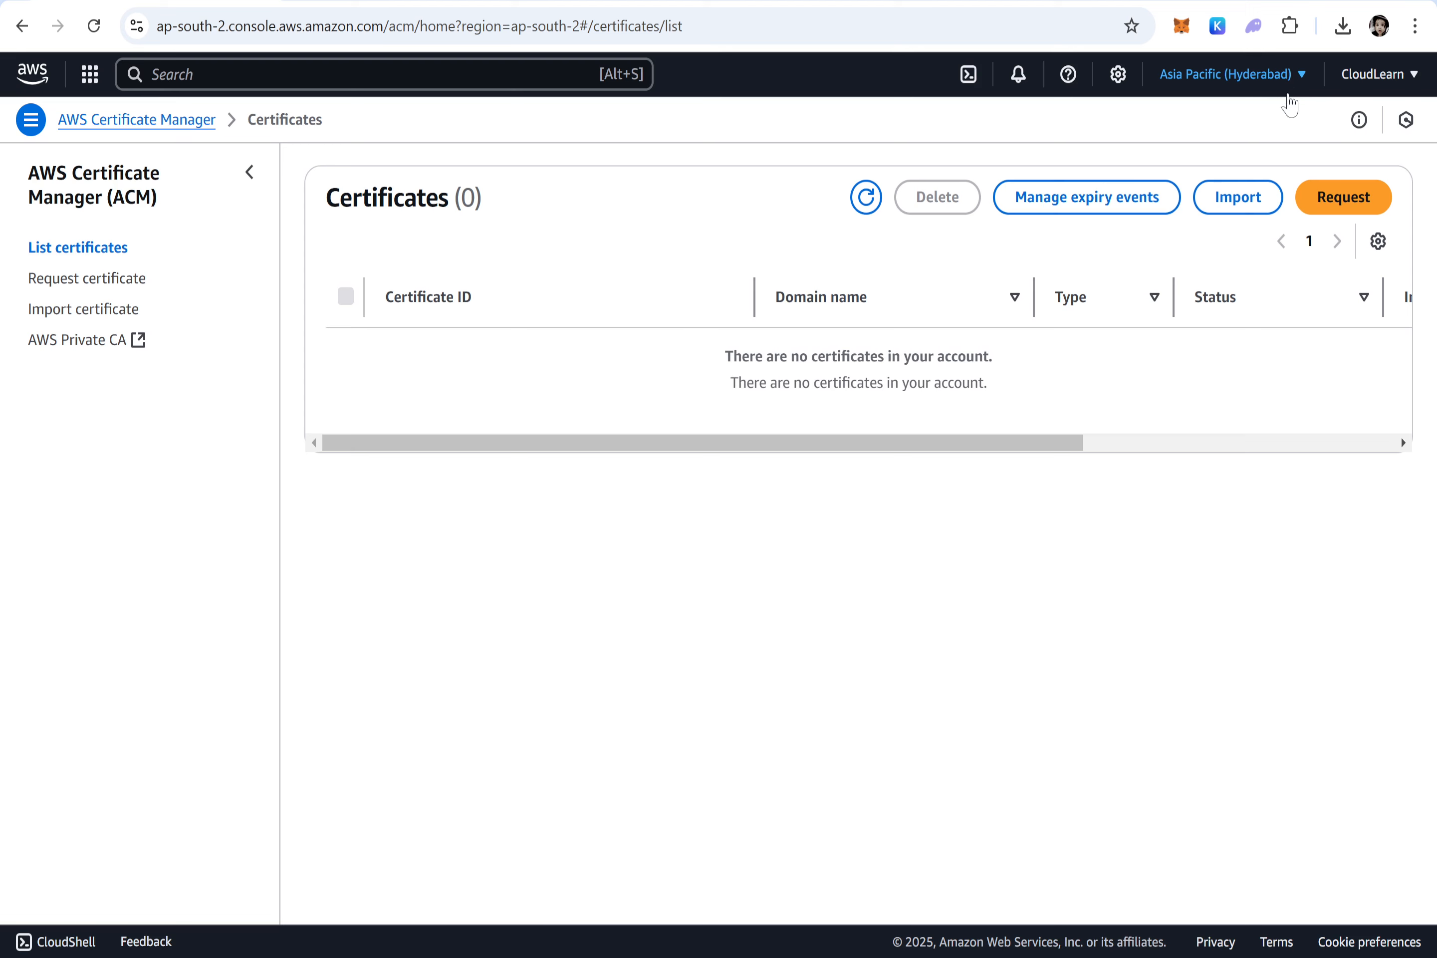
pyautogui.click(1297, 75)
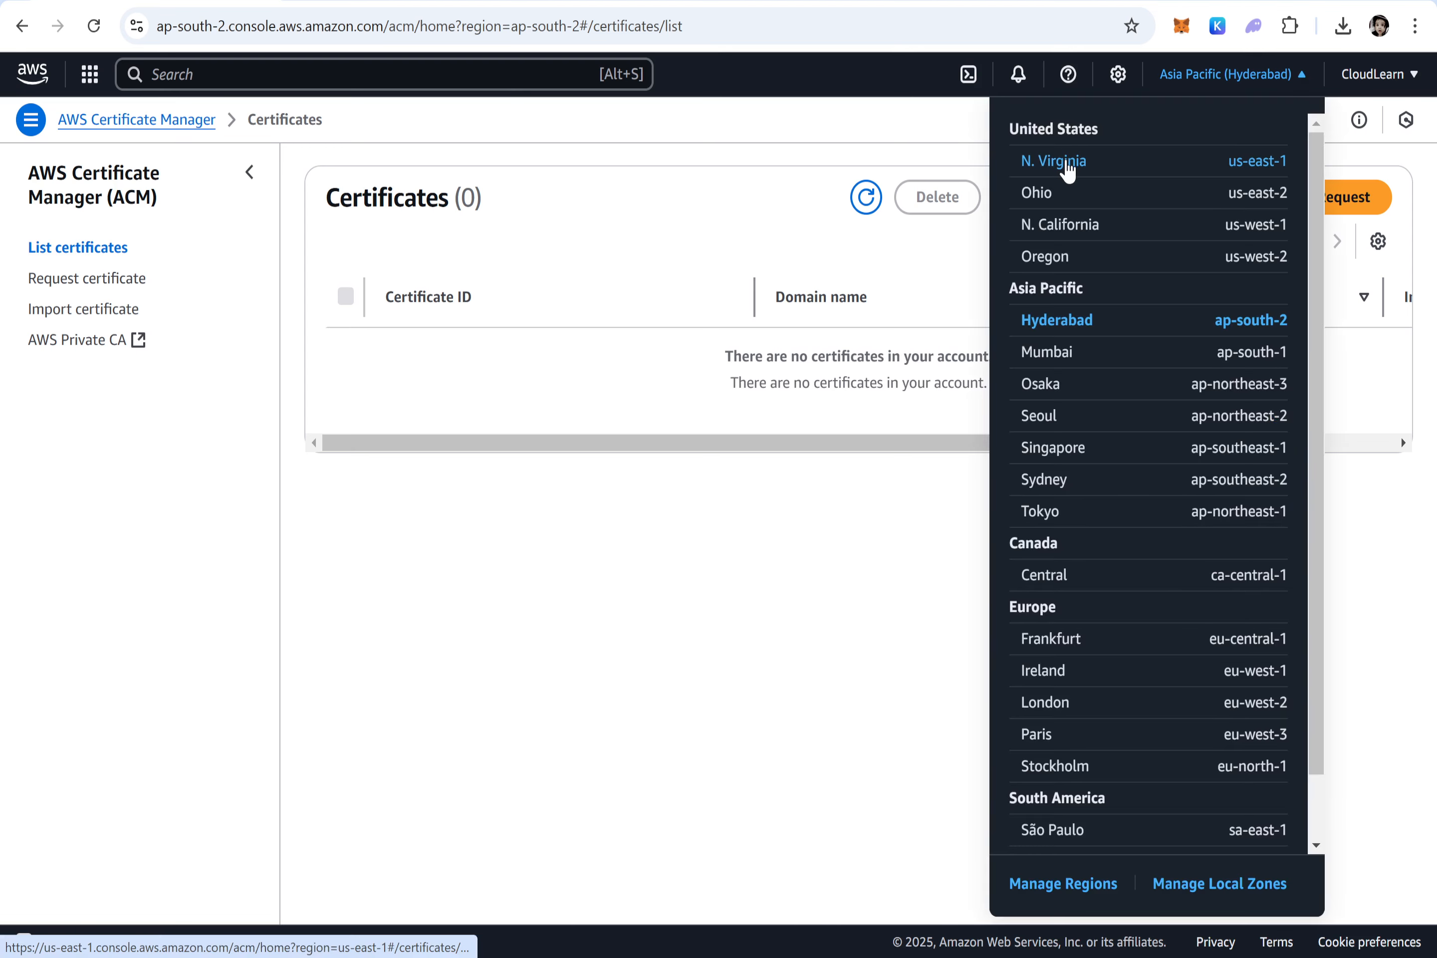
pyautogui.click(1151, 163)
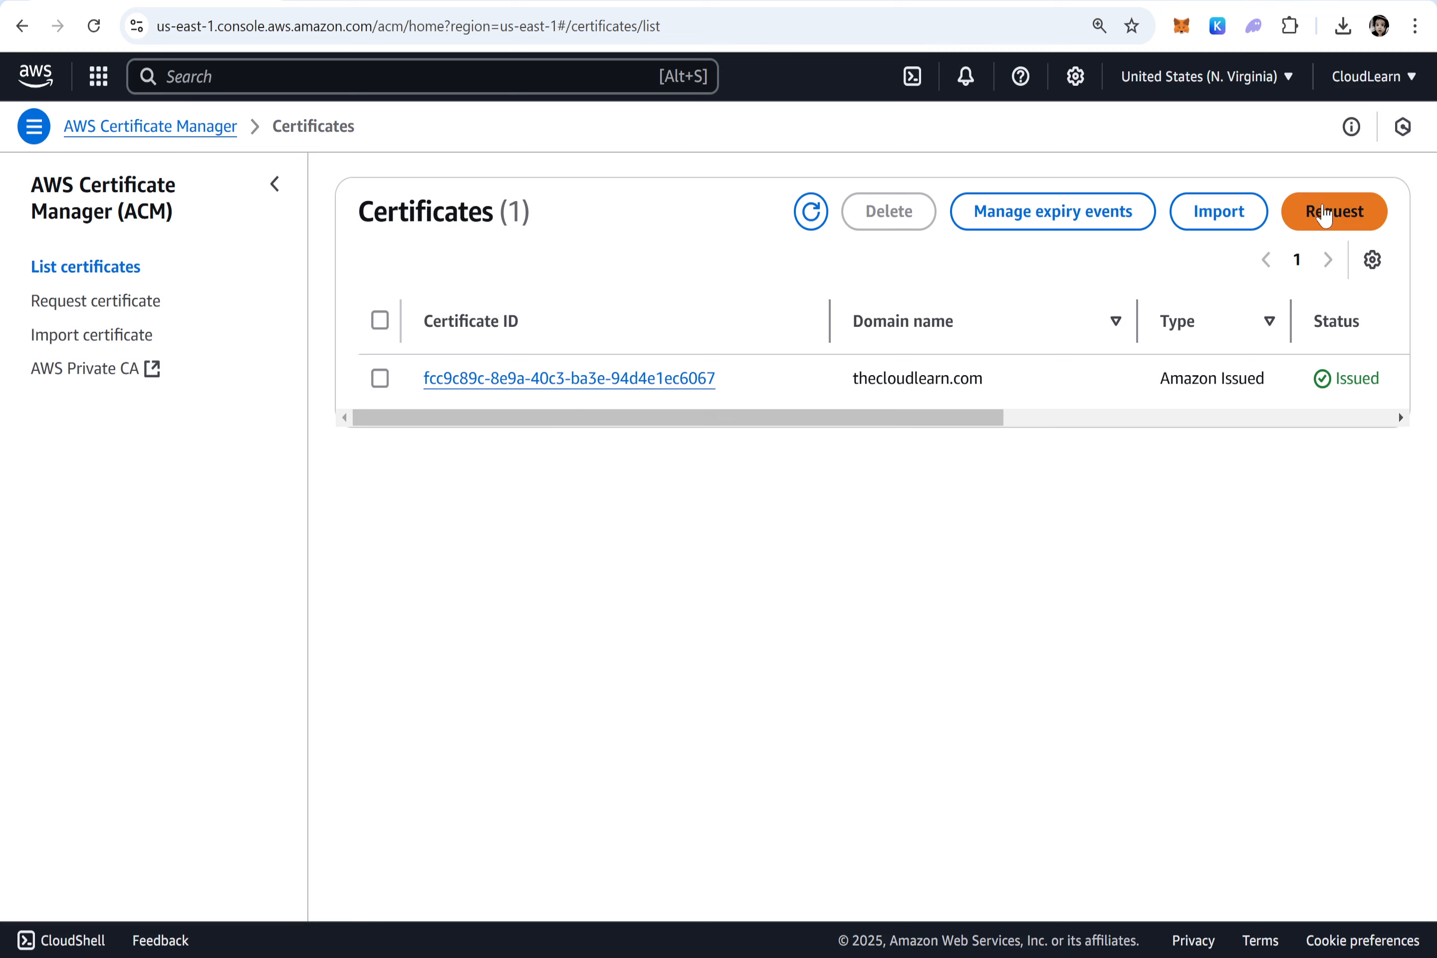
# Start a public certificate request and enter awsclasses.in as the fully qualified domain name
pyautogui.click(1328, 216)
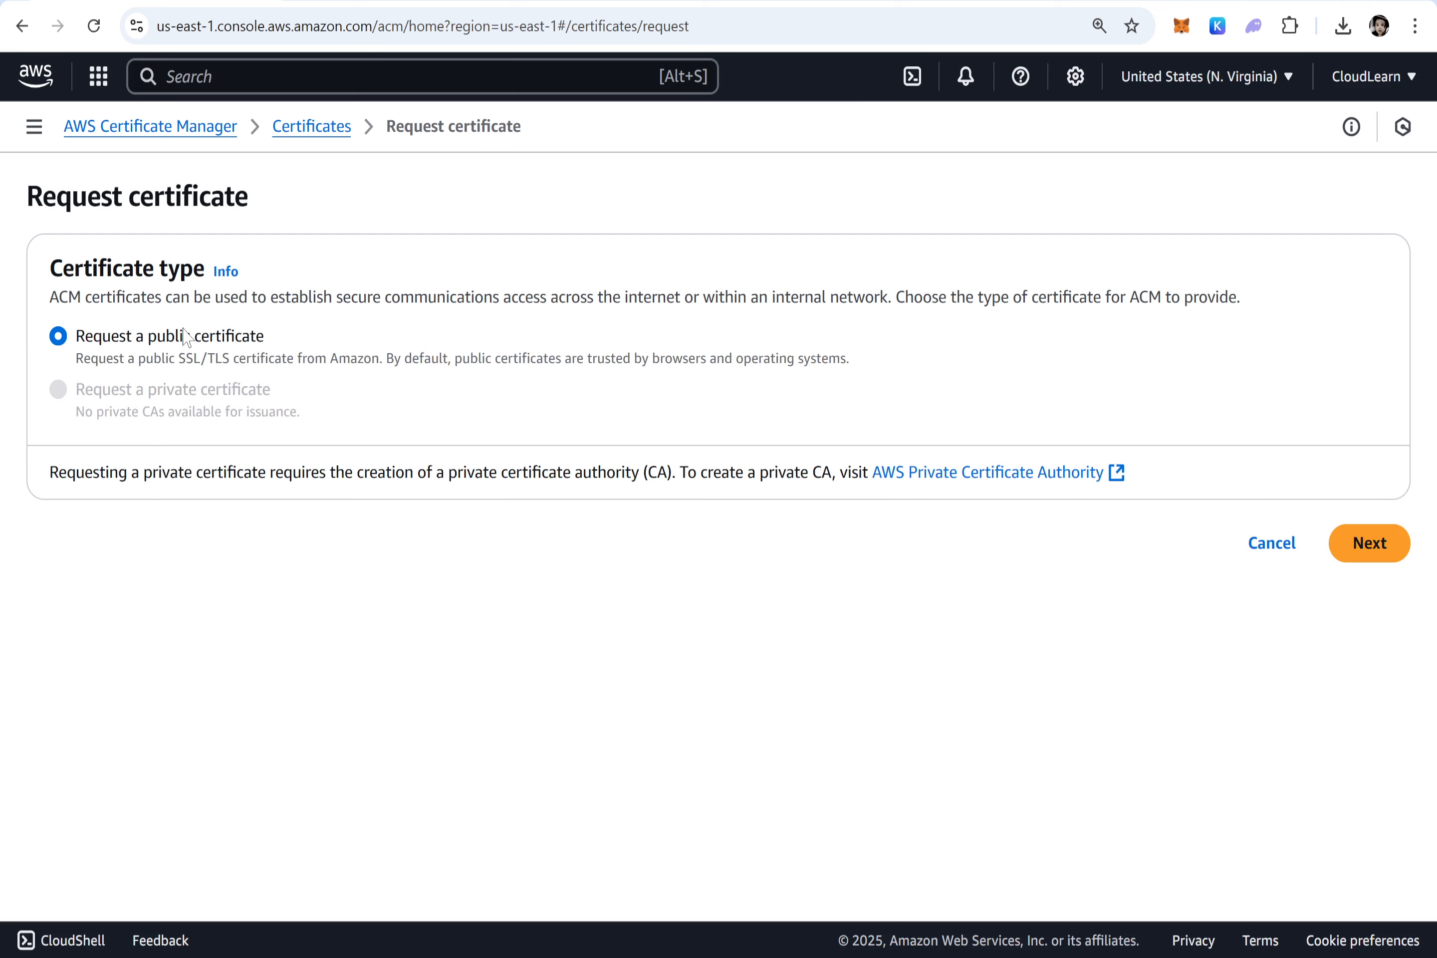
pyautogui.click(1383, 550)
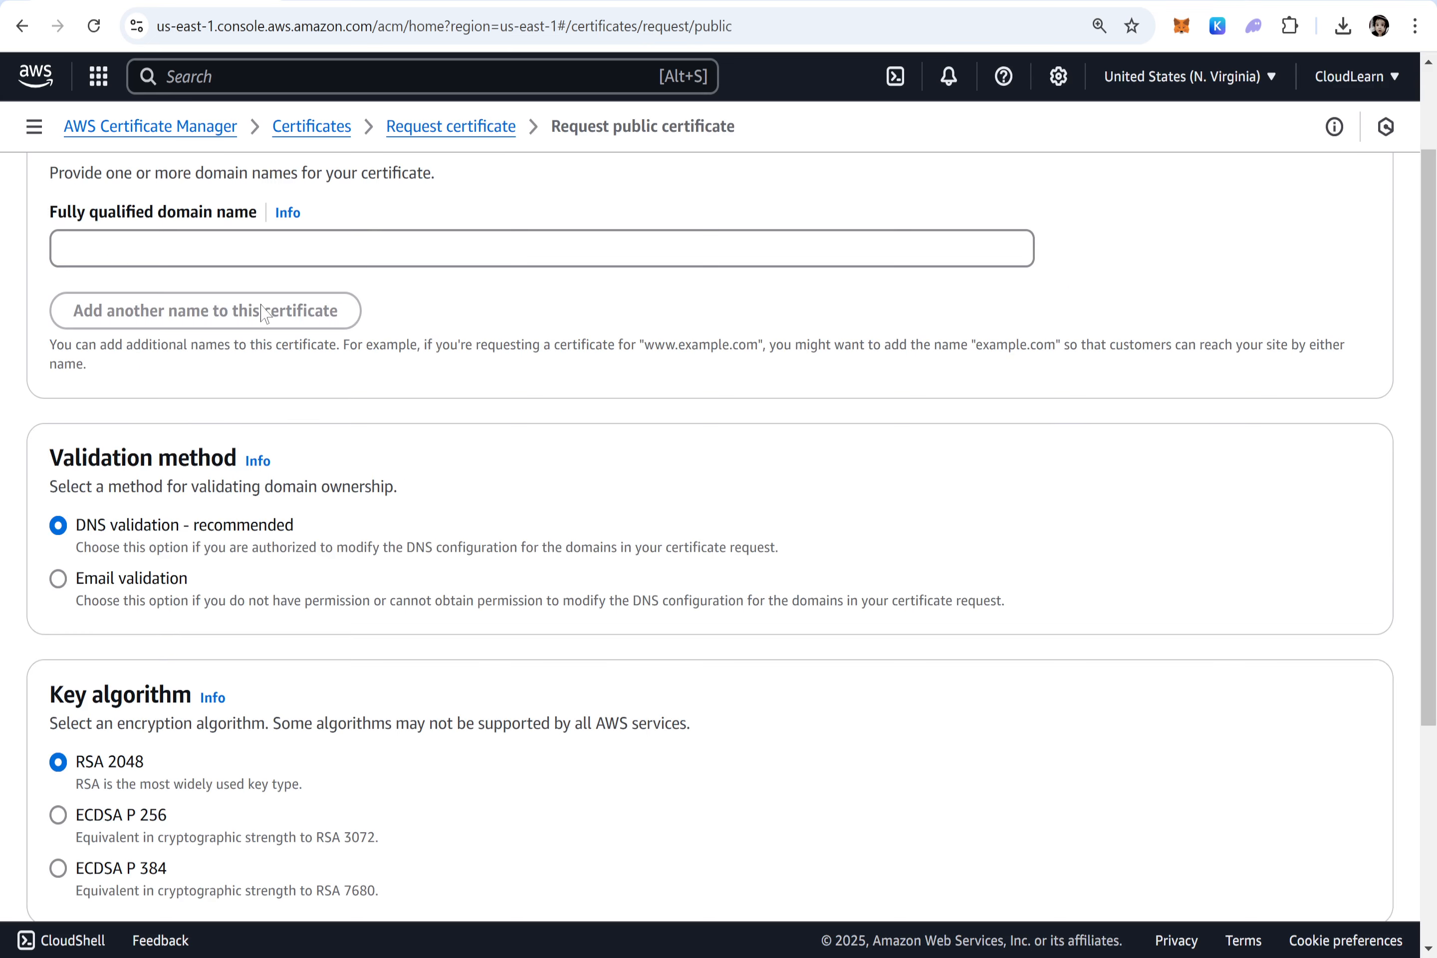
pyautogui.click(518, 249)
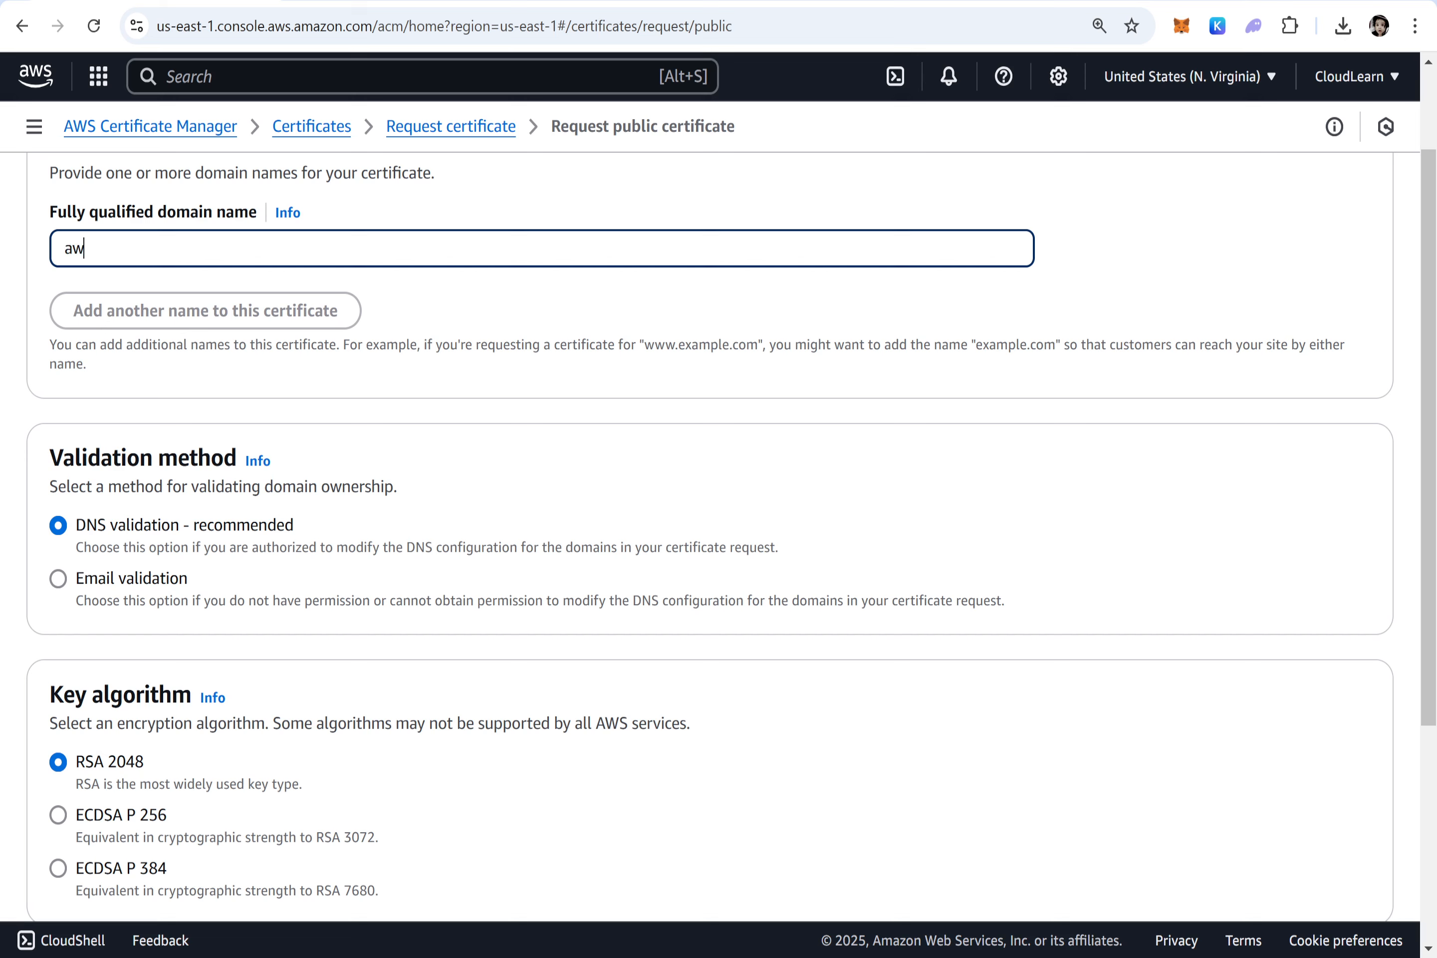
pyautogui.write('awsclasses.in')
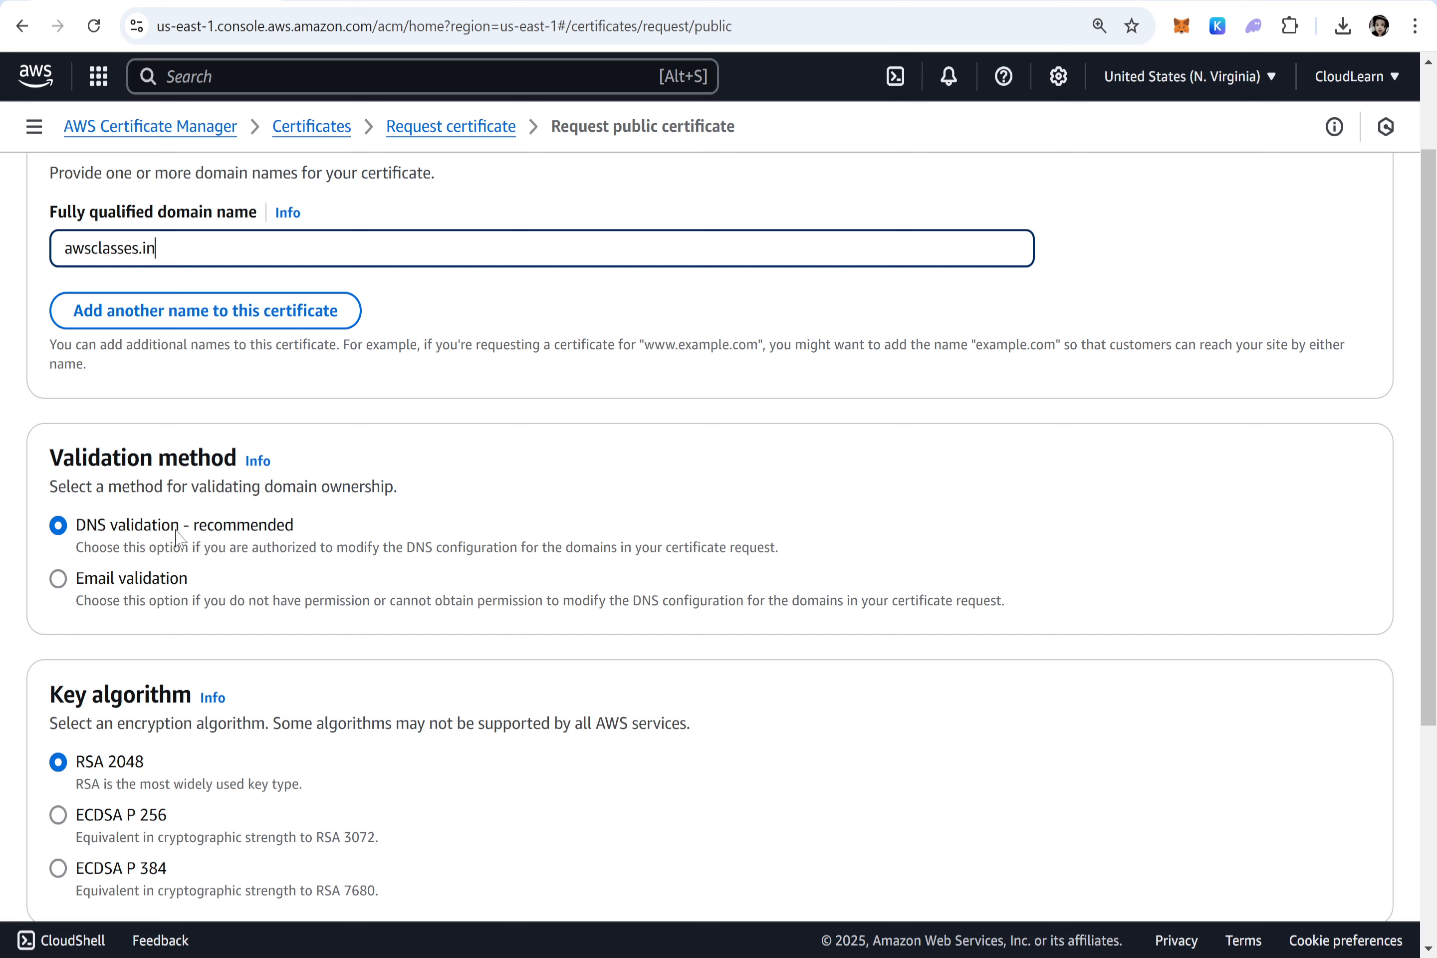
# Choose DNS validation as the validation method, keep the RSA 2048 key algorithm and submit the certificate request
pyautogui.moveTo(183, 526); pyautogui.dragTo(72, 530)
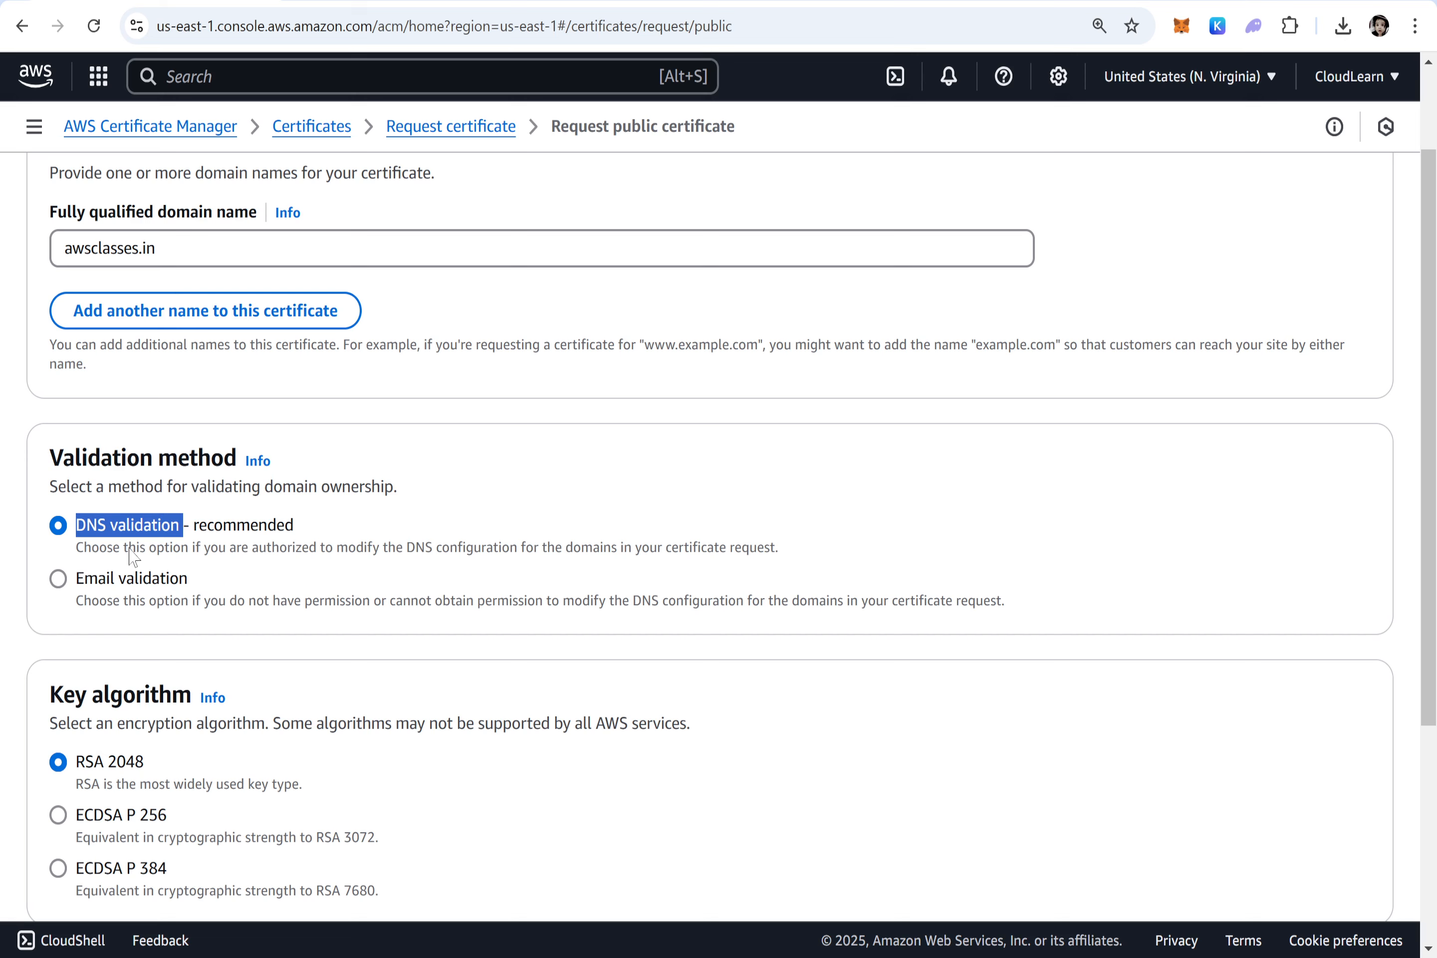
pyautogui.click(132, 578)
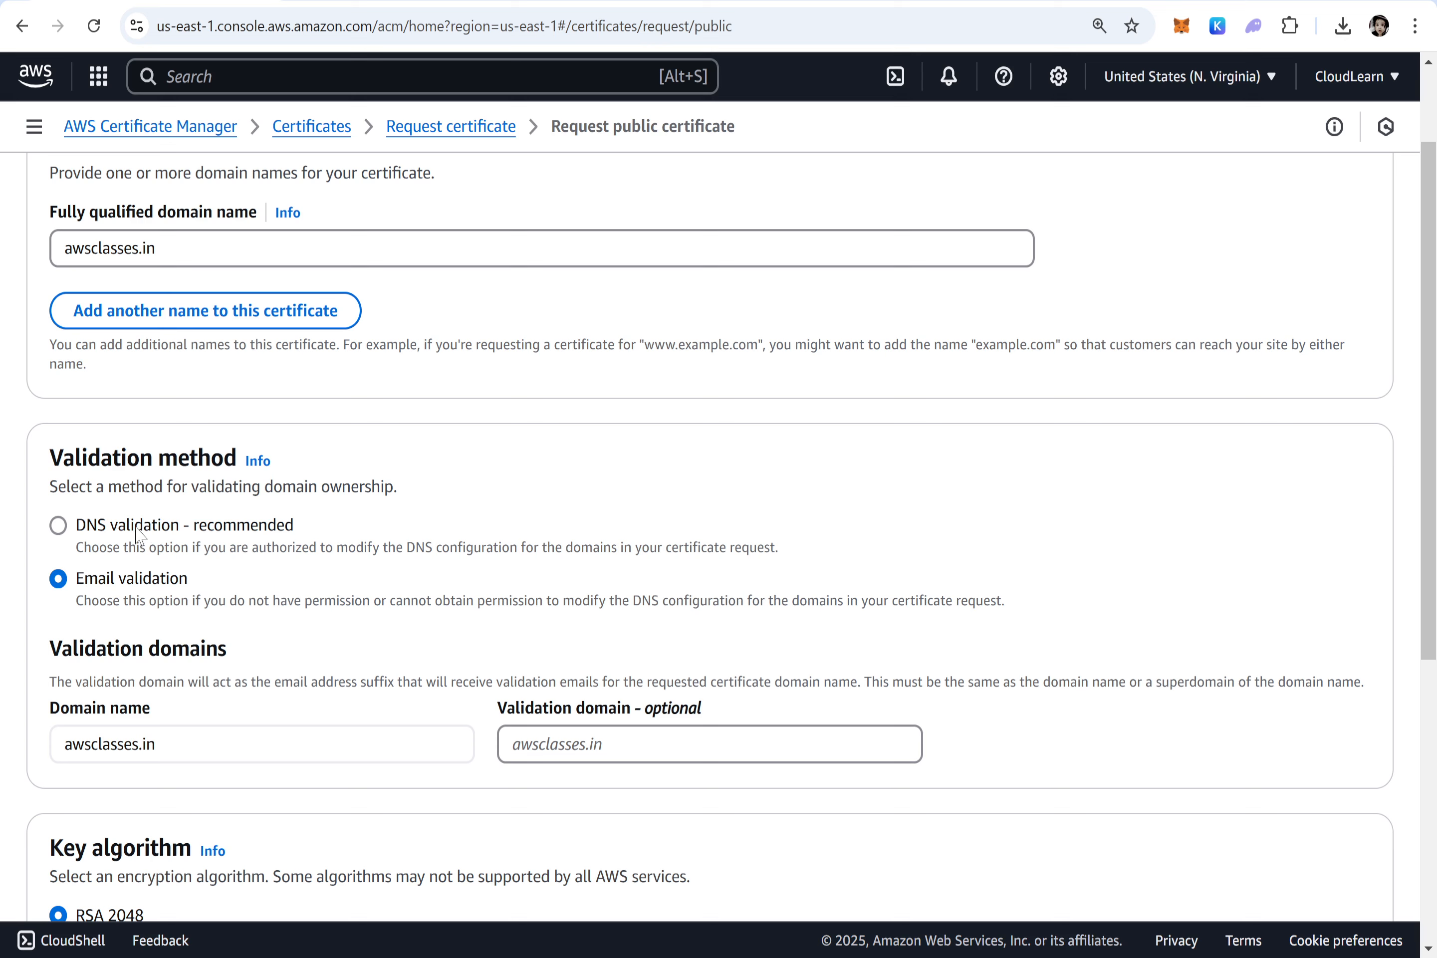
pyautogui.click(148, 525)
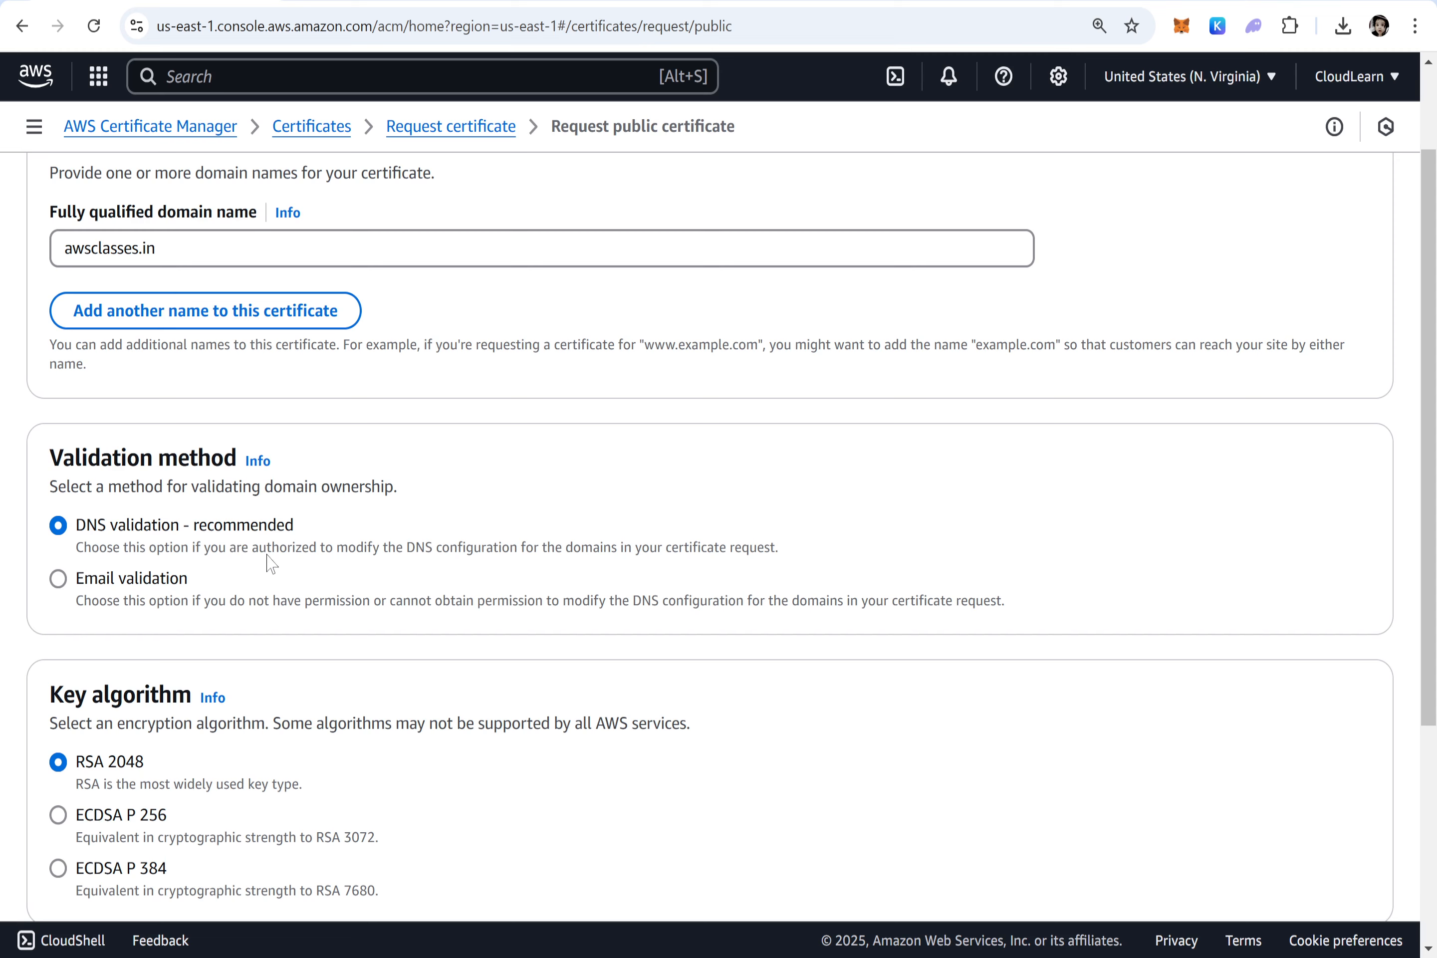
pyautogui.scroll(-5, 278, 571)
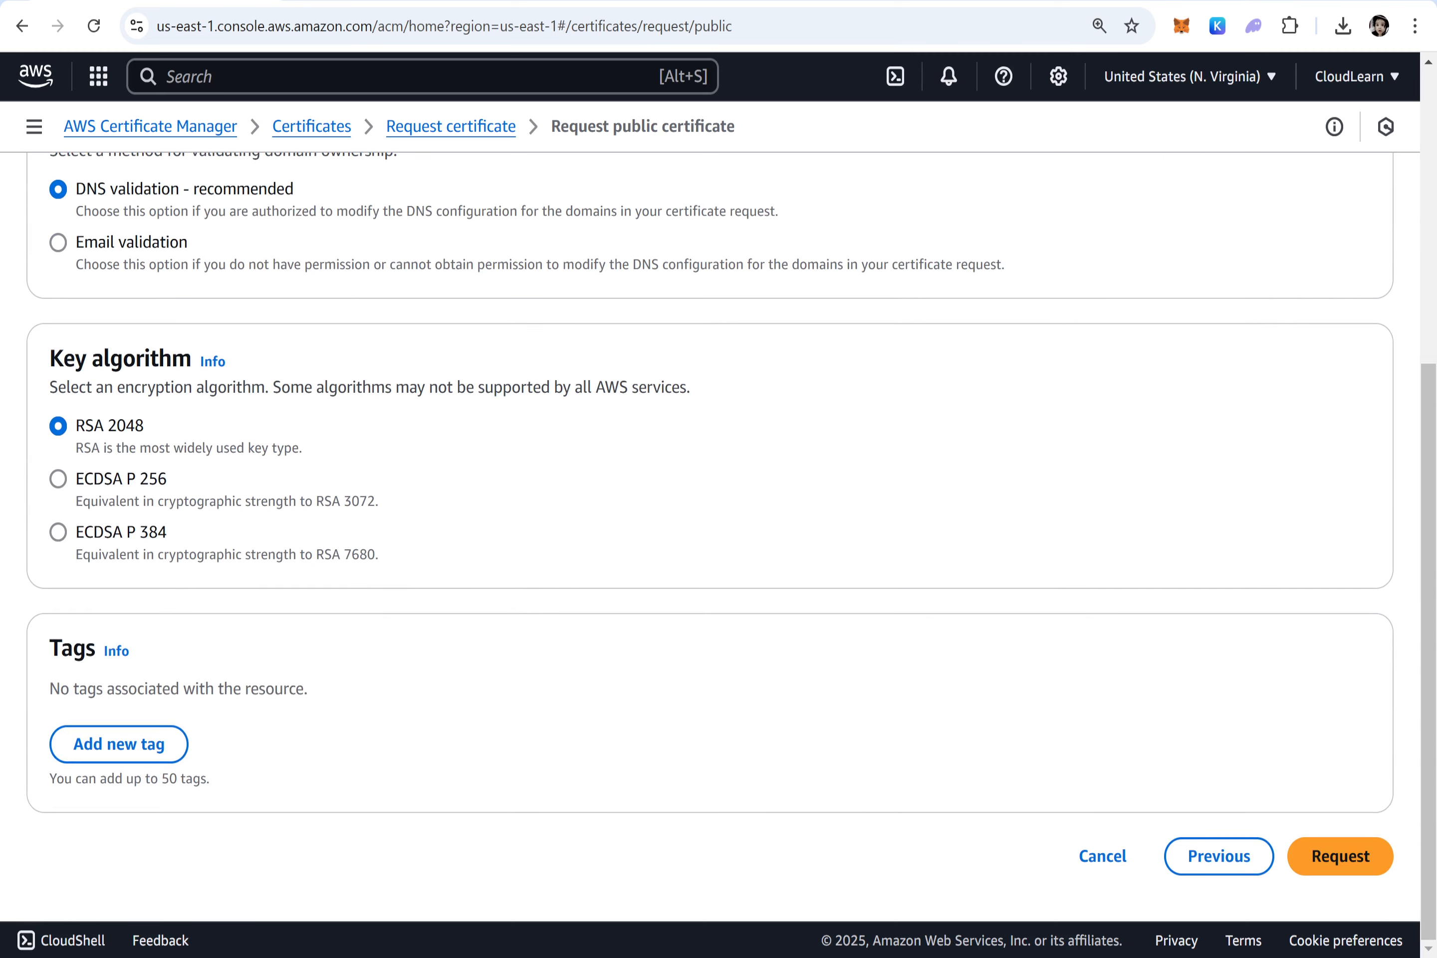
pyautogui.click(1349, 857)
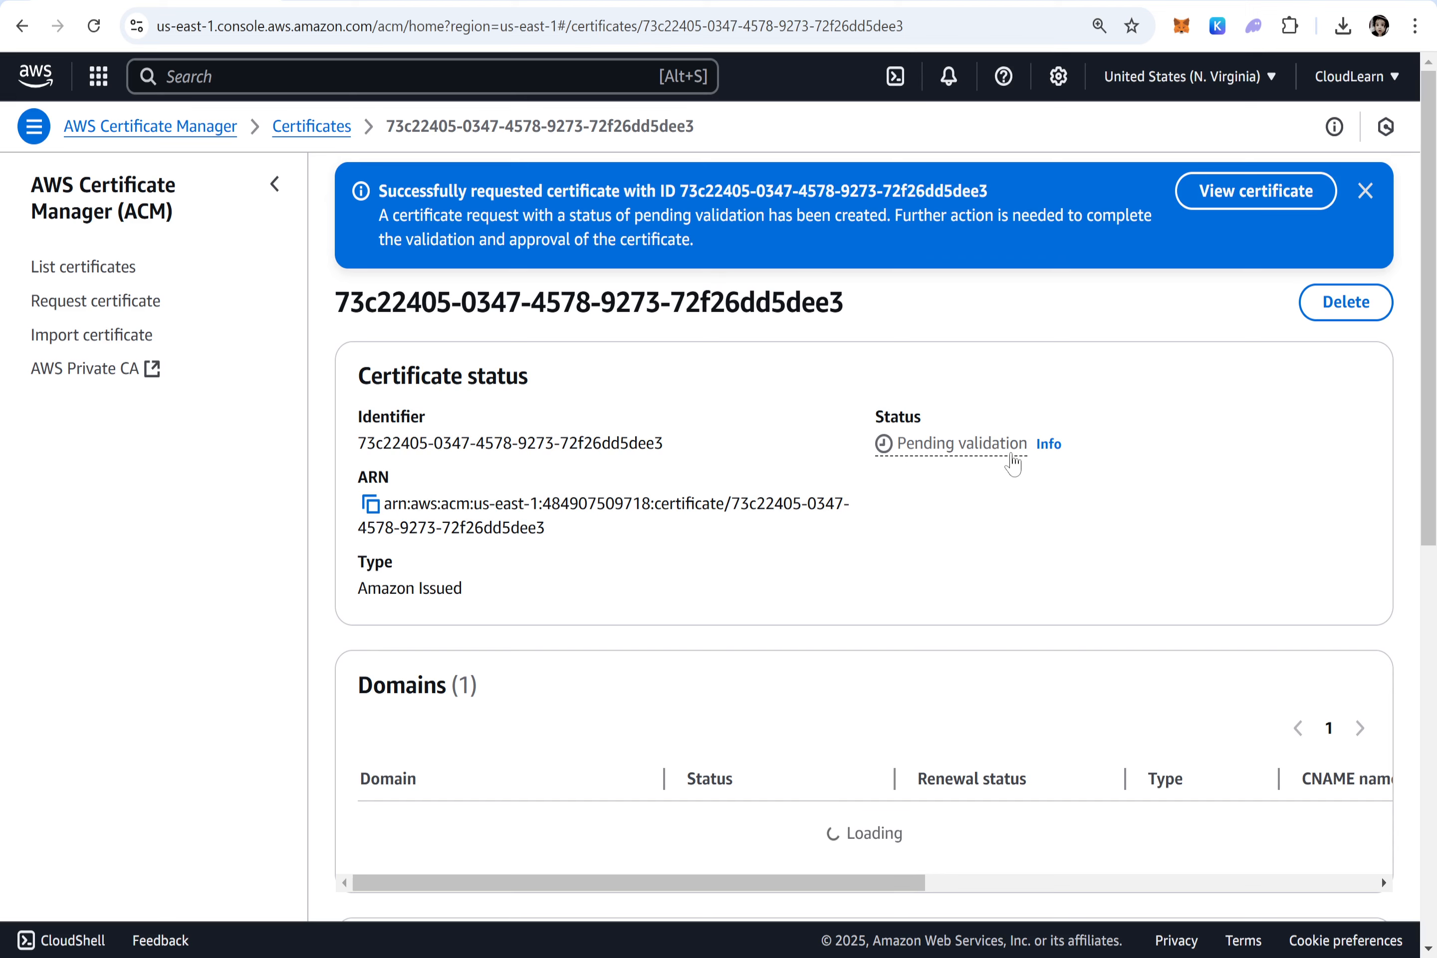
# Examine the new certificate's status and details, including the CNAME name and value for the awsclasses.in domain
pyautogui.scroll(-4, 763, 503)
pyautogui.scroll(2, 801, 433)
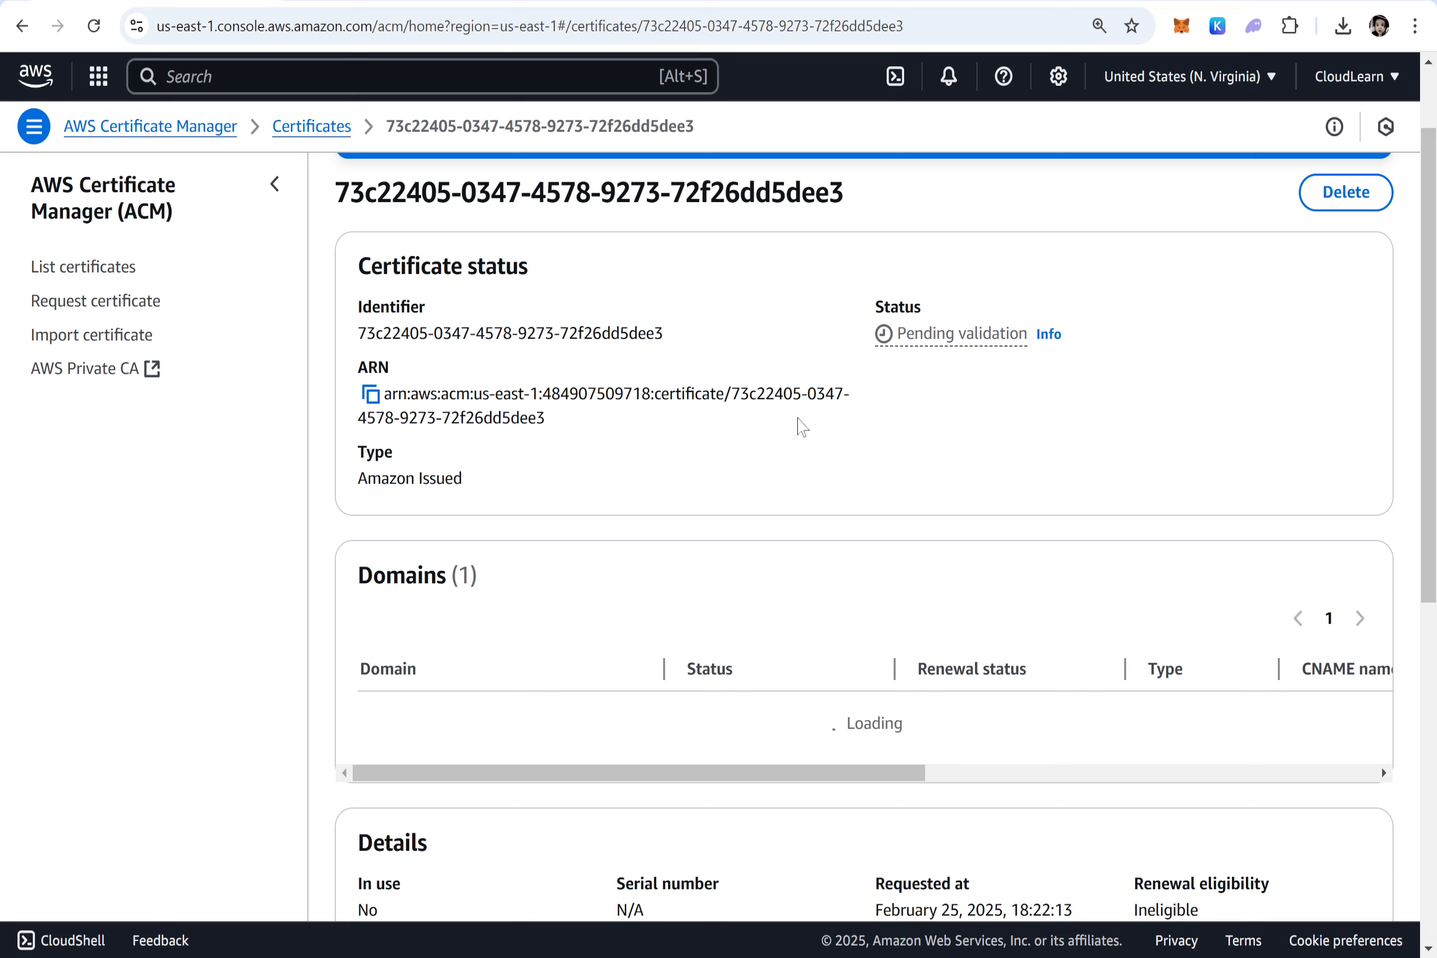
pyautogui.scroll(-6, 832, 438)
pyautogui.scroll(-4, 836, 438)
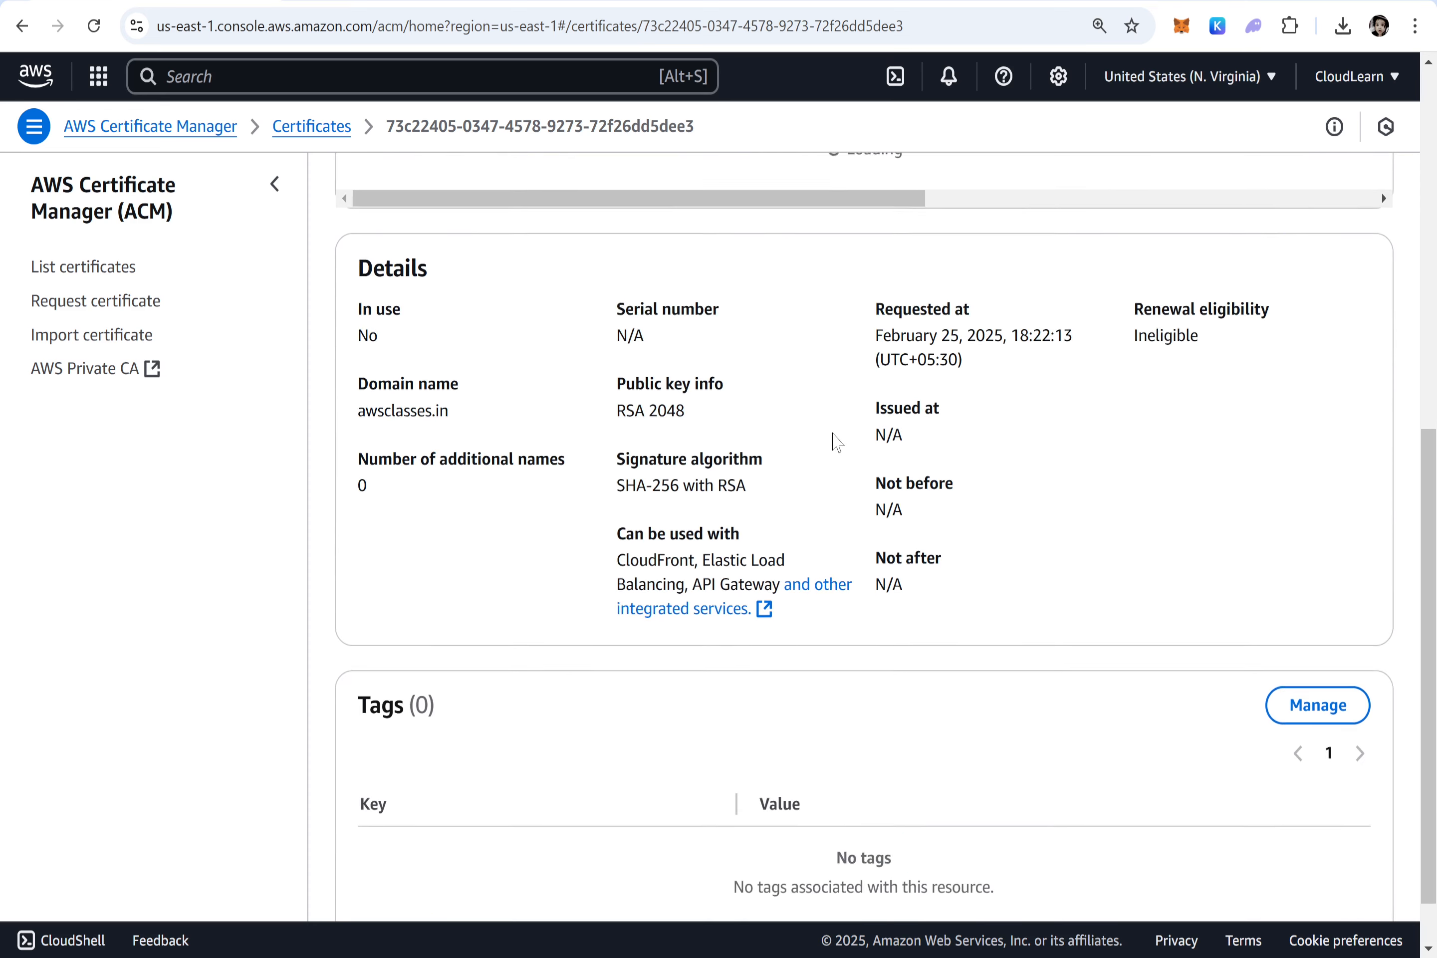
pyautogui.scroll(4, 836, 440)
pyautogui.scroll(-2, 836, 442)
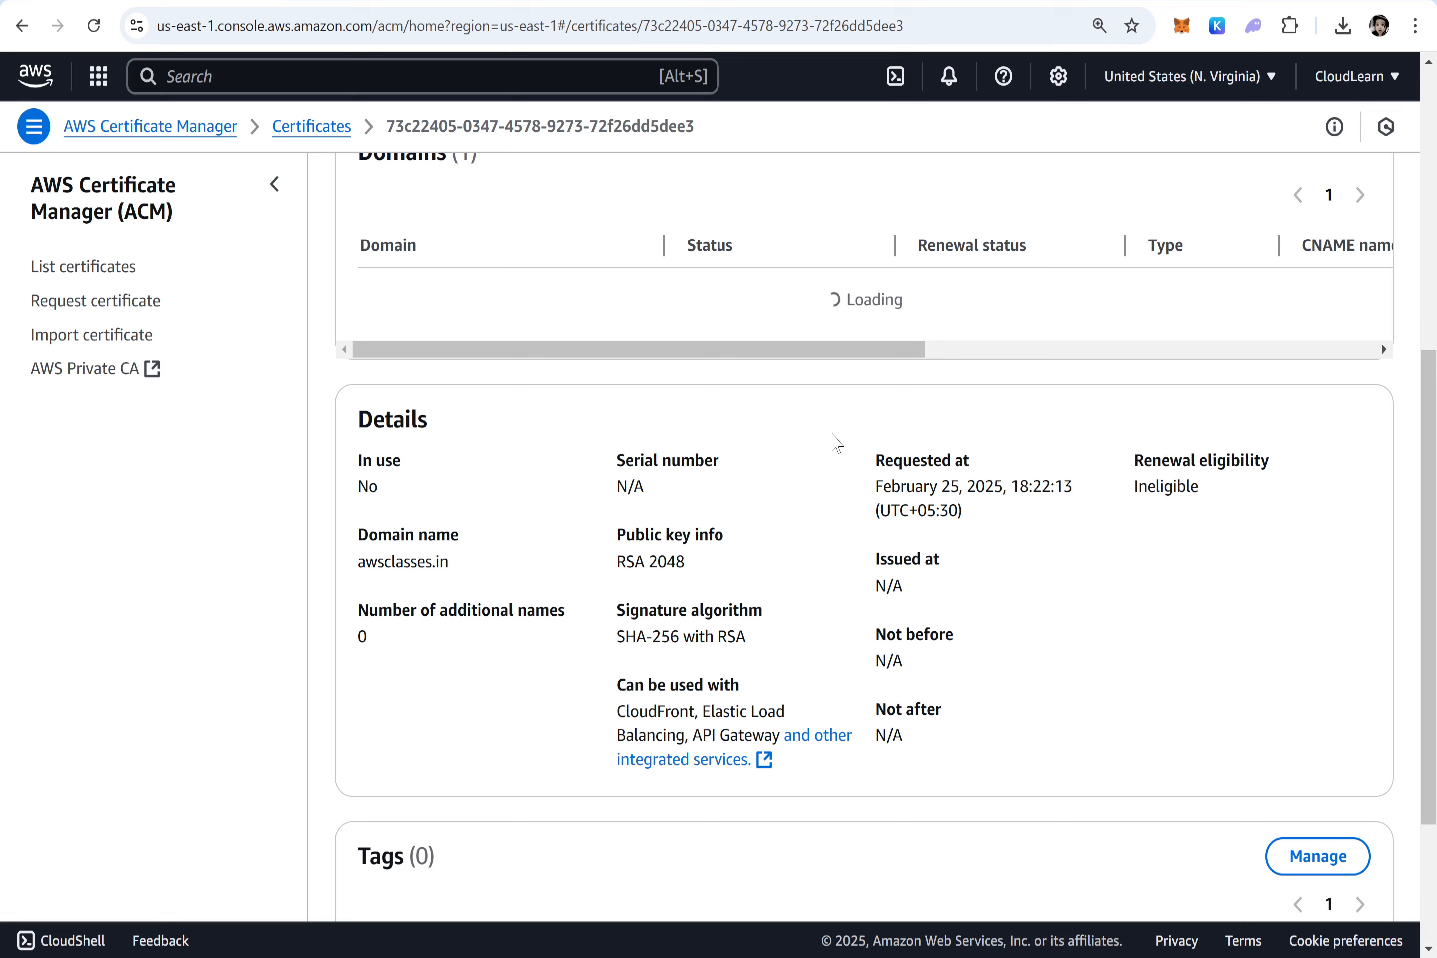
pyautogui.scroll(10, 835, 442)
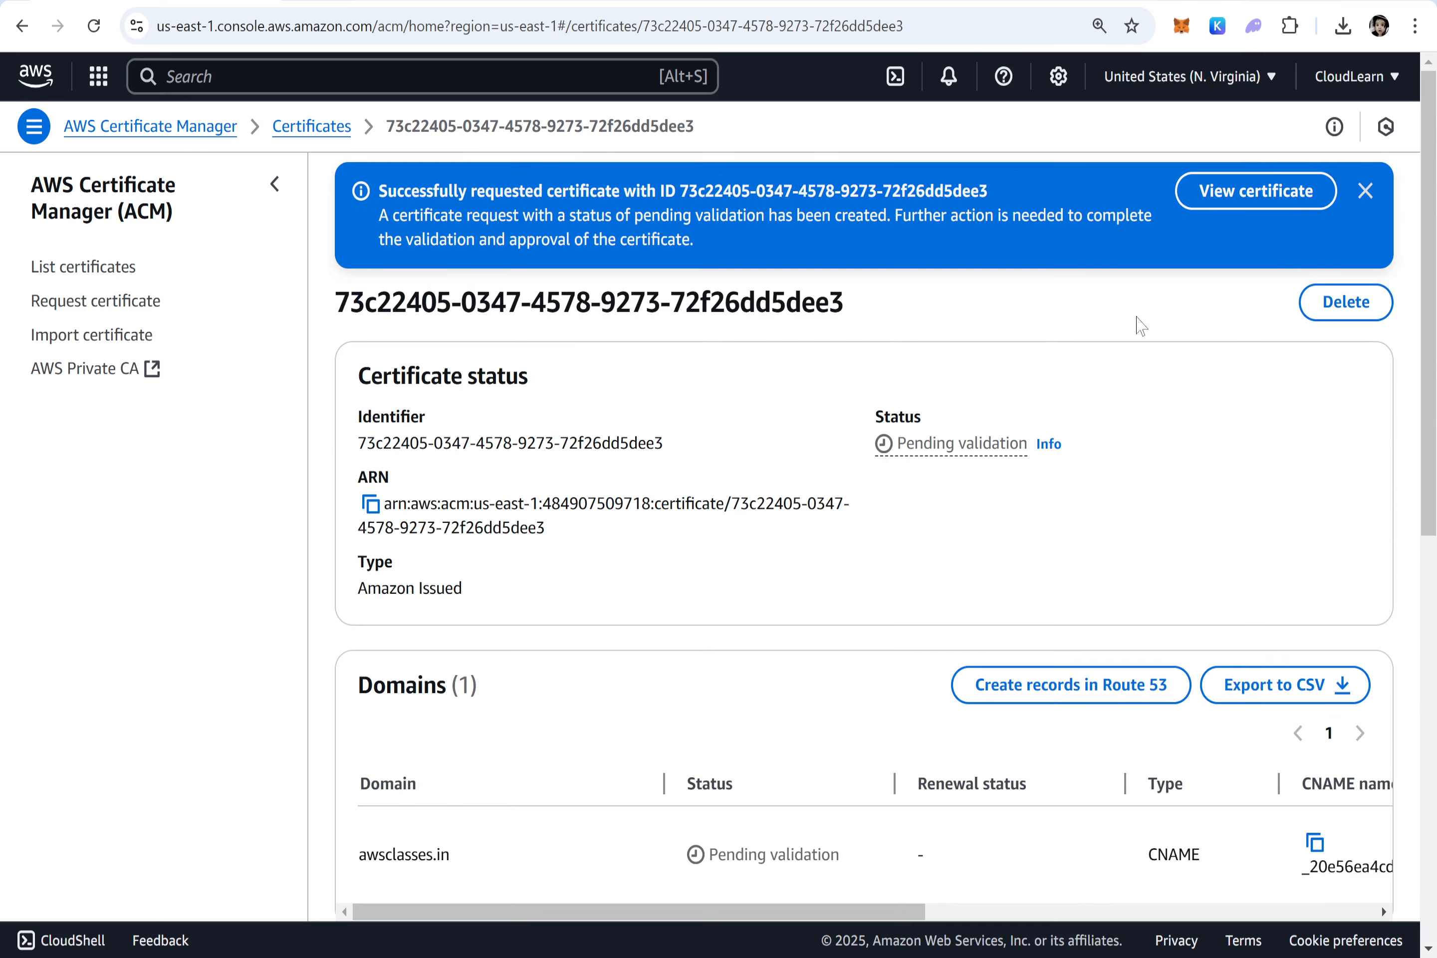
pyautogui.scroll(-3, 657, 504)
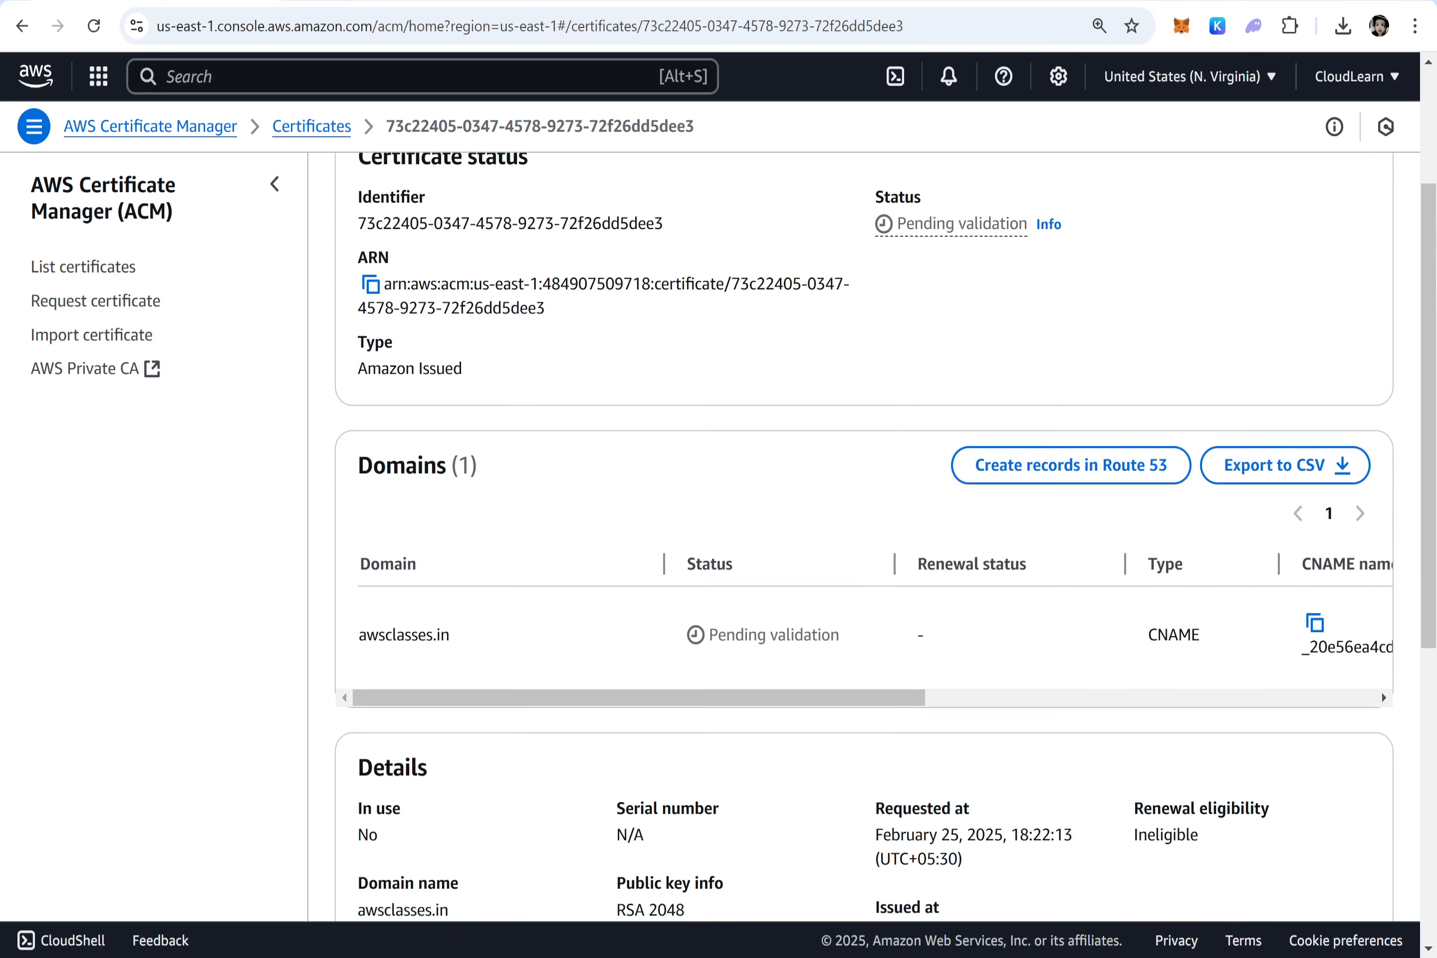
pyautogui.moveTo(1028, 733); pyautogui.dragTo(1103, 732)
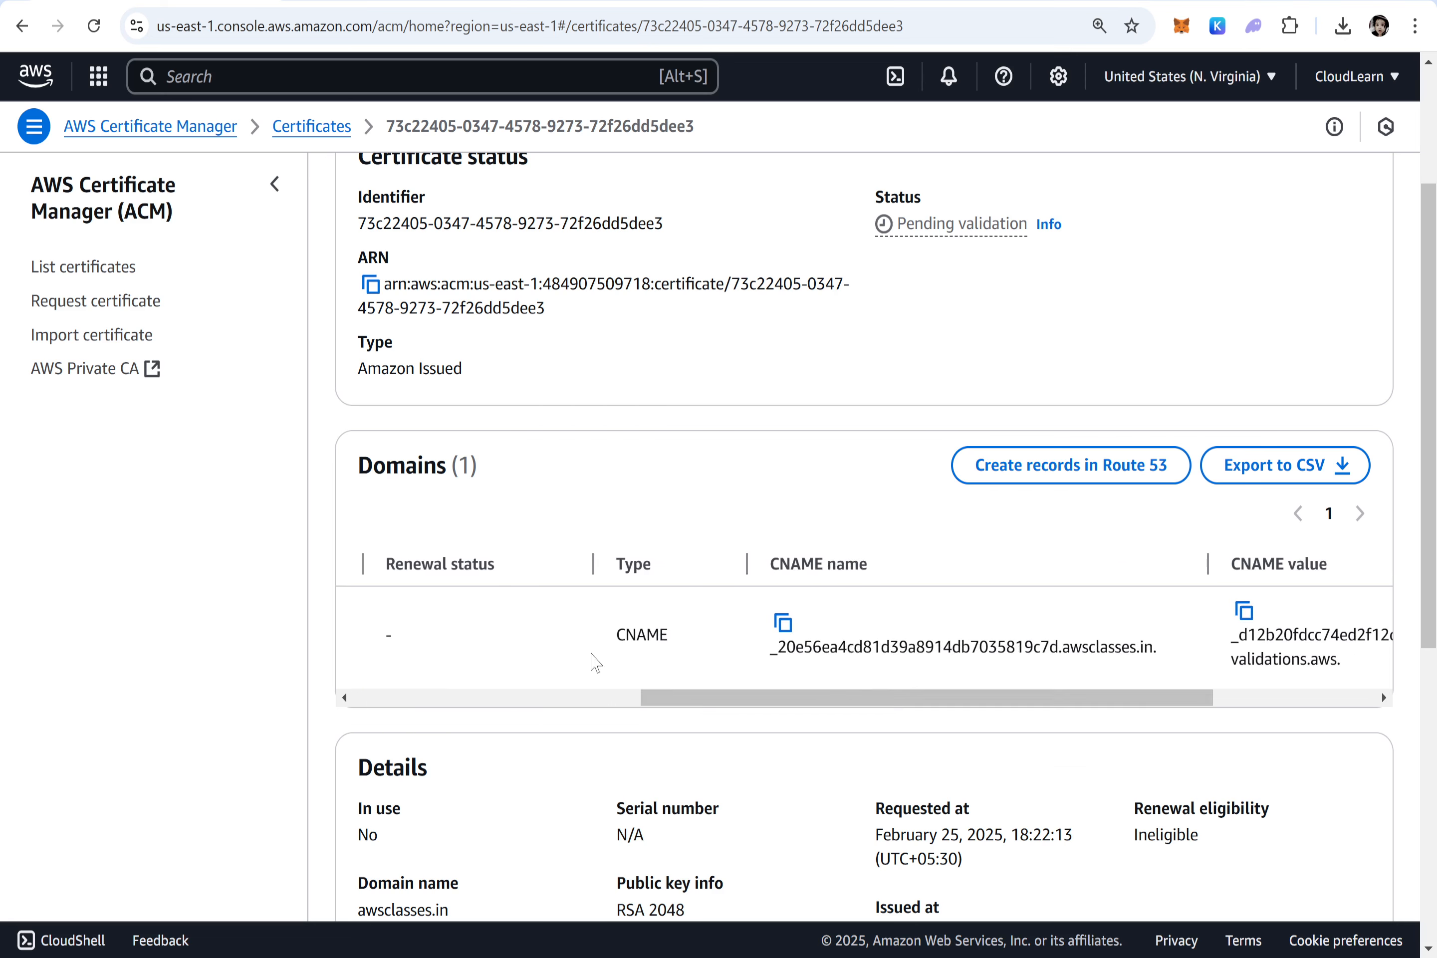
pyautogui.moveTo(777, 700); pyautogui.dragTo(863, 706)
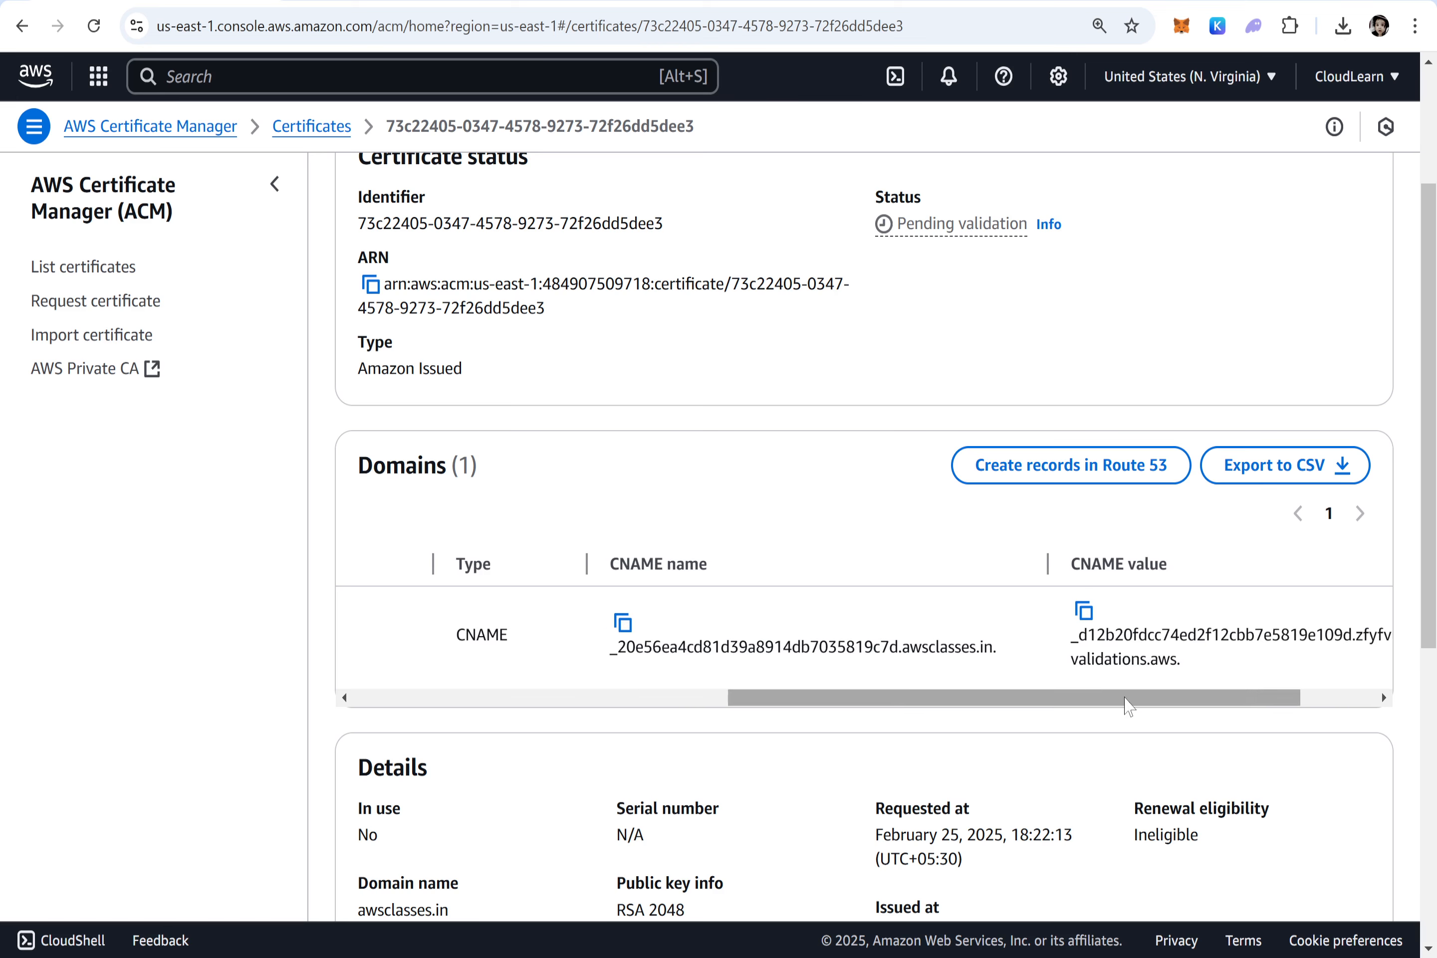
pyautogui.moveTo(1128, 704); pyautogui.dragTo(622, 708)
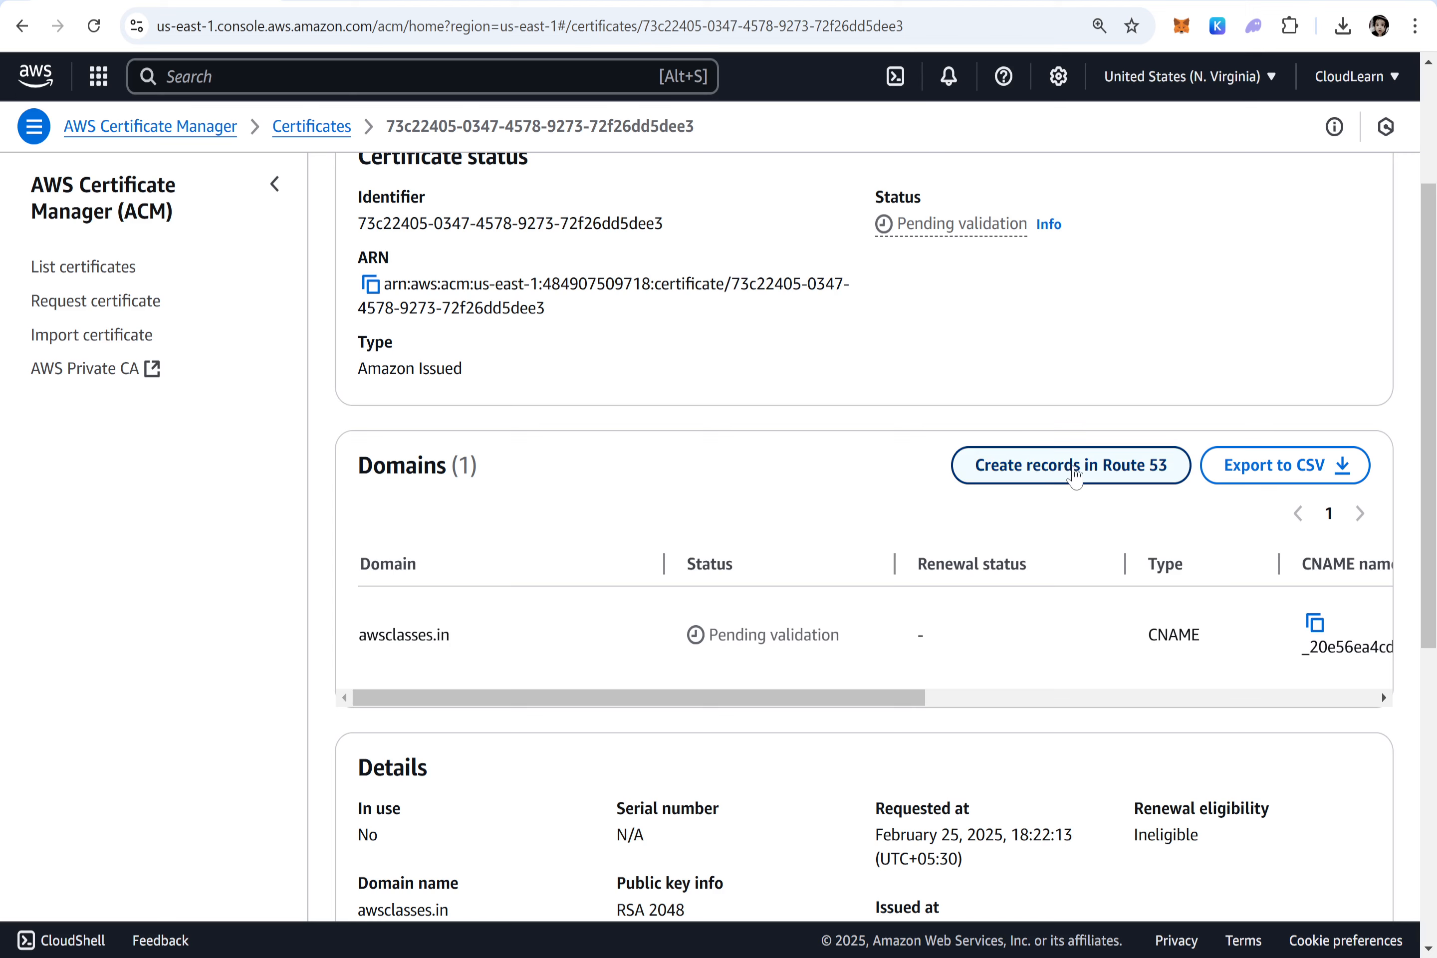
# Create the awsclasses.in validation DNS records in Route 53 from the certificate and dismiss the notifications
pyautogui.click(1078, 474)
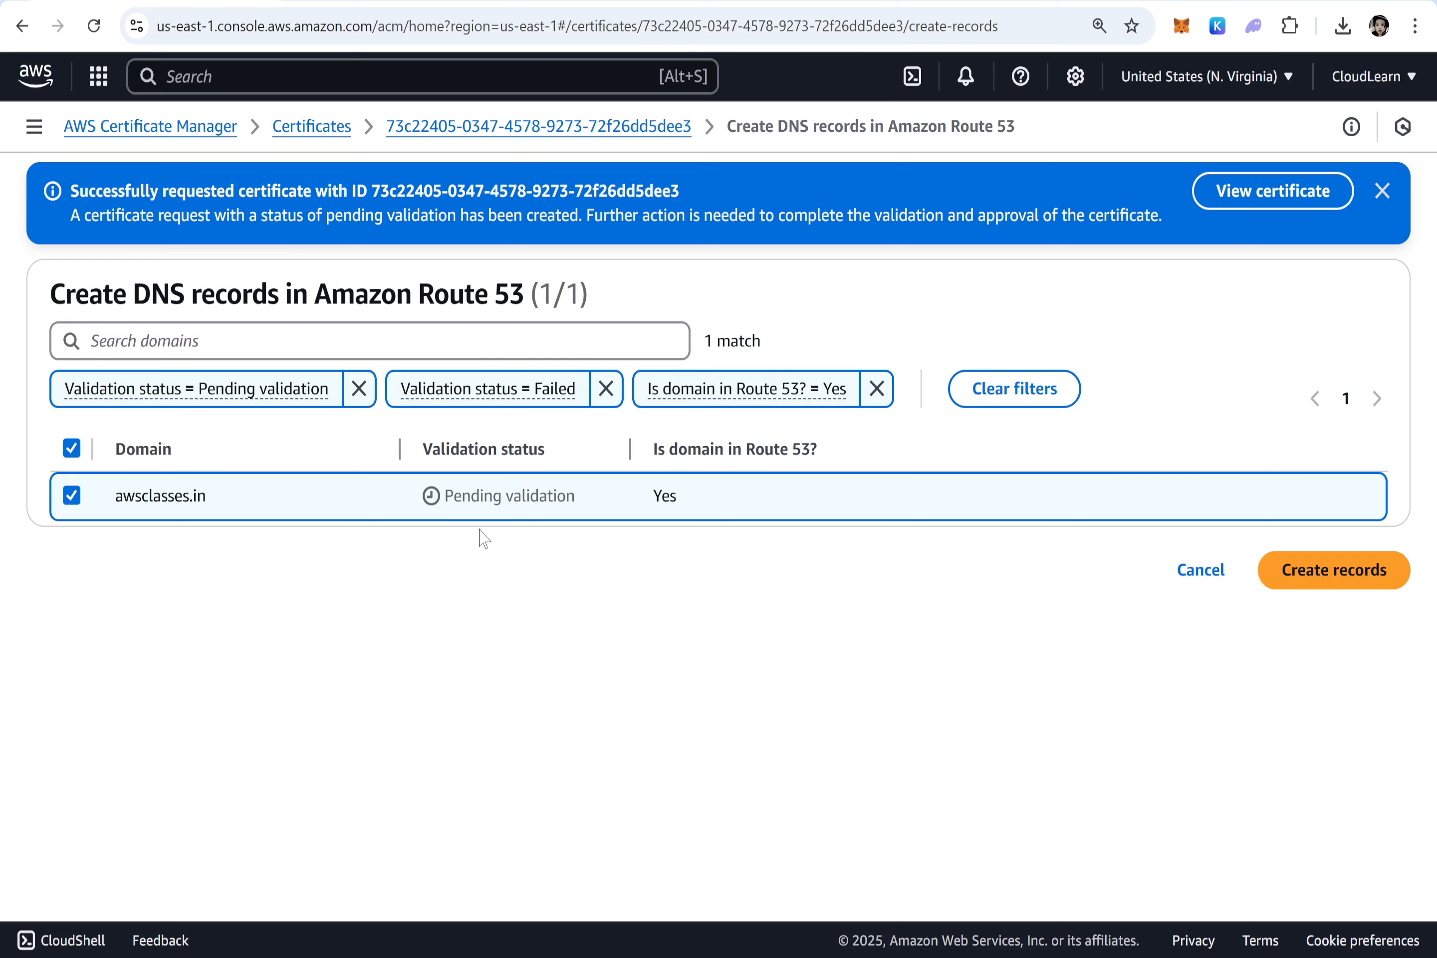
pyautogui.click(1334, 570)
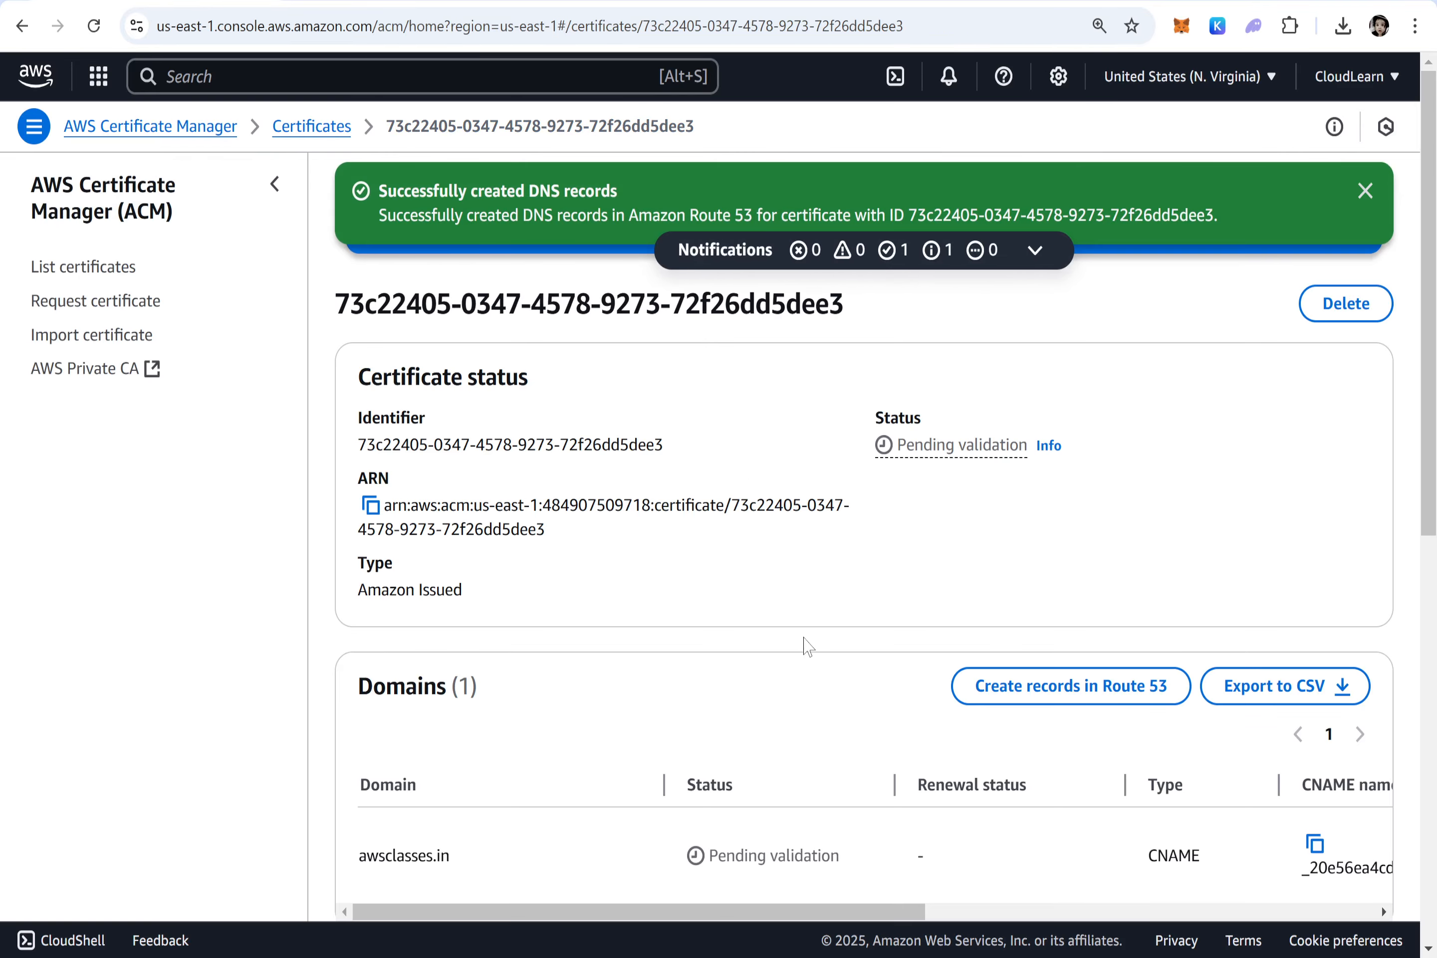
pyautogui.scroll(-3, 824, 676)
pyautogui.scroll(3, 872, 621)
pyautogui.click(1365, 192)
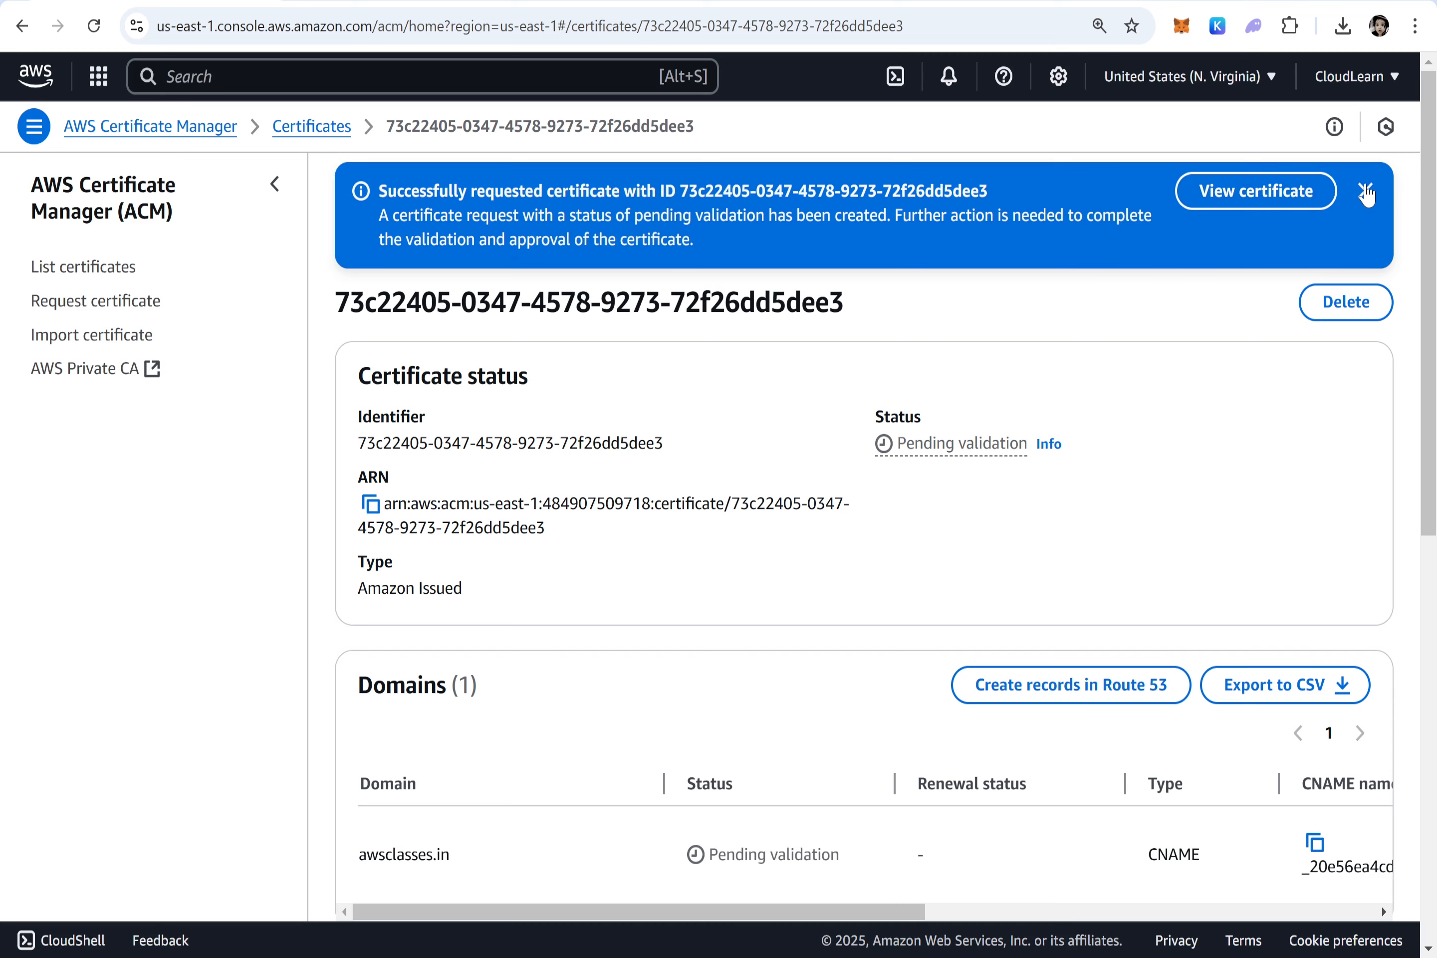
pyautogui.click(1365, 191)
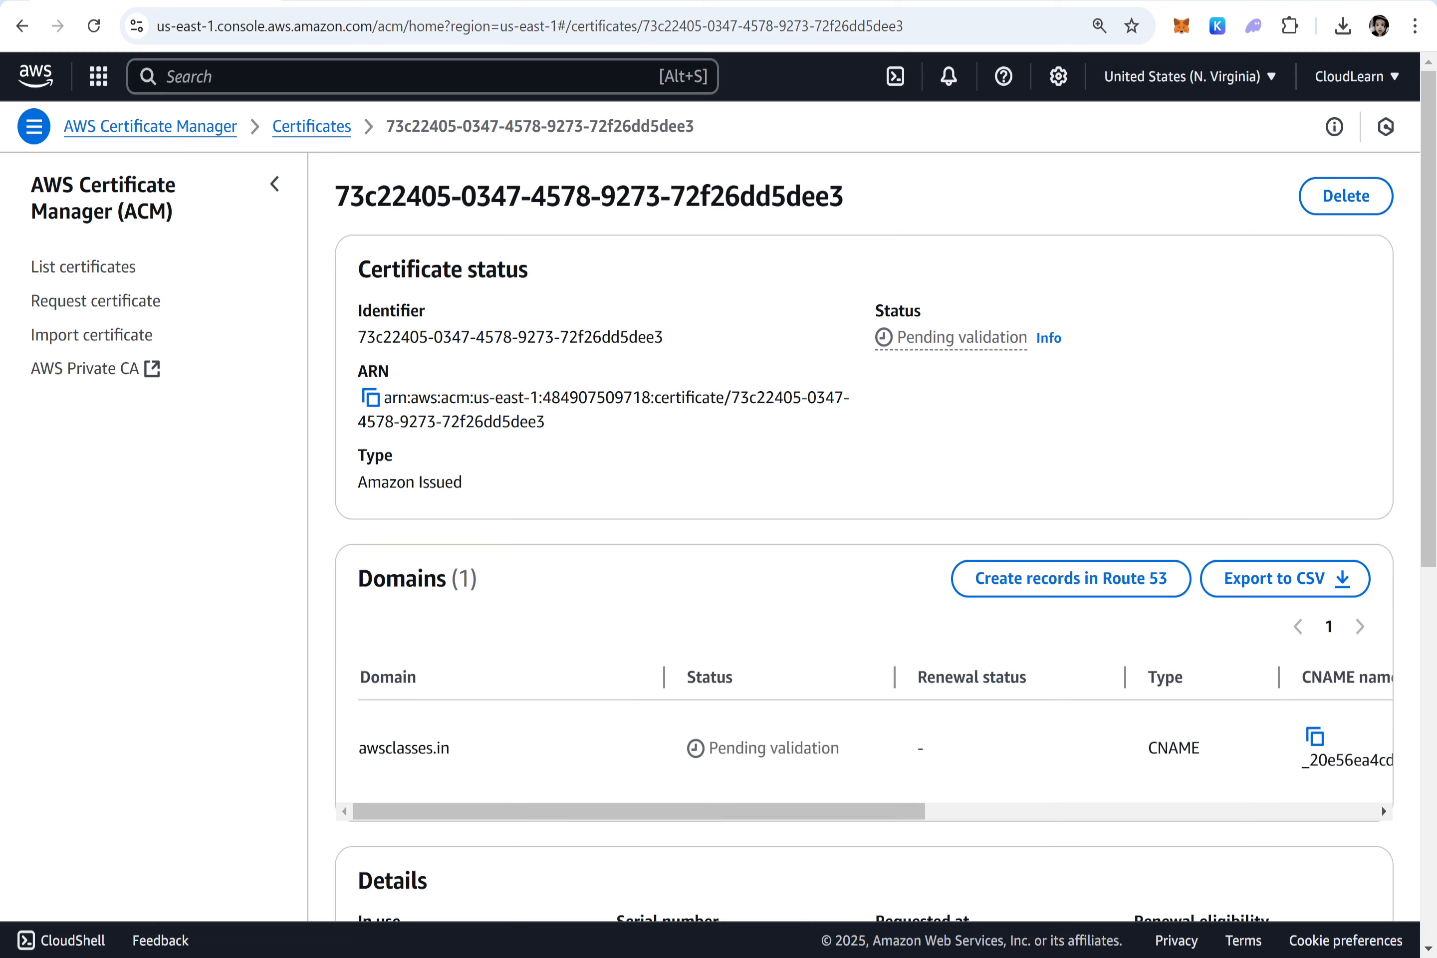
# Review the certificate's details and check the awsclasses.in entry in the list of certificates
pyautogui.scroll(-4, 1018, 710)
pyautogui.scroll(-5, 963, 699)
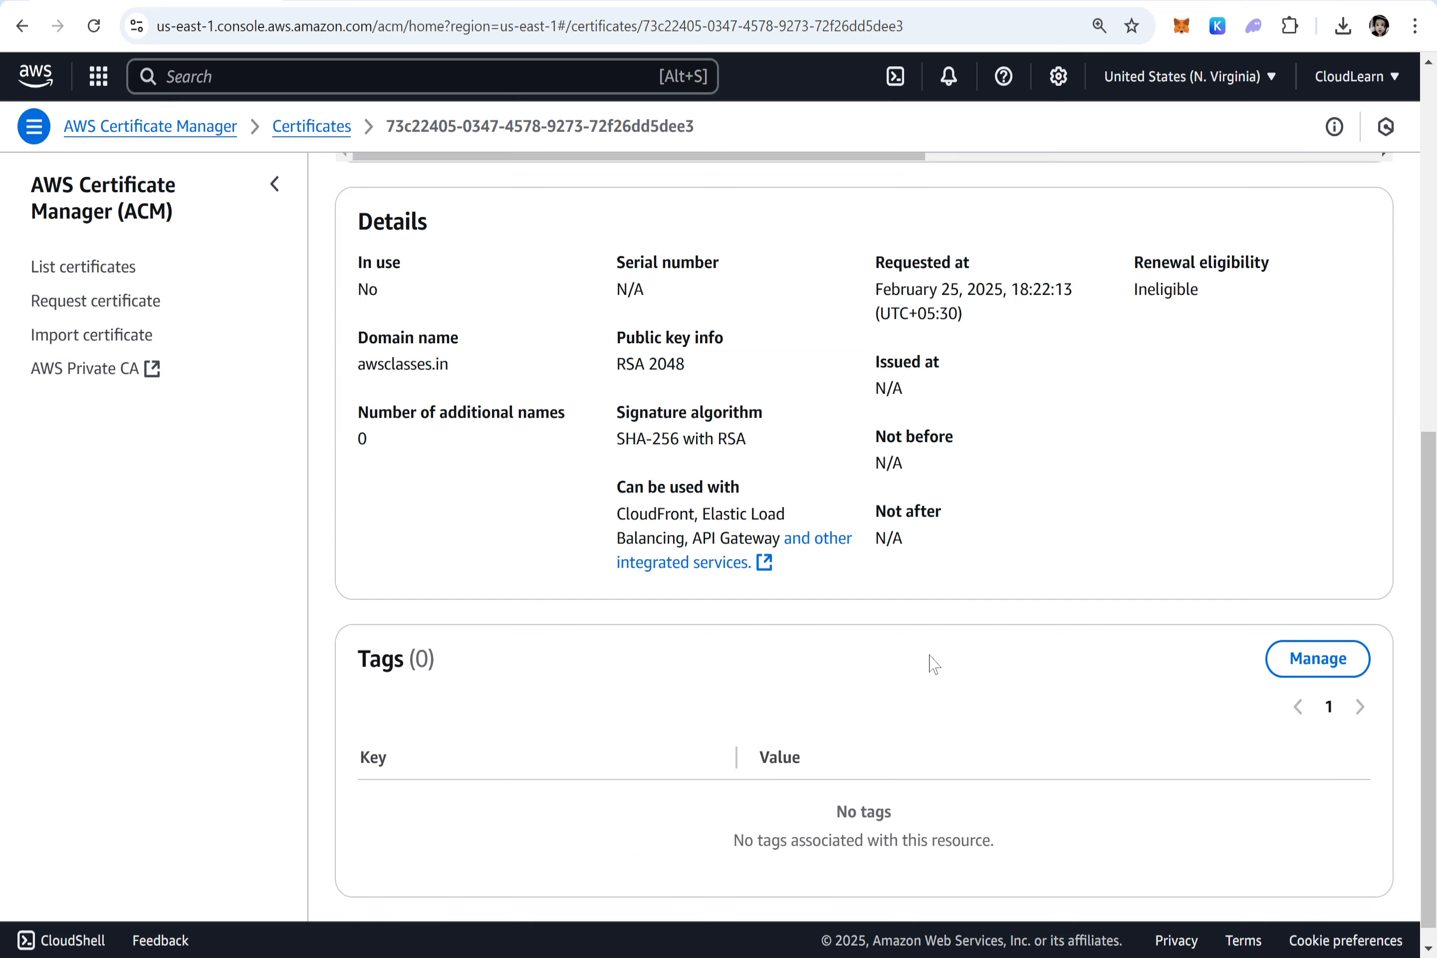
pyautogui.scroll(8, 930, 663)
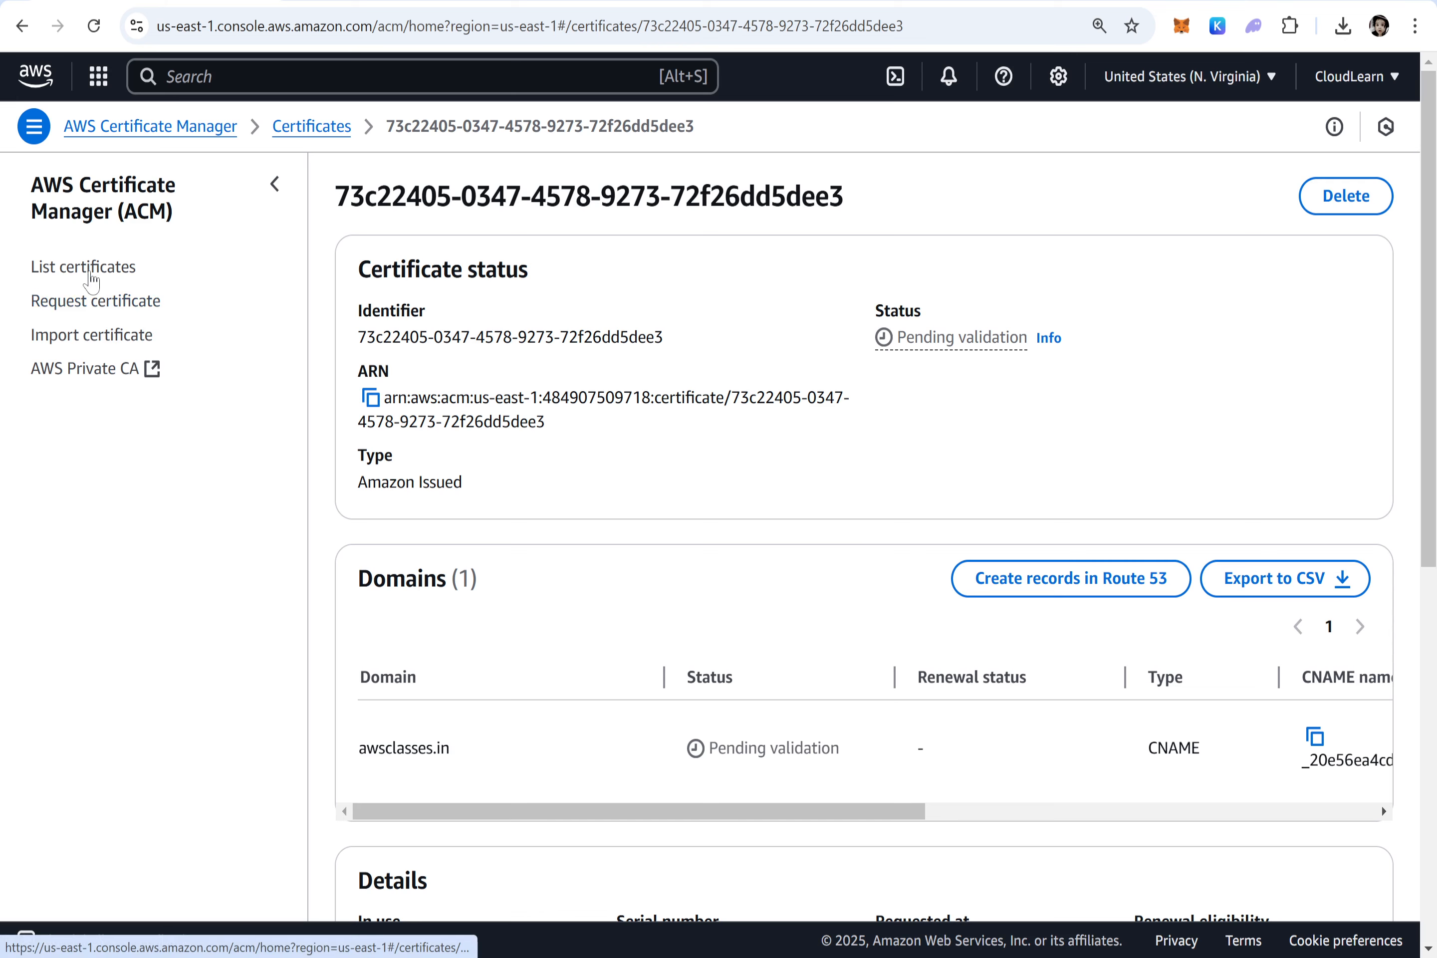
pyautogui.click(86, 267)
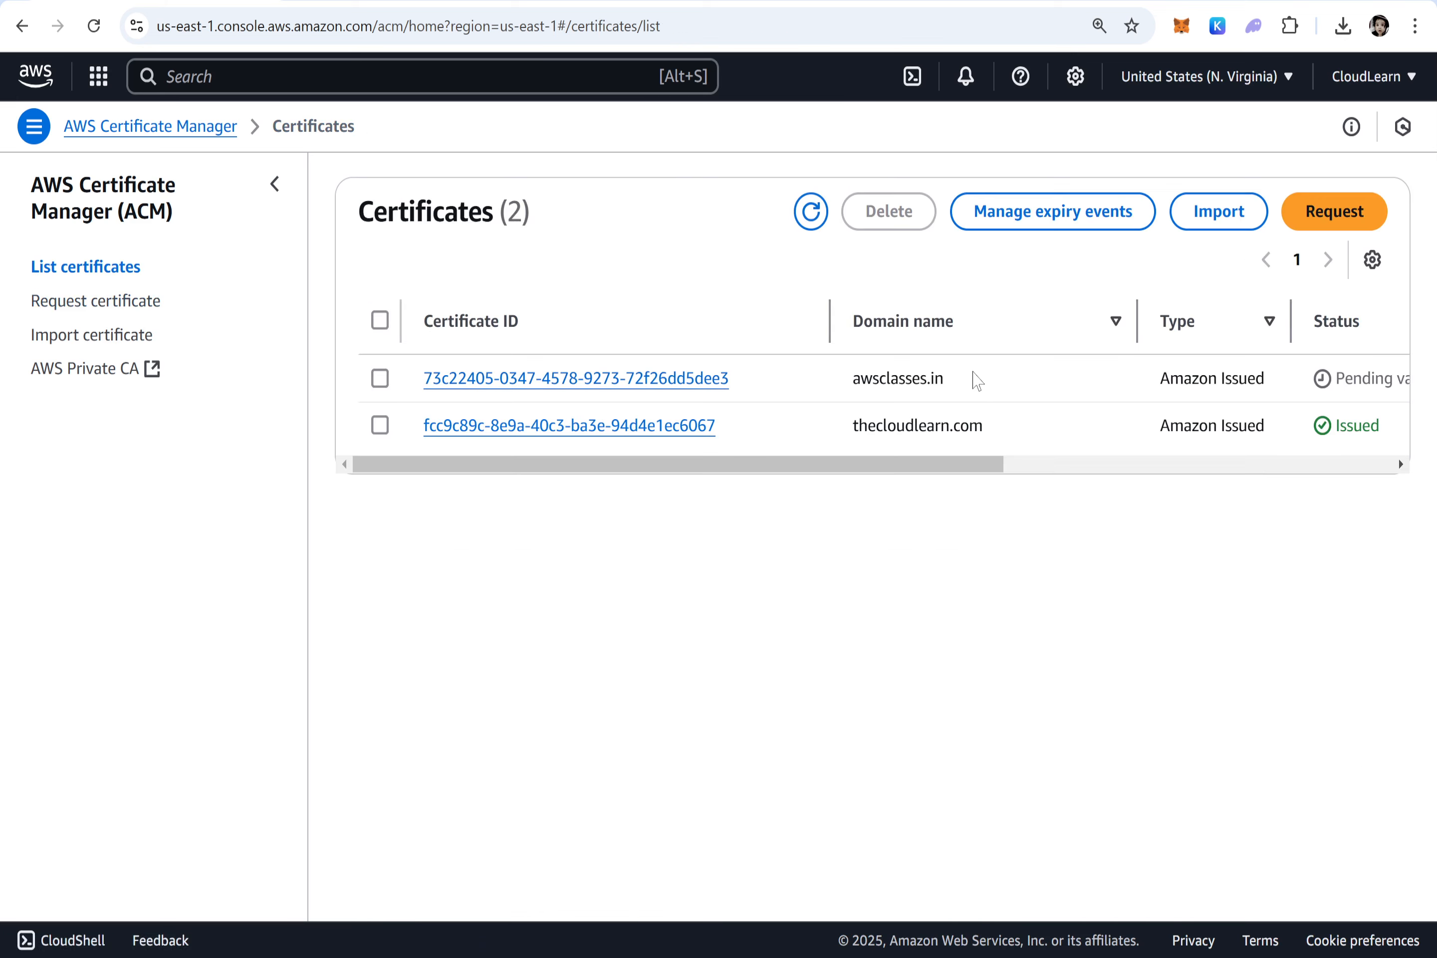
pyautogui.moveTo(972, 378); pyautogui.dragTo(835, 384)
pyautogui.moveTo(741, 472); pyautogui.dragTo(665, 482)
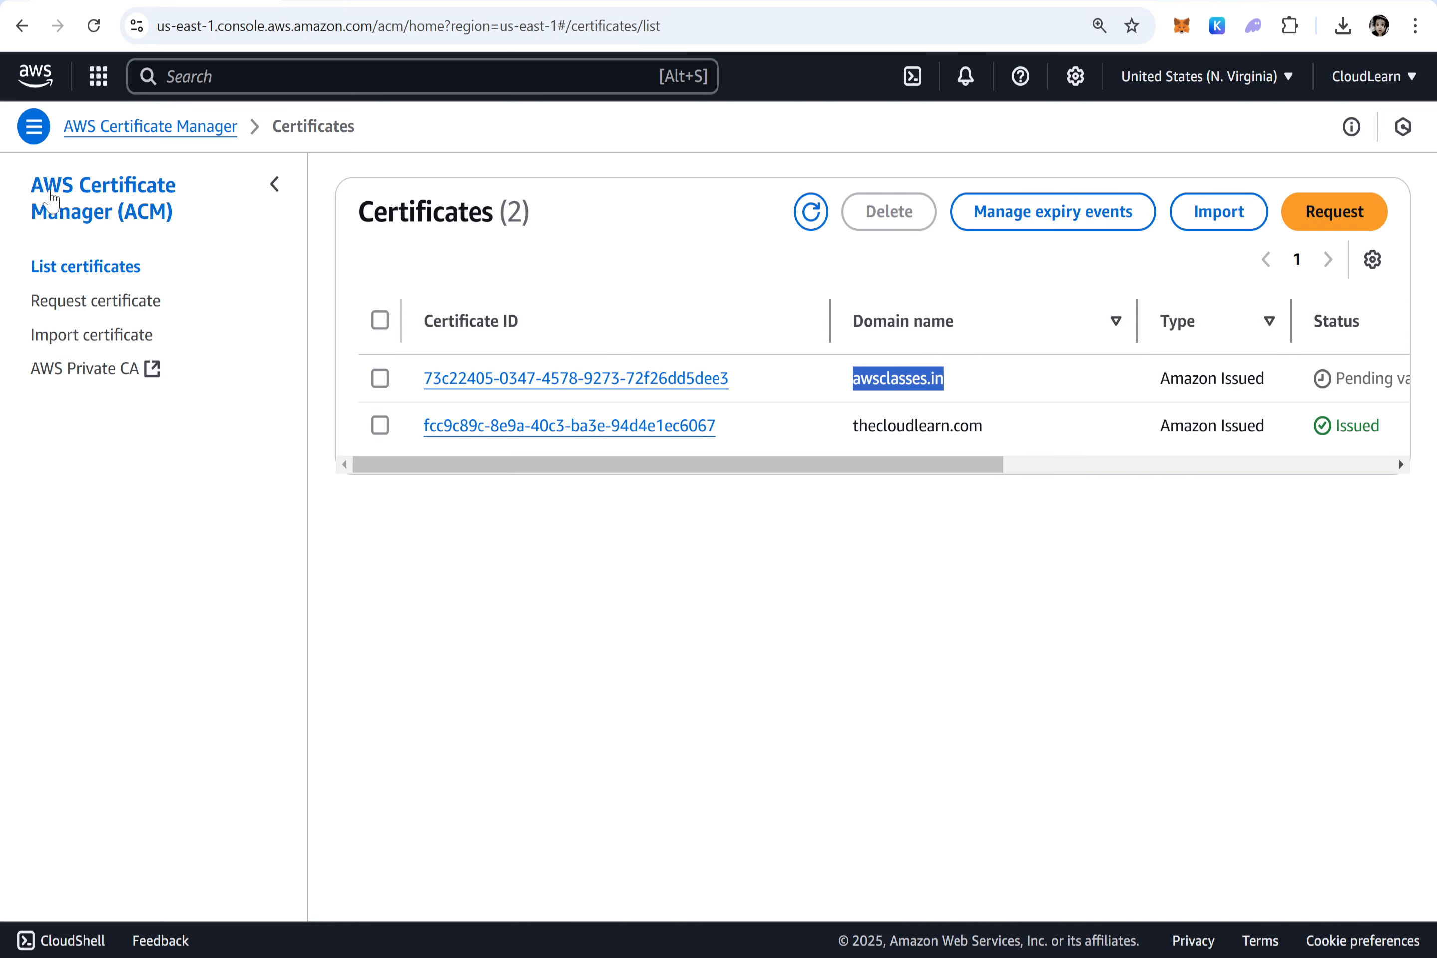
pyautogui.hotkey('alt', 'Tab')
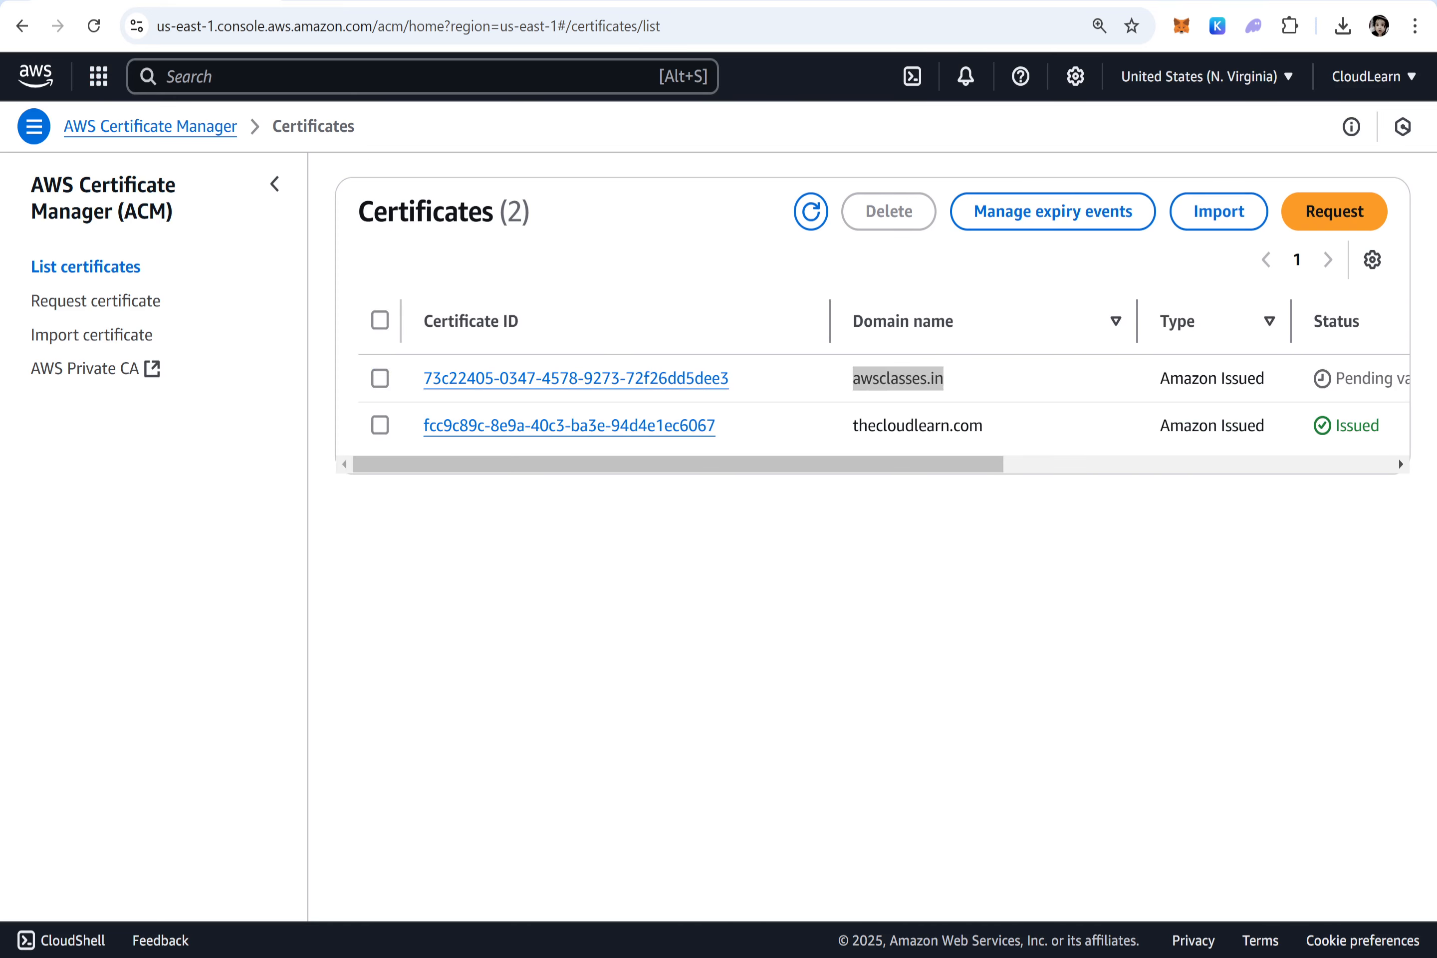
# Check the S3 bucket and static website hosting step in the notes, and open the S3 service in the AWS console
pyautogui.moveTo(783, 390); pyautogui.dragTo(60, 393)
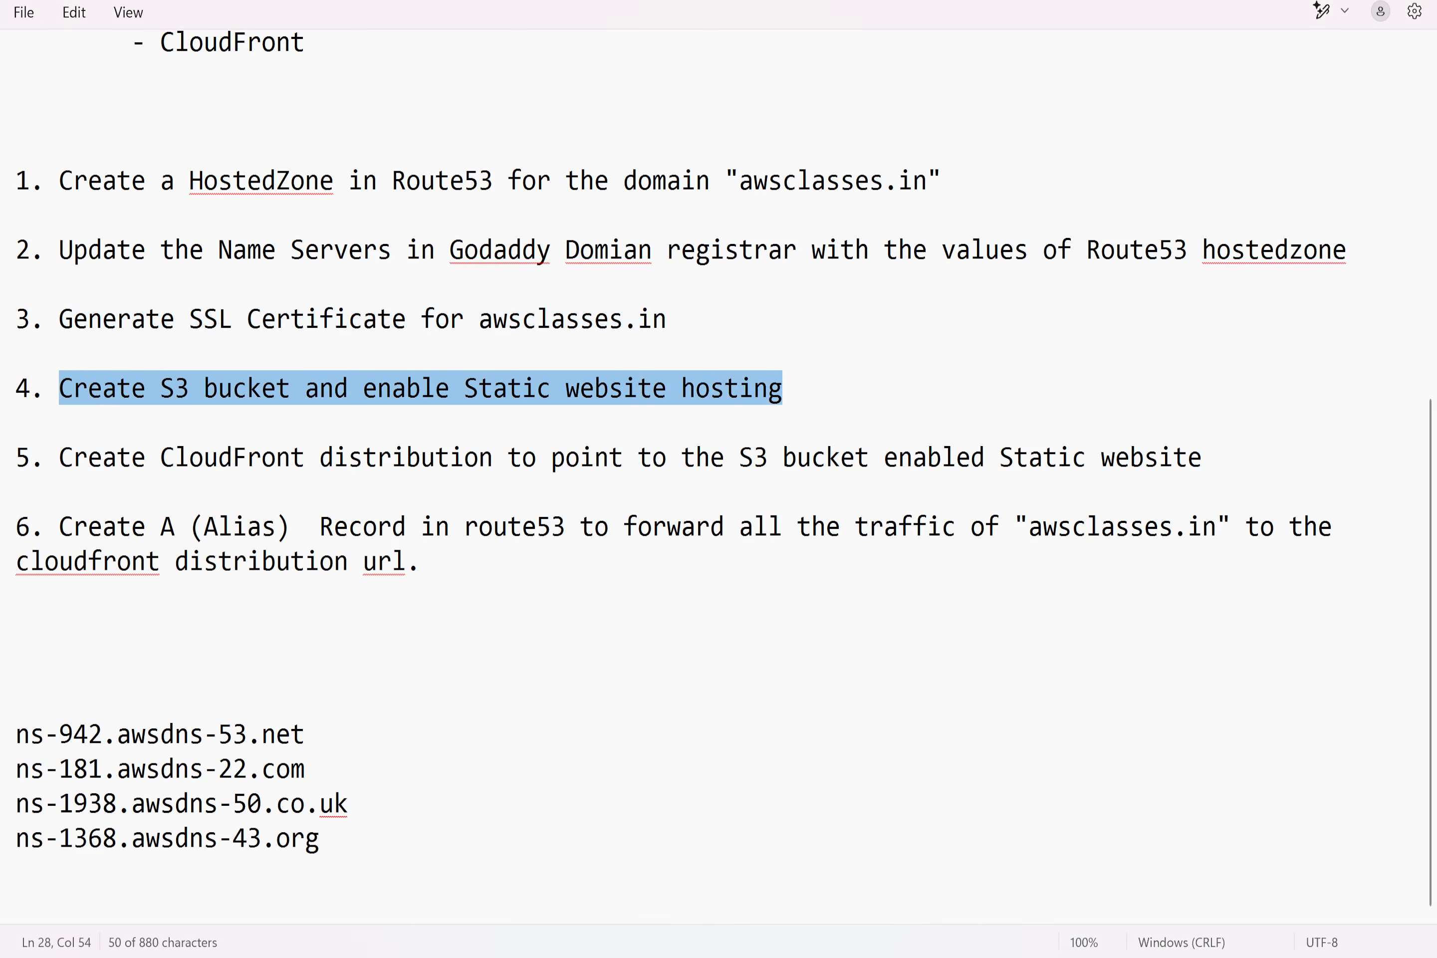
pyautogui.hotkey('alt', 'Tab')
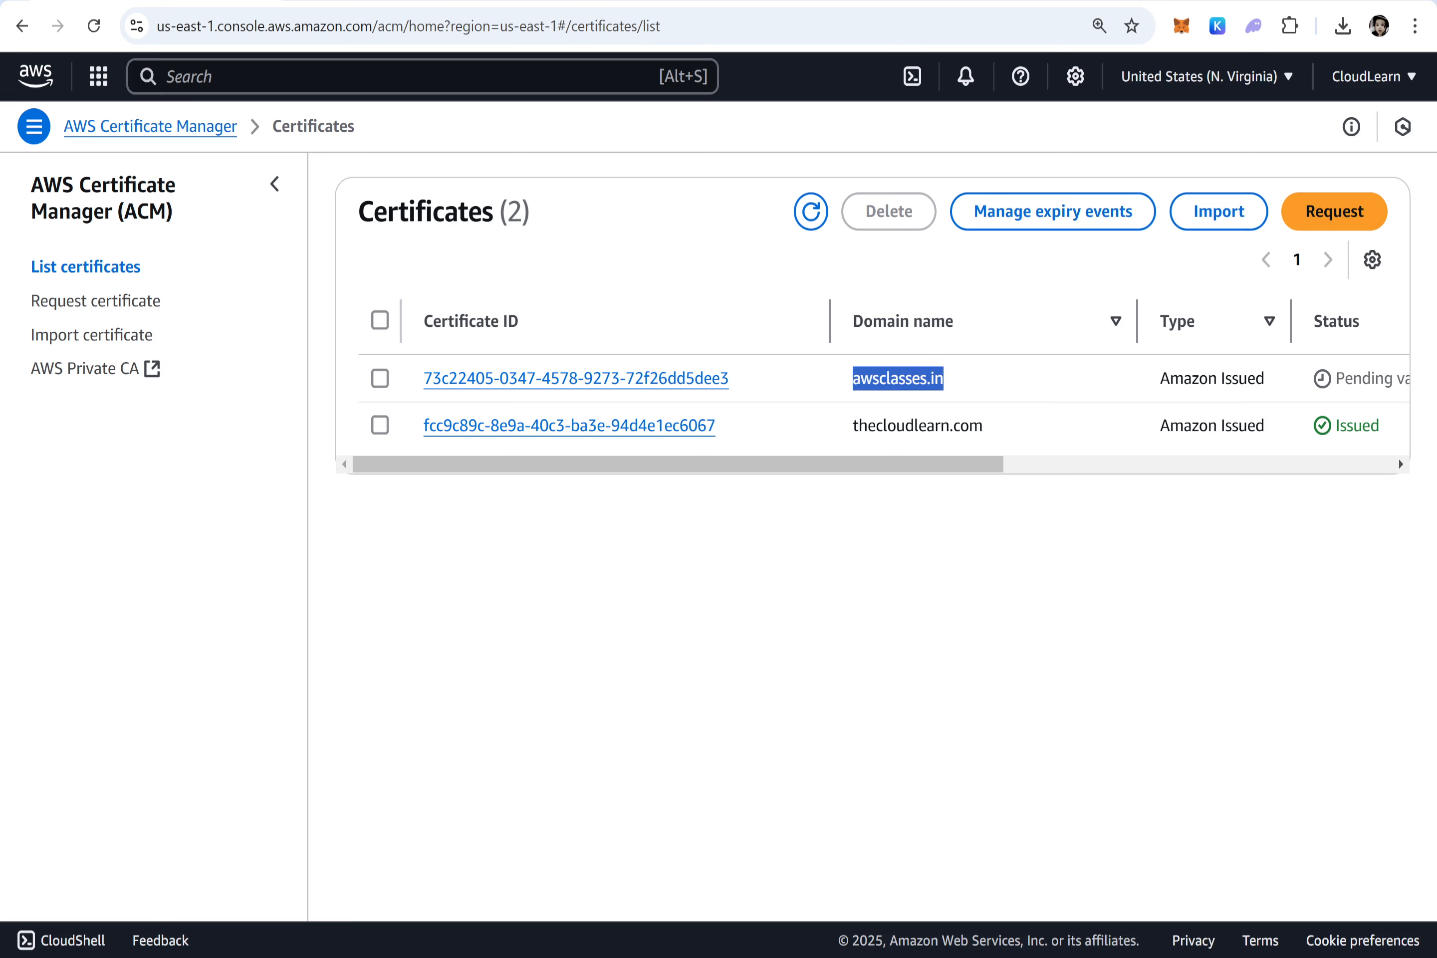
pyautogui.hotkey('alt', 's')
pyautogui.write('S3')
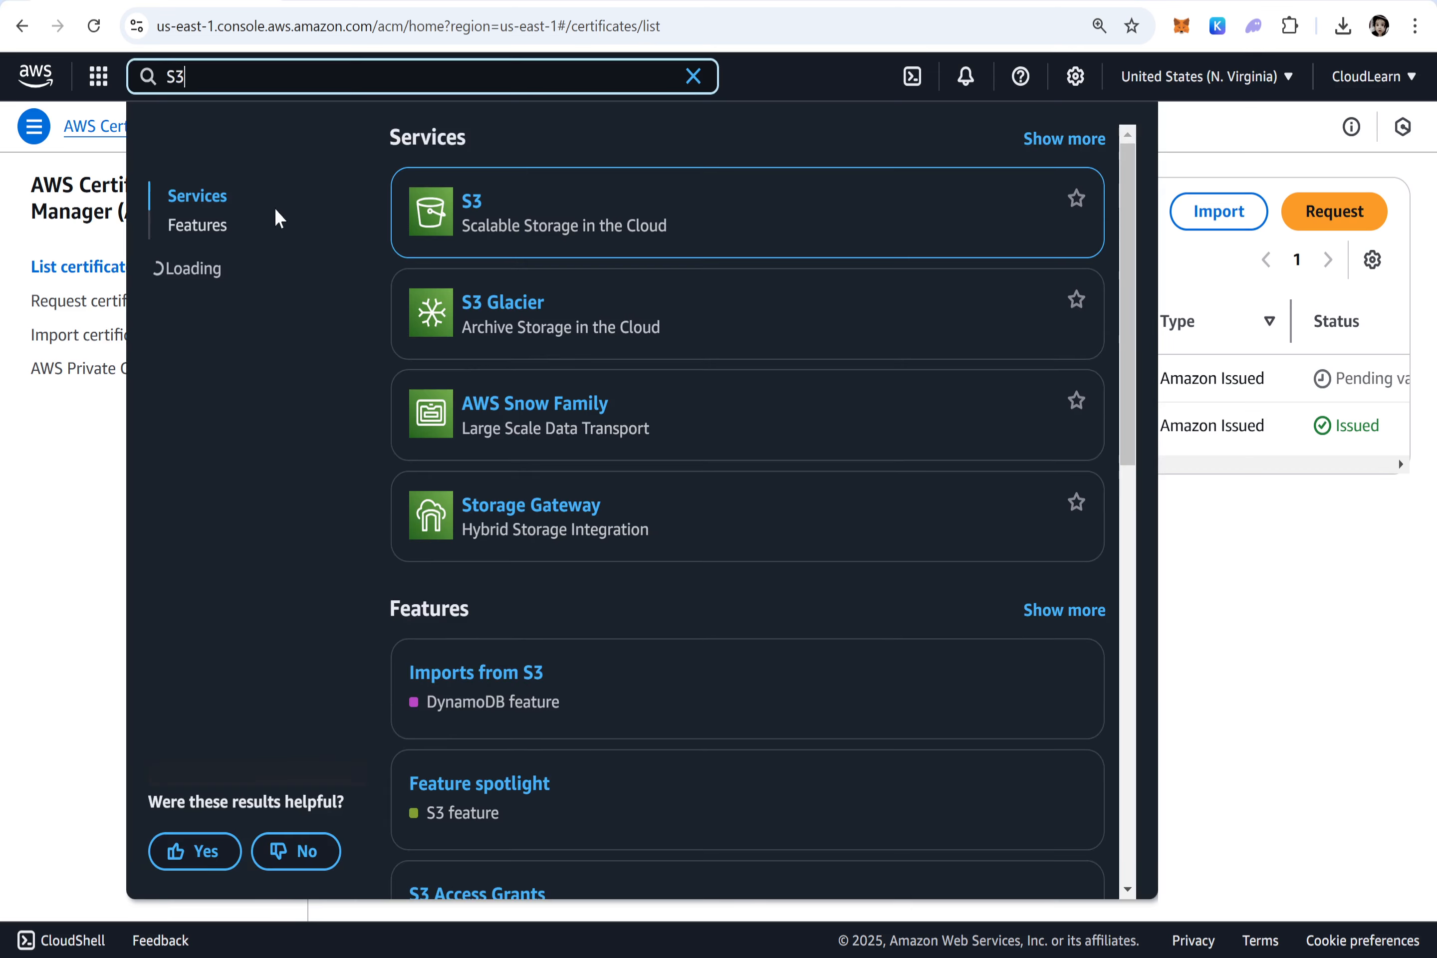
pyautogui.click(470, 200)
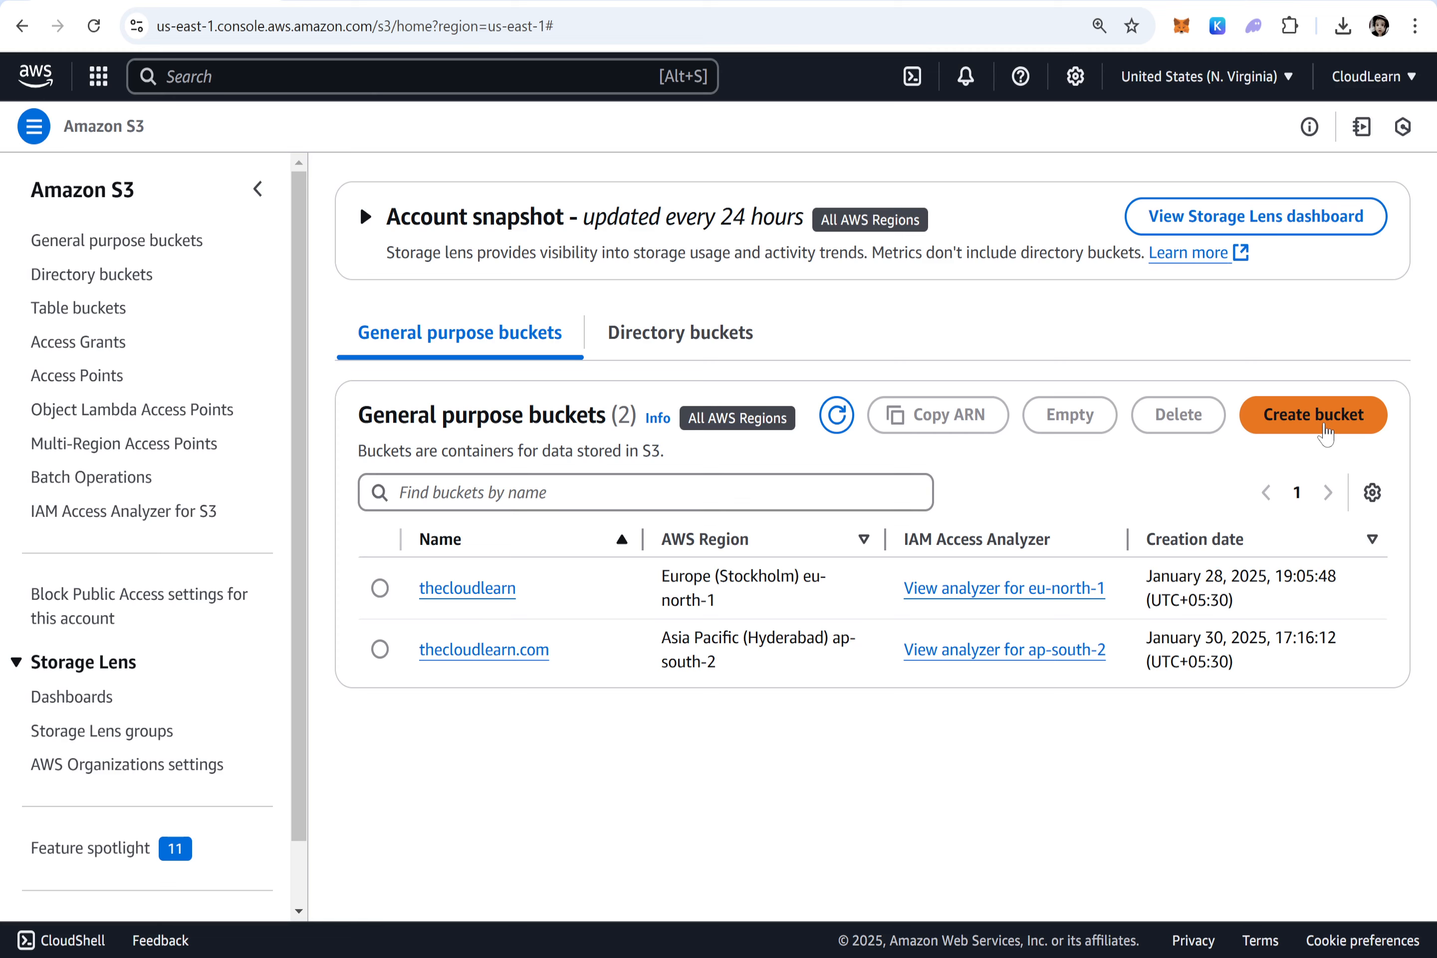
# Start creating a general purpose bucket in US East (N. Virginia) and name it awsclasses.in
pyautogui.moveTo(573, 650); pyautogui.dragTo(414, 654)
pyautogui.click(1289, 427)
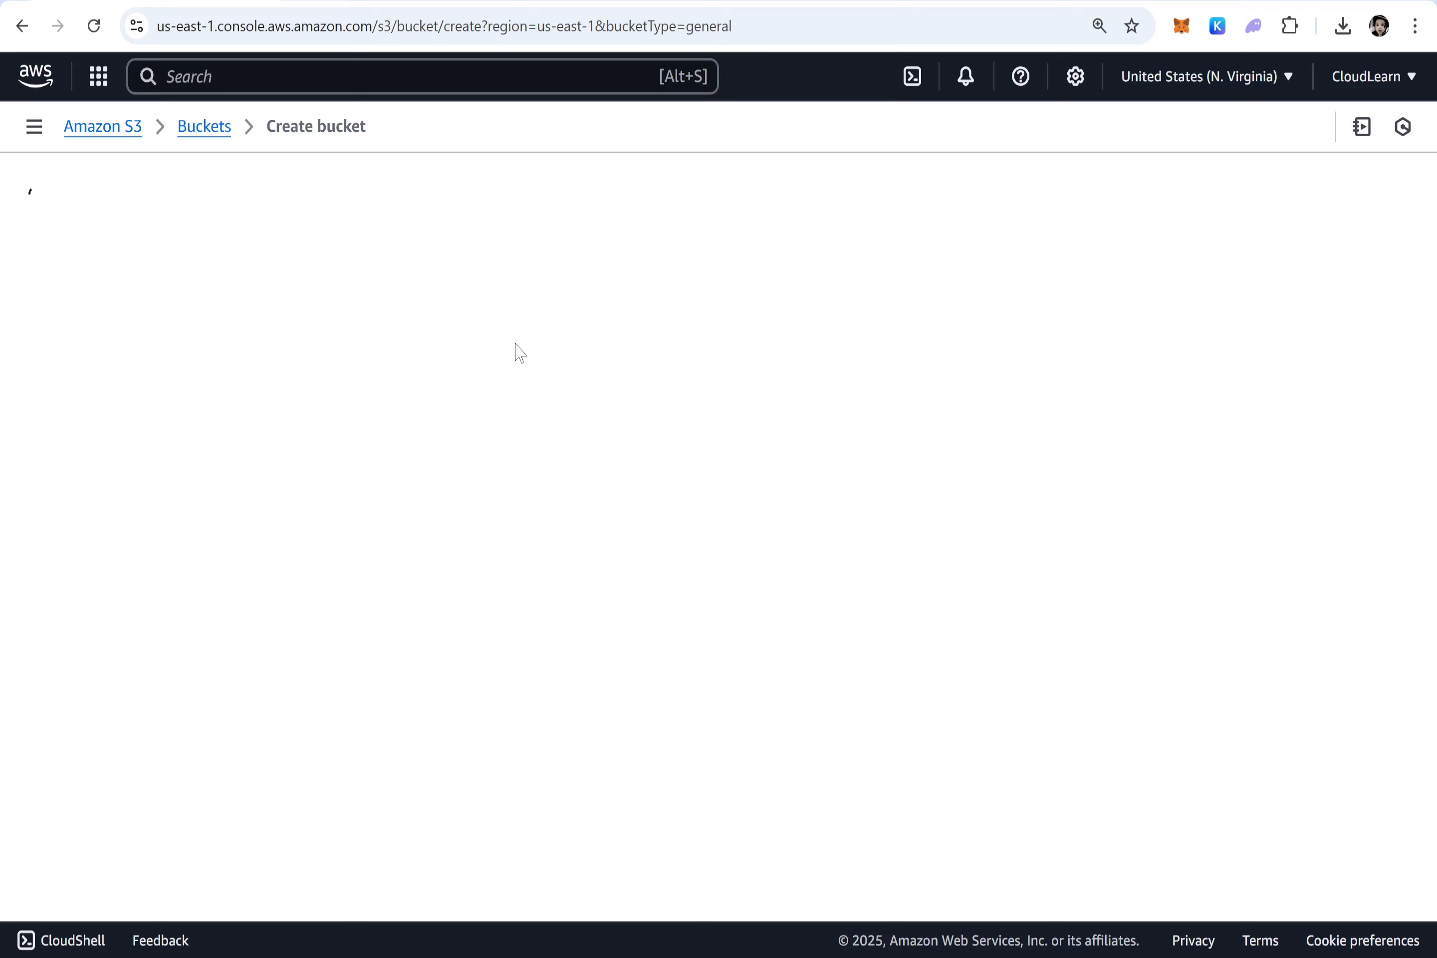
pyautogui.click(136, 601)
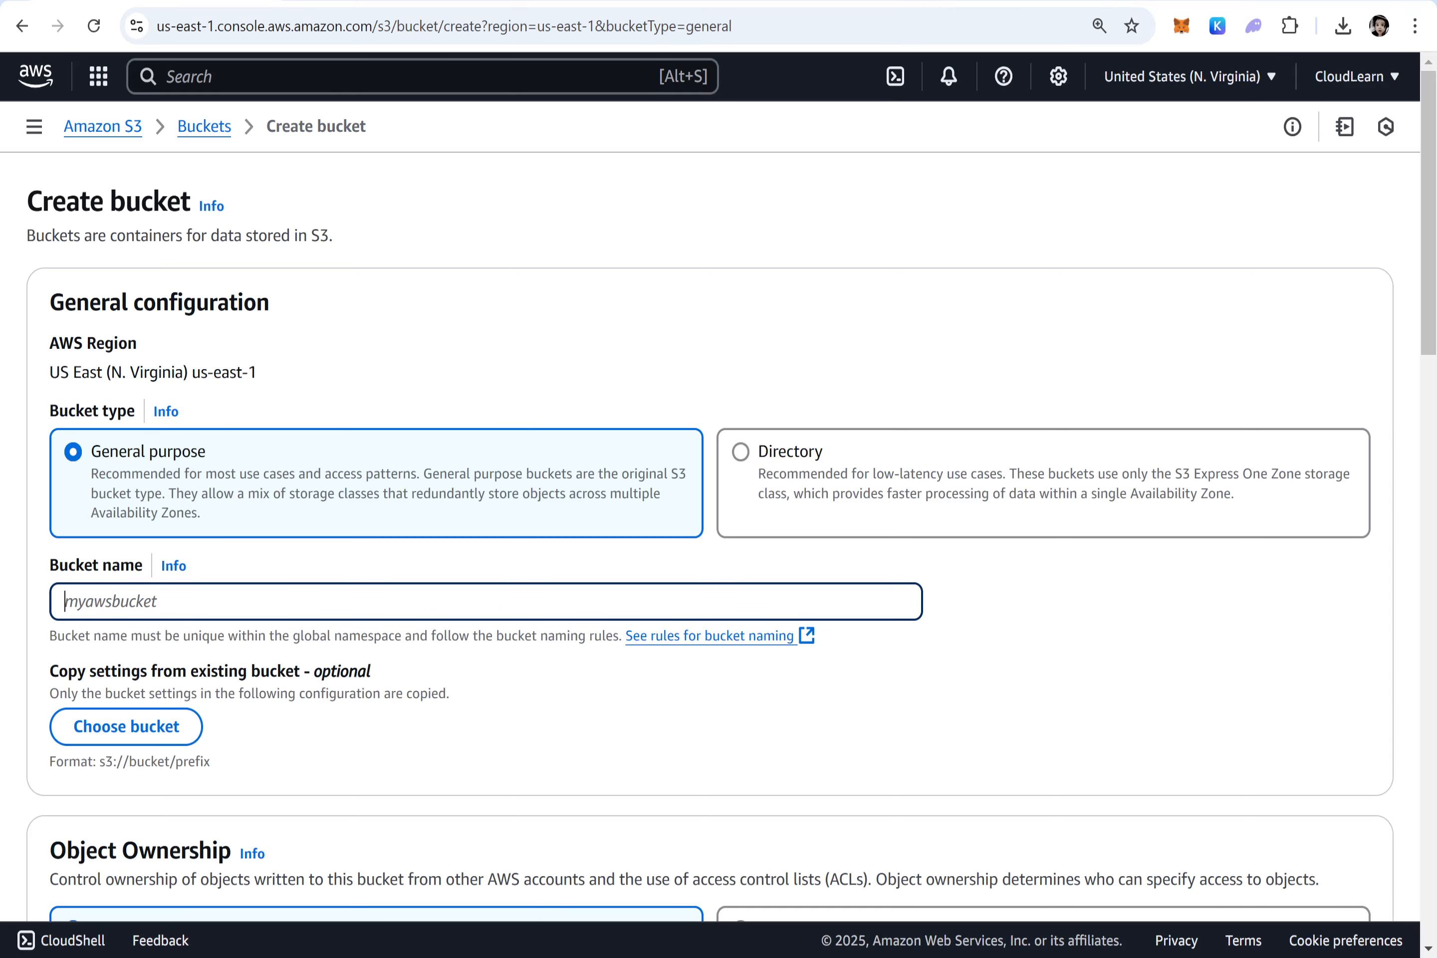
pyautogui.write('aw')
# View the page currently served at awsclasses.in in a separate browser tab and return to the bucket creation form
pyautogui.hotkey('ctrl', 't')
pyautogui.write('aw')
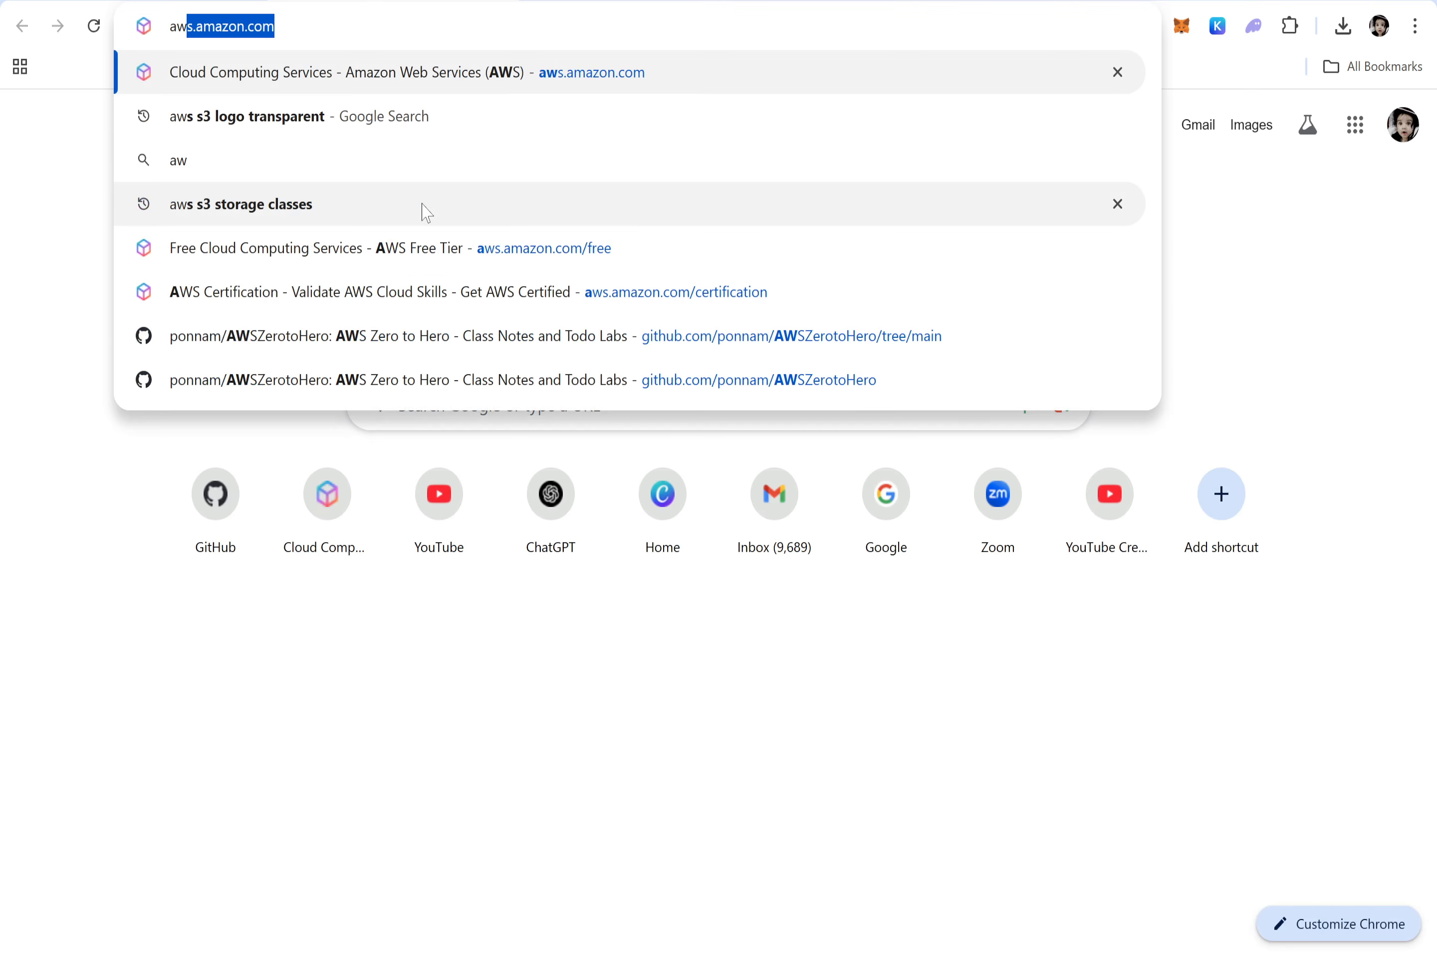
pyautogui.write('sclasses.in')
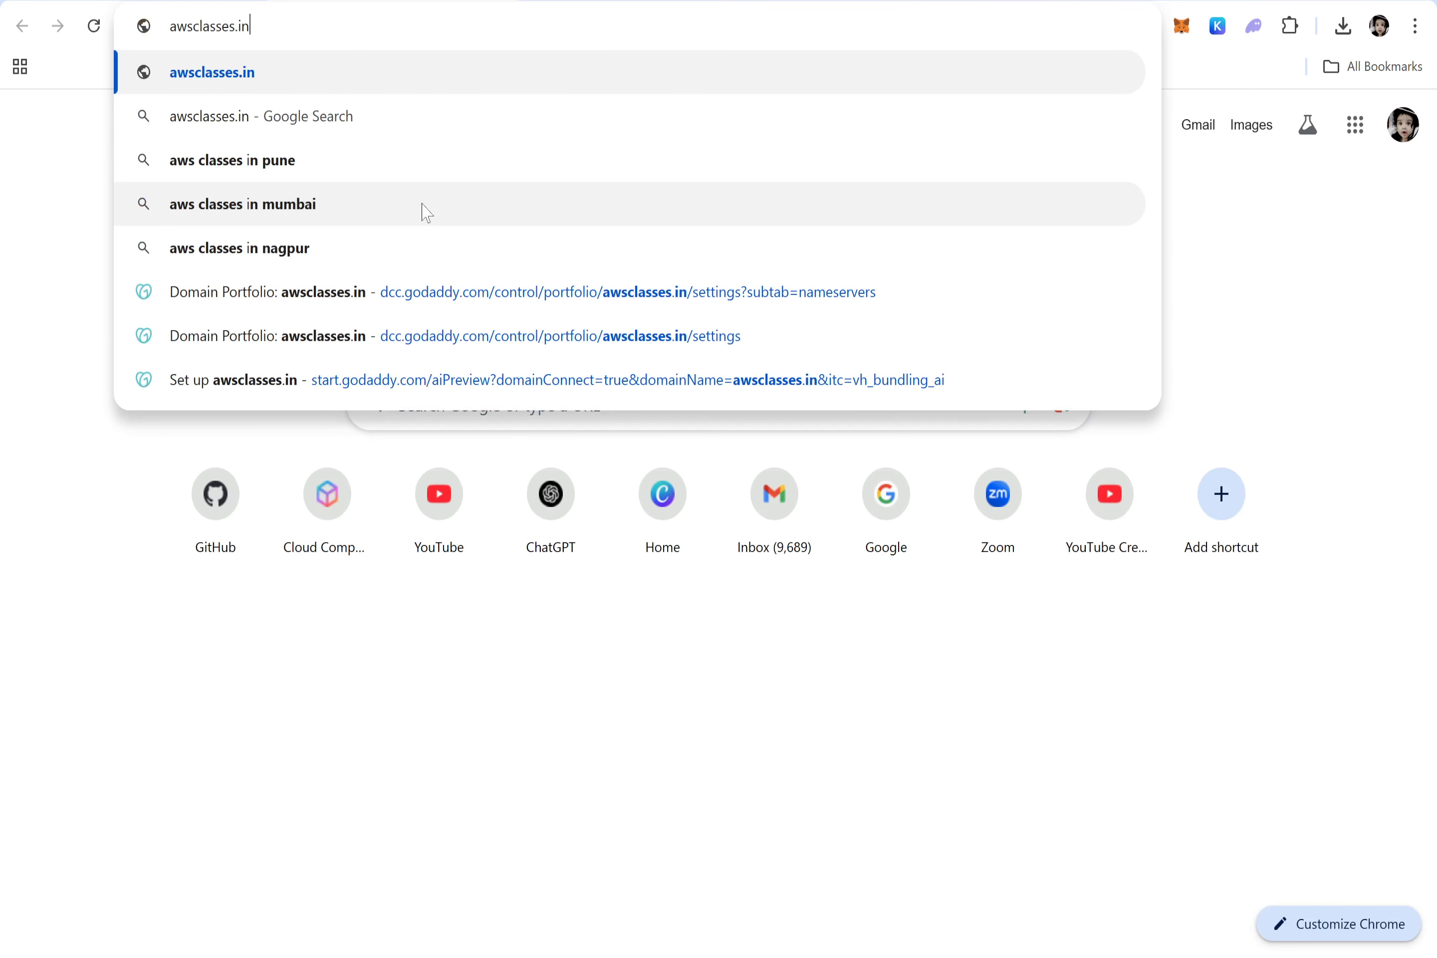
pyautogui.press('Return')
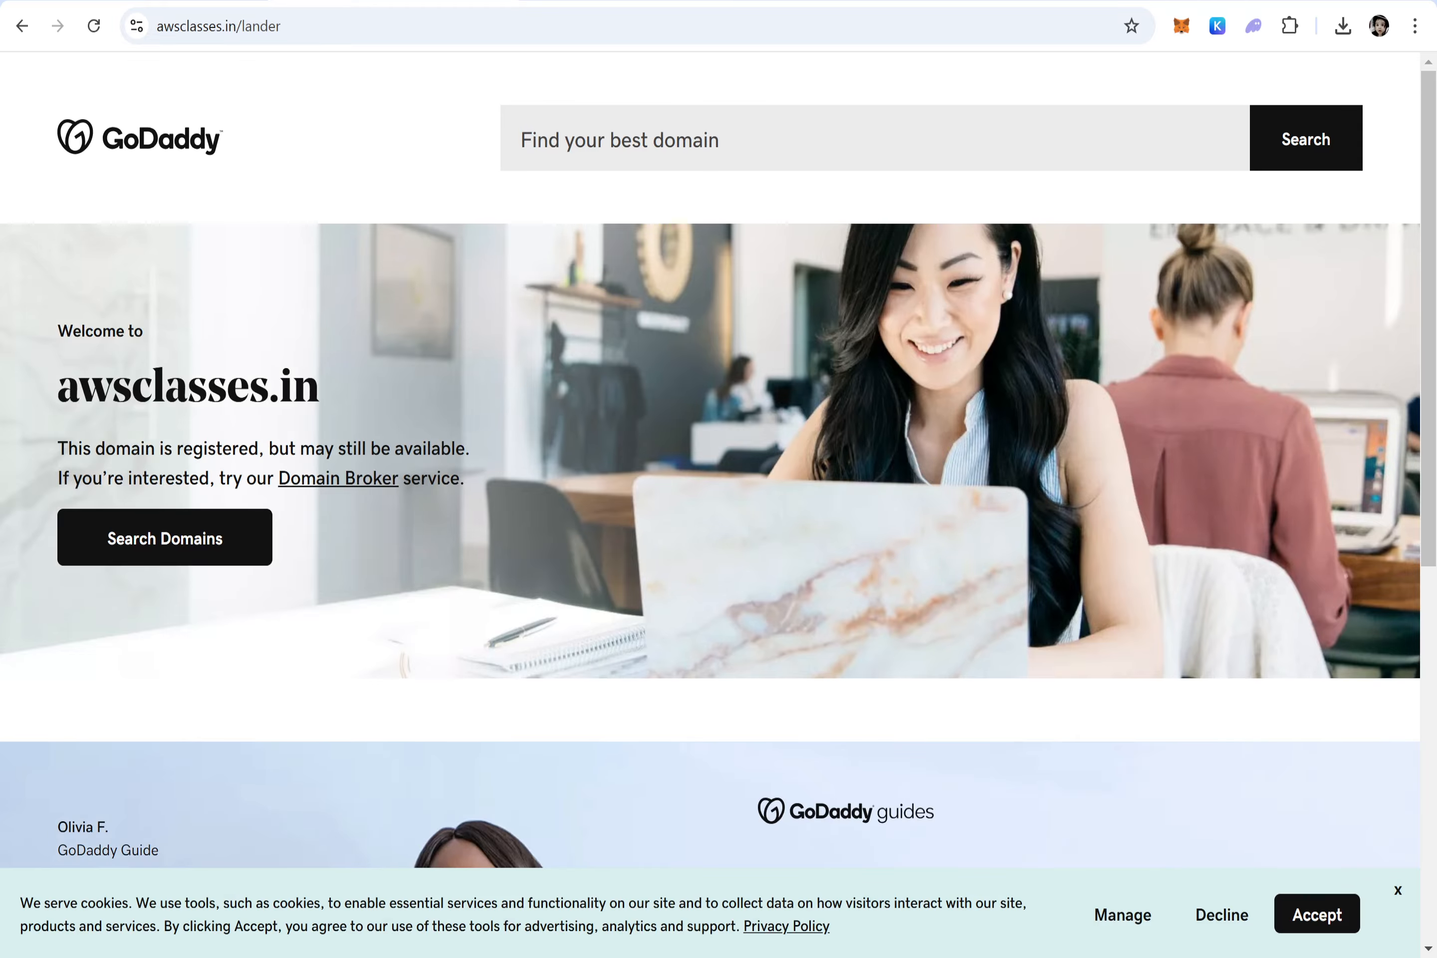
pyautogui.scroll(-5, 711, 543)
pyautogui.scroll(5, 674, 578)
pyautogui.hotkey('ctrl', 'shift', 'Tab')
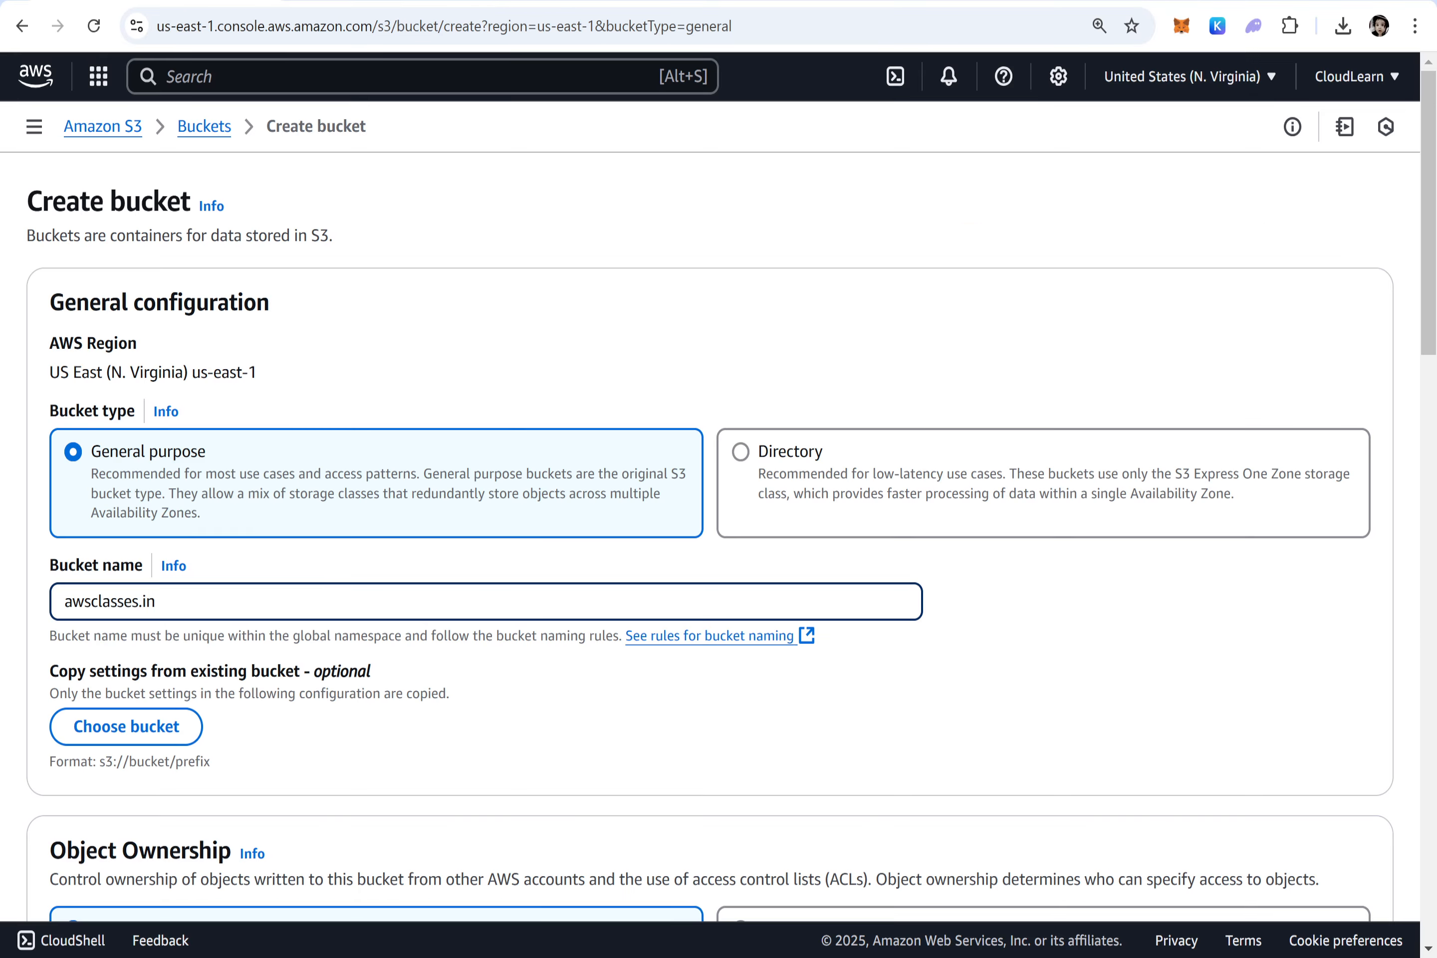
# Enable ACLs with bucket owner preferred, and turn off Block all public access for the bucket with the public-access acknowledgement
pyautogui.scroll(-5, 198, 556)
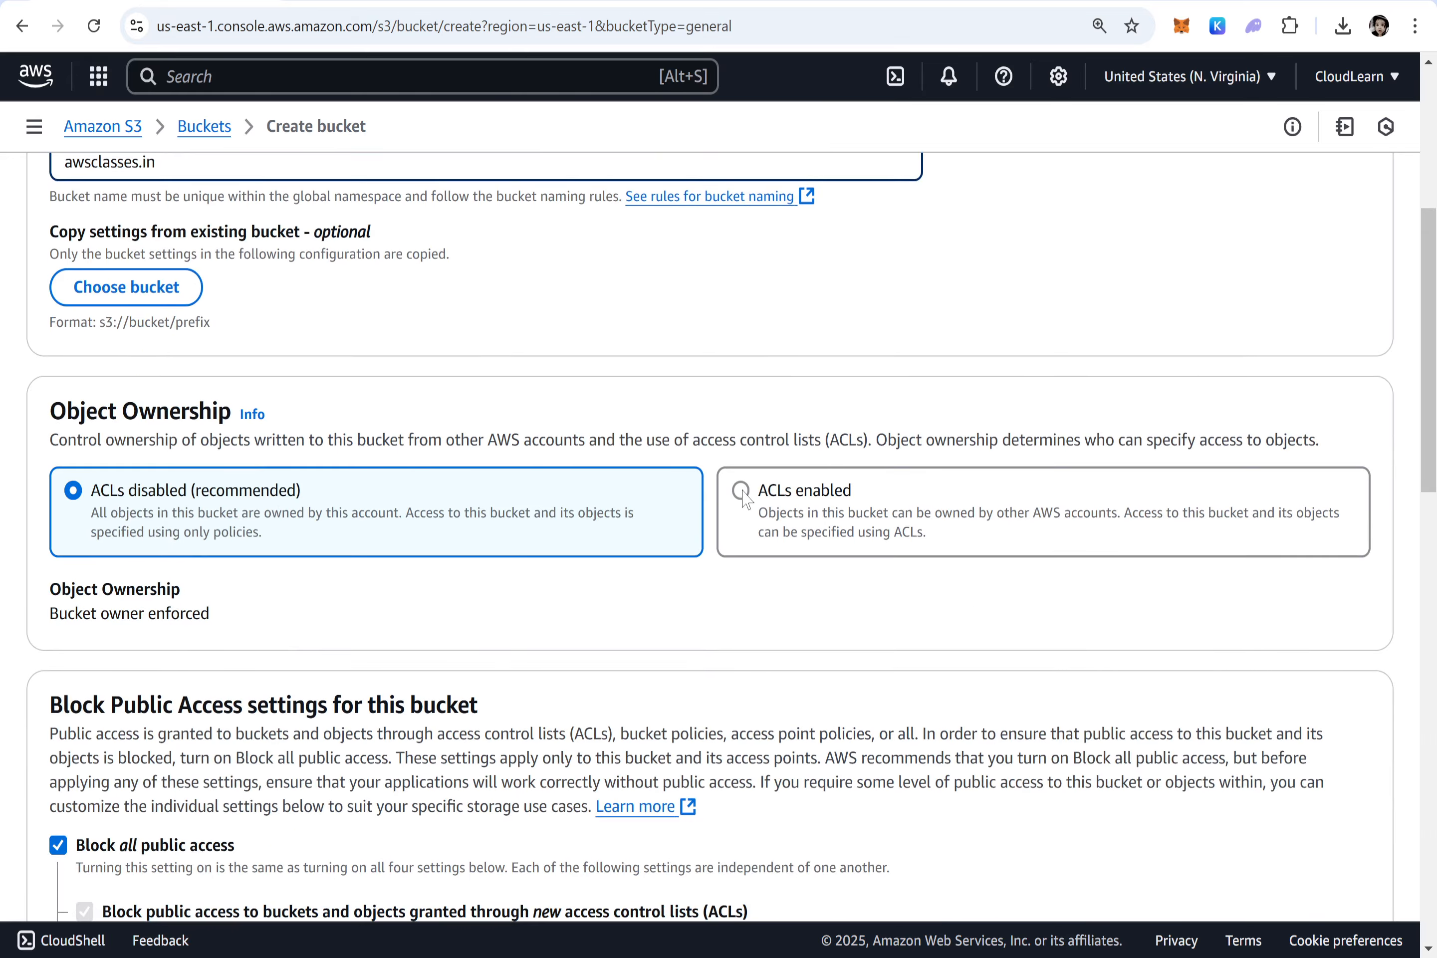
pyautogui.click(742, 492)
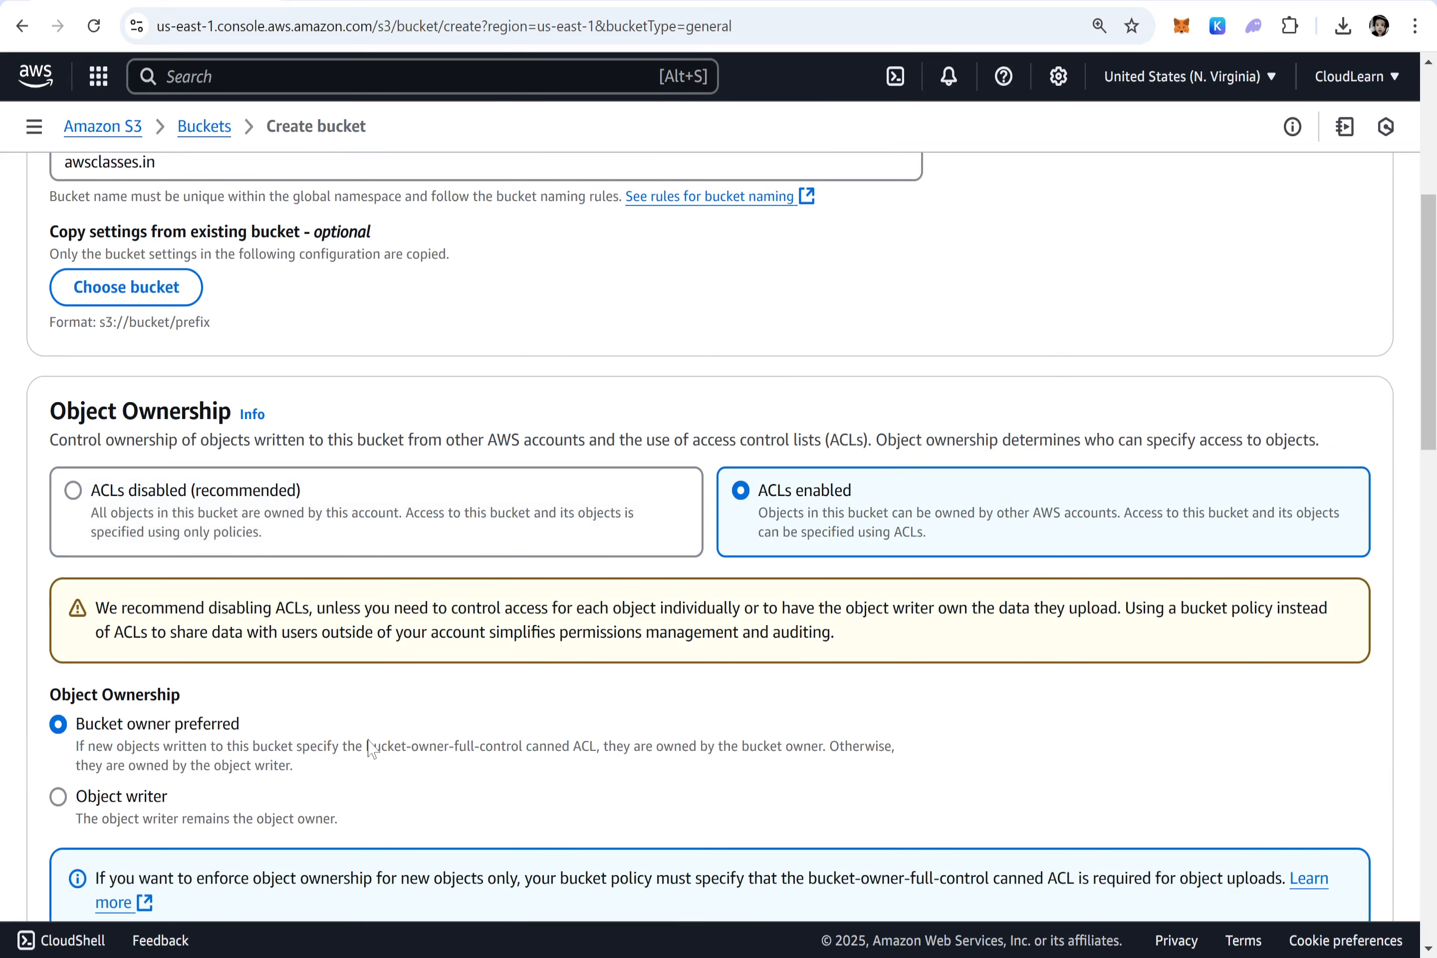
pyautogui.scroll(-6, 579, 693)
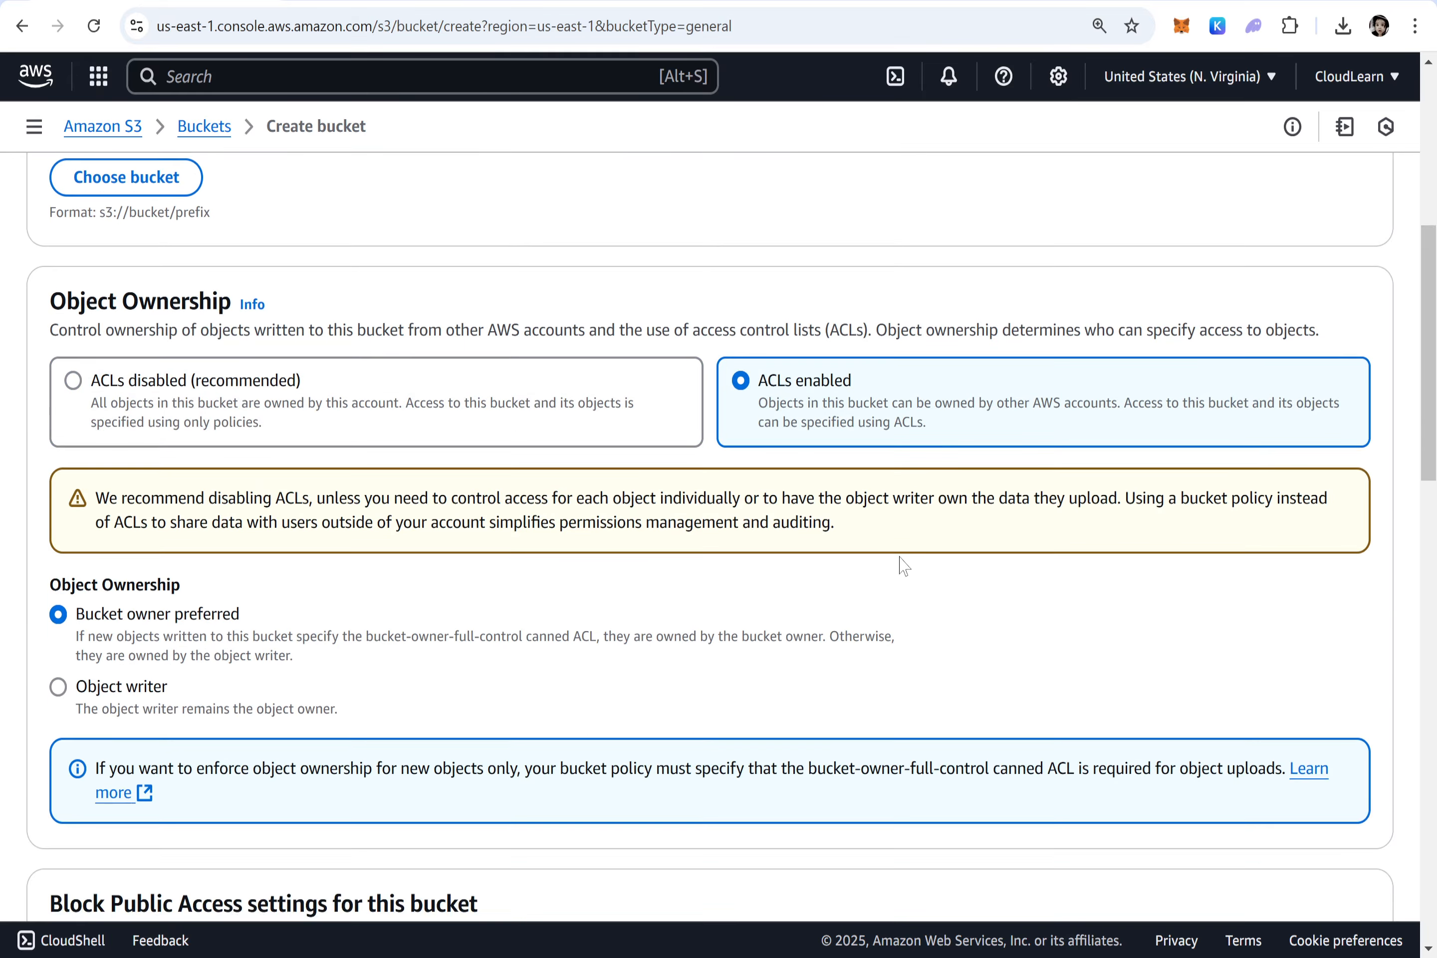
pyautogui.click(107, 609)
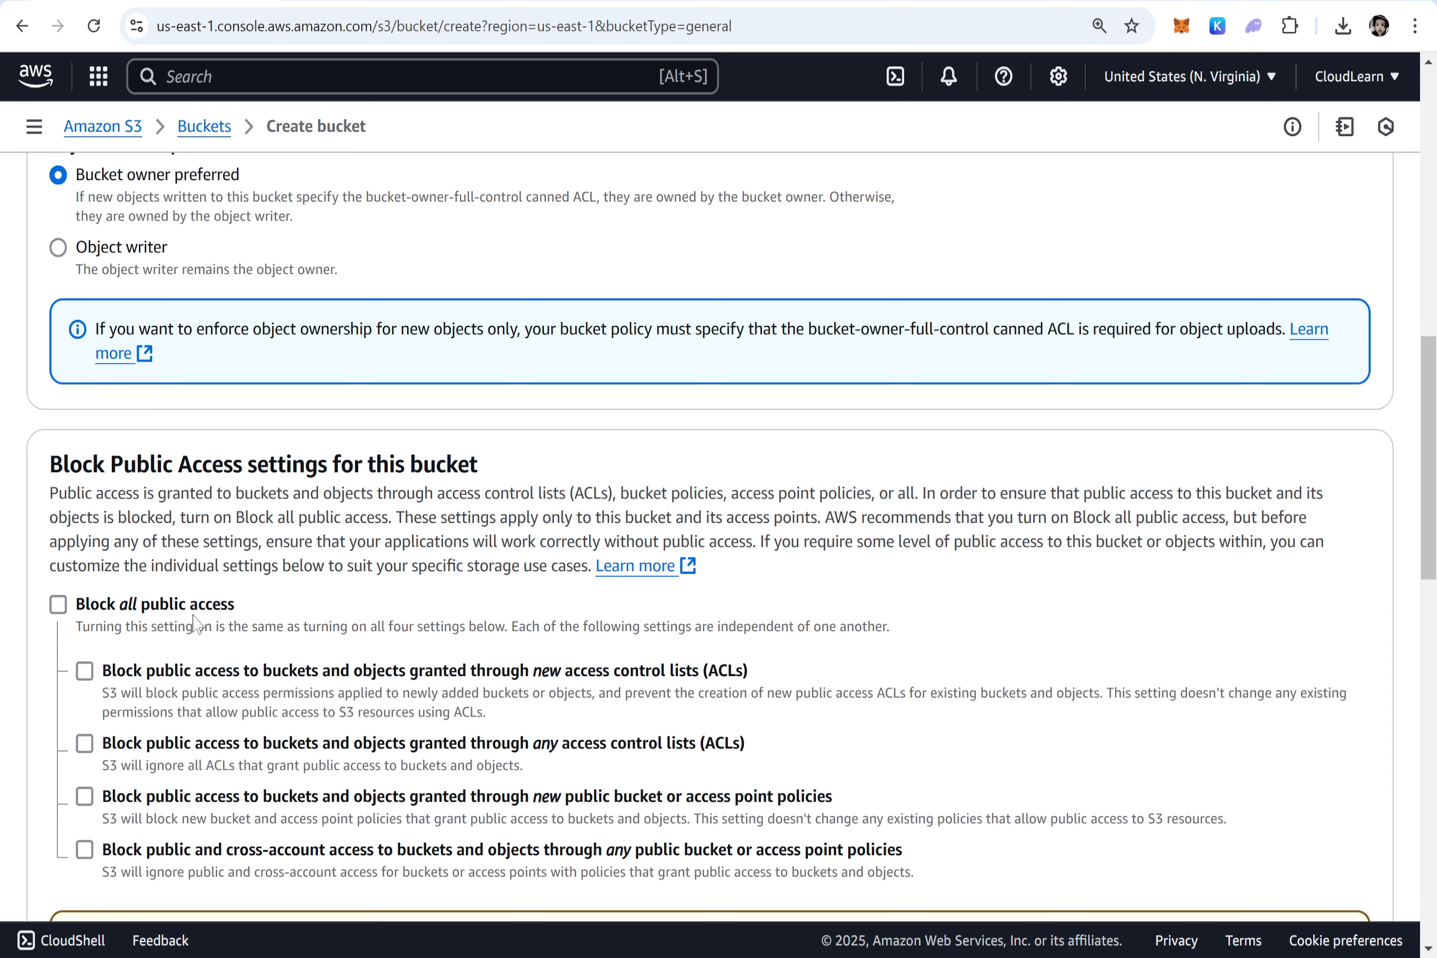
pyautogui.scroll(-4, 166, 281)
pyautogui.click(104, 675)
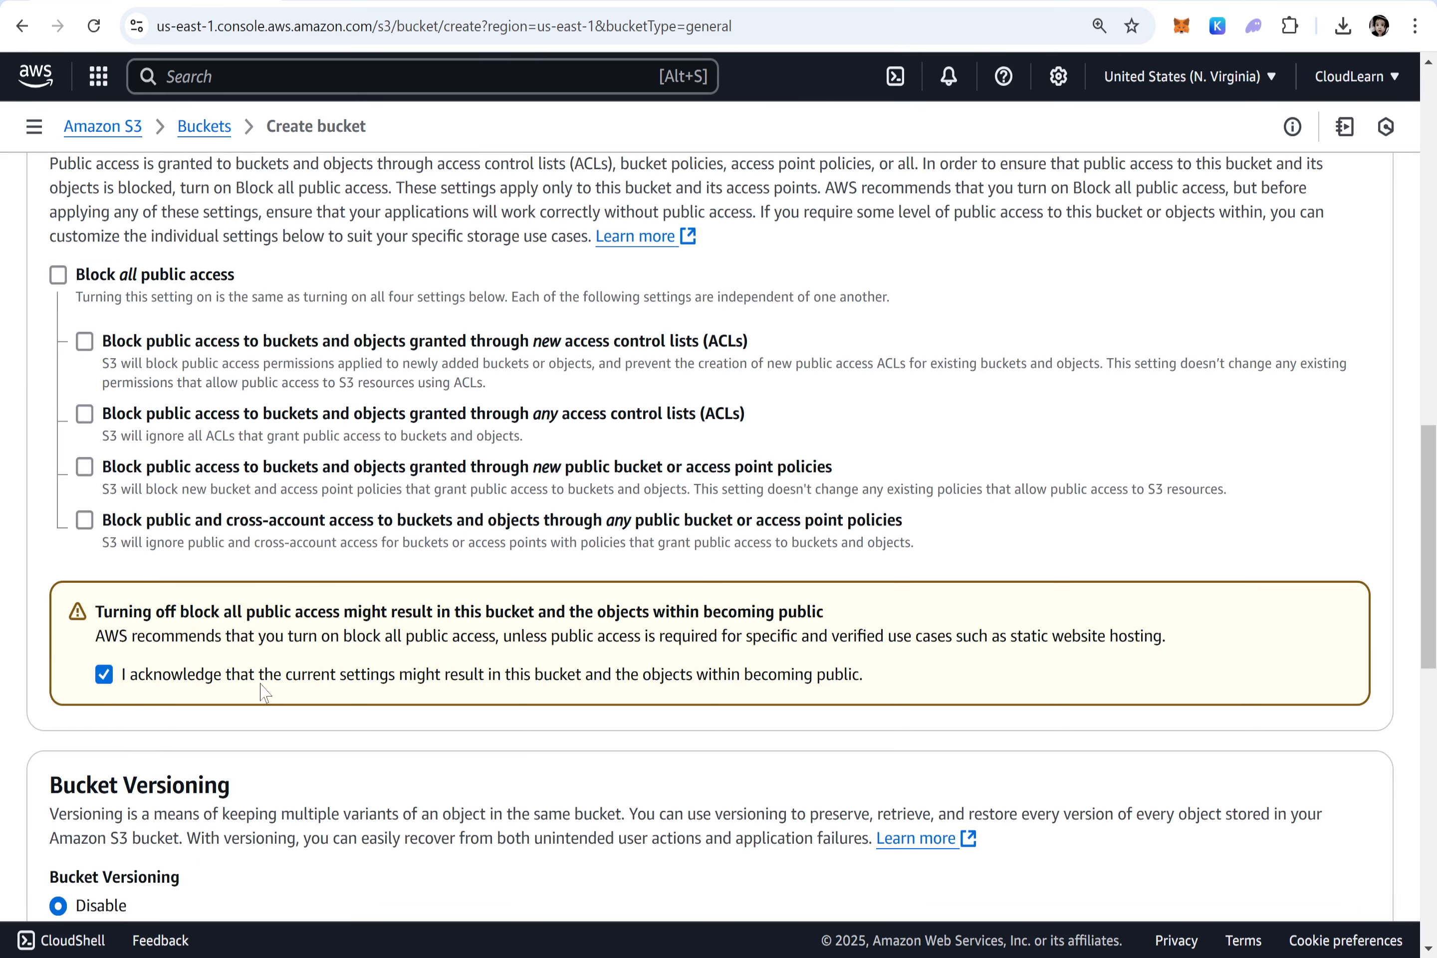
# Create the bucket with the remaining default settings and open the awsclasses.in bucket
pyautogui.scroll(-10, 263, 673)
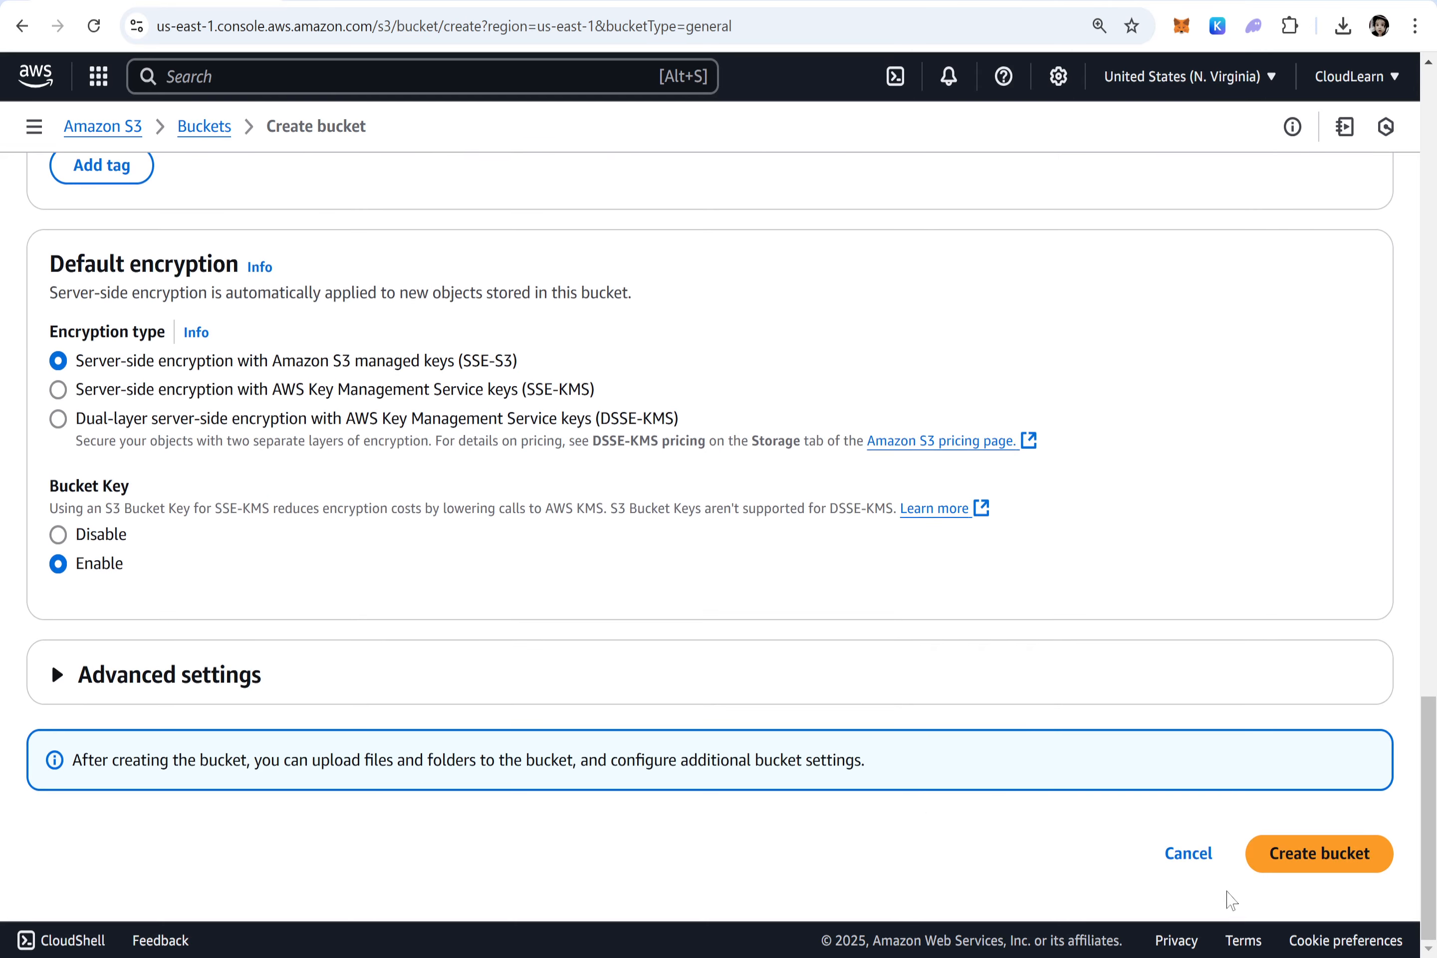
pyautogui.click(1317, 857)
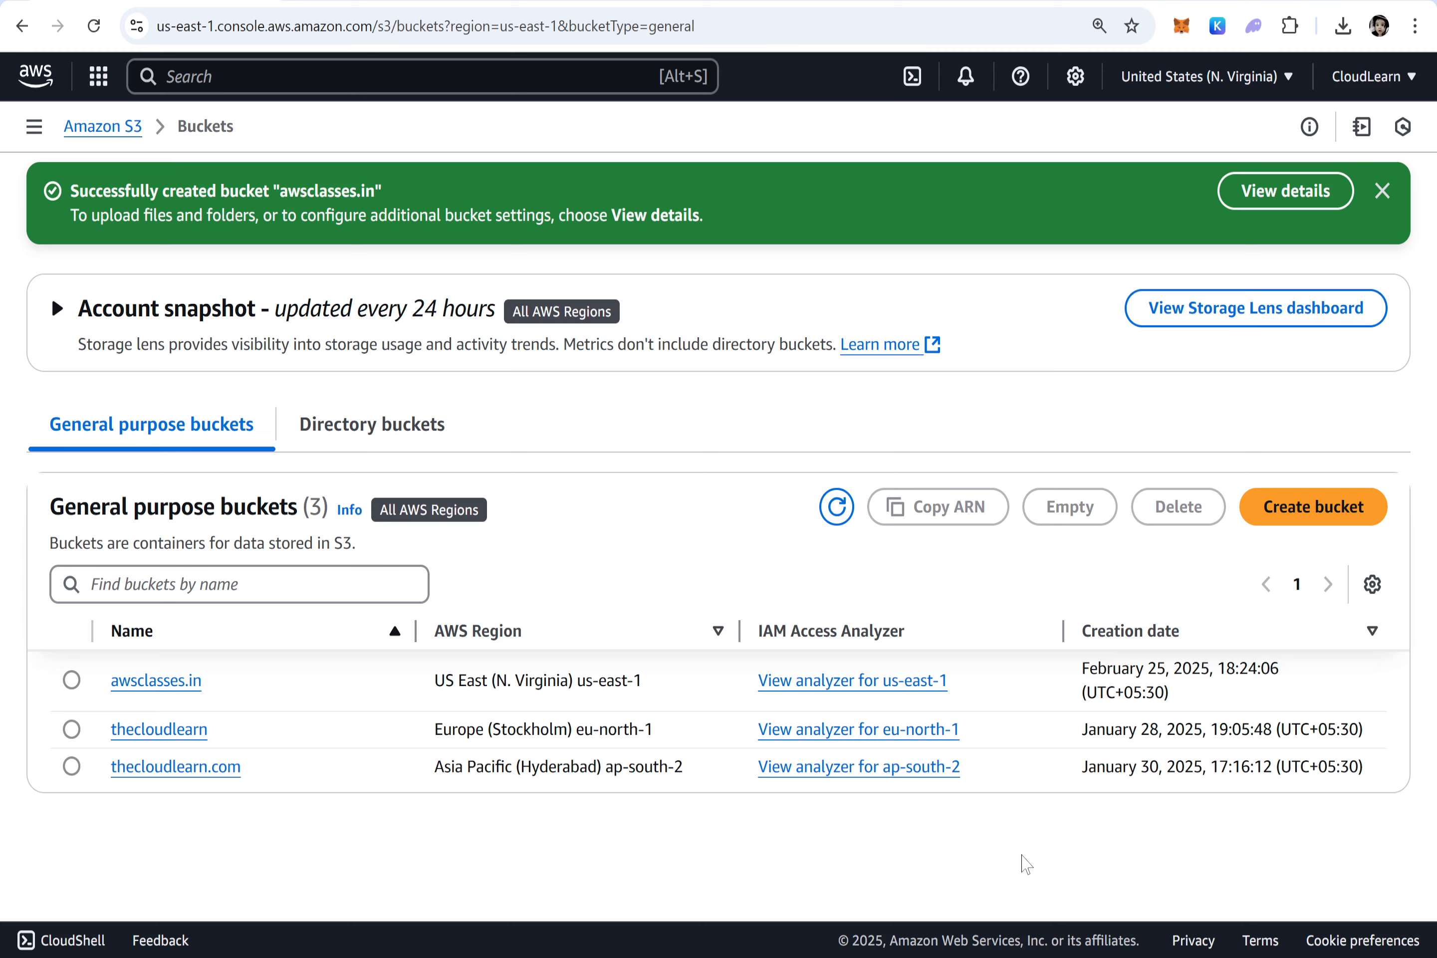
pyautogui.click(166, 681)
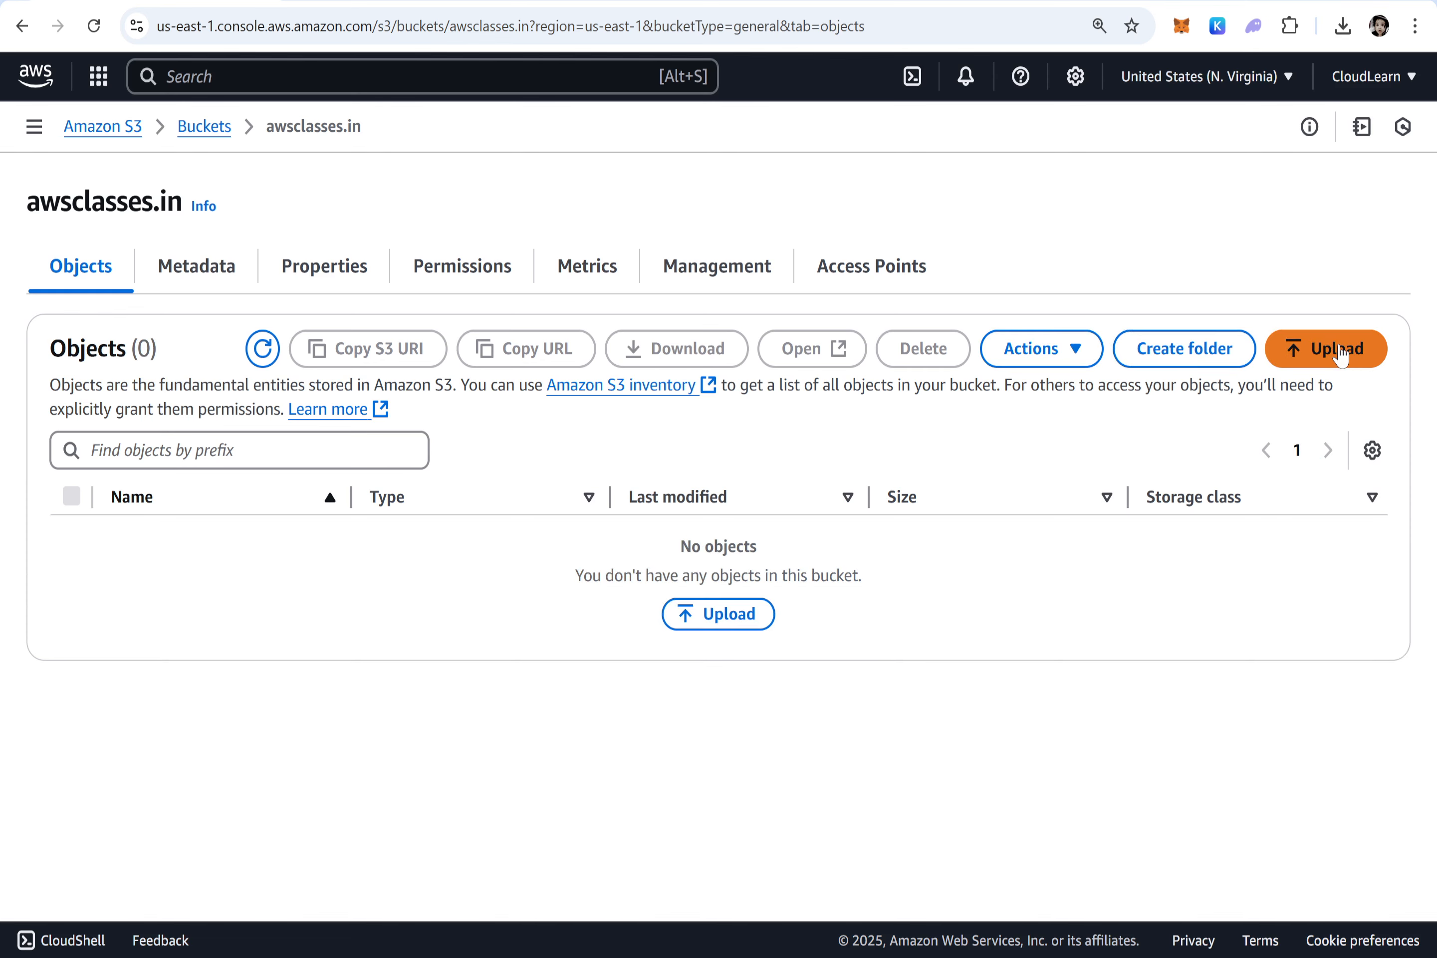
# Start an upload to the awsclasses.in bucket and add index.html from the Downloads folder
pyautogui.click(1337, 349)
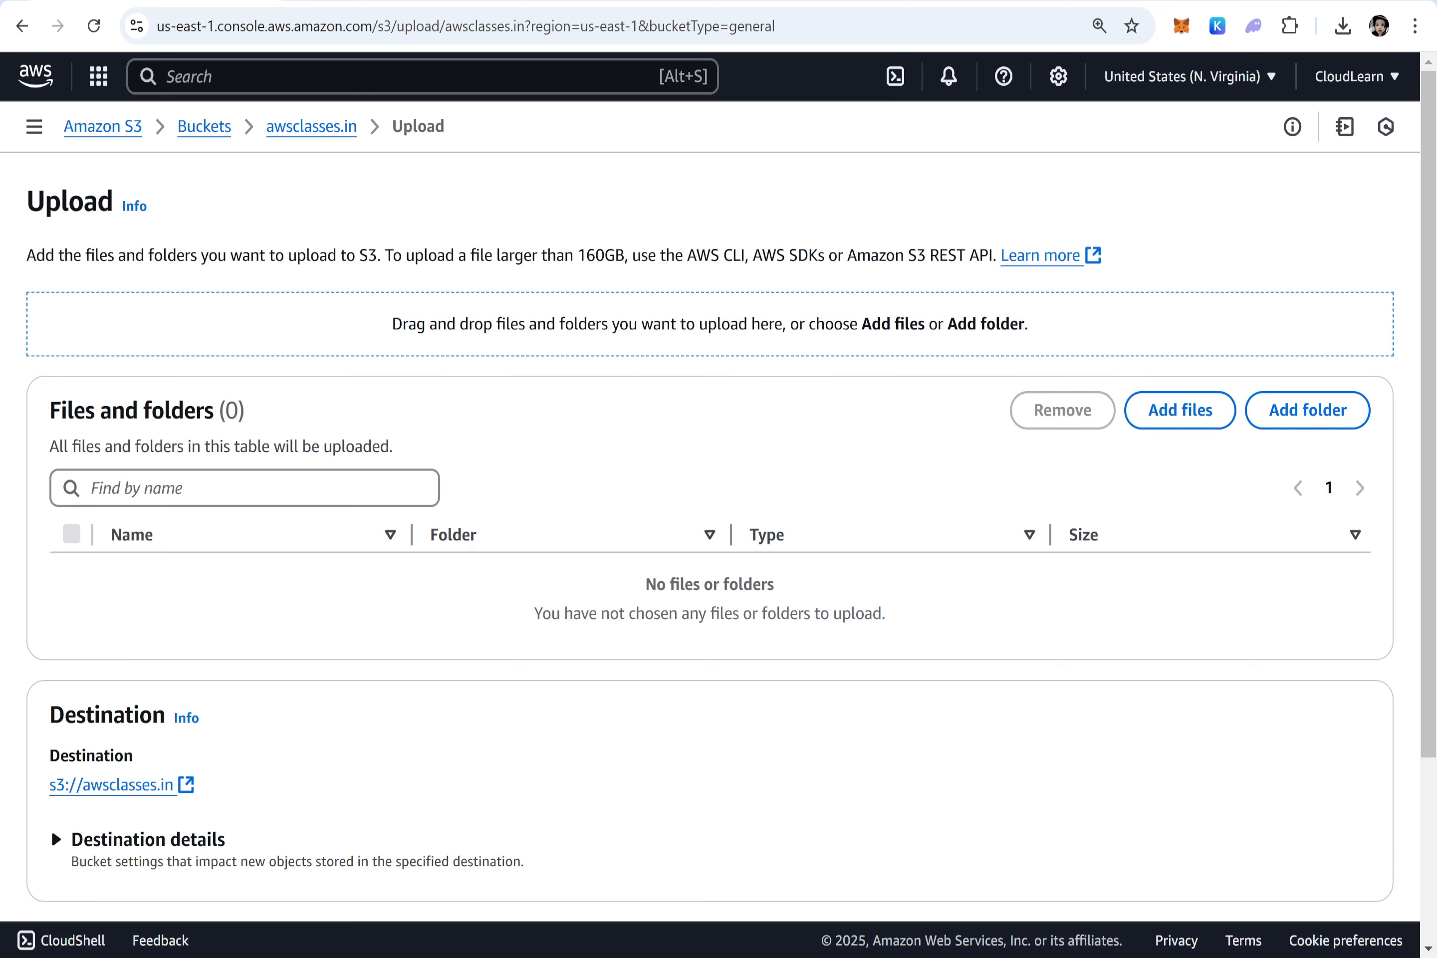
pyautogui.click(1185, 411)
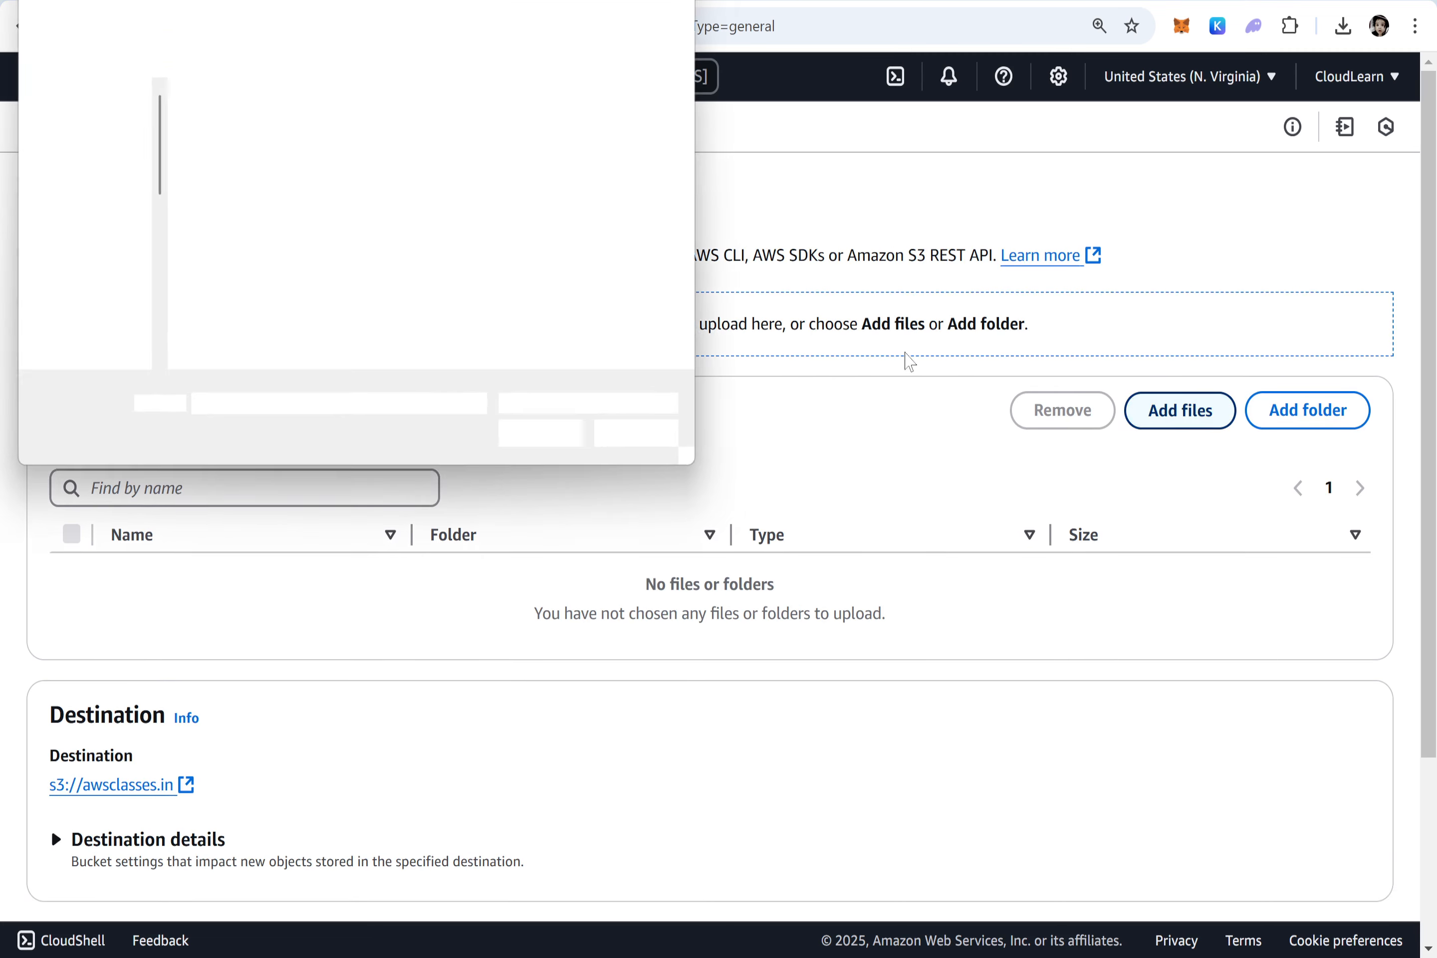
pyautogui.click(81, 202)
pyautogui.click(88, 238)
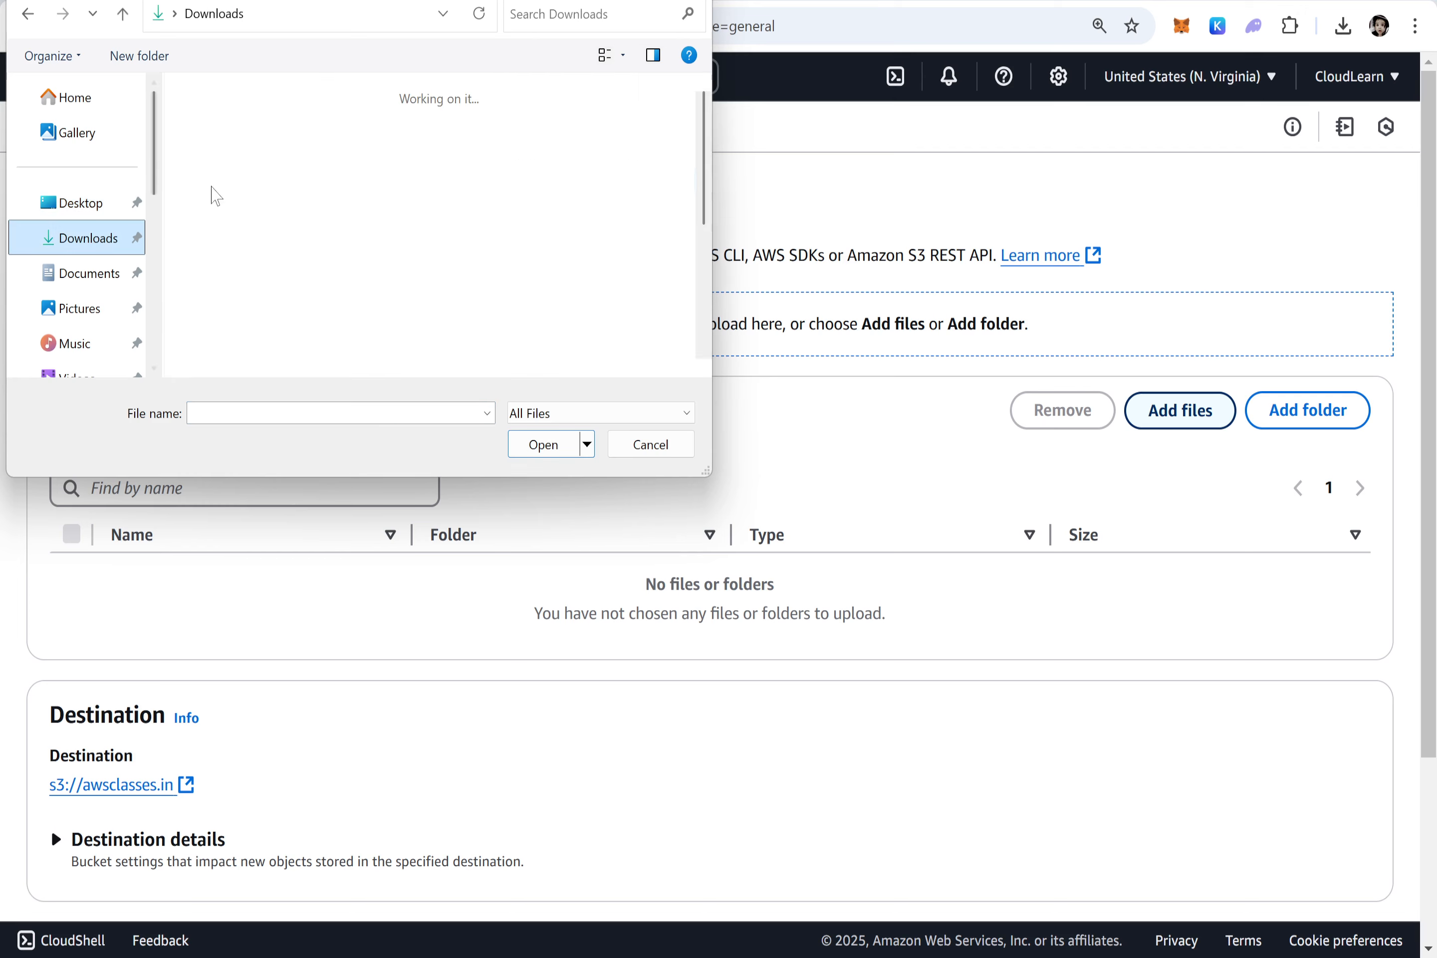
pyautogui.doubleClick(293, 215)
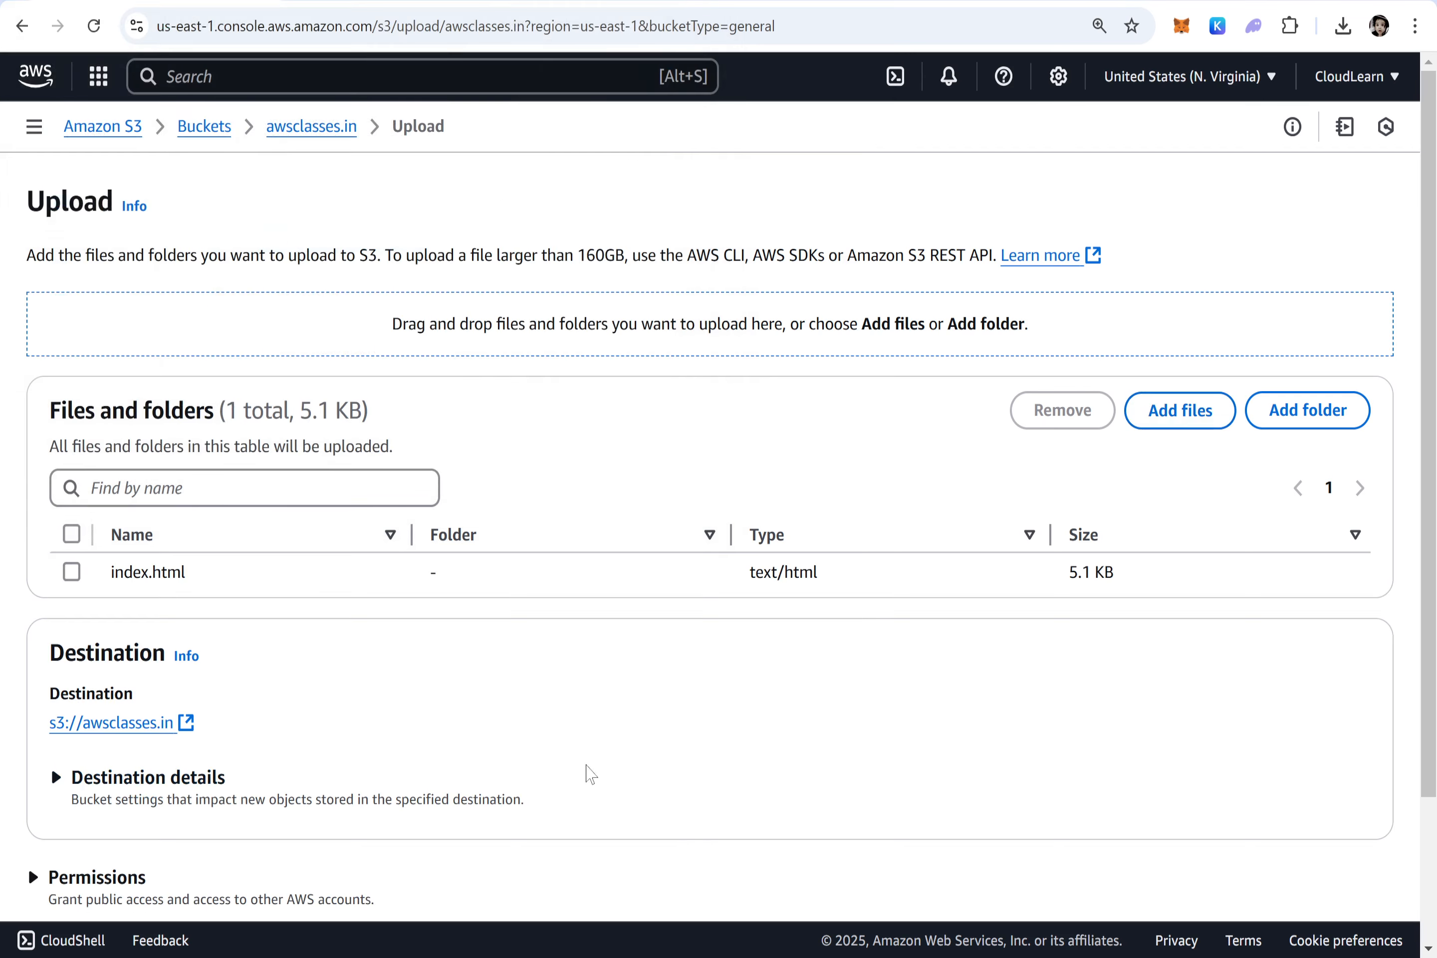
# Grant public-read access to the file through the predefined ACLs and acknowledge the risk
pyautogui.scroll(-3, 396, 599)
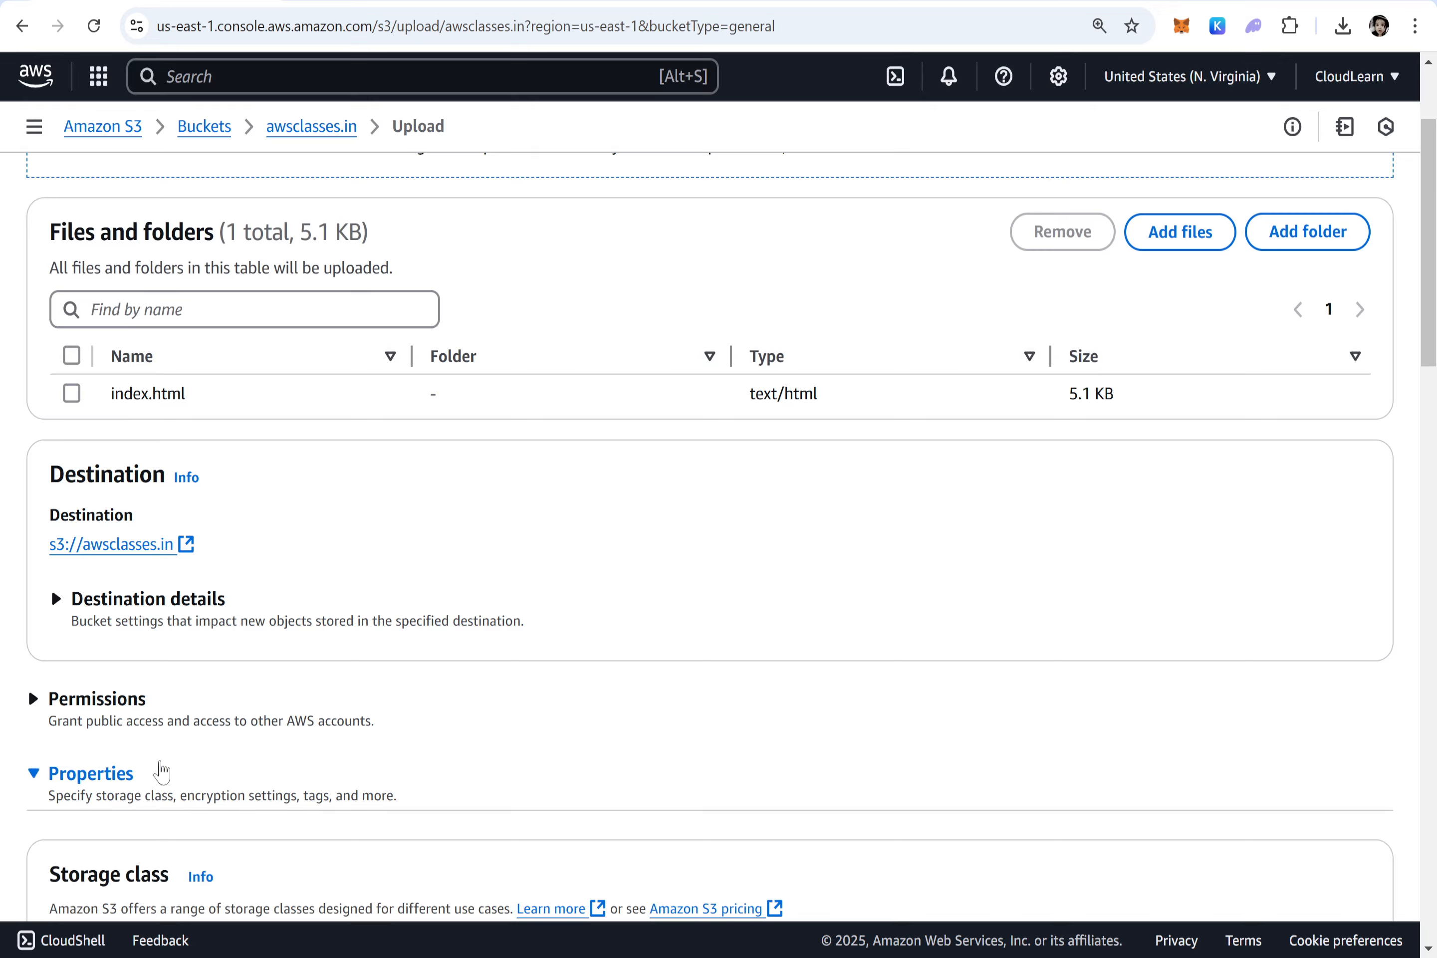
pyautogui.click(129, 720)
pyautogui.scroll(-3, 128, 720)
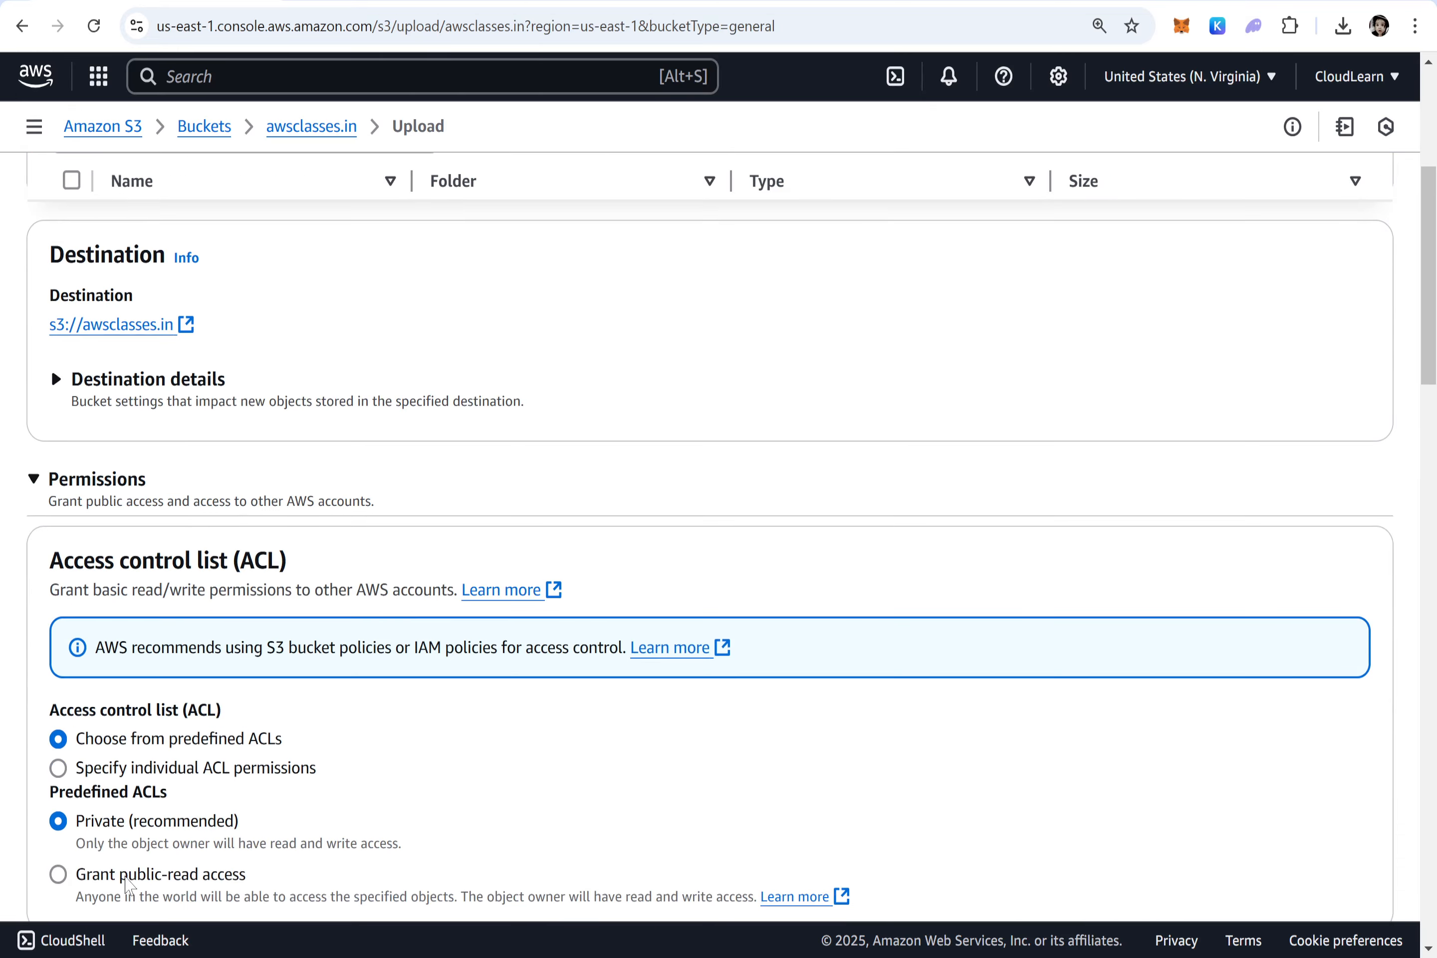
pyautogui.click(125, 876)
pyautogui.scroll(-8, 245, 751)
pyautogui.click(104, 464)
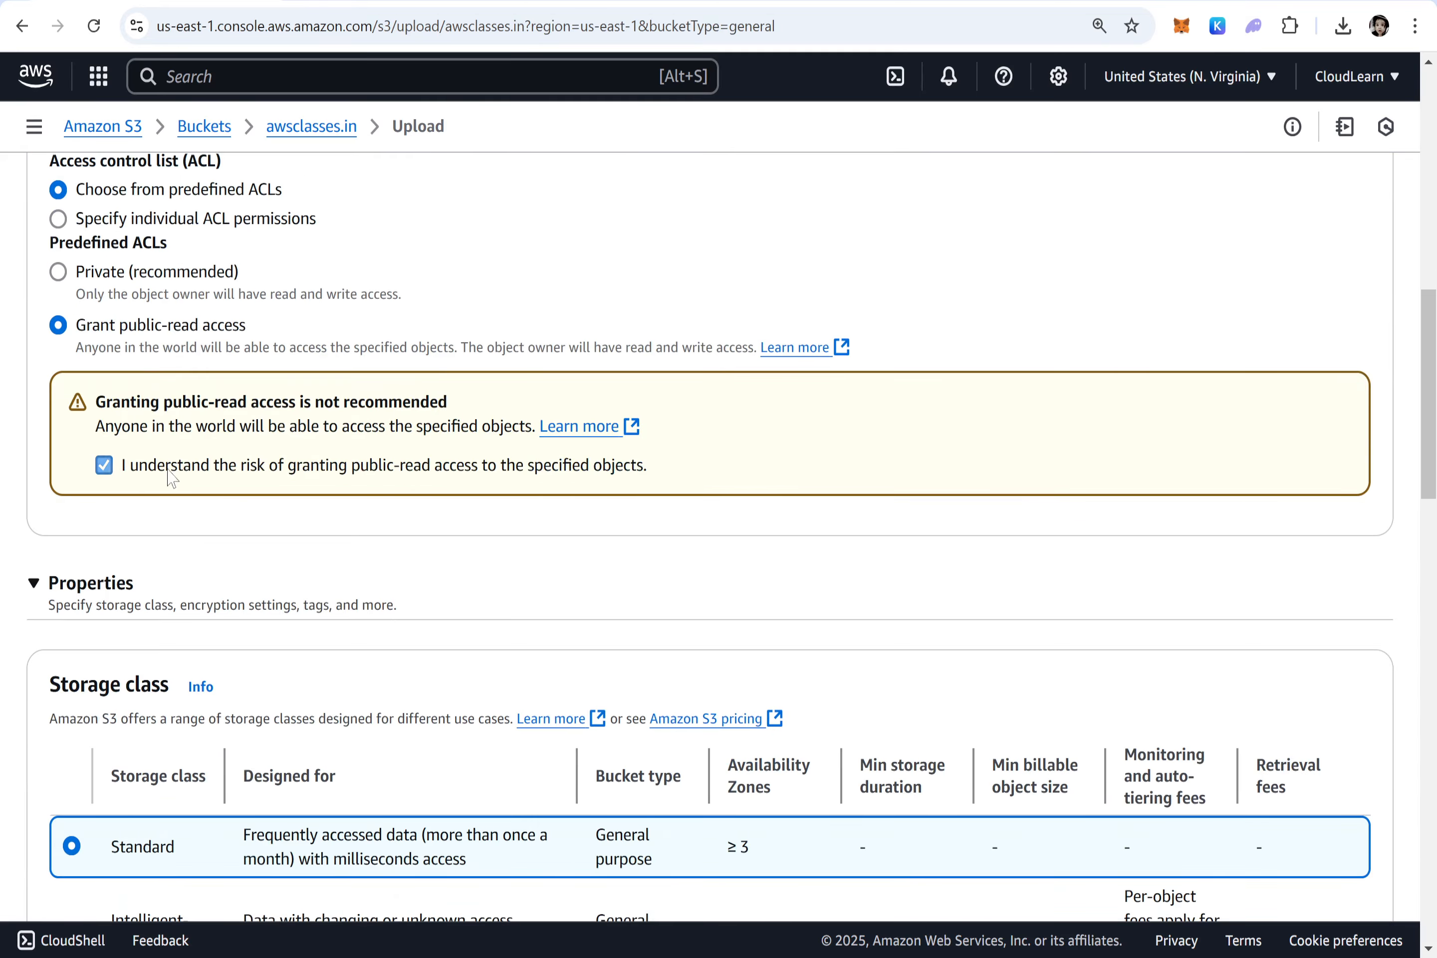
# Upload index.html to the bucket and close the upload status page
pyautogui.scroll(-20, 170, 472)
pyautogui.click(1336, 843)
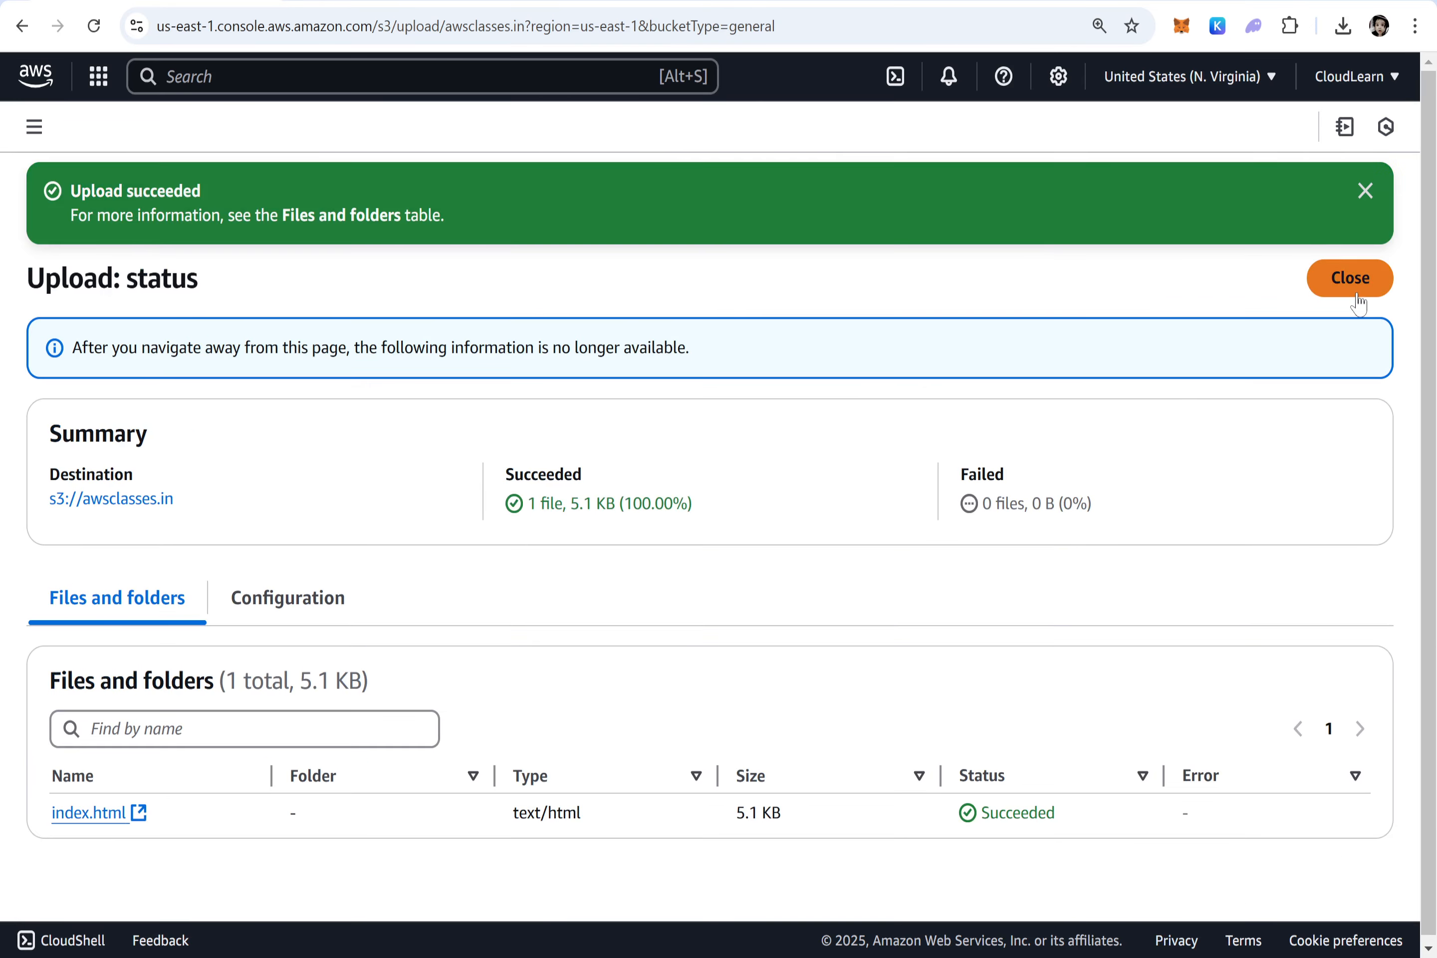
pyautogui.click(1351, 280)
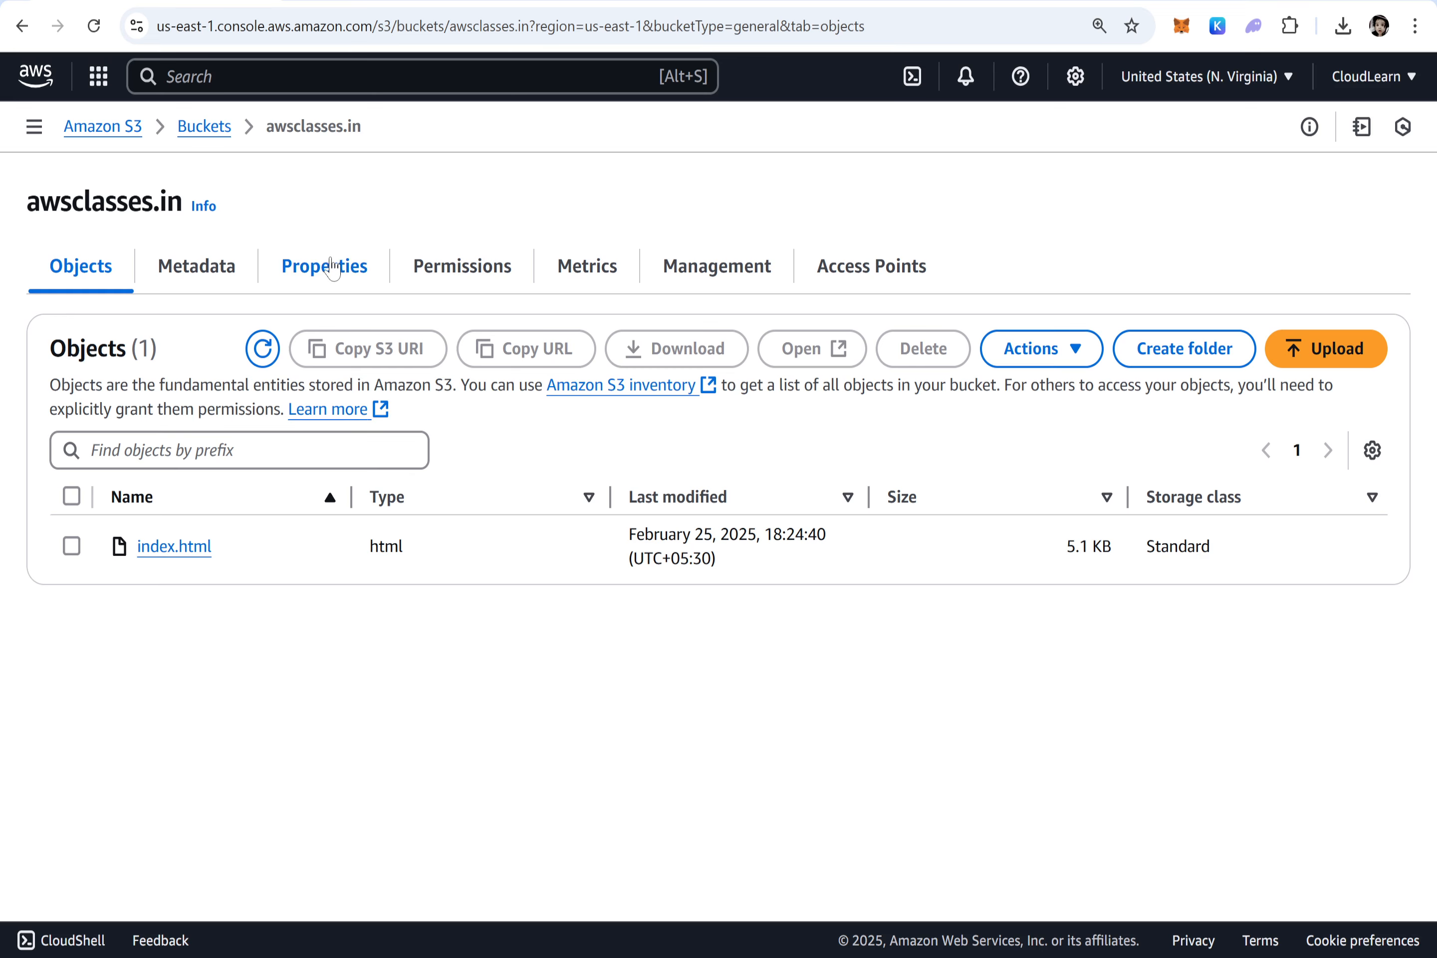
# Enable static website hosting in the bucket's properties with index.html as the index document and save the changes
pyautogui.click(333, 271)
pyautogui.scroll(-15, 521, 670)
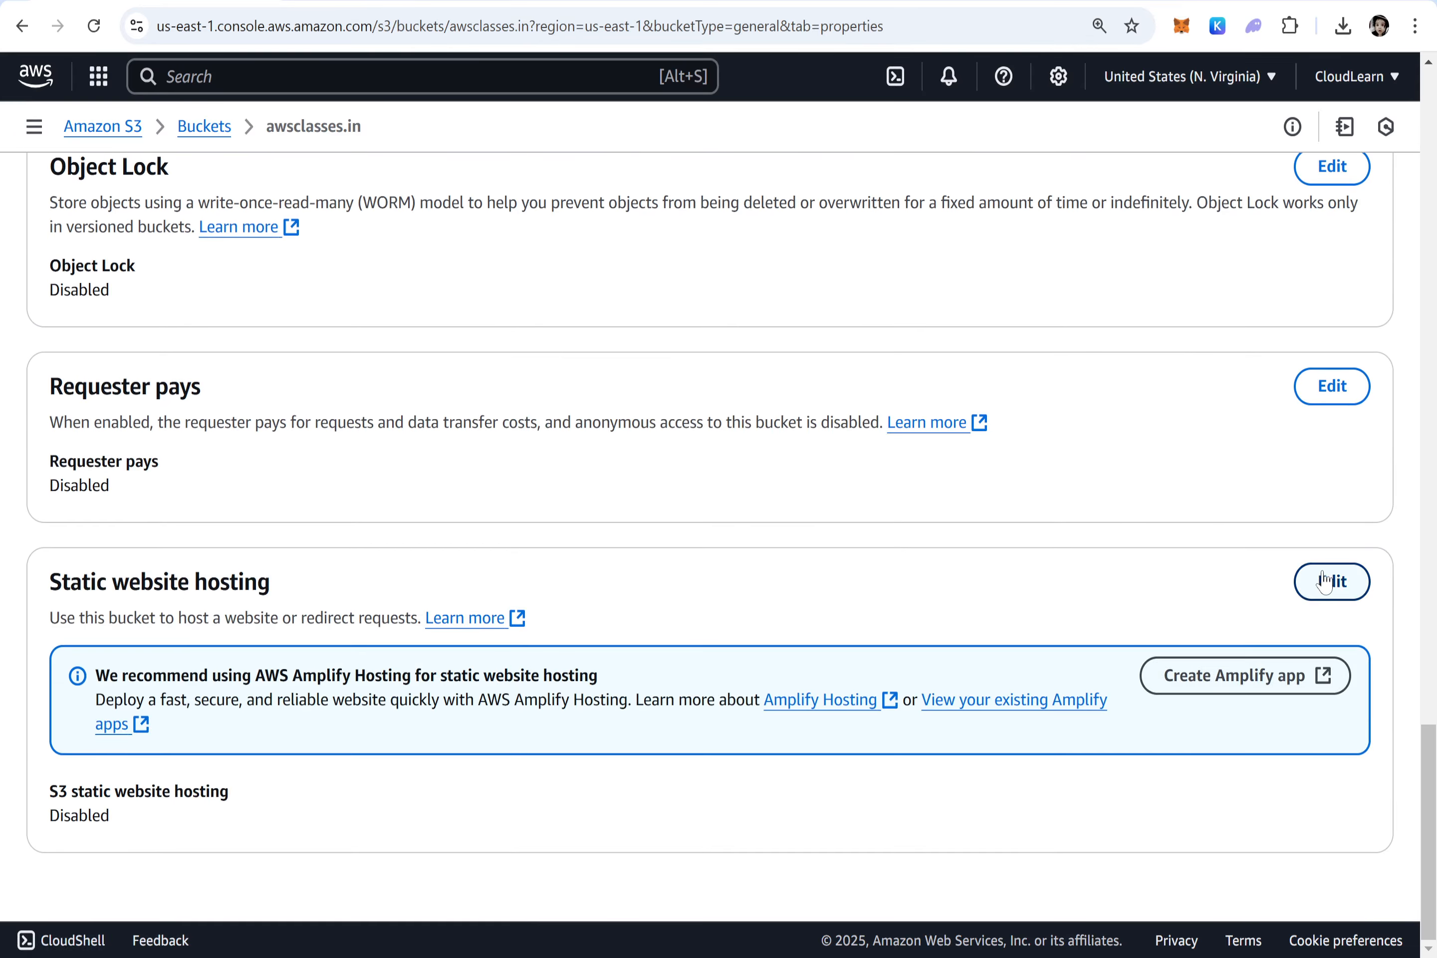
pyautogui.click(1326, 581)
pyautogui.click(101, 401)
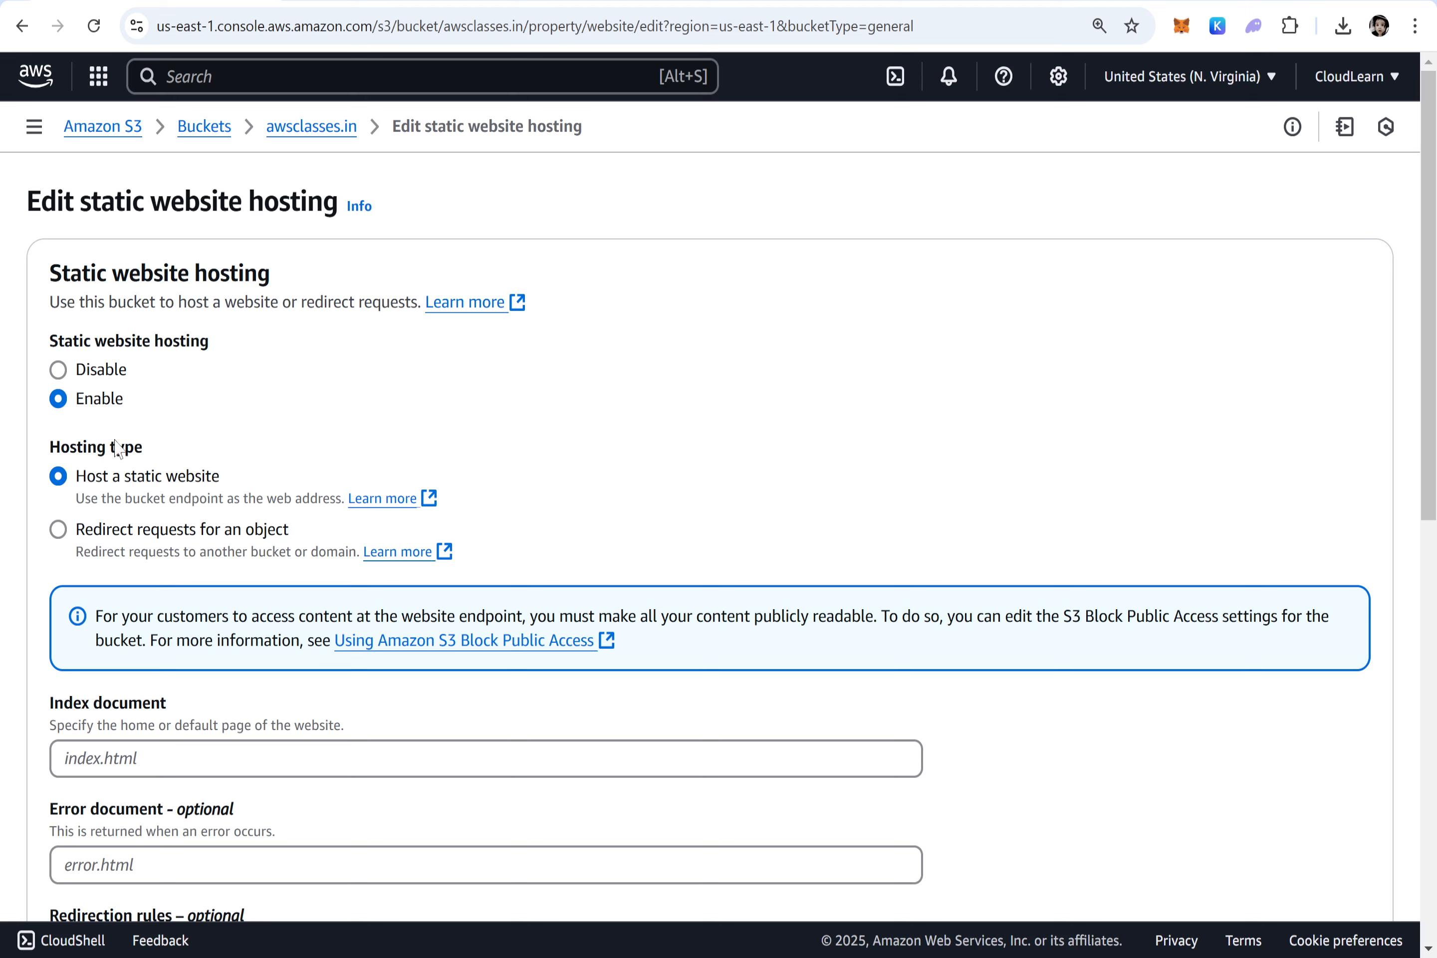
pyautogui.scroll(-2, 114, 449)
pyautogui.click(130, 648)
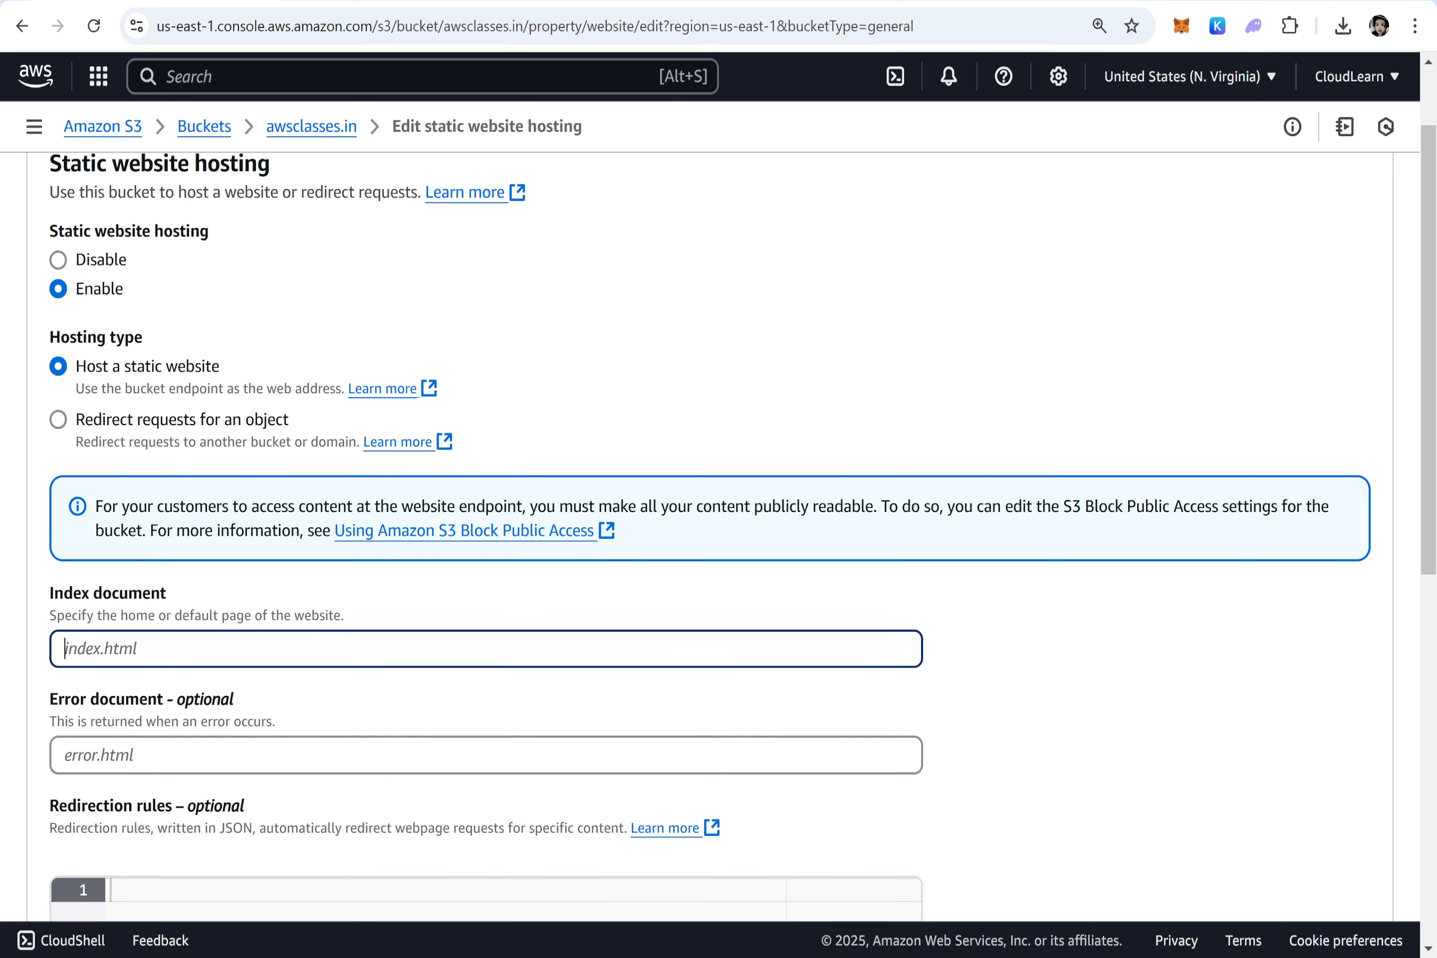
pyautogui.write('index.html')
pyautogui.scroll(-10, 352, 630)
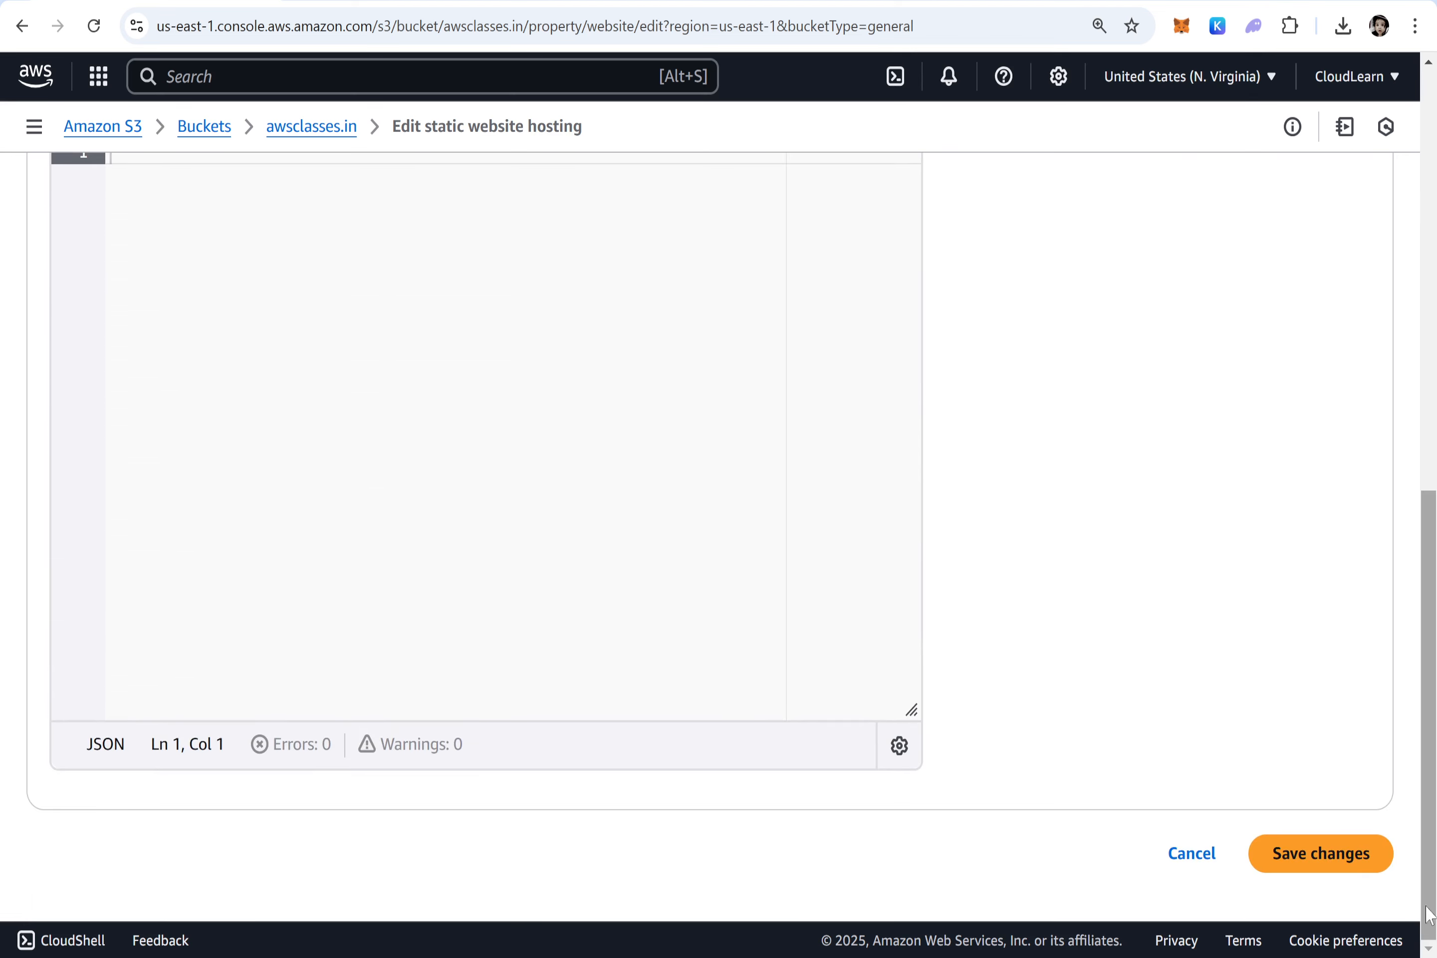
pyautogui.click(1334, 873)
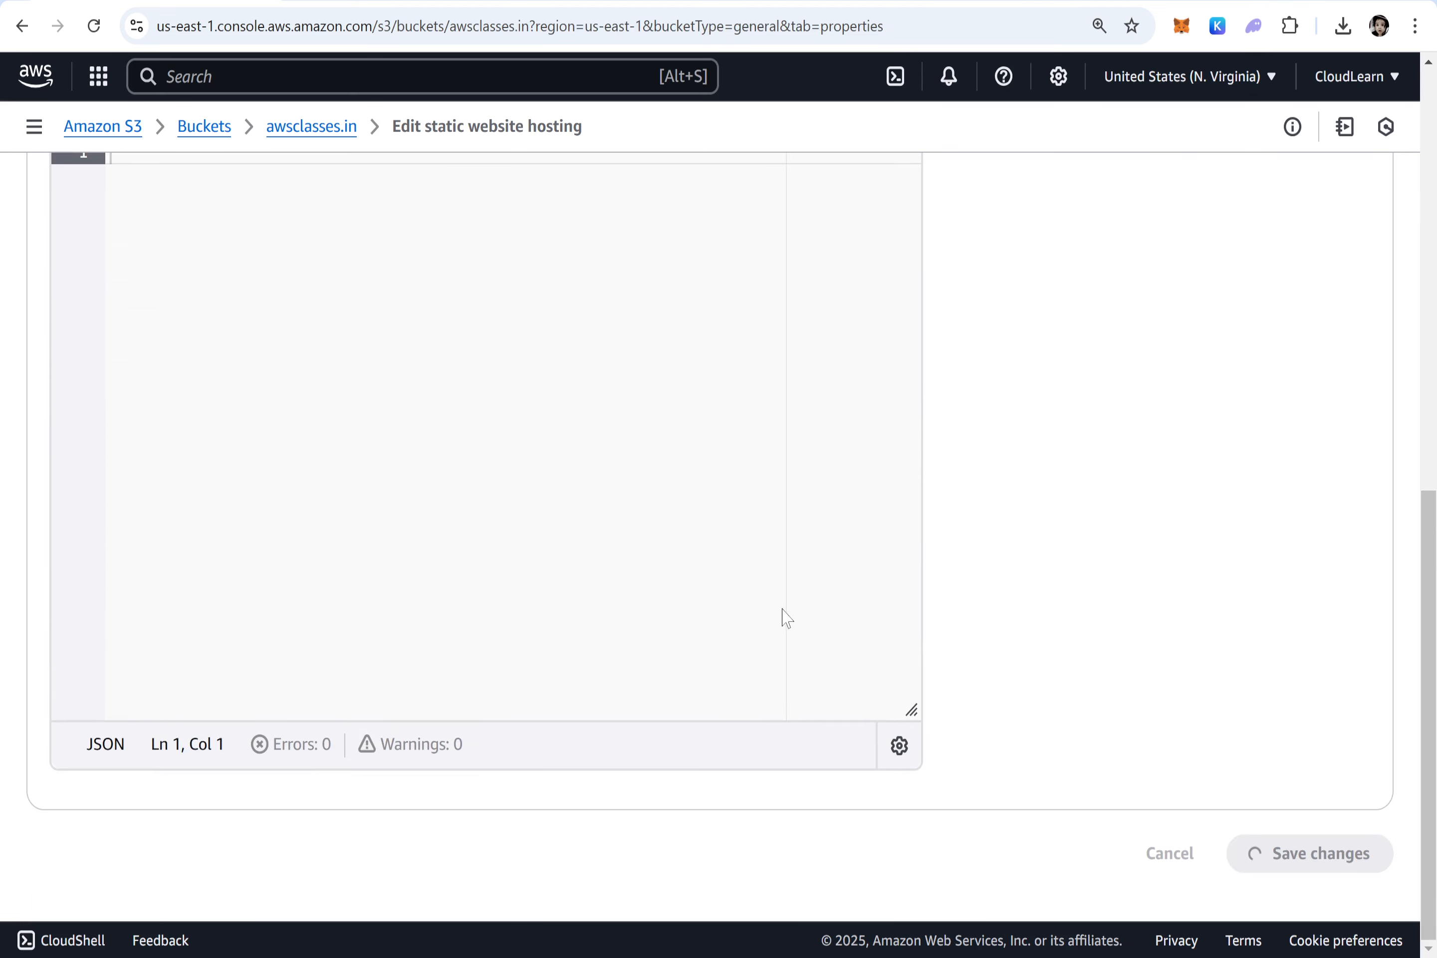
# Copy the bucket website endpoint URL from the static website hosting section
pyautogui.scroll(-20, 482, 673)
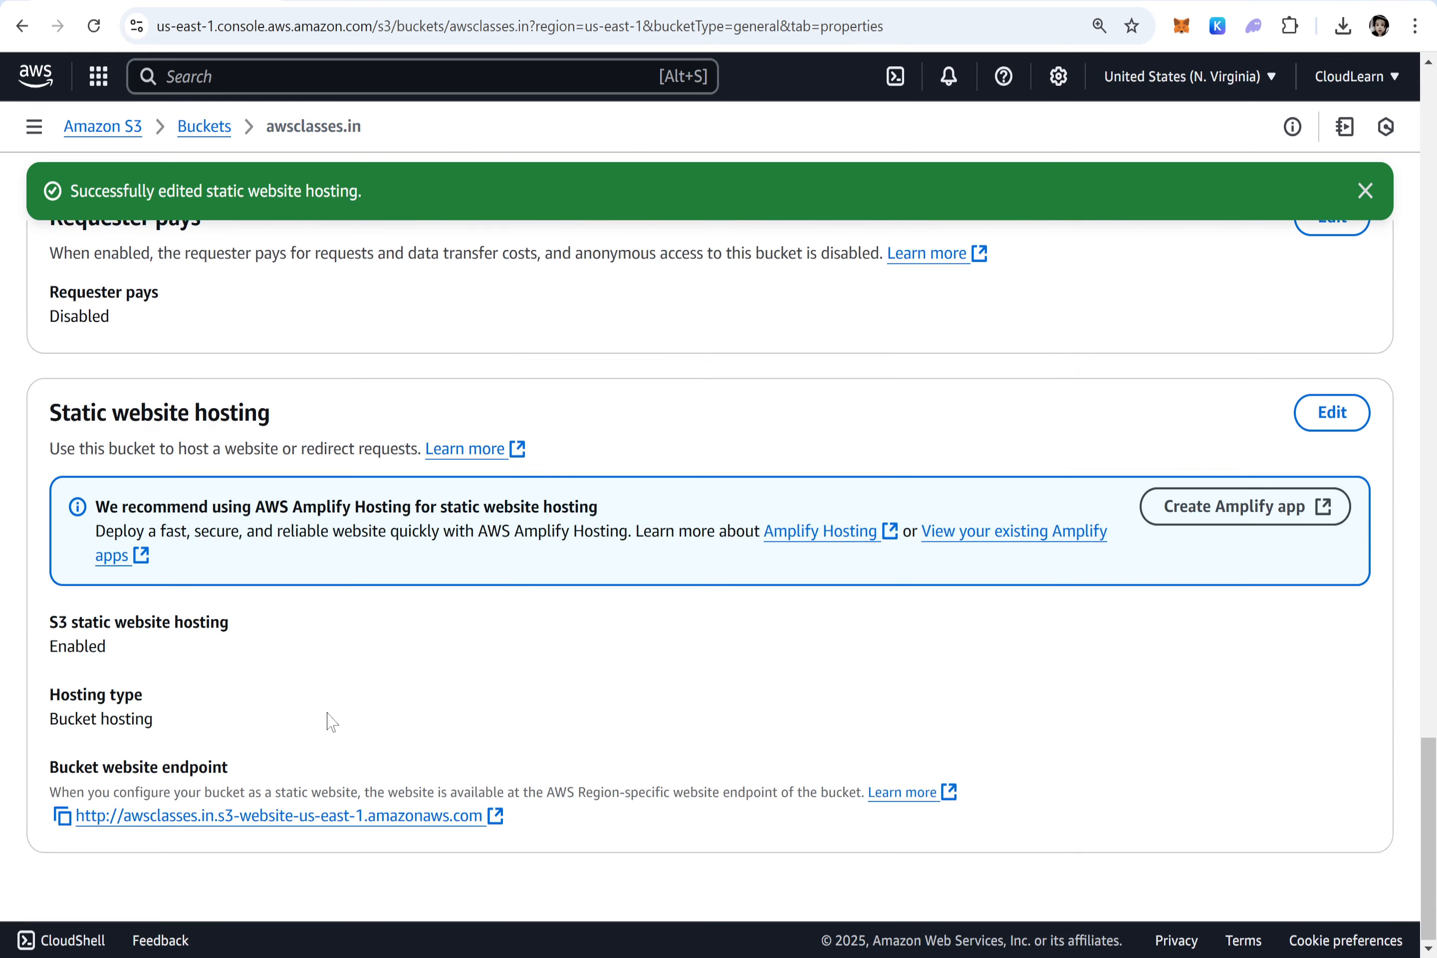
pyautogui.click(61, 817)
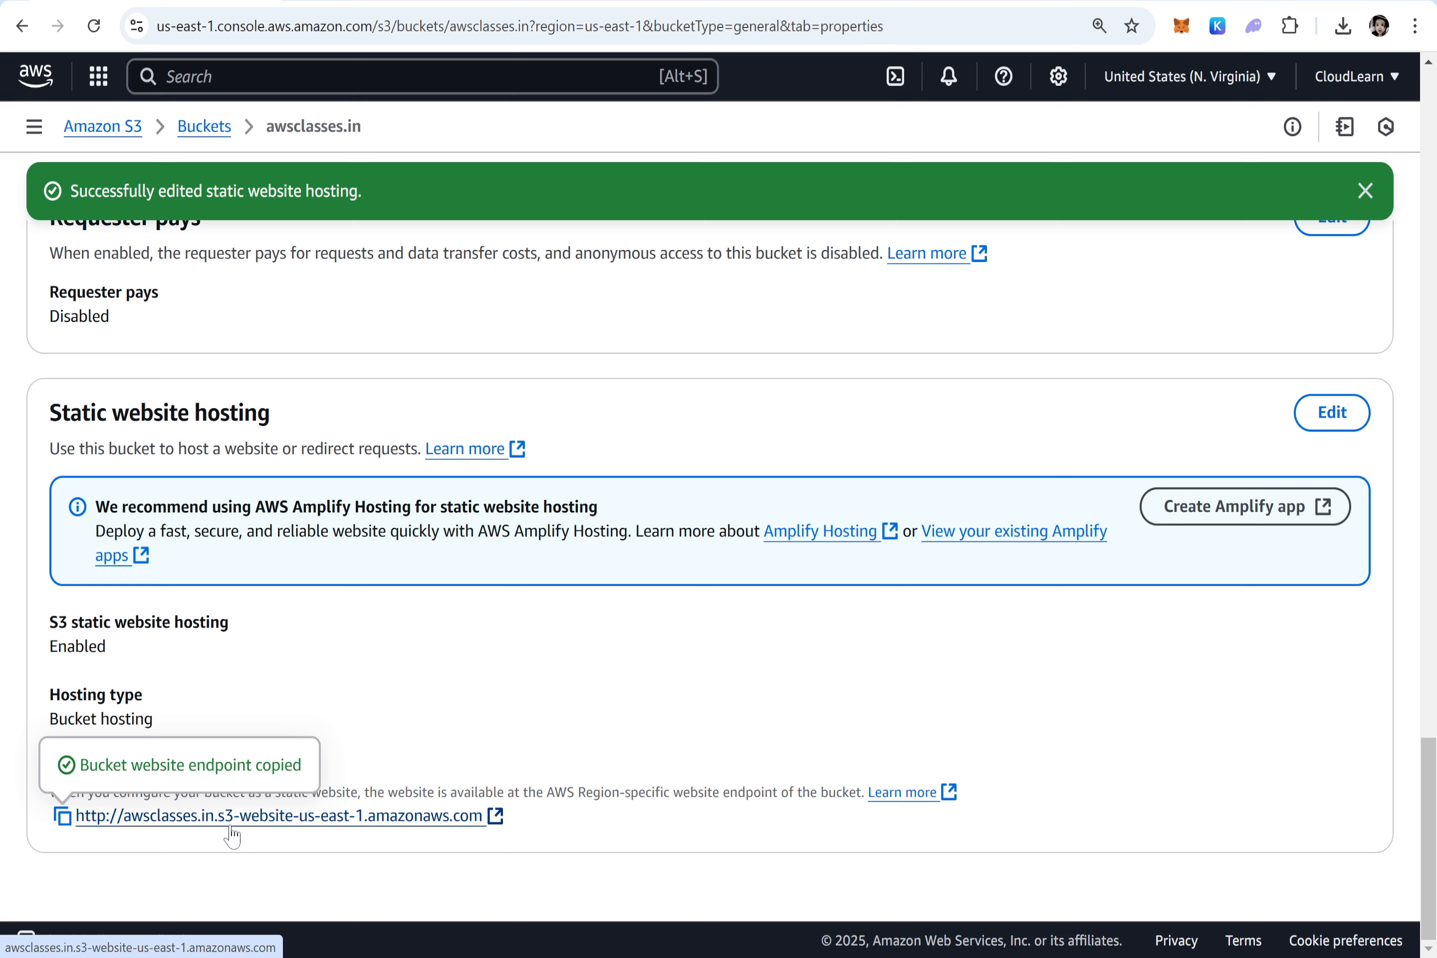
pyautogui.moveTo(489, 817); pyautogui.dragTo(72, 828)
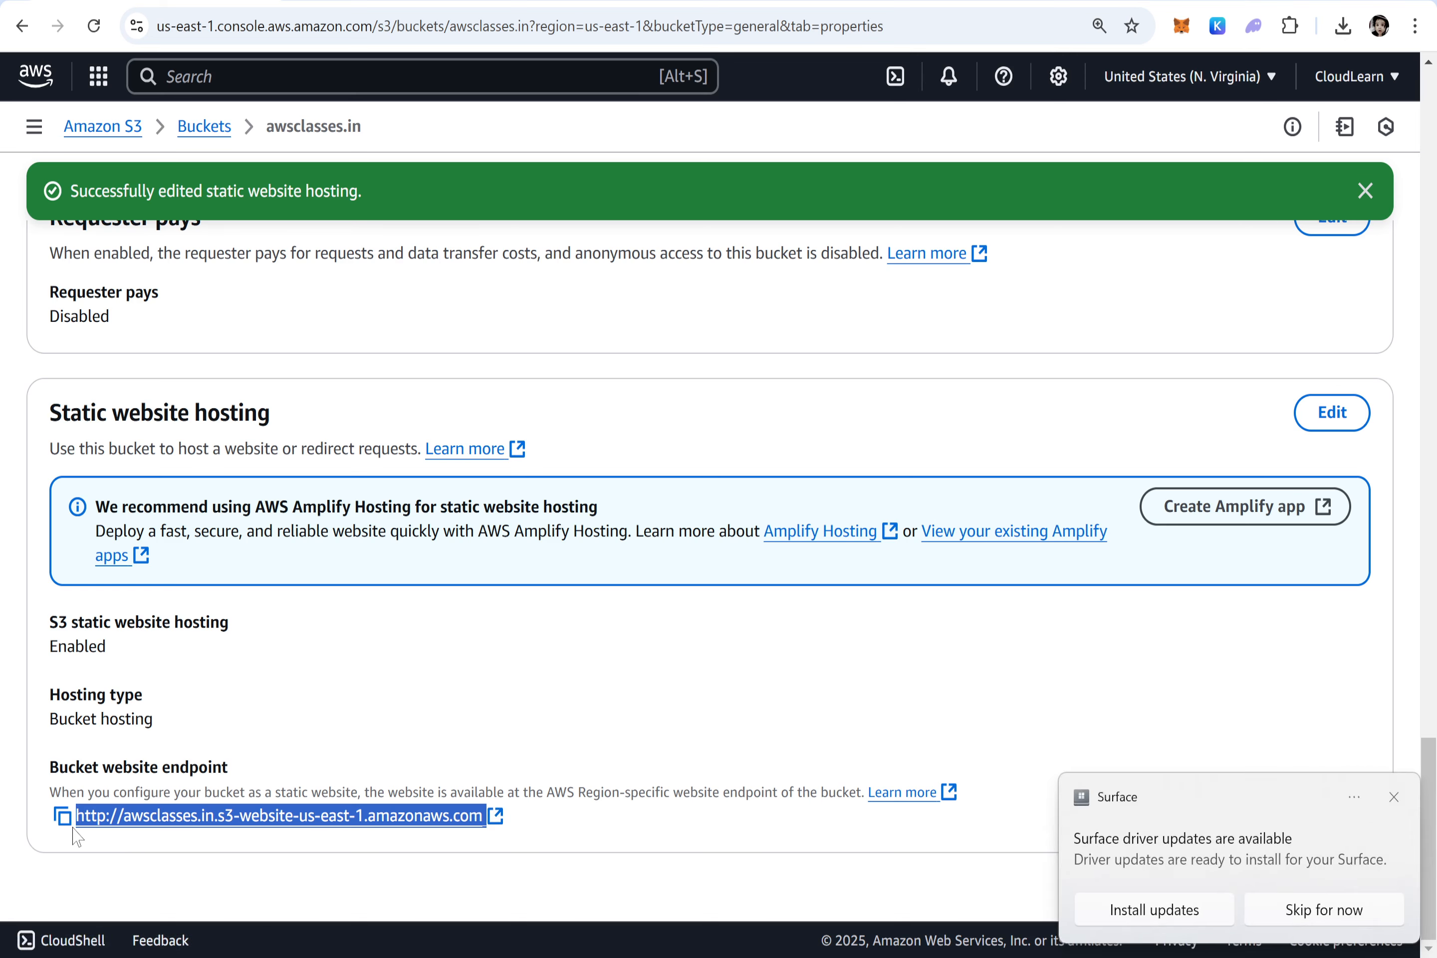
# Copy the bucket website endpoint URL and paste it into the Notepad notes in place of the four name servers
pyautogui.click(62, 816)
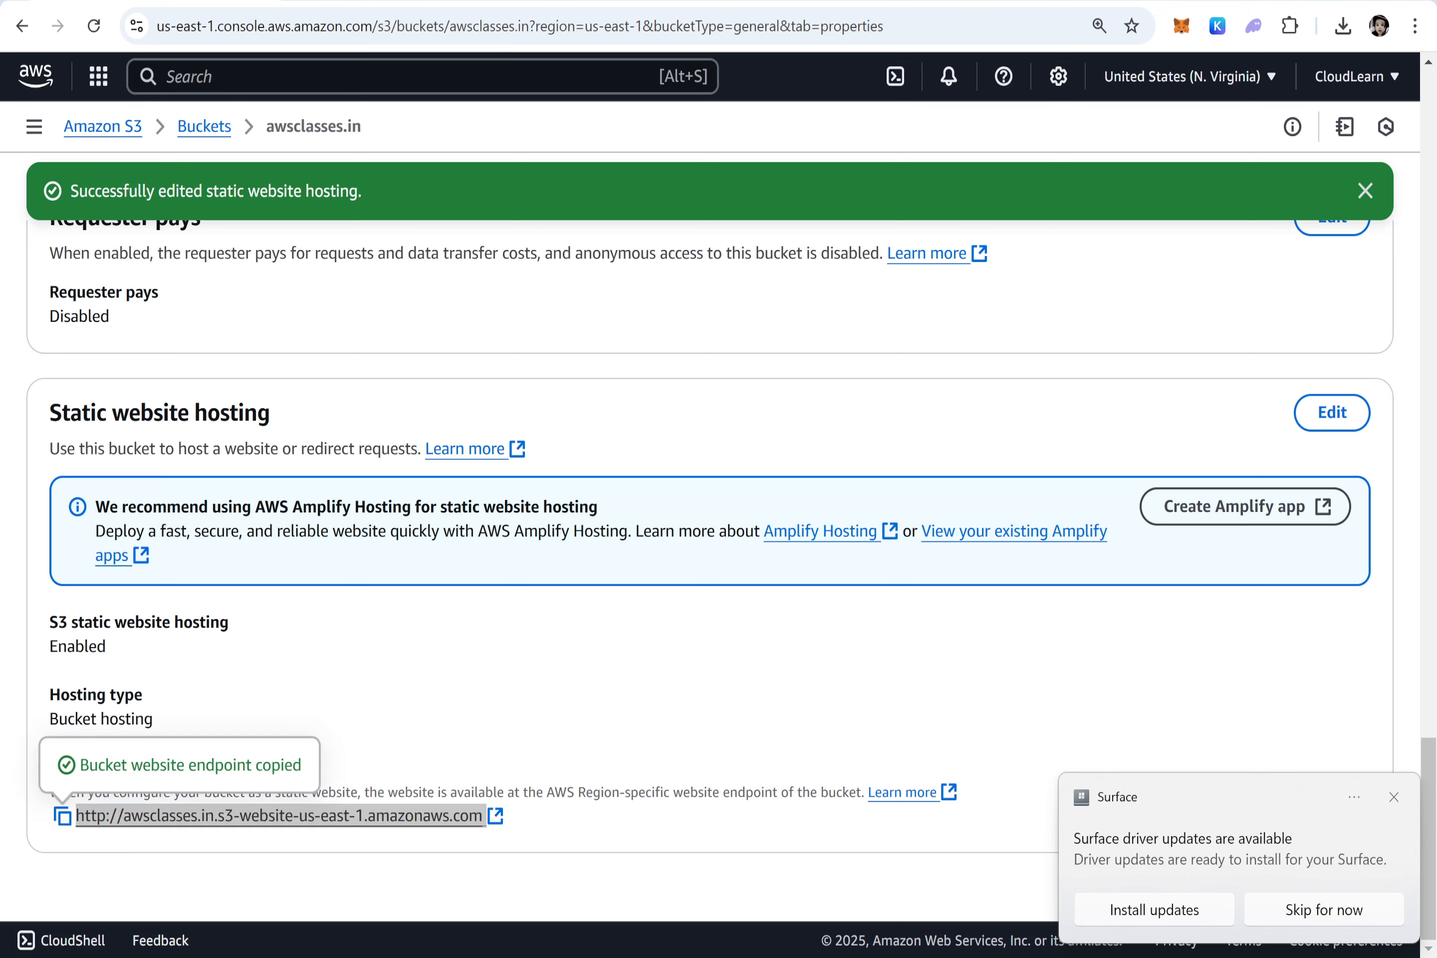
pyautogui.hotkey('alt', 'Tab')
pyautogui.moveTo(321, 839); pyautogui.dragTo(3, 734)
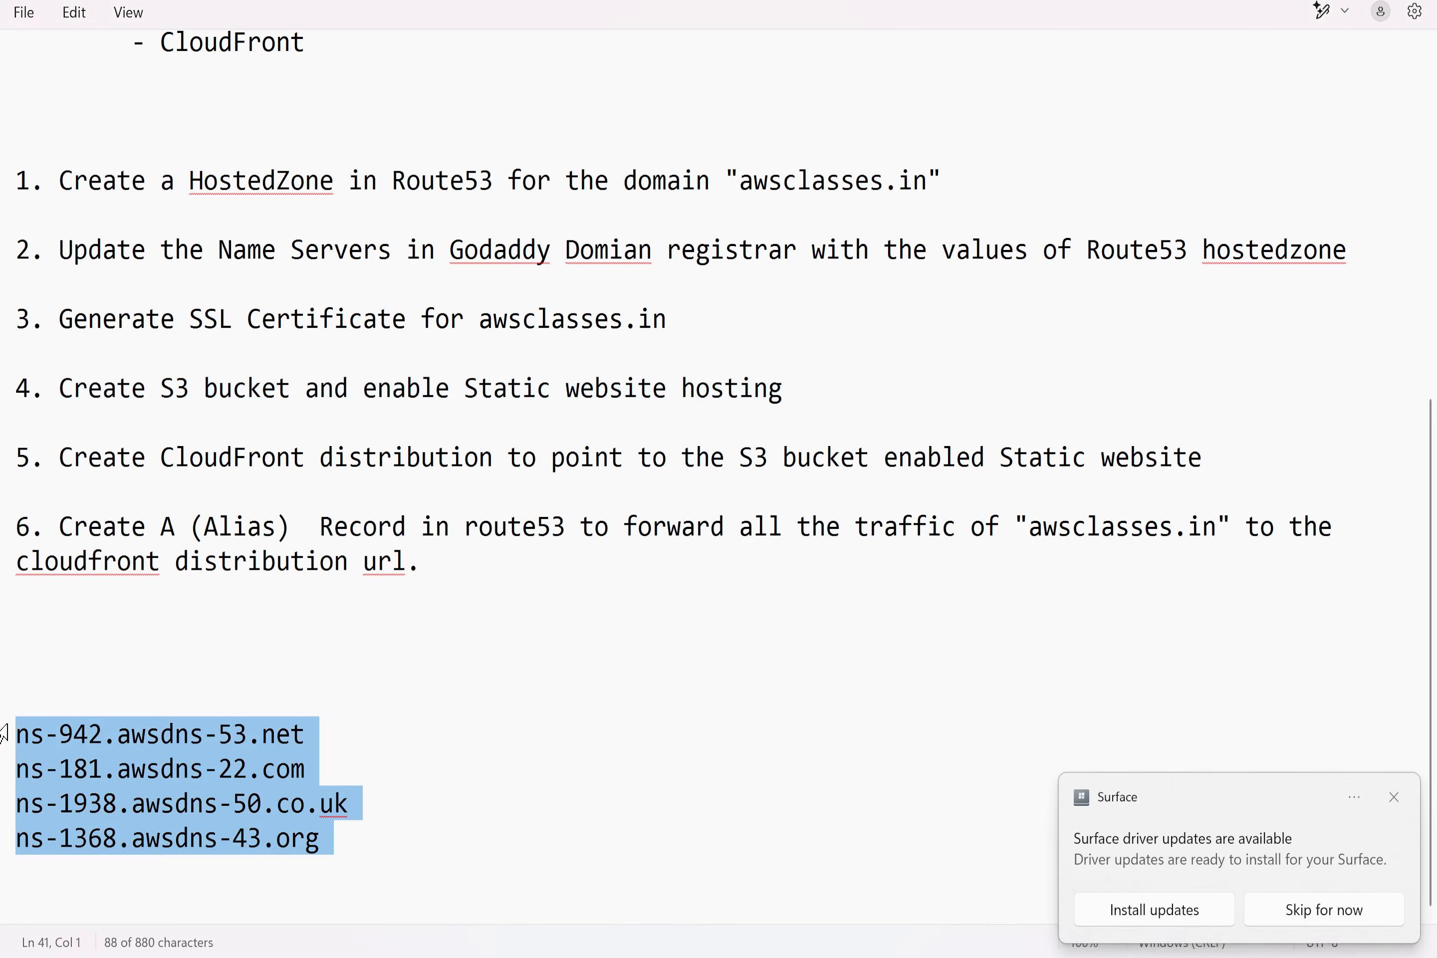
pyautogui.hotkey('ctrl', 'v')
pyautogui.tripleClick(8, 735)
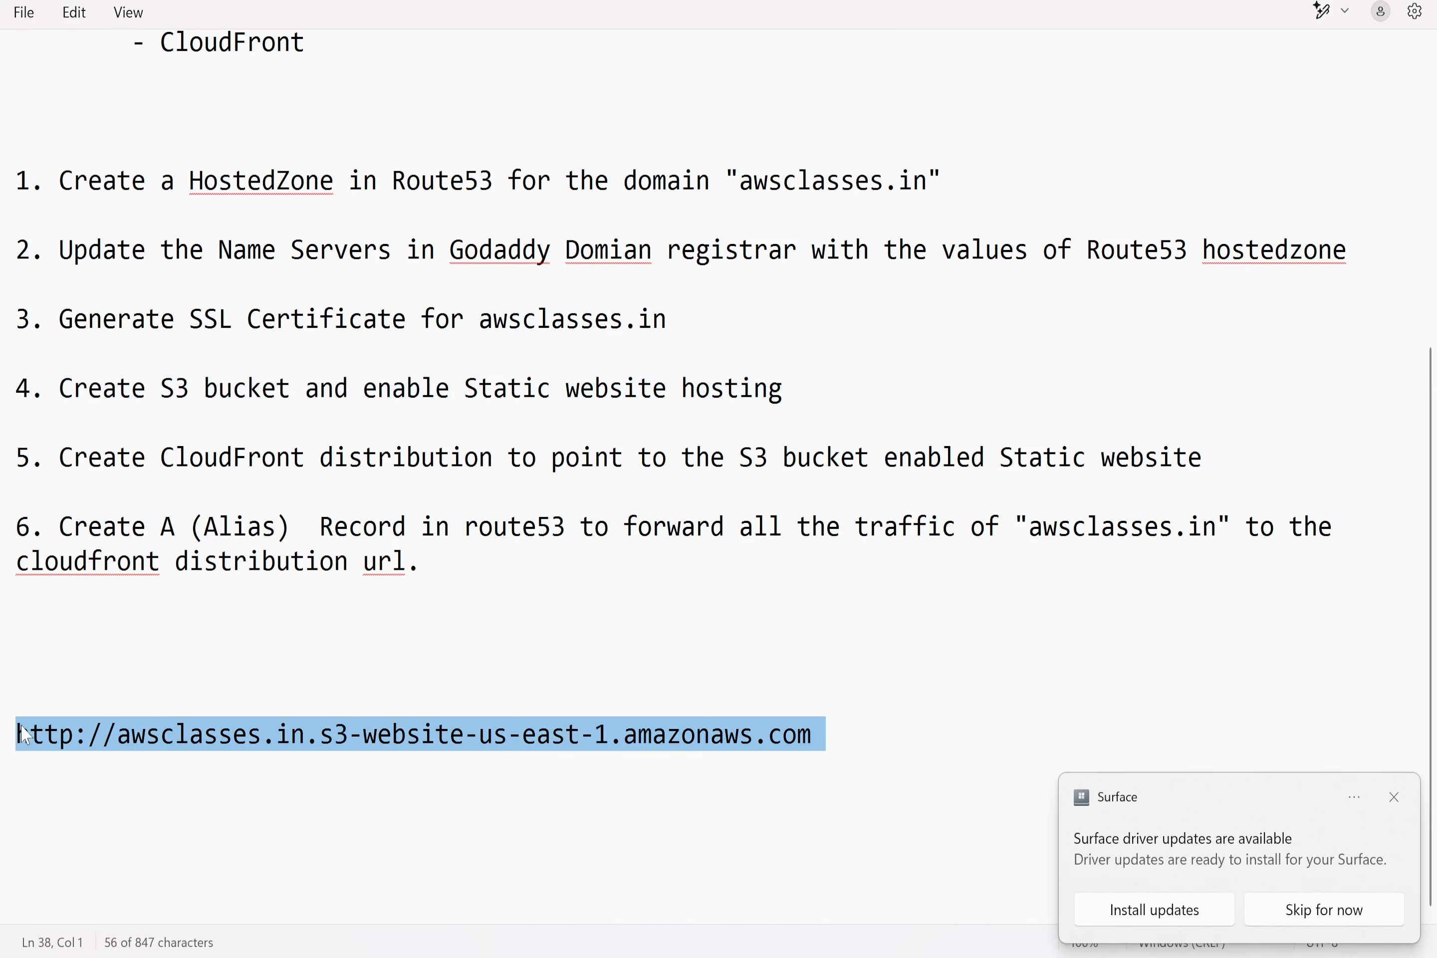
pyautogui.click(894, 733)
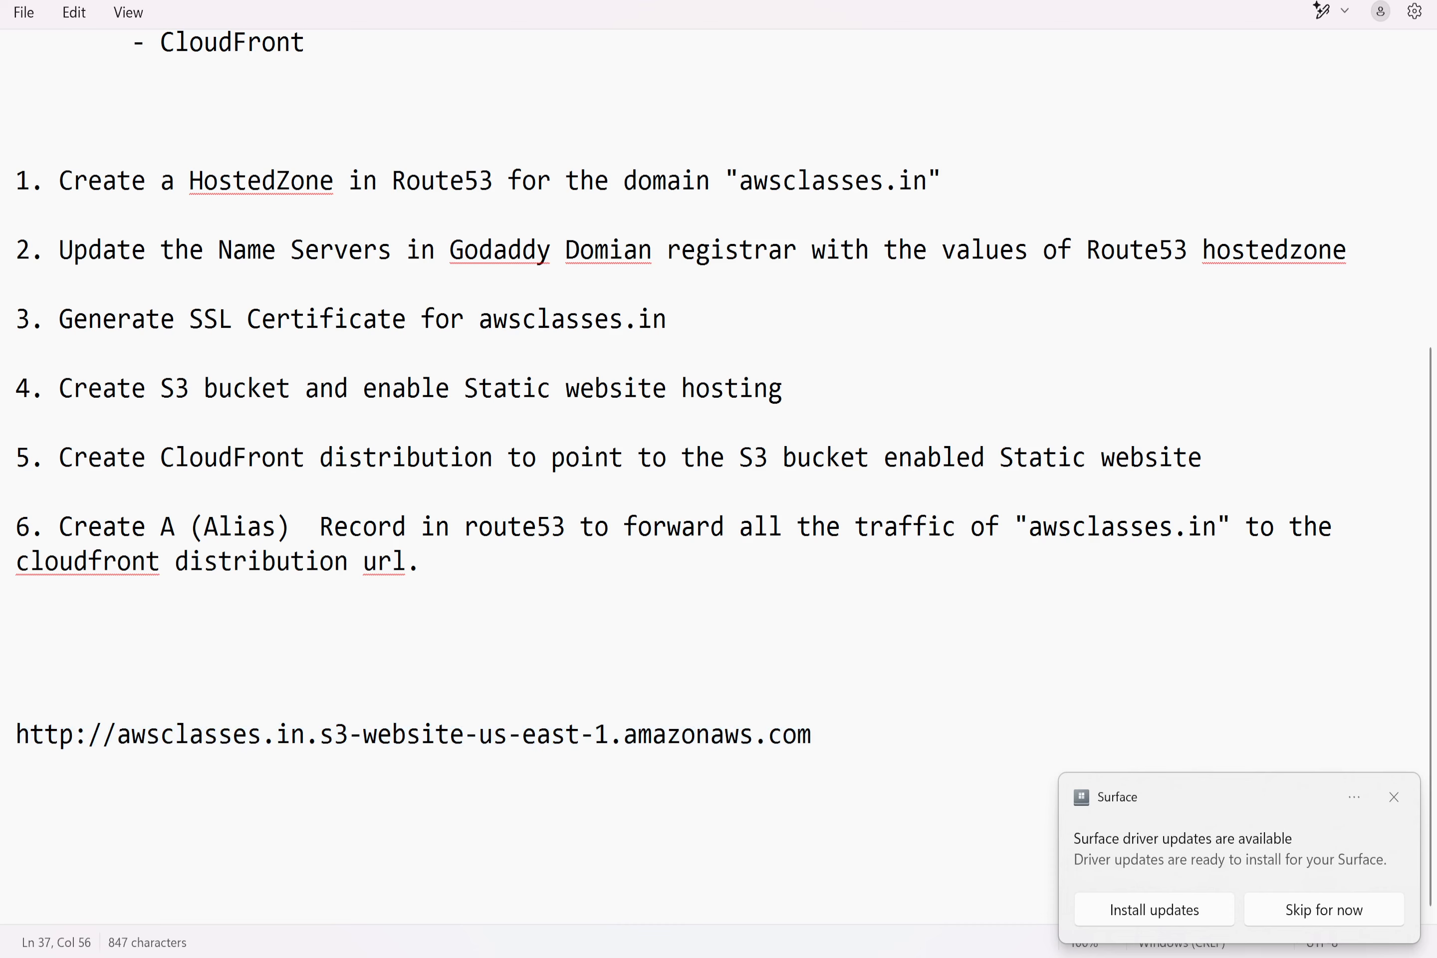
# Open the copied website endpoint in a new Chrome tab, dismiss the driver update notification and look through the hosted page
pyautogui.hotkey('alt', 'Tab')
pyautogui.hotkey('ctrl', 't')
pyautogui.hotkey('ctrl', 'v')
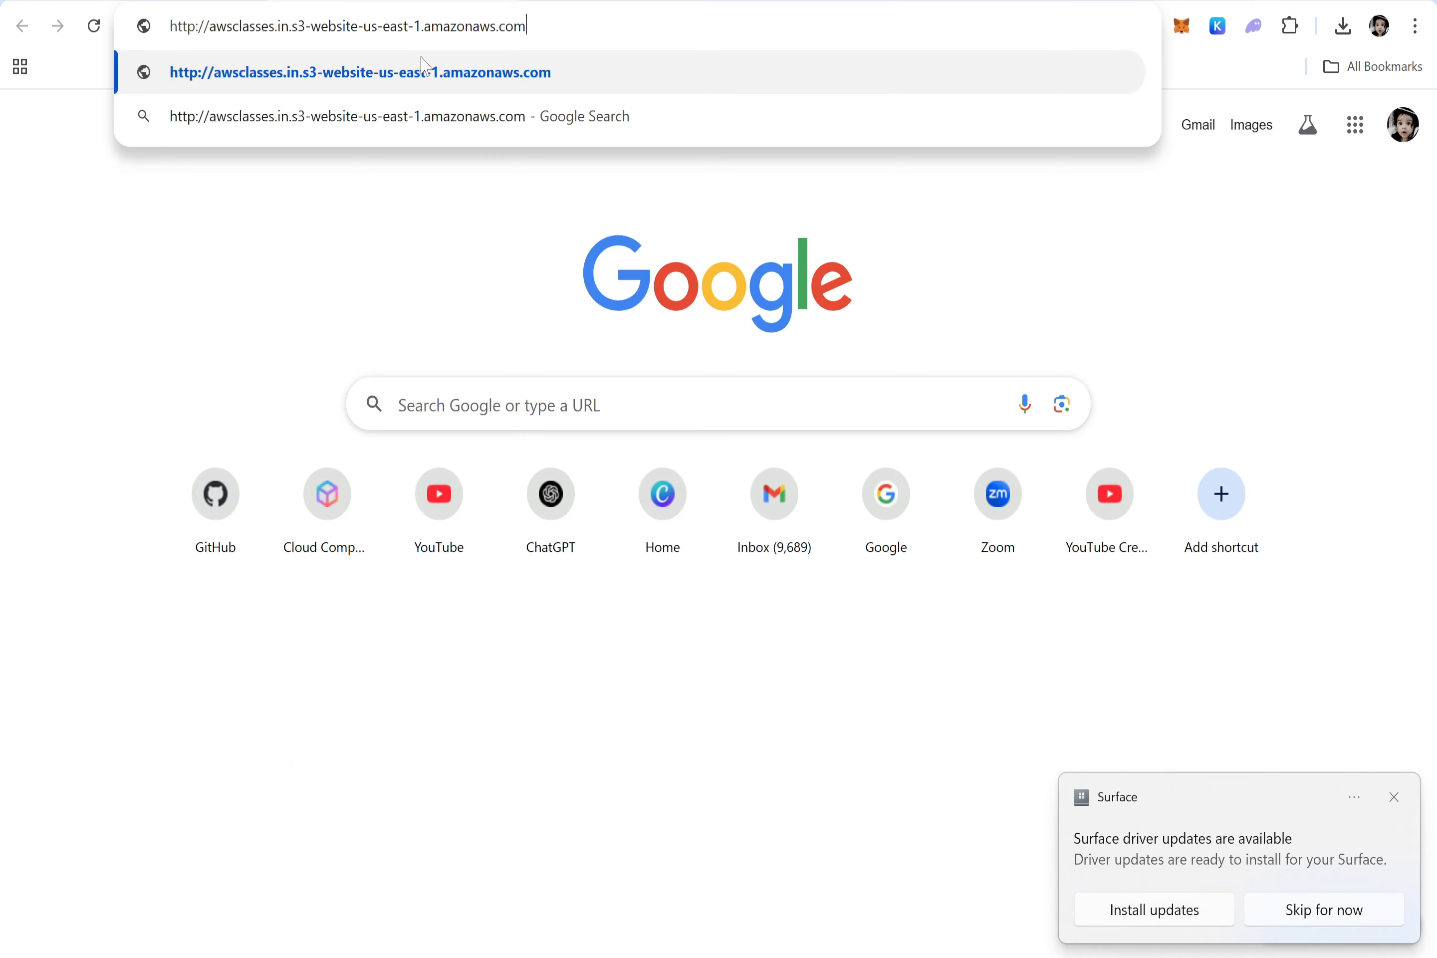
pyautogui.press('Return')
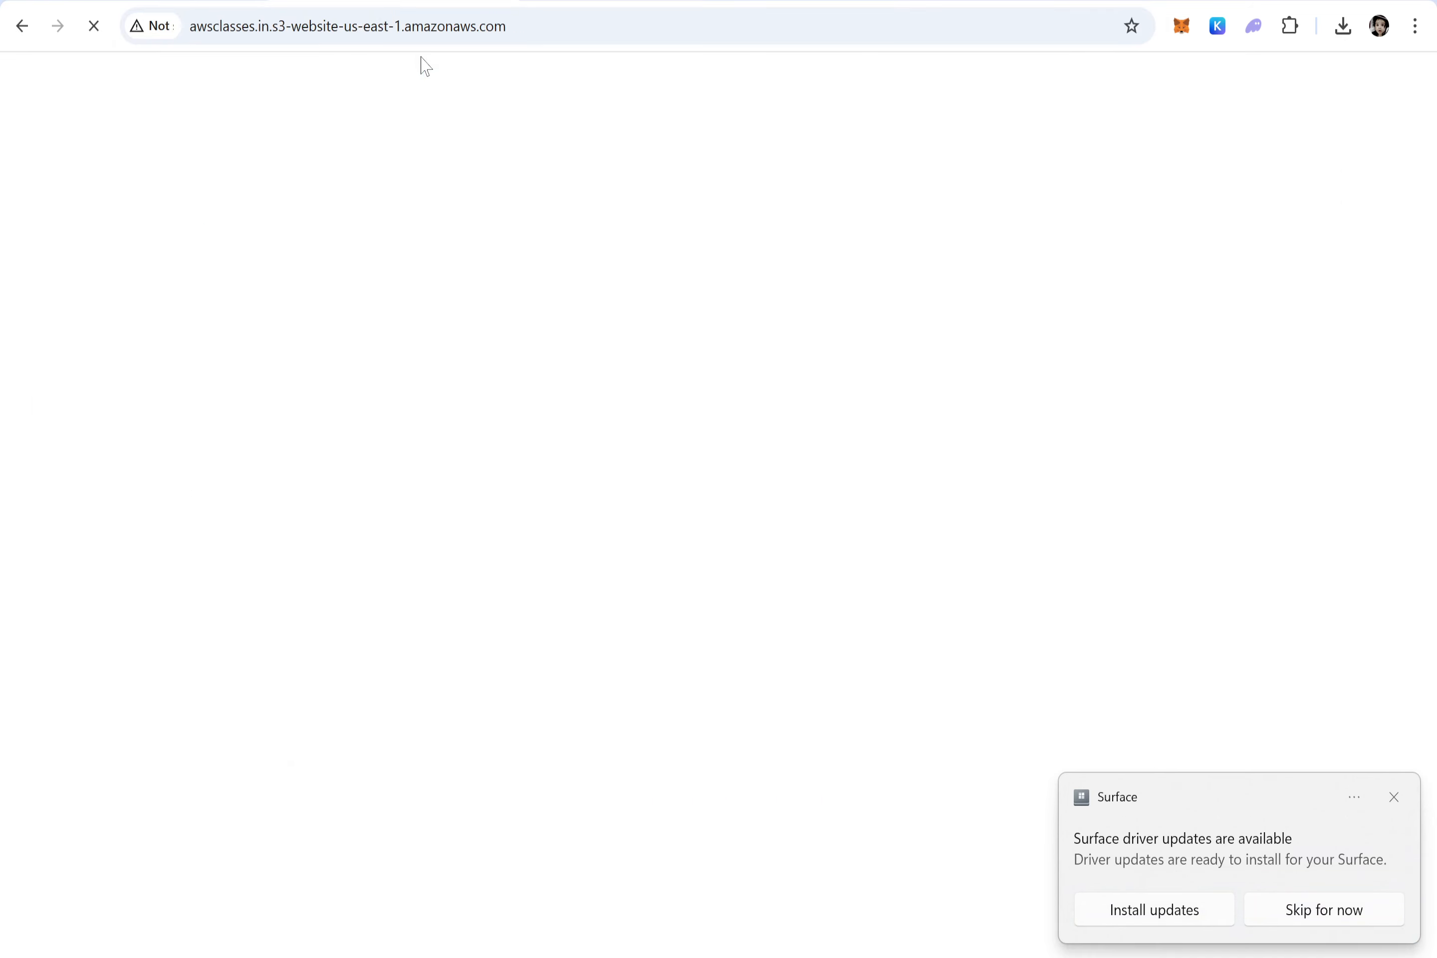
pyautogui.scroll(-5, 810, 592)
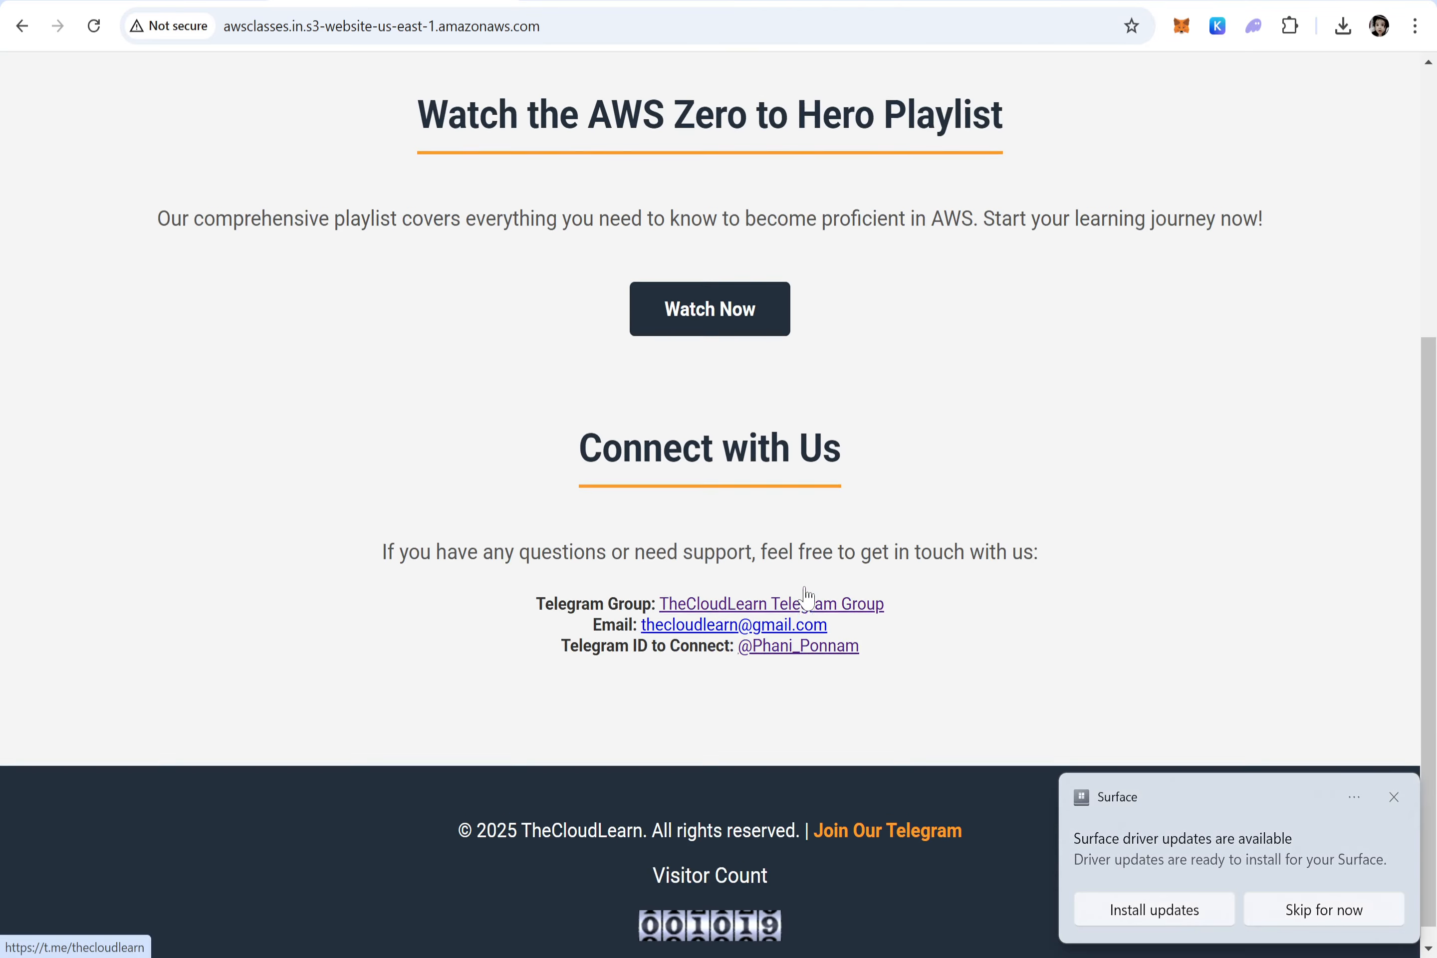
pyautogui.scroll(5, 798, 593)
pyautogui.click(1393, 798)
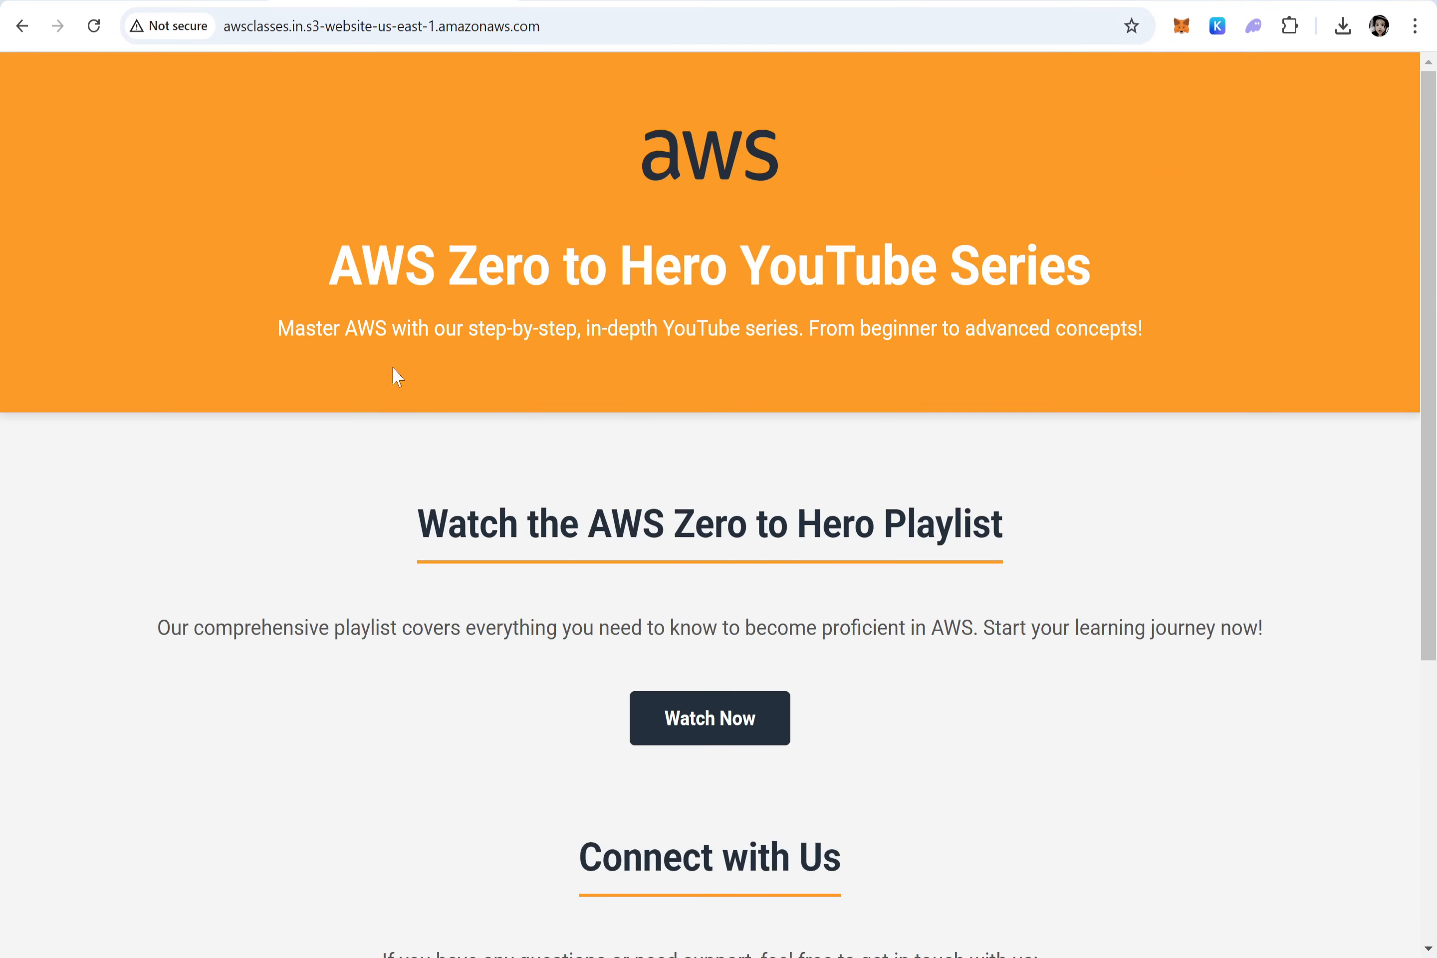
pyautogui.scroll(-5, 686, 754)
pyautogui.scroll(5, 674, 747)
pyautogui.scroll(-2, 670, 748)
pyautogui.scroll(2, 669, 749)
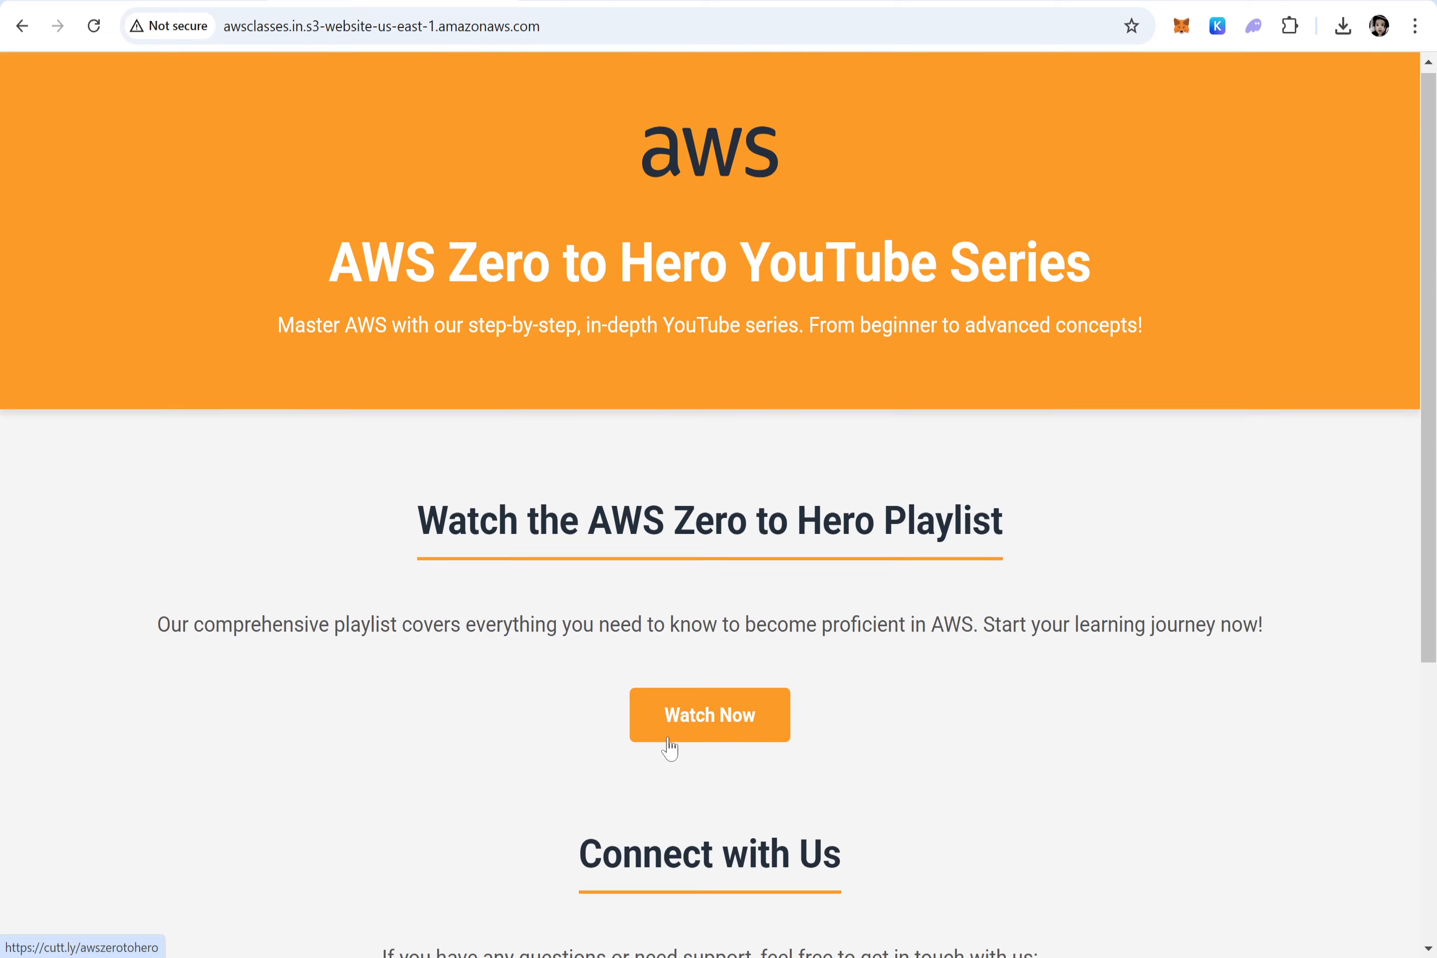
# Return to the AWS console, search for Cloudfront and open the CloudFront service
pyautogui.click(499, 0)
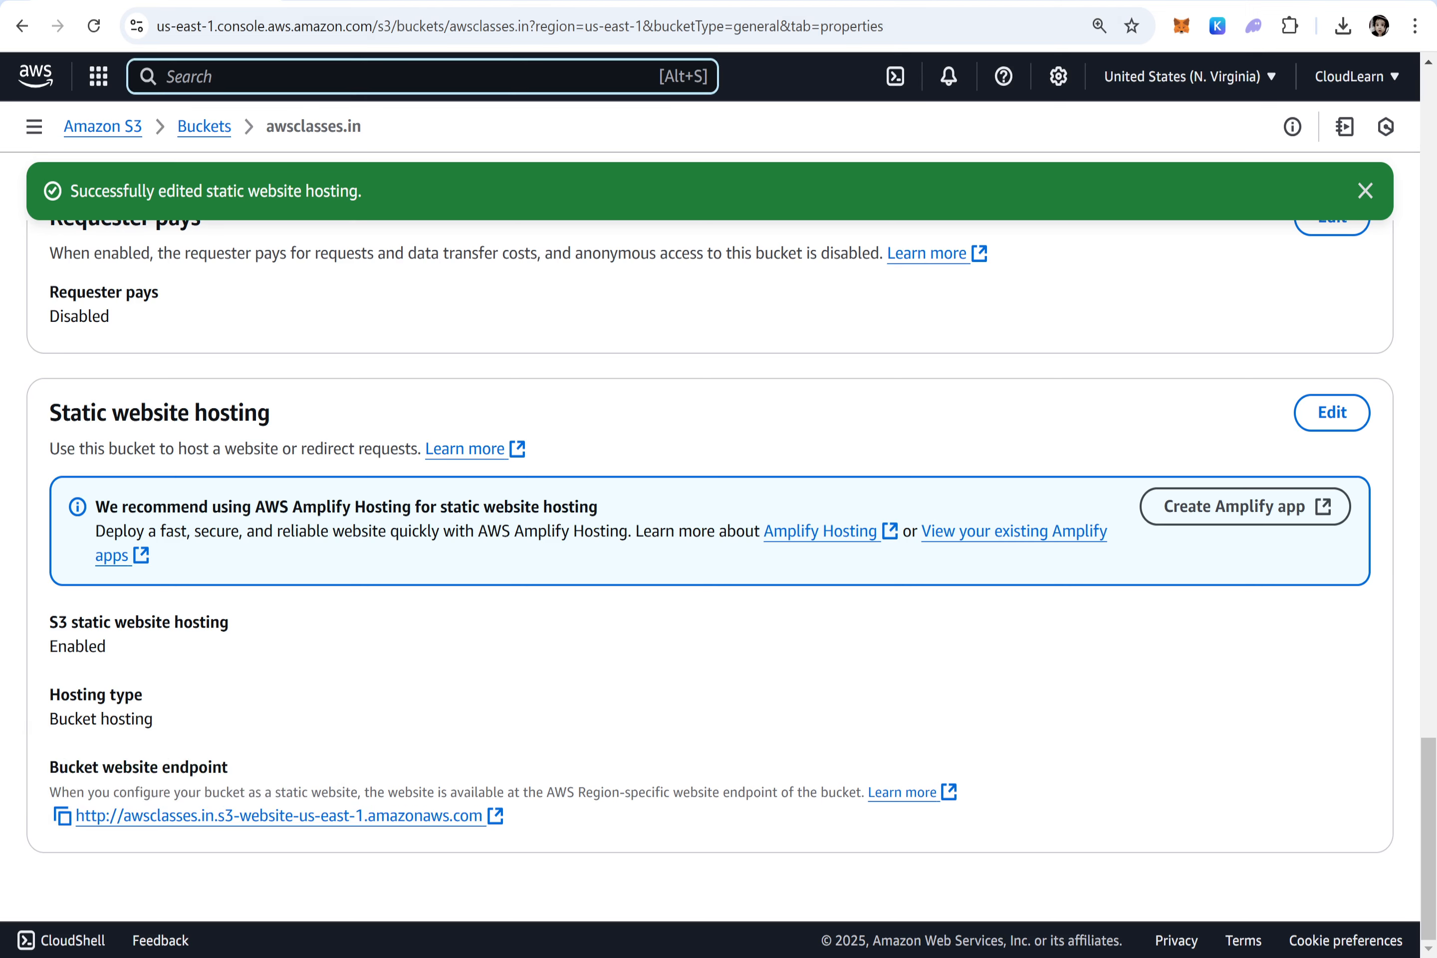
pyautogui.hotkey('alt', 's')
pyautogui.write('Cloudfro')
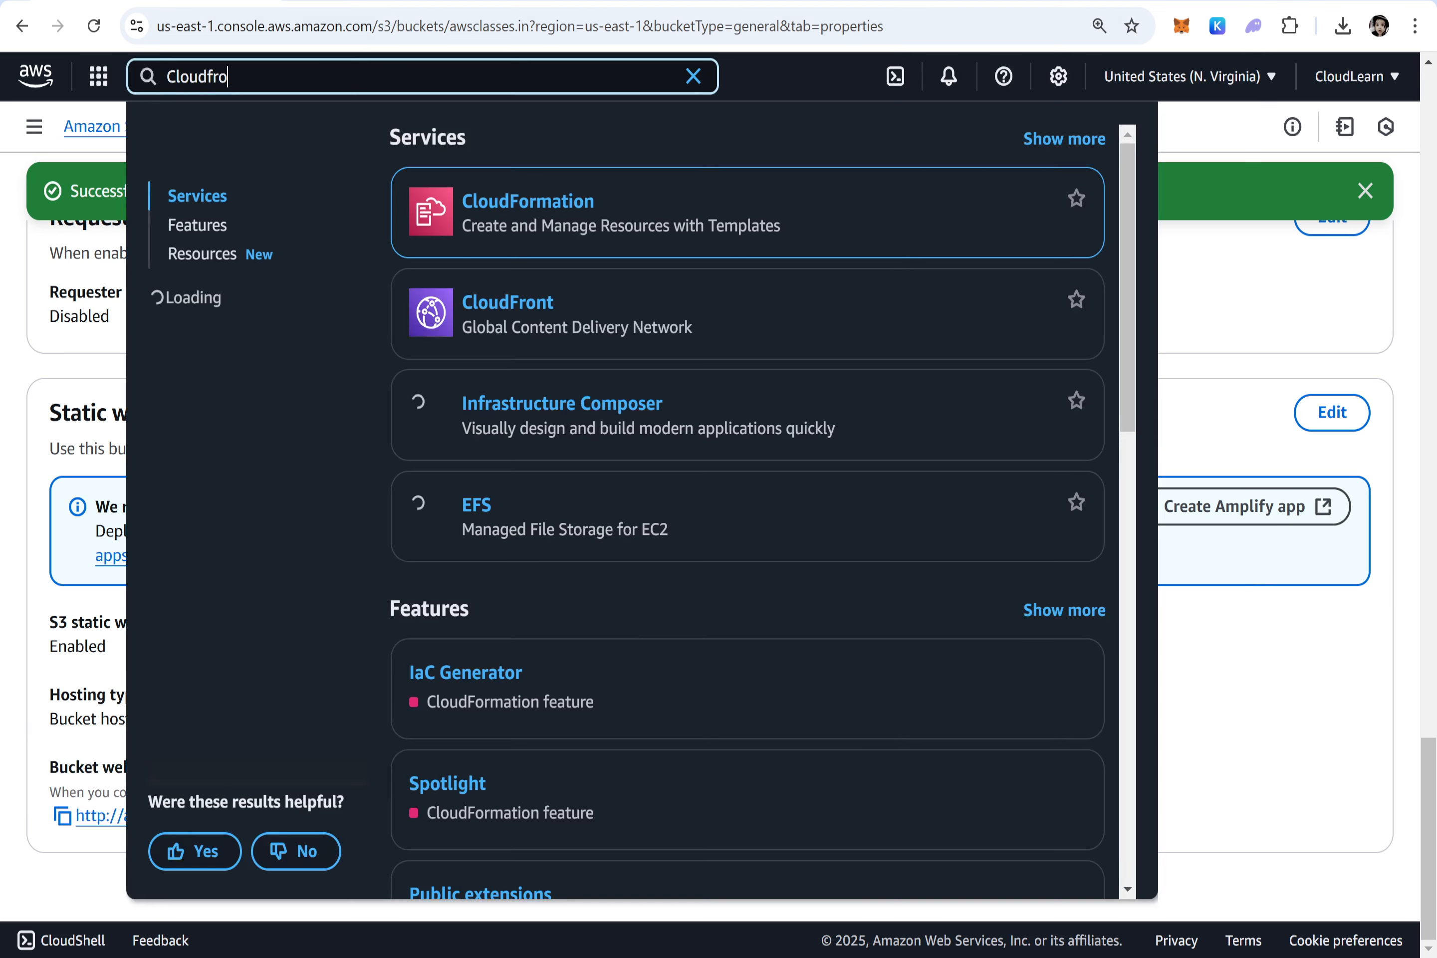
pyautogui.write('nt')
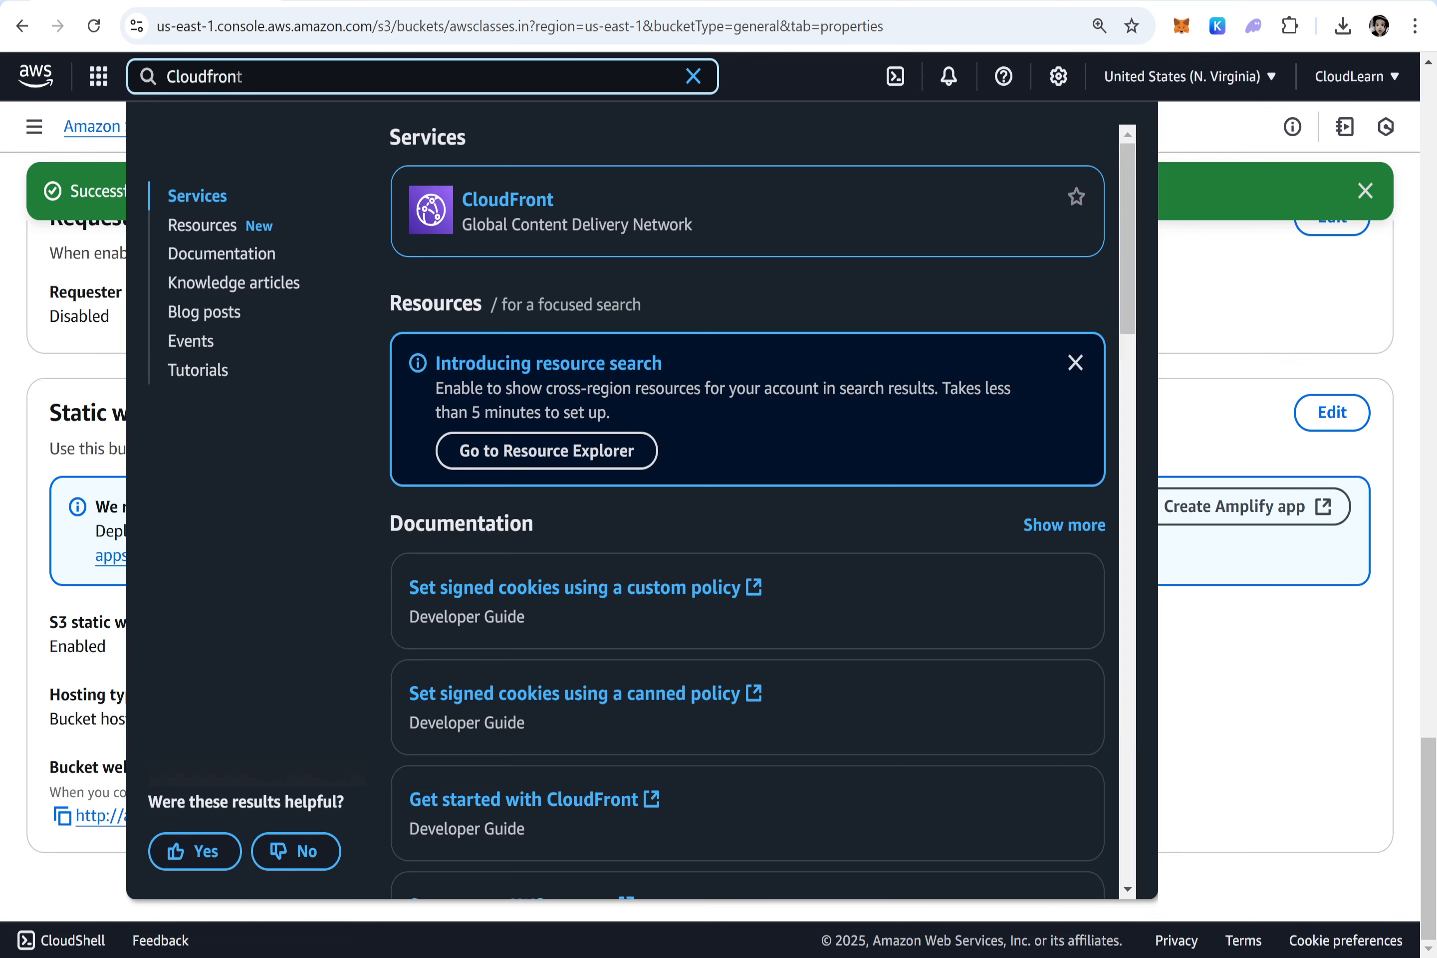
pyautogui.moveTo(693, 233); pyautogui.dragTo(462, 232)
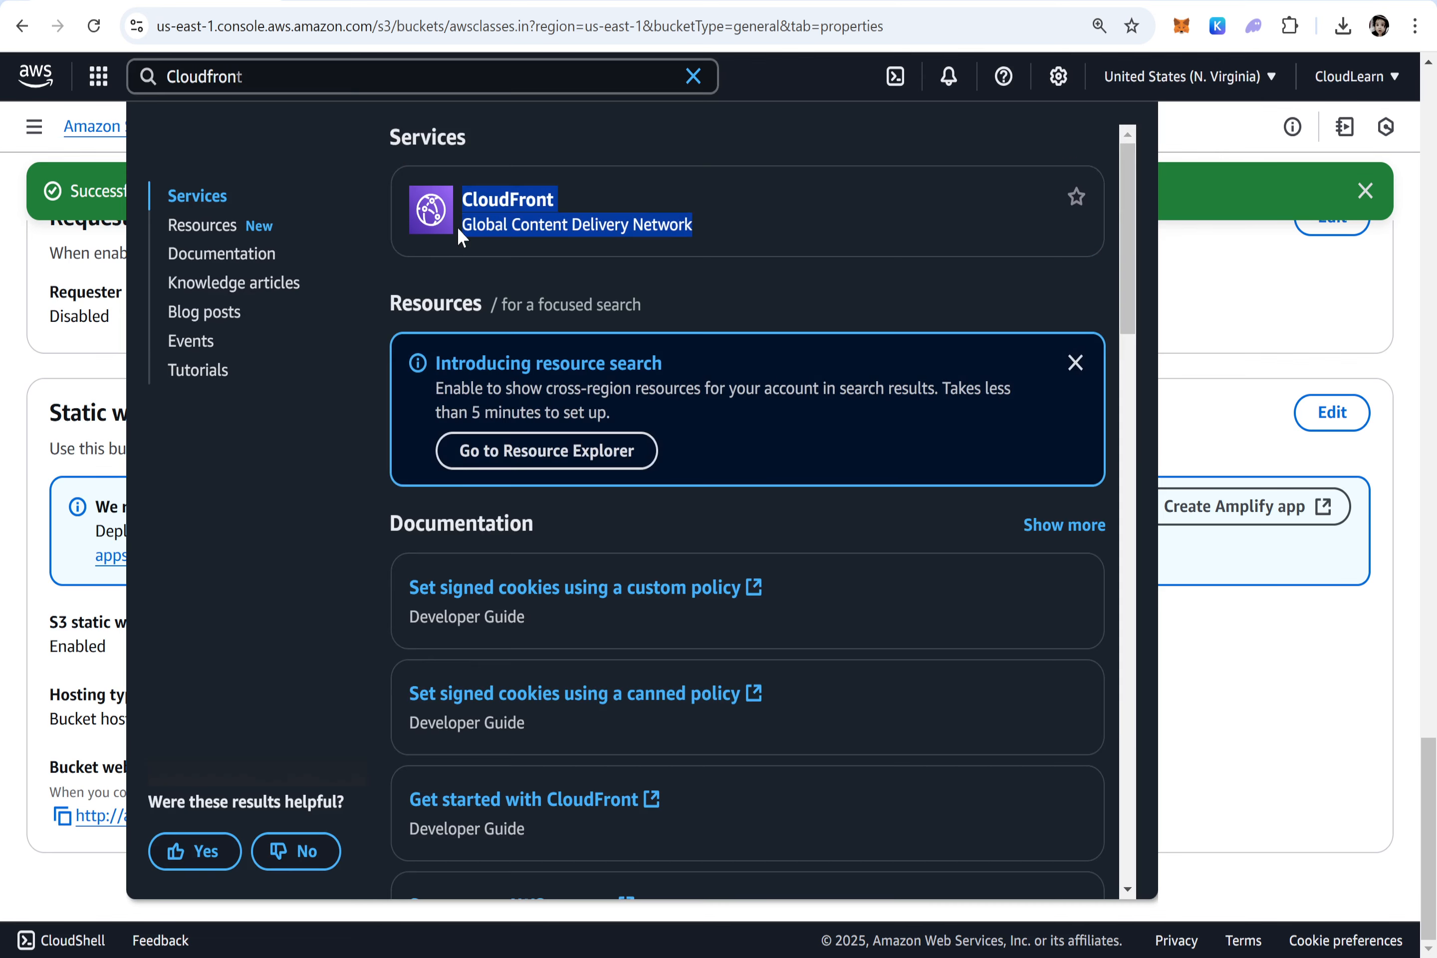
pyautogui.click(506, 212)
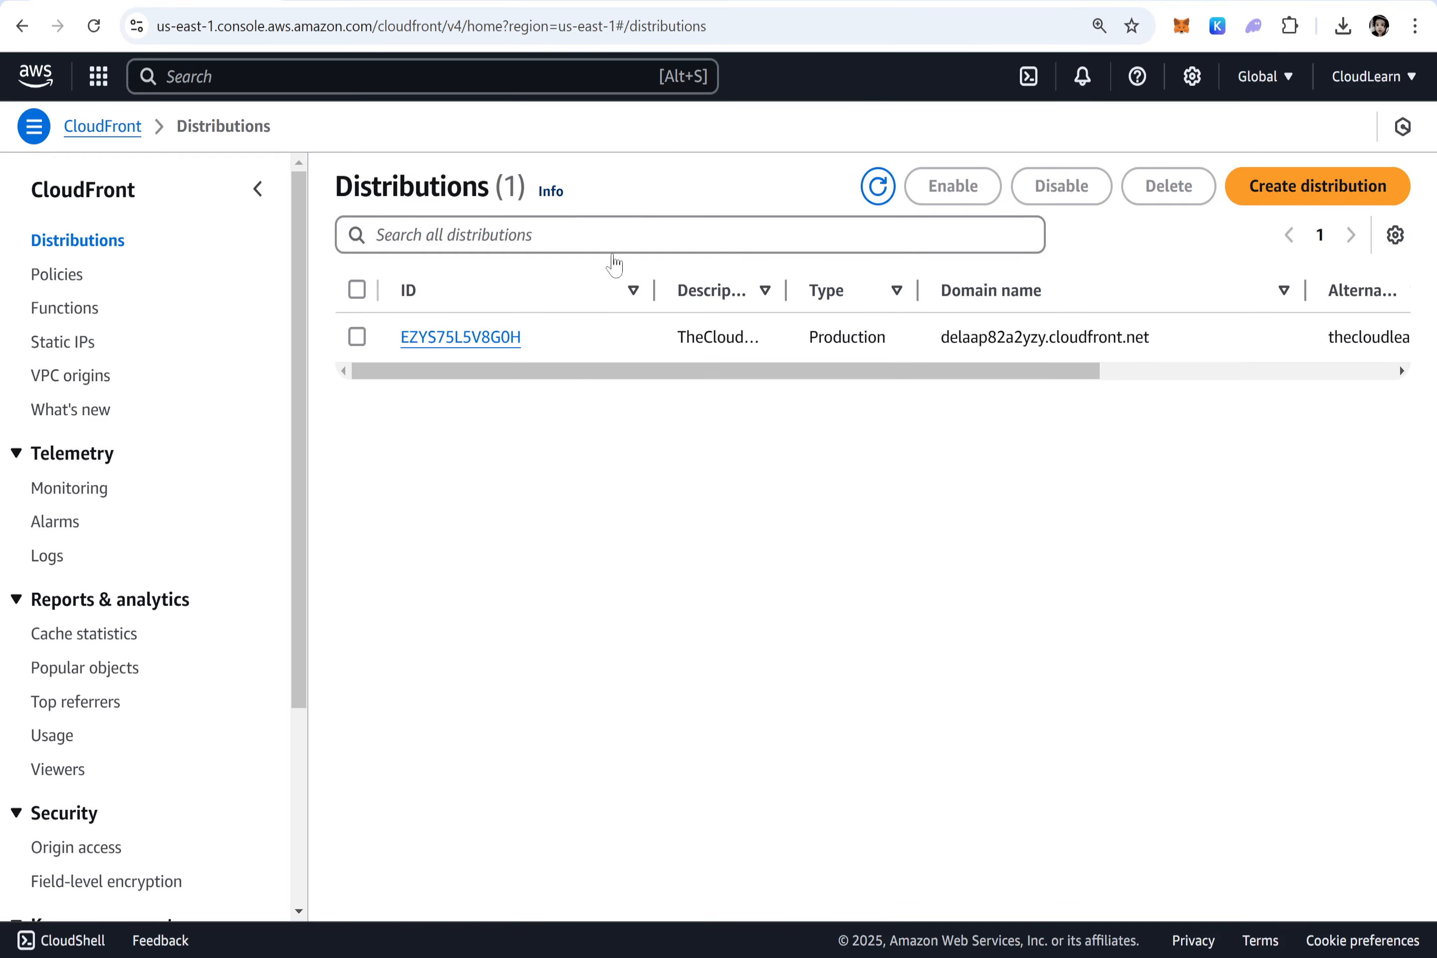
# Start a new distribution with awsclasses.in.s3.amazonaws.com as the origin domain and switch it to the S3 website endpoint
pyautogui.click(1292, 199)
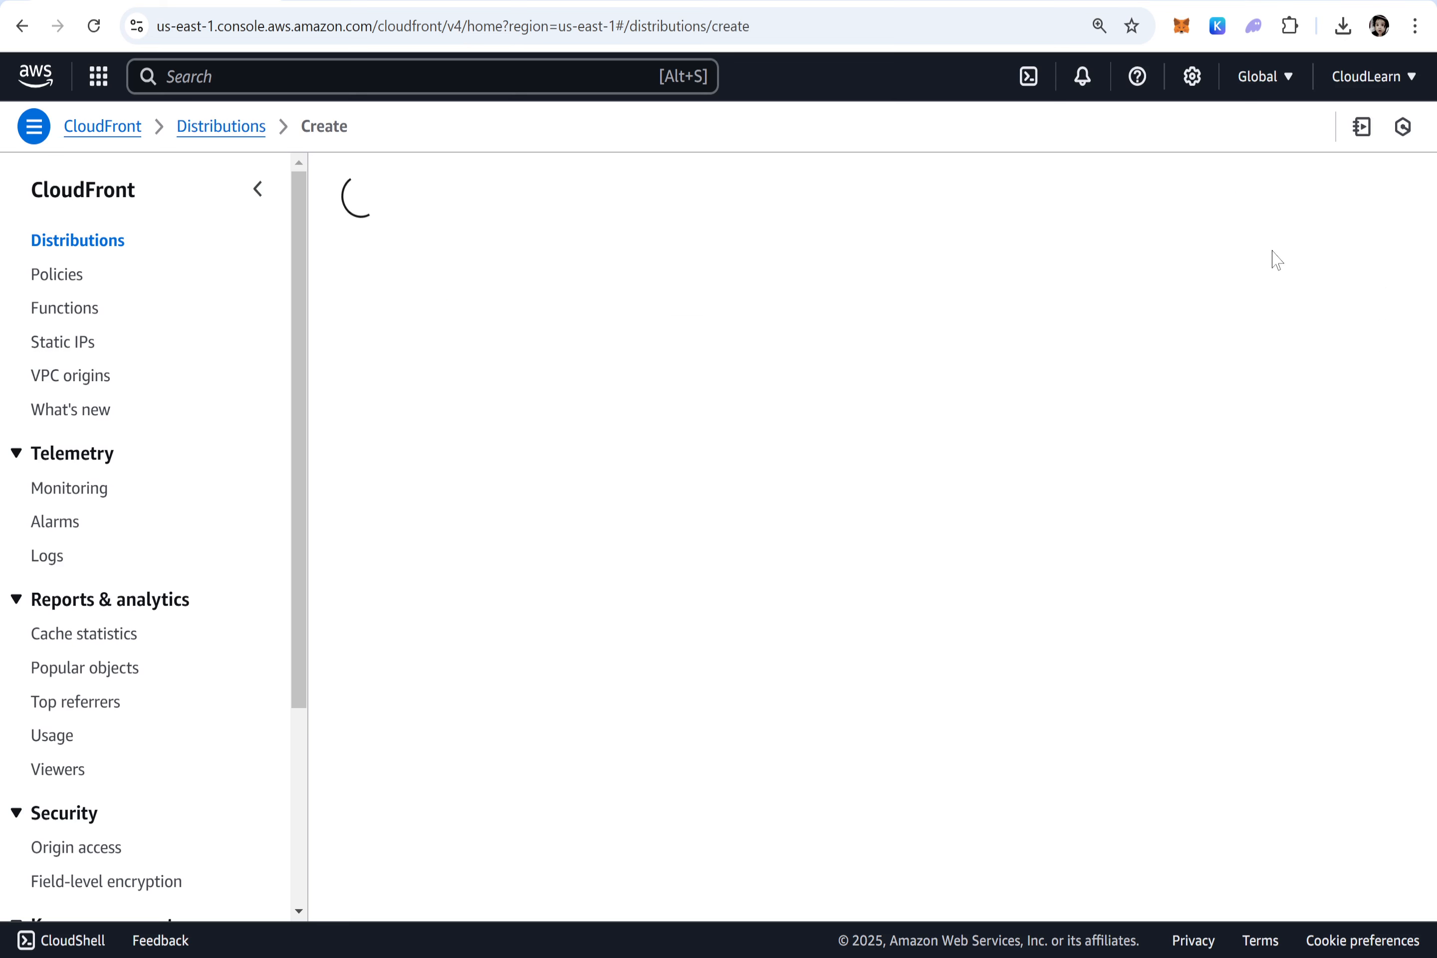
pyautogui.click(485, 355)
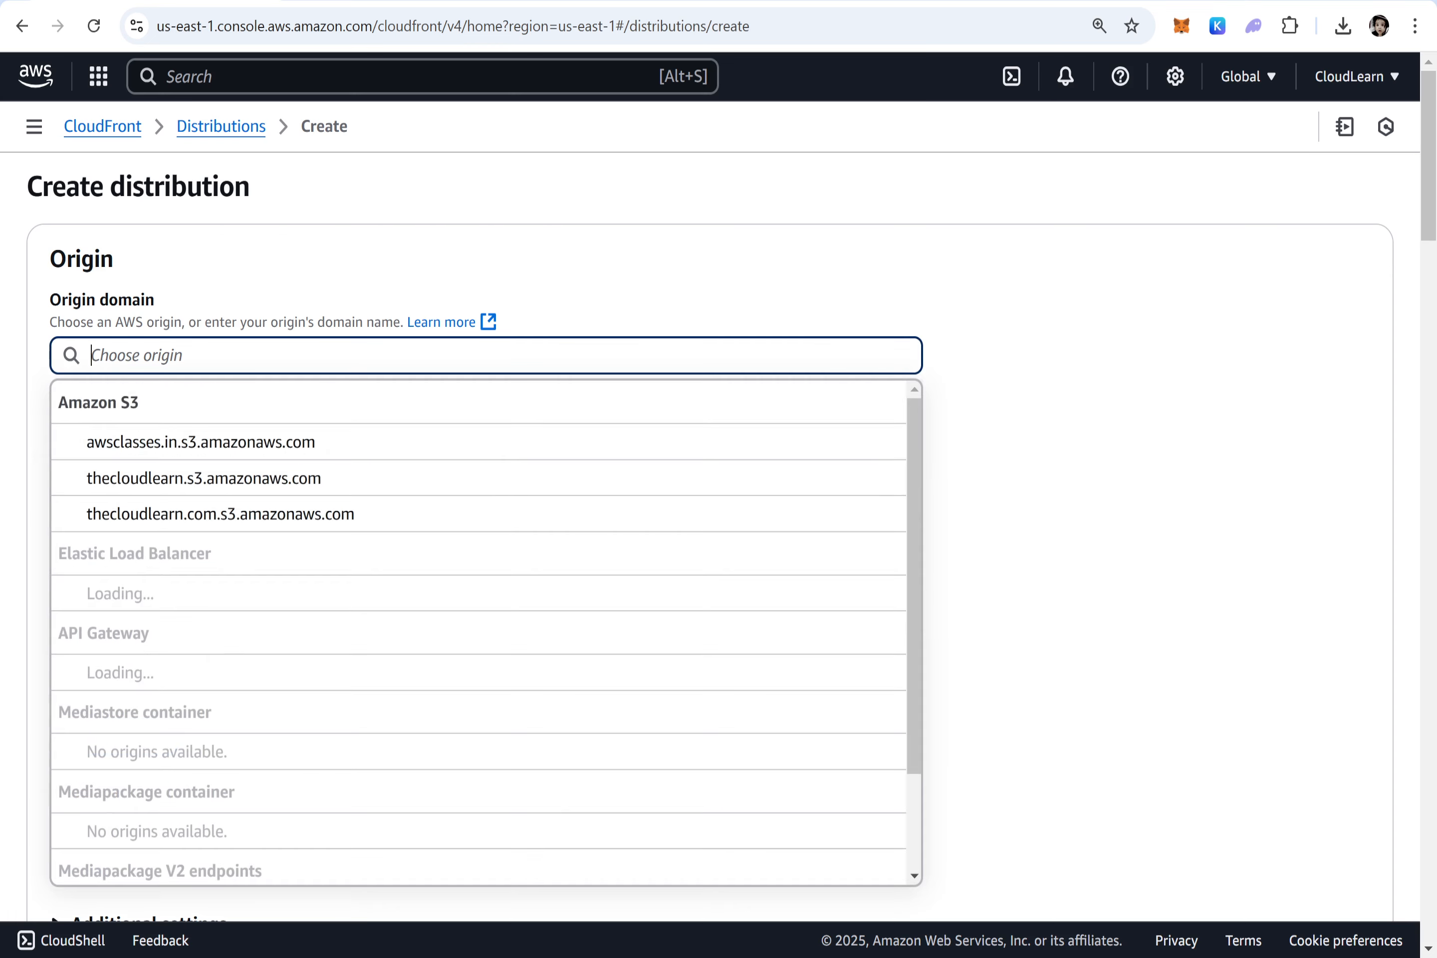
pyautogui.click(197, 442)
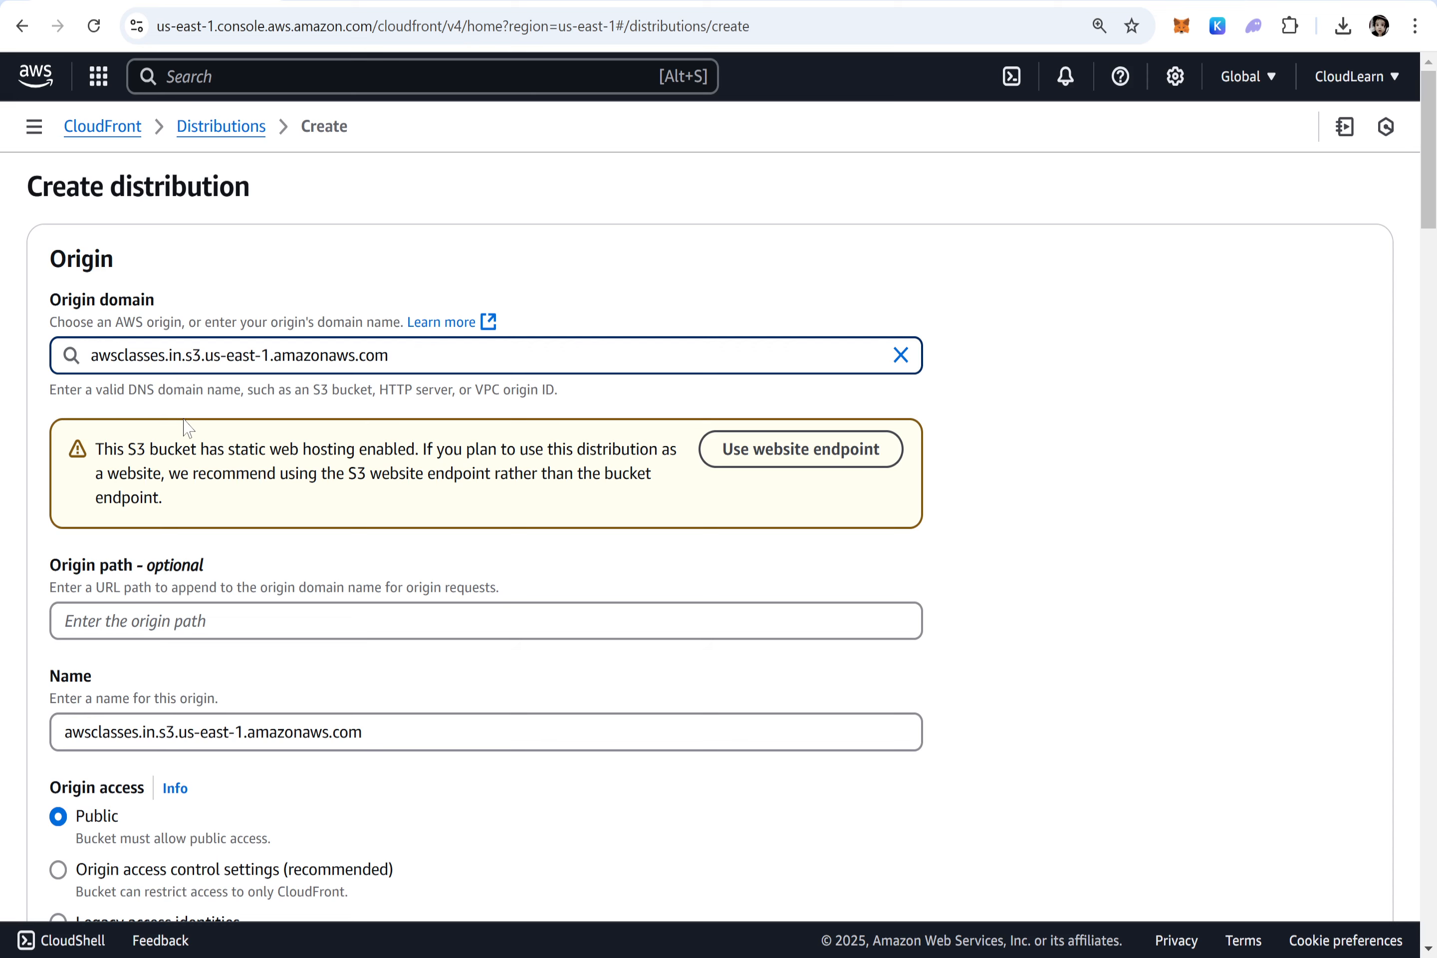
pyautogui.click(817, 458)
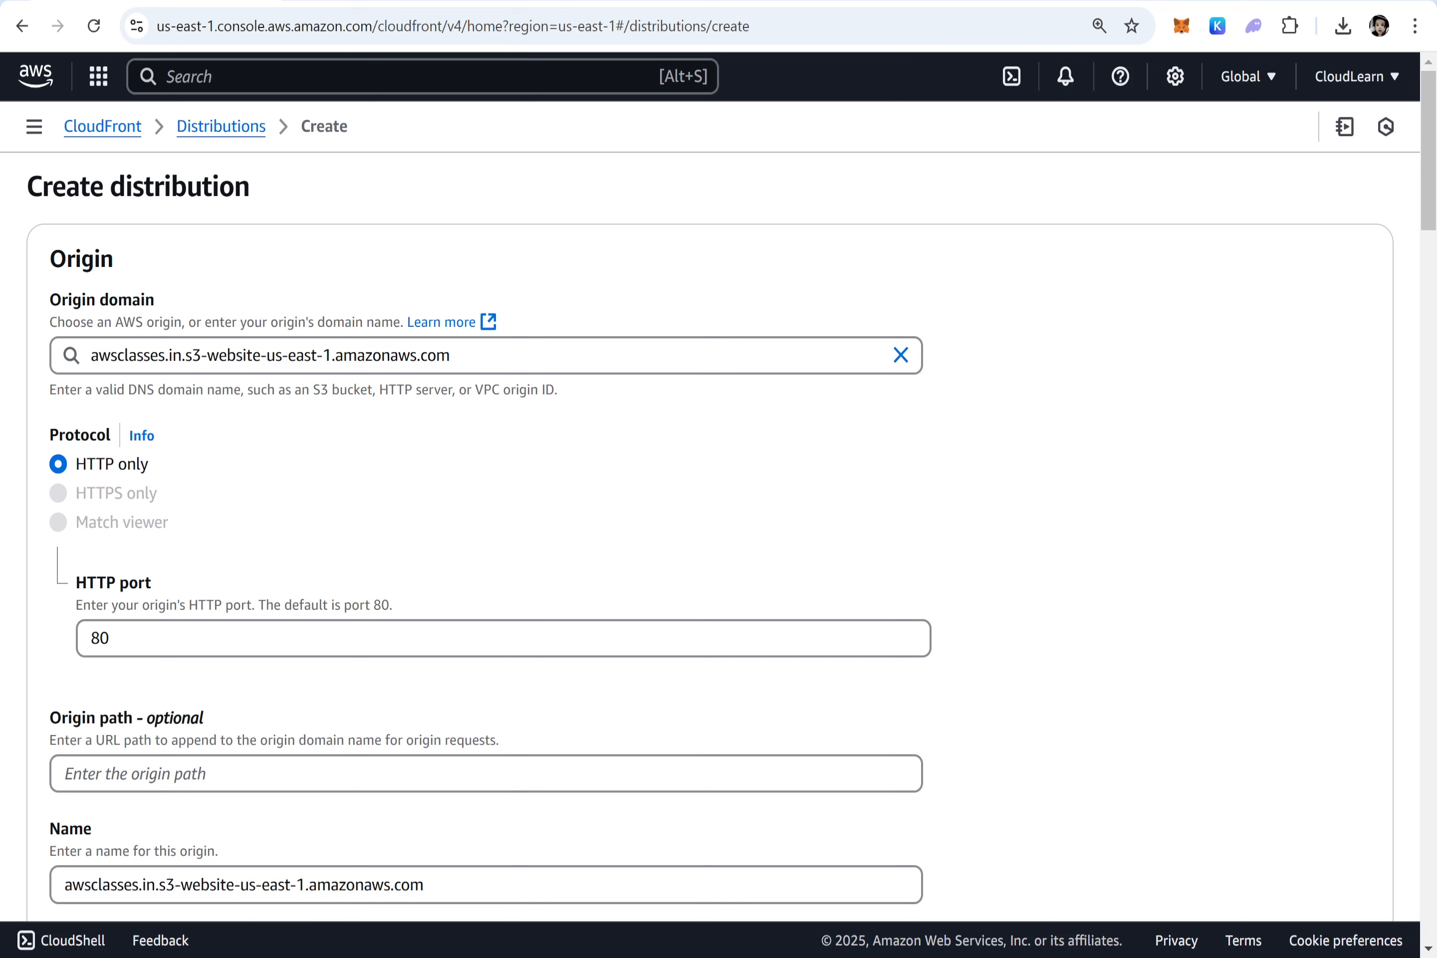
# Paste the origin domain below the endpoint URL in Notepad to compare them, delete it again and return to the distribution form
pyautogui.moveTo(185, 355); pyautogui.dragTo(343, 356)
pyautogui.click(454, 355)
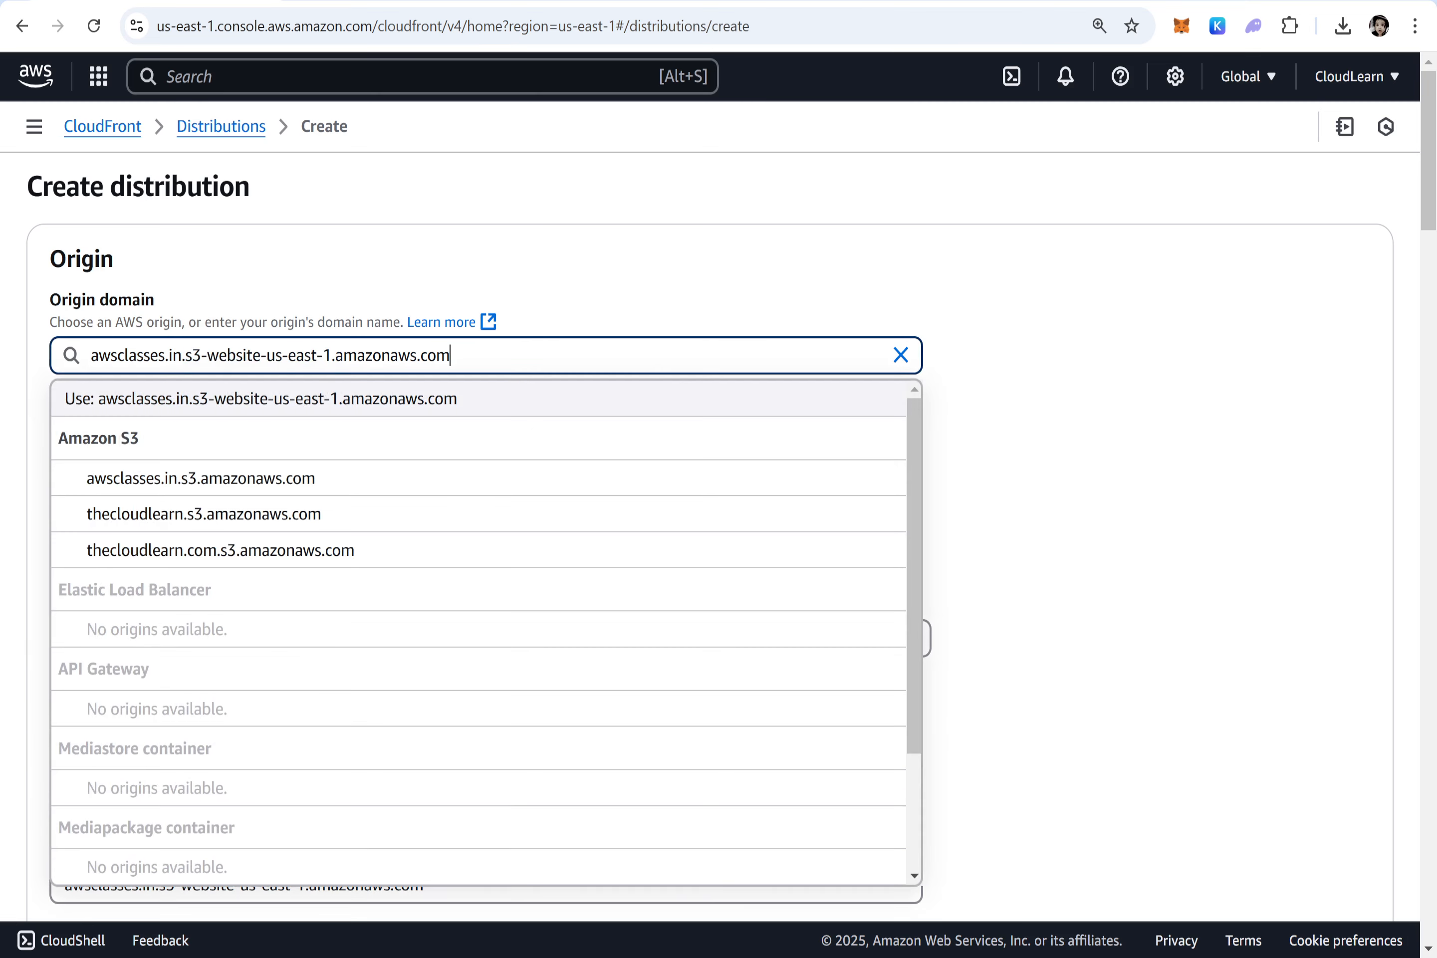
pyautogui.moveTo(455, 355); pyautogui.dragTo(39, 365)
pyautogui.hotkey('ctrl', 'c')
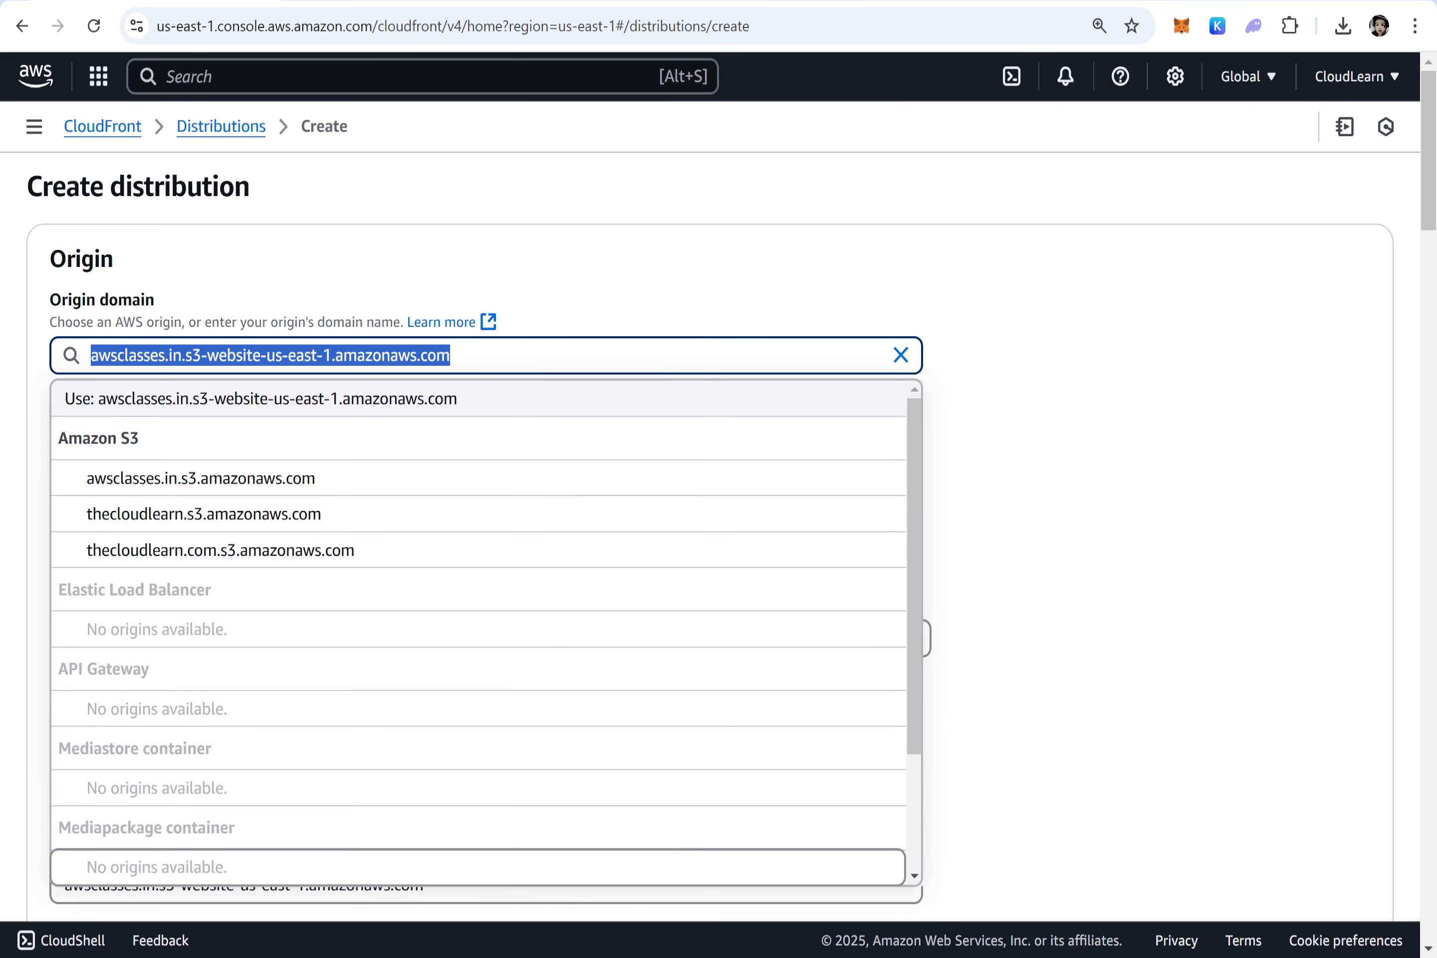
pyautogui.hotkey('alt', 'Tab')
pyautogui.press('Return')
pyautogui.press('Return')
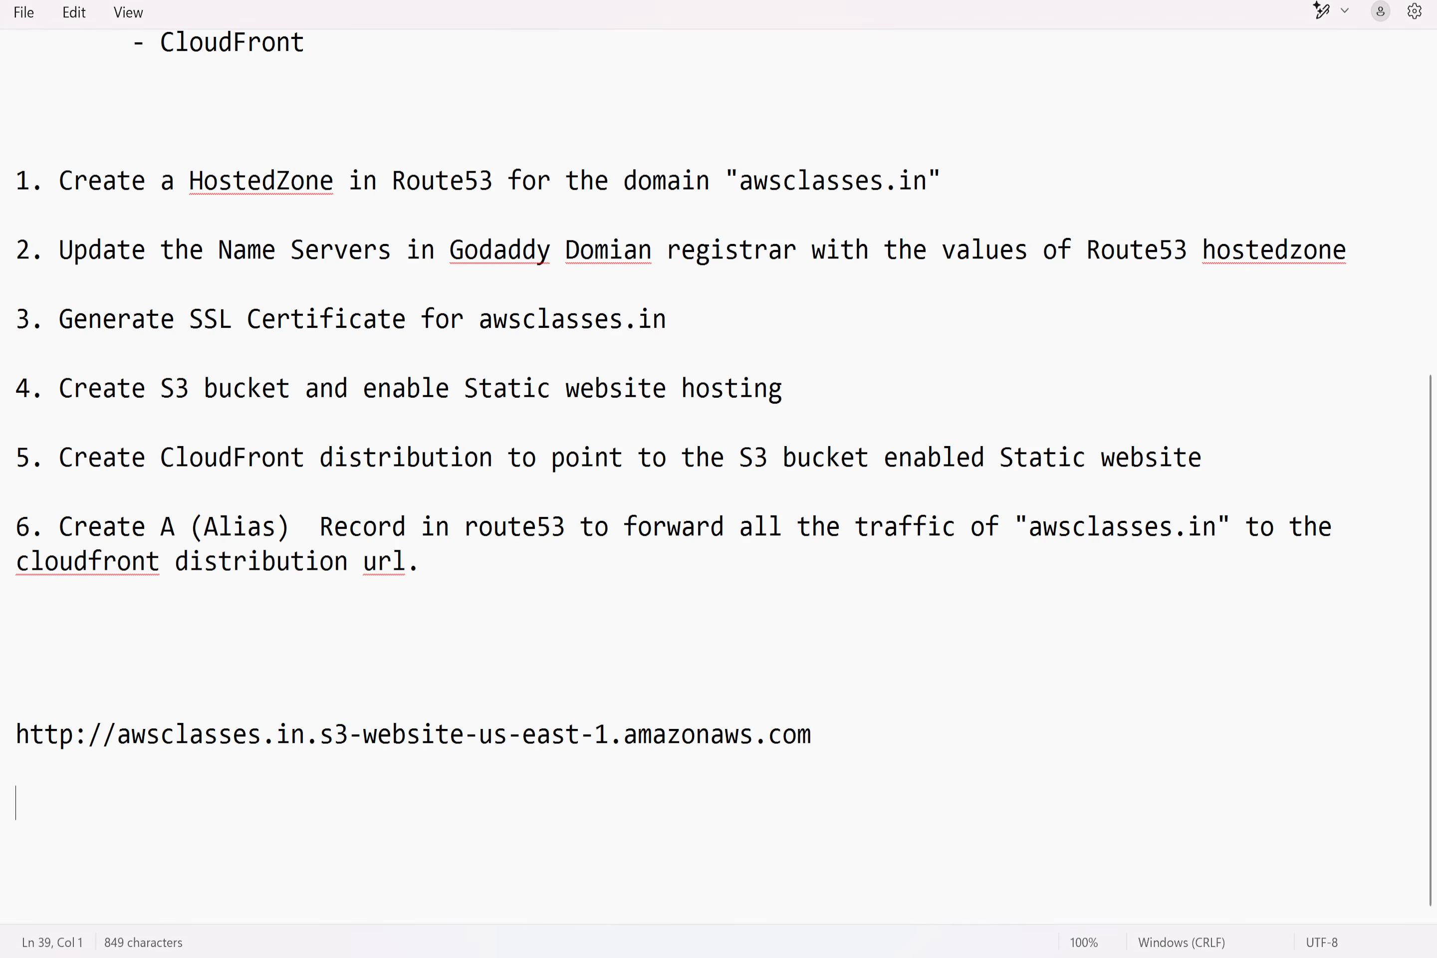
pyautogui.hotkey('ctrl', 'v')
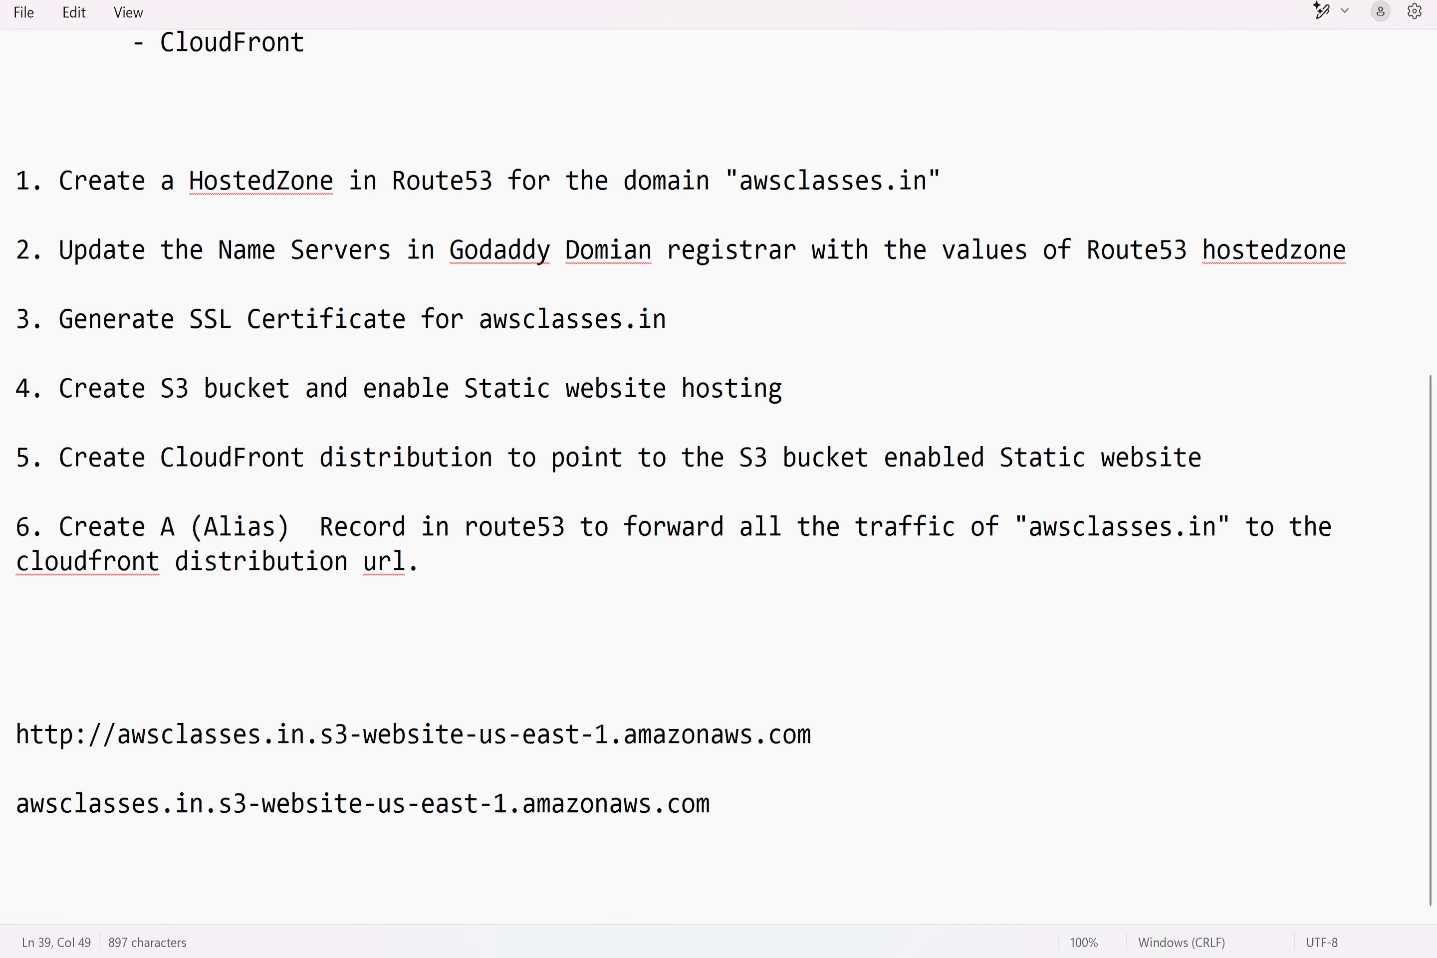
pyautogui.moveTo(710, 805); pyautogui.dragTo(19, 699)
pyautogui.click(18, 839)
pyautogui.moveTo(710, 805); pyautogui.dragTo(5, 810)
pyautogui.press('BackSpace')
pyautogui.hotkey('alt', 'Tab')
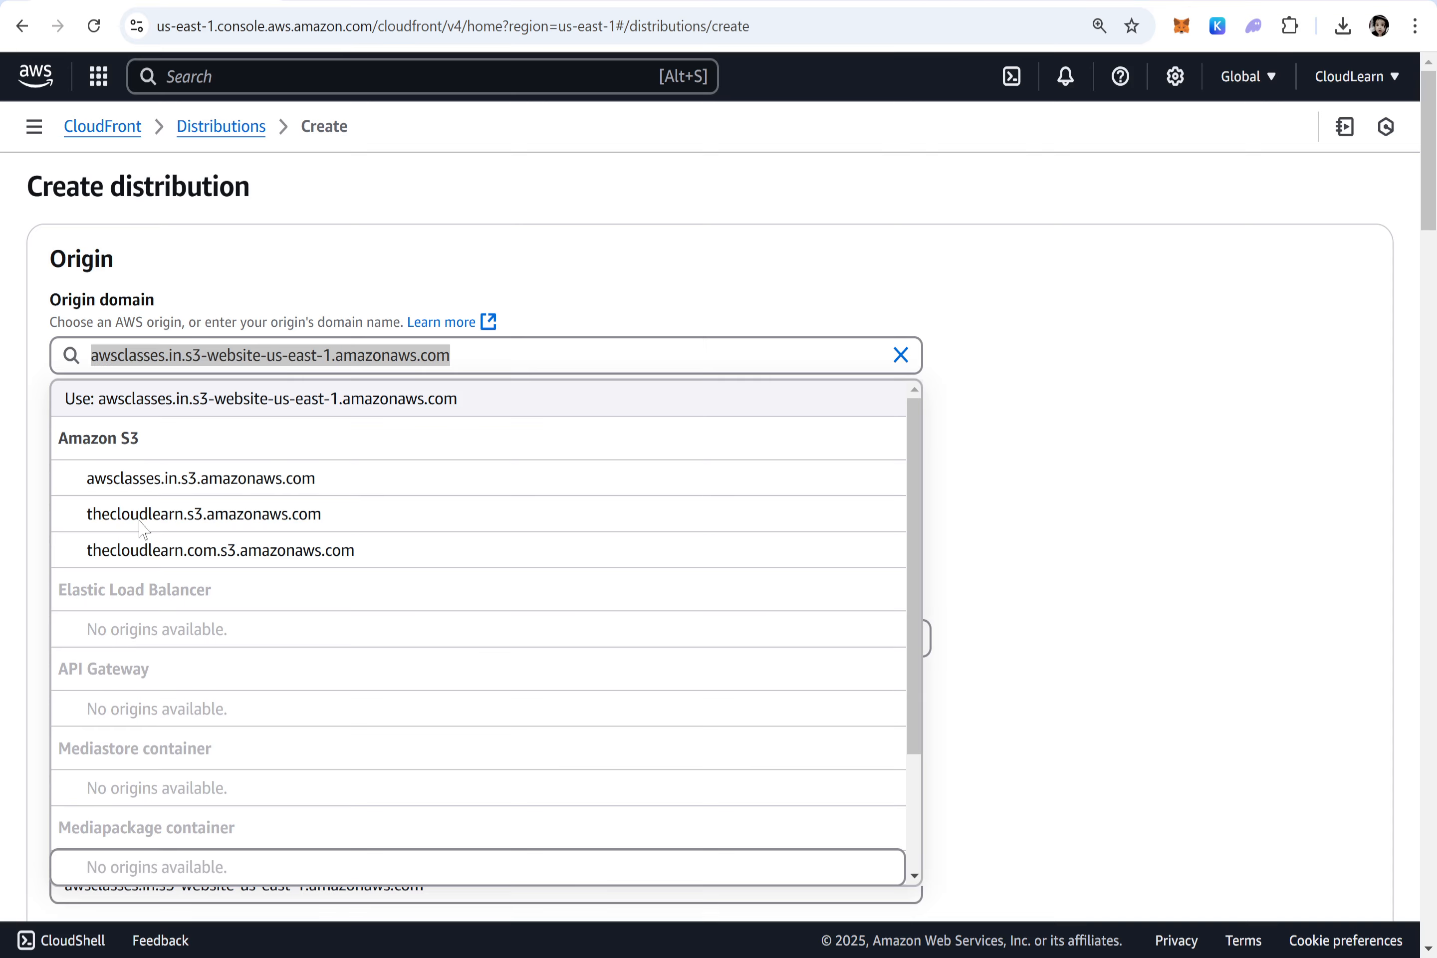
pyautogui.press('Return')
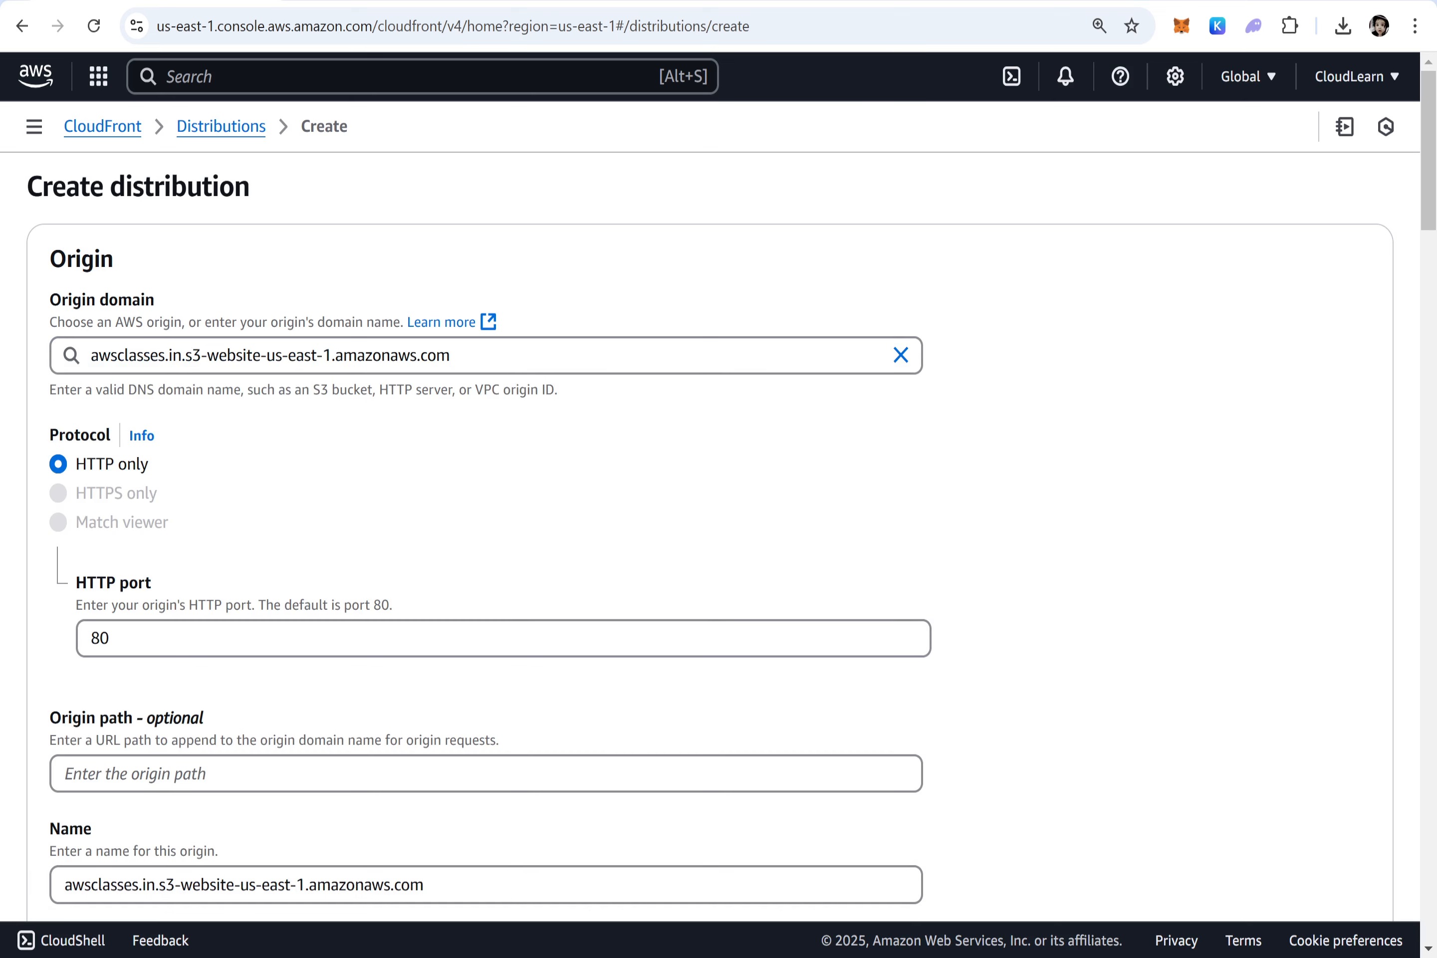
# Clear the origin domain, select awsclasses.in.s3.amazonaws.com again and apply its website endpoint
pyautogui.scroll(-4, 494, 420)
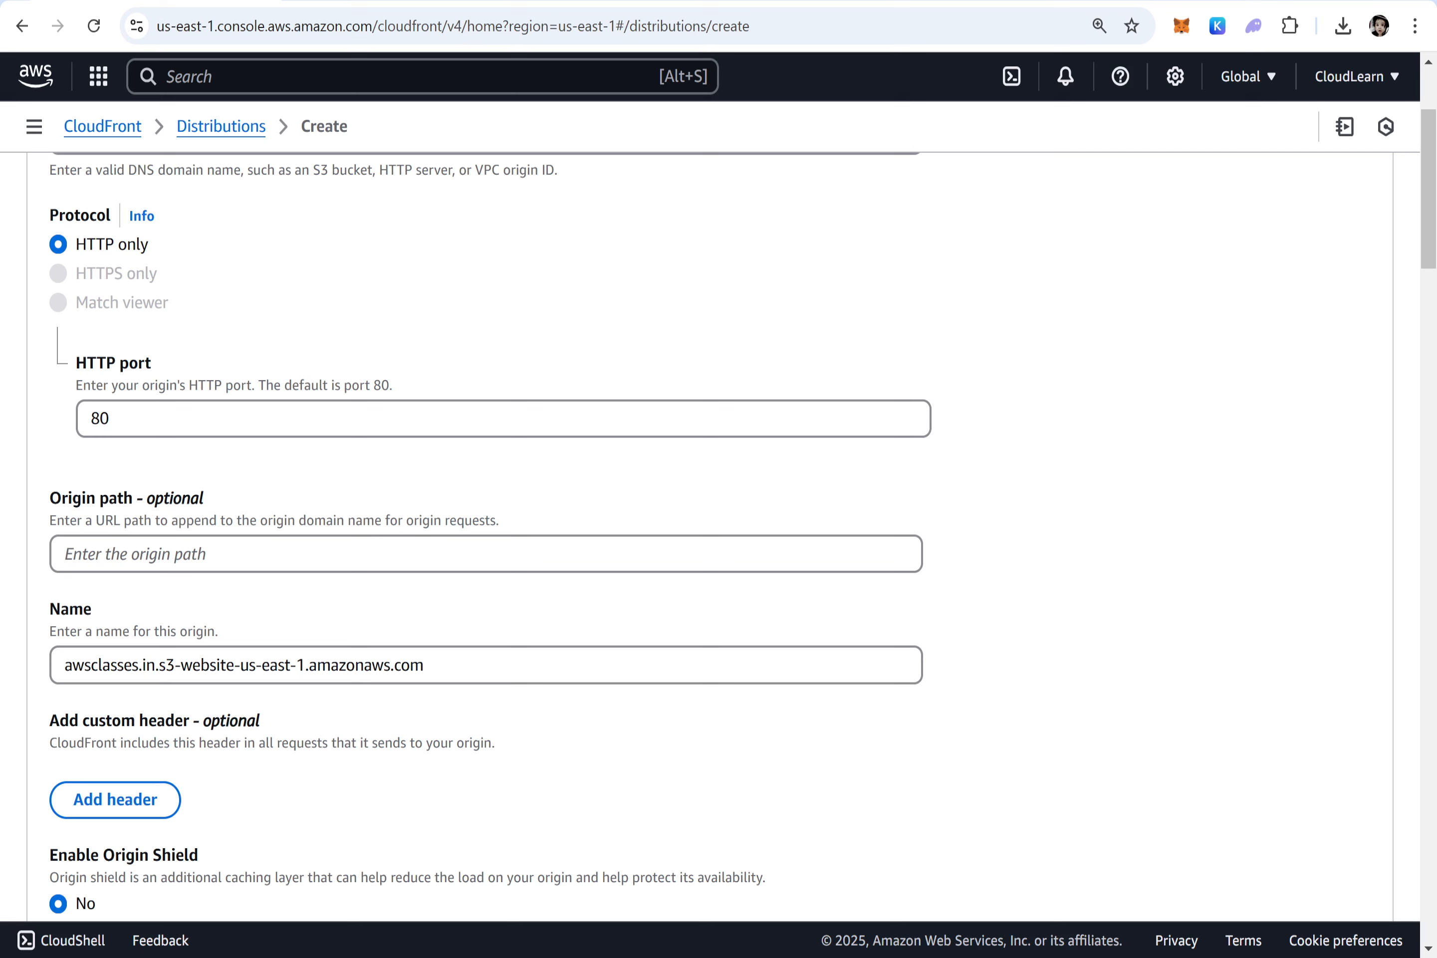
pyautogui.scroll(3, 718, 537)
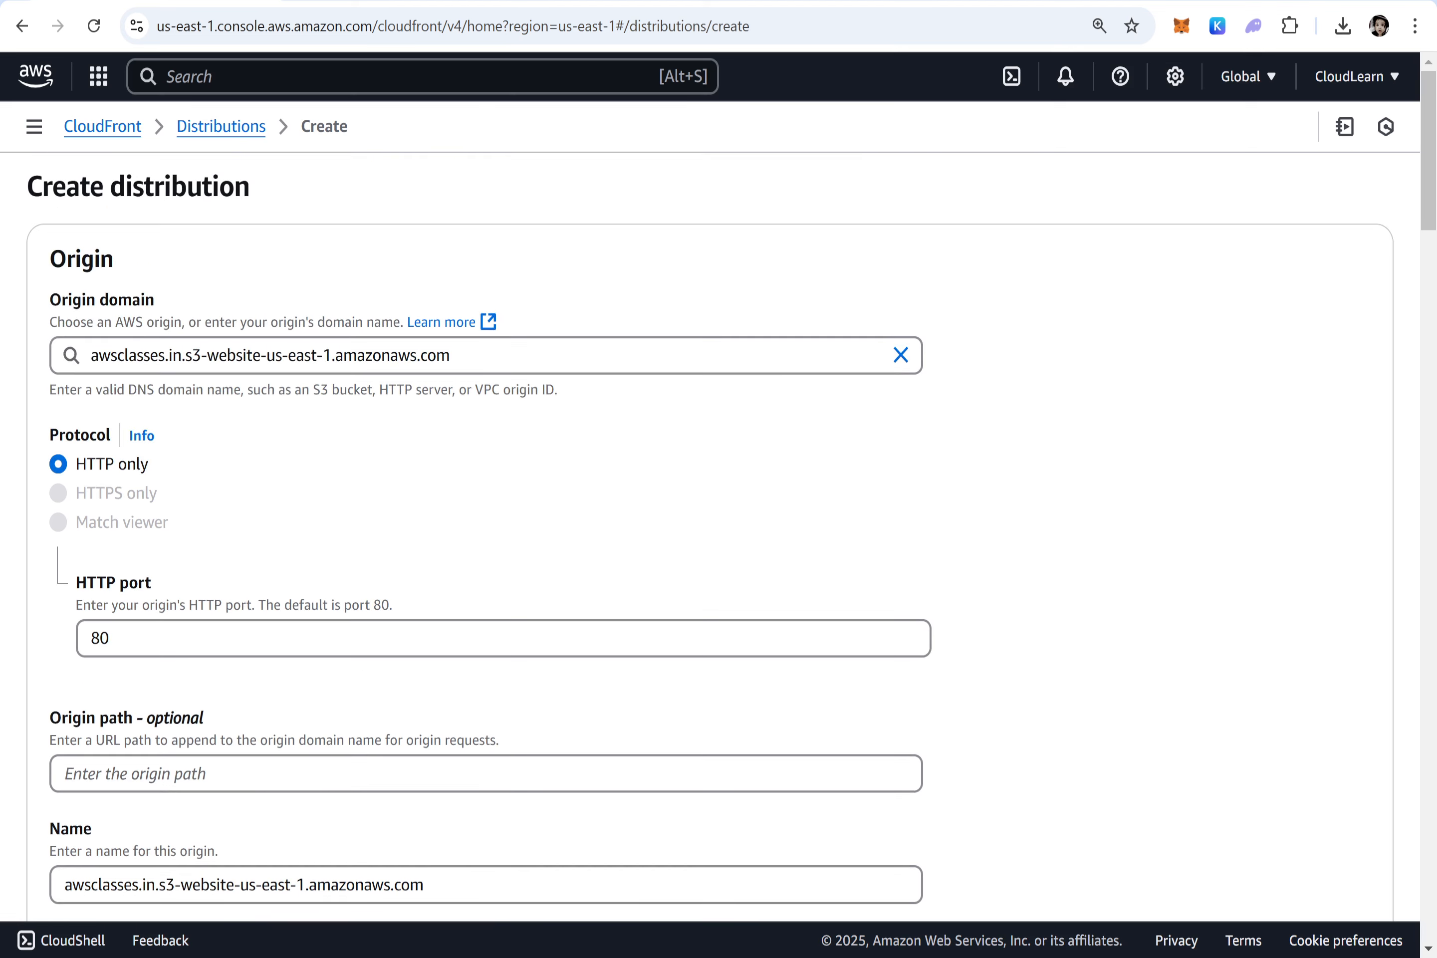
pyautogui.click(900, 355)
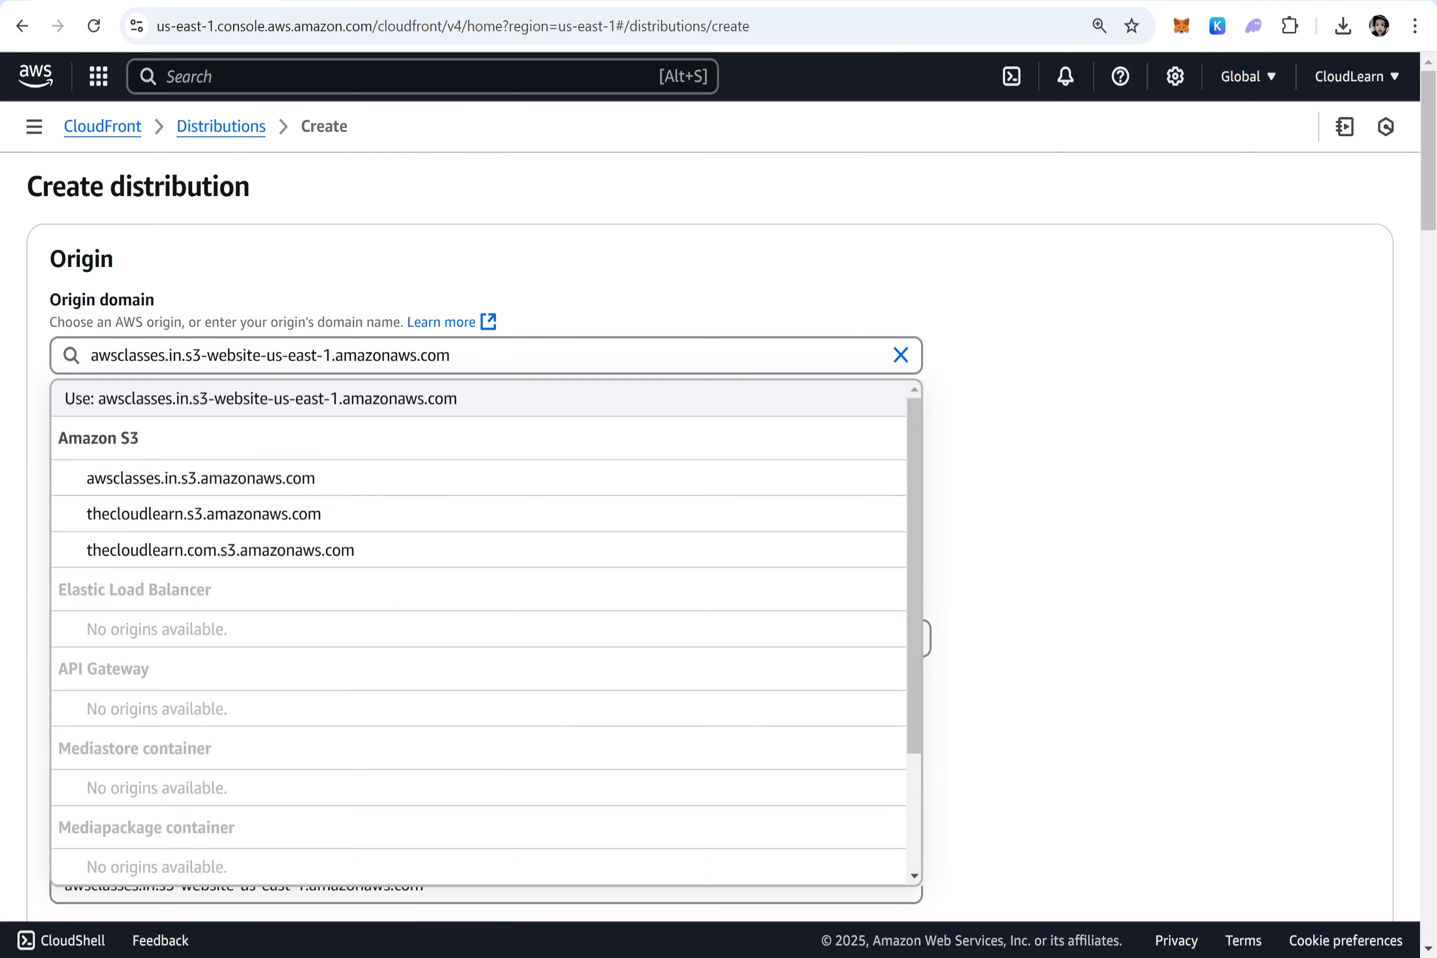
pyautogui.click(282, 442)
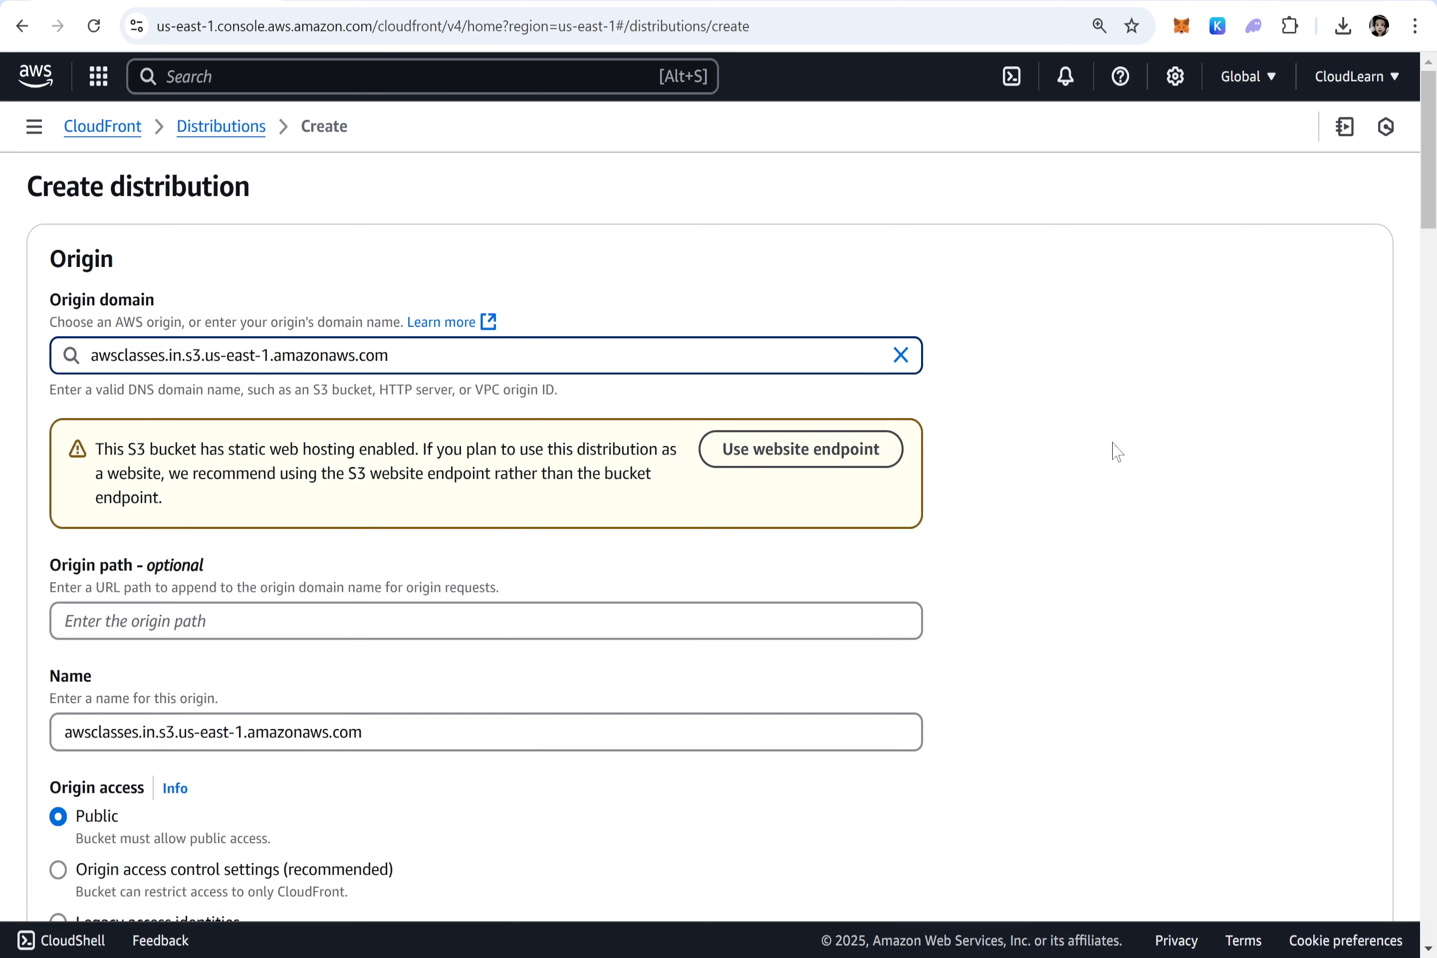
pyautogui.click(829, 460)
# Set the default cache behavior's viewer protocol policy to Redirect HTTP to HTTPS
pyautogui.scroll(-3, 459, 567)
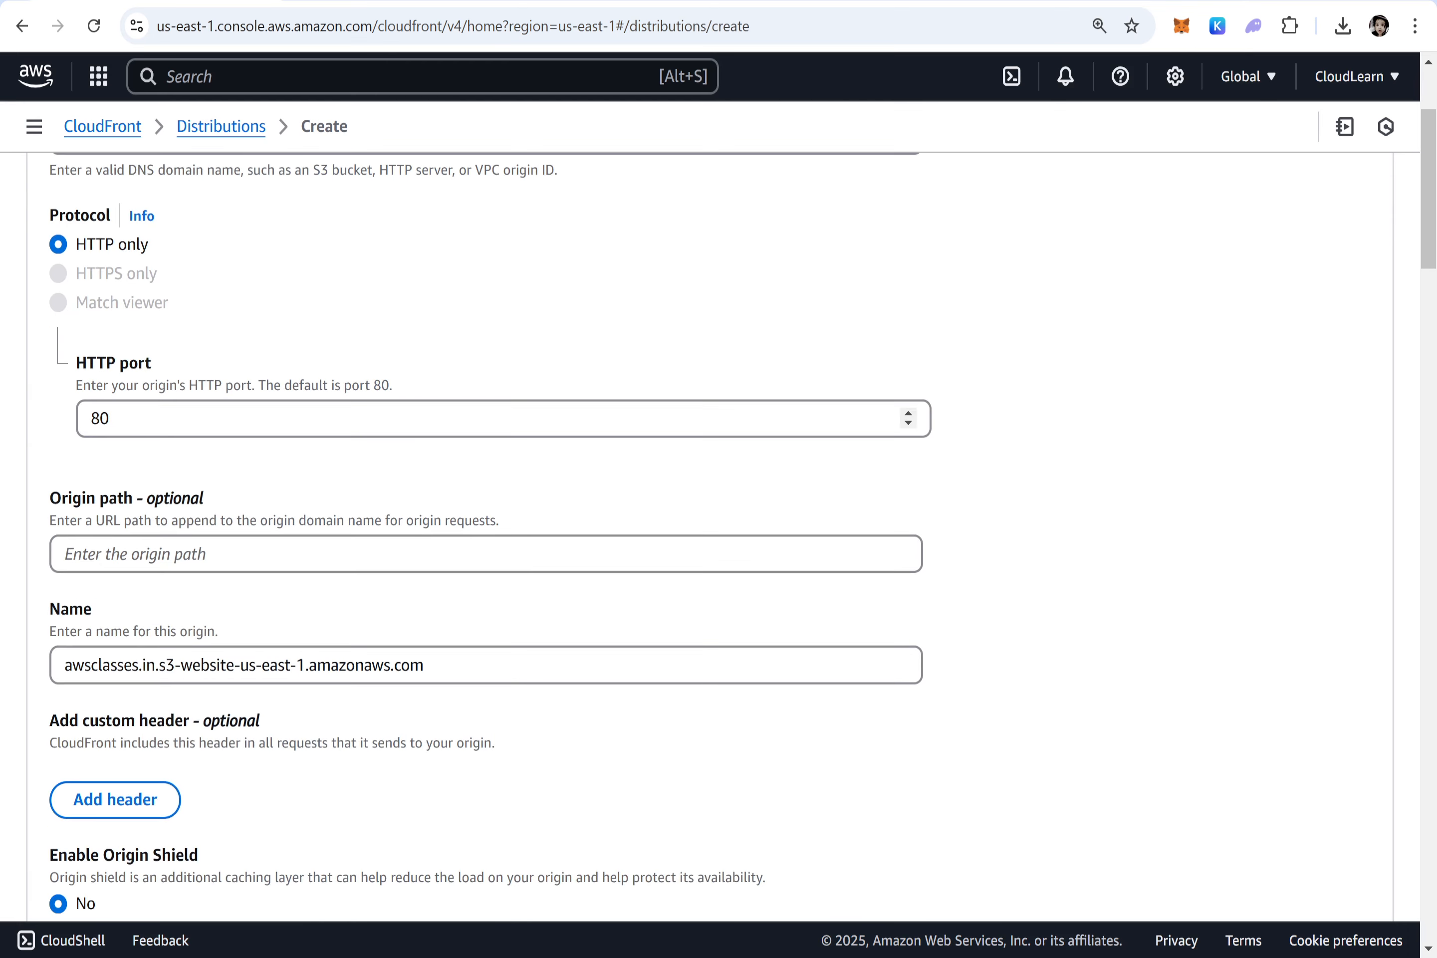
pyautogui.scroll(-2, 742, 515)
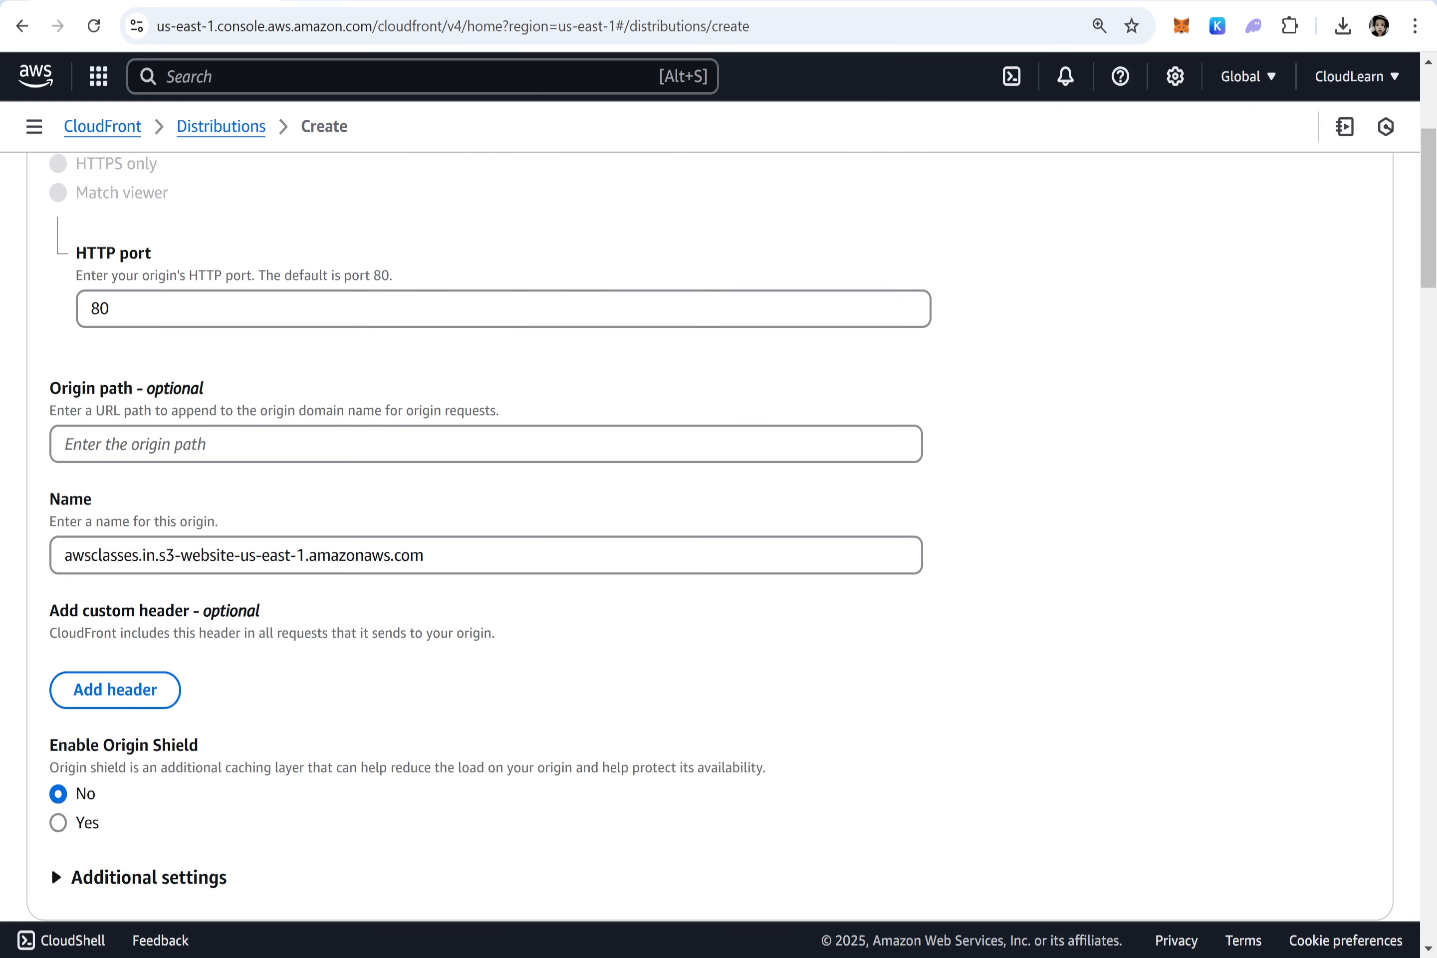
pyautogui.scroll(-2, 709, 537)
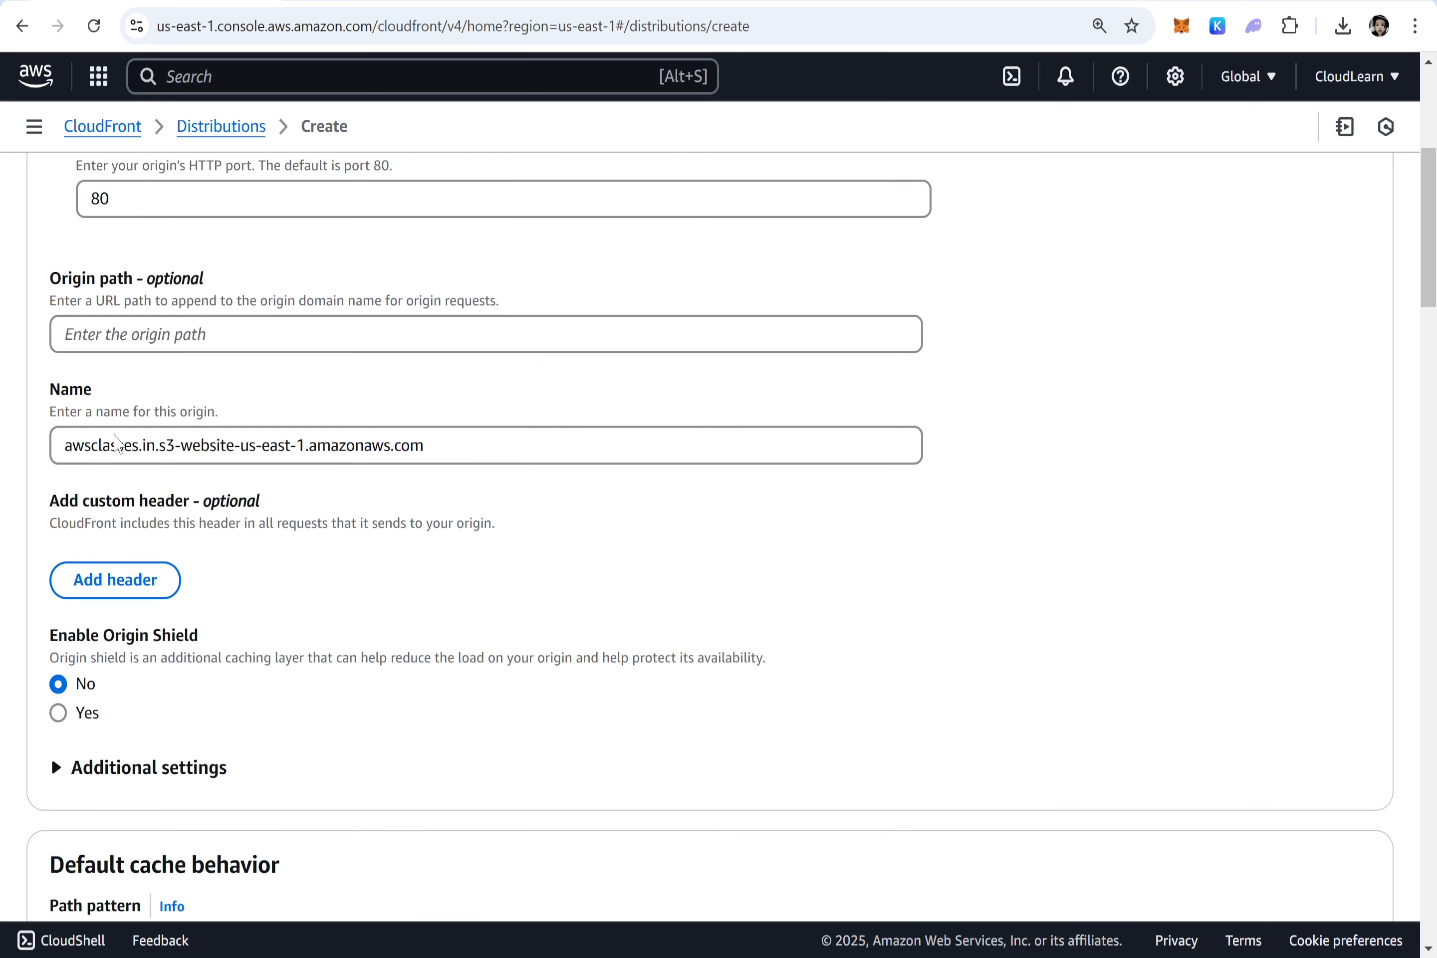
pyautogui.scroll(-8, 115, 443)
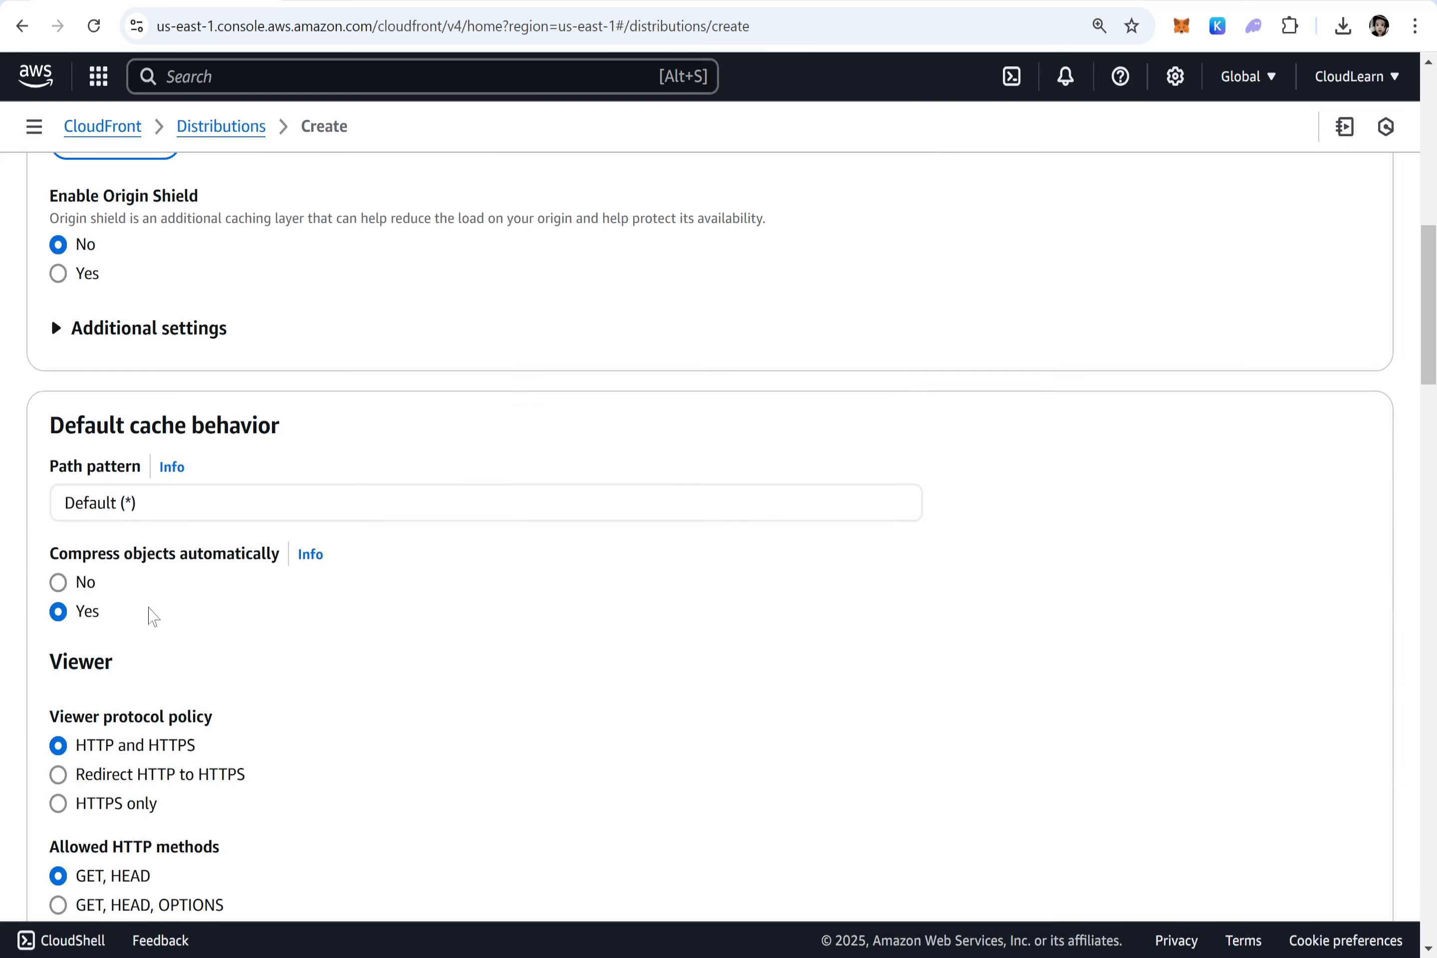
pyautogui.scroll(-4, 153, 616)
pyautogui.click(126, 556)
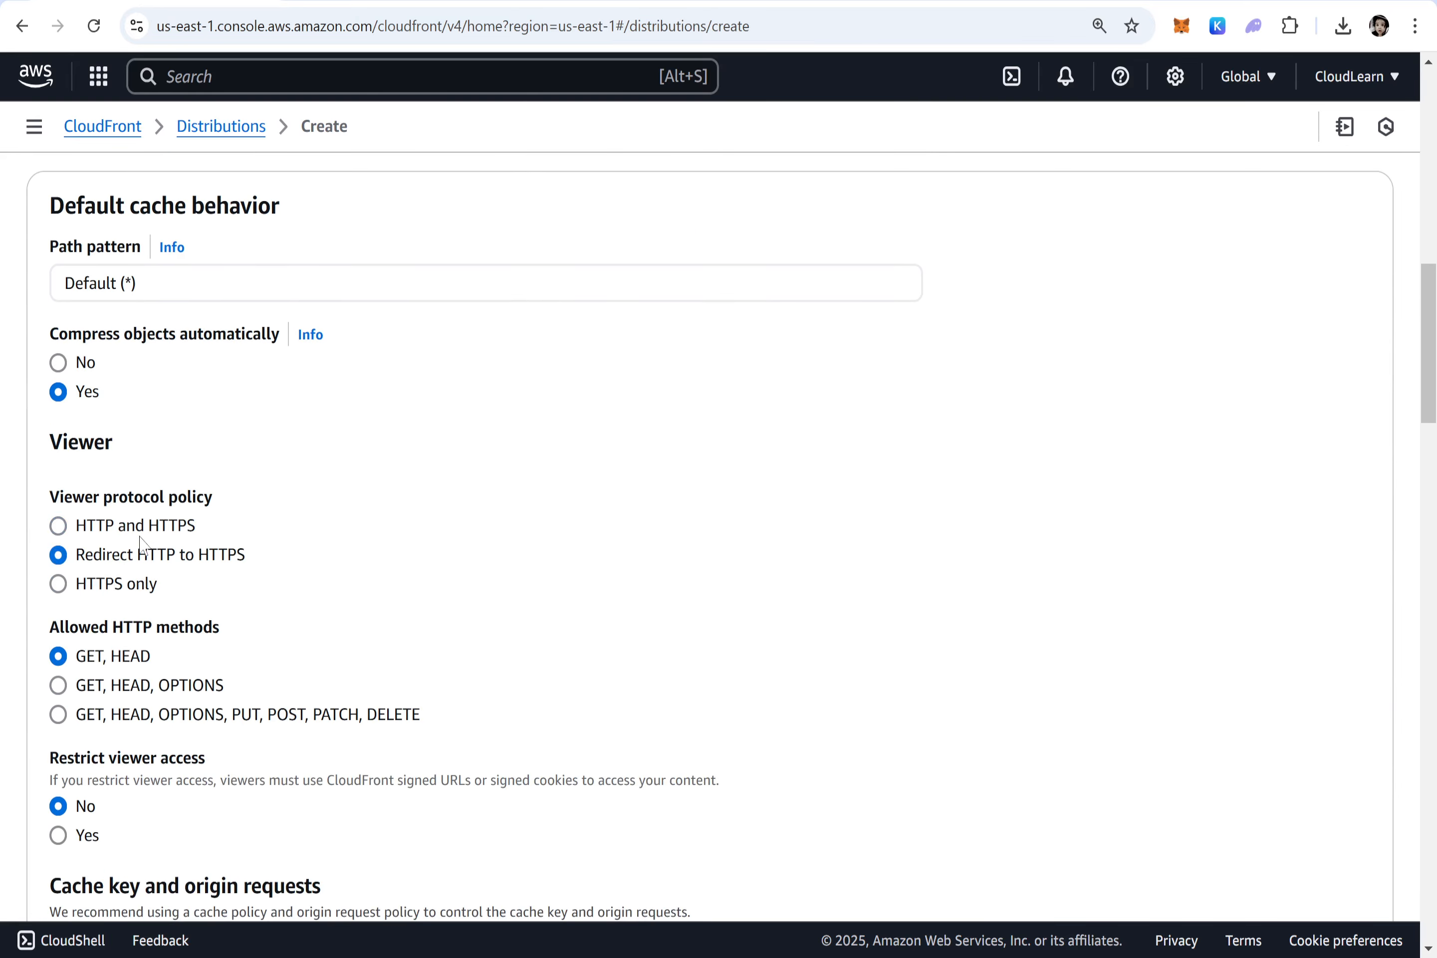
pyautogui.moveTo(247, 555); pyautogui.dragTo(69, 565)
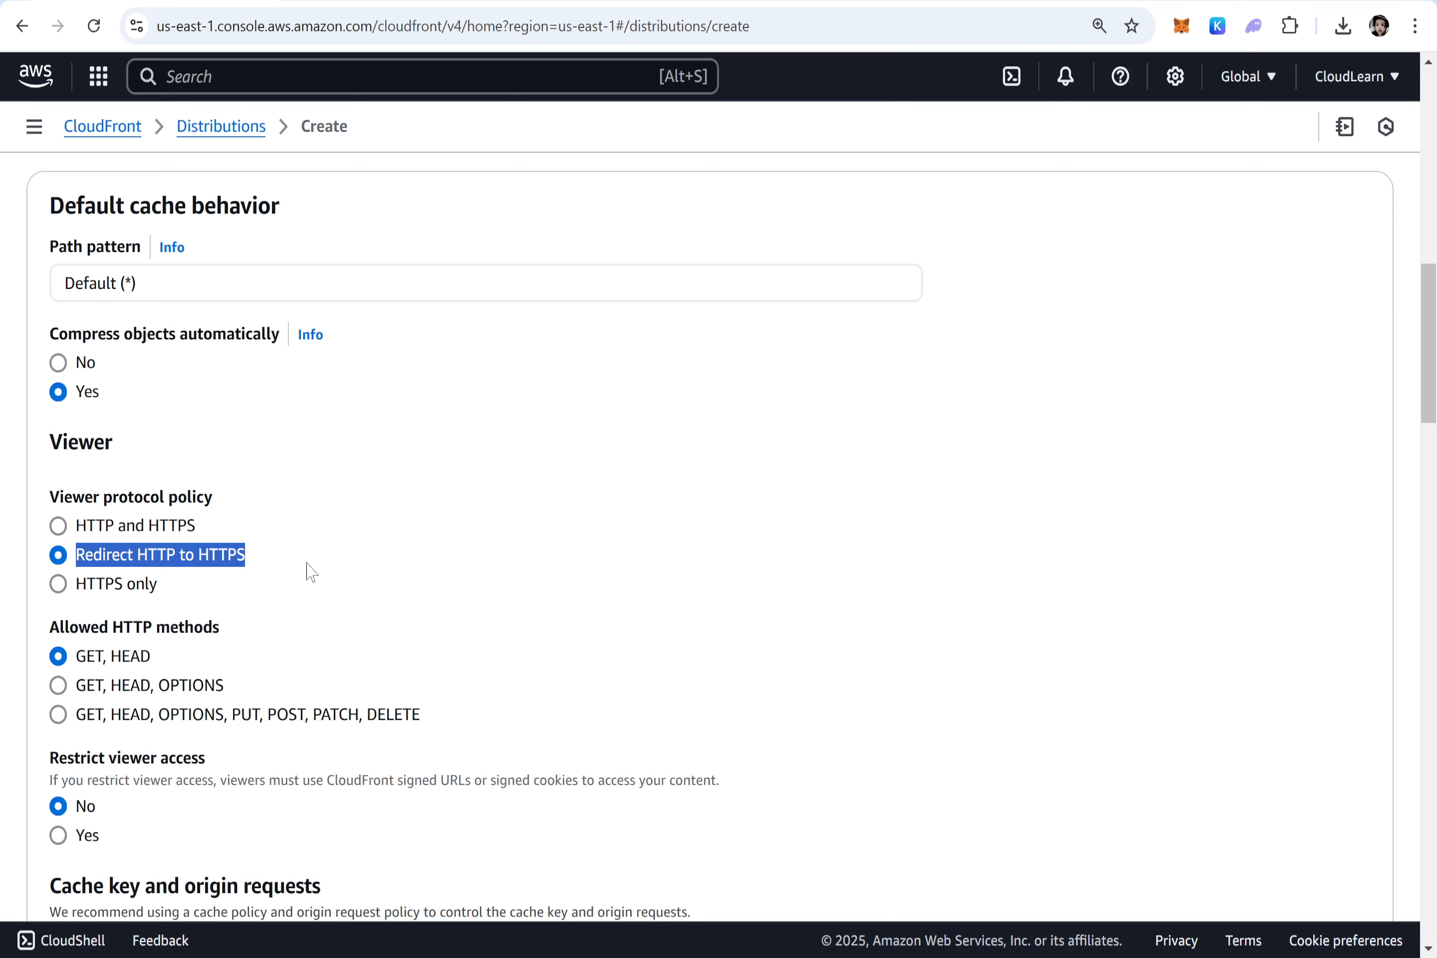
pyautogui.scroll(-6, 401, 633)
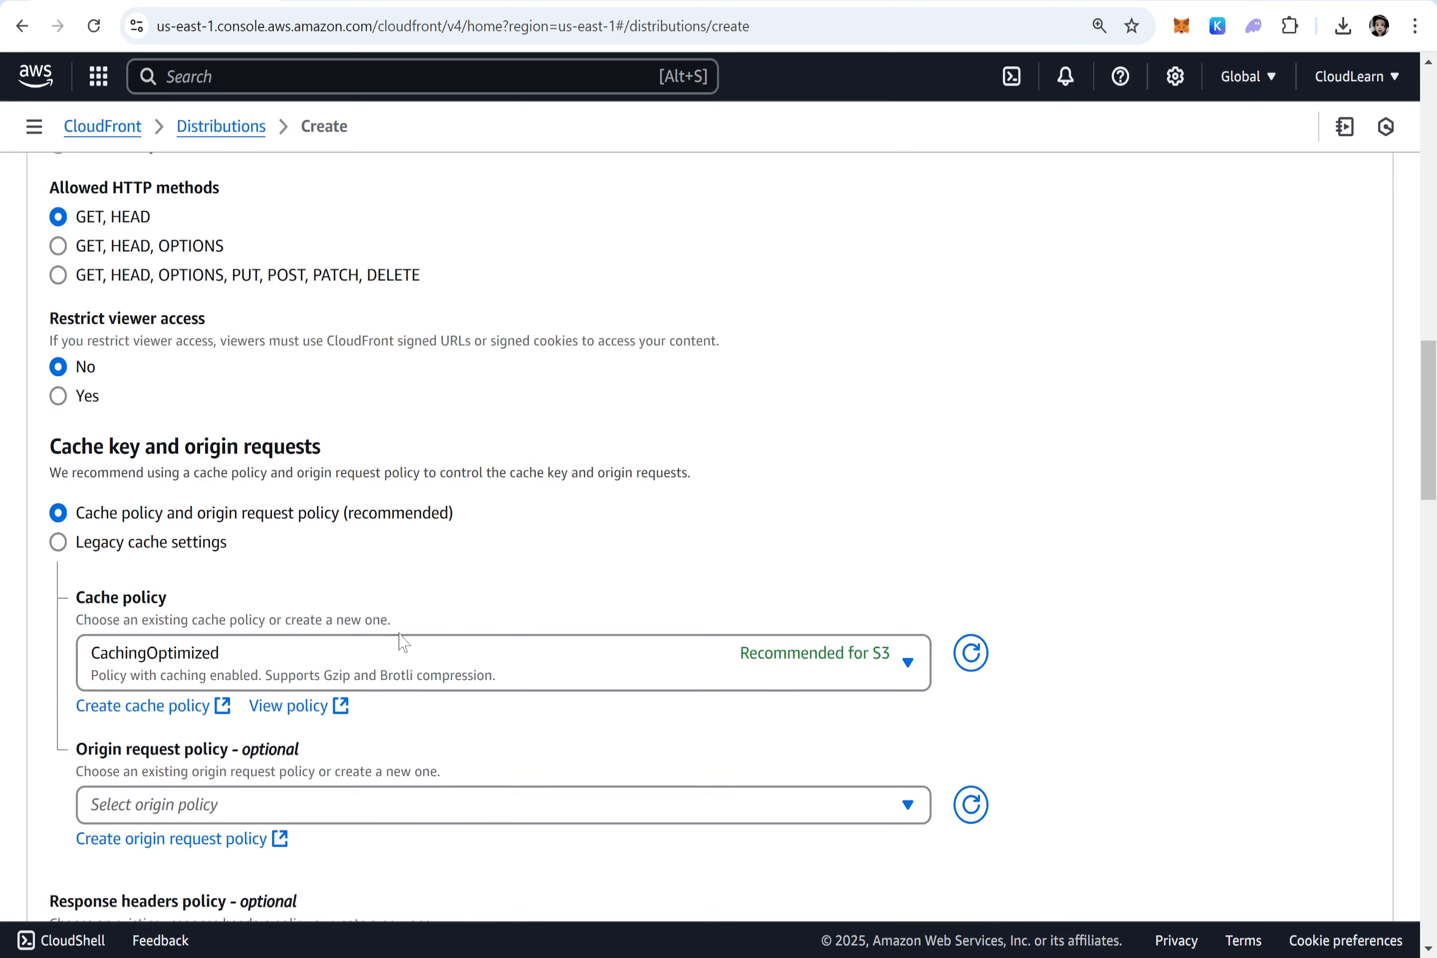
# Expand the default cache behavior's additional settings and review the form down to the Web Application Firewall section
pyautogui.scroll(-6, 404, 641)
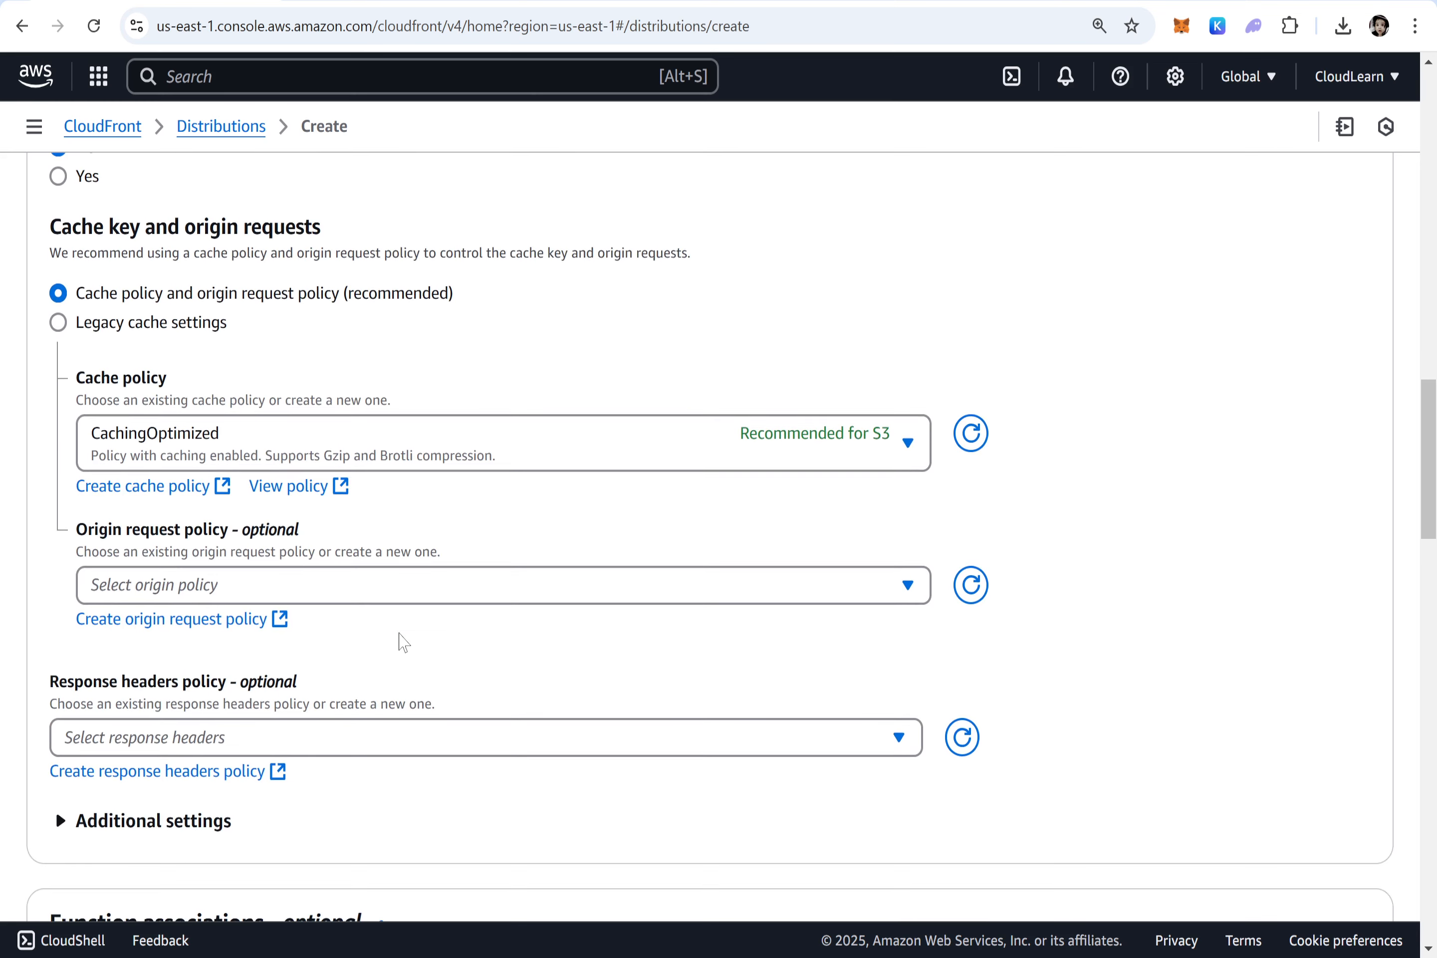
pyautogui.click(202, 611)
pyautogui.scroll(-3, 432, 590)
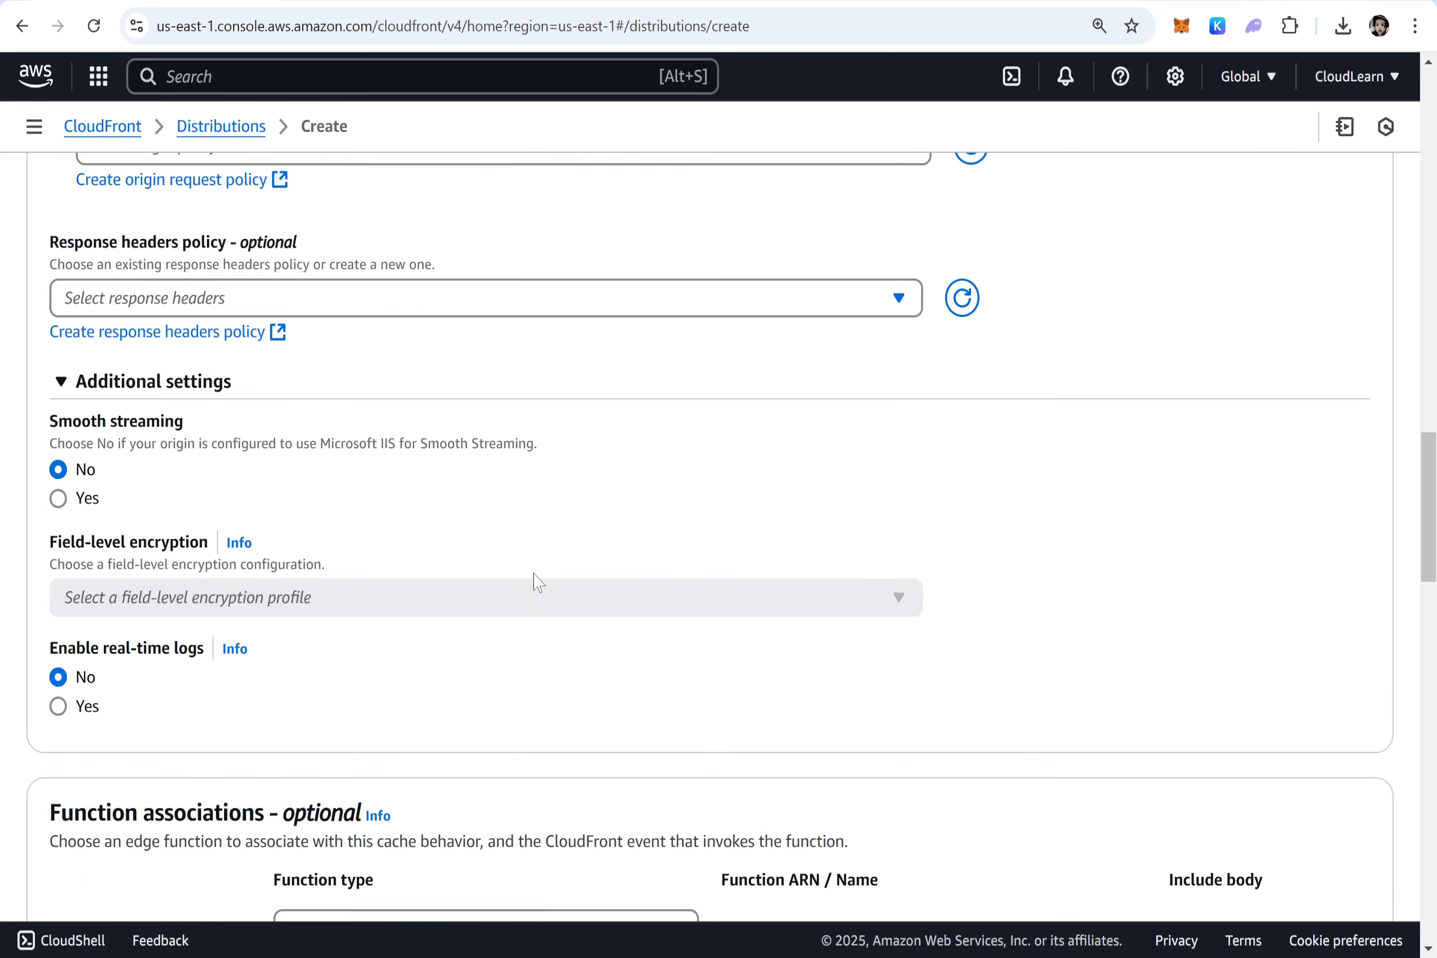
pyautogui.scroll(-12, 537, 580)
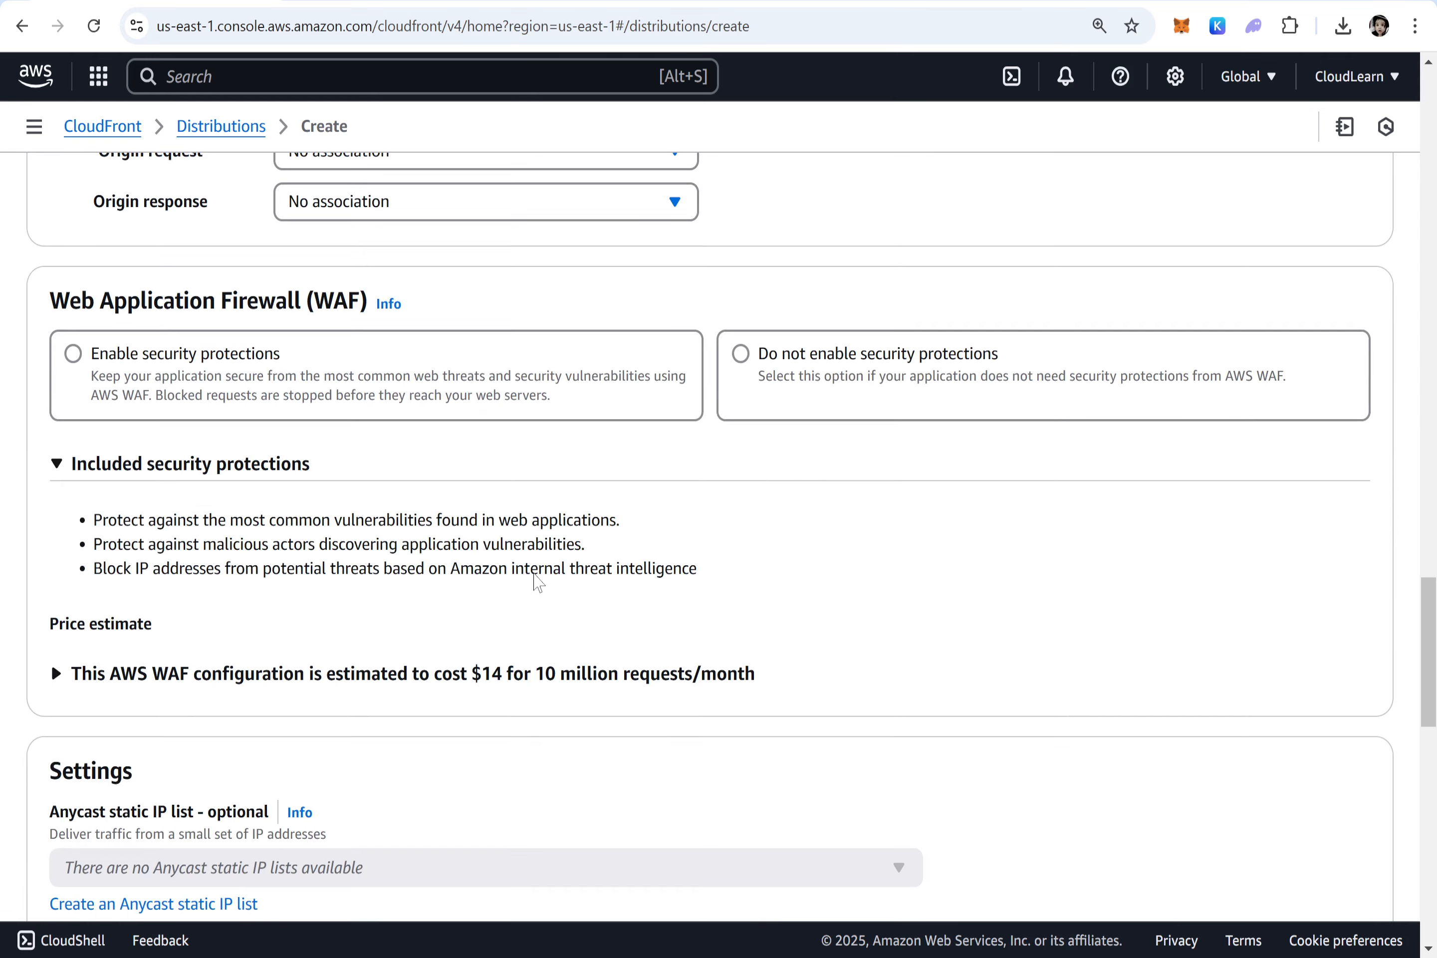
pyautogui.scroll(20, 401, 445)
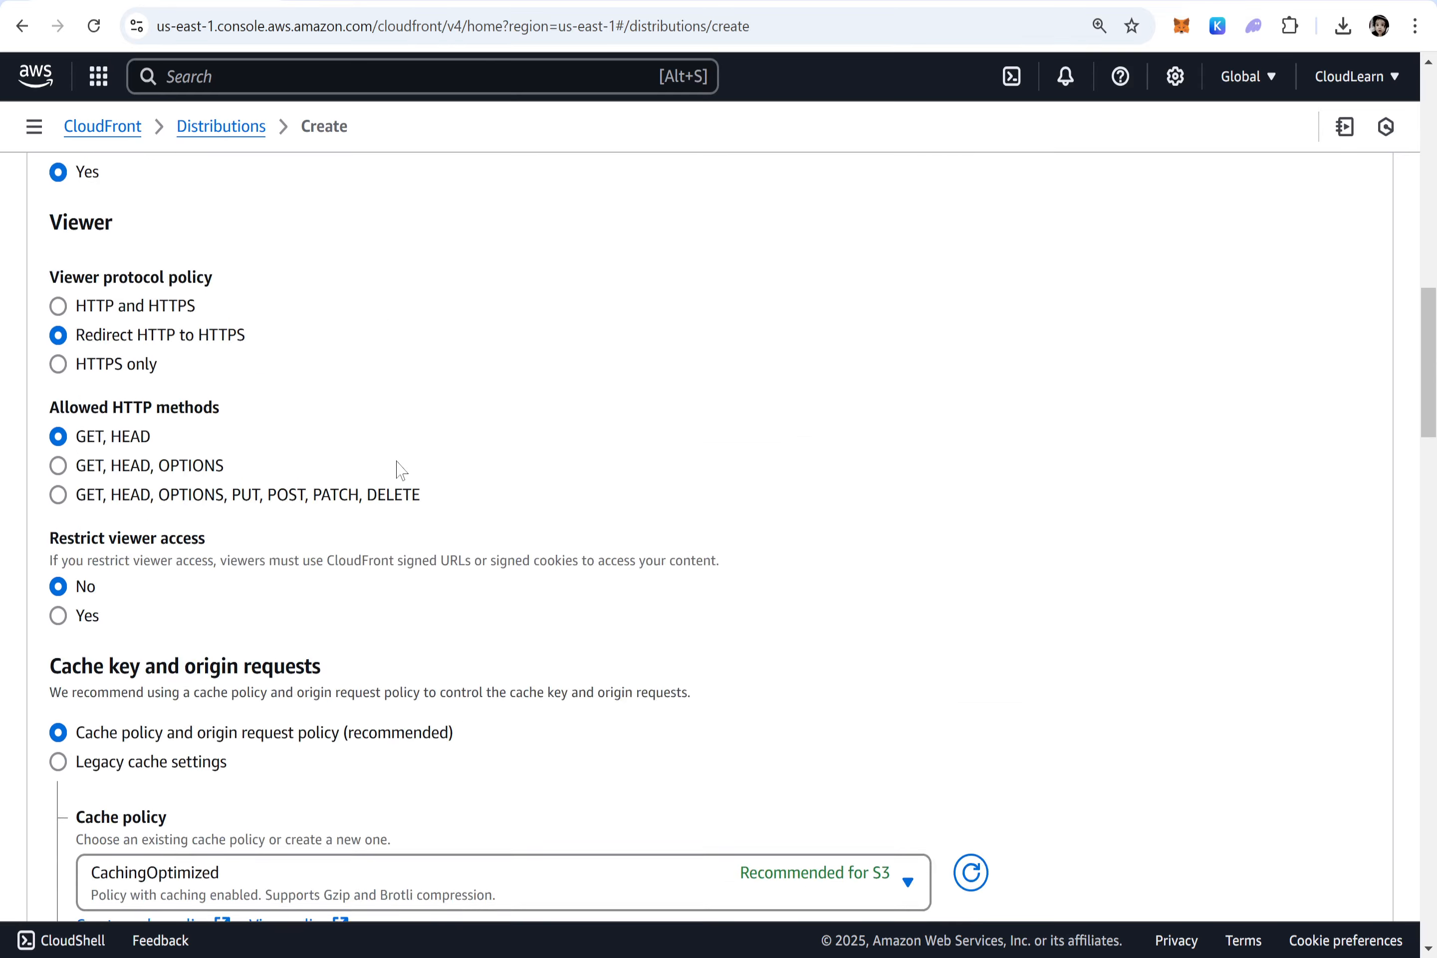
pyautogui.scroll(6, 401, 470)
pyautogui.scroll(-12, 439, 618)
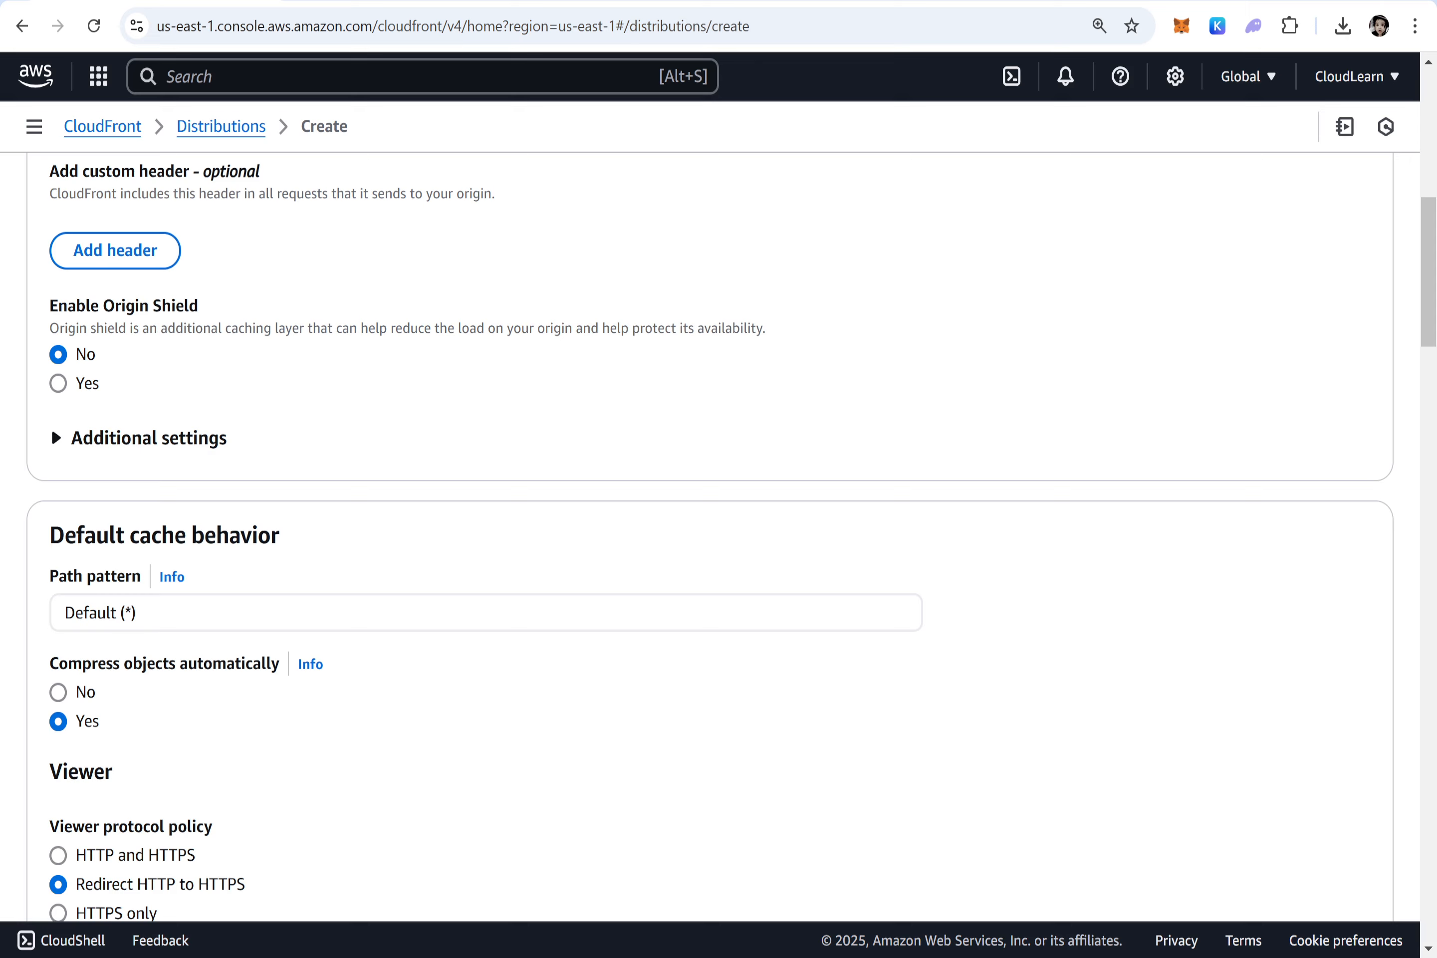
pyautogui.scroll(12, 235, 492)
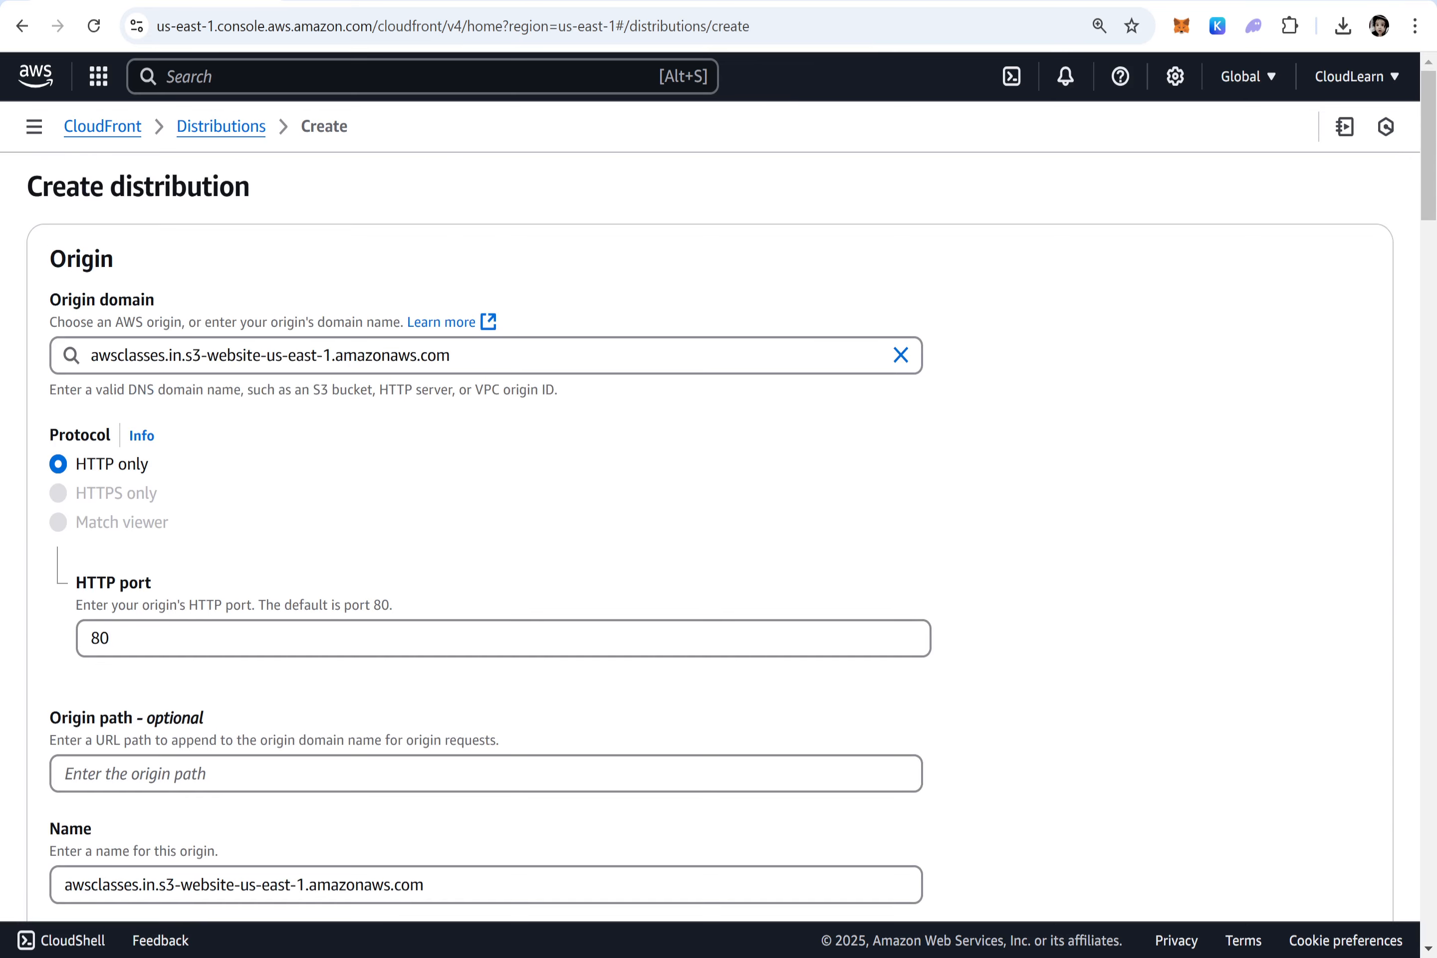
# Review the origin domain, expand the origin's additional settings and check the viewer protocol policy
pyautogui.moveTo(454, 357); pyautogui.dragTo(54, 378)
pyautogui.click(1277, 425)
pyautogui.scroll(-2, 141, 551)
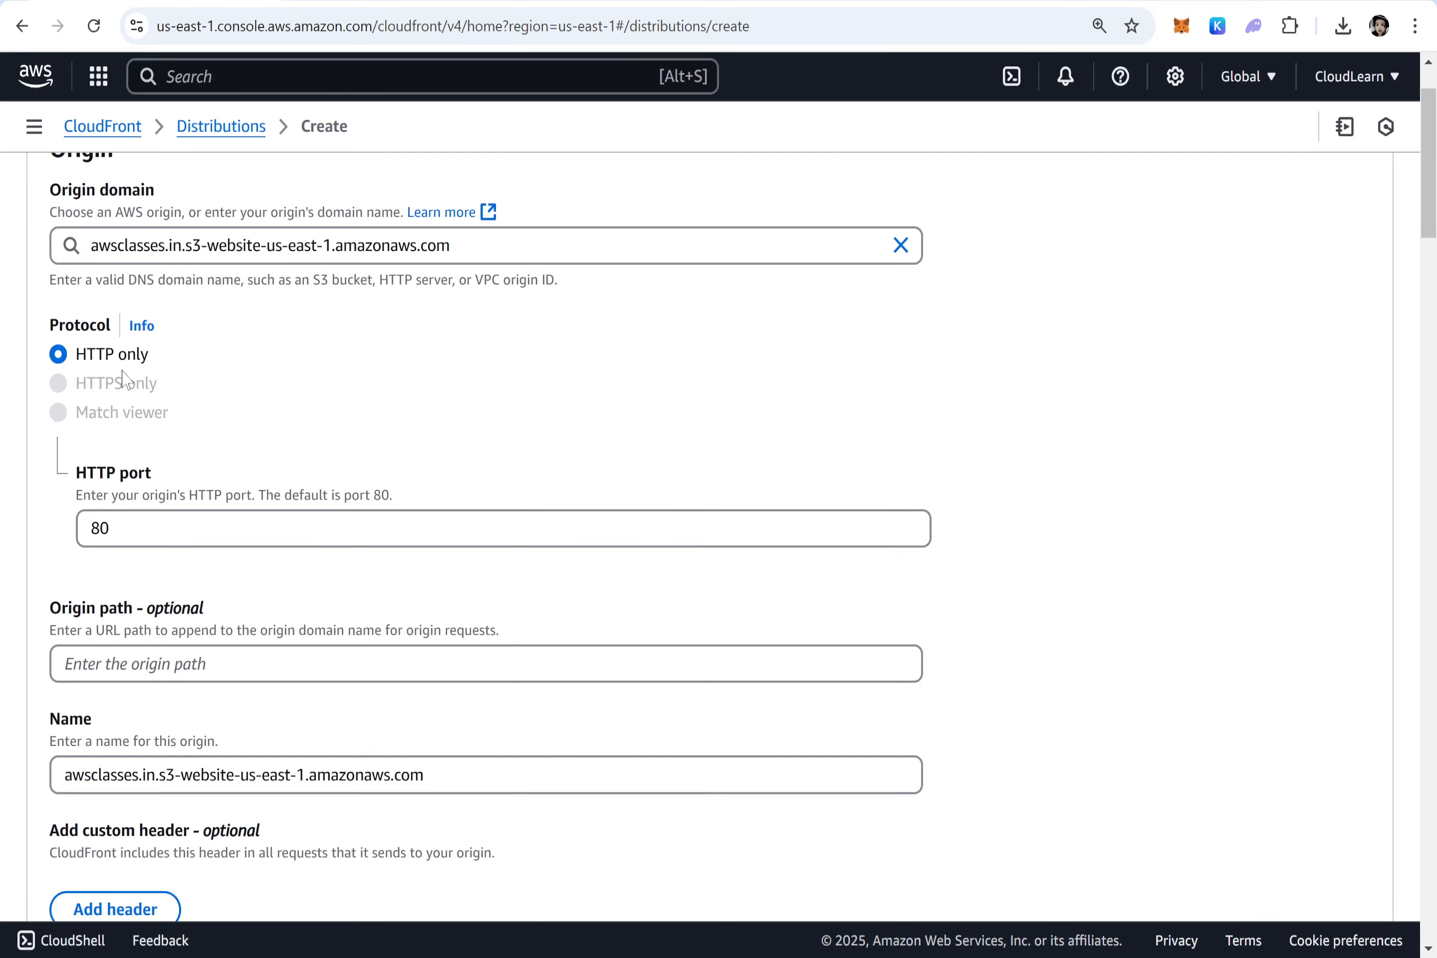
pyautogui.scroll(-3, 129, 380)
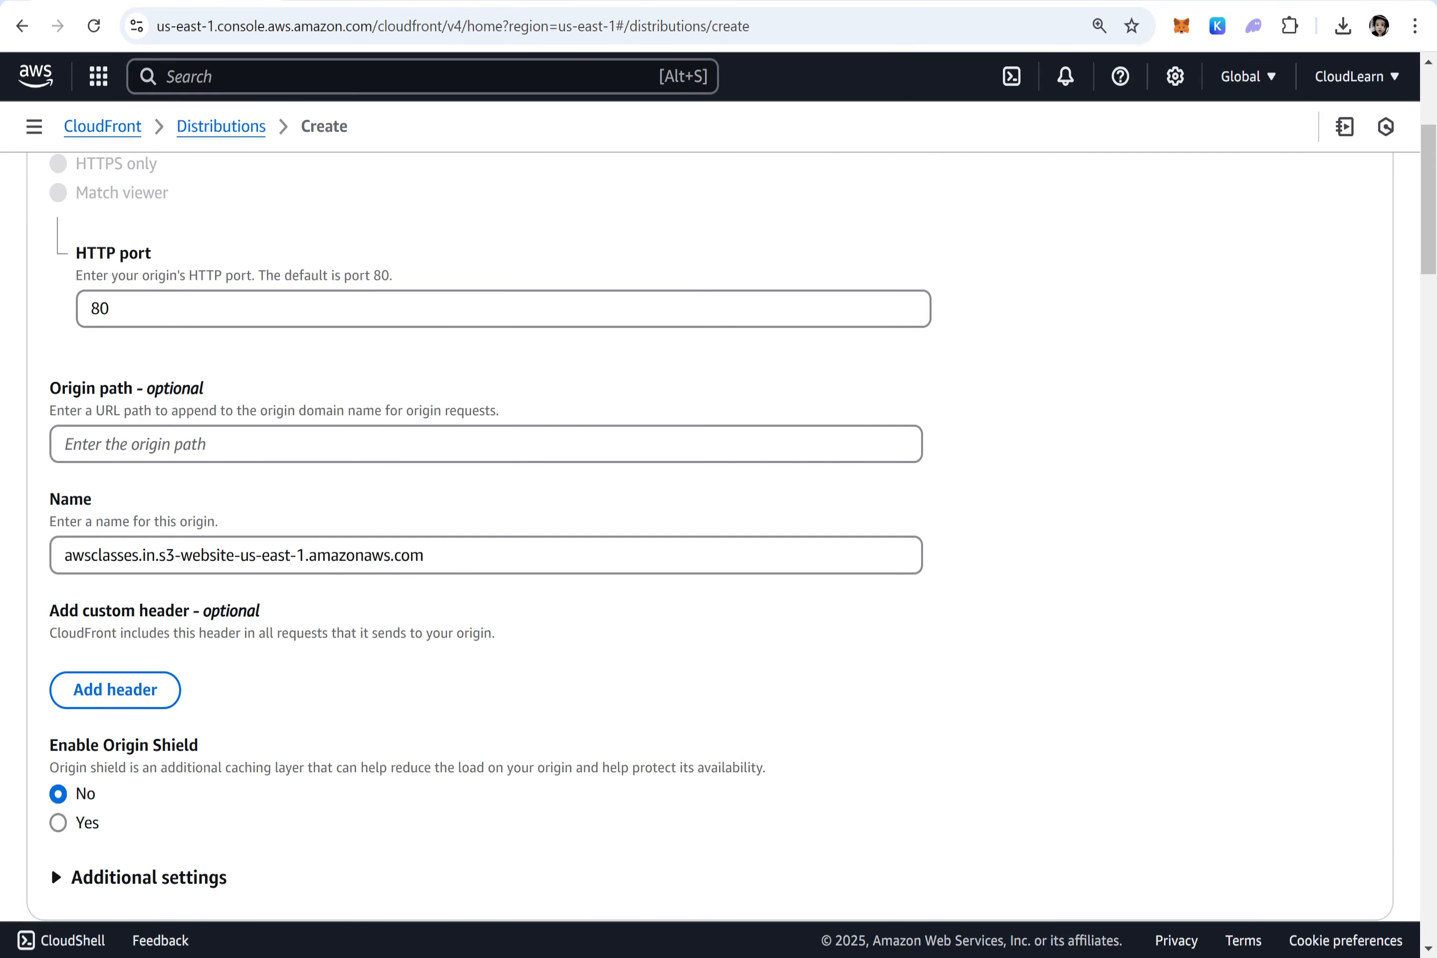
pyautogui.scroll(-3, 248, 533)
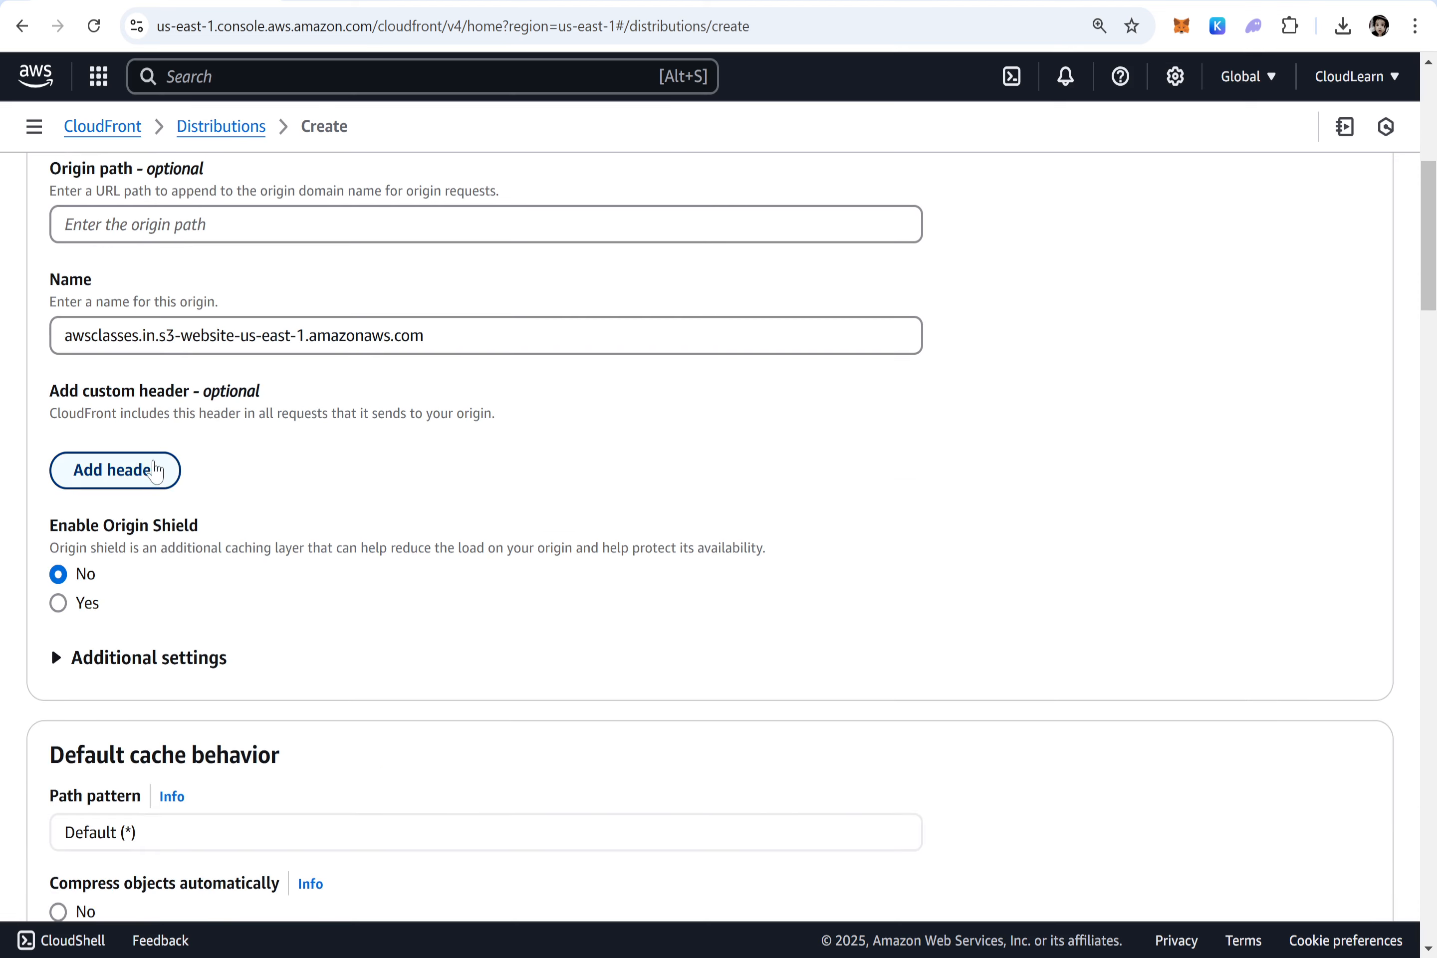
pyautogui.click(136, 658)
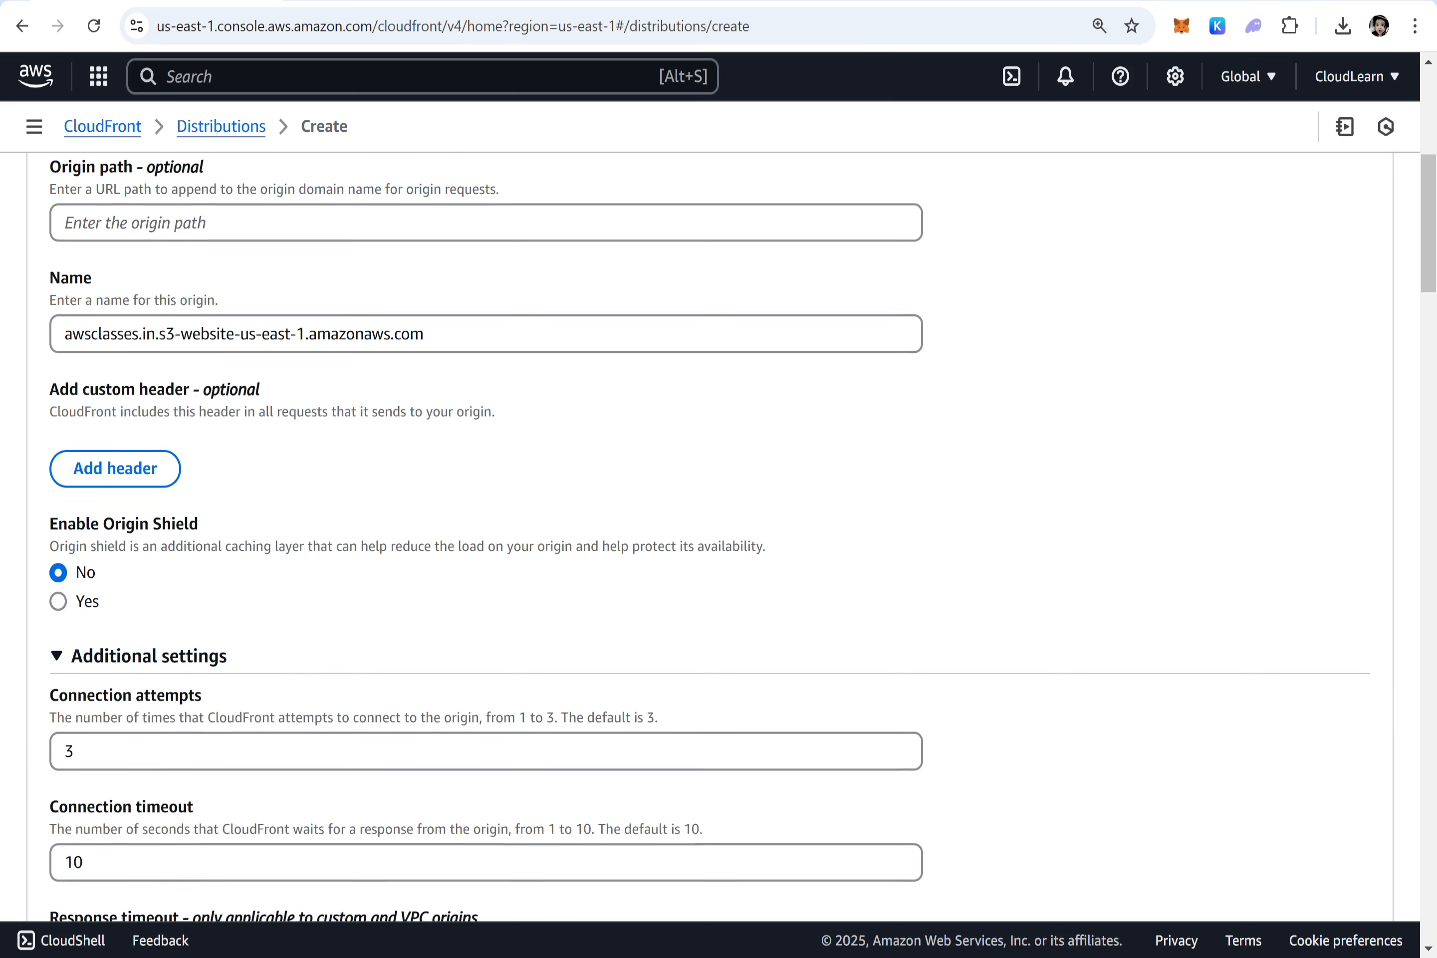
pyautogui.scroll(-8, 279, 592)
pyautogui.scroll(-5, 278, 592)
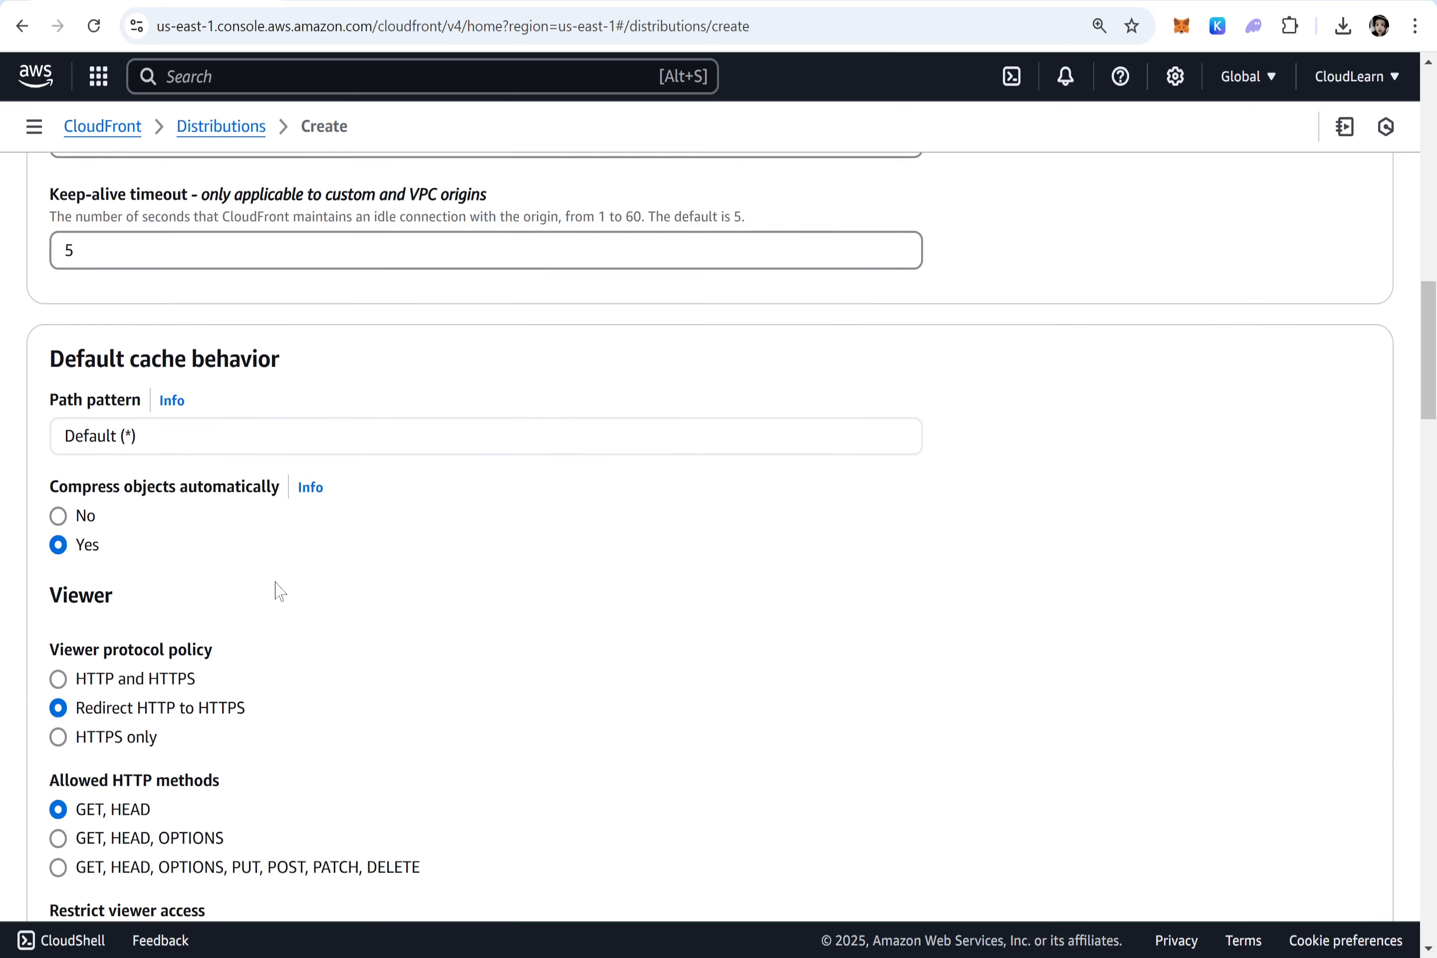
pyautogui.moveTo(251, 559); pyautogui.dragTo(74, 554)
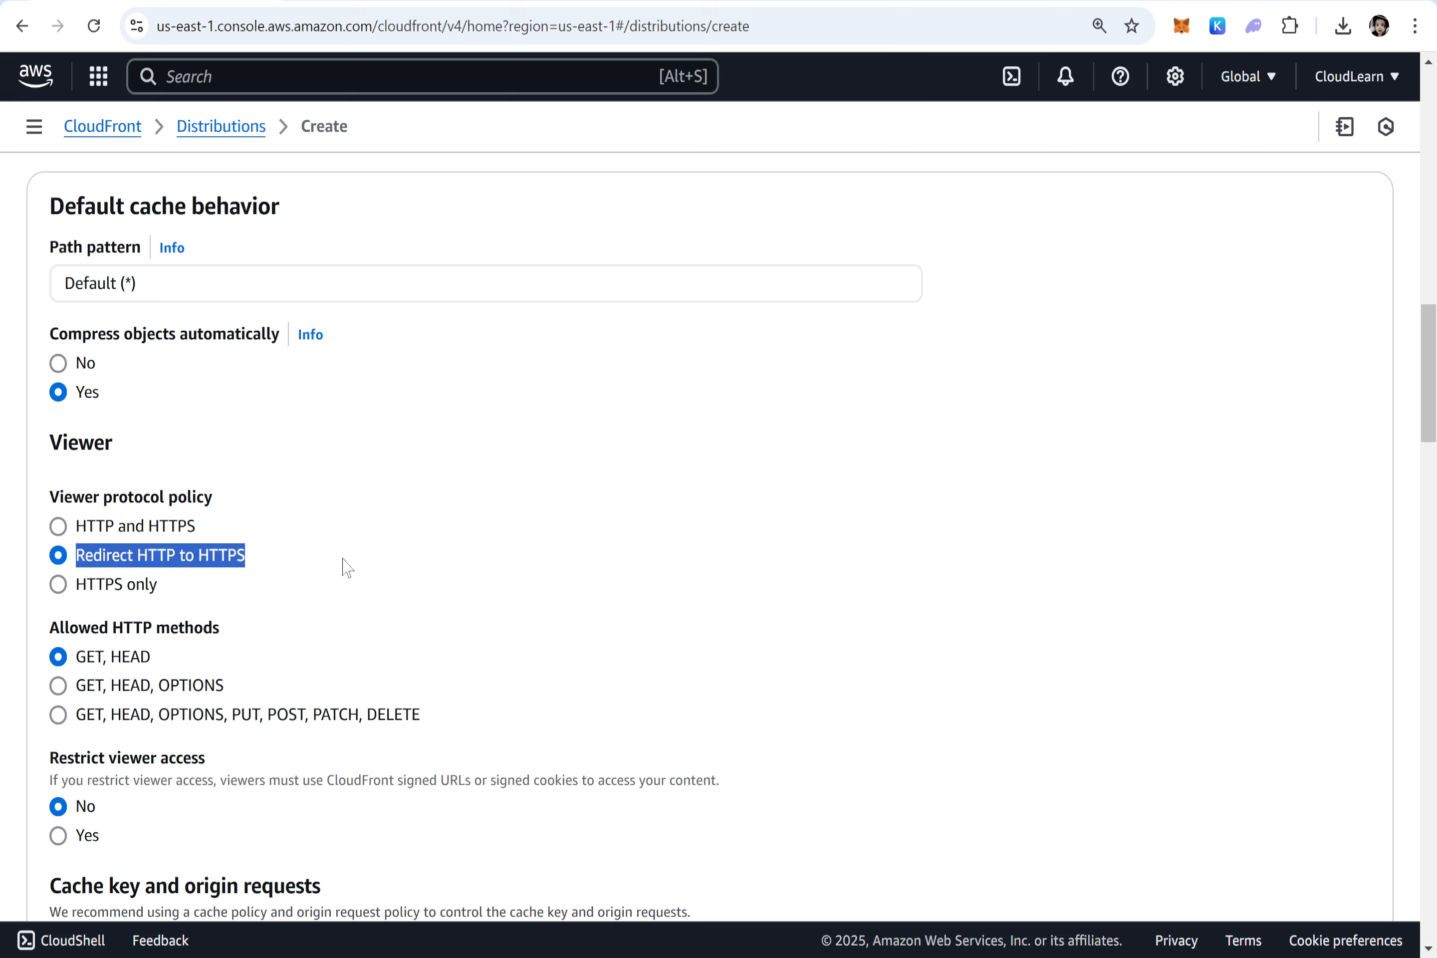
# Choose not to enable security protections for the distribution's Web Application Firewall
pyautogui.scroll(-7, 348, 567)
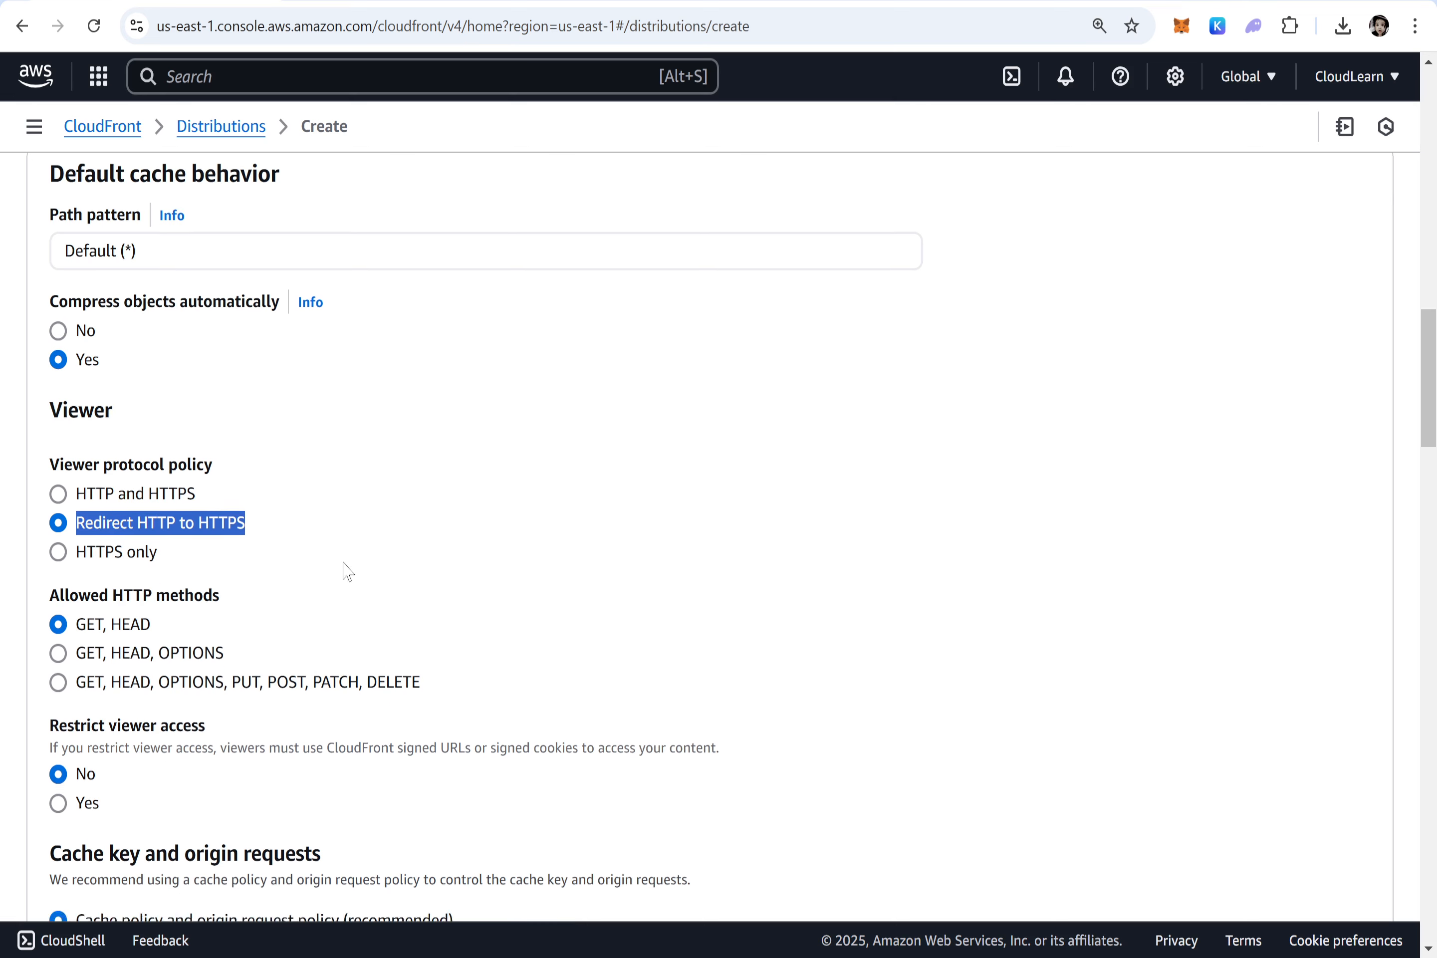
pyautogui.scroll(-2, 347, 577)
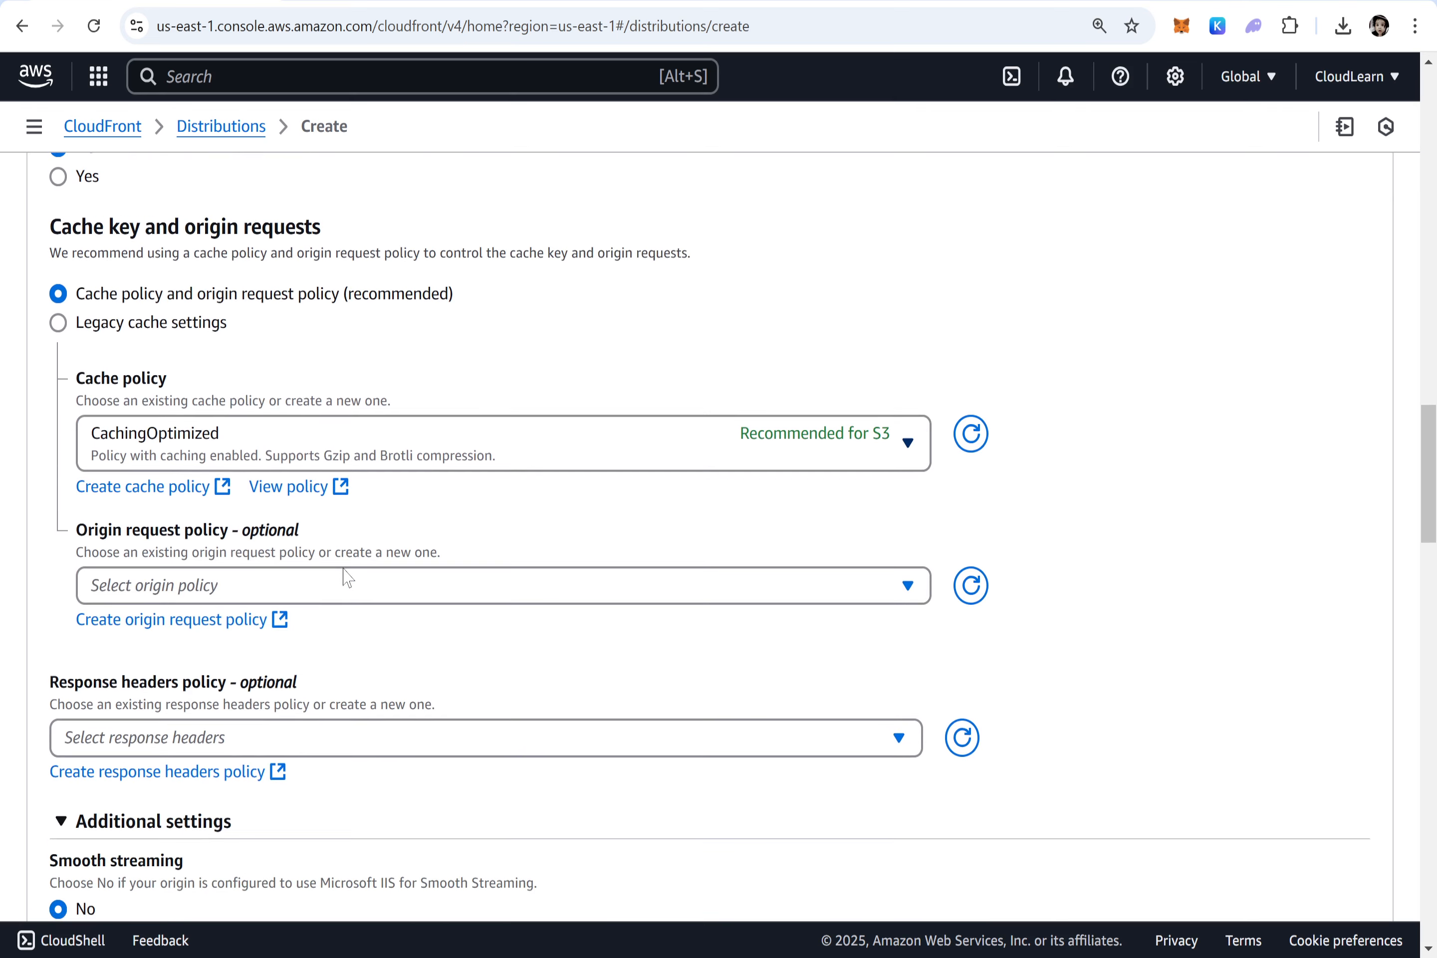
pyautogui.scroll(-9, 348, 577)
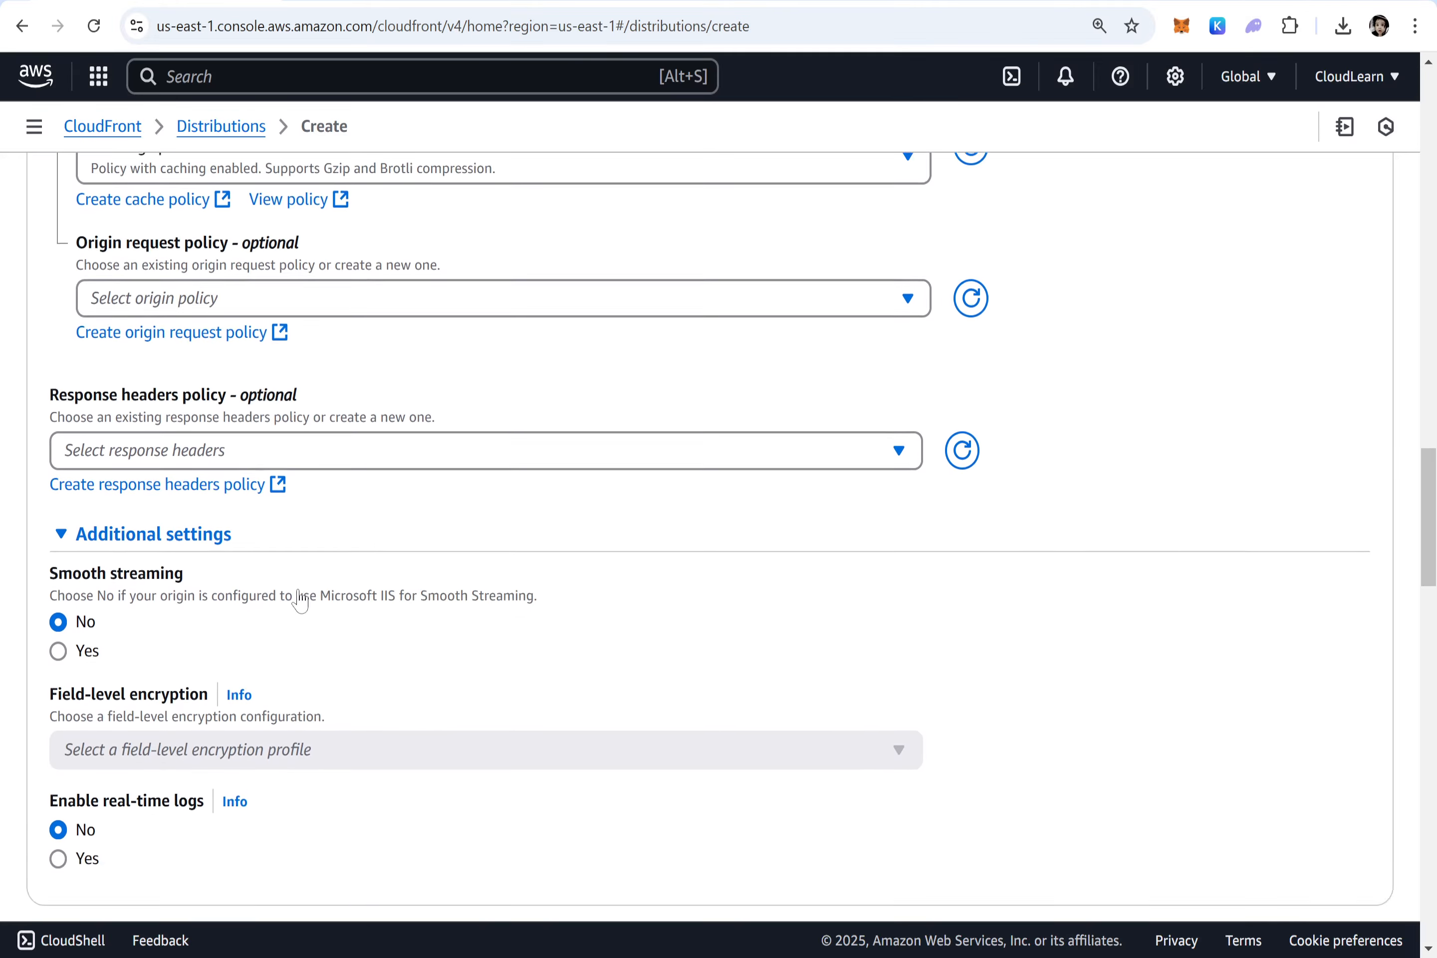
pyautogui.scroll(-4, 300, 600)
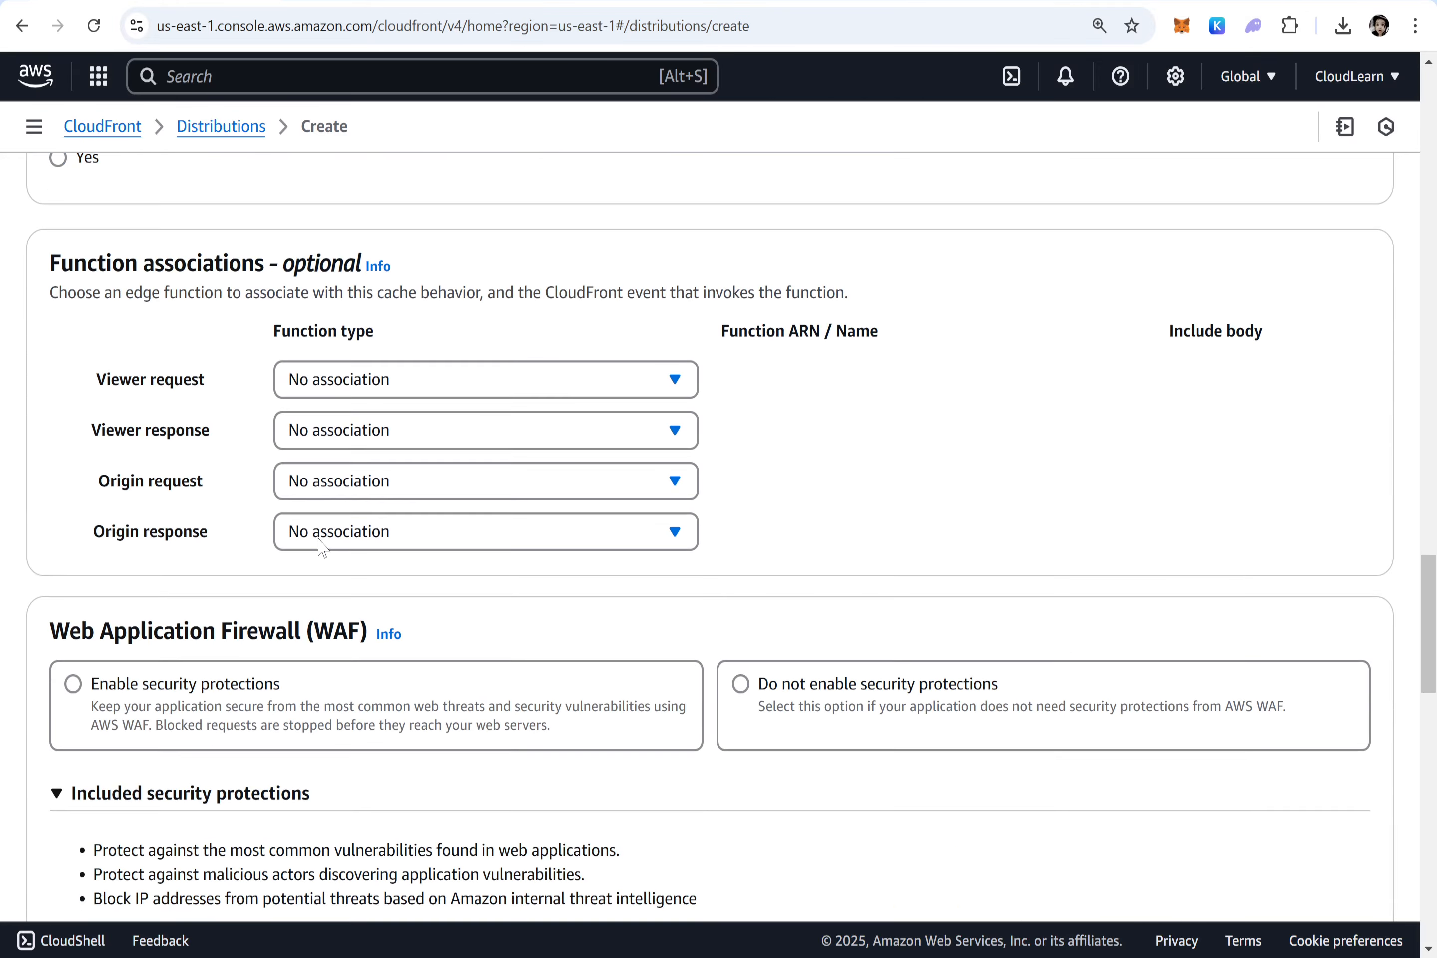
pyautogui.moveTo(49, 520); pyautogui.dragTo(374, 522)
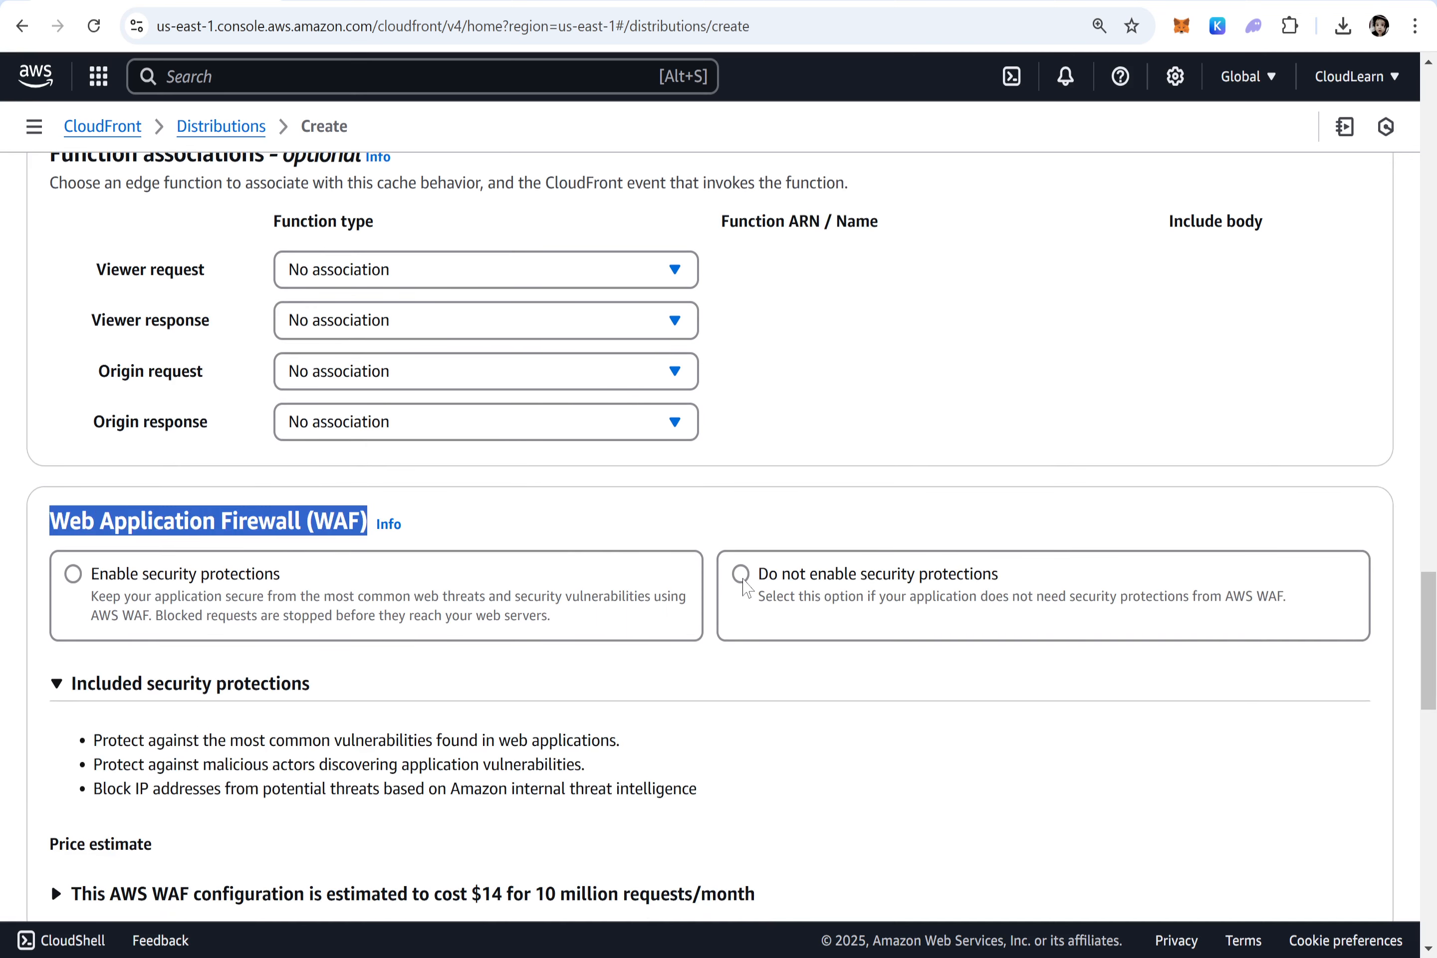
pyautogui.click(744, 580)
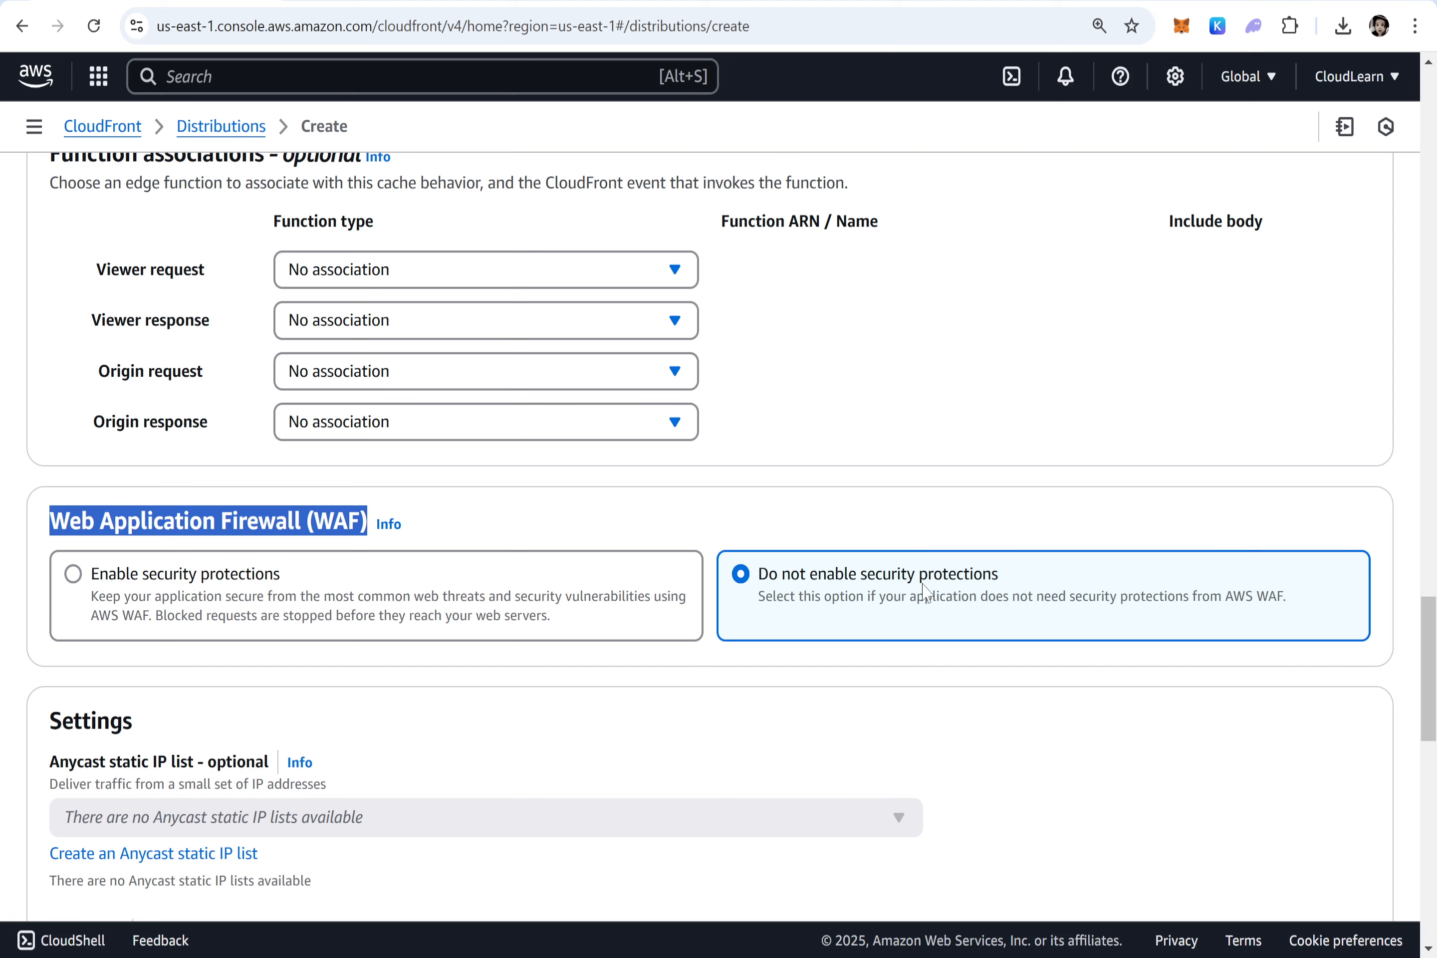
pyautogui.scroll(-7, 900, 514)
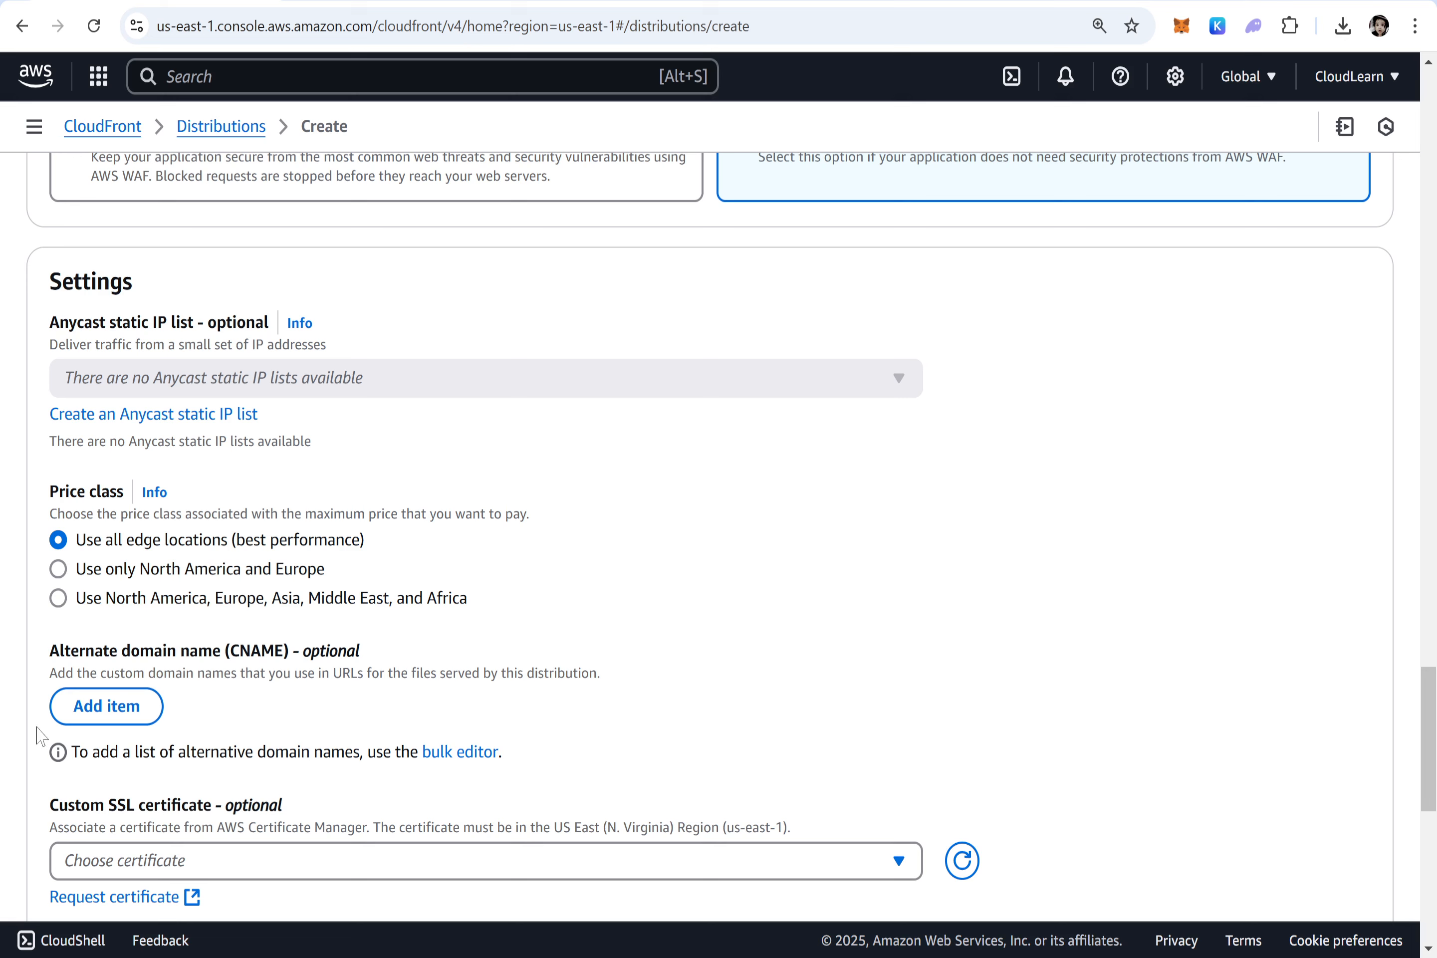
pyautogui.click(121, 707)
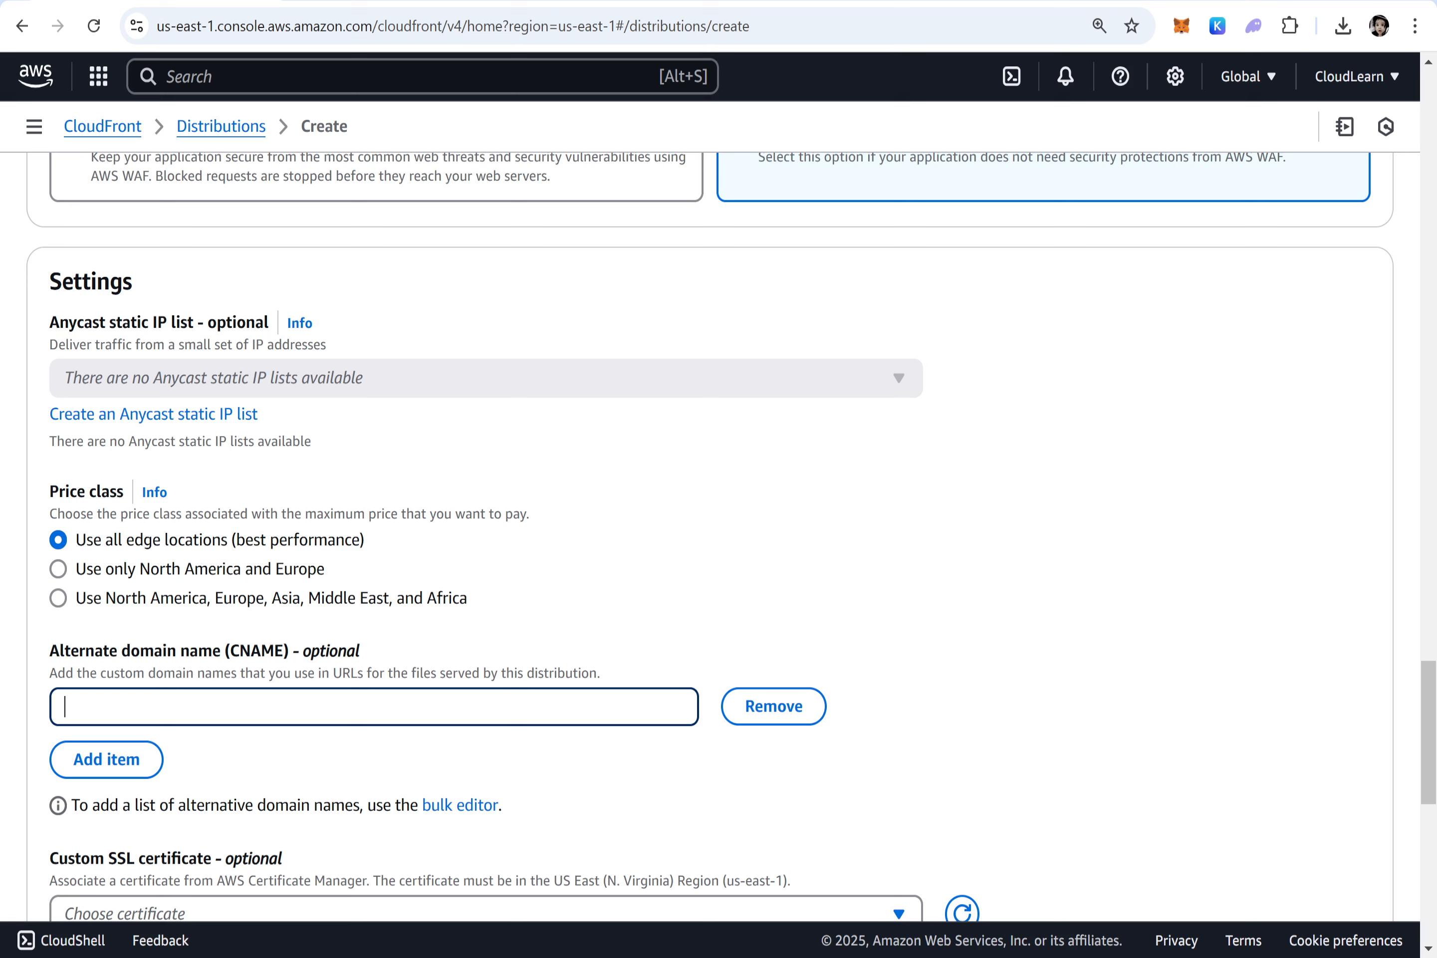
pyautogui.write('awsclasses.in')
pyautogui.click(116, 751)
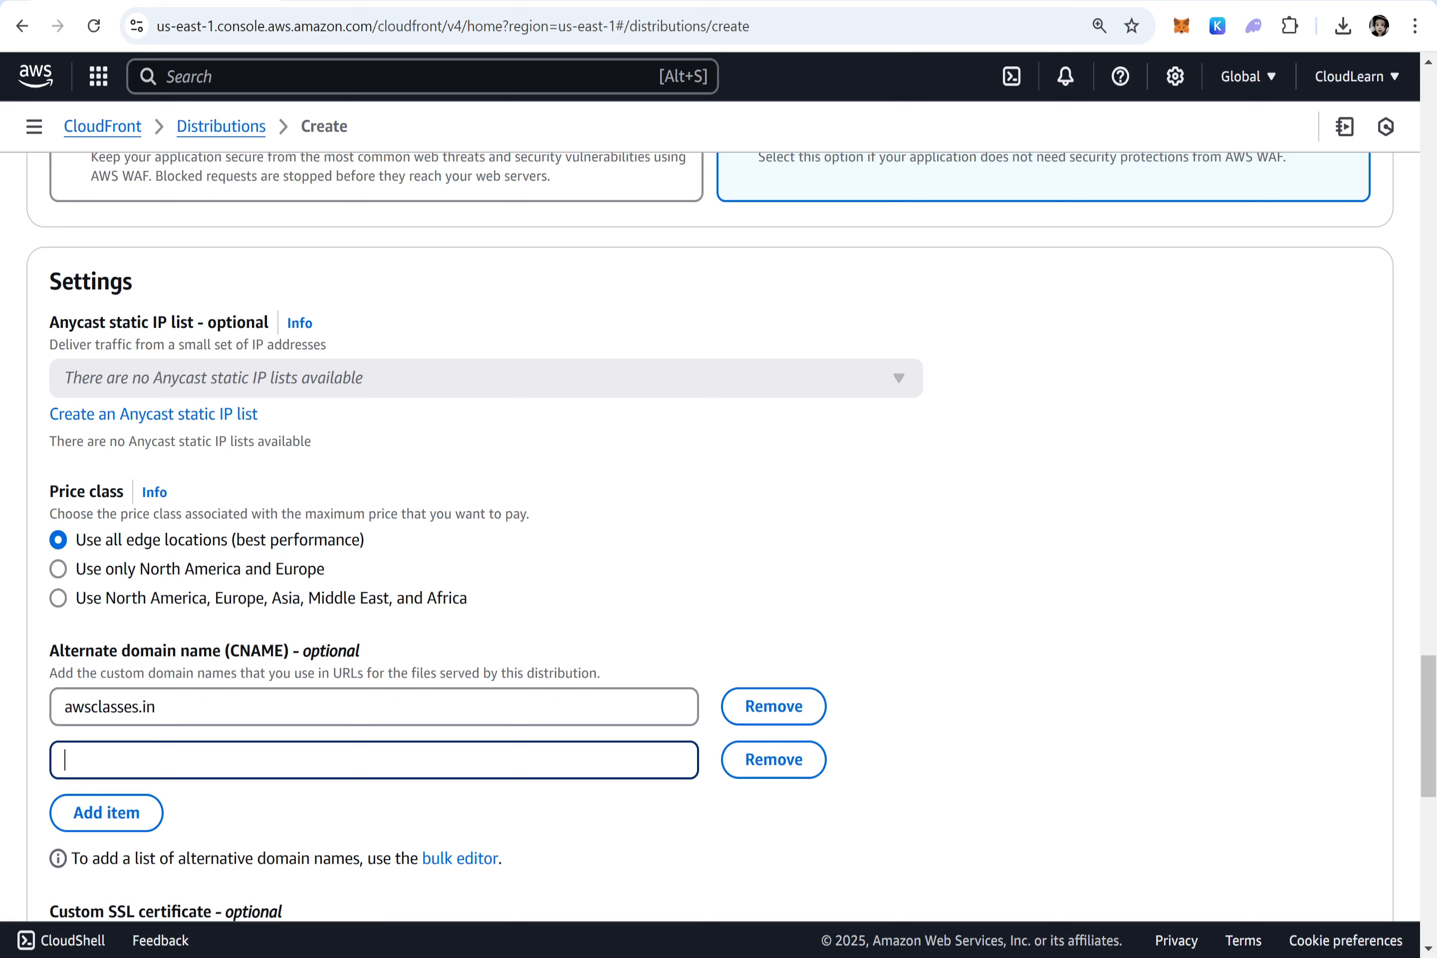
pyautogui.write('www.awsclasses.in')
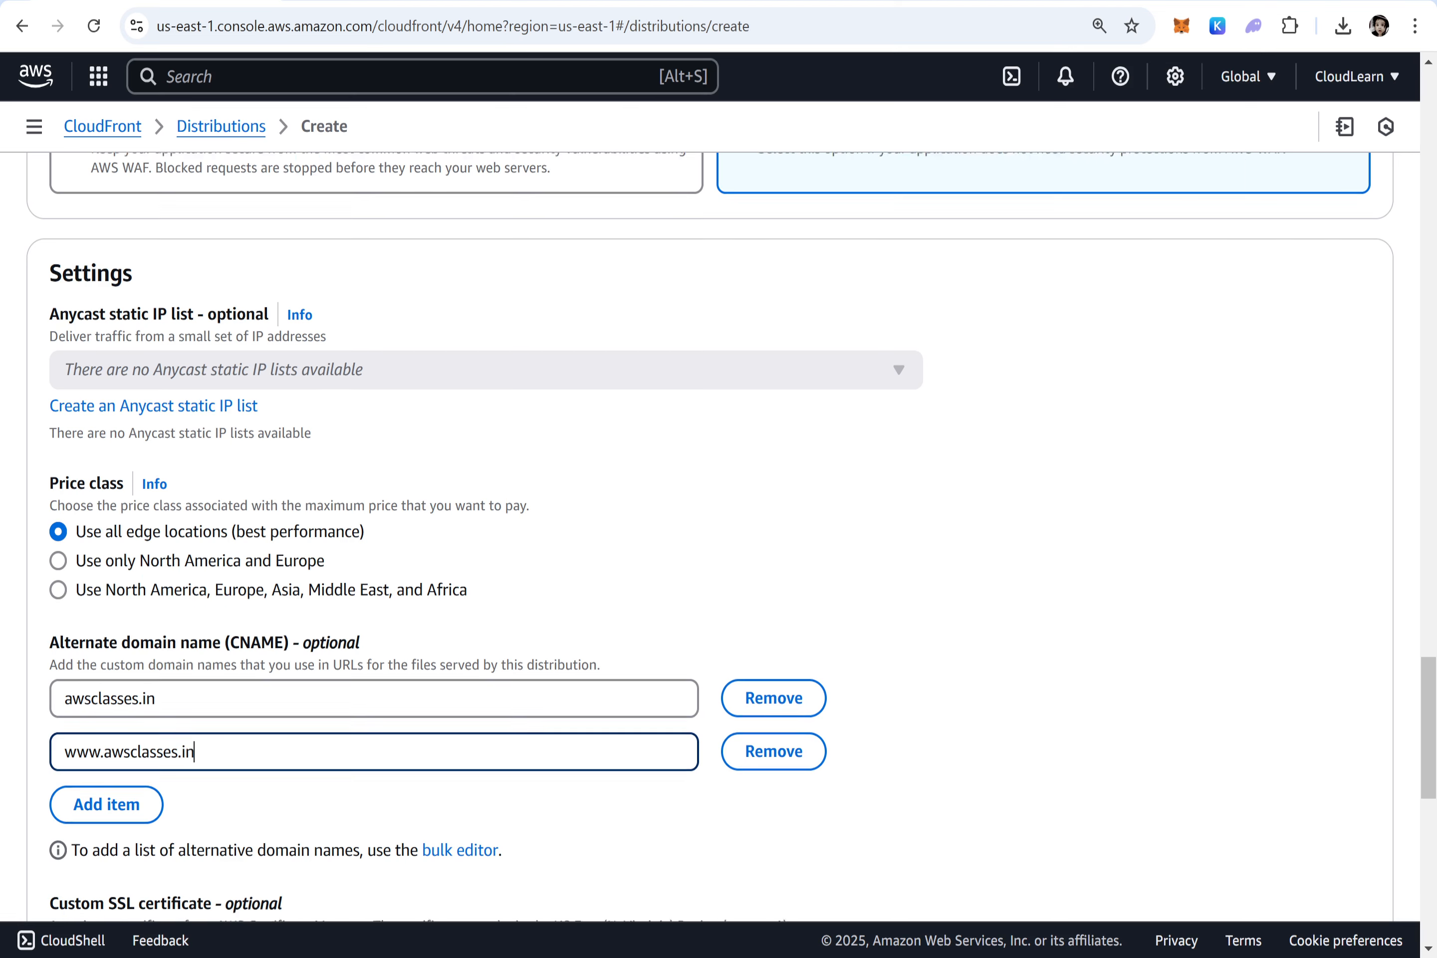
# Check the available custom SSL certificates for one that covers awsclasses.in, without choosing any
pyautogui.scroll(-4, 404, 668)
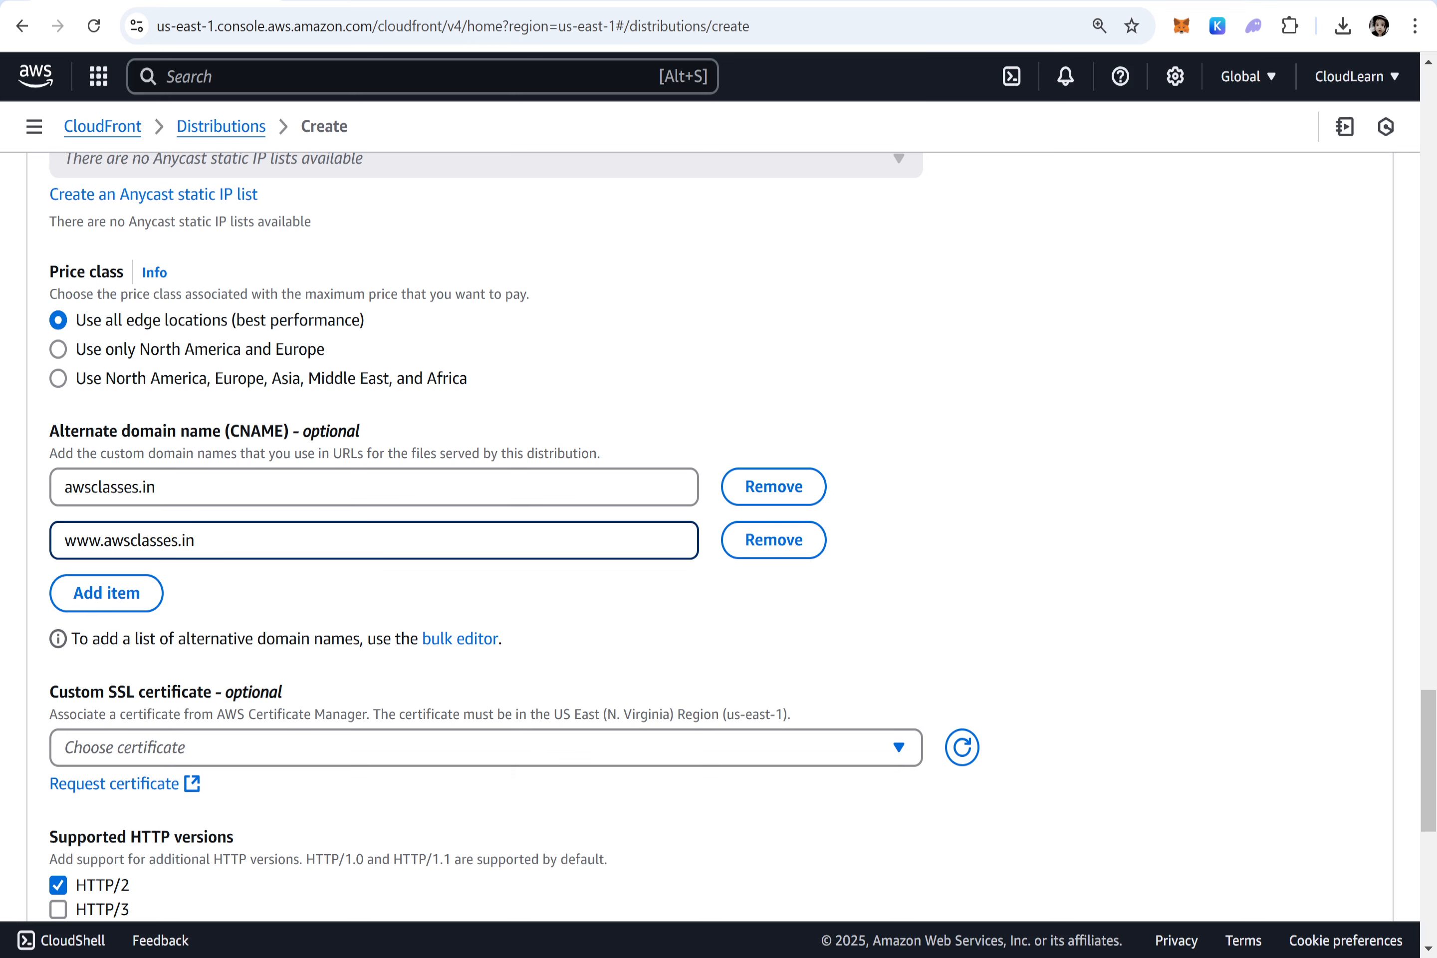
pyautogui.scroll(-2, 371, 645)
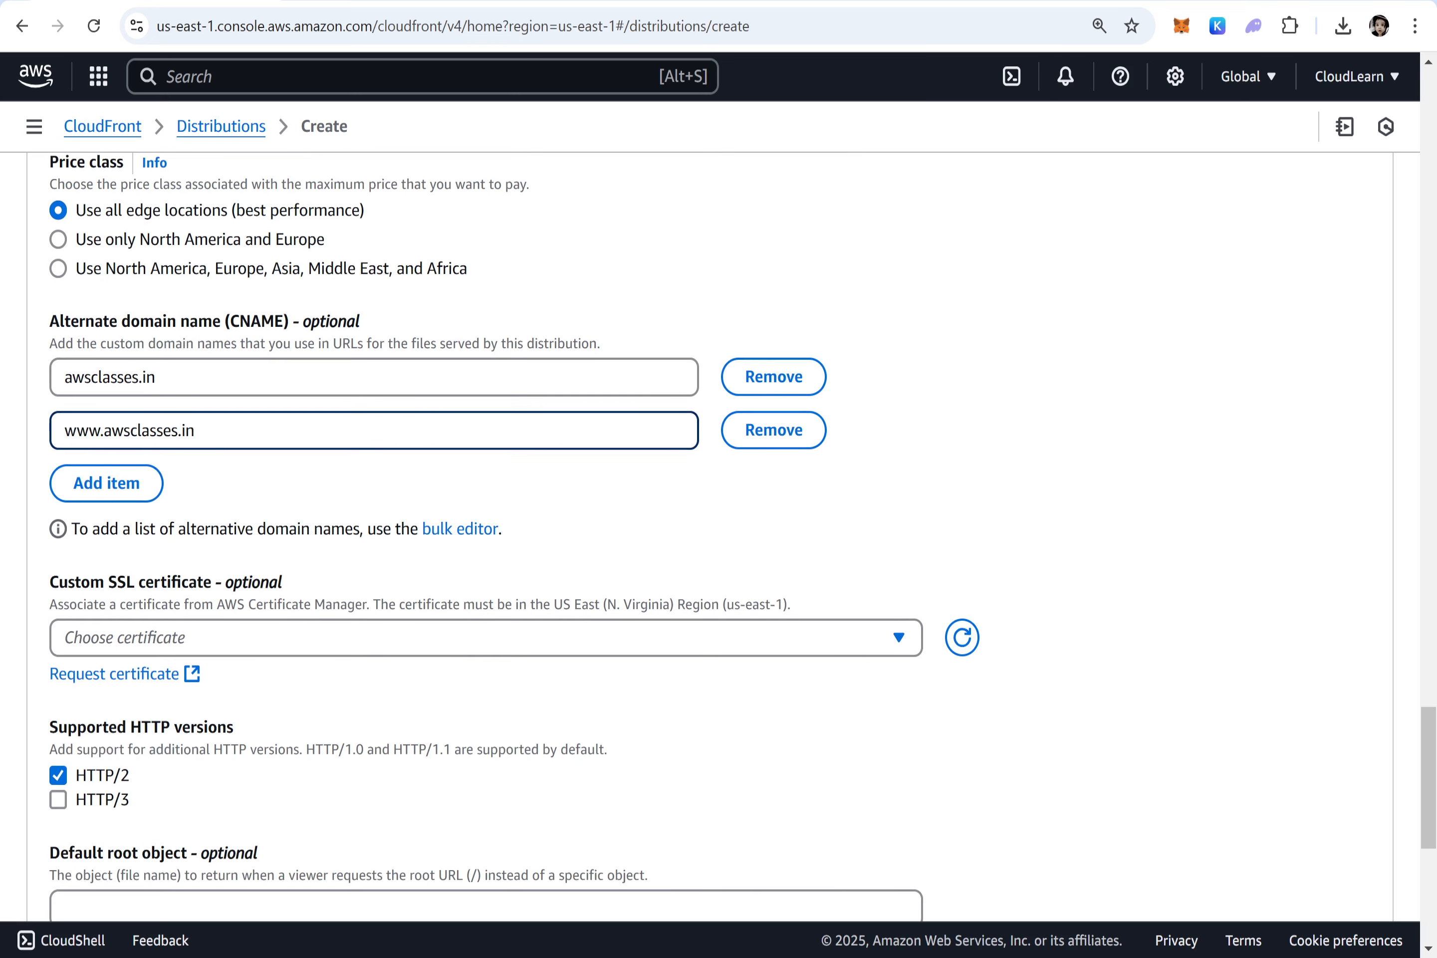
pyautogui.click(372, 640)
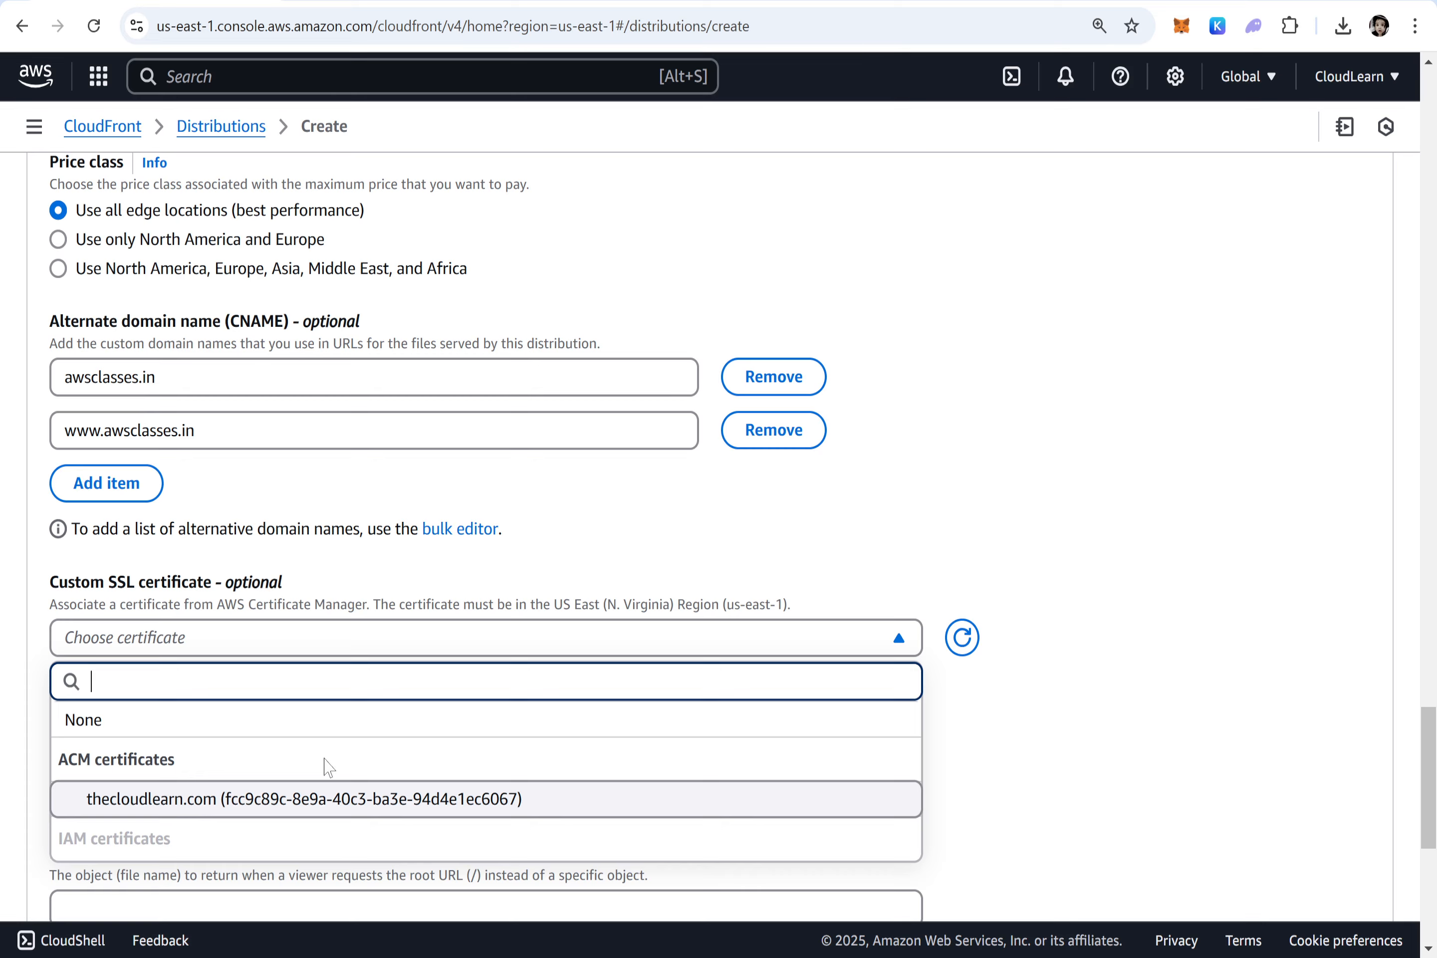
pyautogui.scroll(-4, 328, 767)
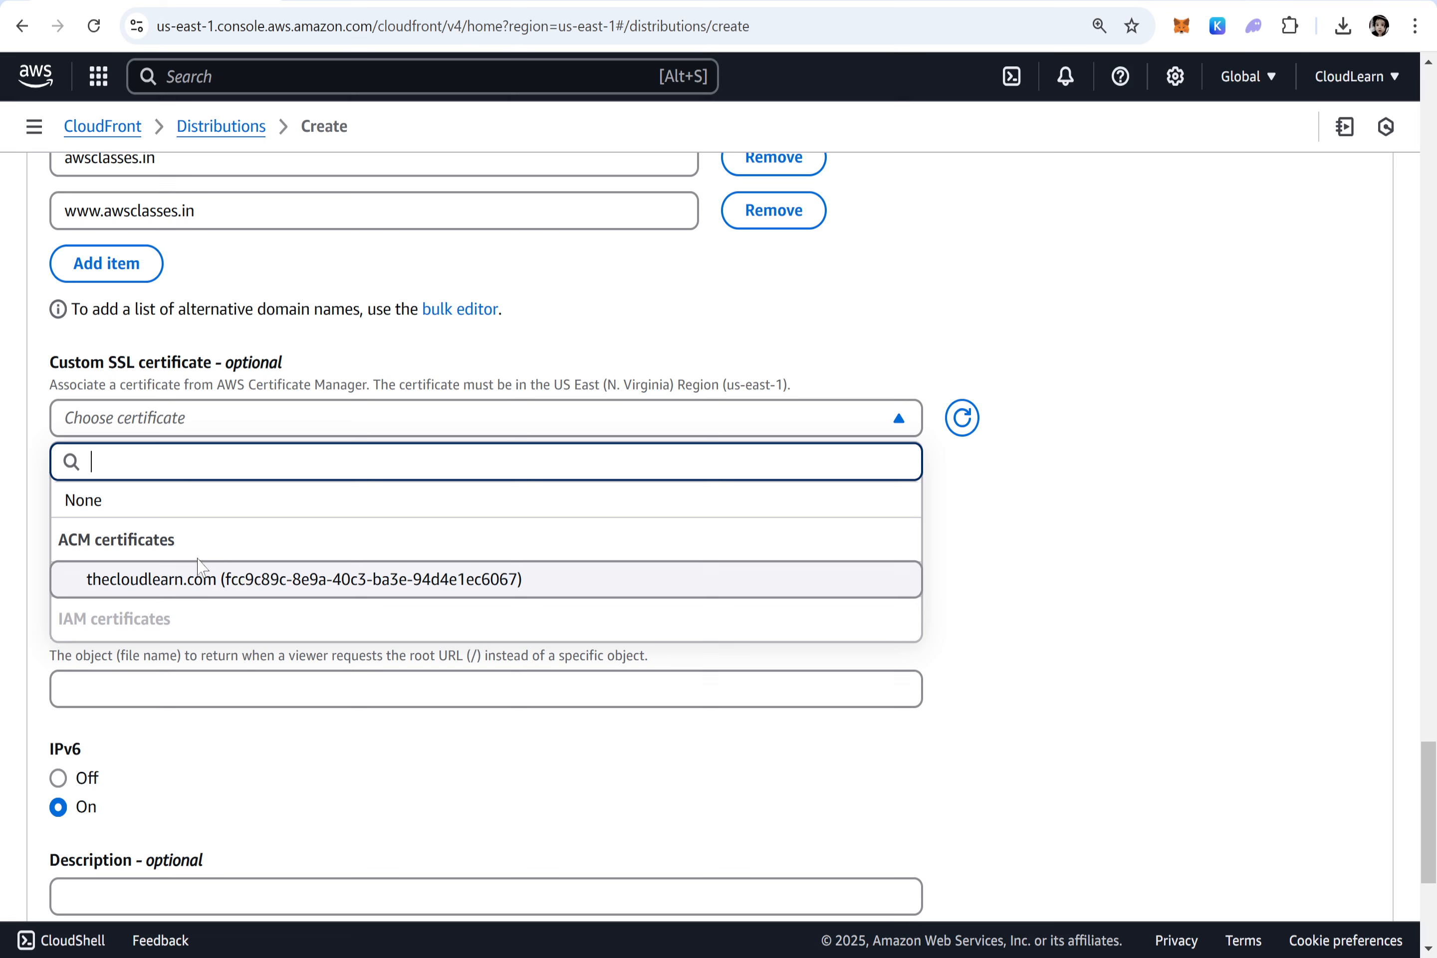
pyautogui.click(1265, 665)
# Search the AWS services for ACM, open Certificate Manager in a new tab and switch to it
pyautogui.click(399, 75)
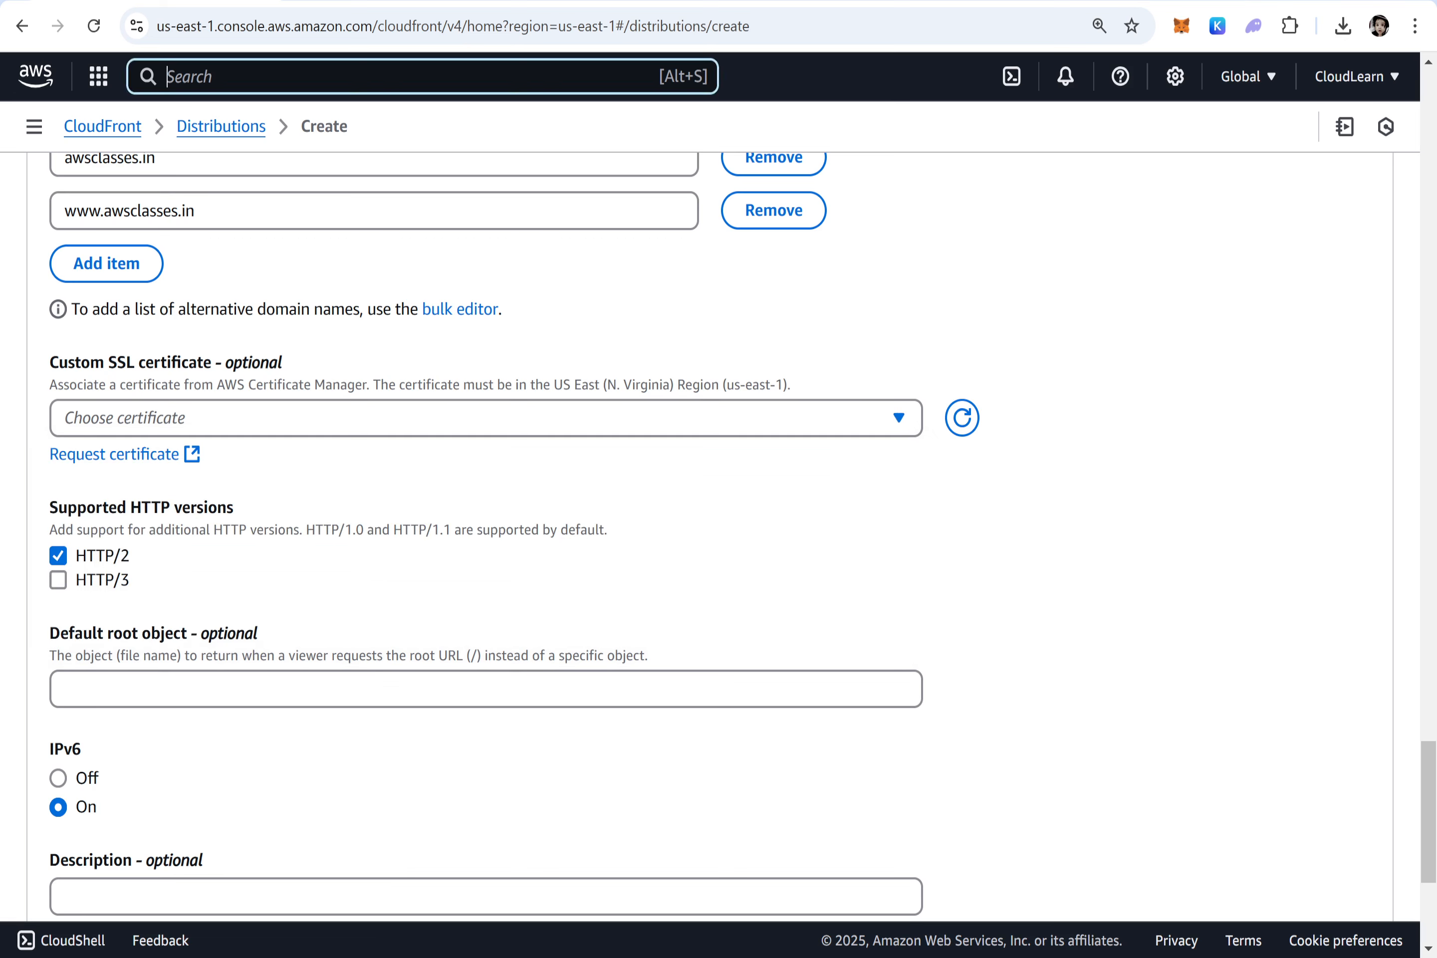
pyautogui.write('ACM-PCA')
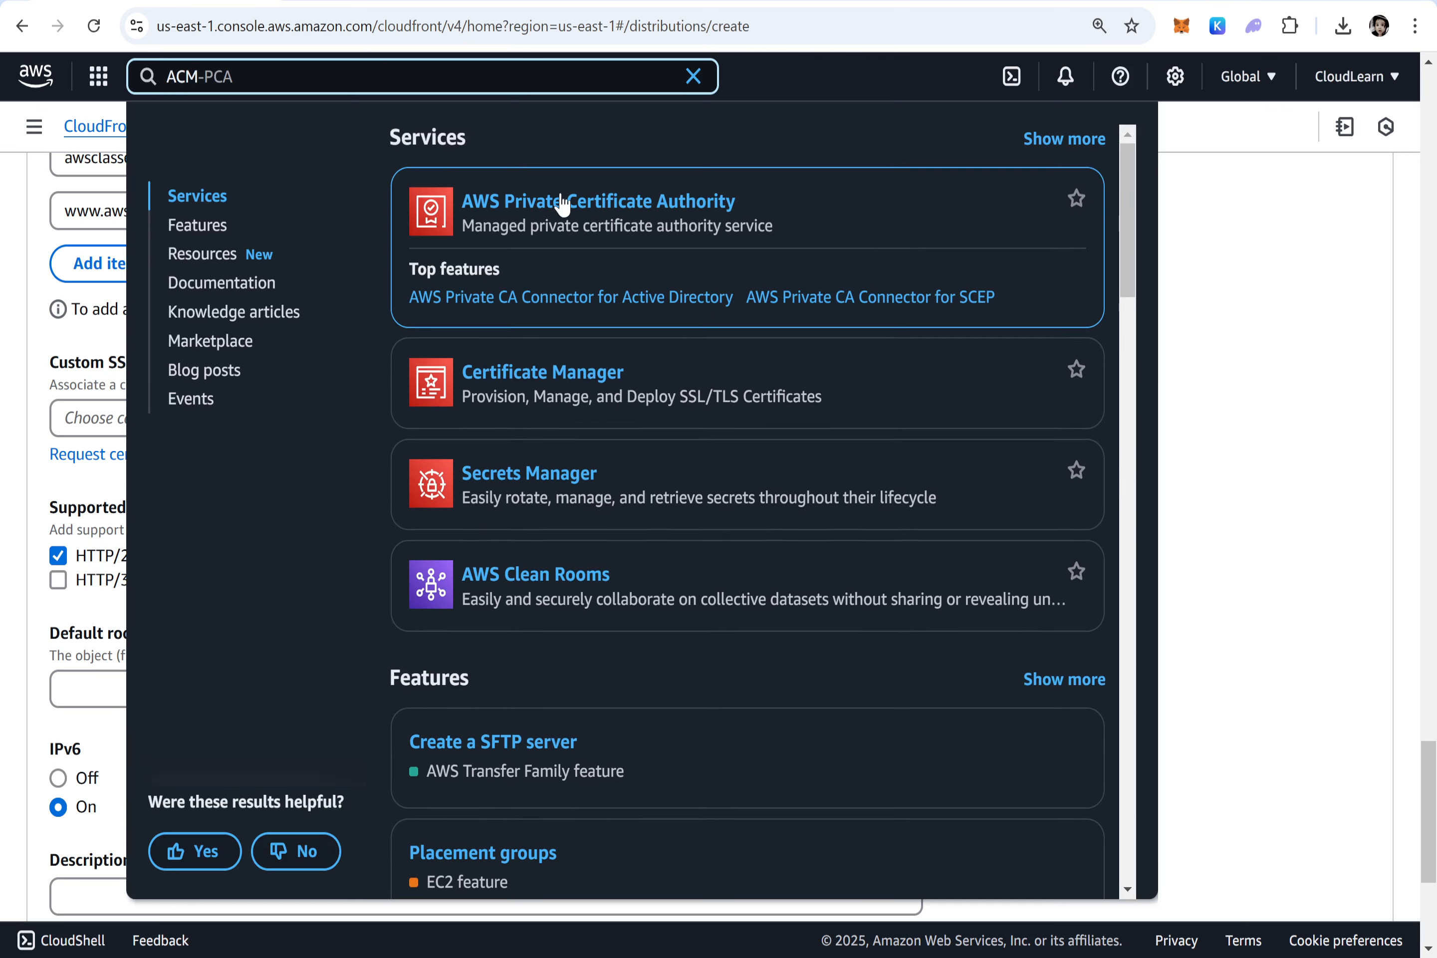
pyautogui.rightClick(520, 307)
pyautogui.click(594, 331)
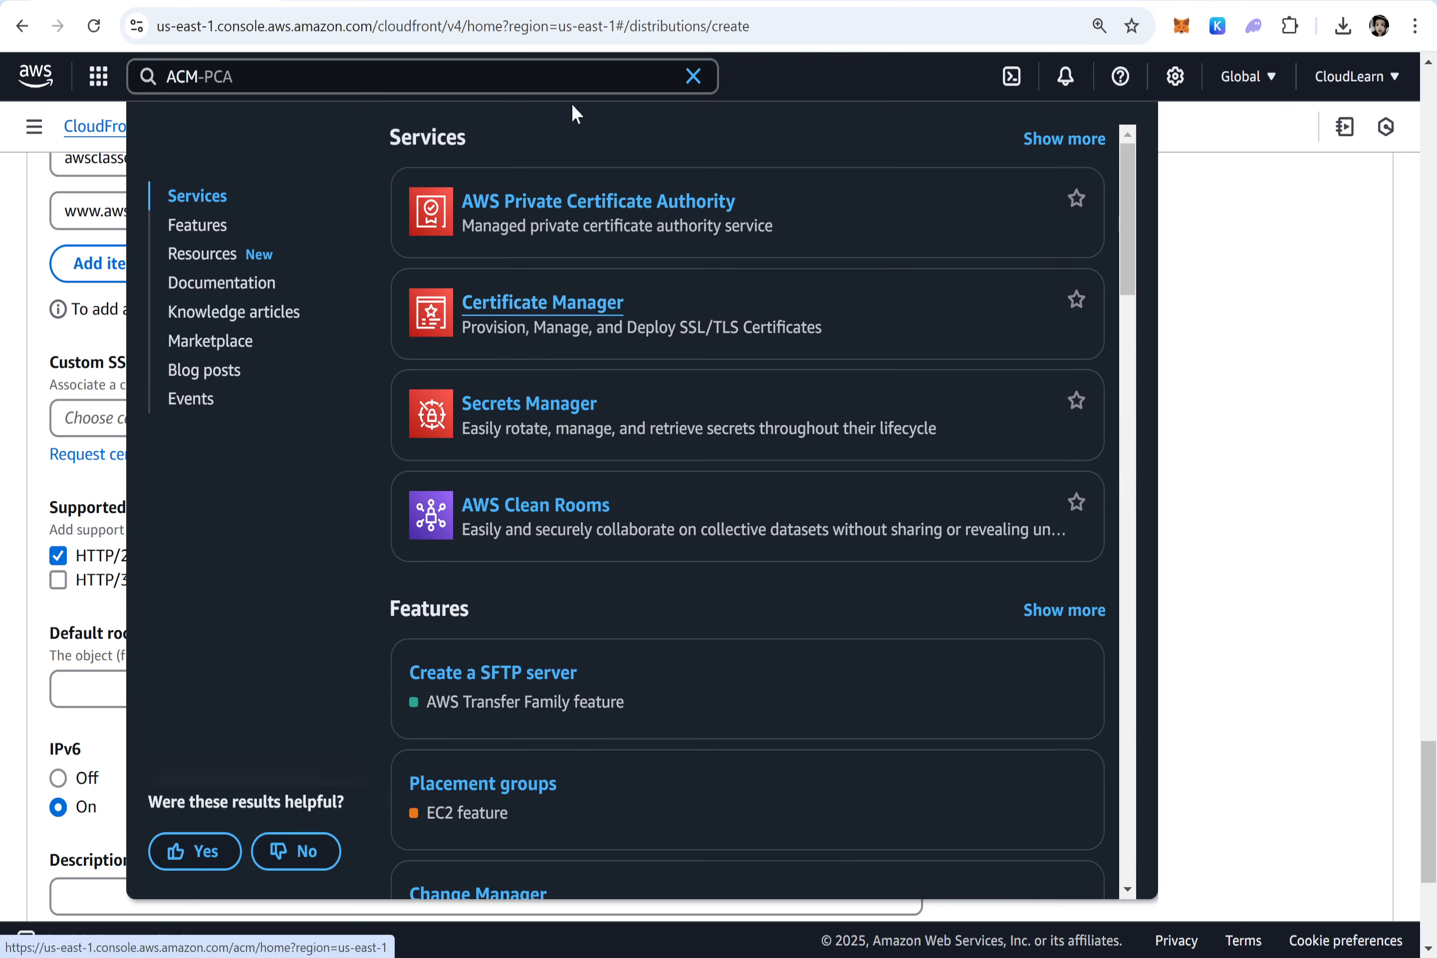
pyautogui.click(693, 75)
pyautogui.click(393, 0)
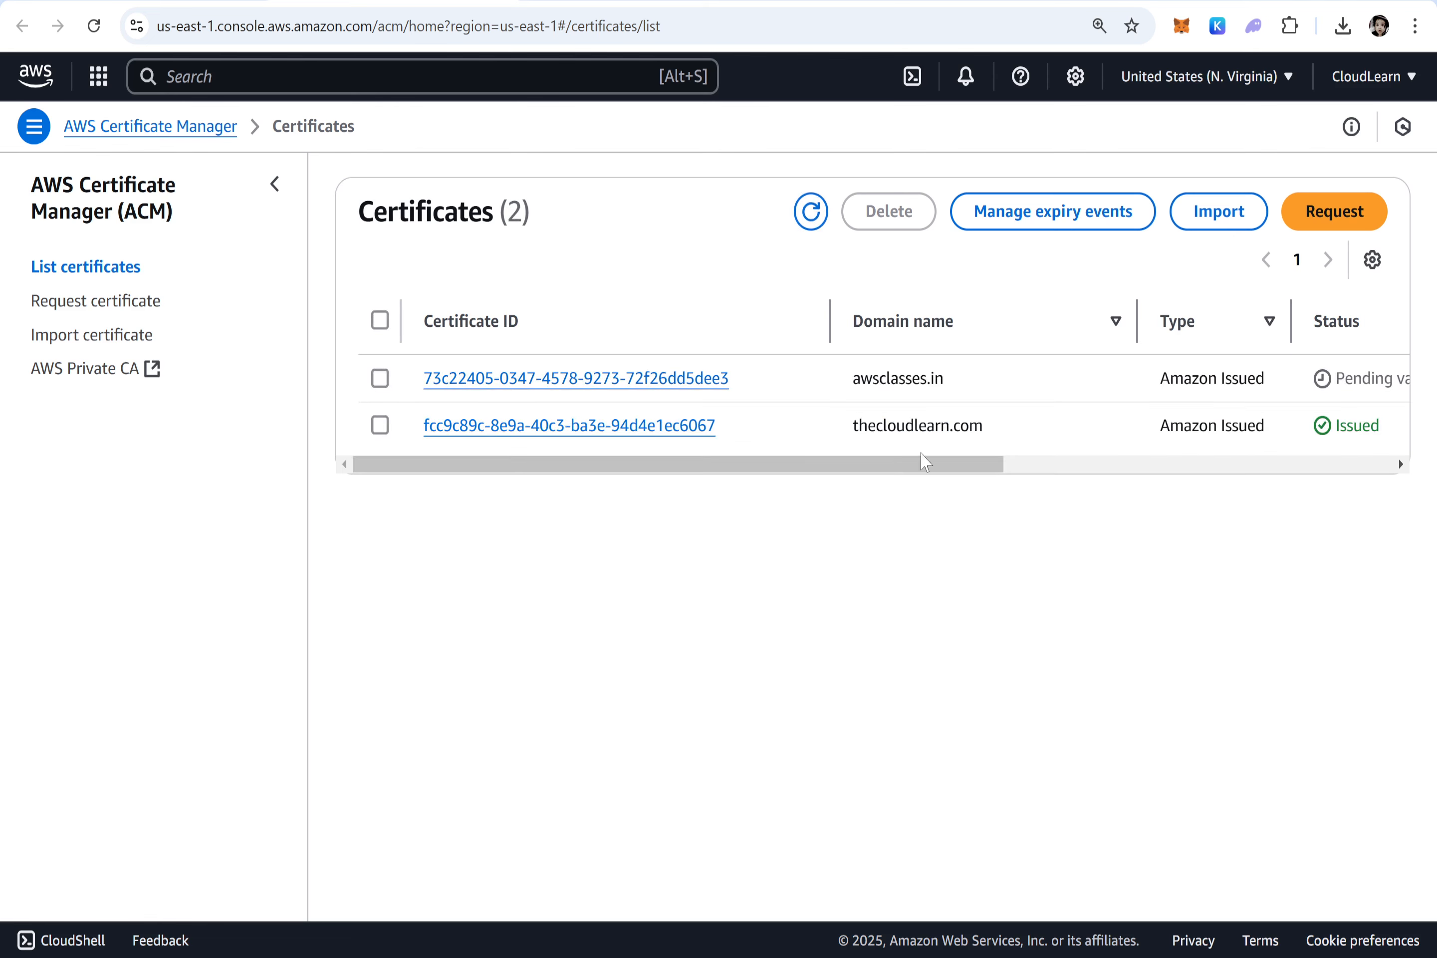
# Refresh the certificate list and check the status of the awsclasses.in certificate
pyautogui.moveTo(920, 460); pyautogui.dragTo(1111, 436)
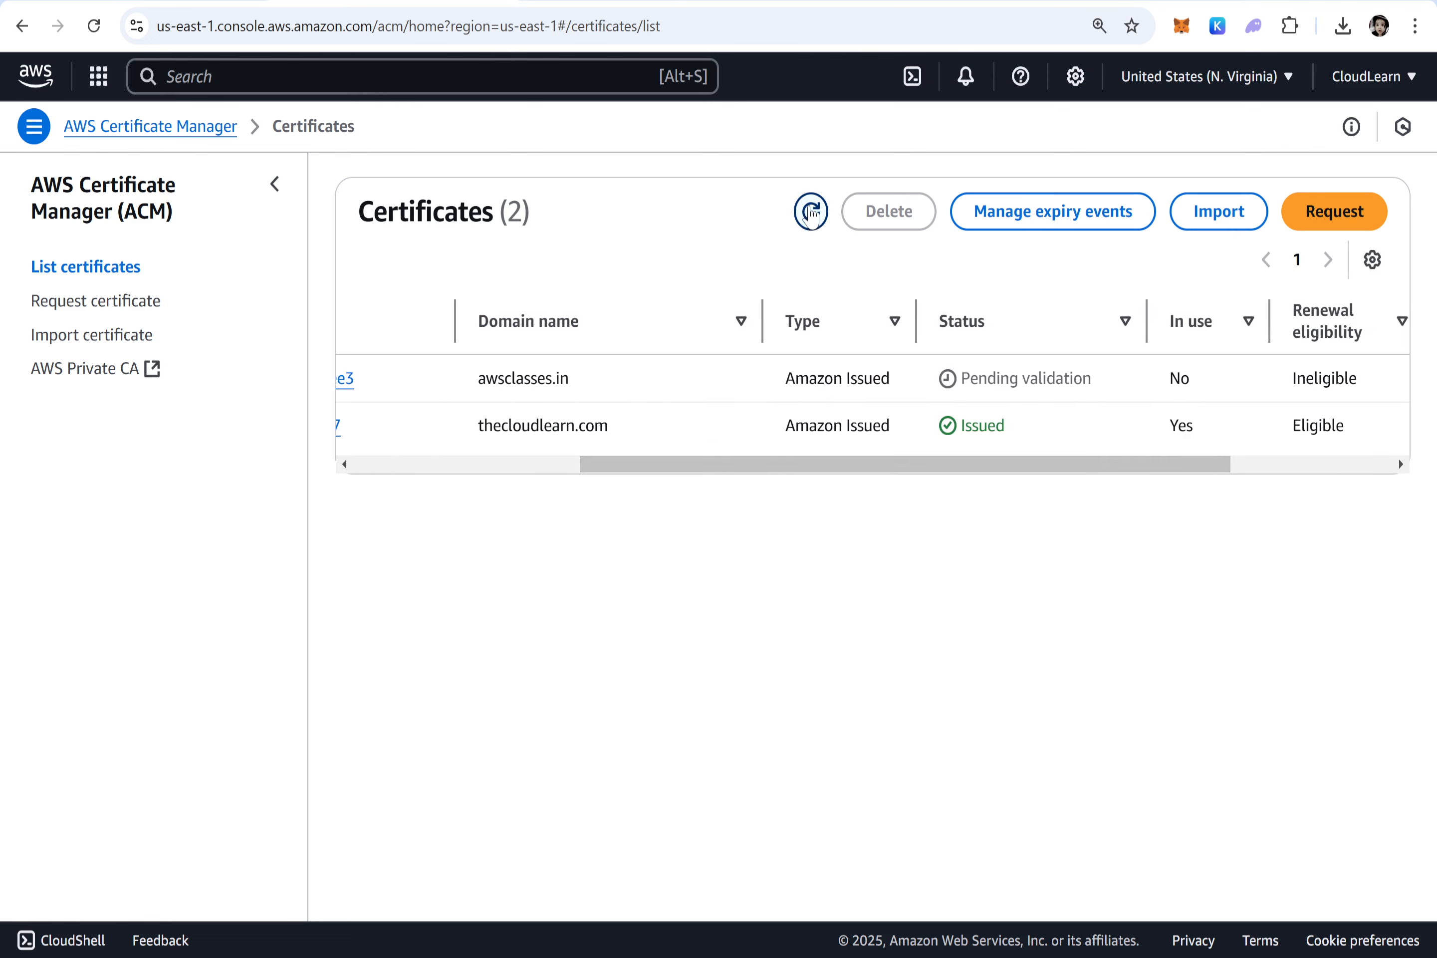
pyautogui.click(811, 213)
pyautogui.moveTo(977, 378); pyautogui.dragTo(987, 379)
pyautogui.moveTo(905, 470); pyautogui.dragTo(287, 398)
# Open the awsclasses.in certificate and view its domain's validation CNAME name and value
pyautogui.click(523, 378)
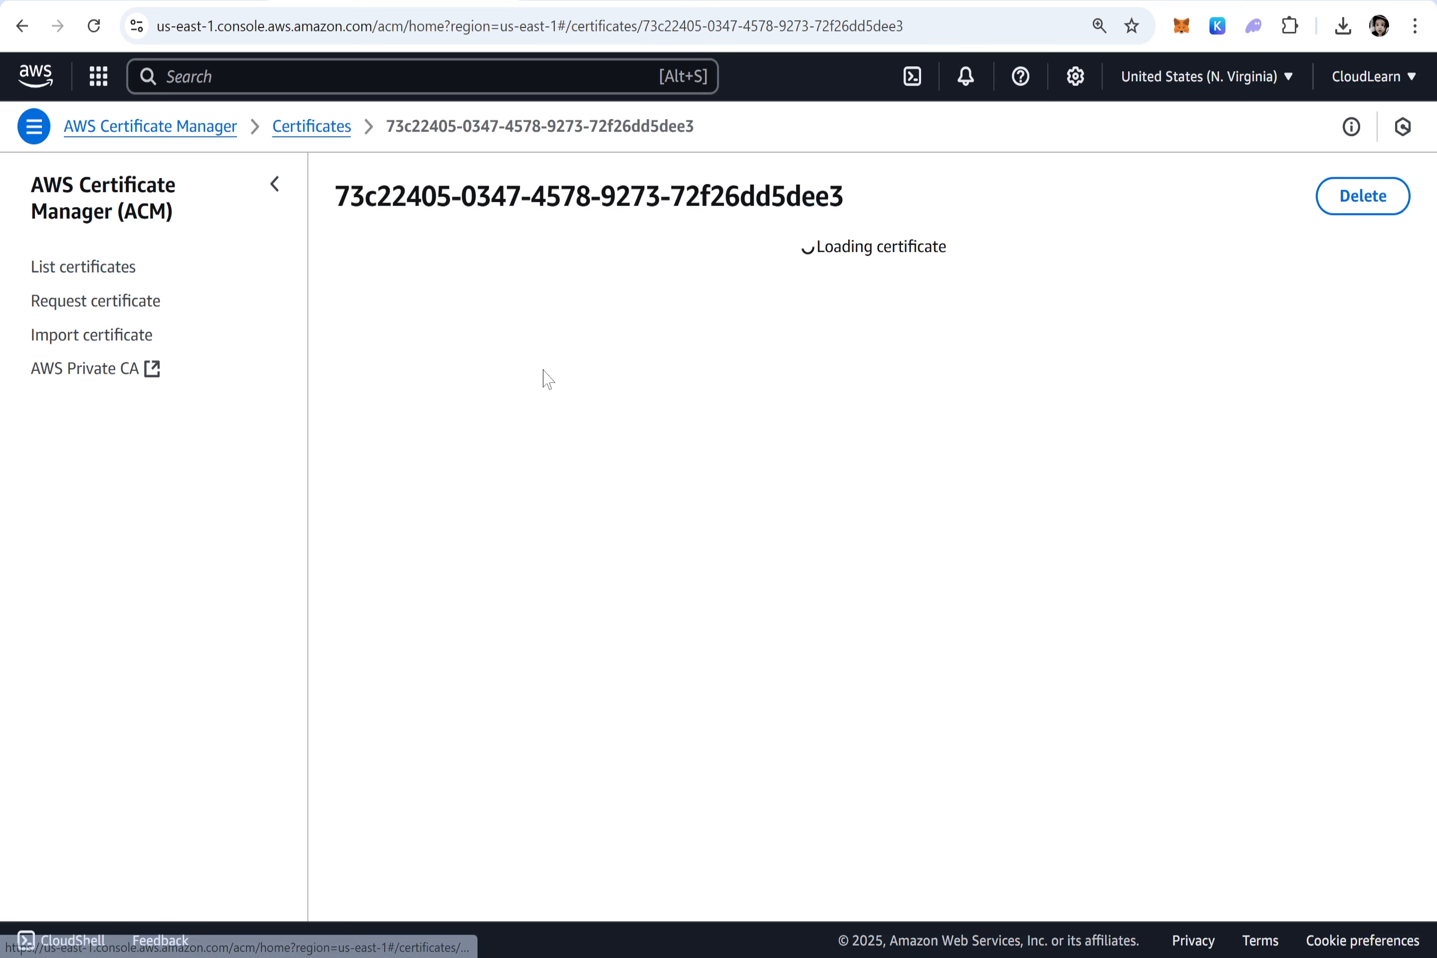
pyautogui.scroll(-2, 748, 596)
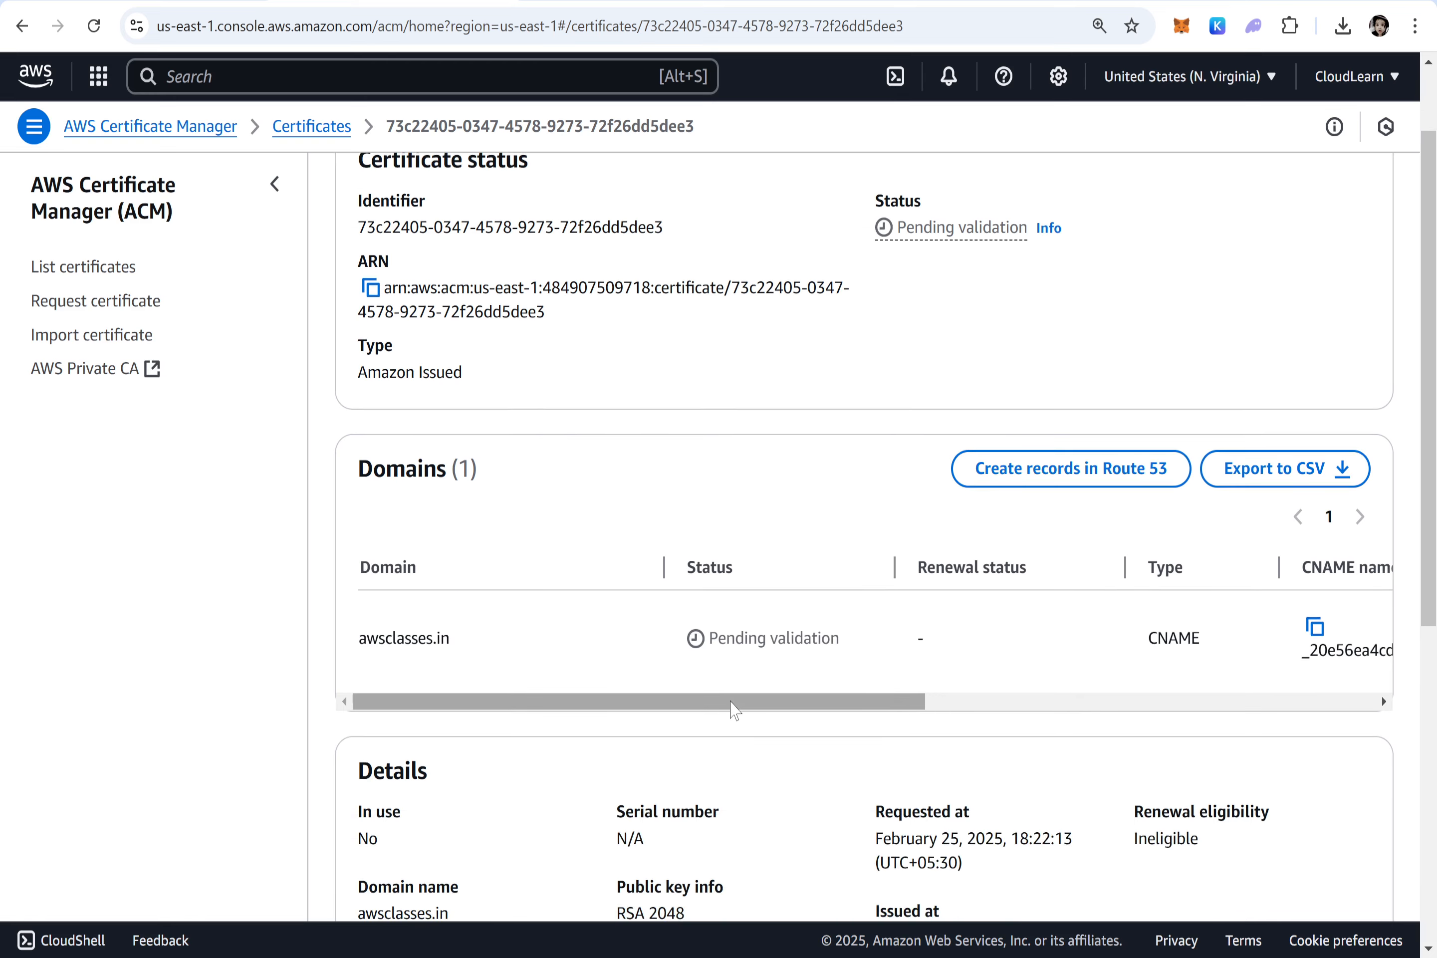
pyautogui.moveTo(734, 703); pyautogui.dragTo(1201, 759)
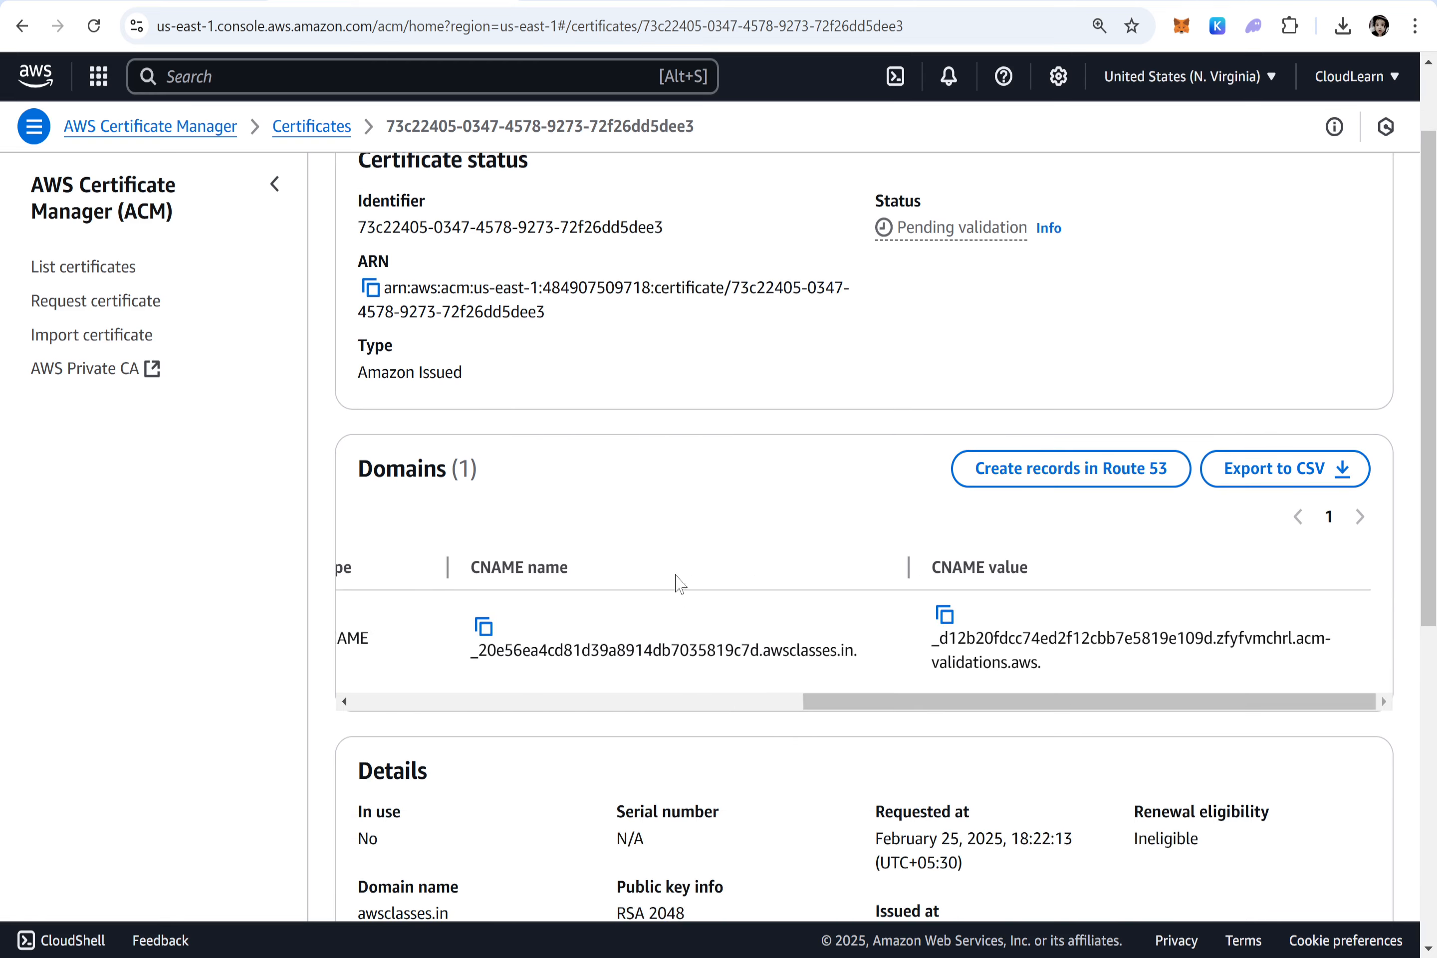
# Search the AWS services for route53, open Route 53 in a new tab and open the awsclasses.in hosted zone
pyautogui.hotkey('alt', 's')
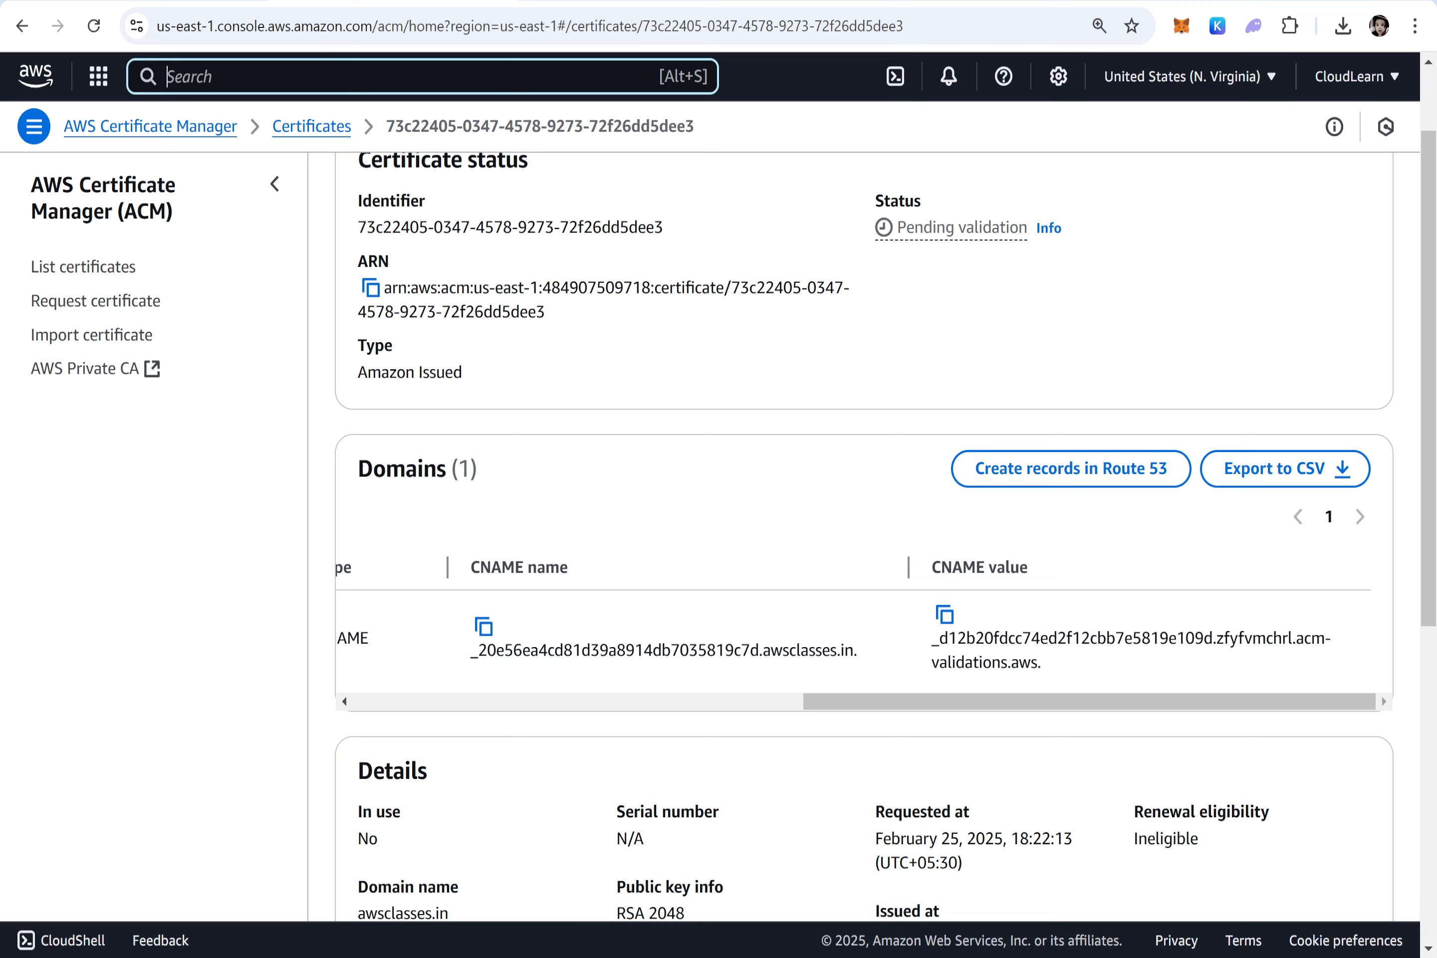
pyautogui.write('route53')
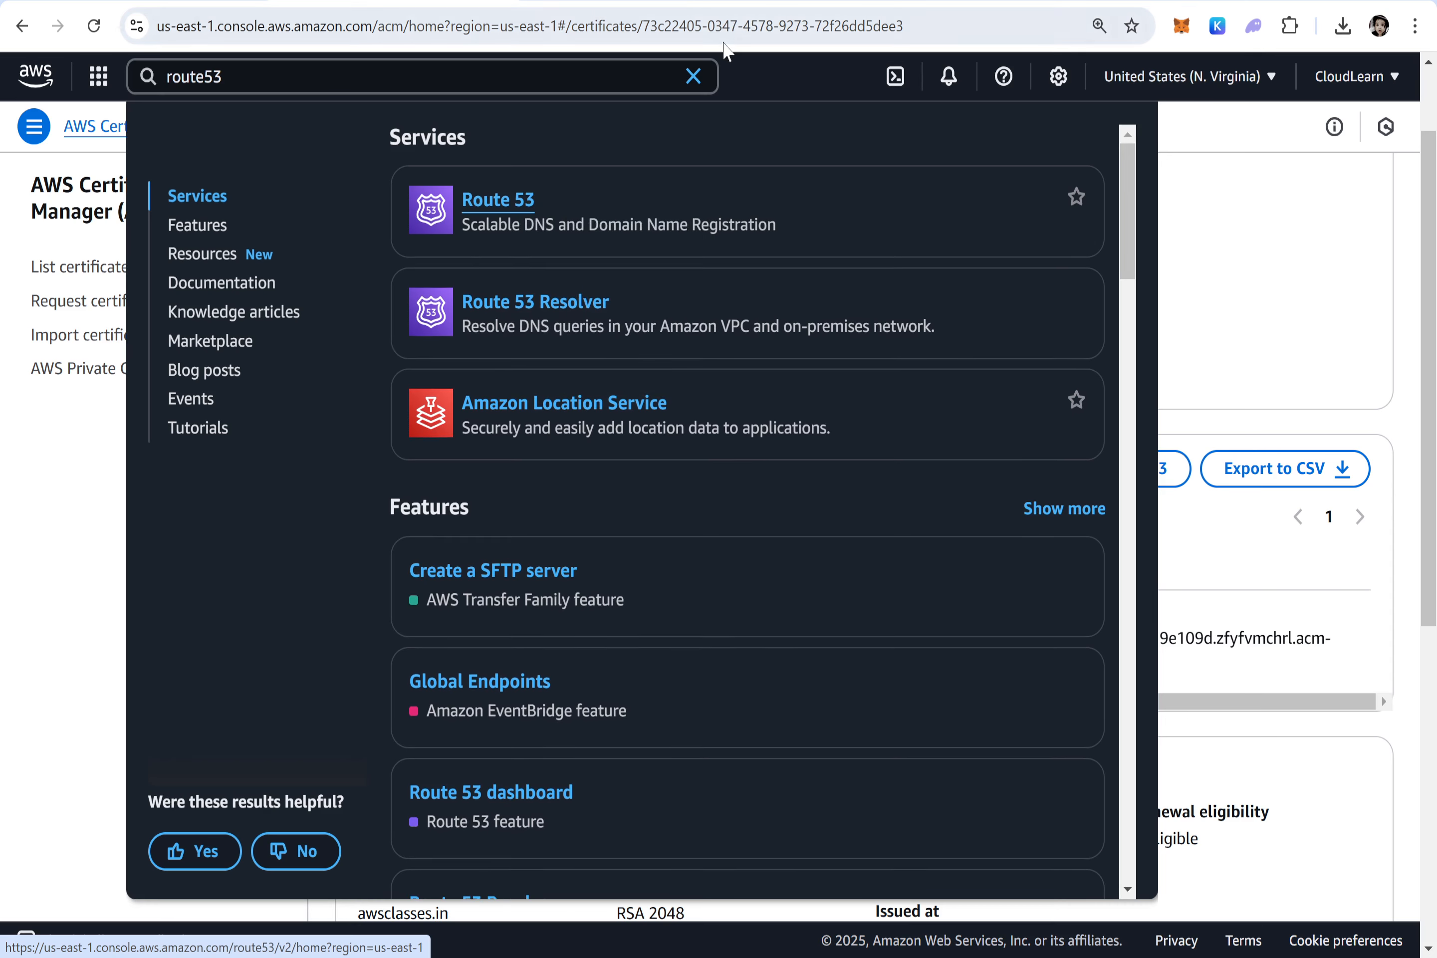
pyautogui.click(693, 75)
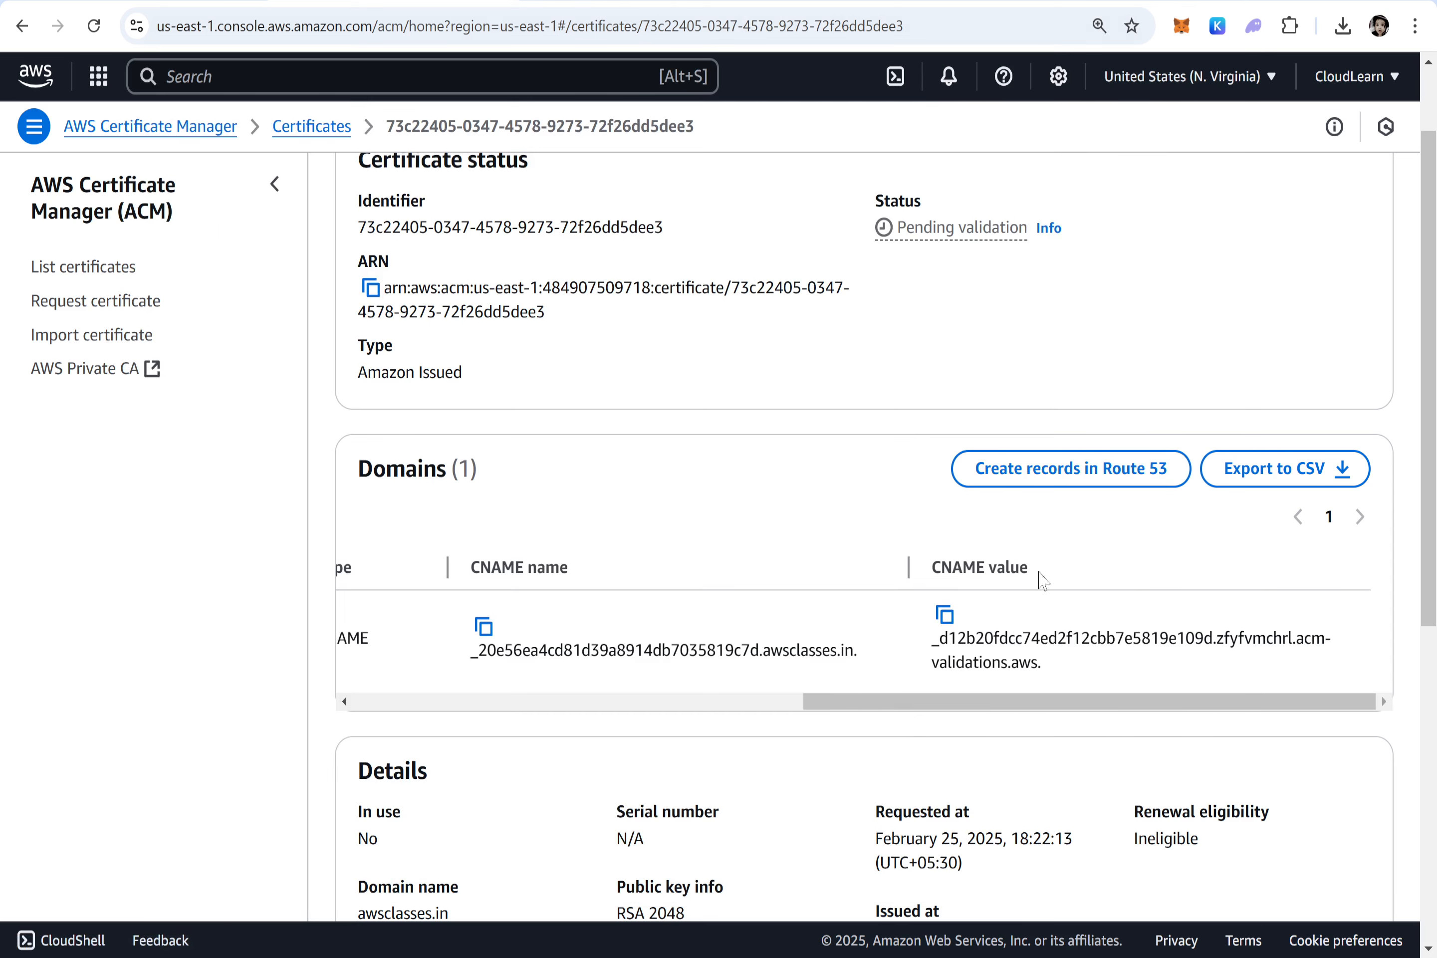
pyautogui.click(1017, 468)
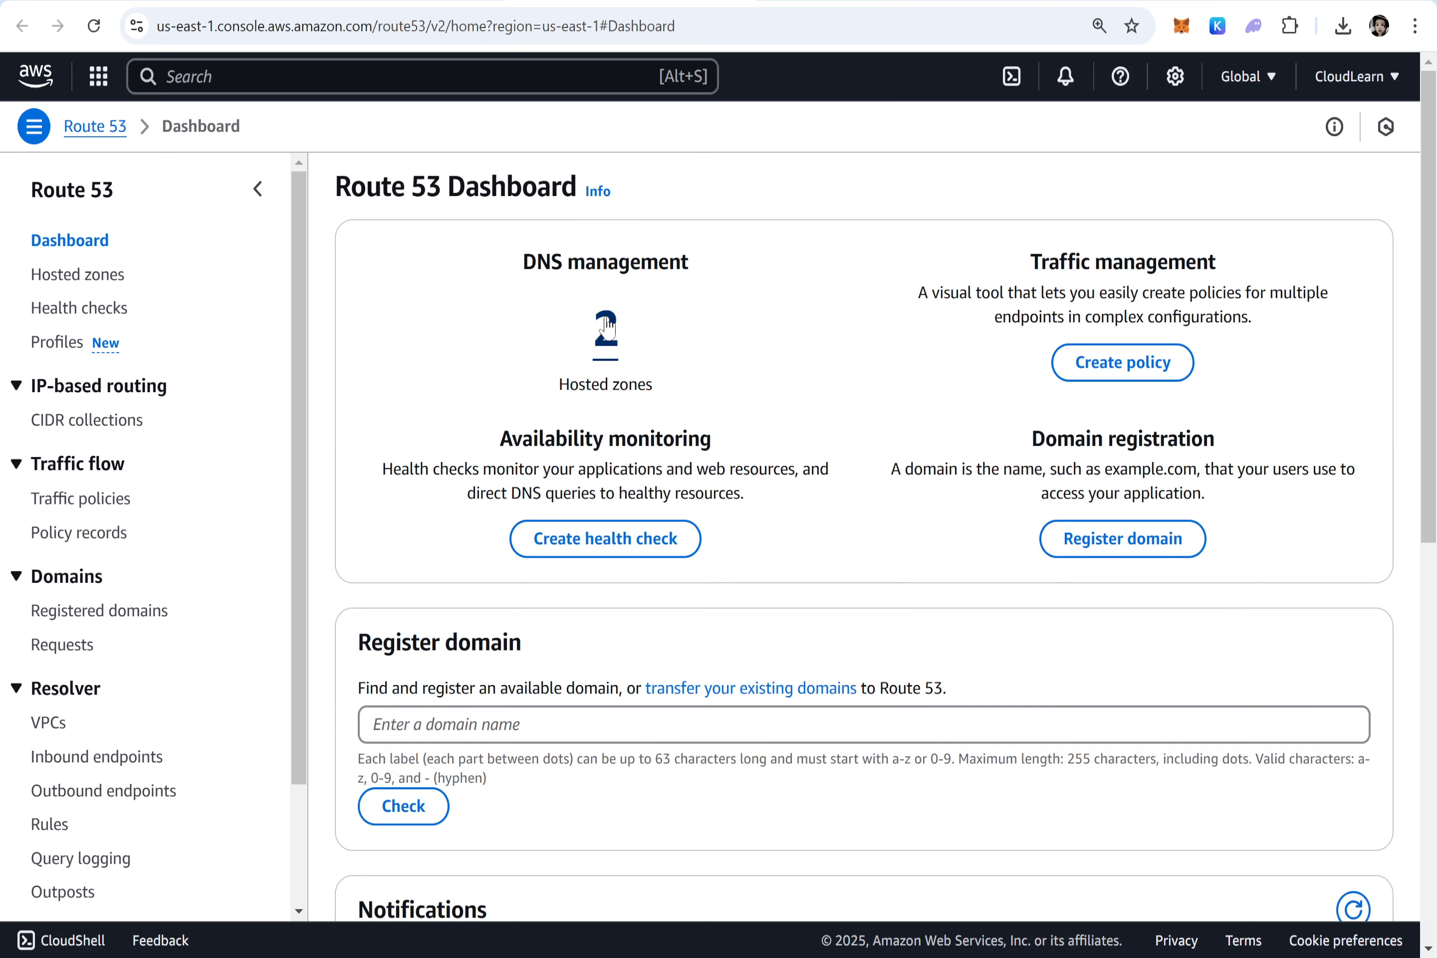
pyautogui.click(607, 331)
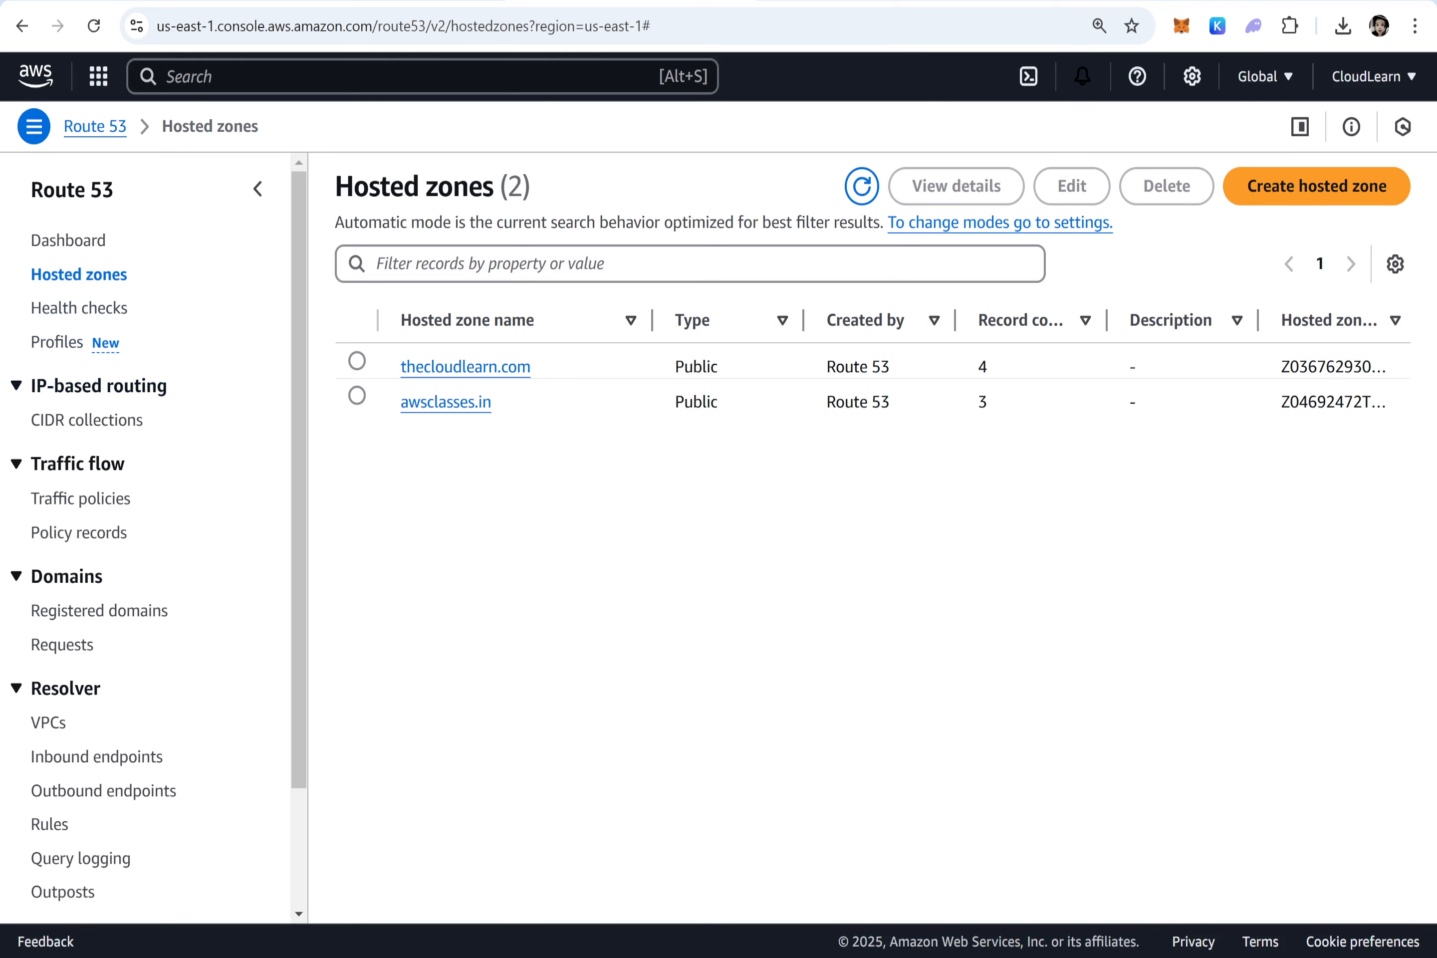
pyautogui.click(463, 407)
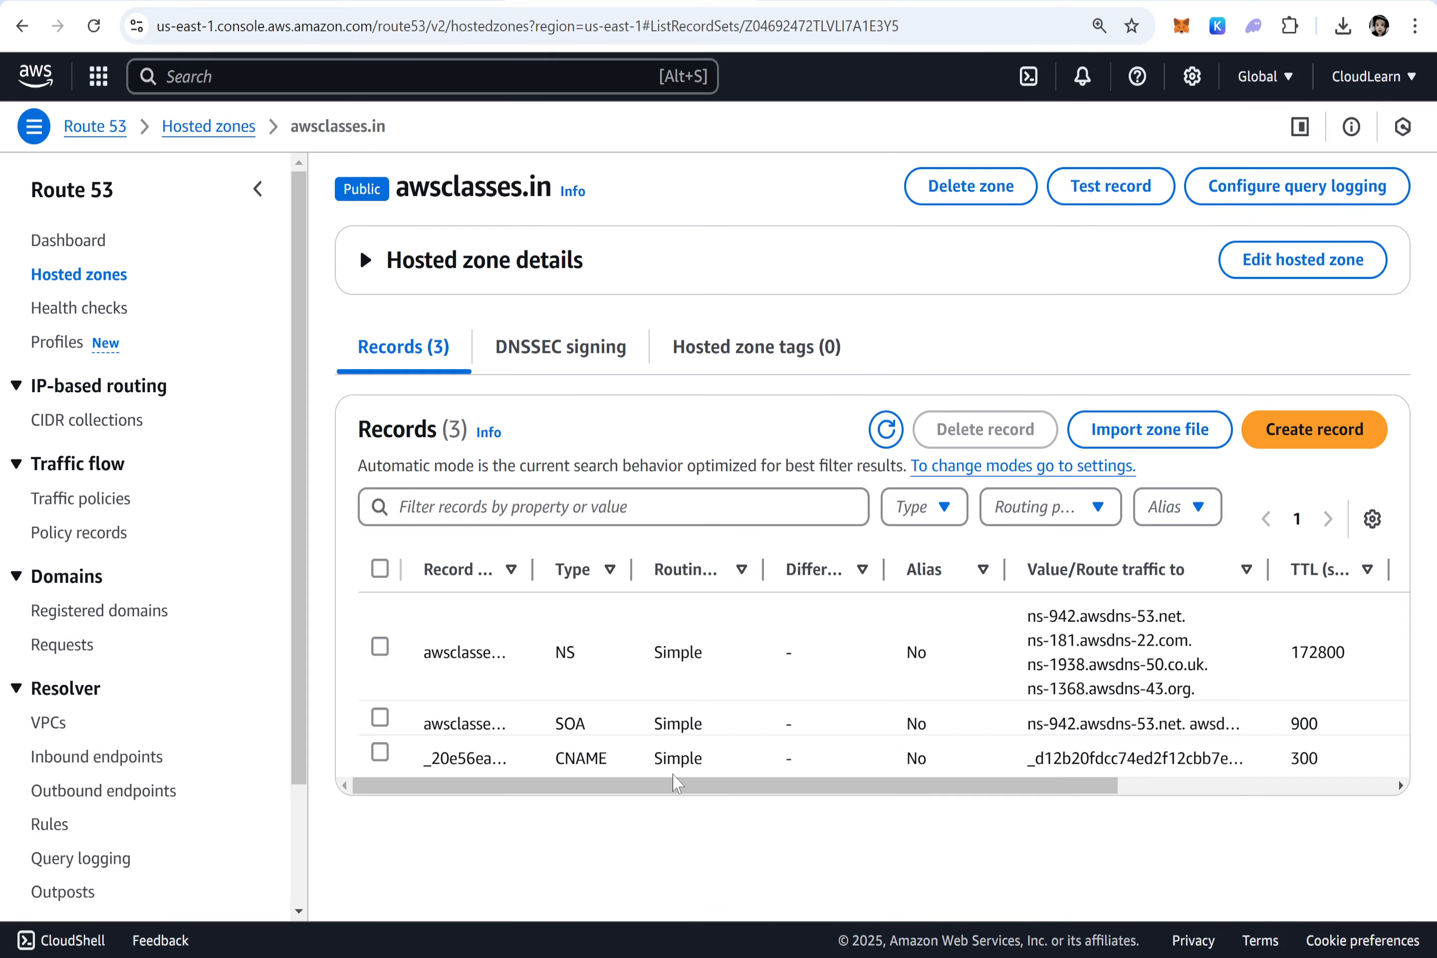
# Compare the hosted zone's CNAME record name and value with the certificate's validation CNAME, and refresh the records
pyautogui.moveTo(533, 564); pyautogui.dragTo(886, 602)
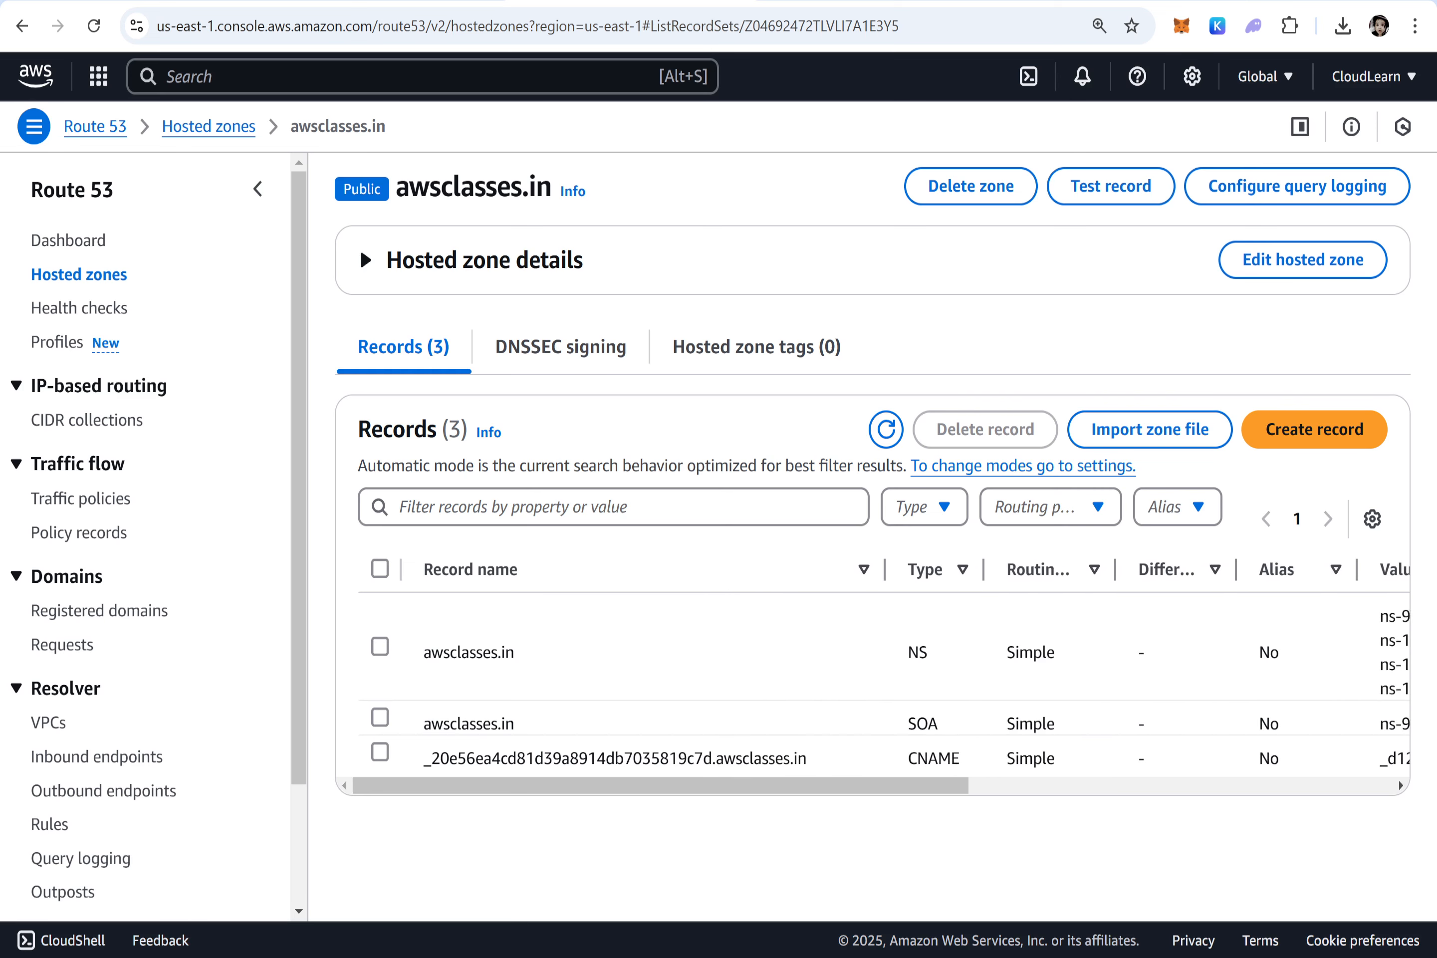
pyautogui.click(427, 1)
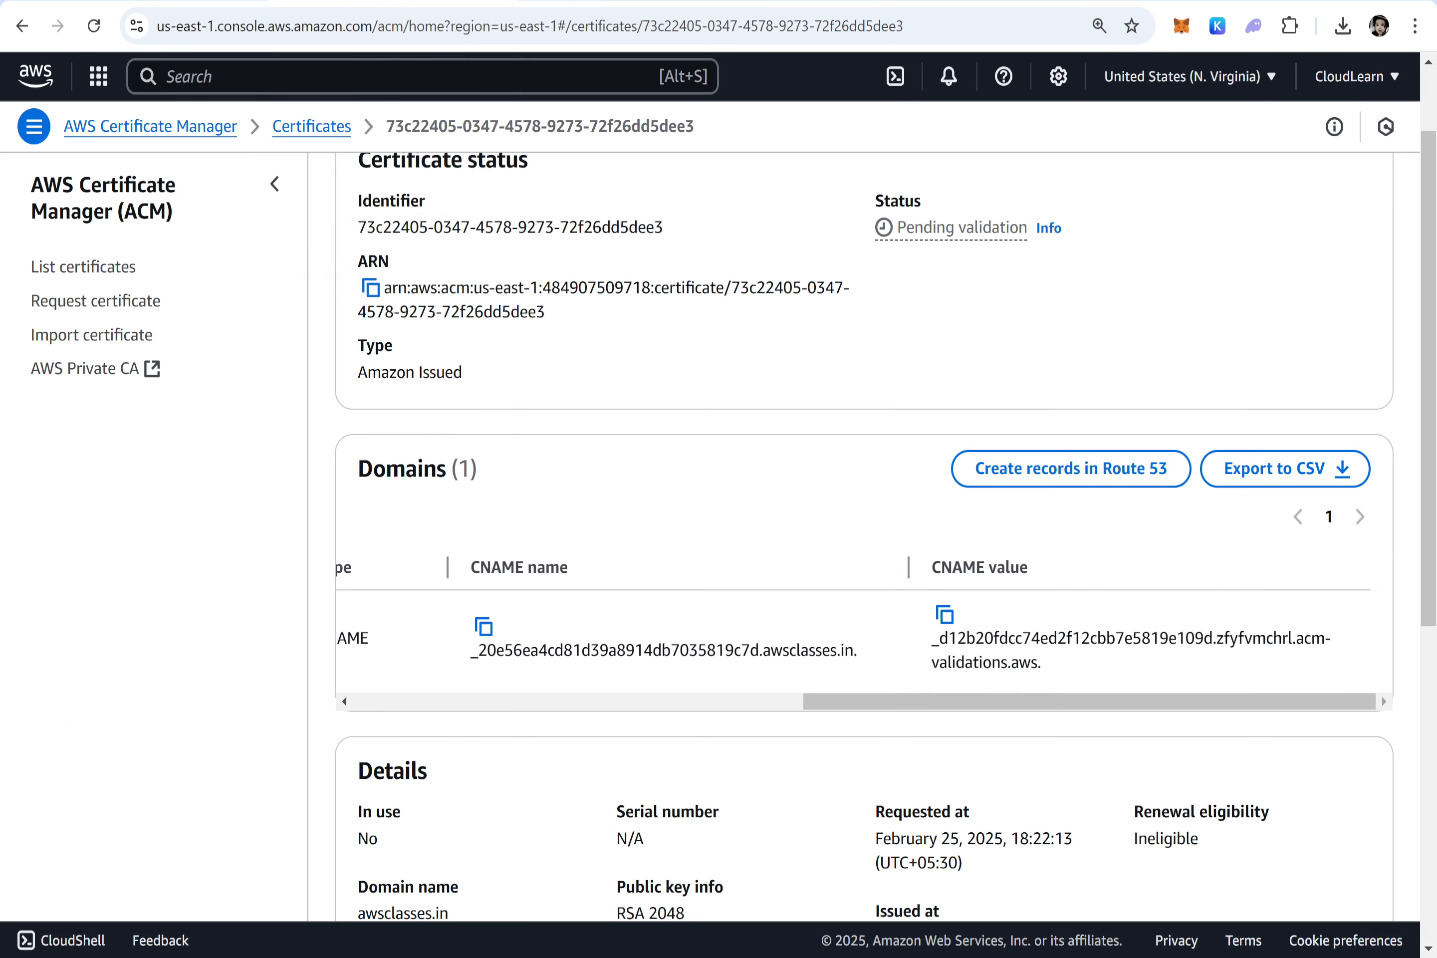
pyautogui.click(636, 2)
pyautogui.moveTo(889, 781)
pyautogui.mouseDown()
pyautogui.moveTo(1364, 808)
pyautogui.moveTo(484, 792)
pyautogui.moveTo(1300, 849)
pyautogui.mouseUp()
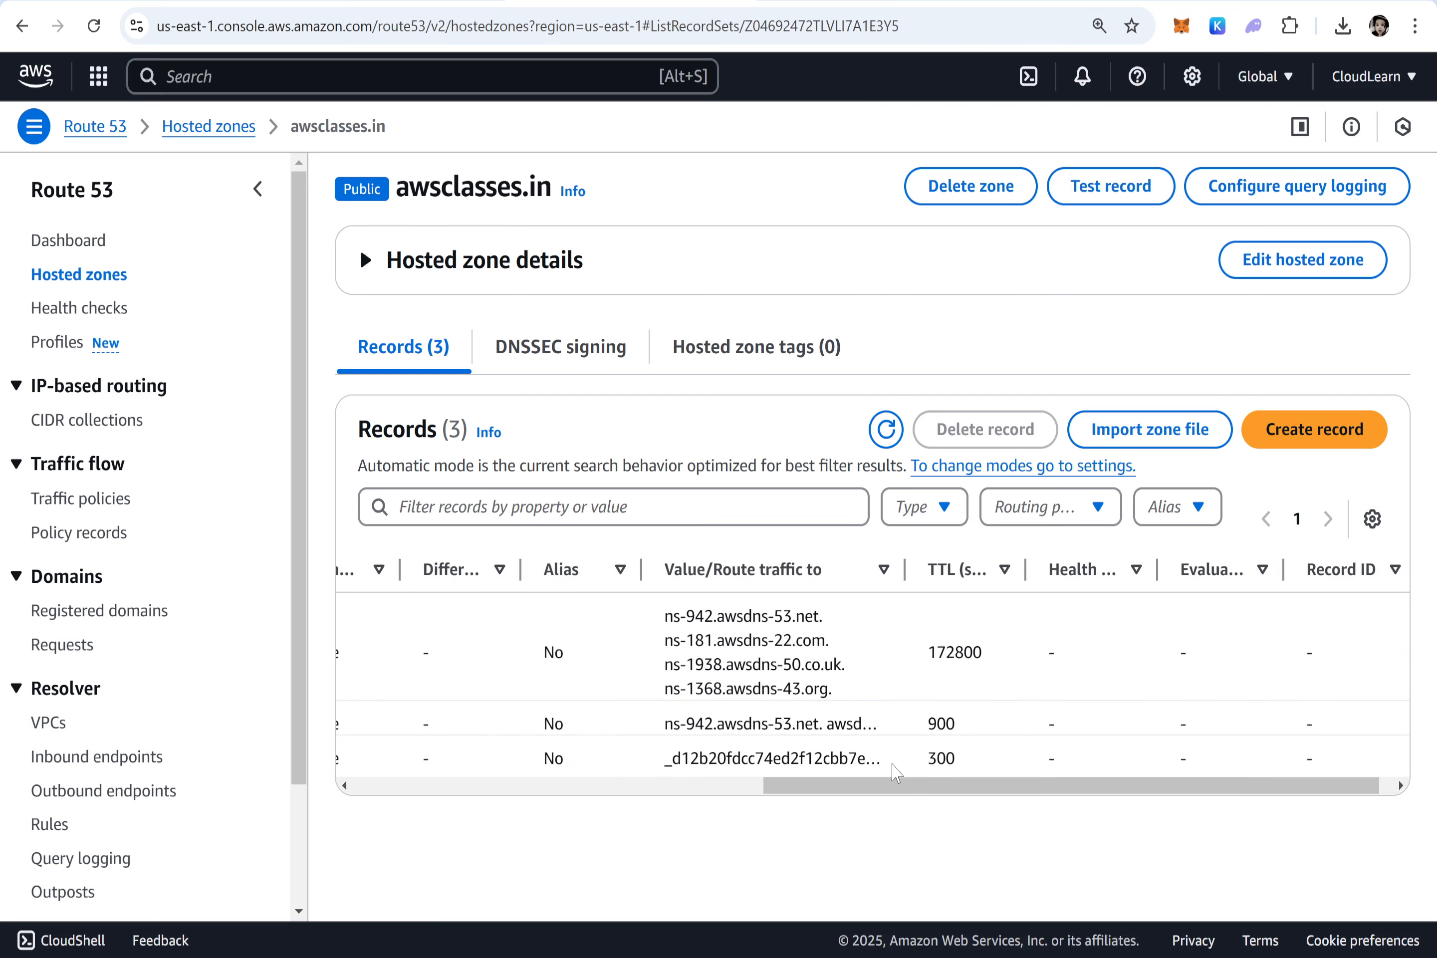
pyautogui.moveTo(980, 772); pyautogui.dragTo(885, 767)
pyautogui.click(885, 429)
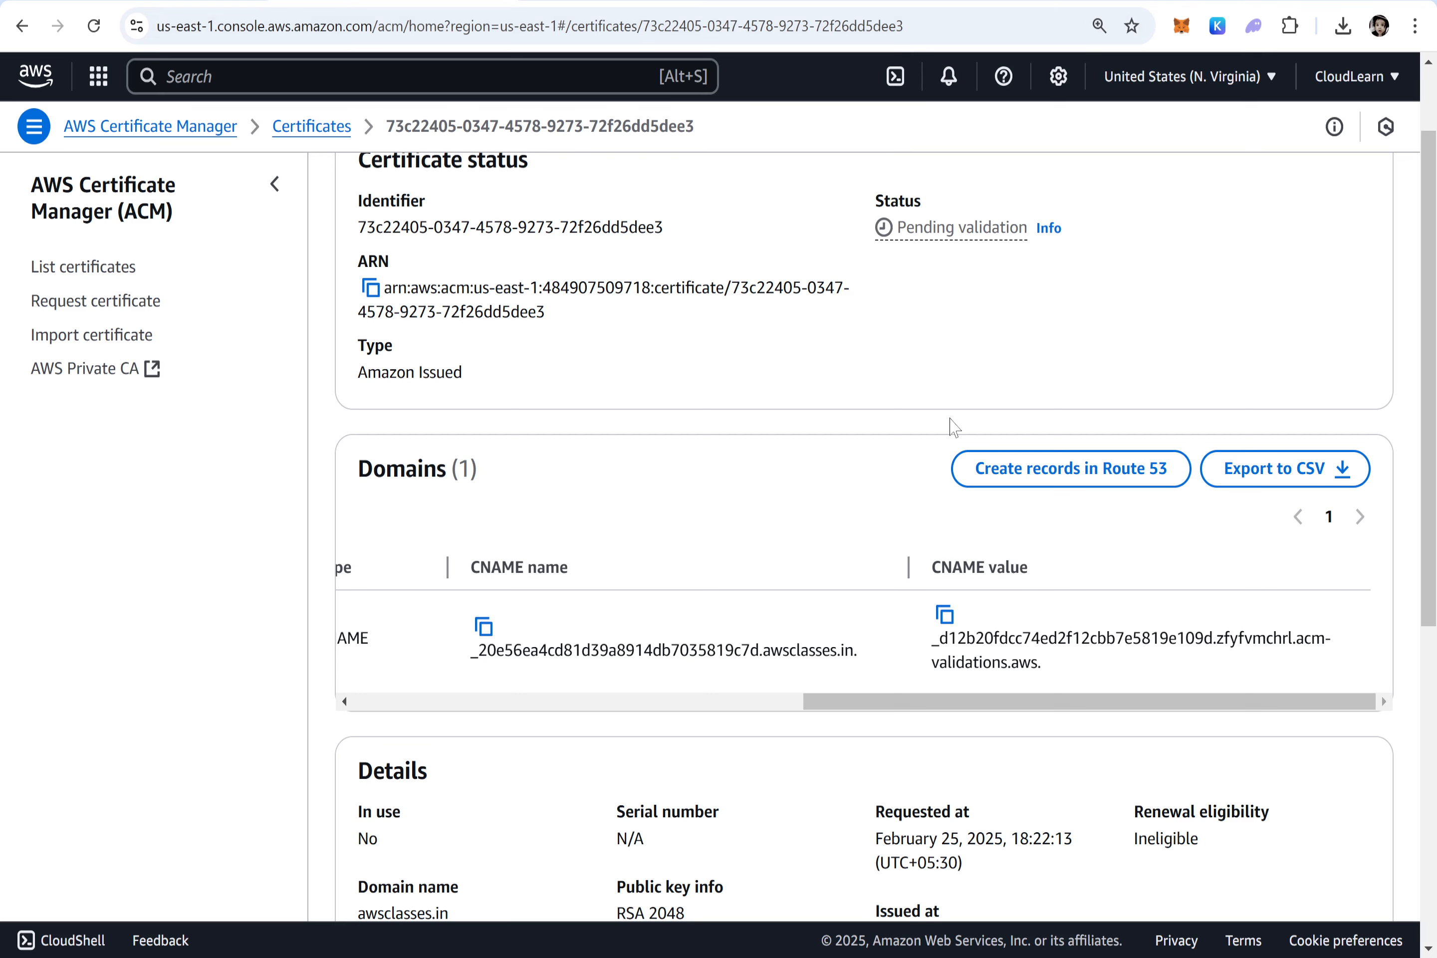
# Review the status, domain and details sections of the awsclasses.in certificate in Certificate Manager
pyautogui.scroll(2, 955, 428)
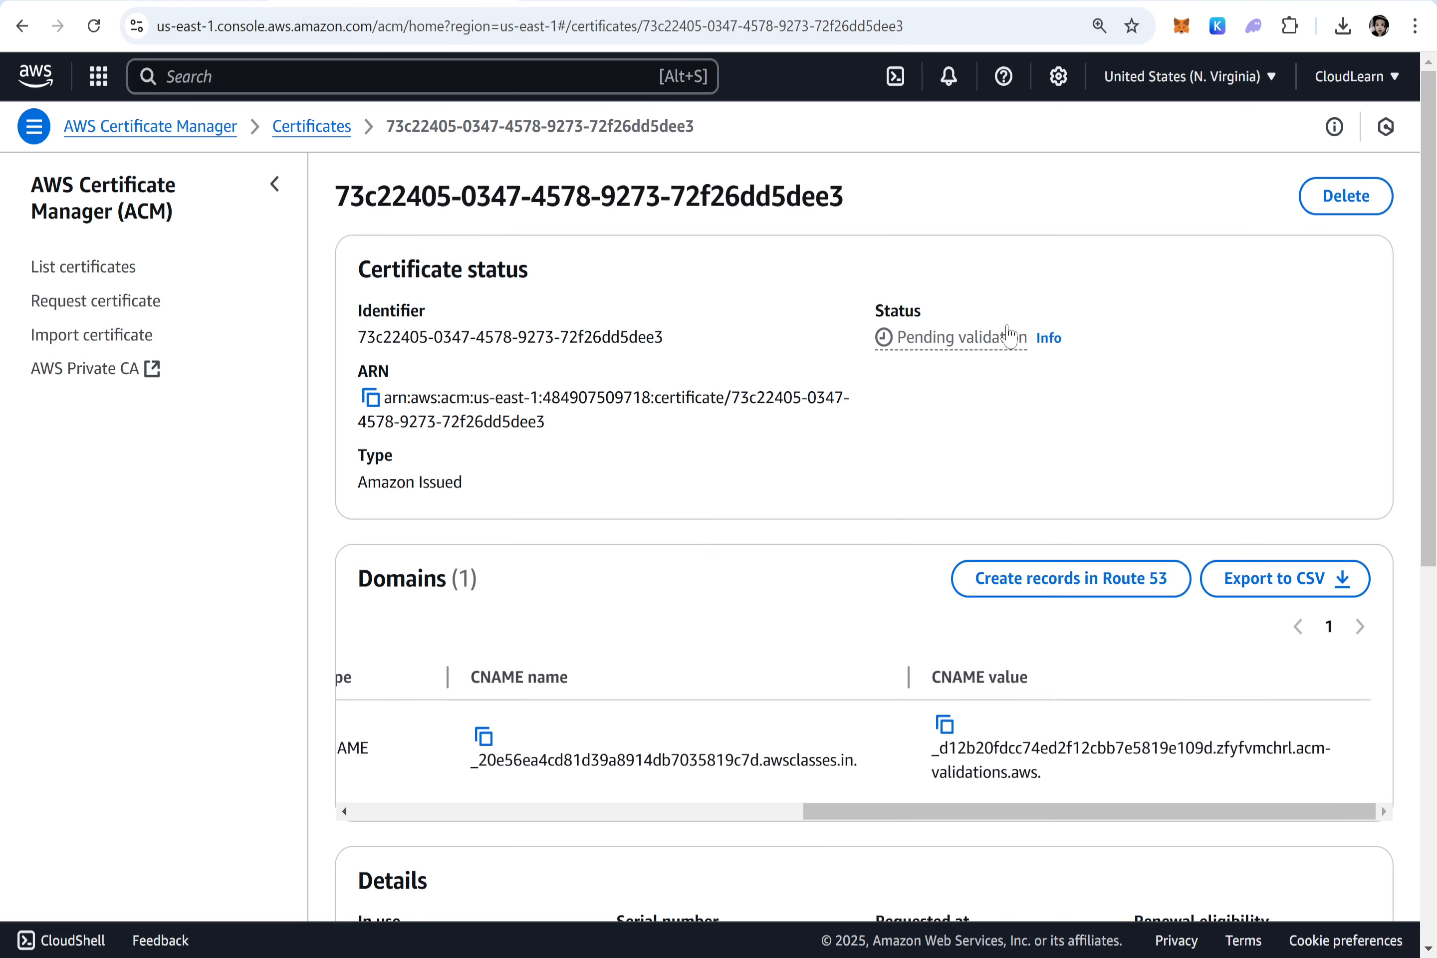
pyautogui.moveTo(979, 812); pyautogui.dragTo(532, 819)
pyautogui.scroll(-5, 885, 523)
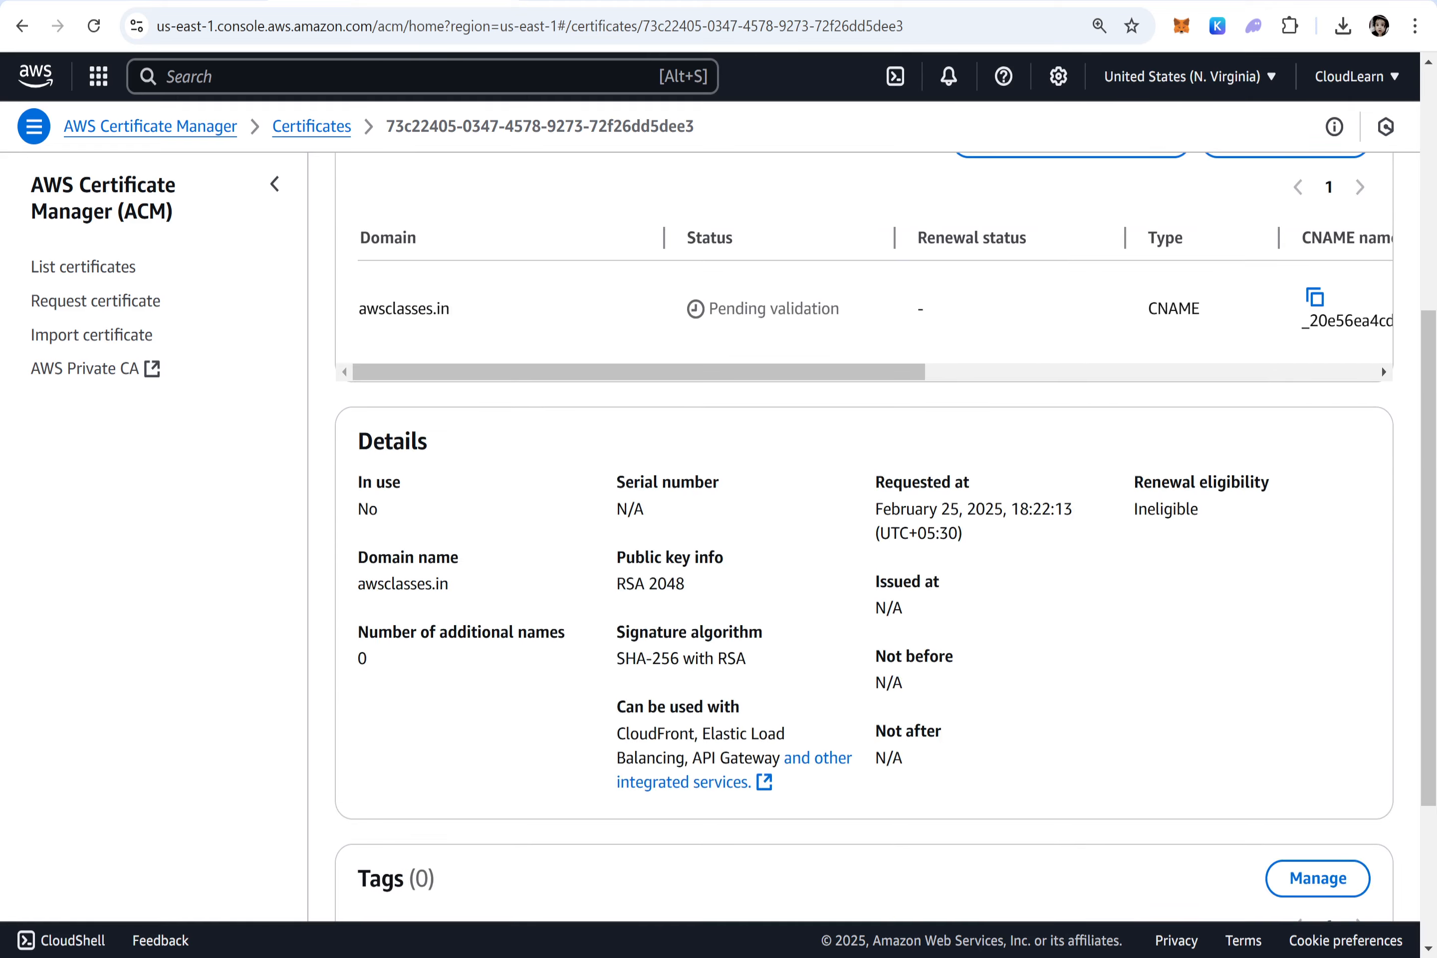
pyautogui.scroll(-4, 867, 720)
pyautogui.scroll(10, 854, 706)
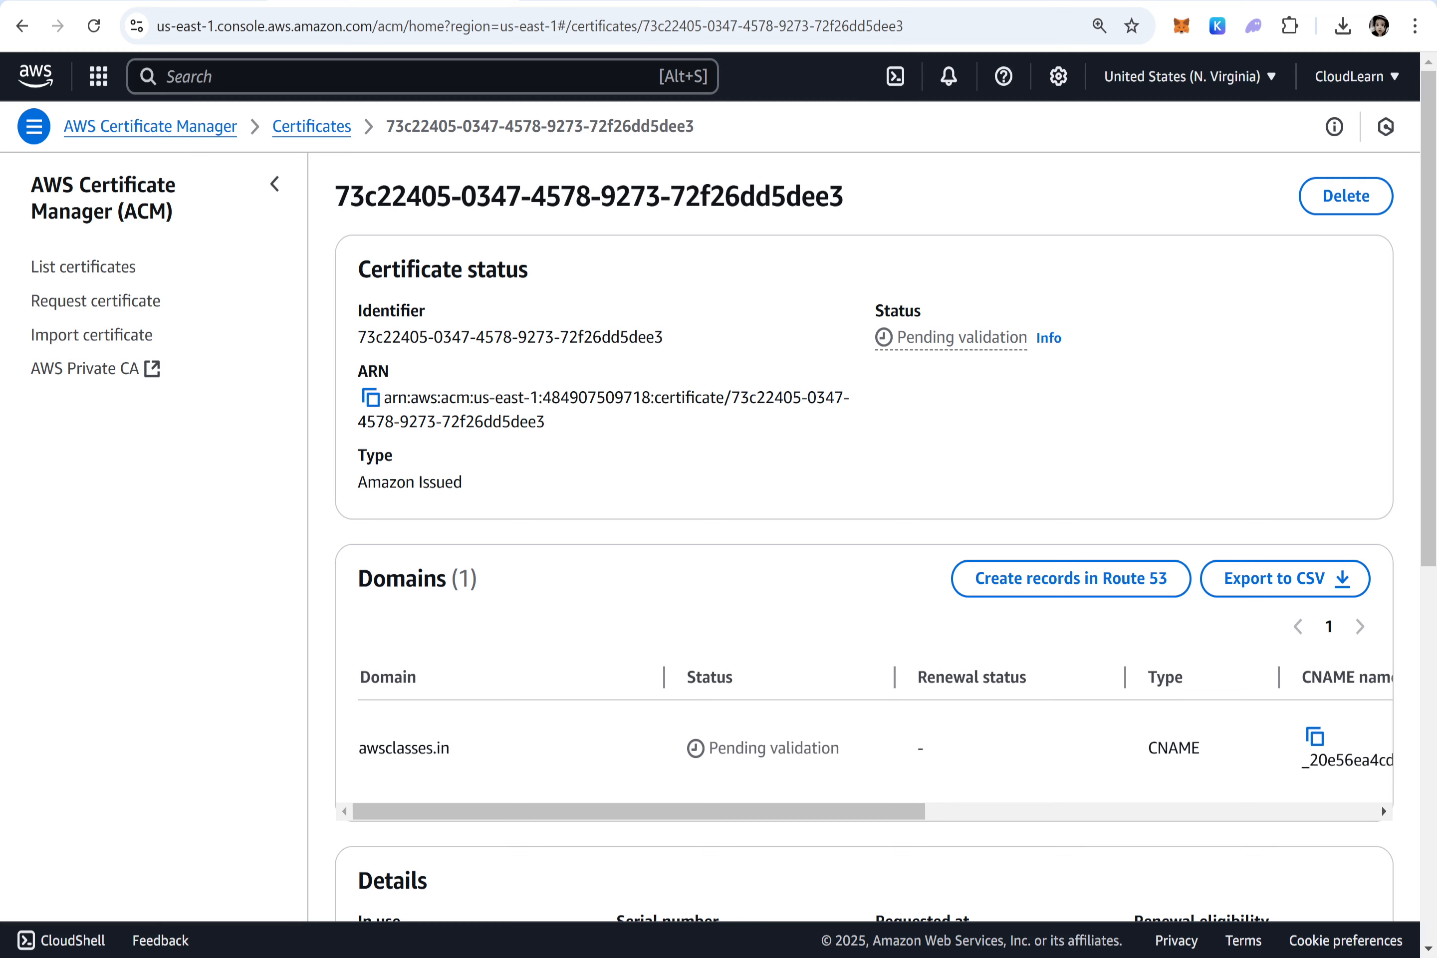
# Reload the certificate page and check the awsclasses.in certificate's status in the certificate list
pyautogui.press('F5')
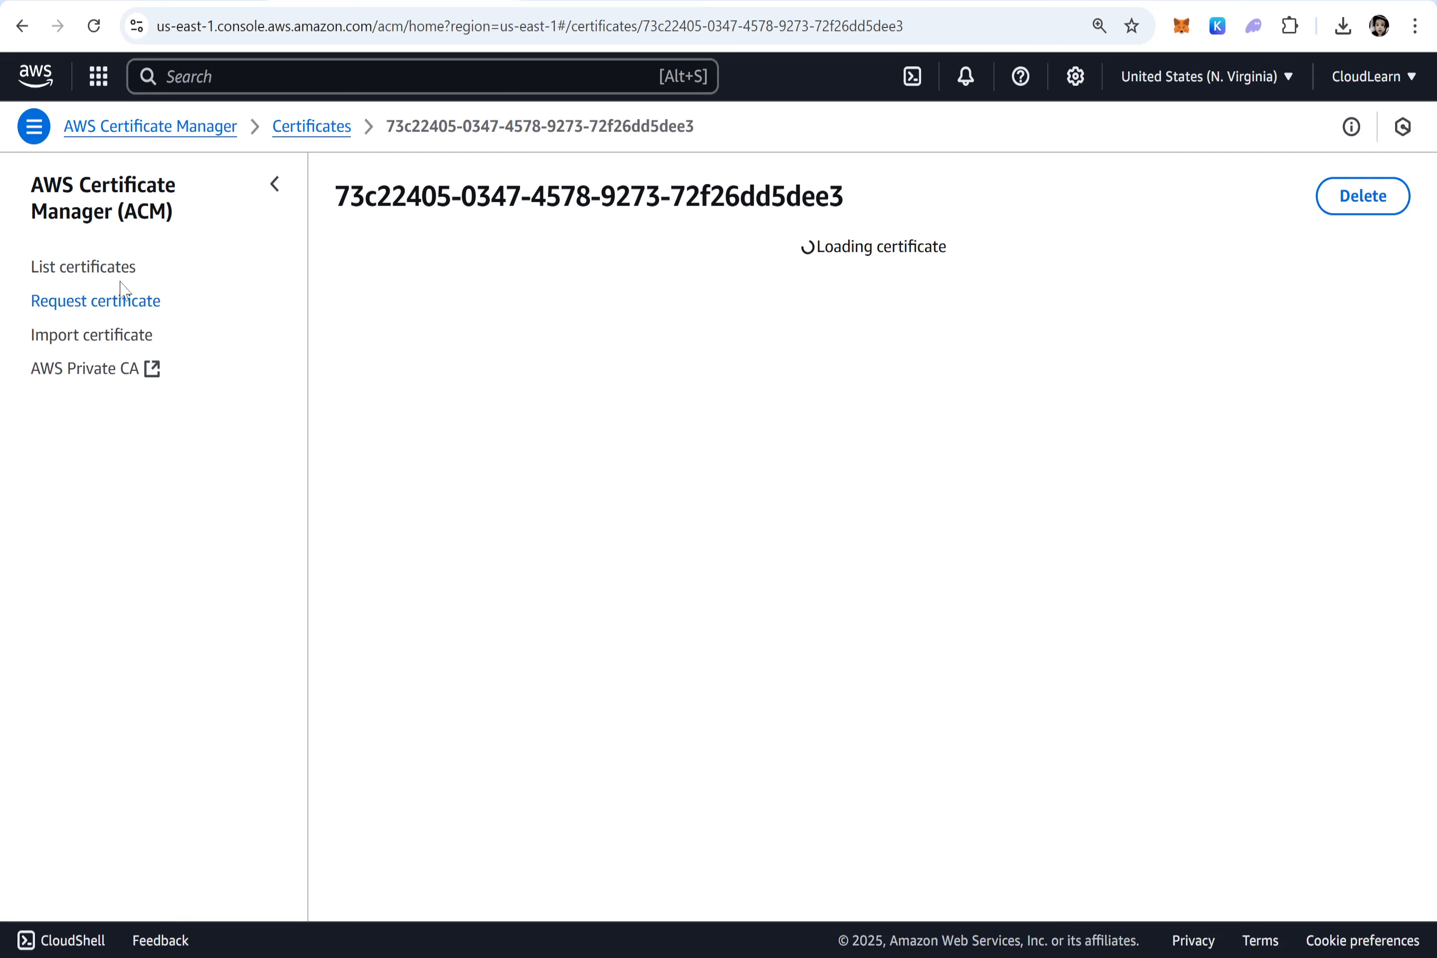
pyautogui.click(98, 280)
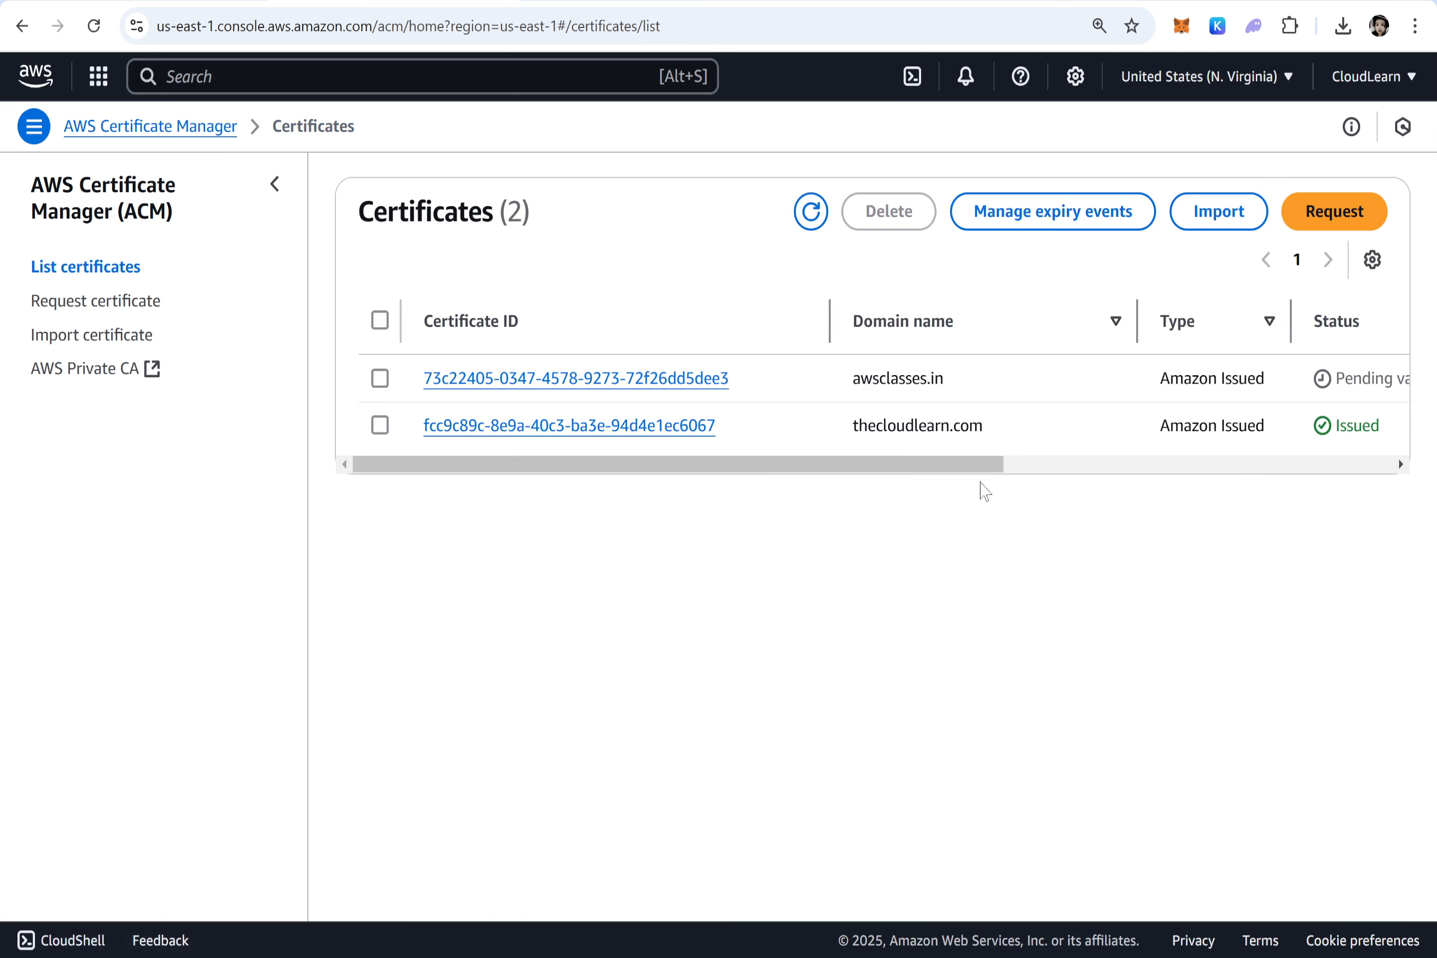
pyautogui.moveTo(972, 471); pyautogui.dragTo(1224, 491)
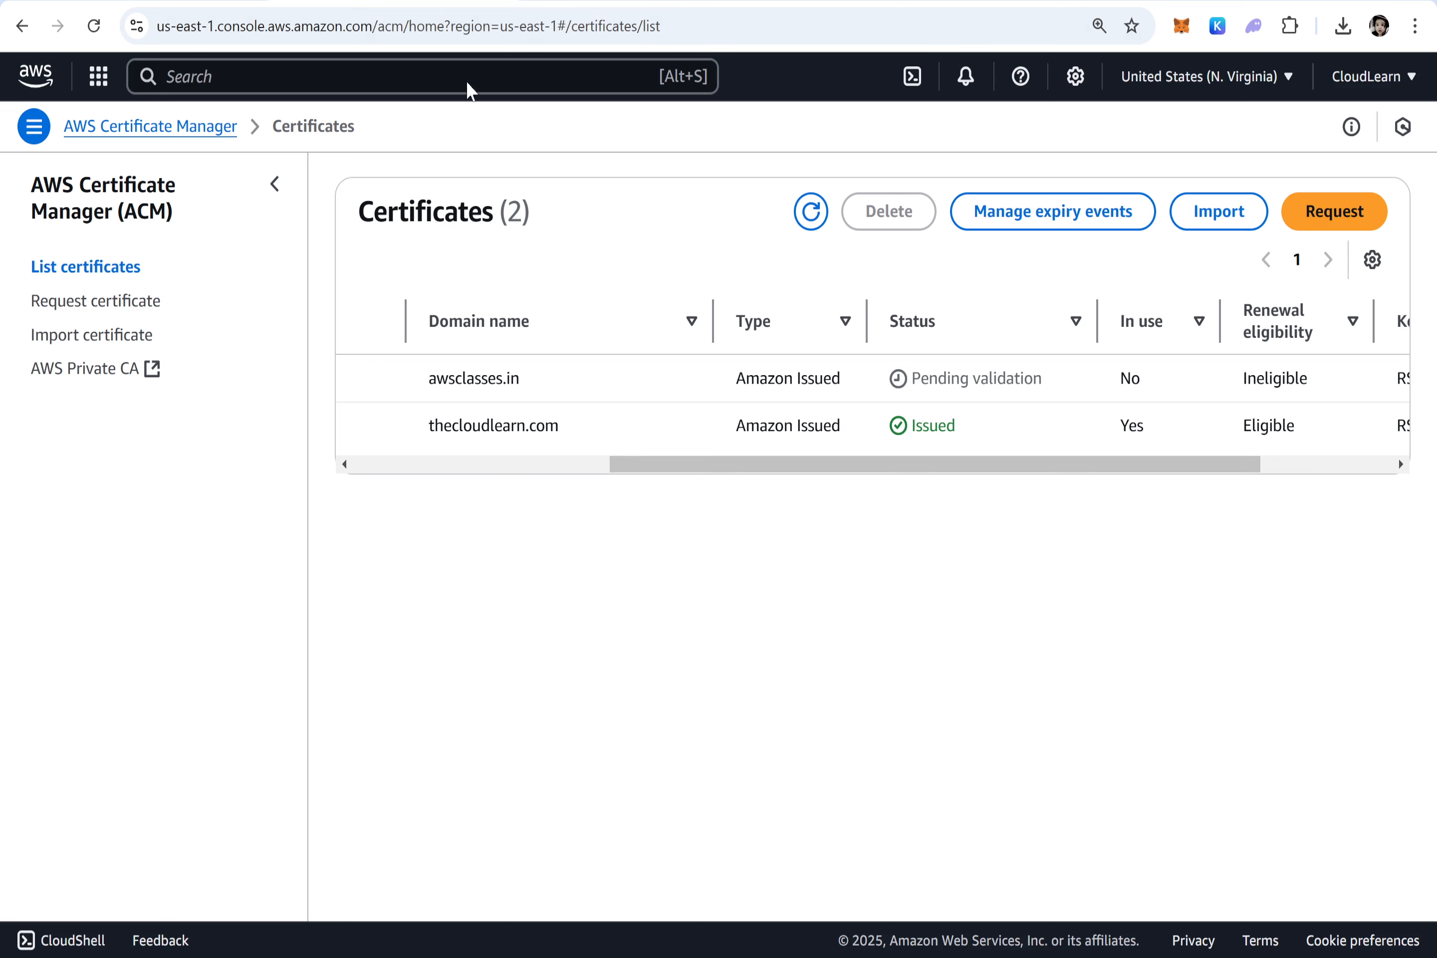
# Return to the CloudFront distribution form and choose the thecloudlearn.com certificate as the custom SSL certificate
pyautogui.click(154, 1)
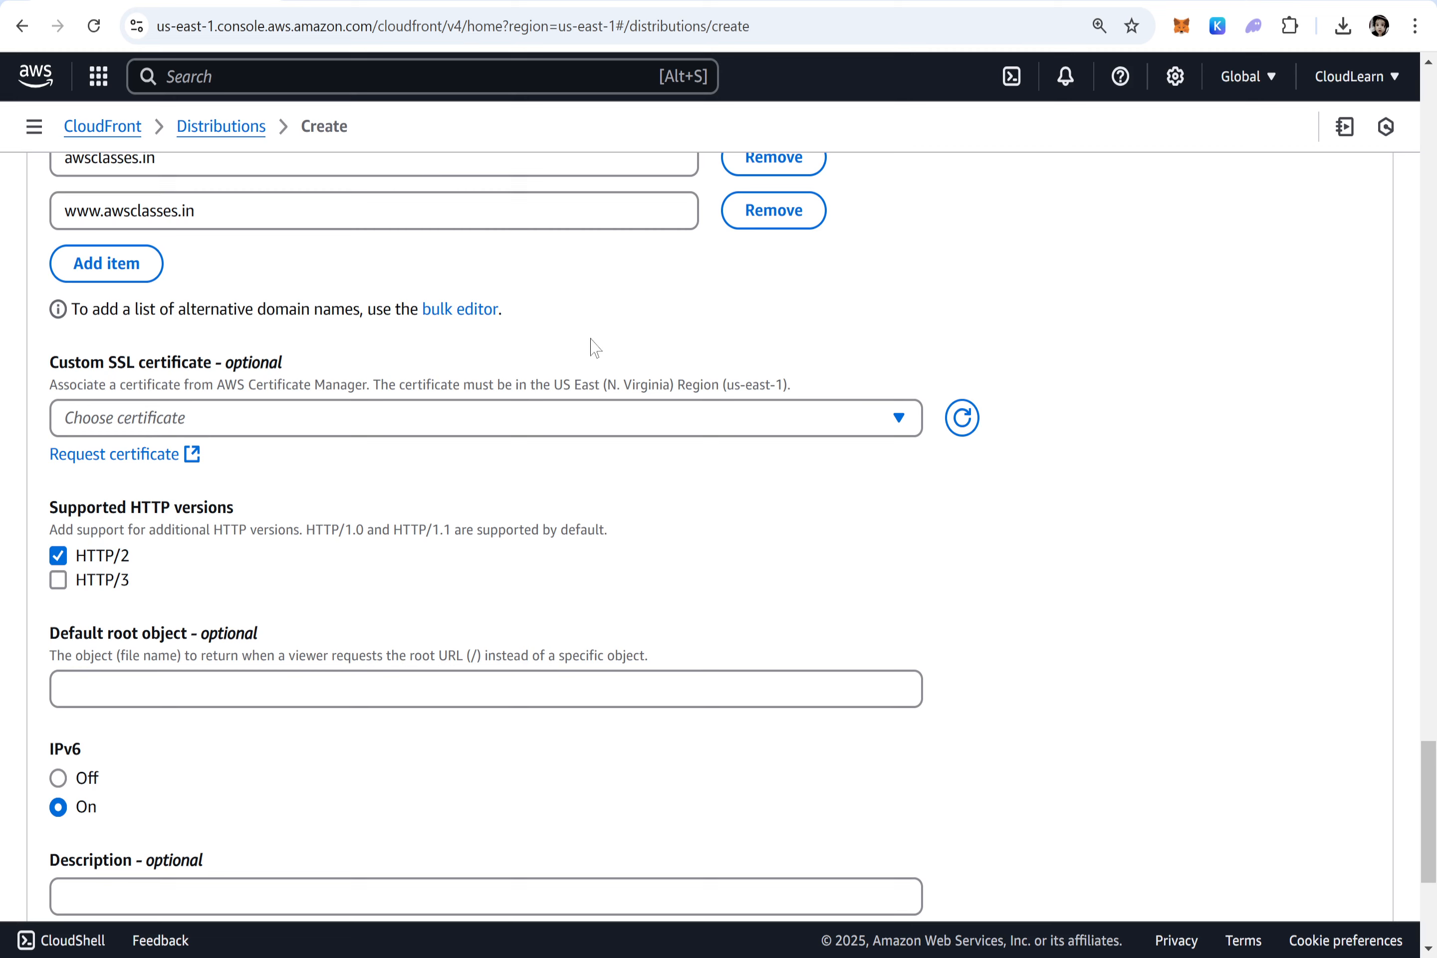
pyautogui.click(183, 413)
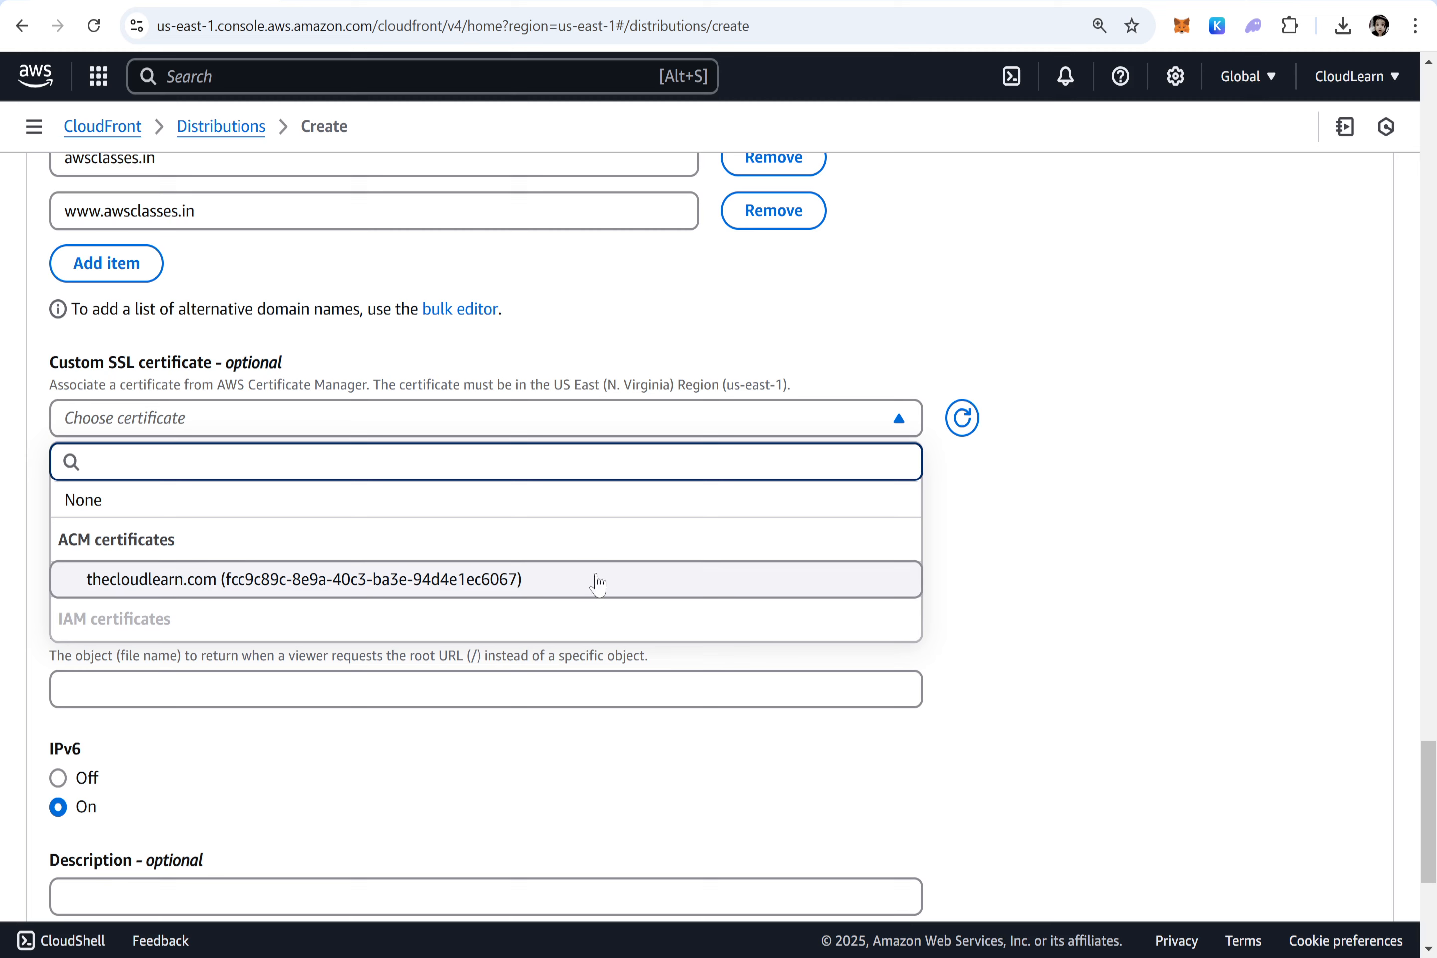
pyautogui.click(459, 583)
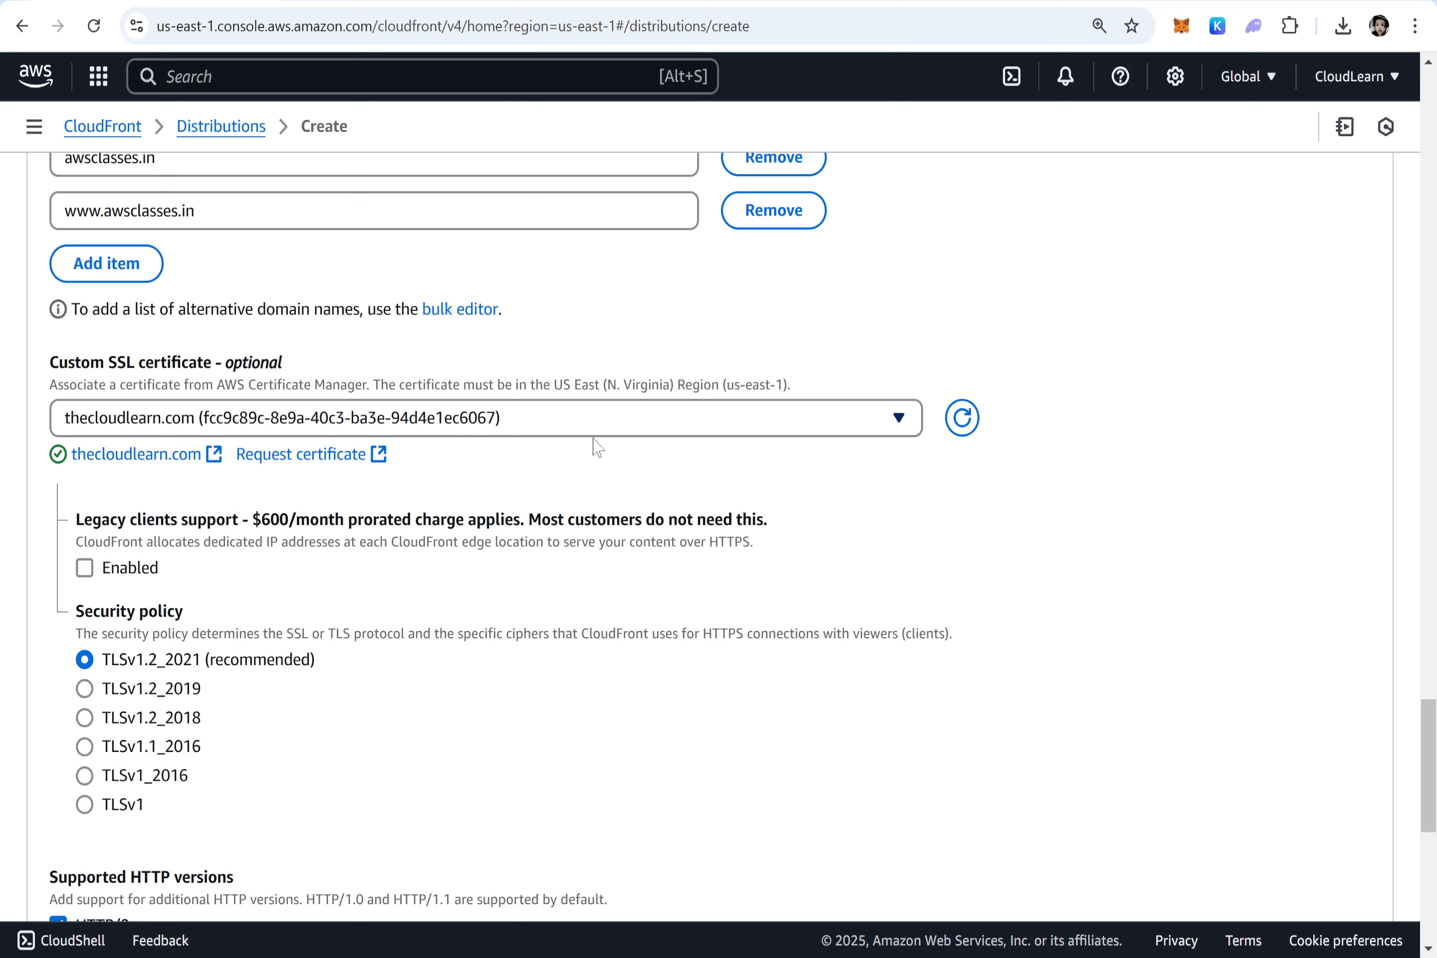
pyautogui.click(878, 419)
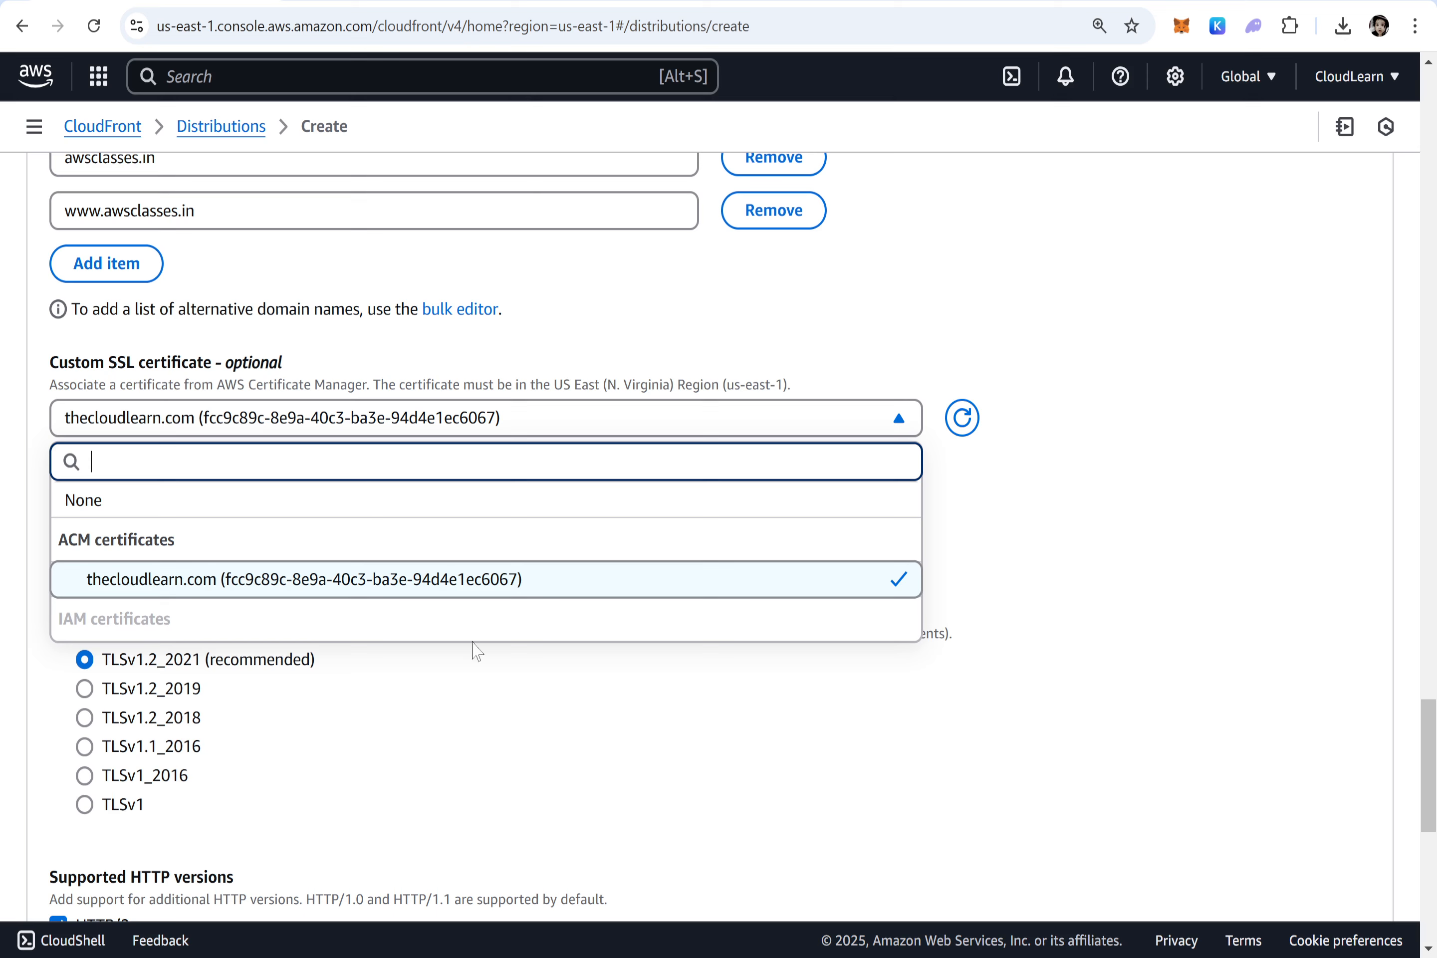
pyautogui.click(1198, 611)
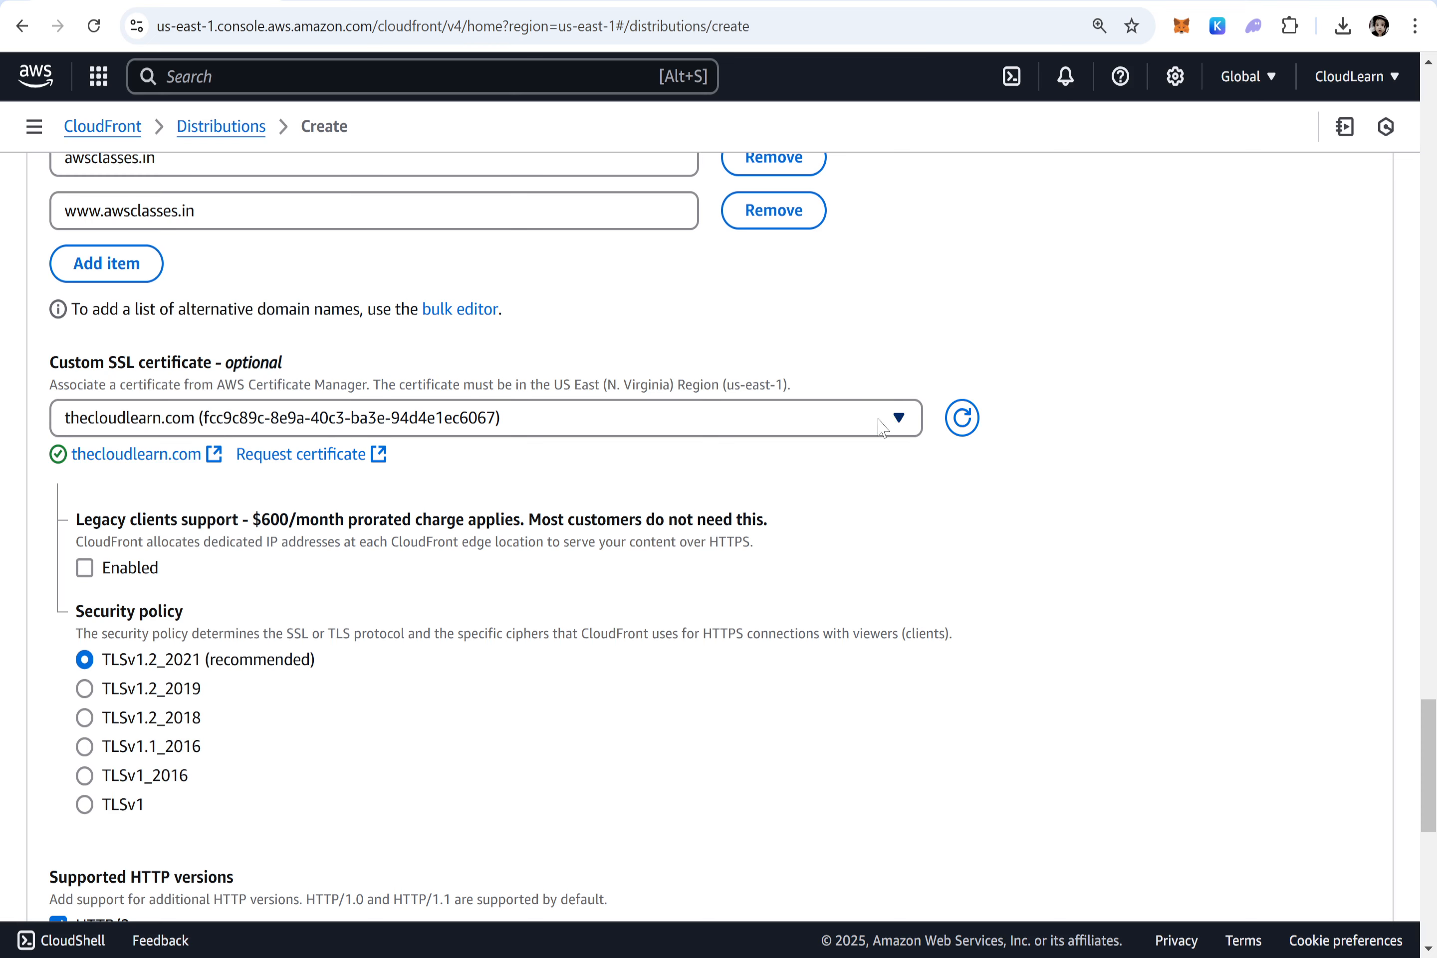
pyautogui.click(877, 421)
pyautogui.click(860, 432)
# Set the distribution's default root object to index.html
pyautogui.scroll(-6, 706, 665)
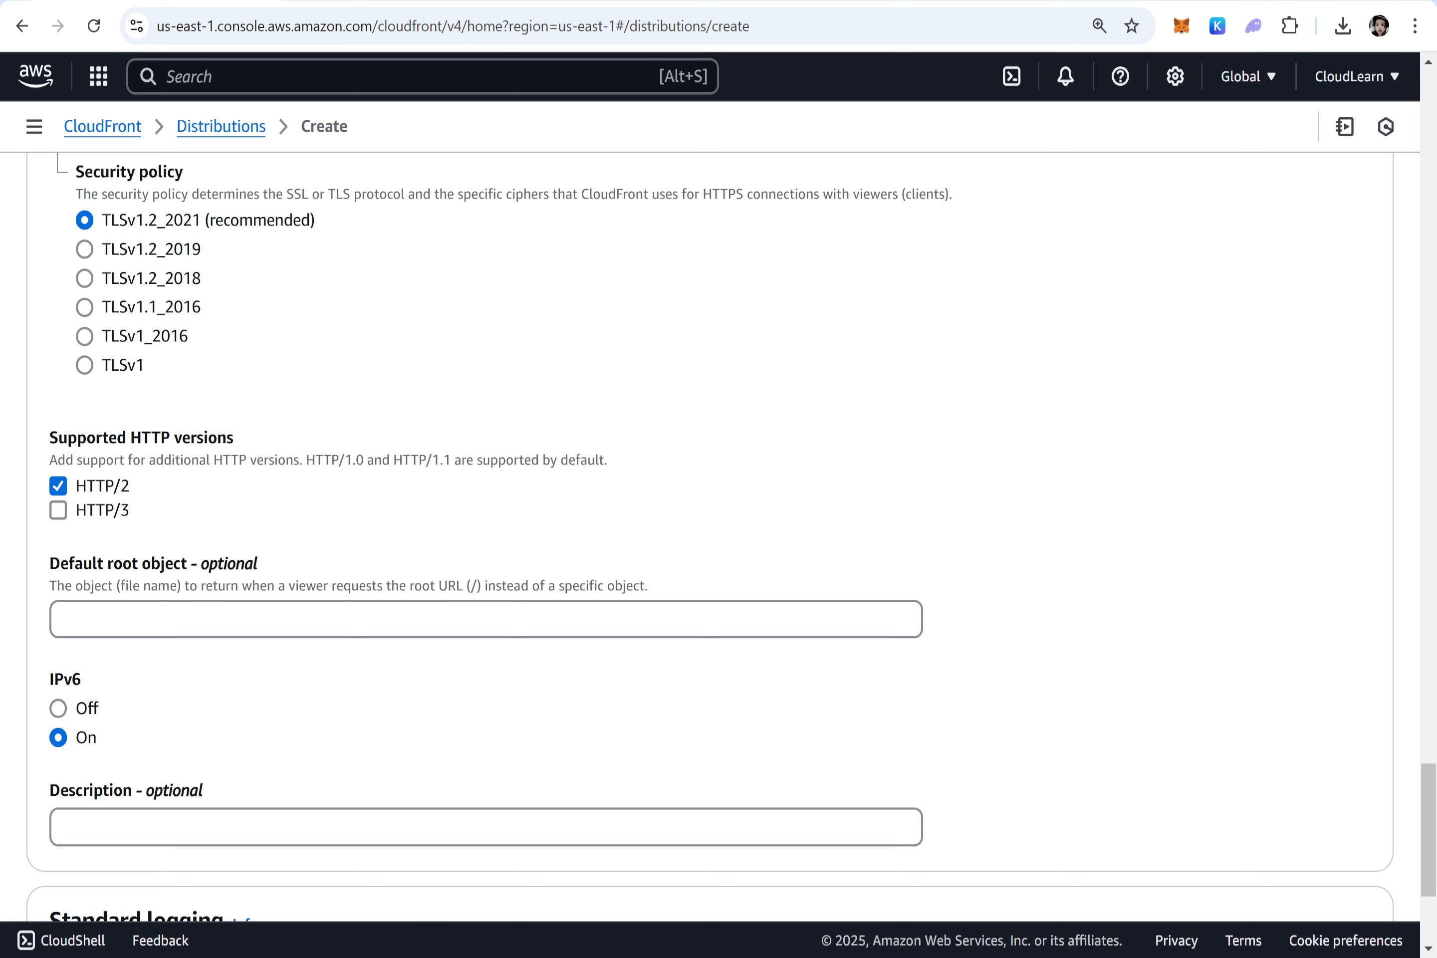
pyautogui.click(309, 618)
pyautogui.write('ind')
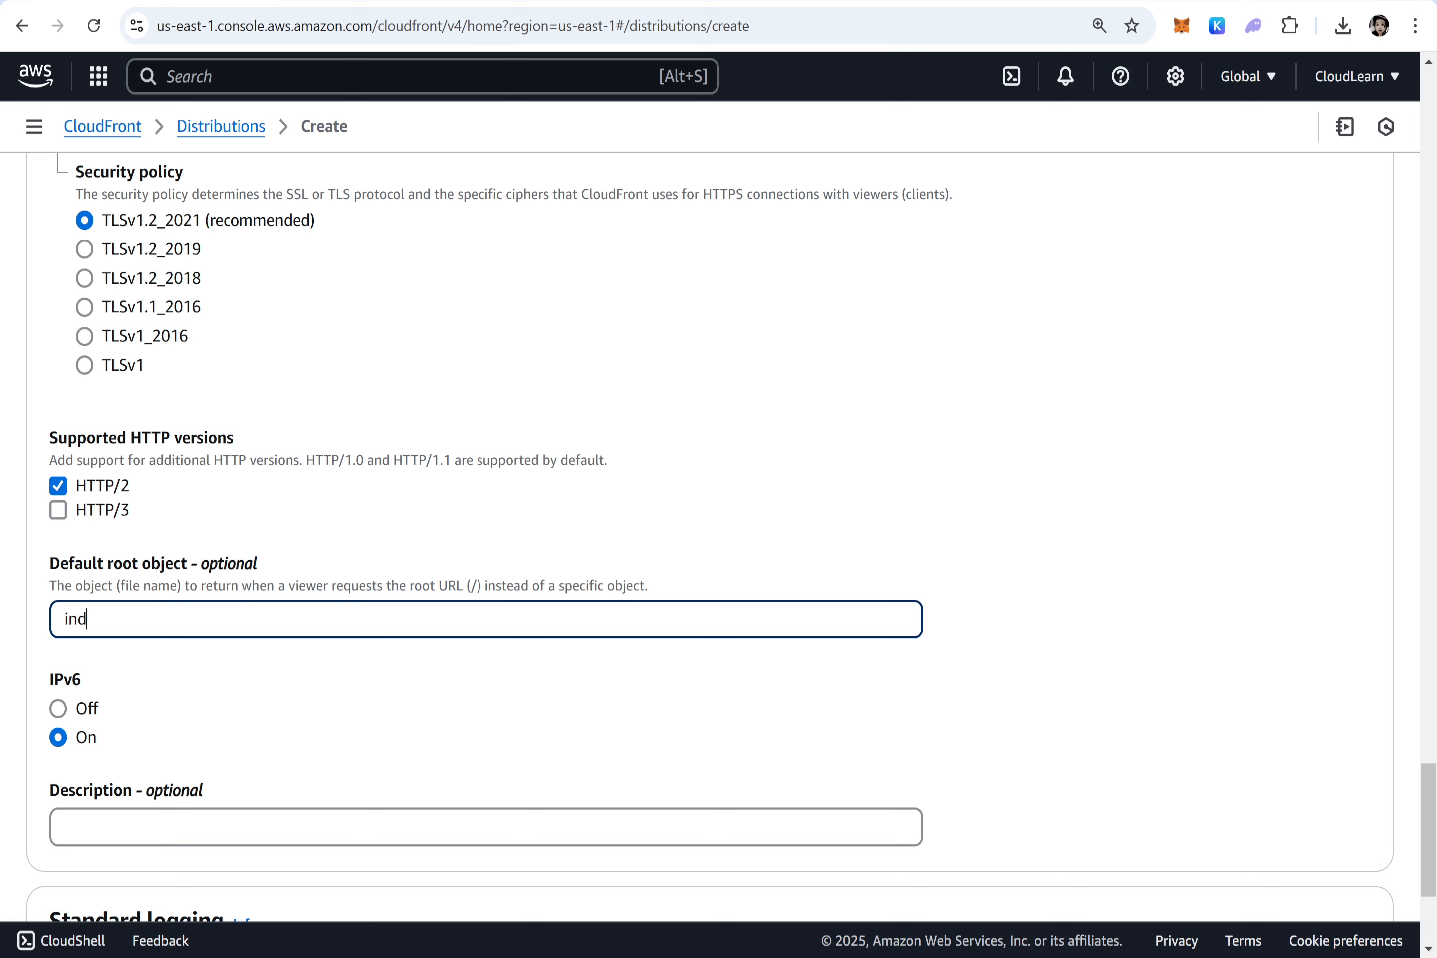
pyautogui.write('ex.html')
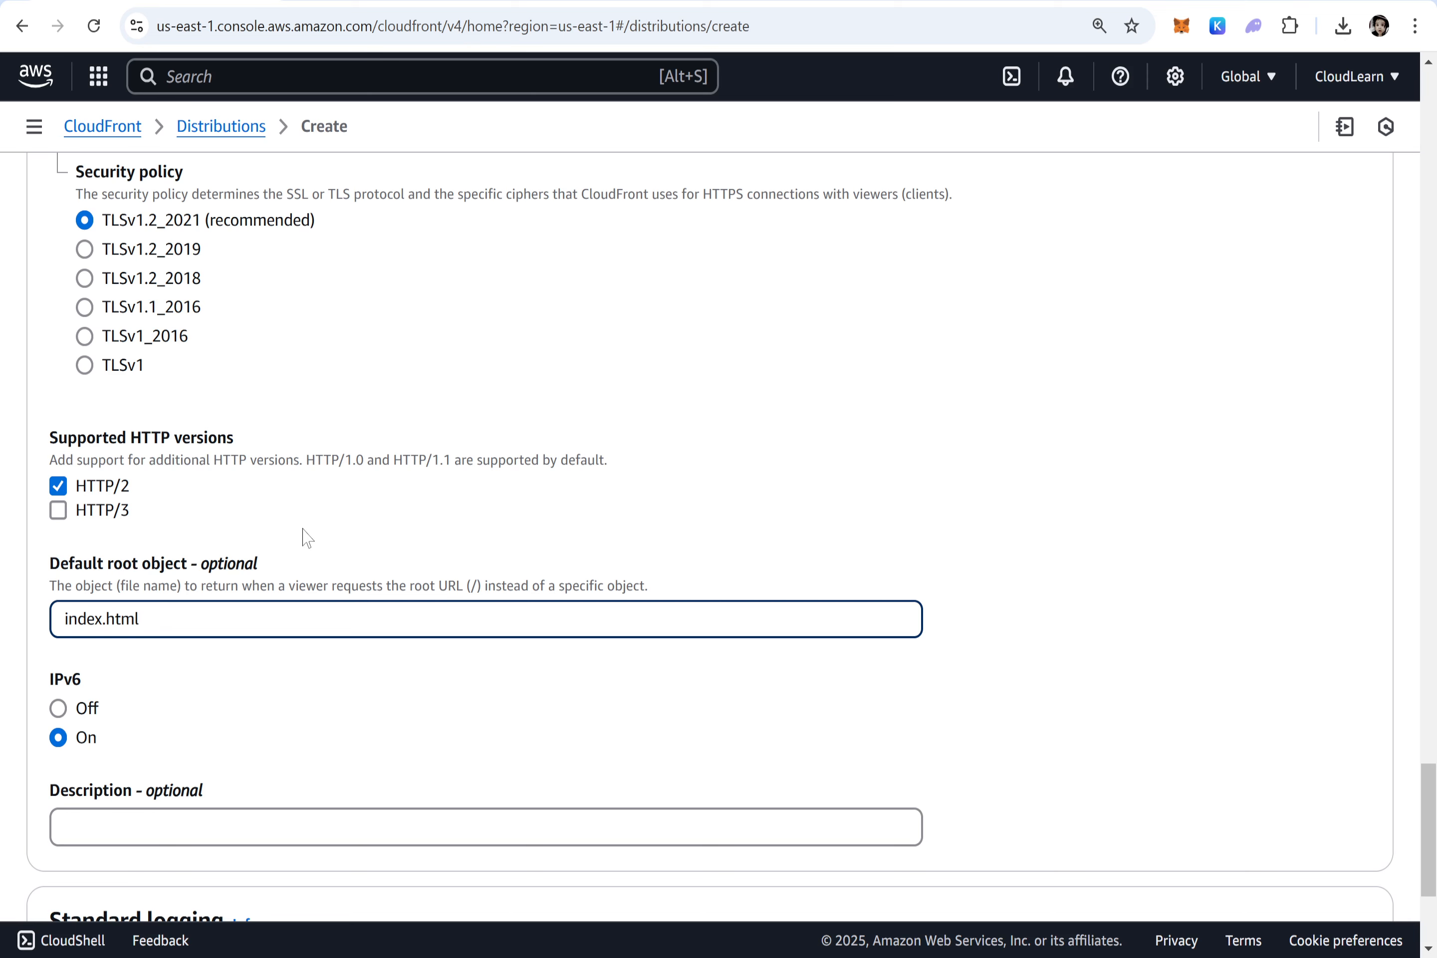
# Check the awsclasses.in certificate's status in Certificate Manager again and review the distribution form's firewall, price class and domain name settings
pyautogui.click(315, 1)
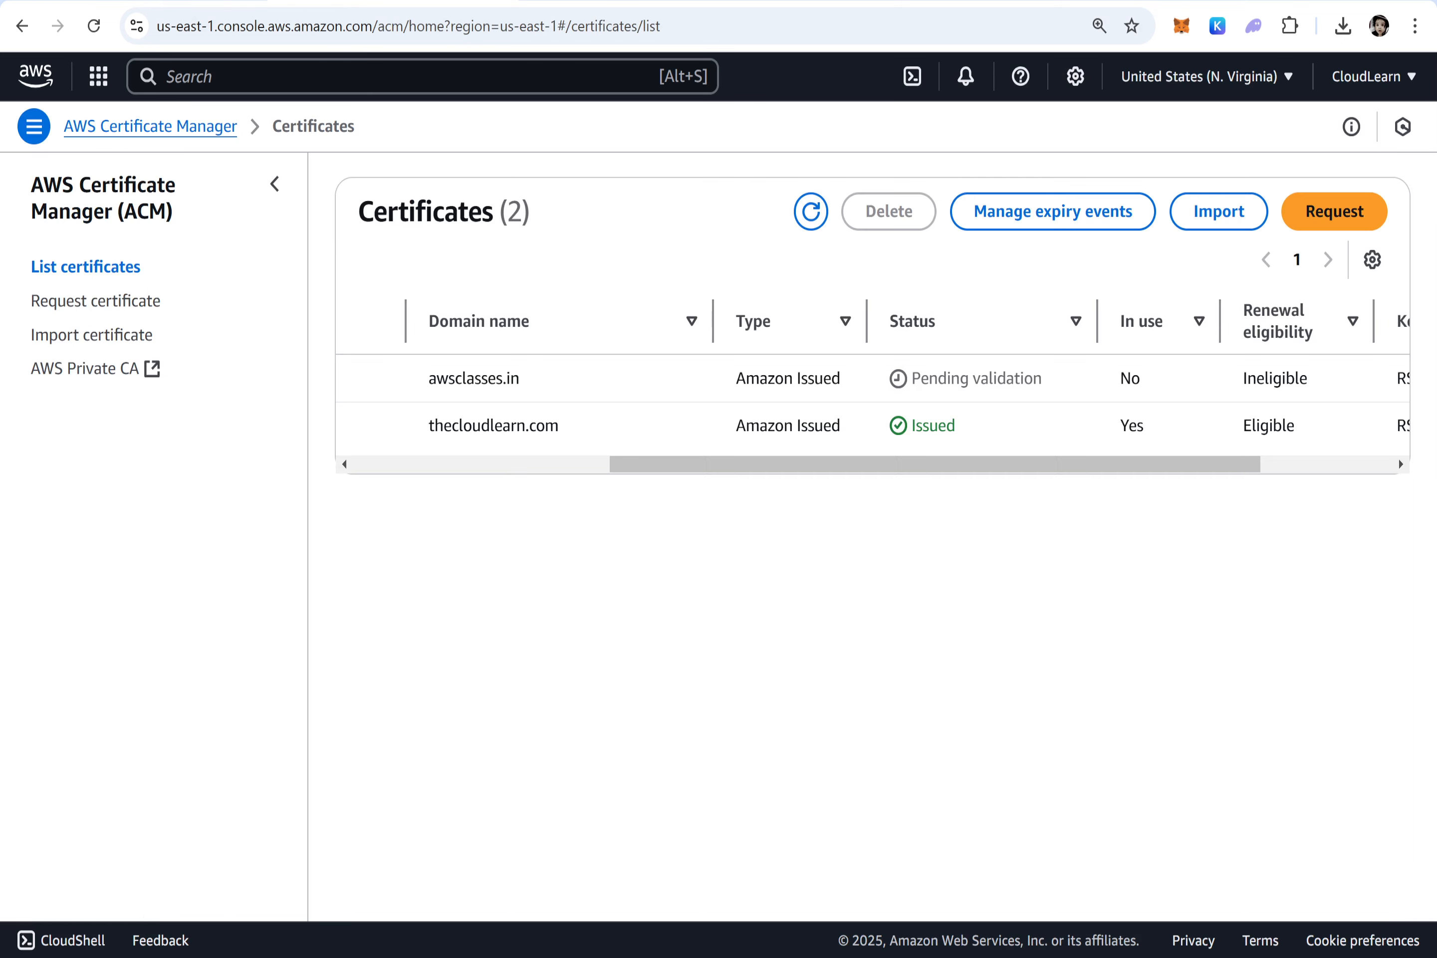
pyautogui.click(161, 1)
pyautogui.scroll(20, 315, 359)
pyautogui.scroll(-12, 314, 371)
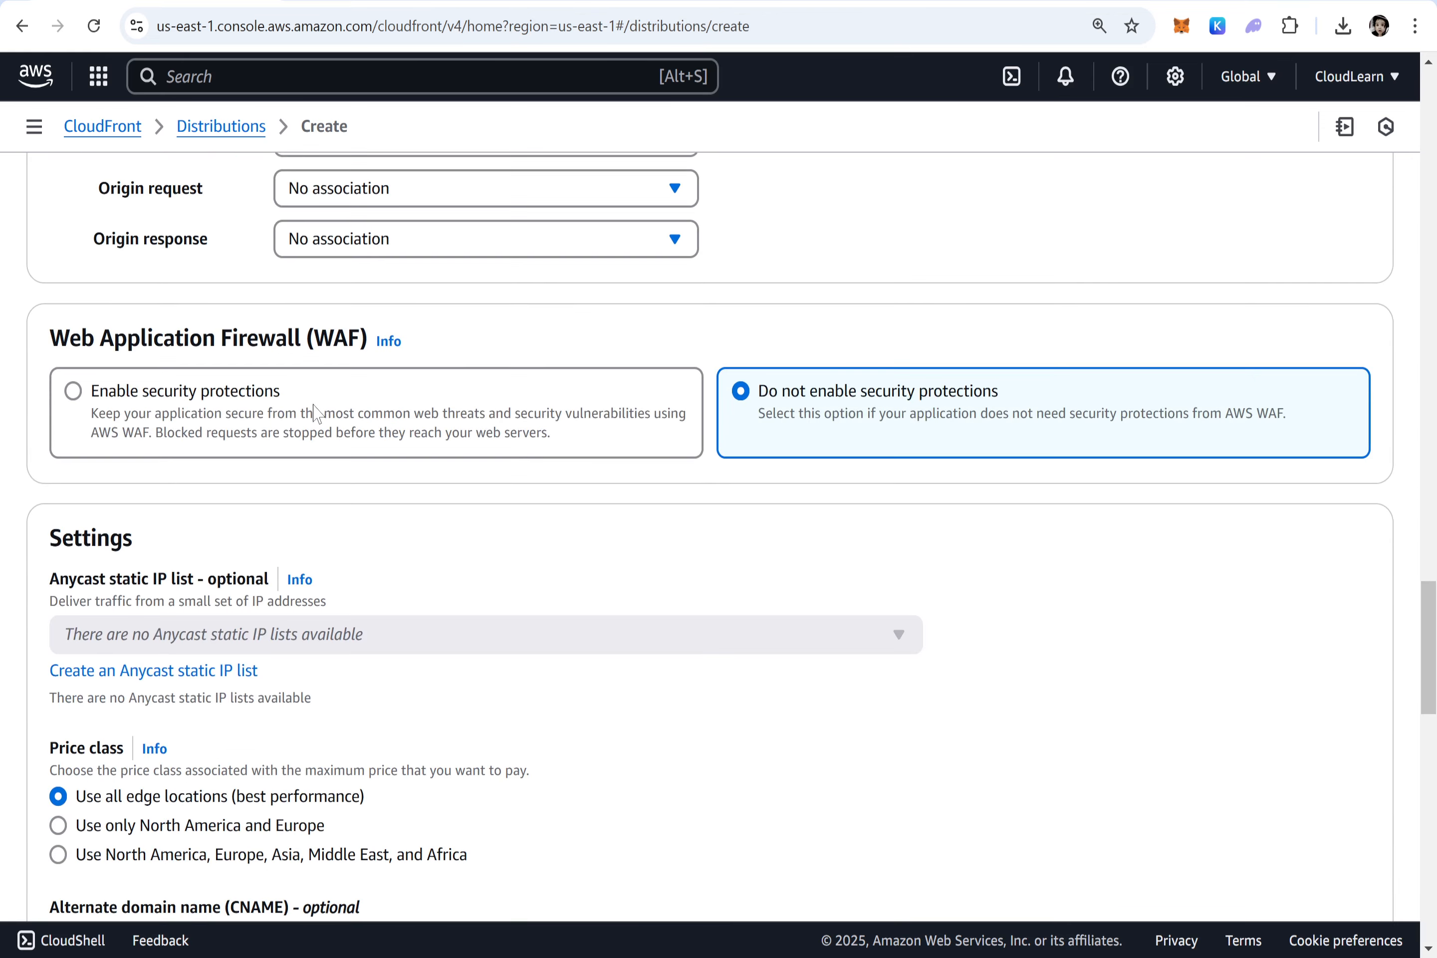
pyautogui.scroll(-3, 325, 534)
pyautogui.scroll(-1, 325, 534)
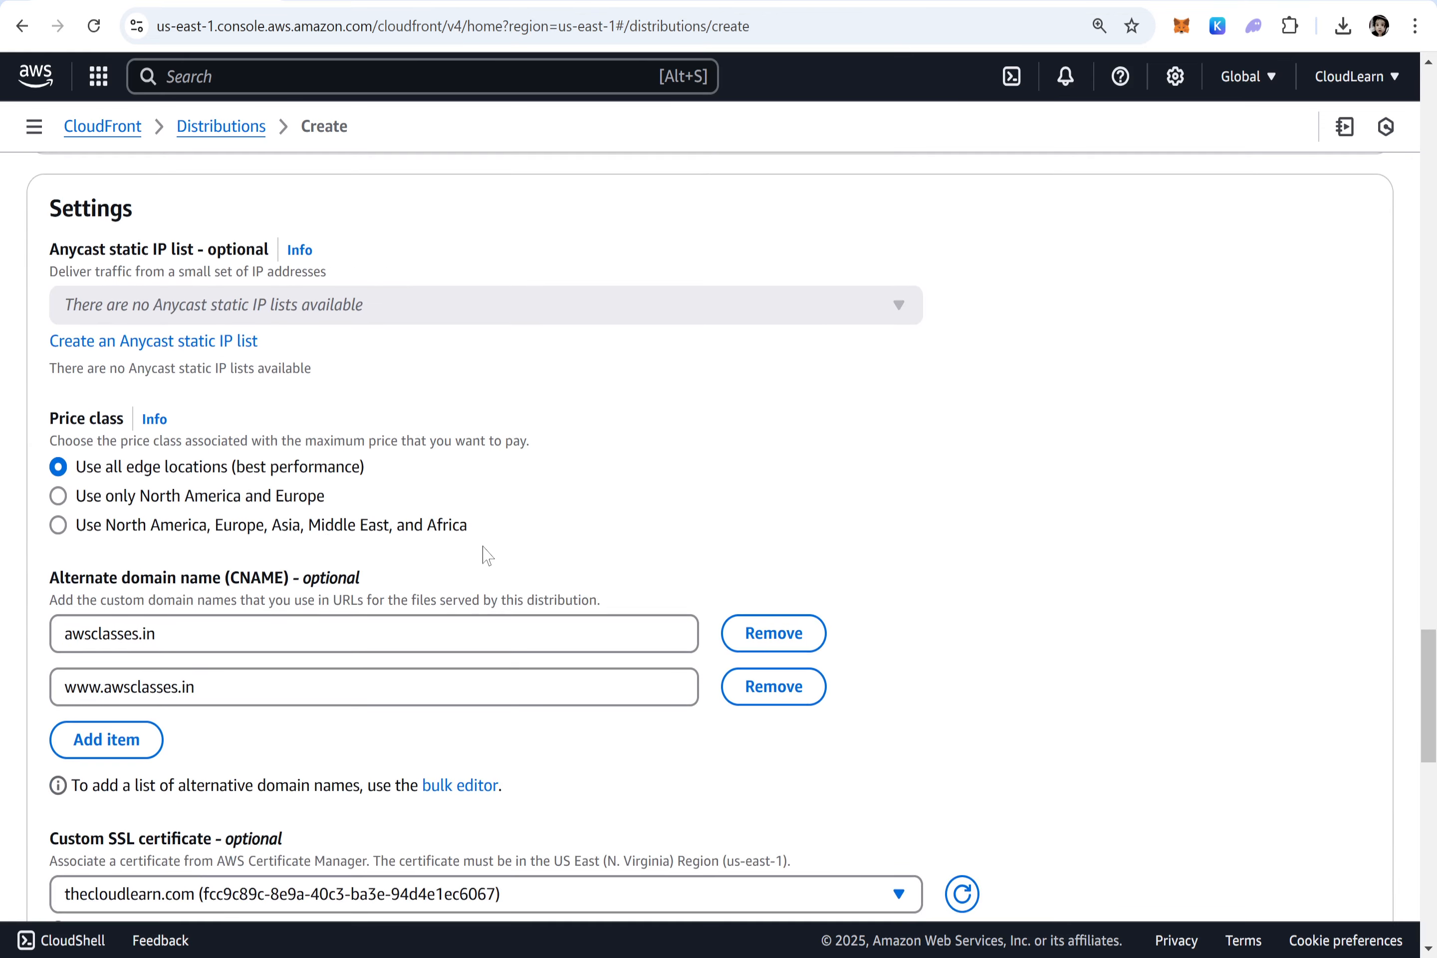
# Refresh the available custom SSL certificates and choose the awsclasses.in certificate for the distribution
pyautogui.scroll(-5, 485, 554)
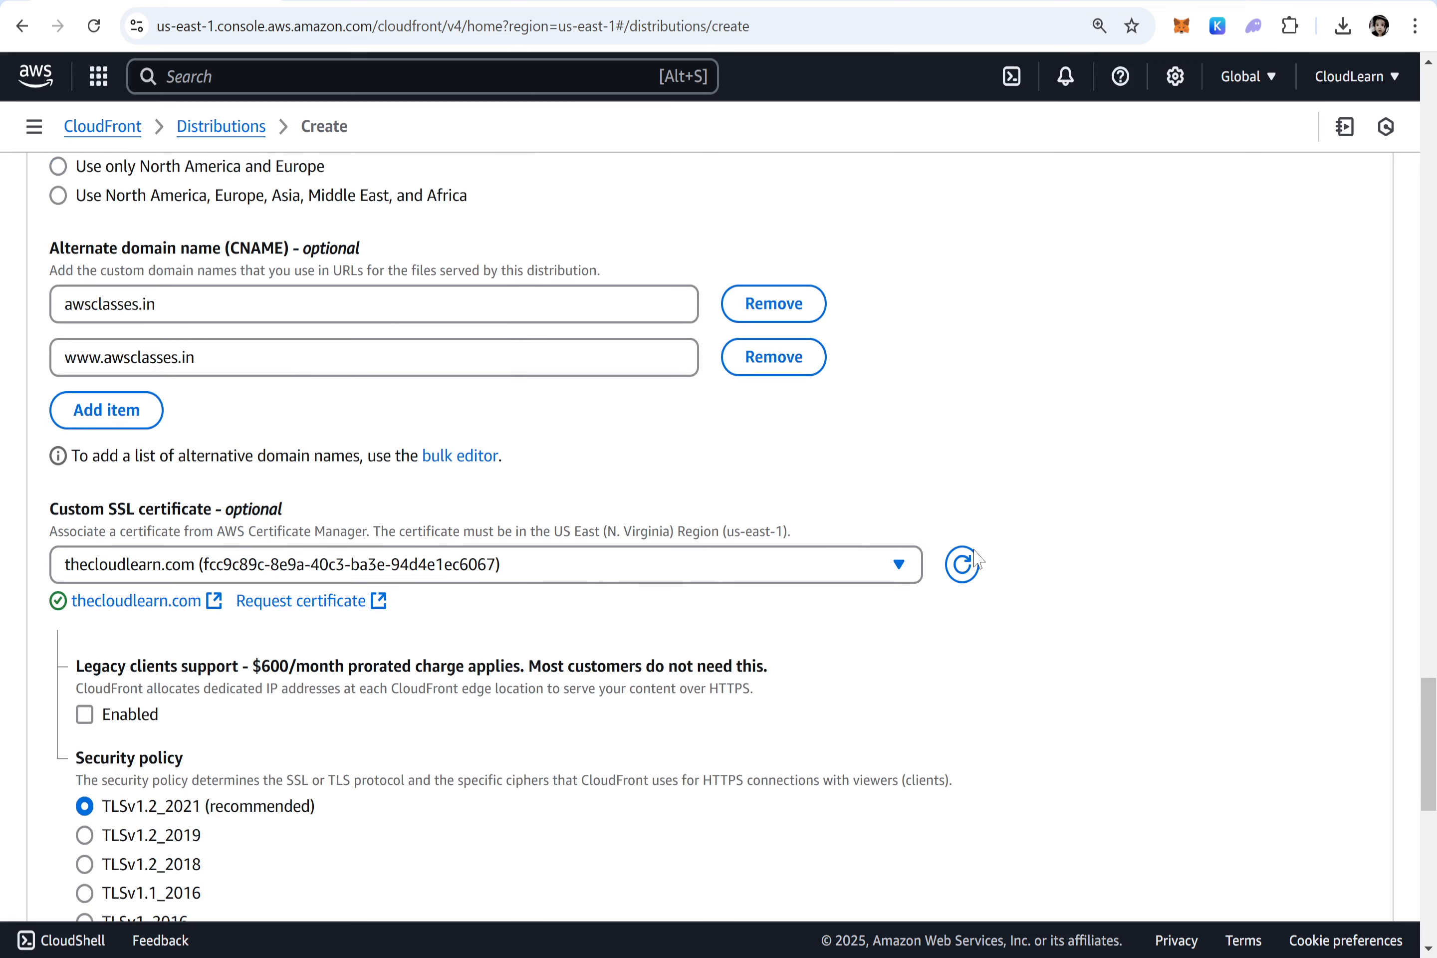
pyautogui.click(963, 574)
pyautogui.click(890, 572)
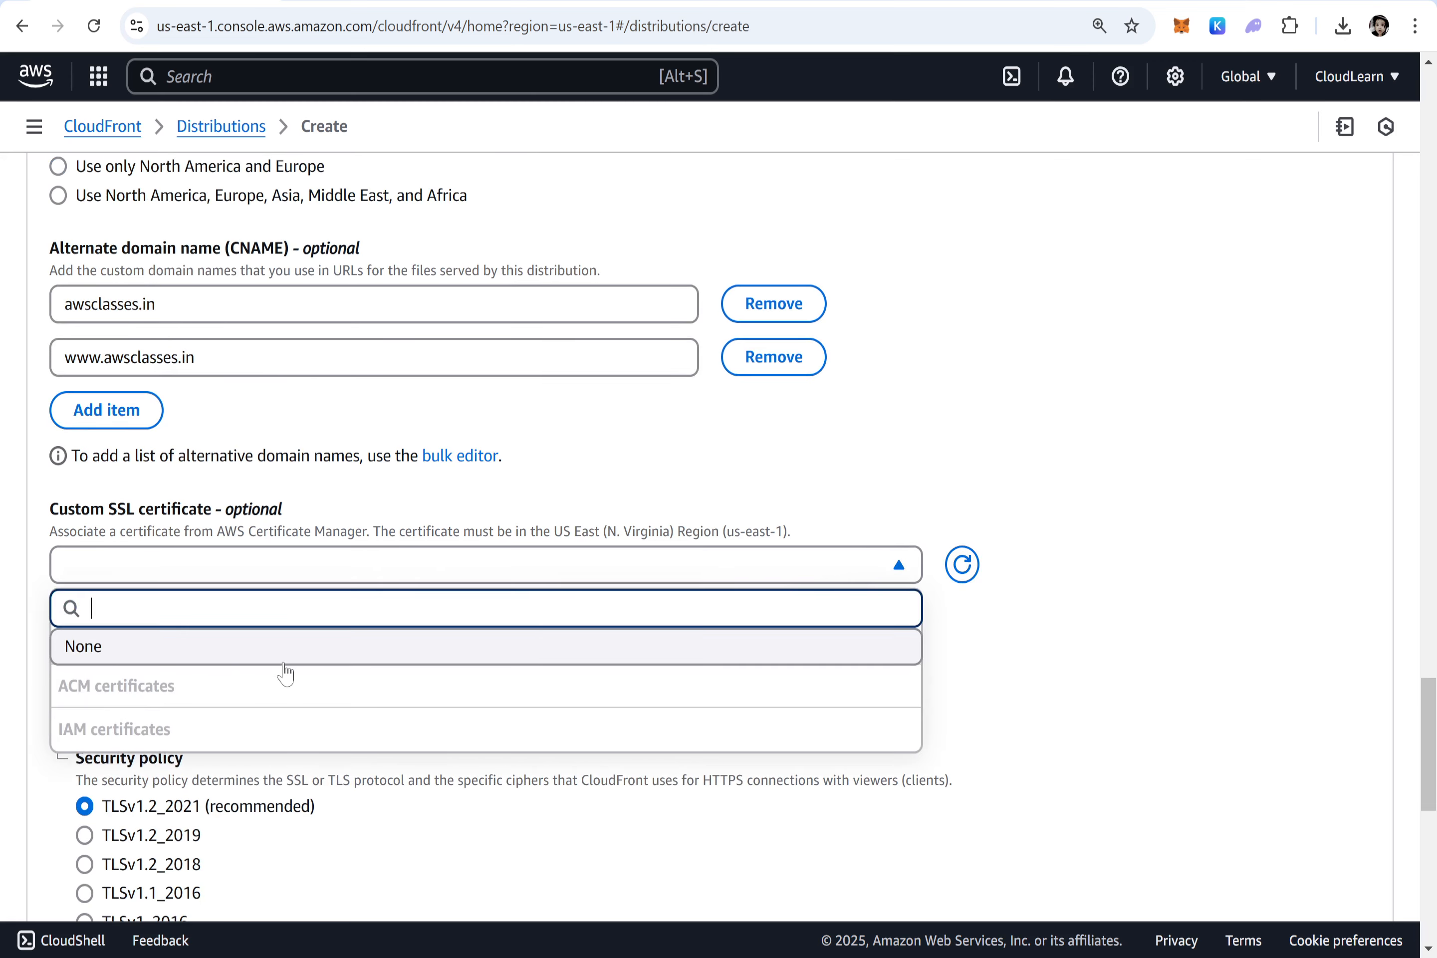
pyautogui.click(1142, 643)
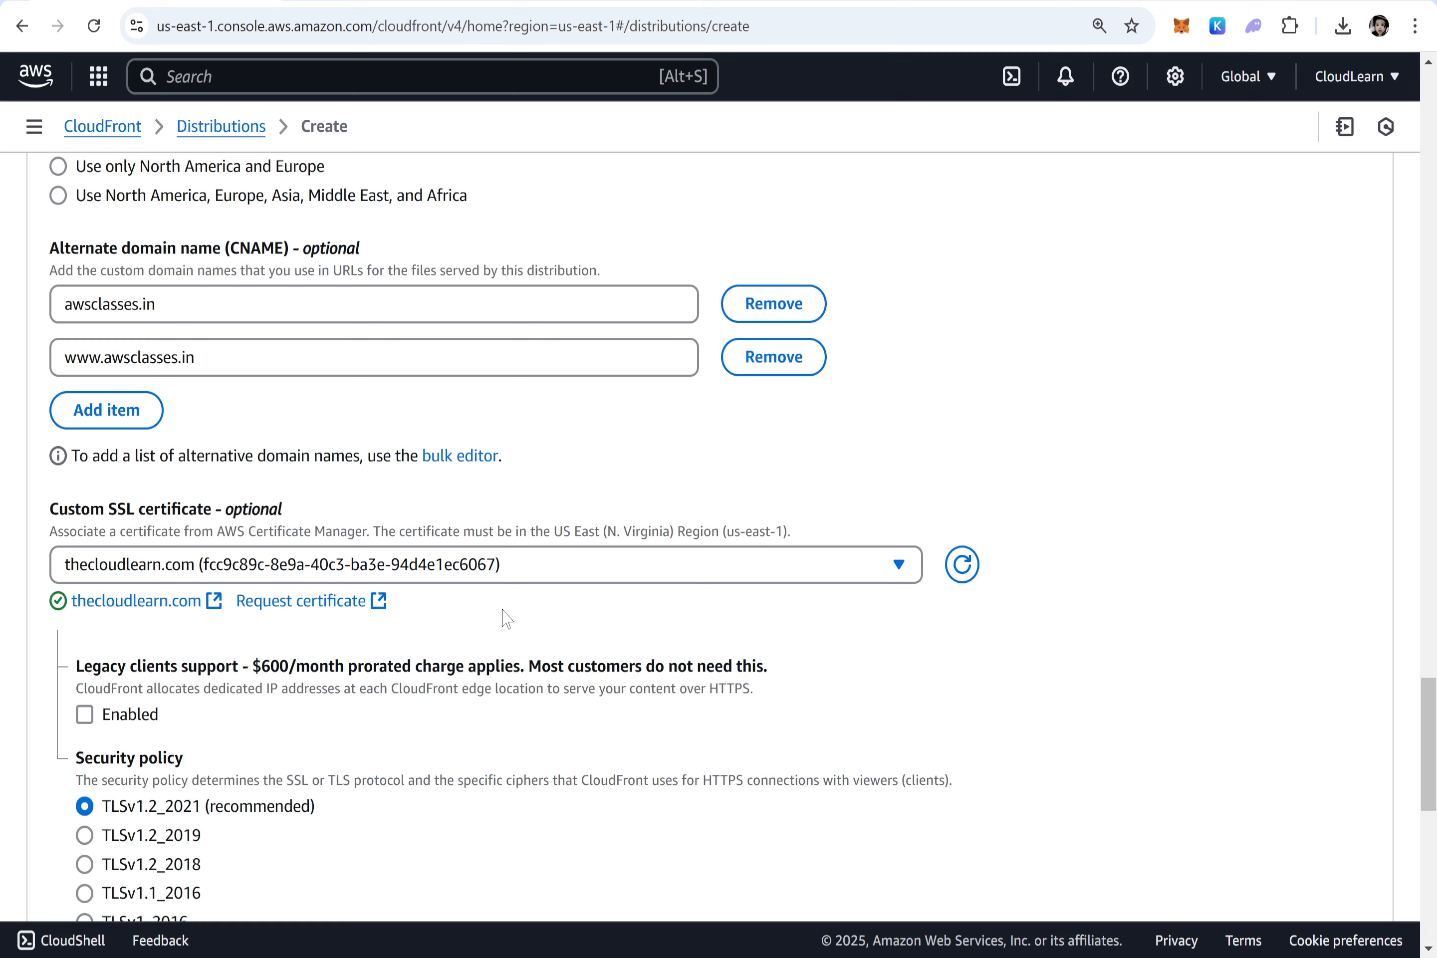
pyautogui.click(696, 574)
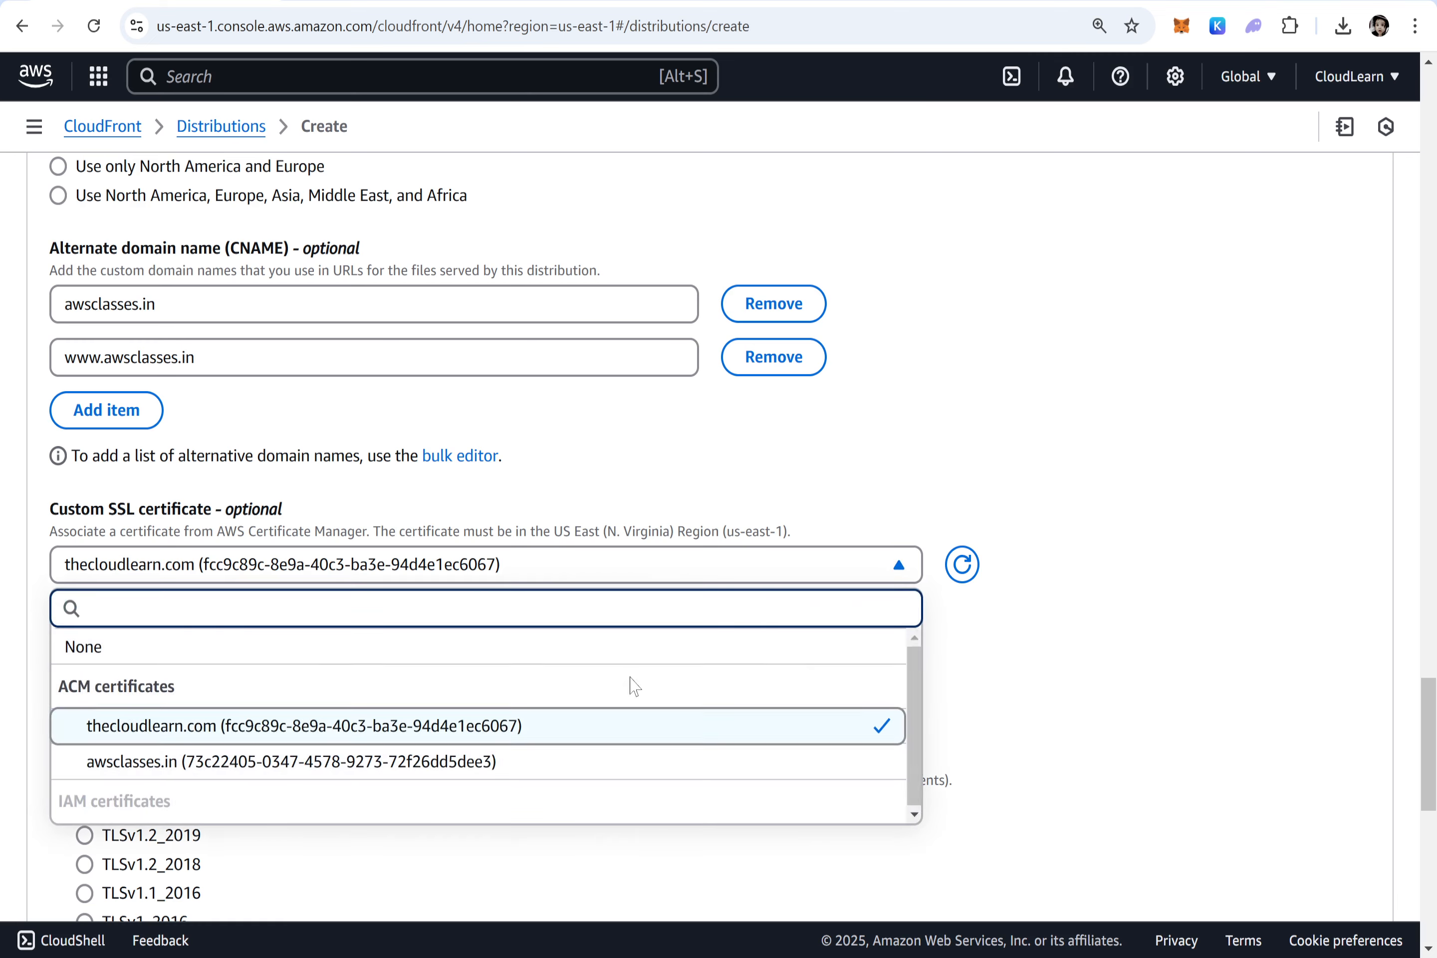
pyautogui.click(976, 578)
pyautogui.click(432, 565)
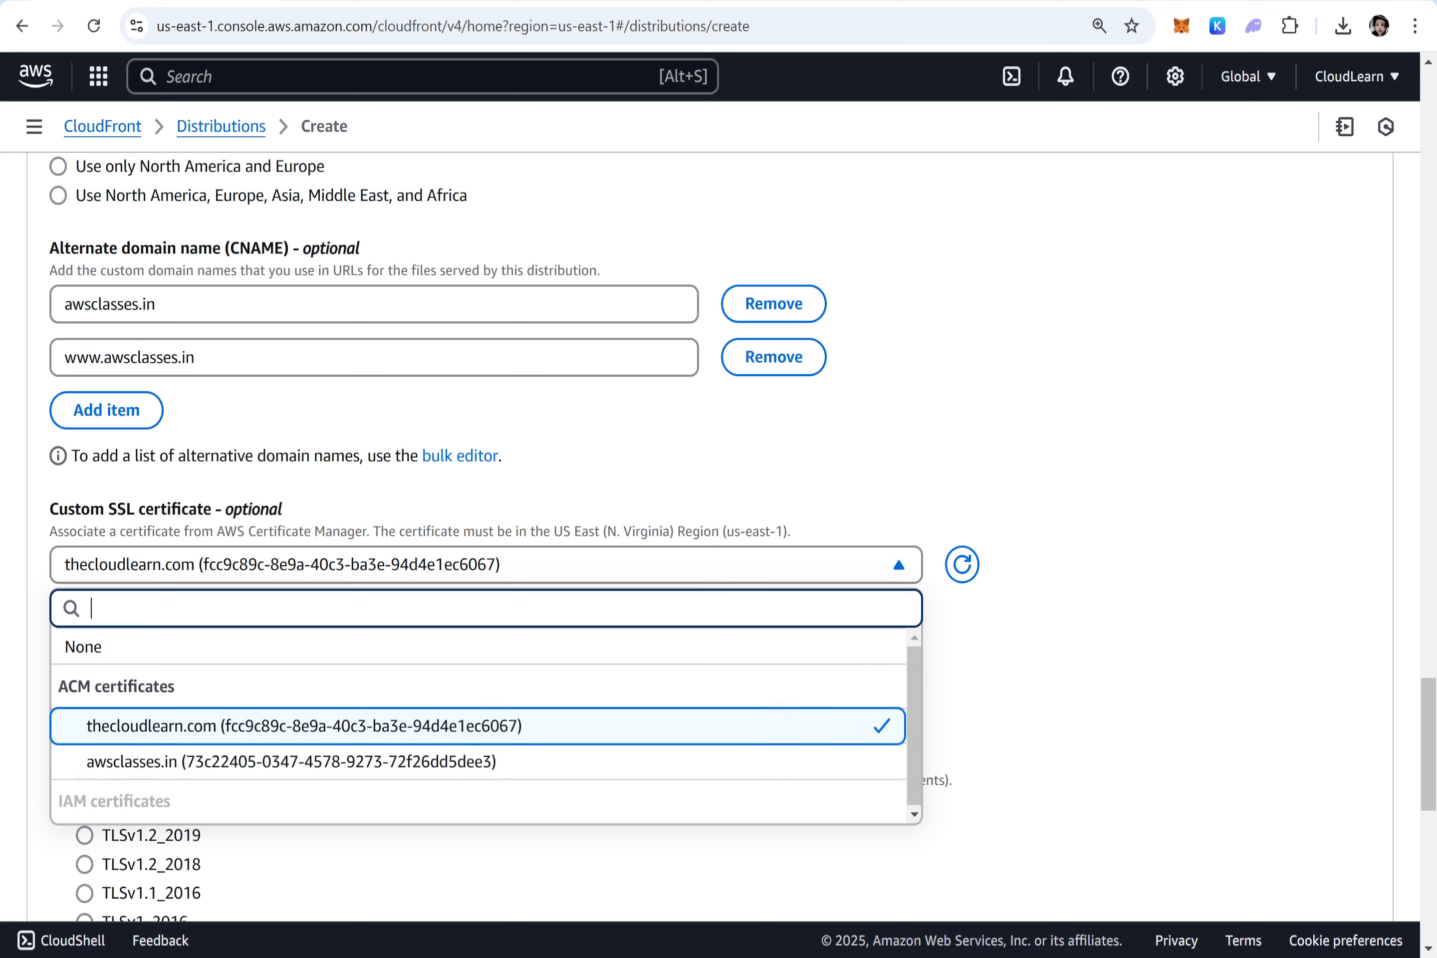
pyautogui.click(259, 763)
# Try to create the distribution with the awsclasses.in certificate, and return to its alternate domain name and certificate settings
pyautogui.scroll(-10, 983, 644)
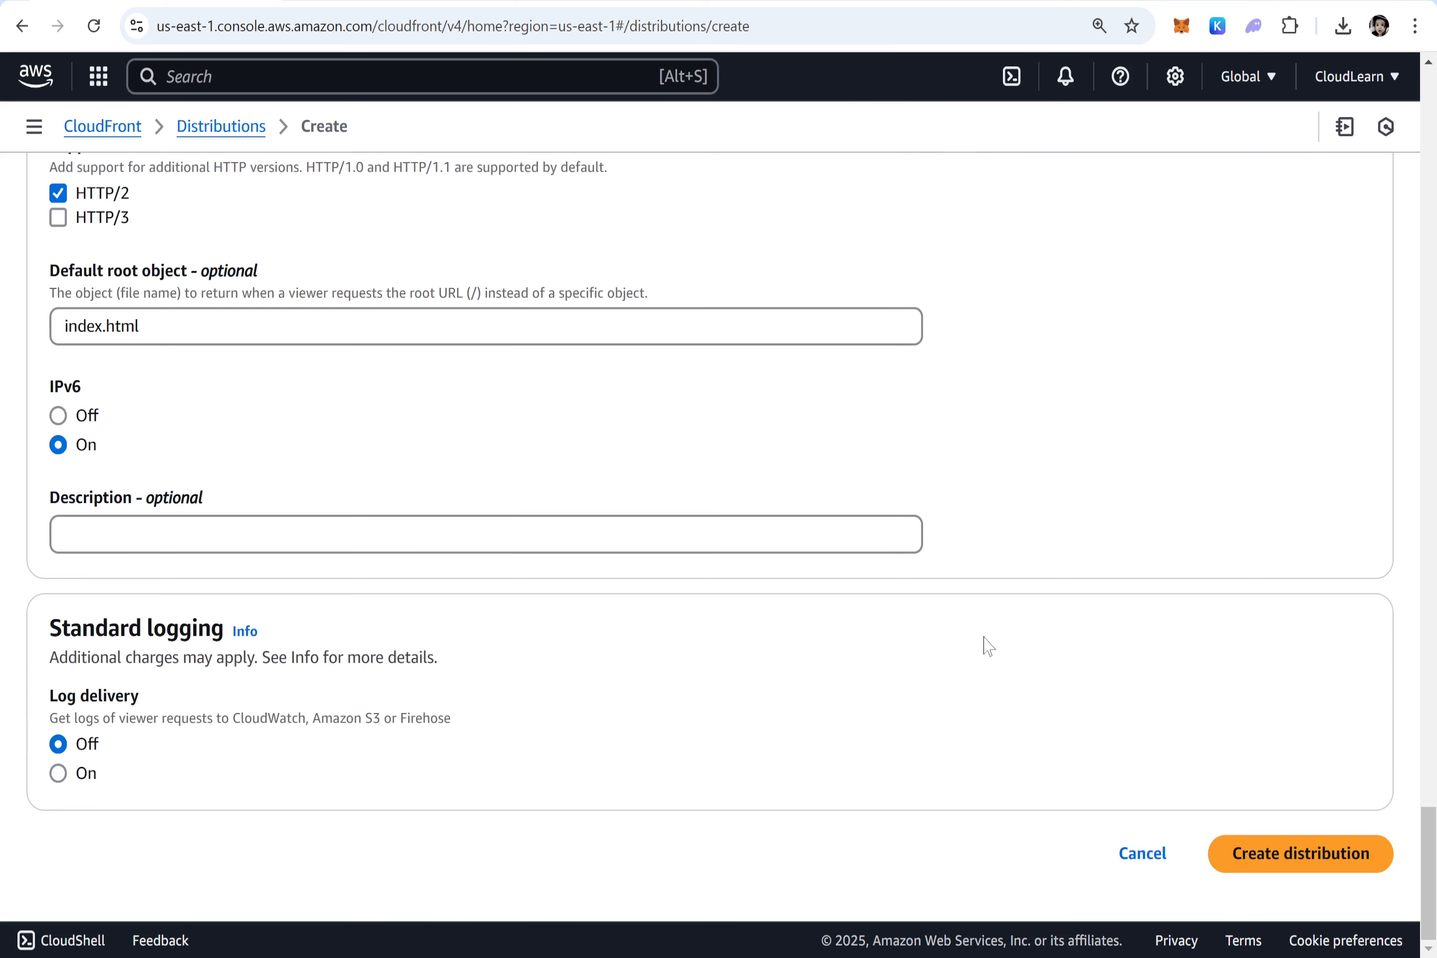
pyautogui.click(1302, 856)
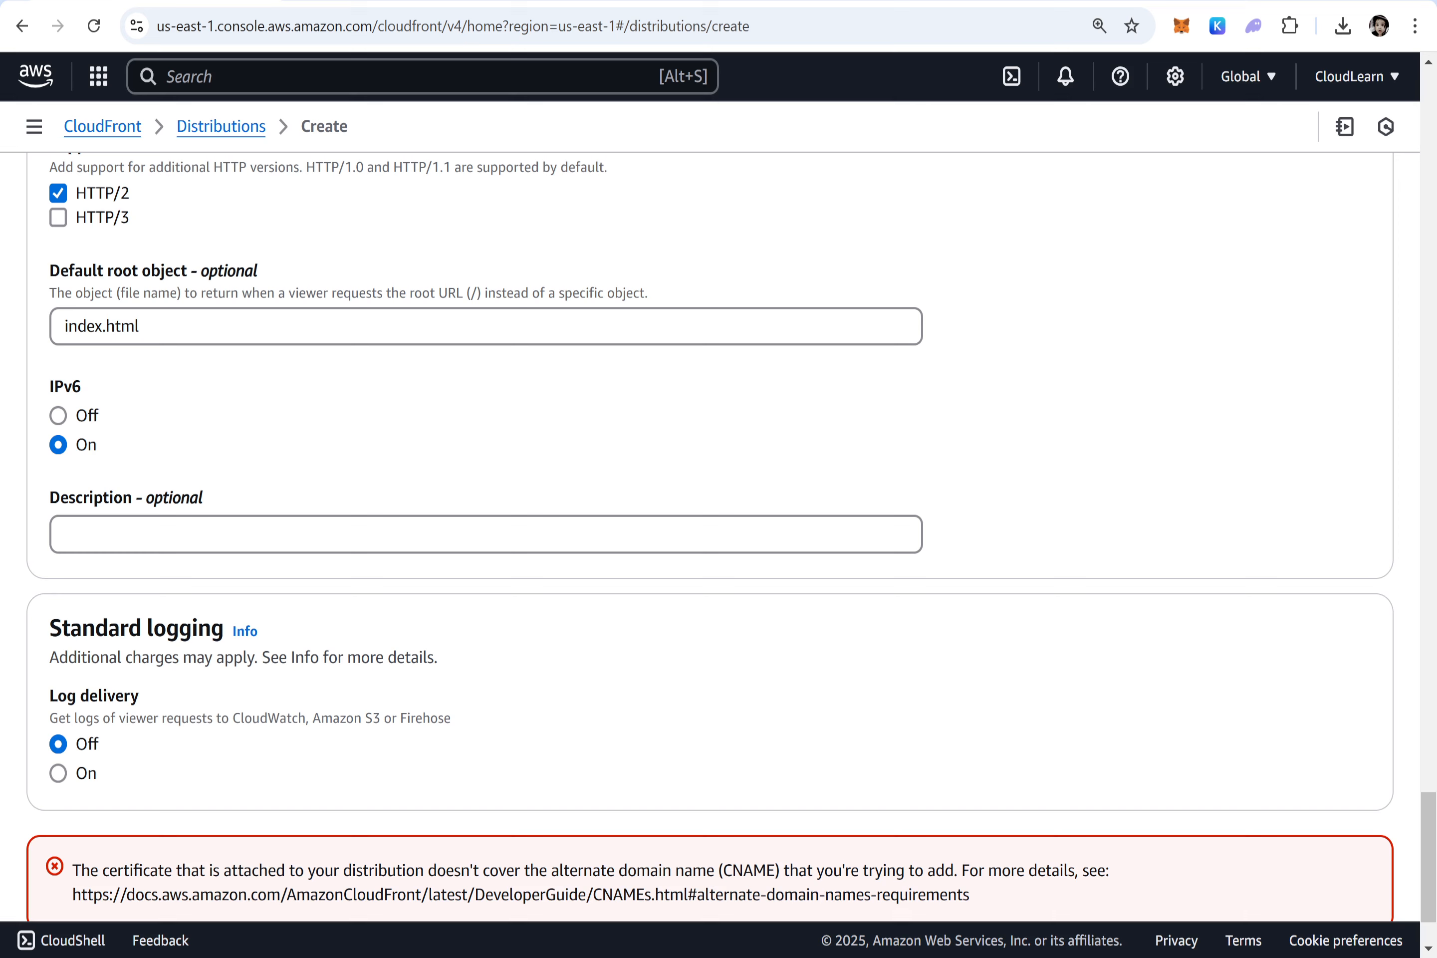
pyautogui.scroll(15, 371, 829)
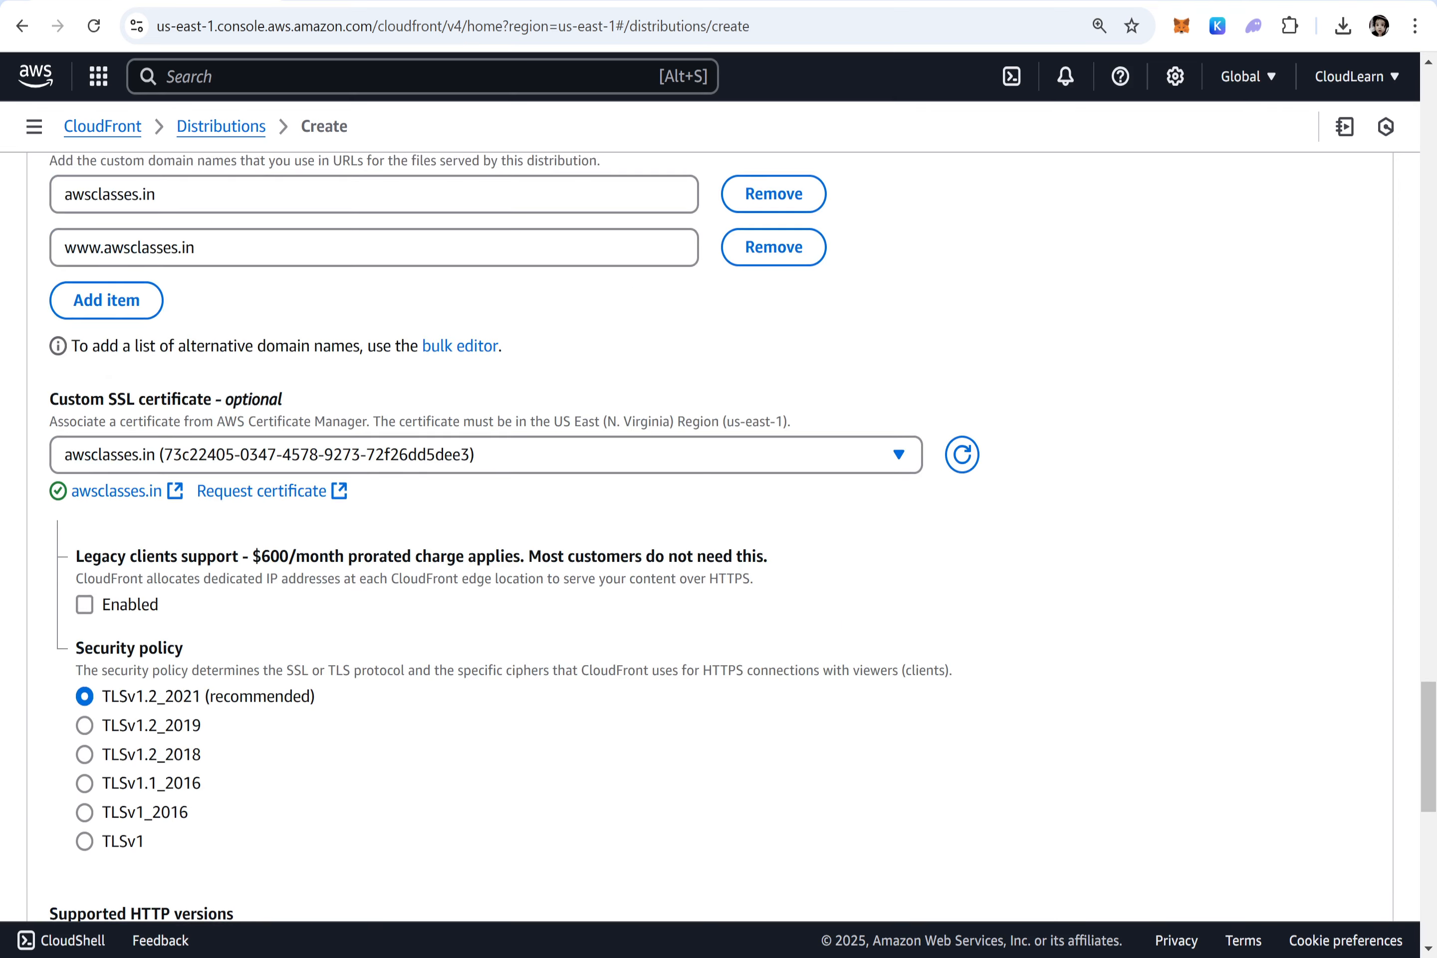
pyautogui.moveTo(259, 471); pyautogui.dragTo(5, 482)
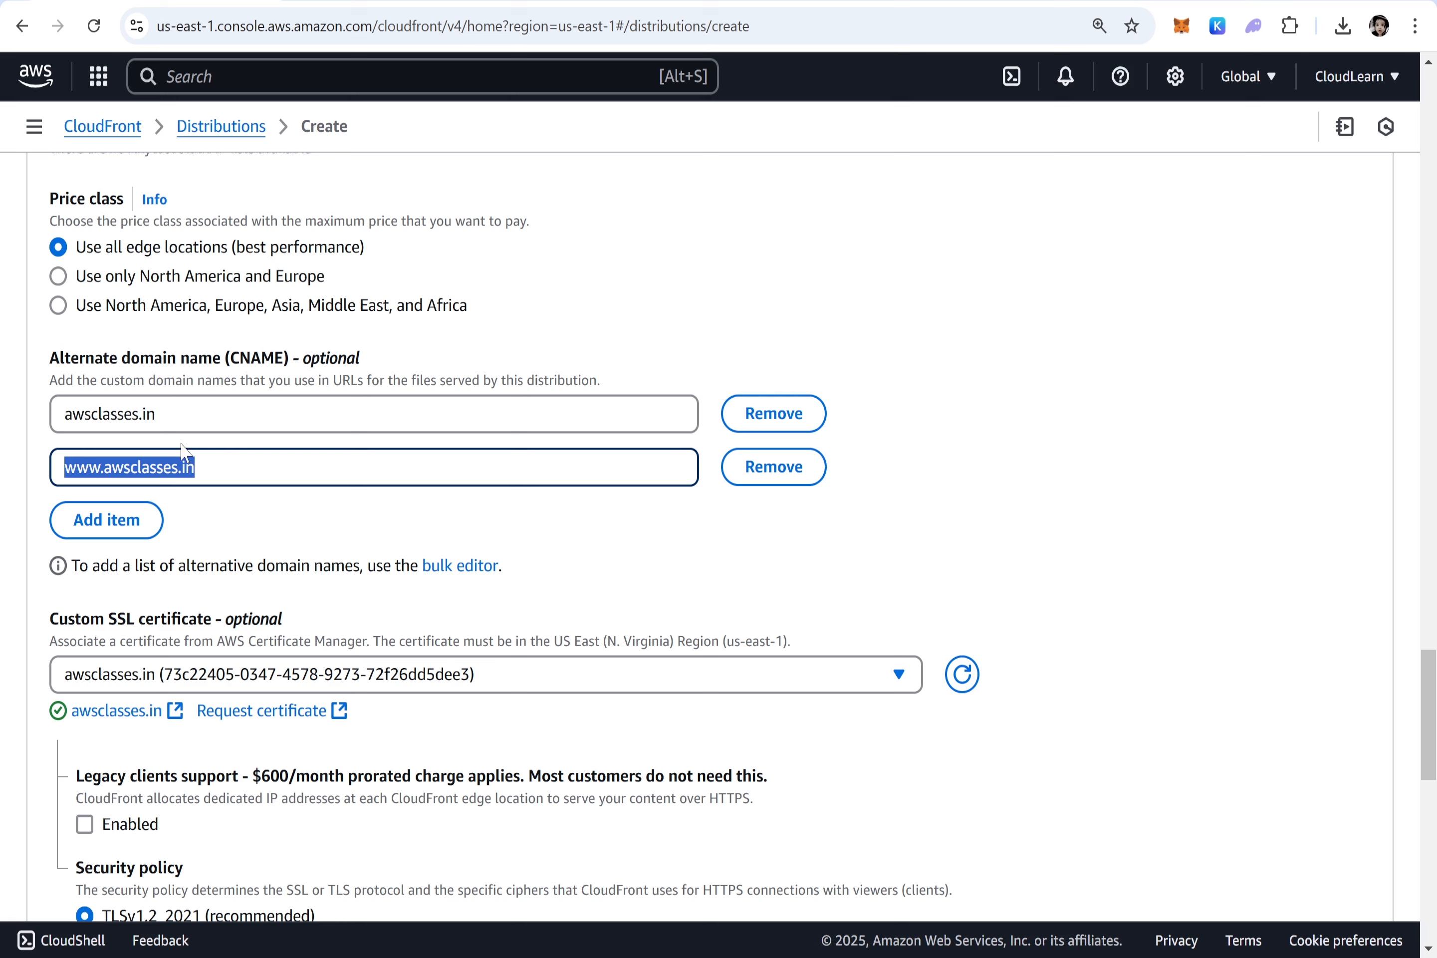
pyautogui.moveTo(204, 415); pyautogui.dragTo(43, 417)
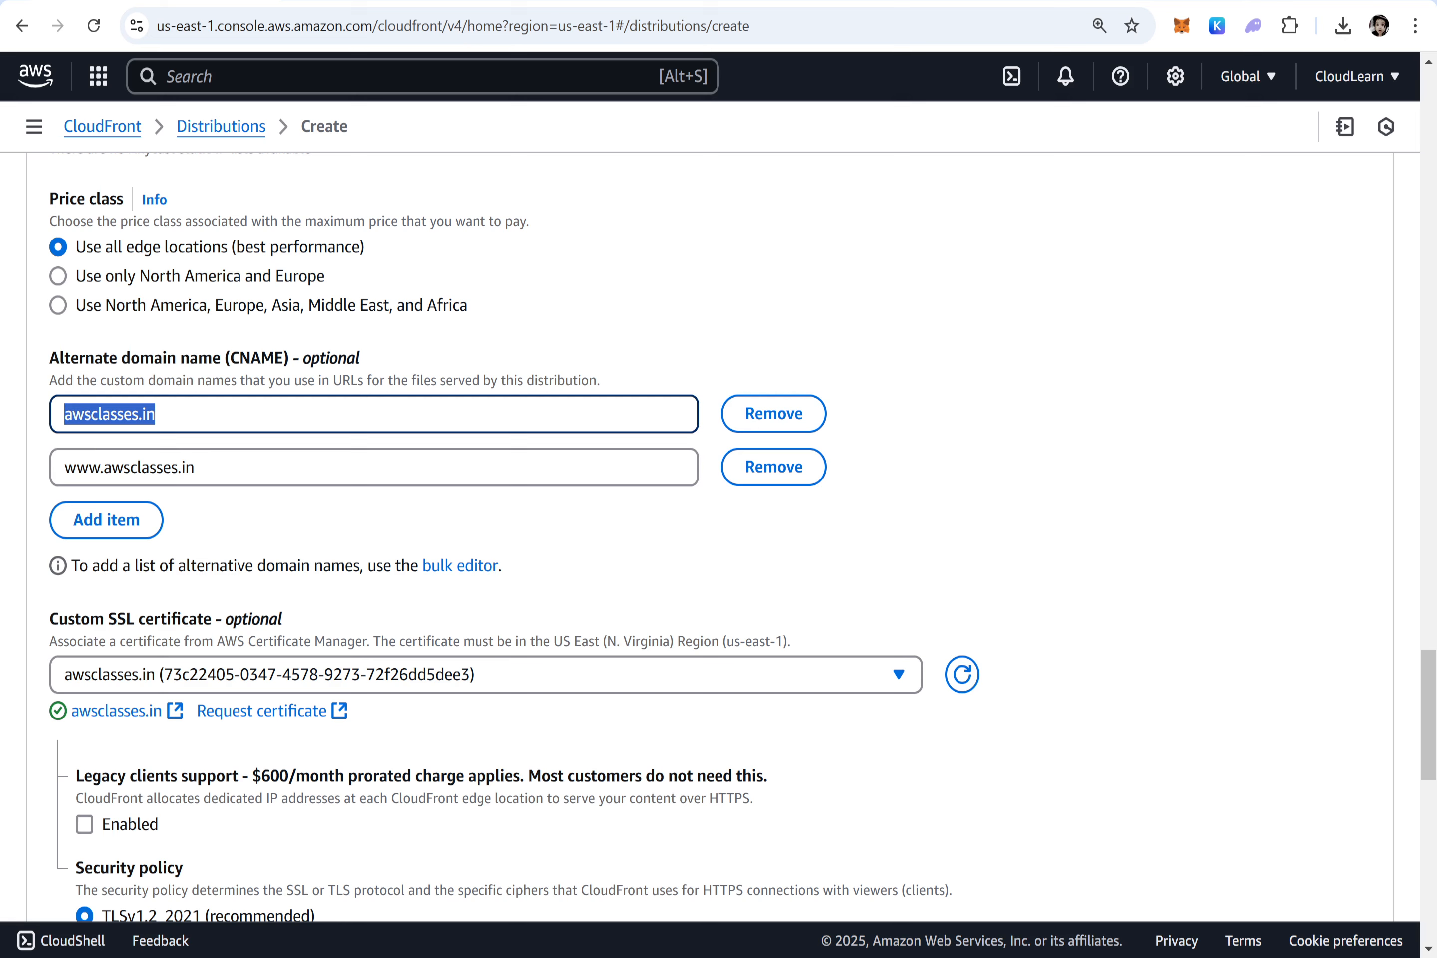
pyautogui.moveTo(104, 467); pyautogui.dragTo(51, 473)
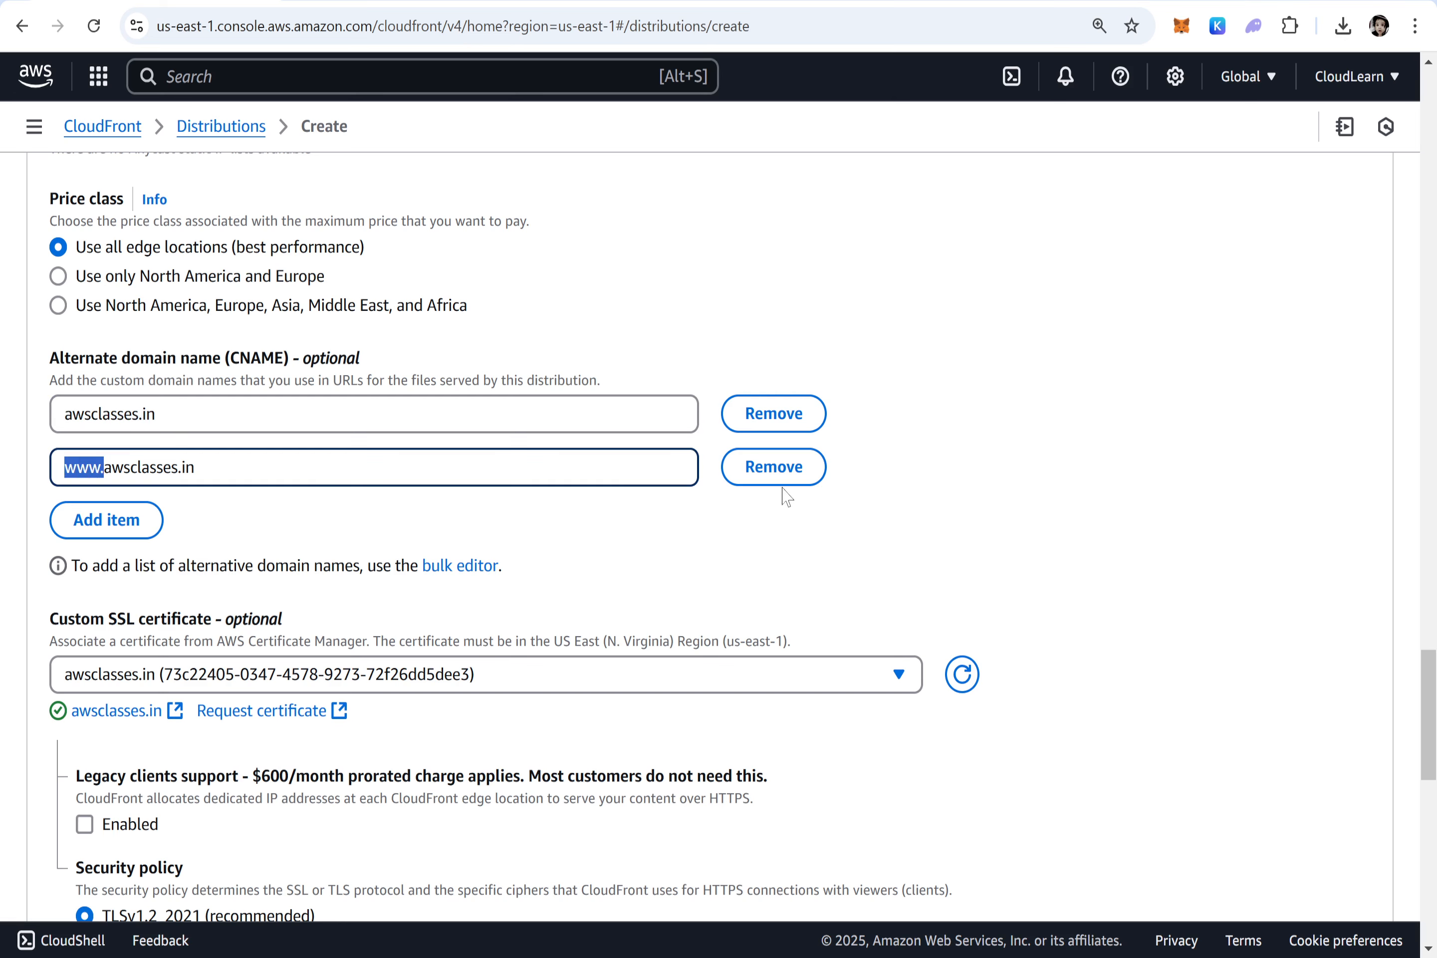
pyautogui.click(776, 473)
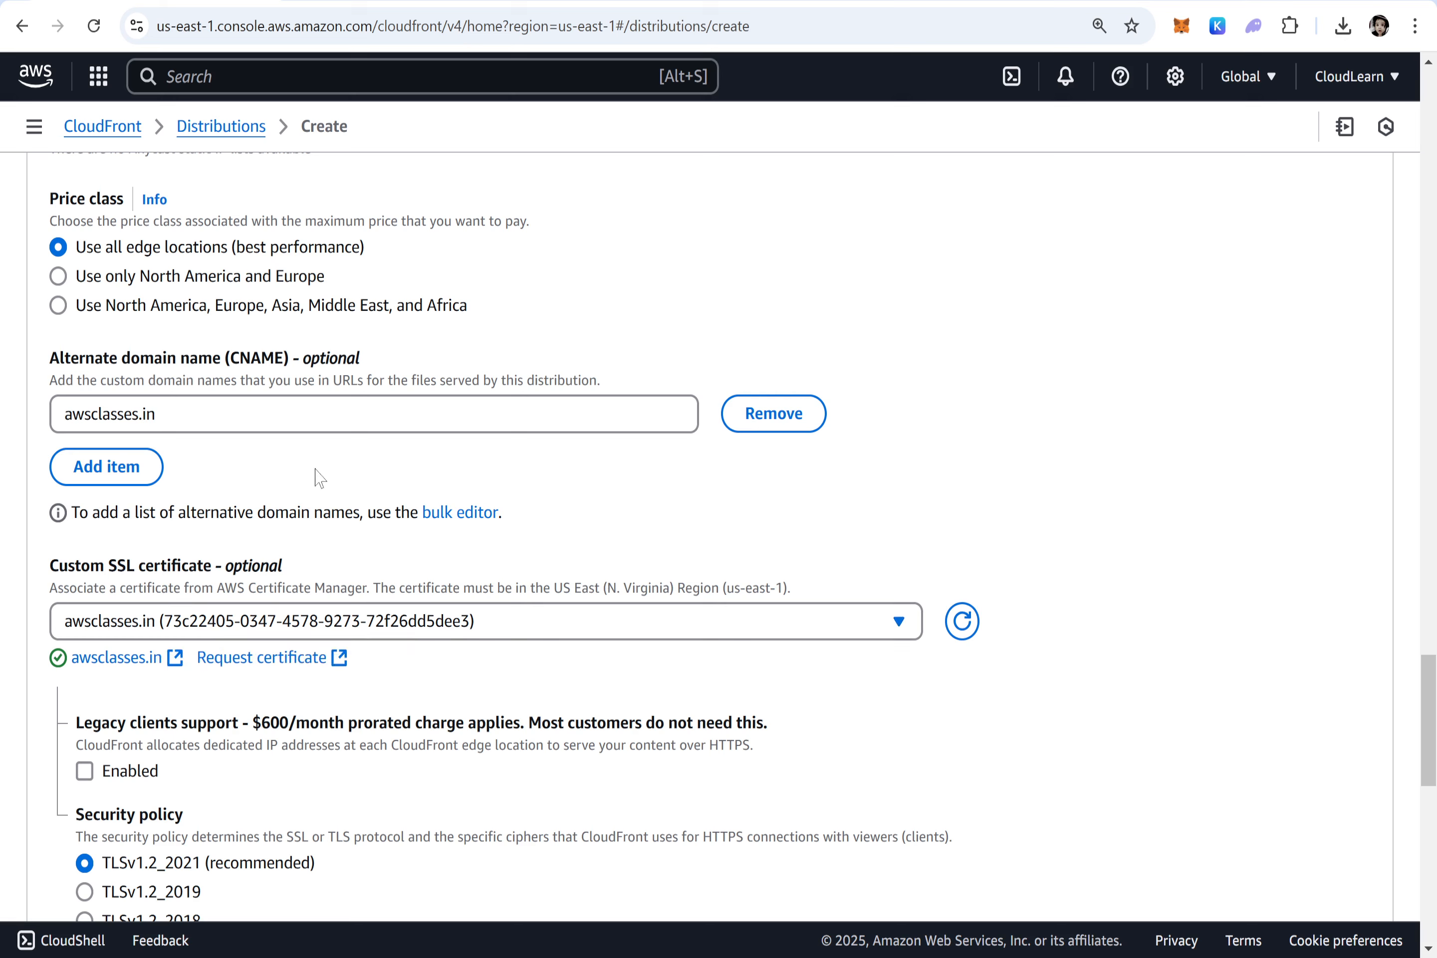
pyautogui.moveTo(198, 416); pyautogui.dragTo(10, 423)
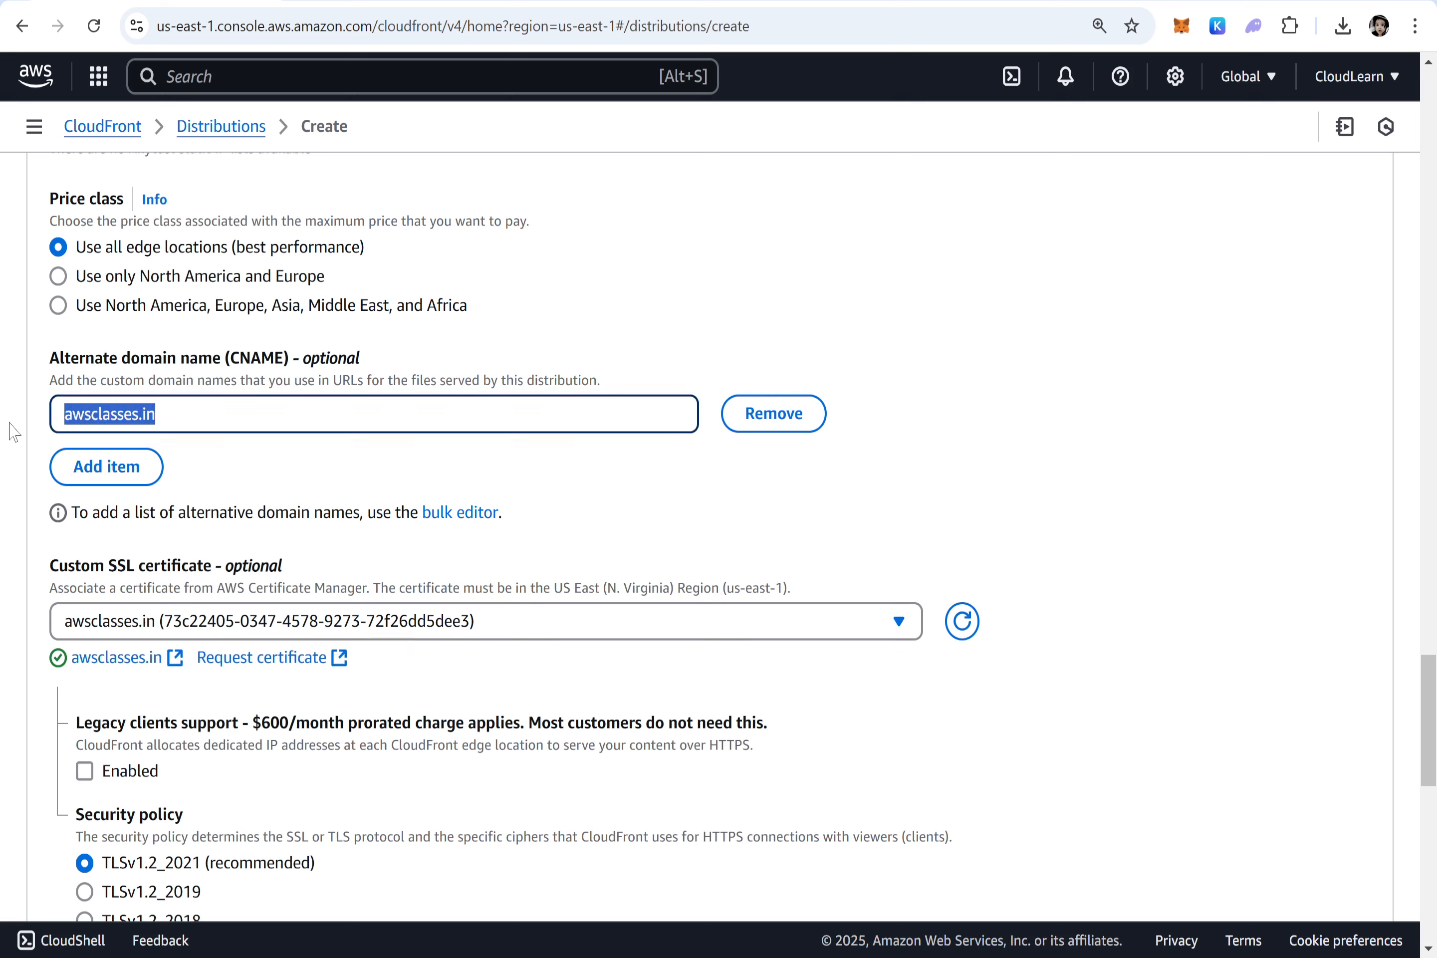
# Create the CloudFront distribution with the configured settings
pyautogui.click(1054, 640)
pyautogui.scroll(-10, 1045, 649)
pyautogui.scroll(-2, 1043, 661)
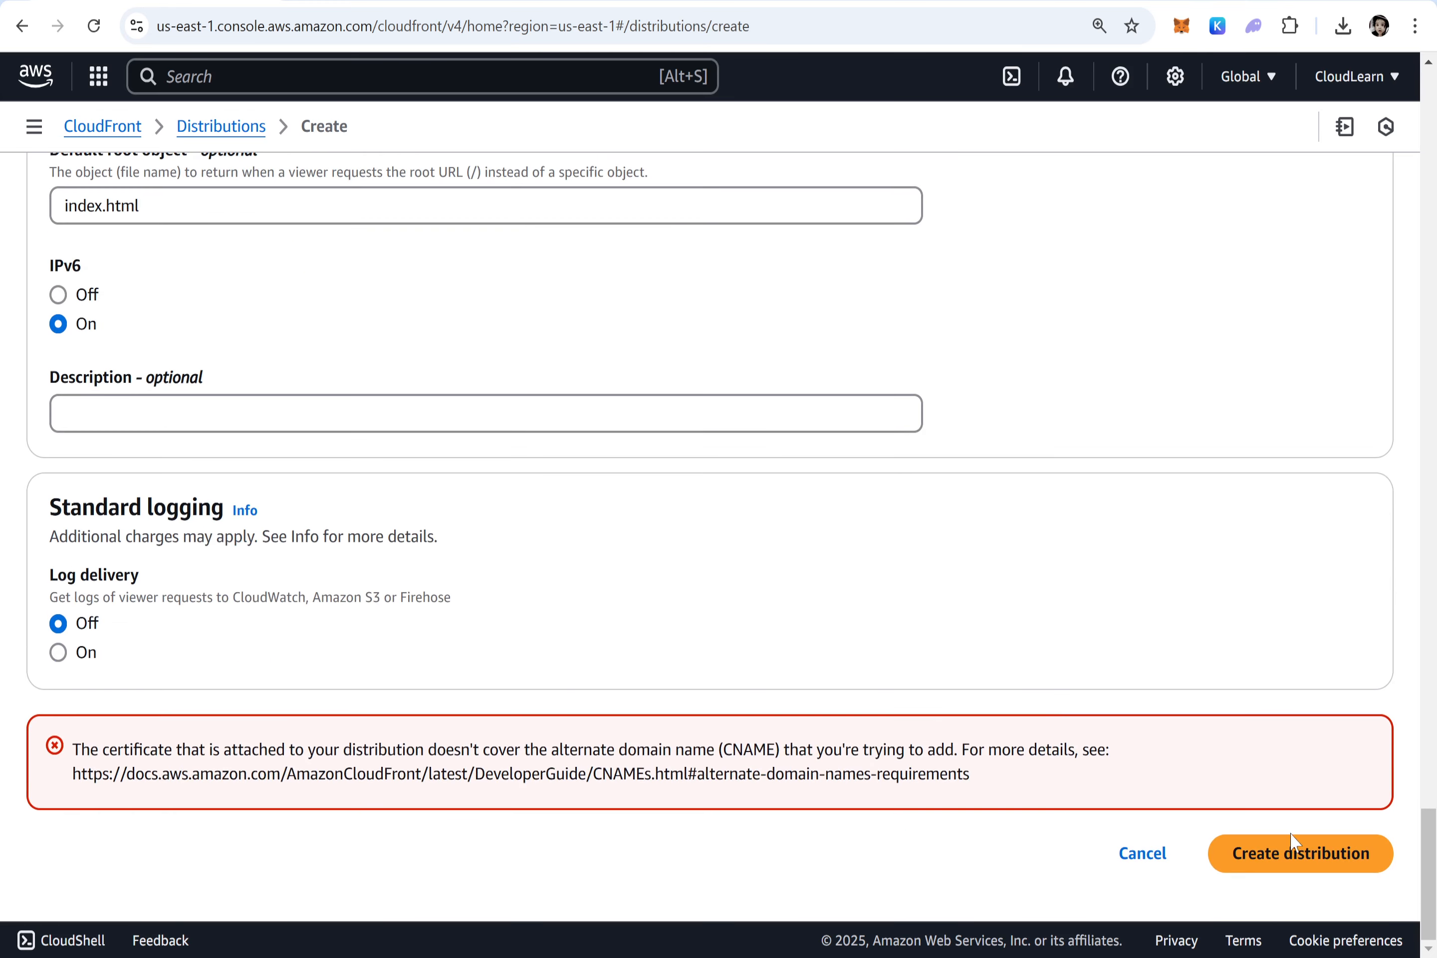
pyautogui.click(1311, 855)
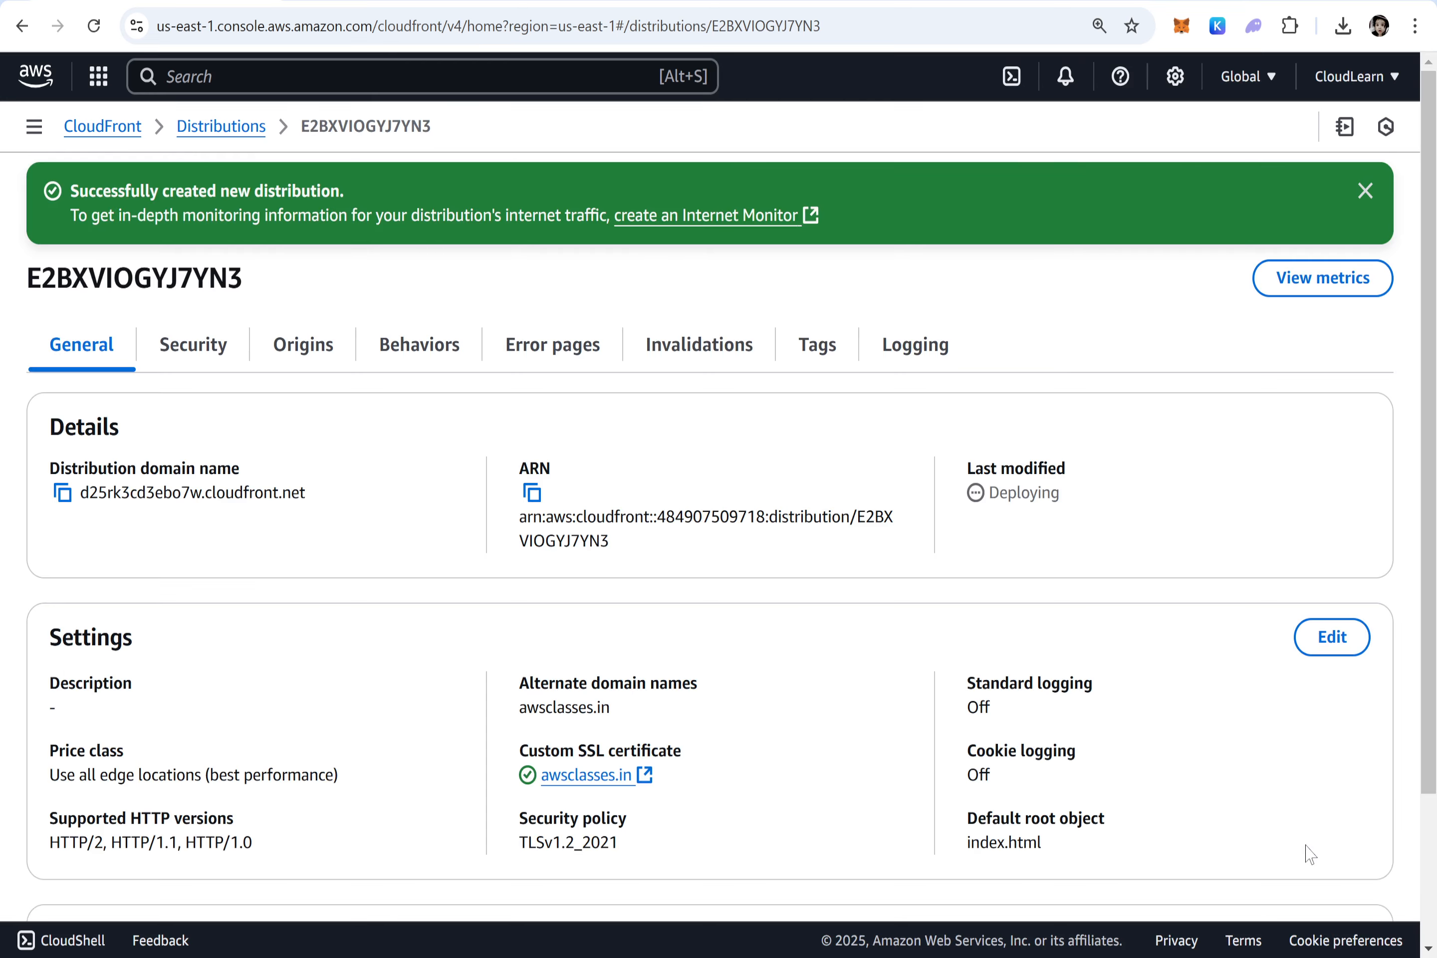
# Copy the distribution's domain name, switch to the Notepad notes and label the S3 endpoint line "S3 tatic website url:"
pyautogui.click(62, 492)
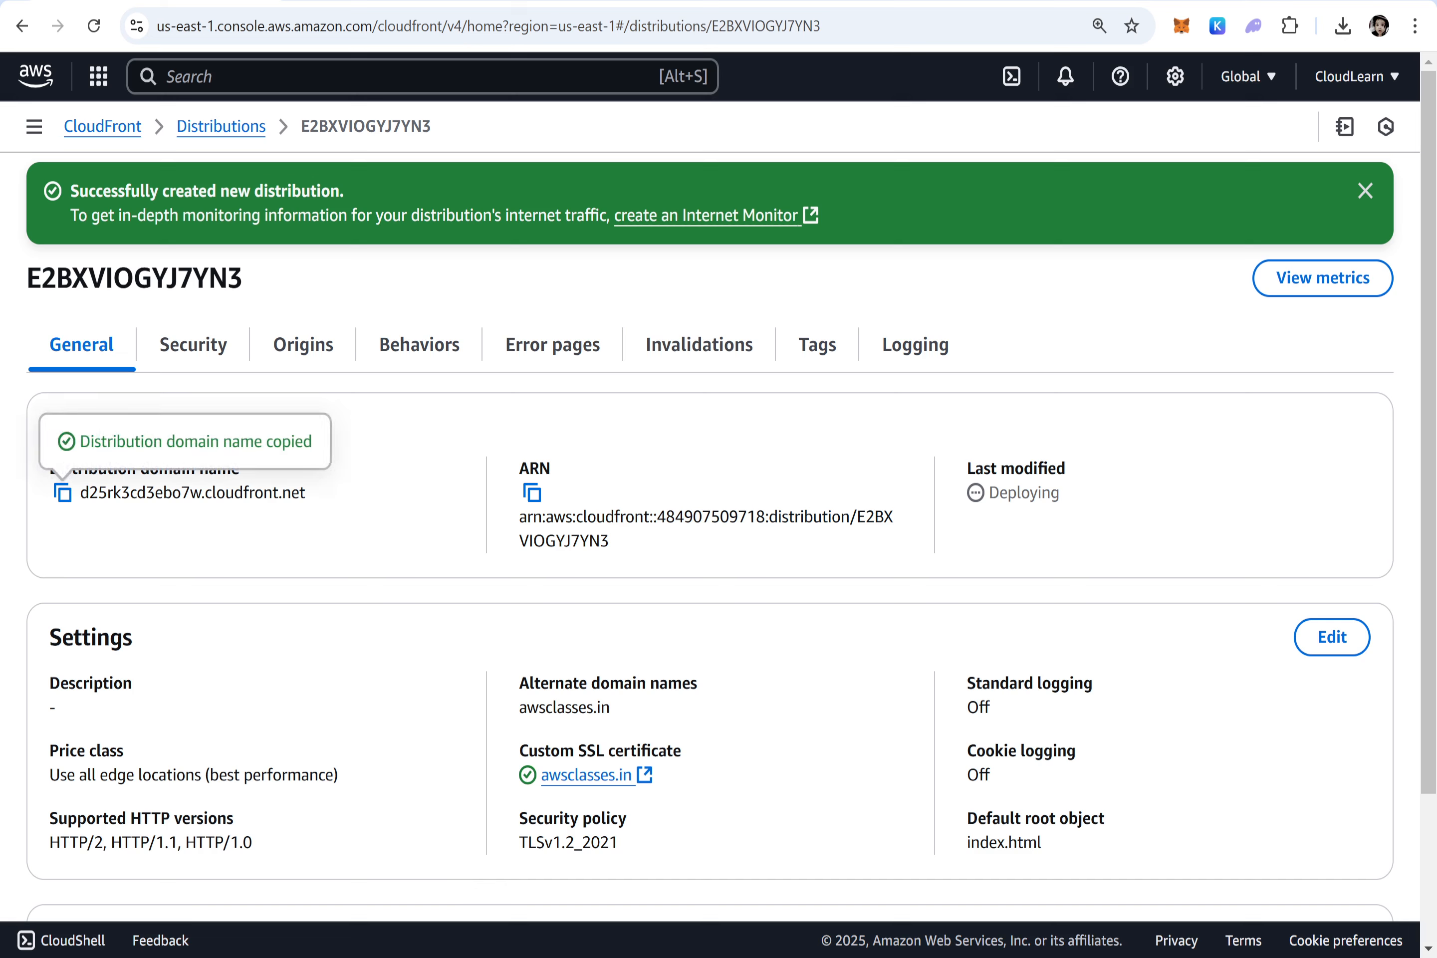
pyautogui.click(1027, 957)
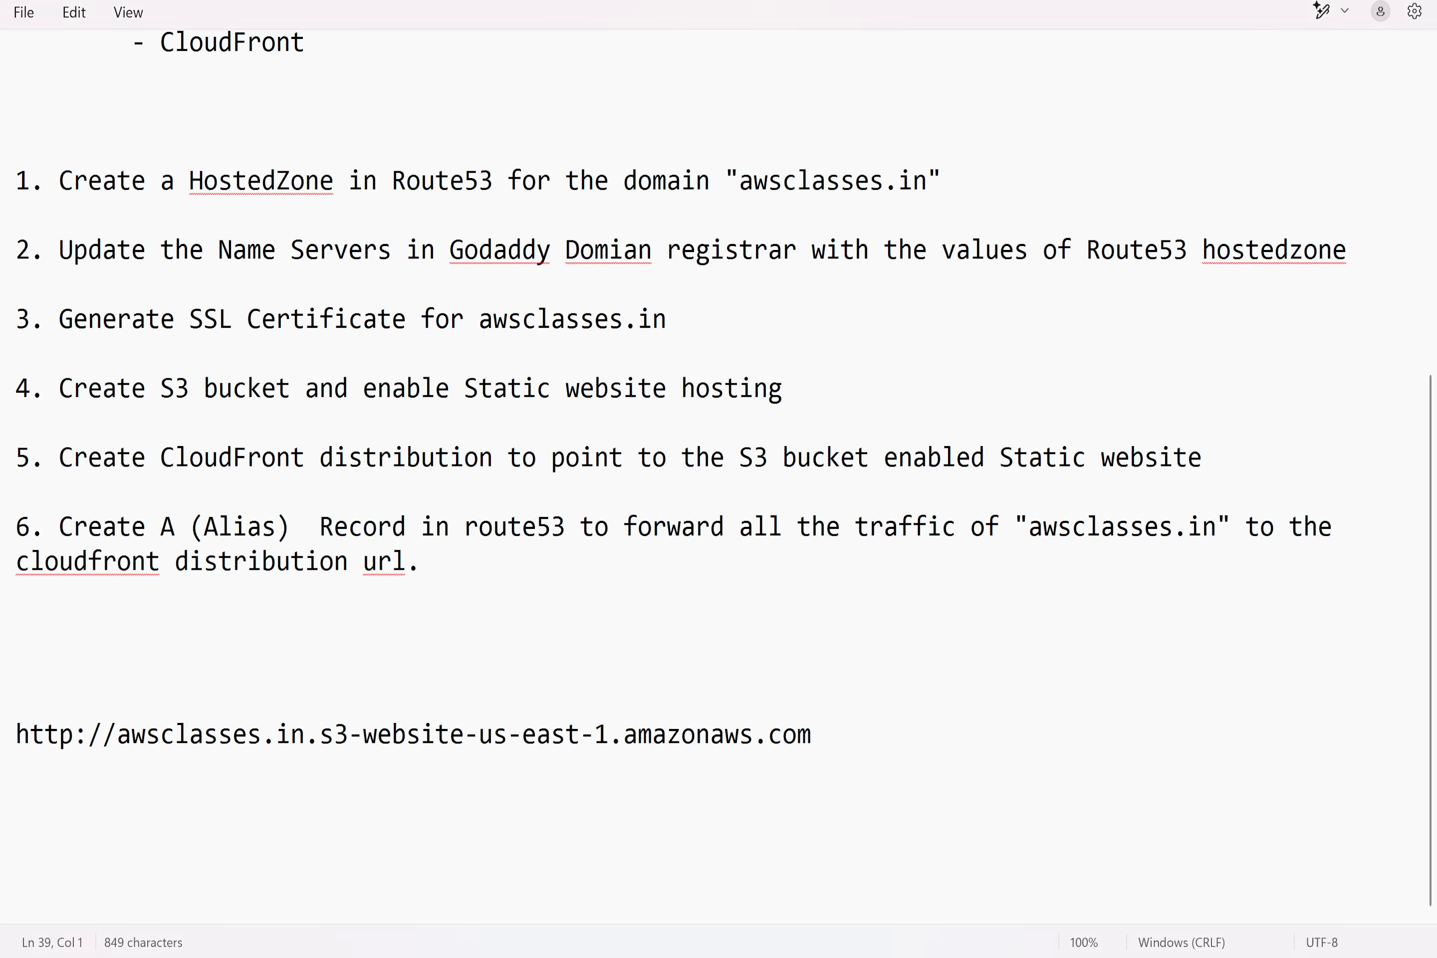
pyautogui.write('S3 tatic we')
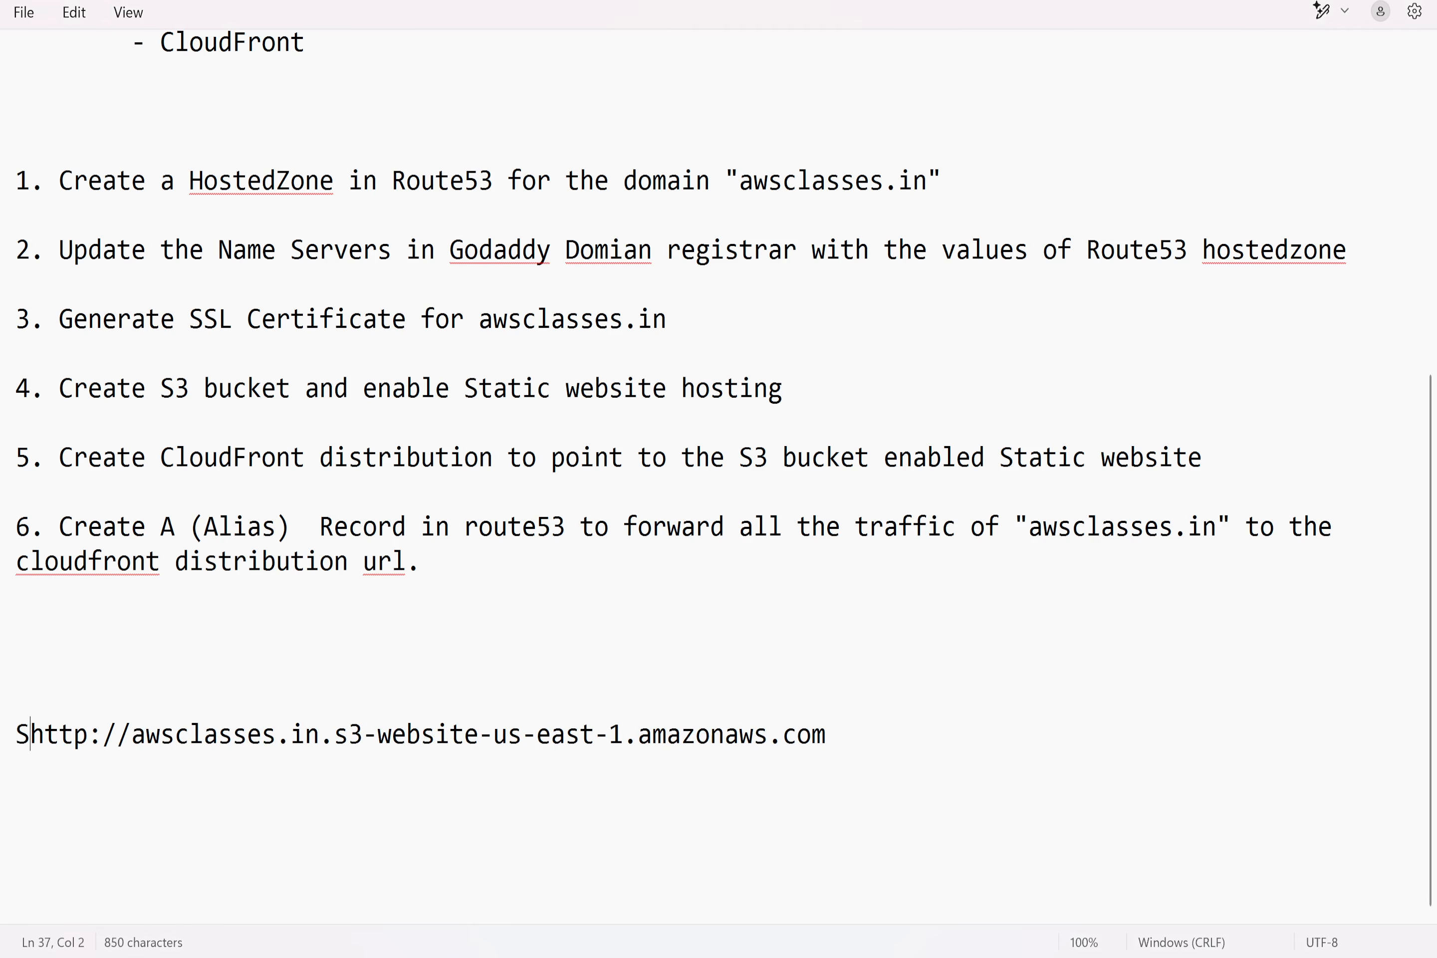
pyautogui.write('bsite url')
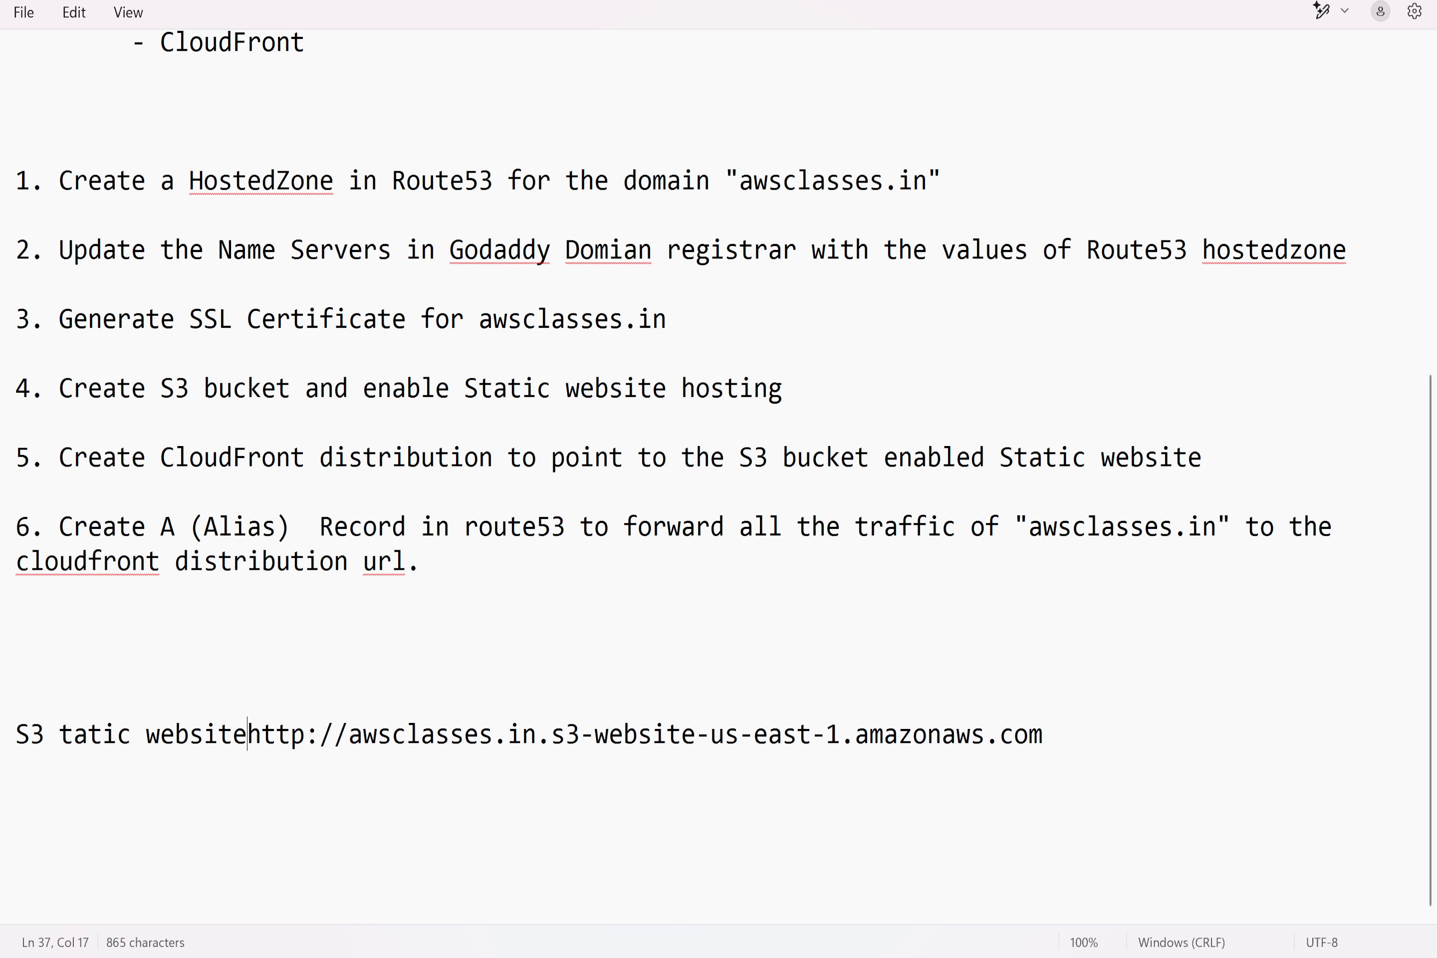
pyautogui.write(':')
pyautogui.press('Tab')
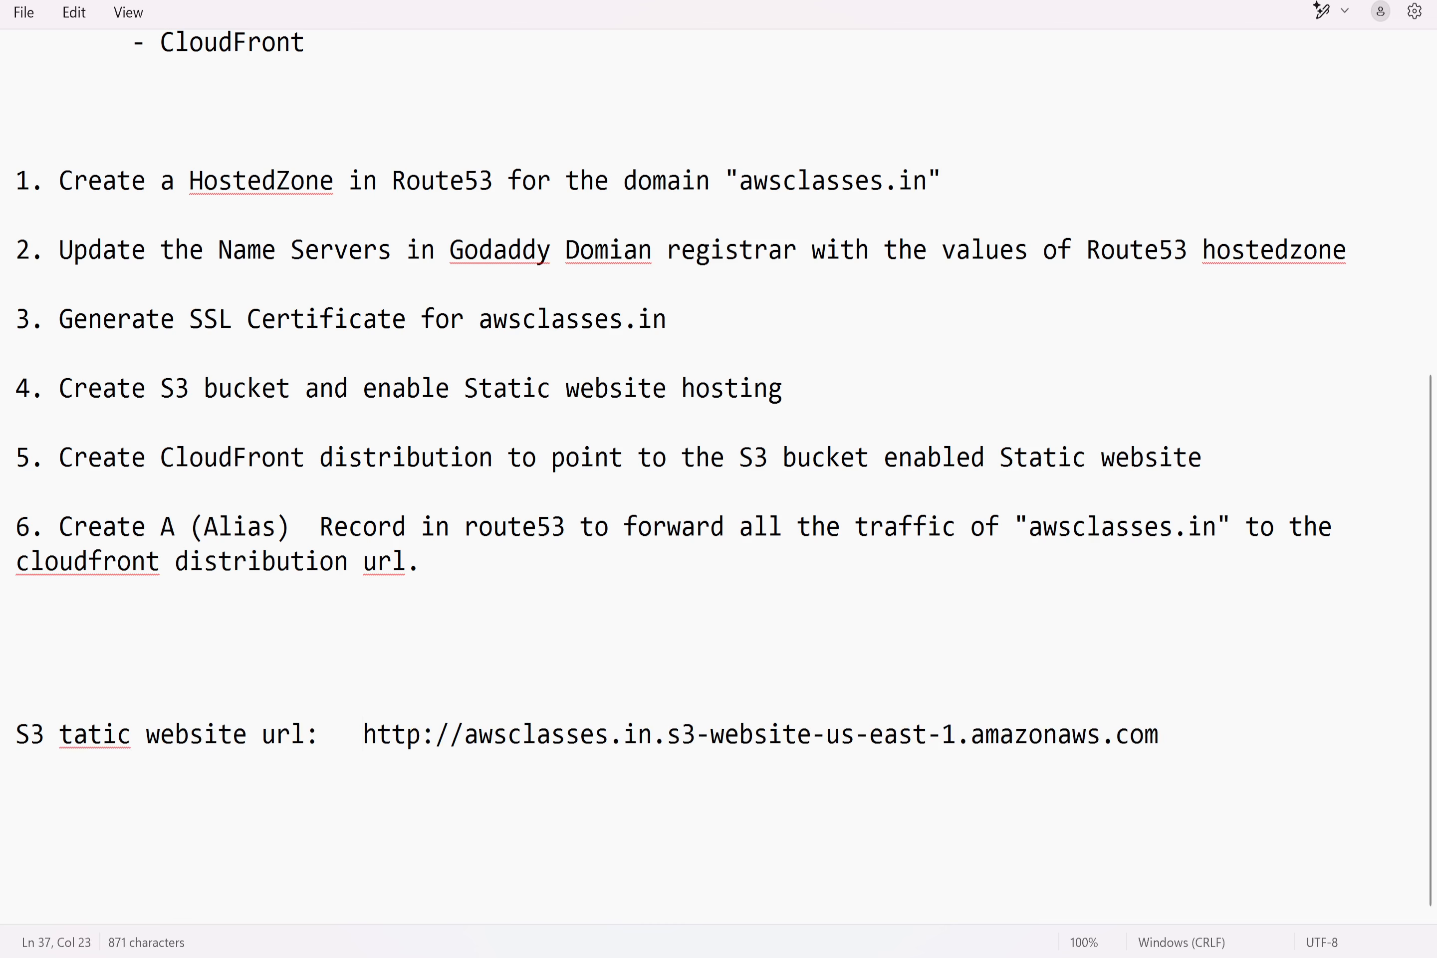
pyautogui.press('Down')
pyautogui.press('Return')
pyautogui.write('Clo')
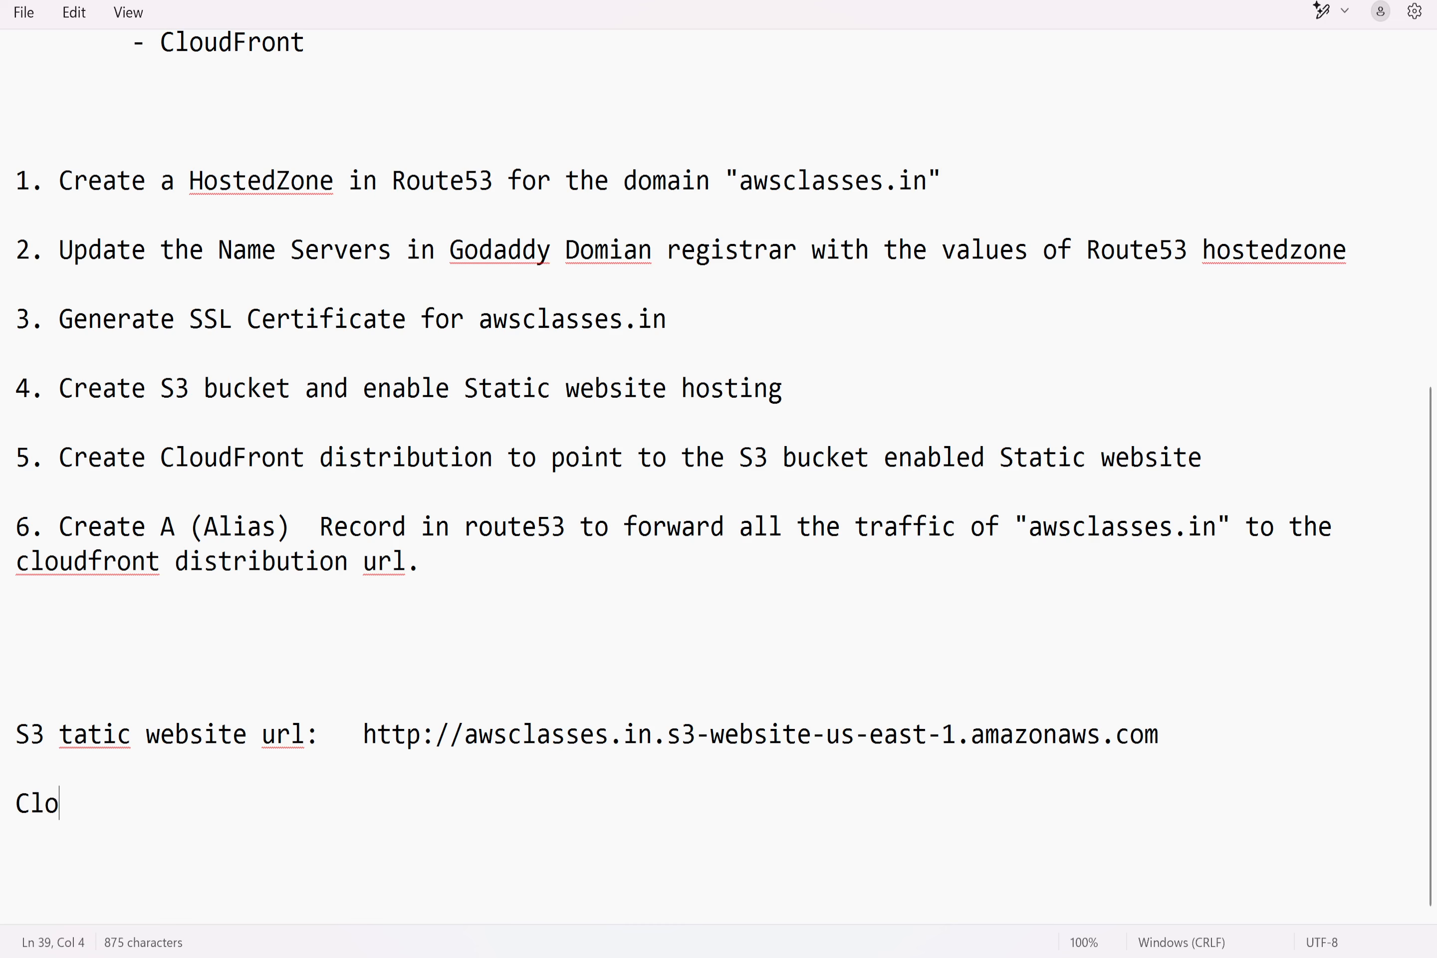
pyautogui.write('udFront url')
pyautogui.press('Tab')
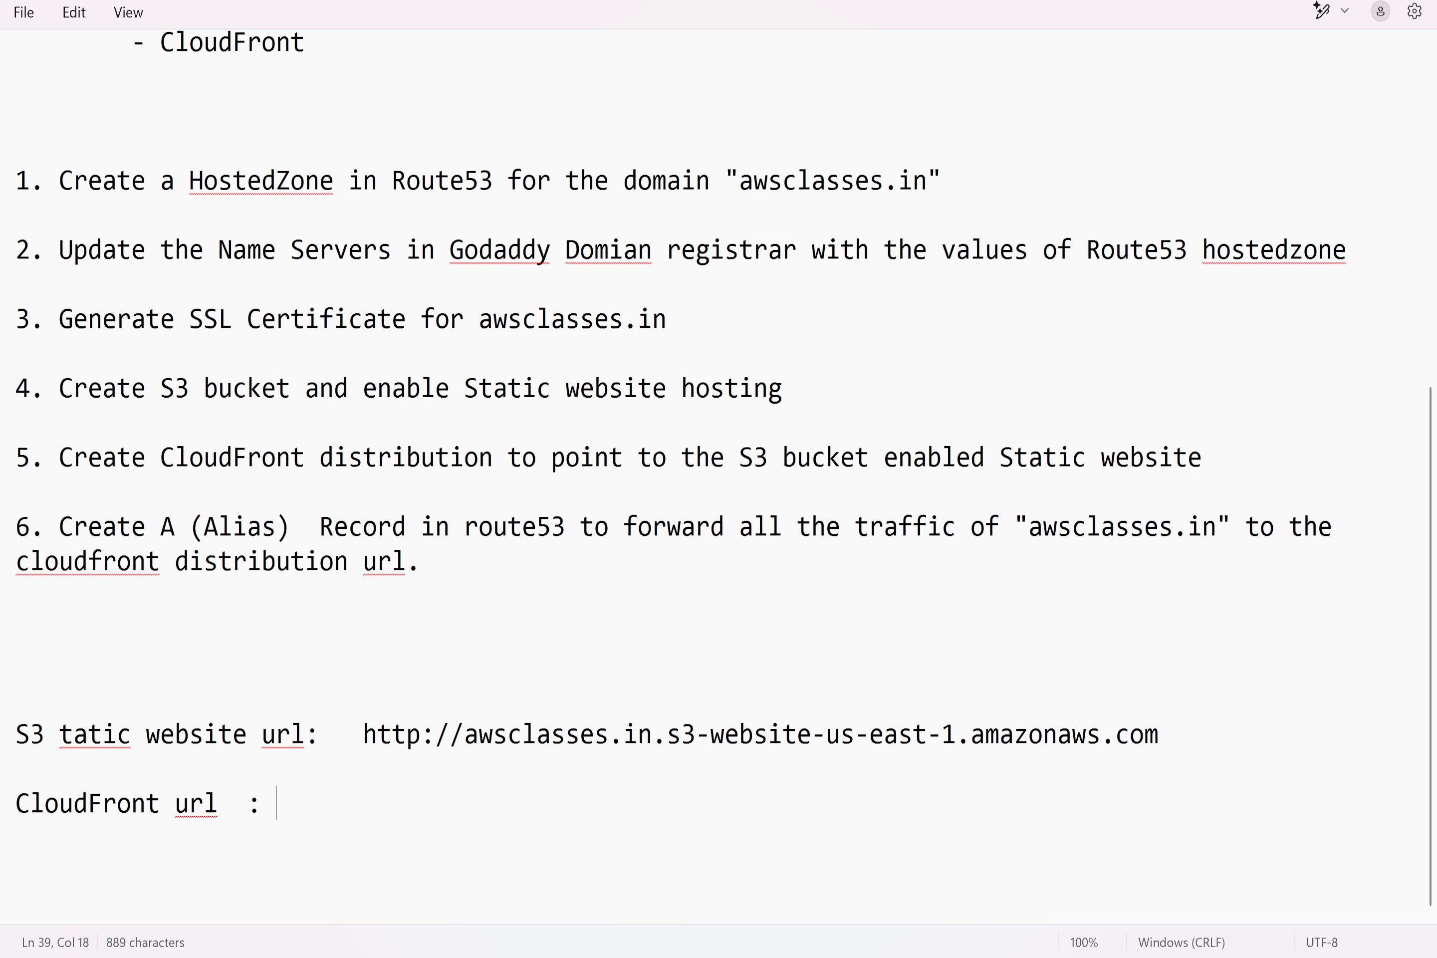
pyautogui.hotkey('ctrl', 'v')
pyautogui.moveTo(813, 805); pyautogui.dragTo(276, 810)
pyautogui.click(334, 816)
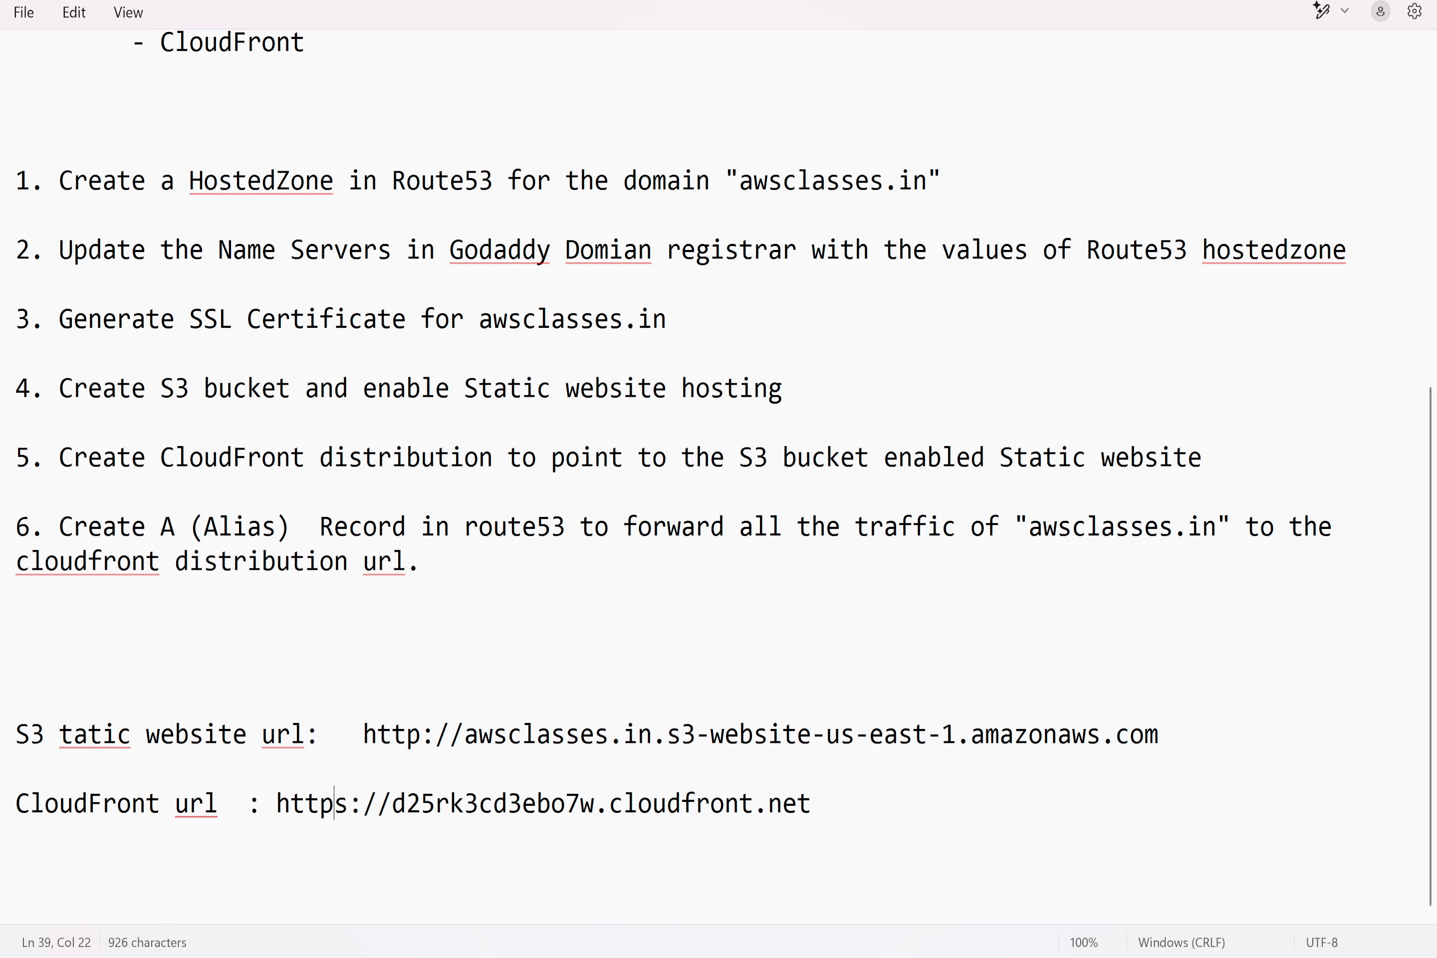
pyautogui.moveTo(812, 805); pyautogui.dragTo(276, 807)
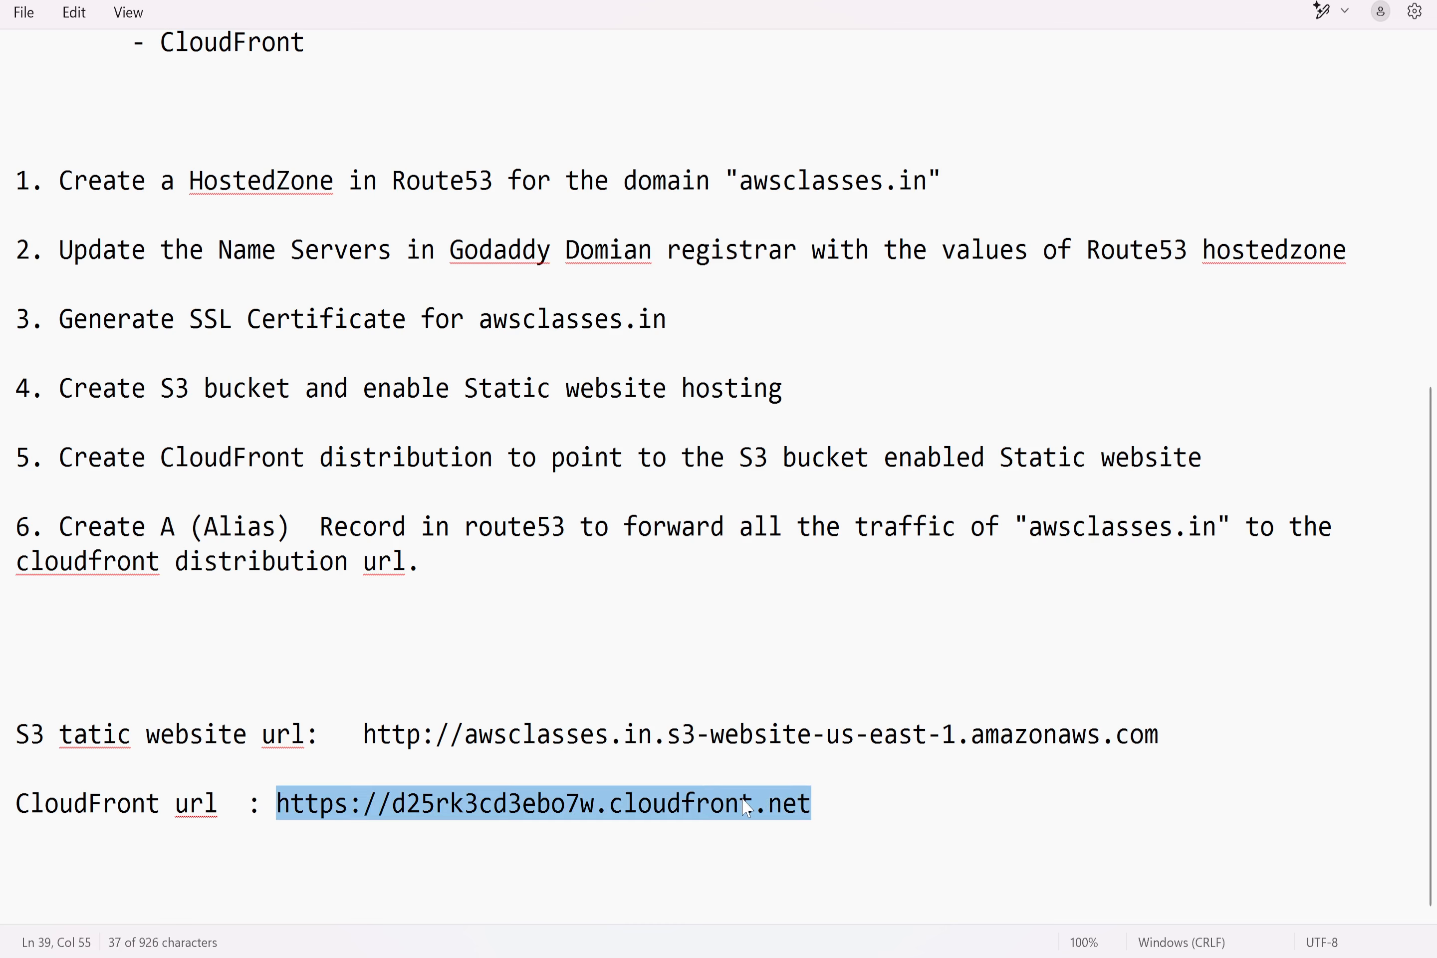
pyautogui.click(735, 872)
pyautogui.moveTo(594, 805); pyautogui.dragTo(395, 820)
pyautogui.press('End')
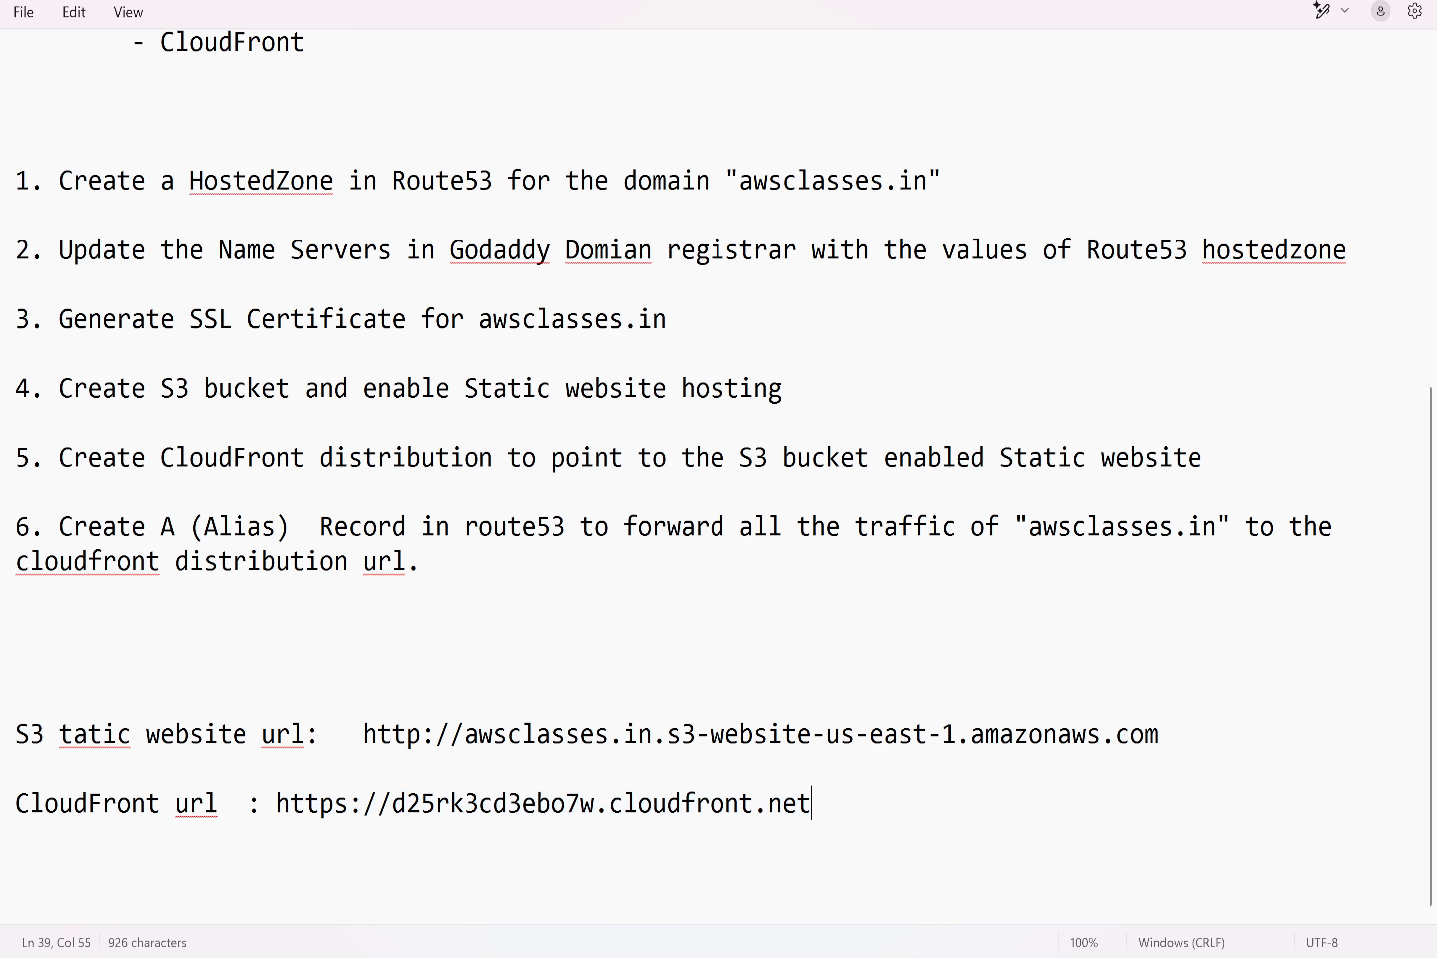
pyautogui.press('Return')
pyautogui.press('Return')
pyautogui.click(421, 562)
pyautogui.click(18, 873)
pyautogui.write('awsclas')
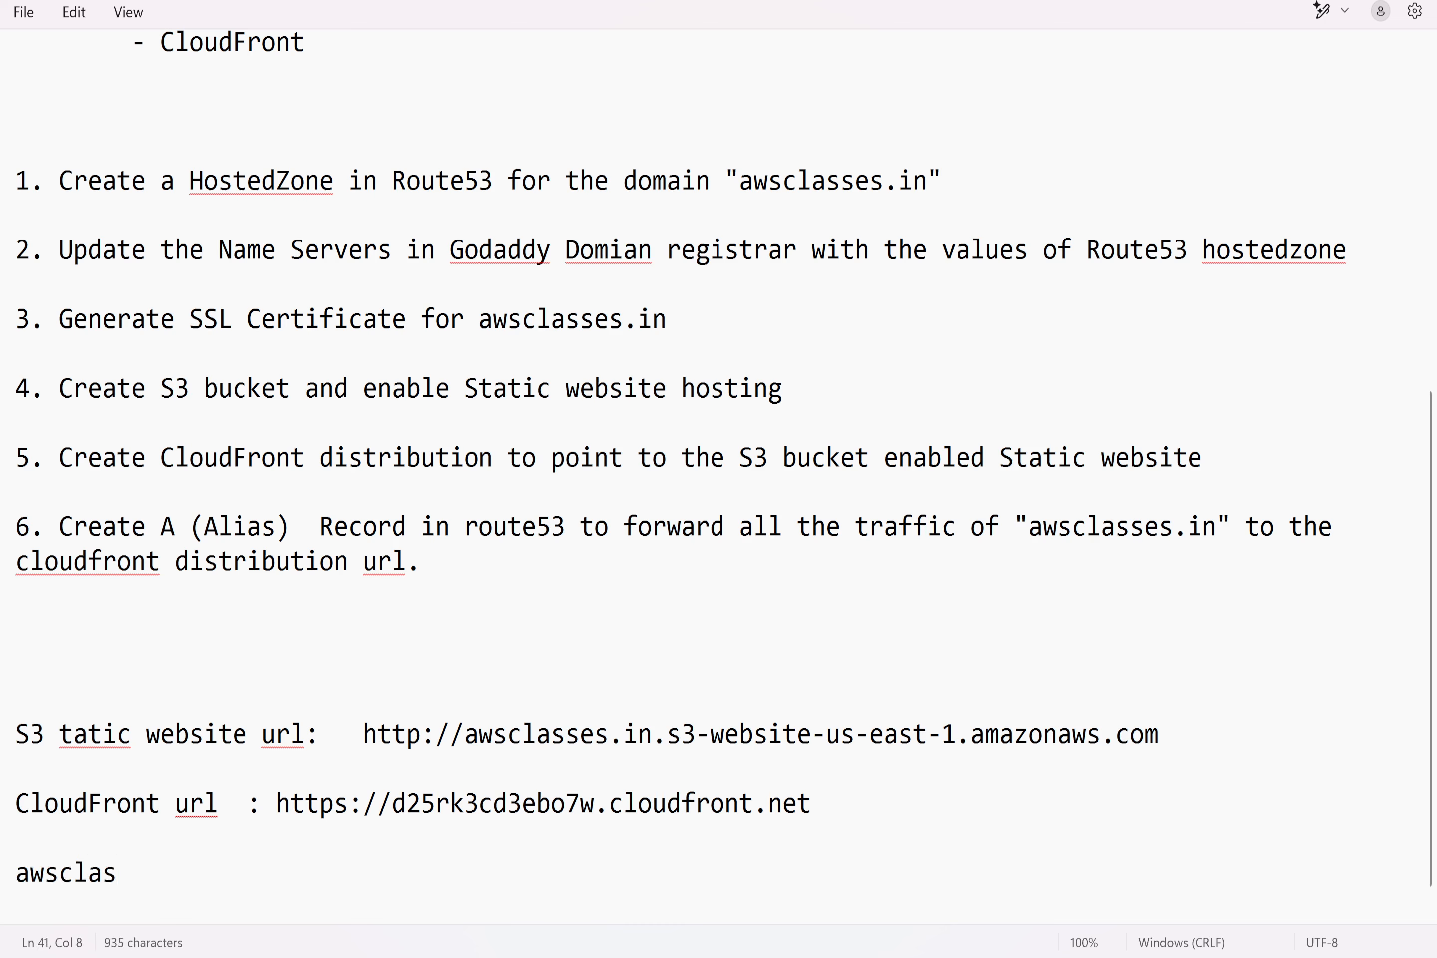
pyautogui.write('ses.in')
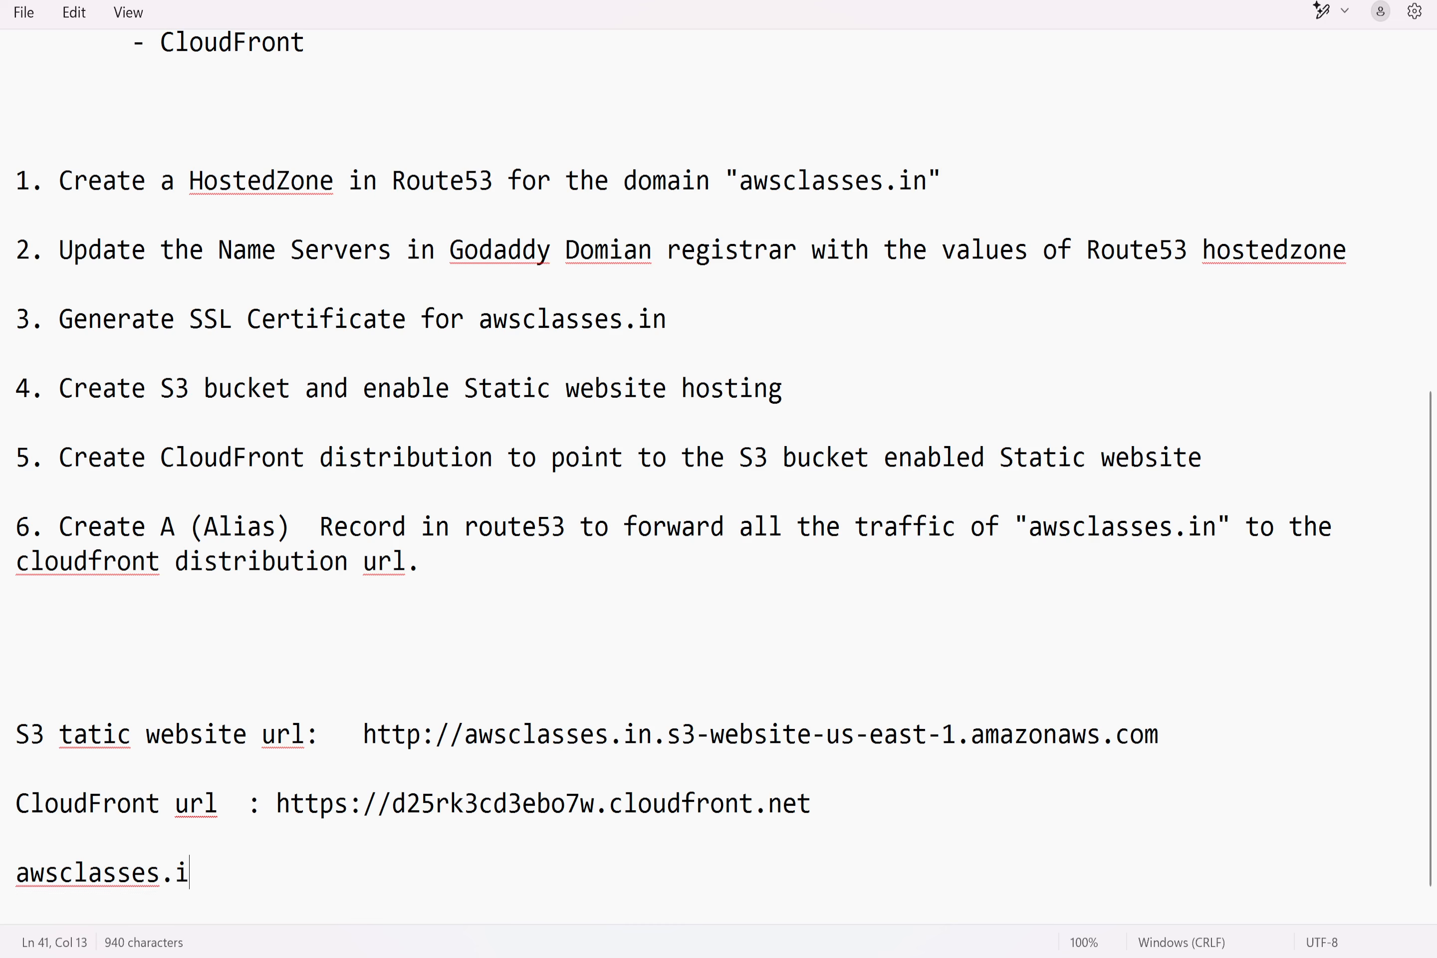
pyautogui.press('Tab')
pyautogui.write('-->')
pyautogui.hotkey('ctrl', 'v')
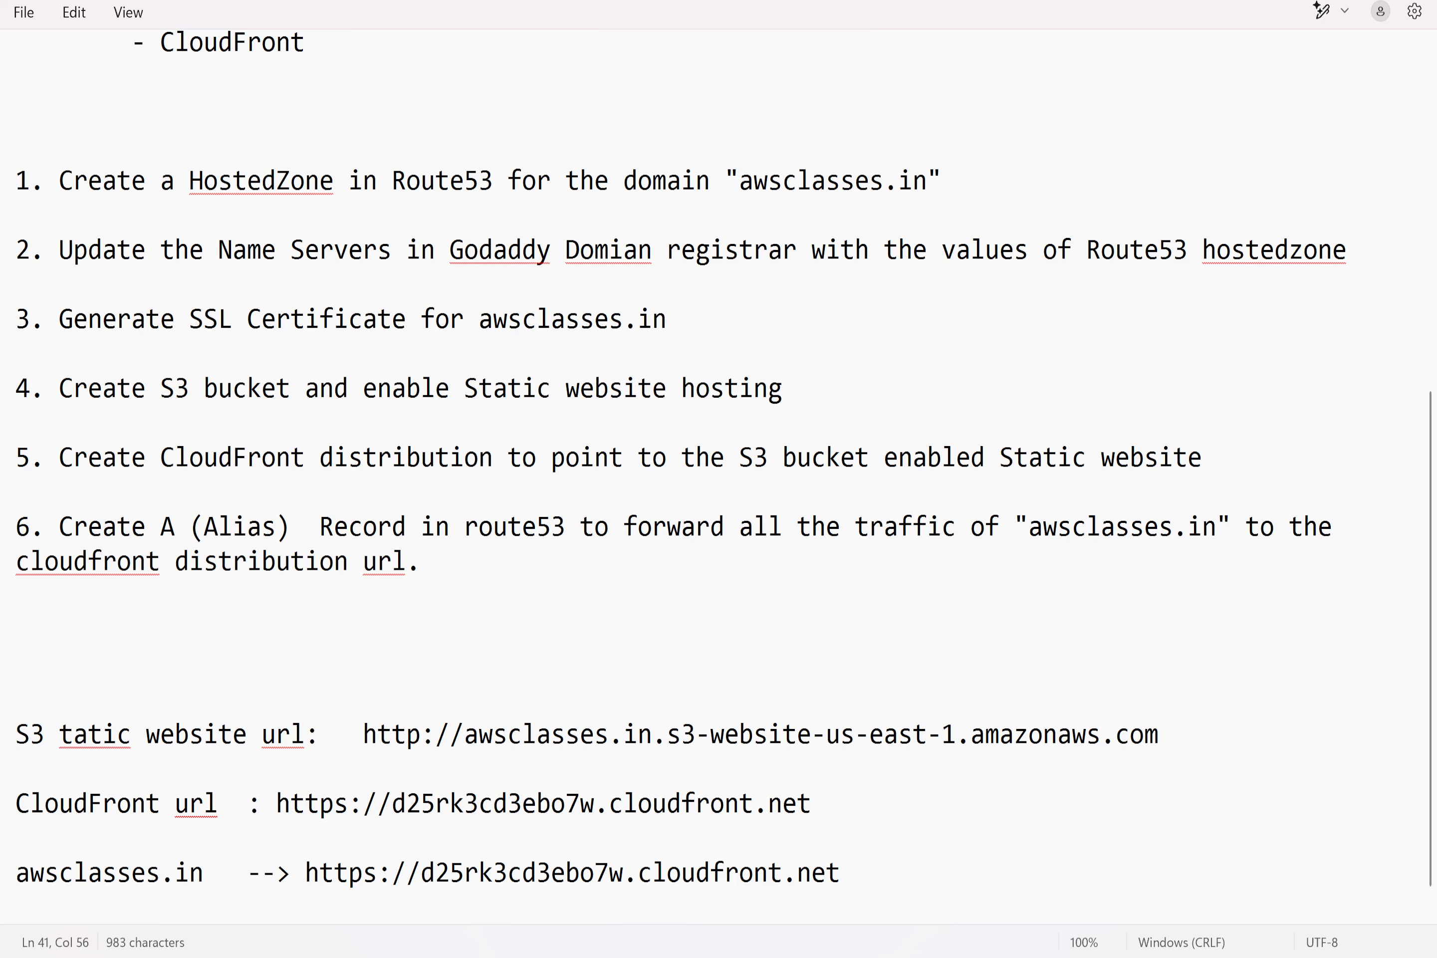
# Switch back to the browser, try the CloudFront URL in a new tab and check the distribution's deployment status
pyautogui.hotkey('alt', 'Tab')
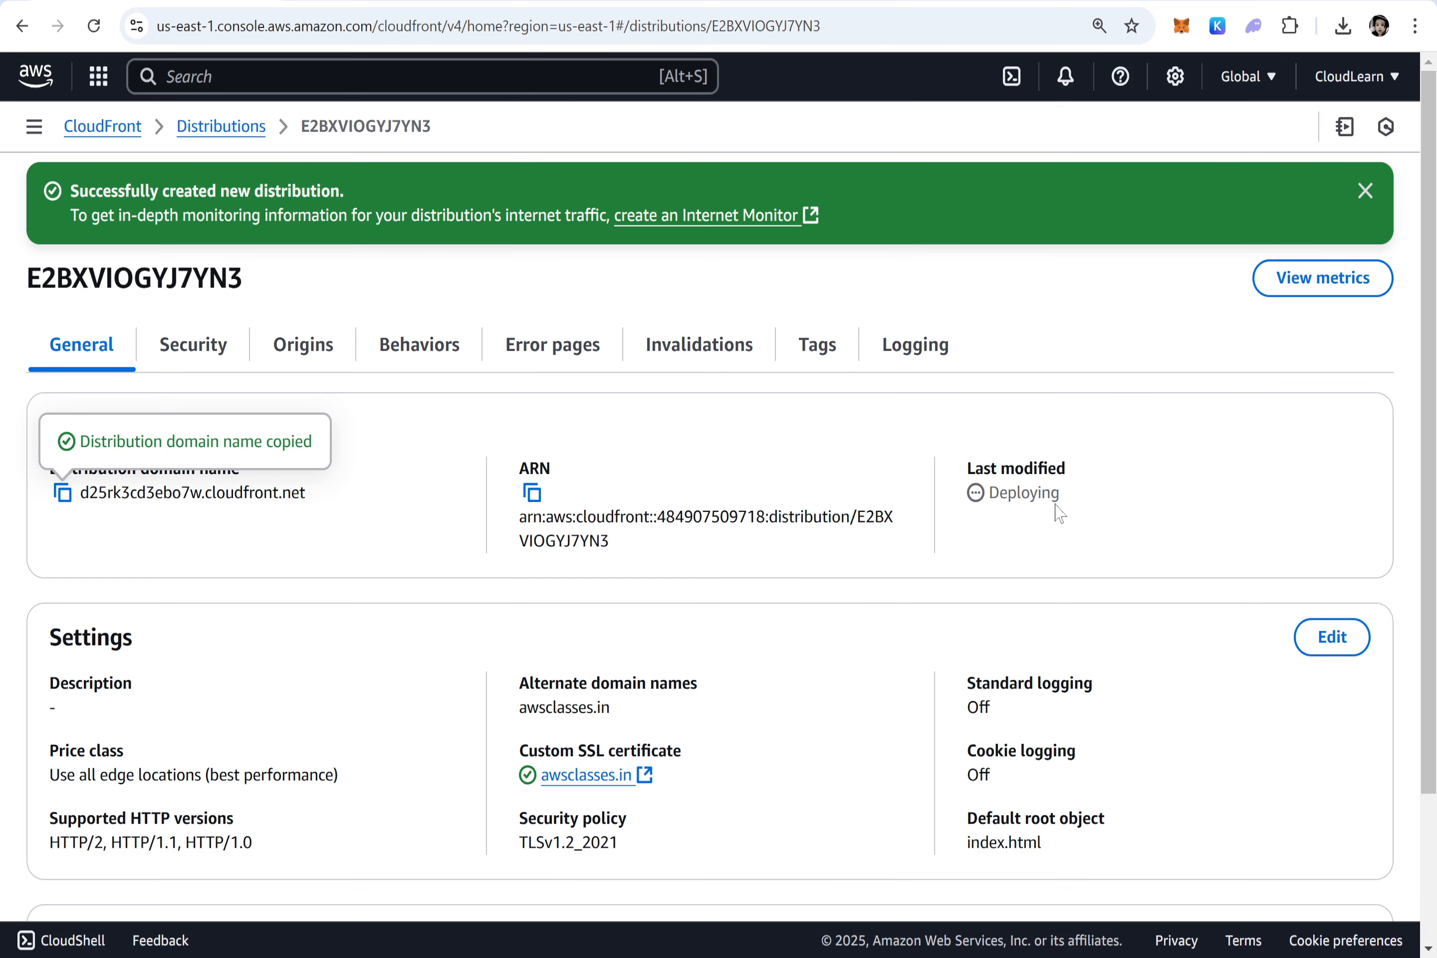
pyautogui.moveTo(1076, 504); pyautogui.dragTo(965, 498)
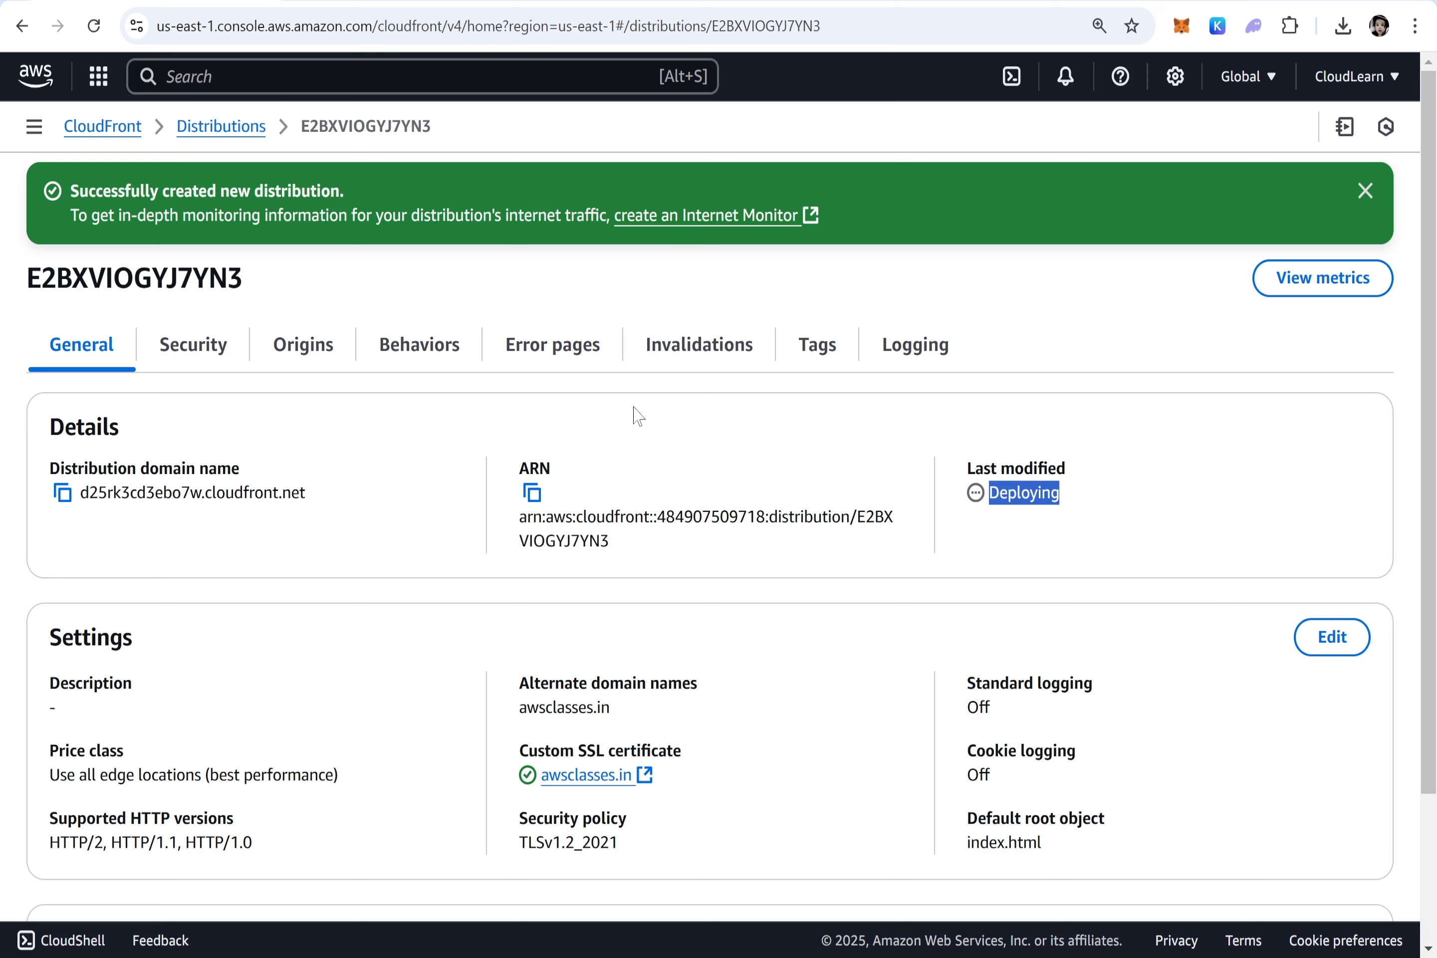
pyautogui.hotkey('ctrl', 't')
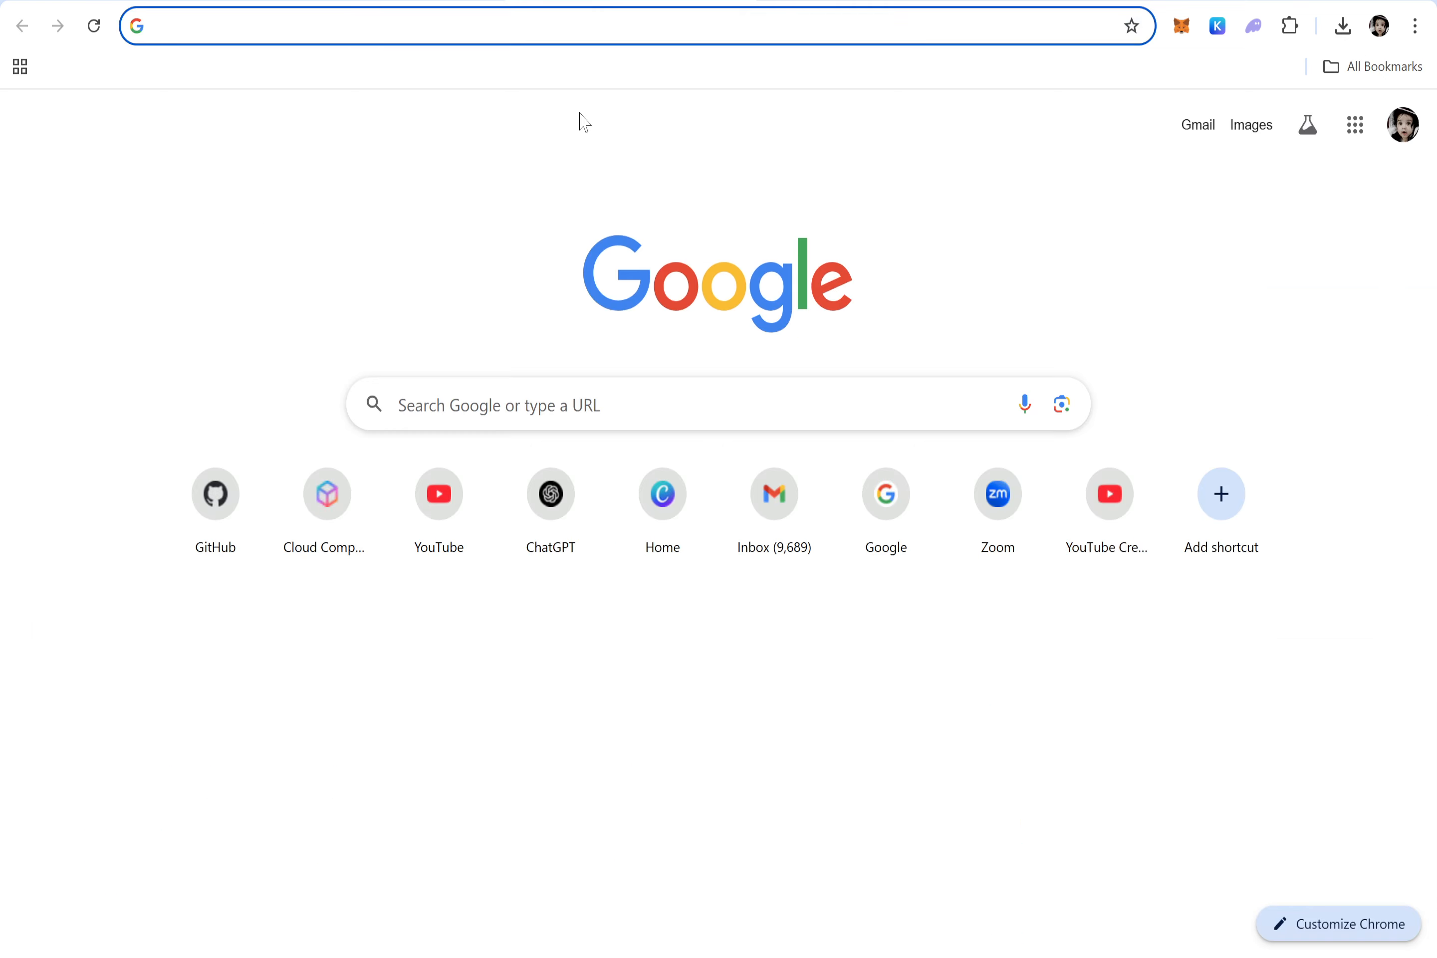
pyautogui.hotkey('ctrl', 'v')
pyautogui.press('Return')
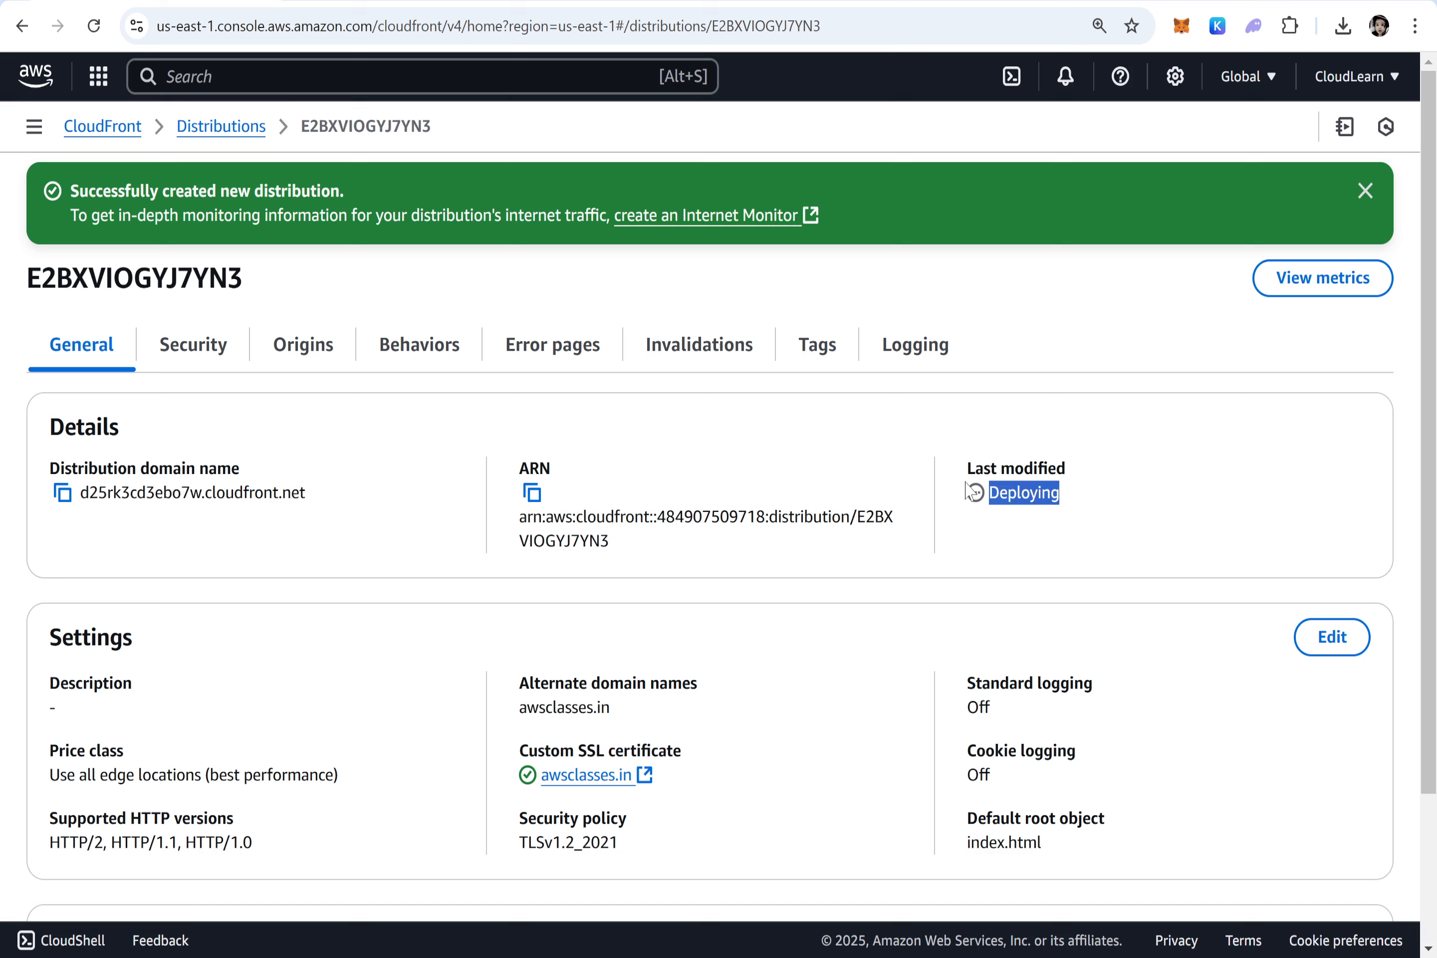
pyautogui.click(1020, 517)
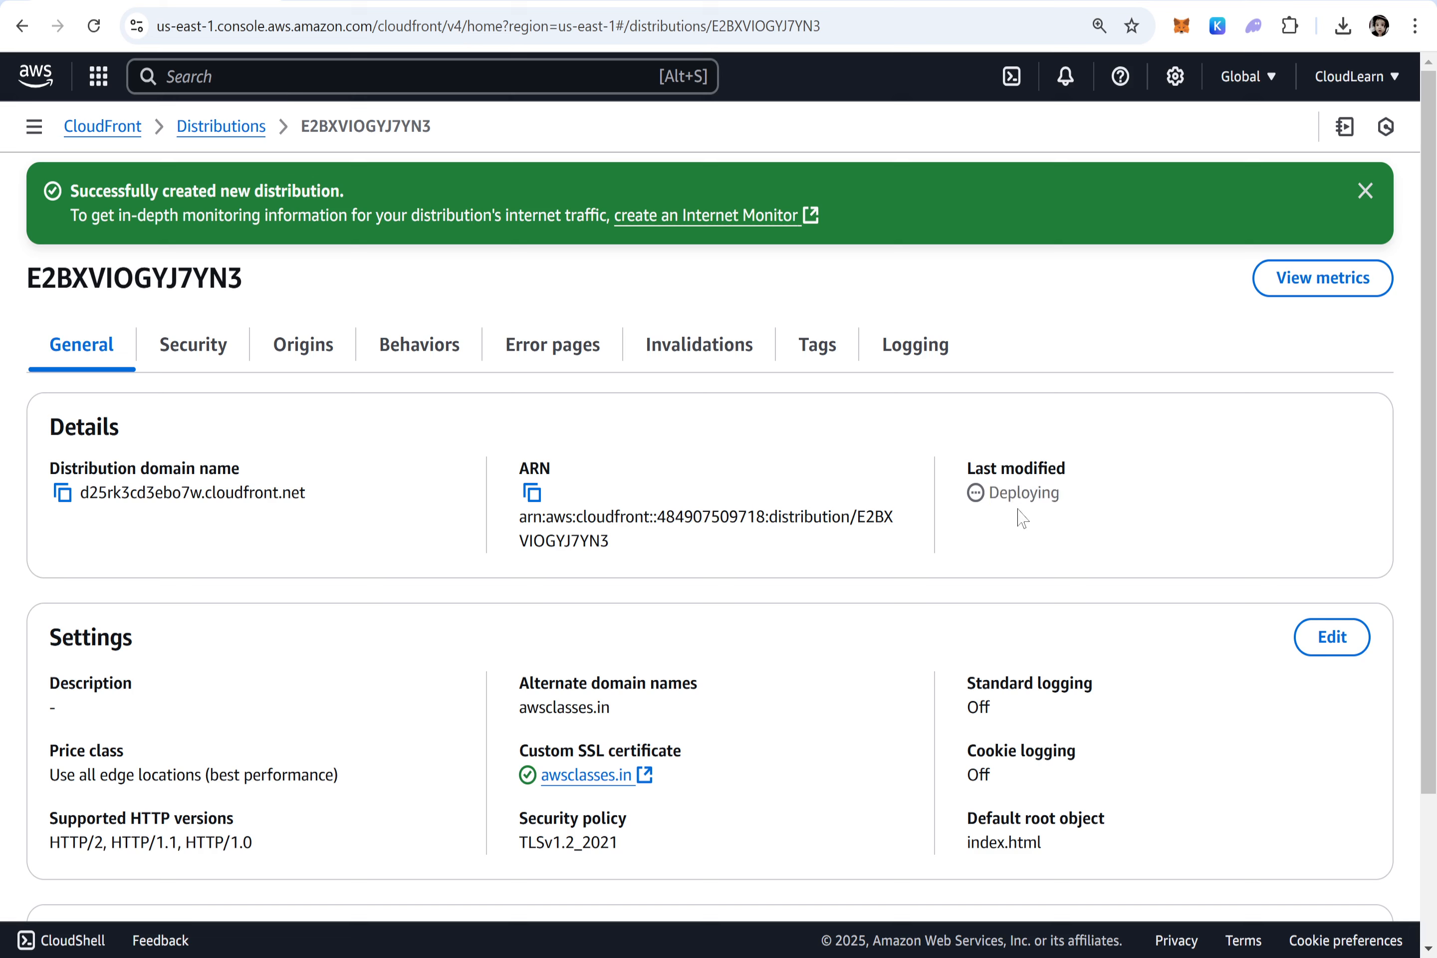
pyautogui.moveTo(1072, 502); pyautogui.dragTo(973, 504)
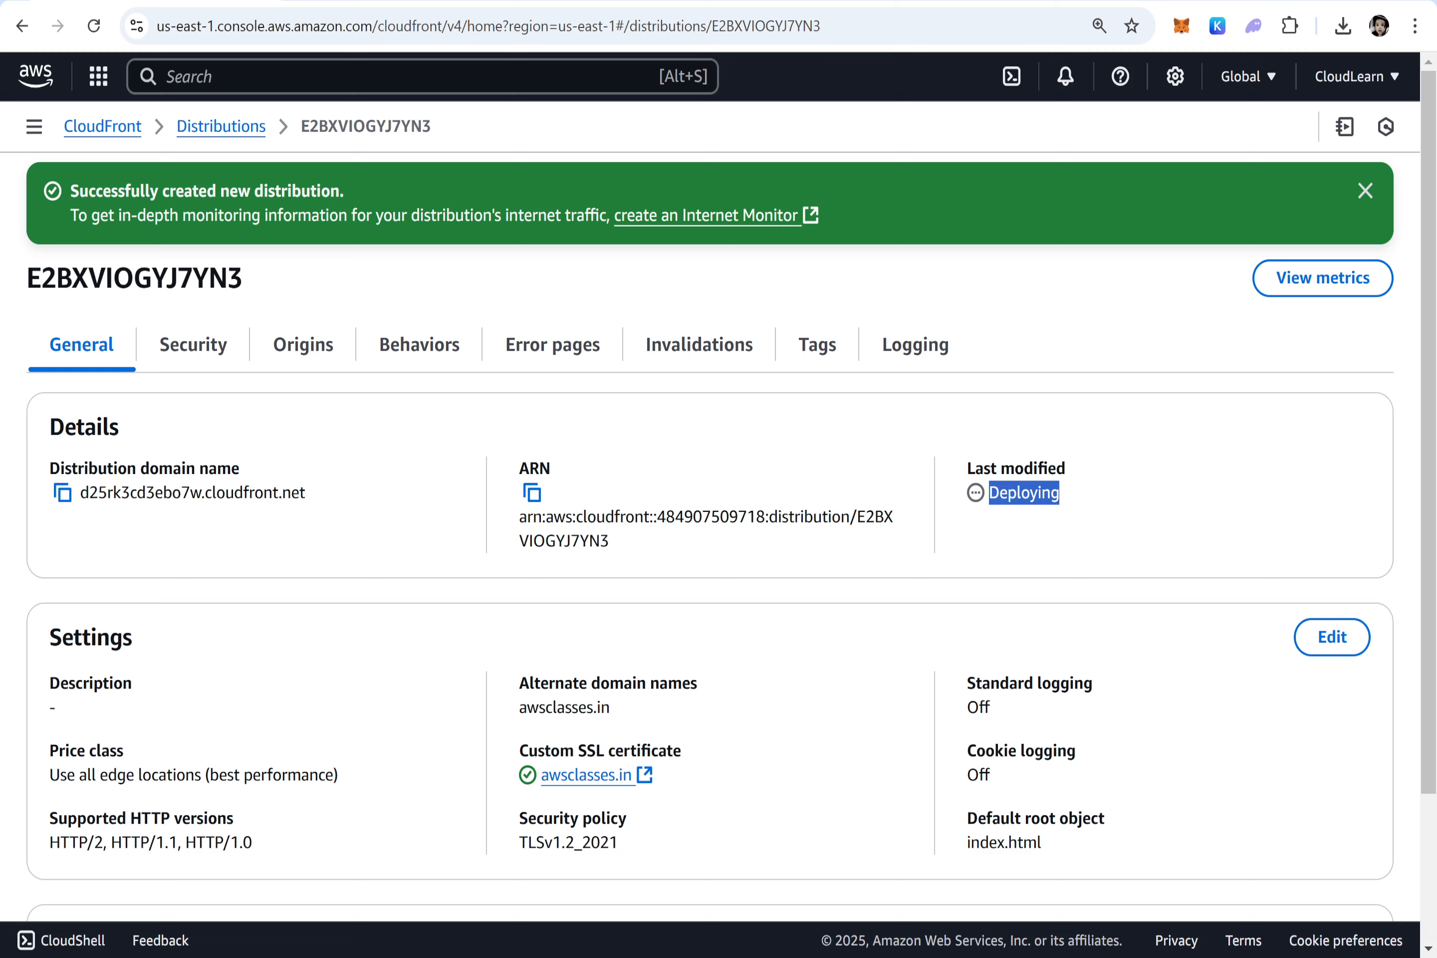
# Go to the distributions list and refresh it to check the awsclasses.in distribution's last modified status
pyautogui.click(222, 127)
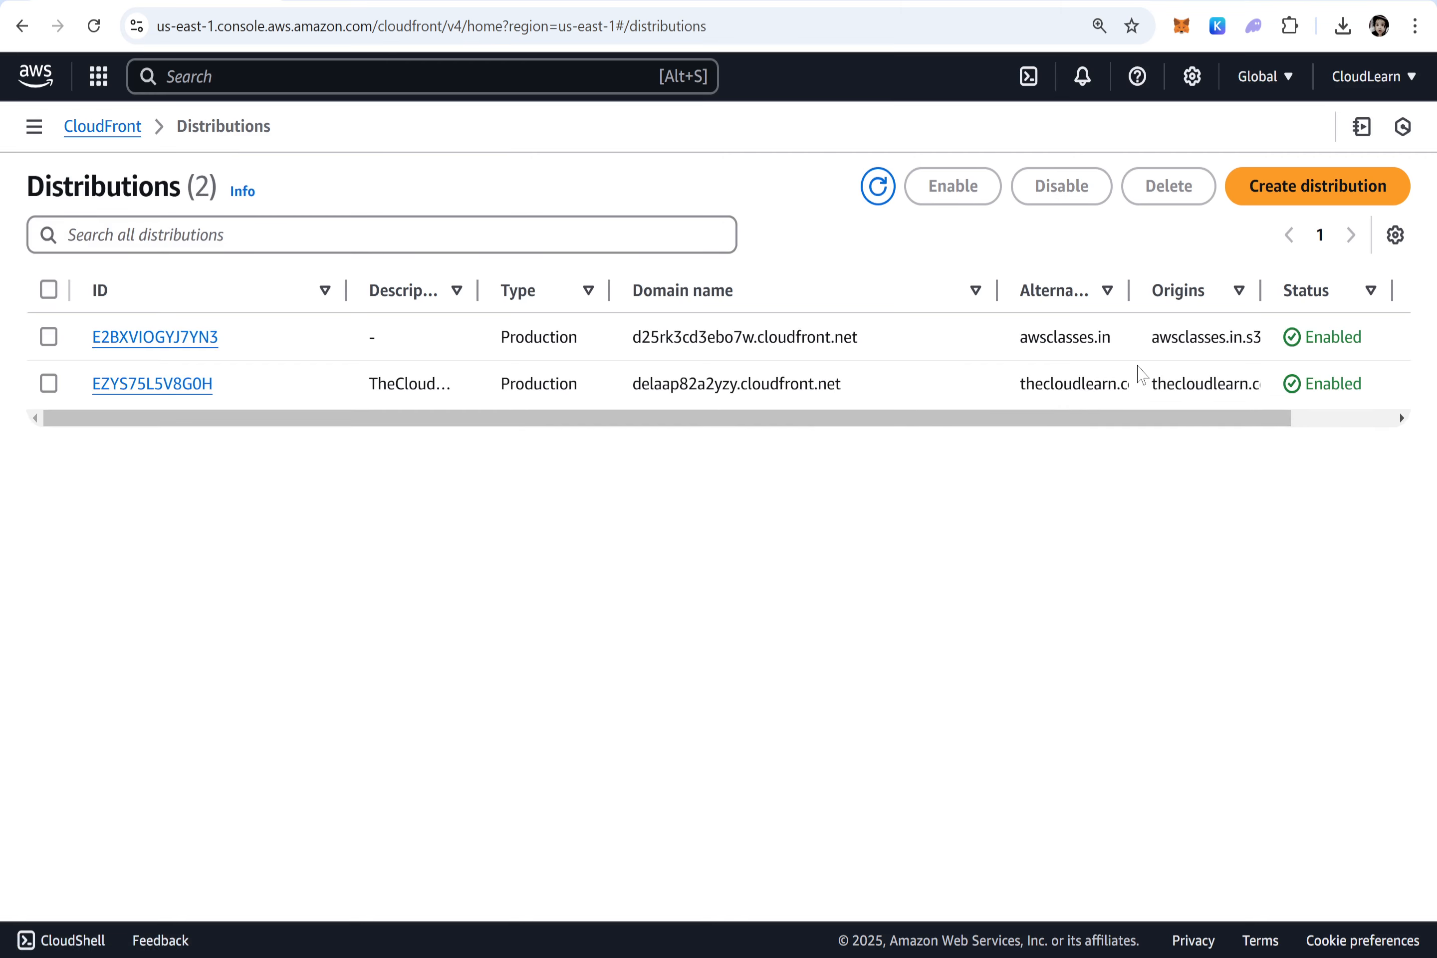
pyautogui.moveTo(1067, 418); pyautogui.dragTo(1305, 448)
pyautogui.moveTo(1313, 358); pyautogui.dragTo(1407, 360)
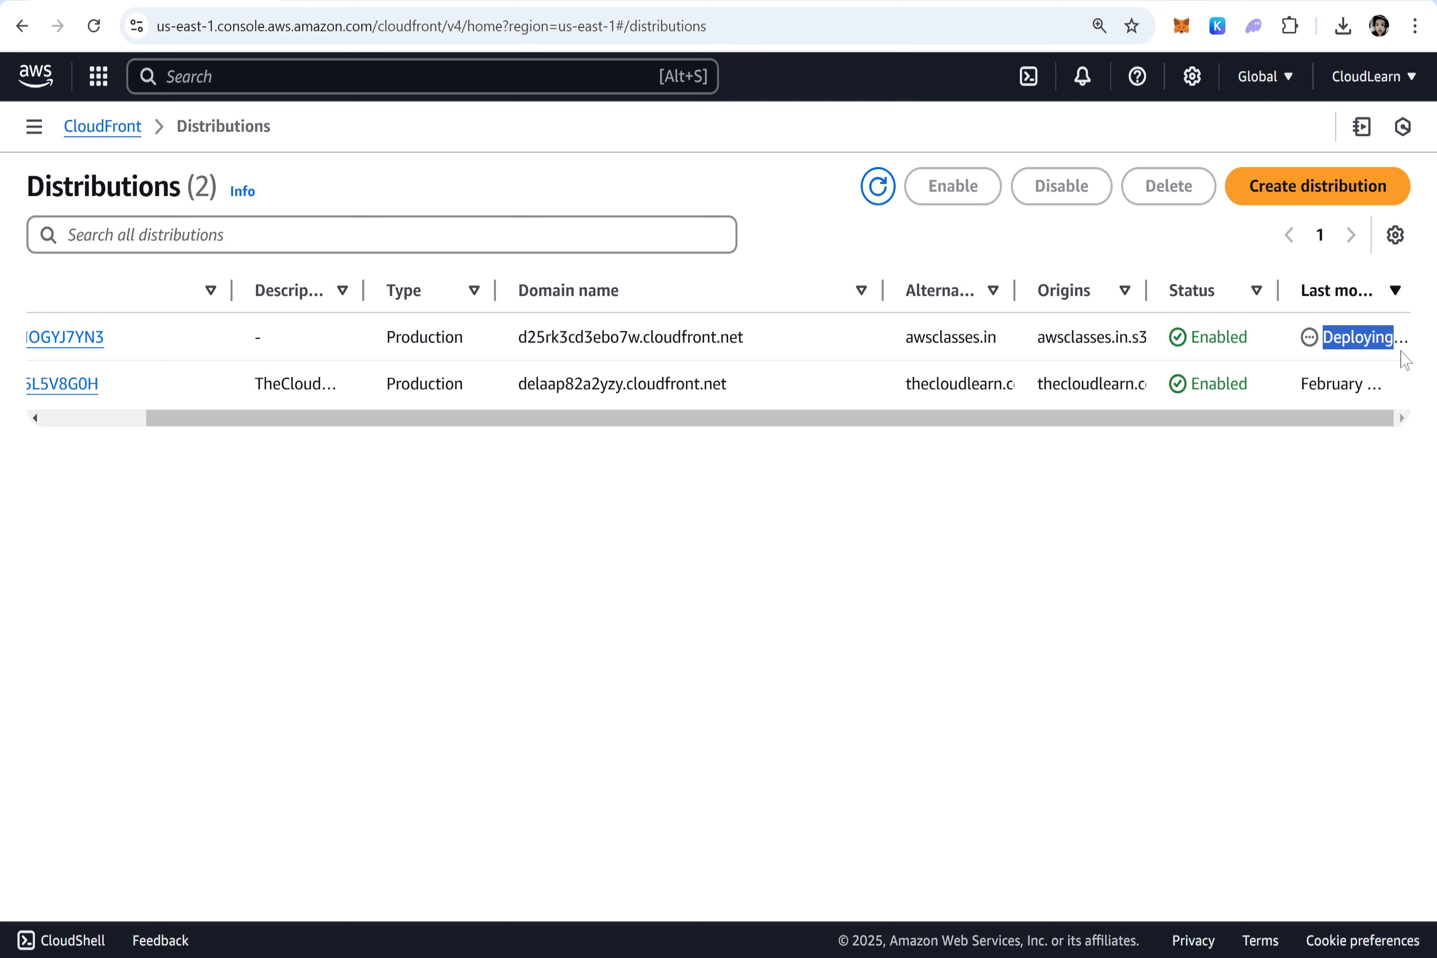
pyautogui.click(878, 186)
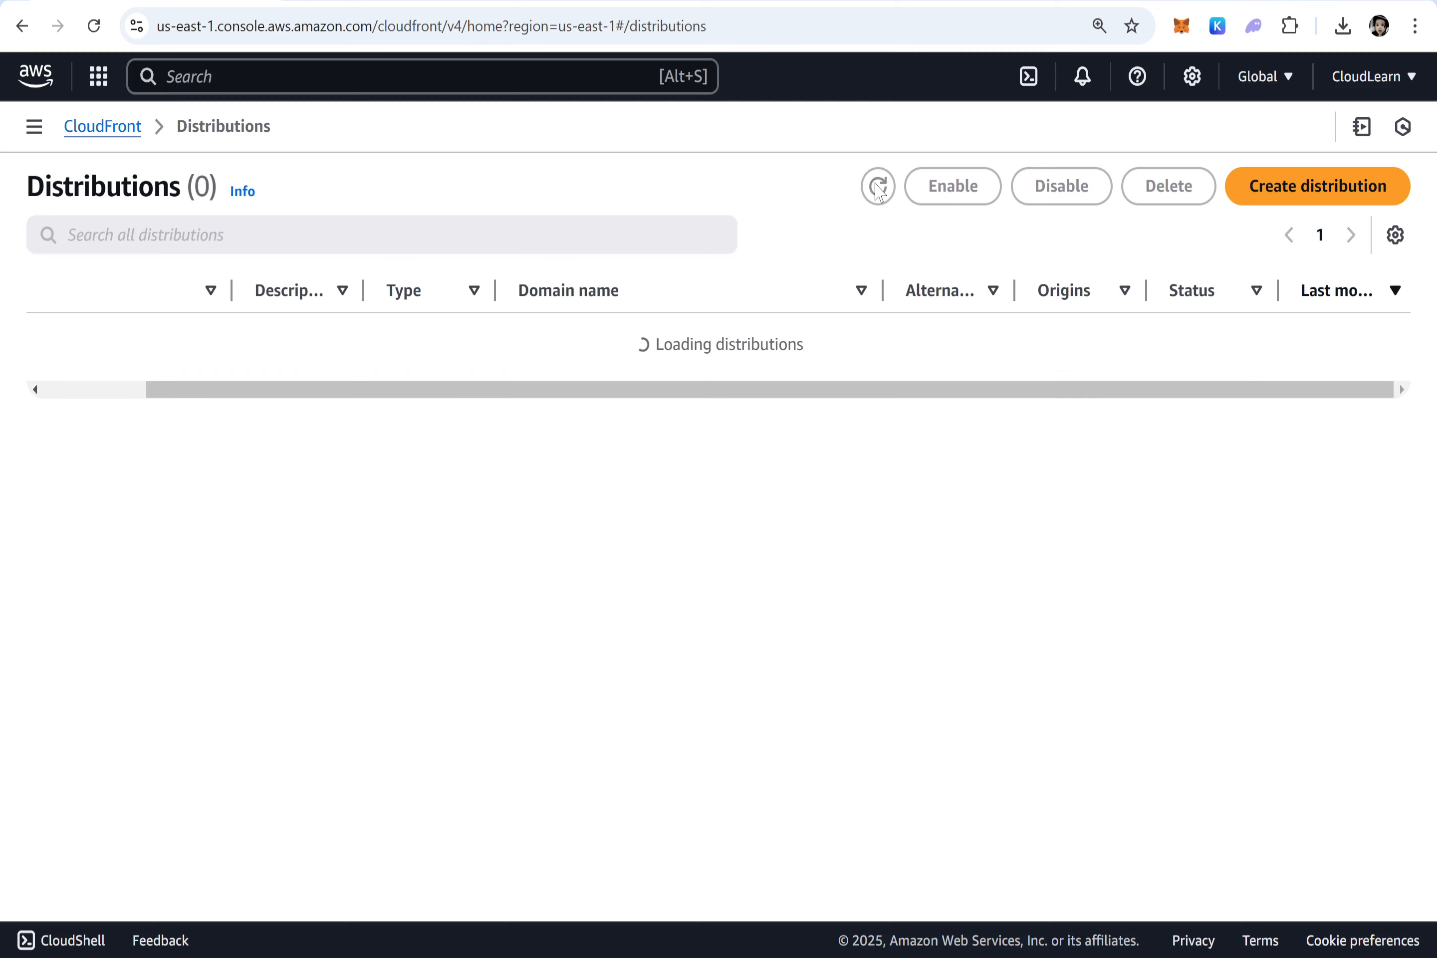
pyautogui.click(878, 187)
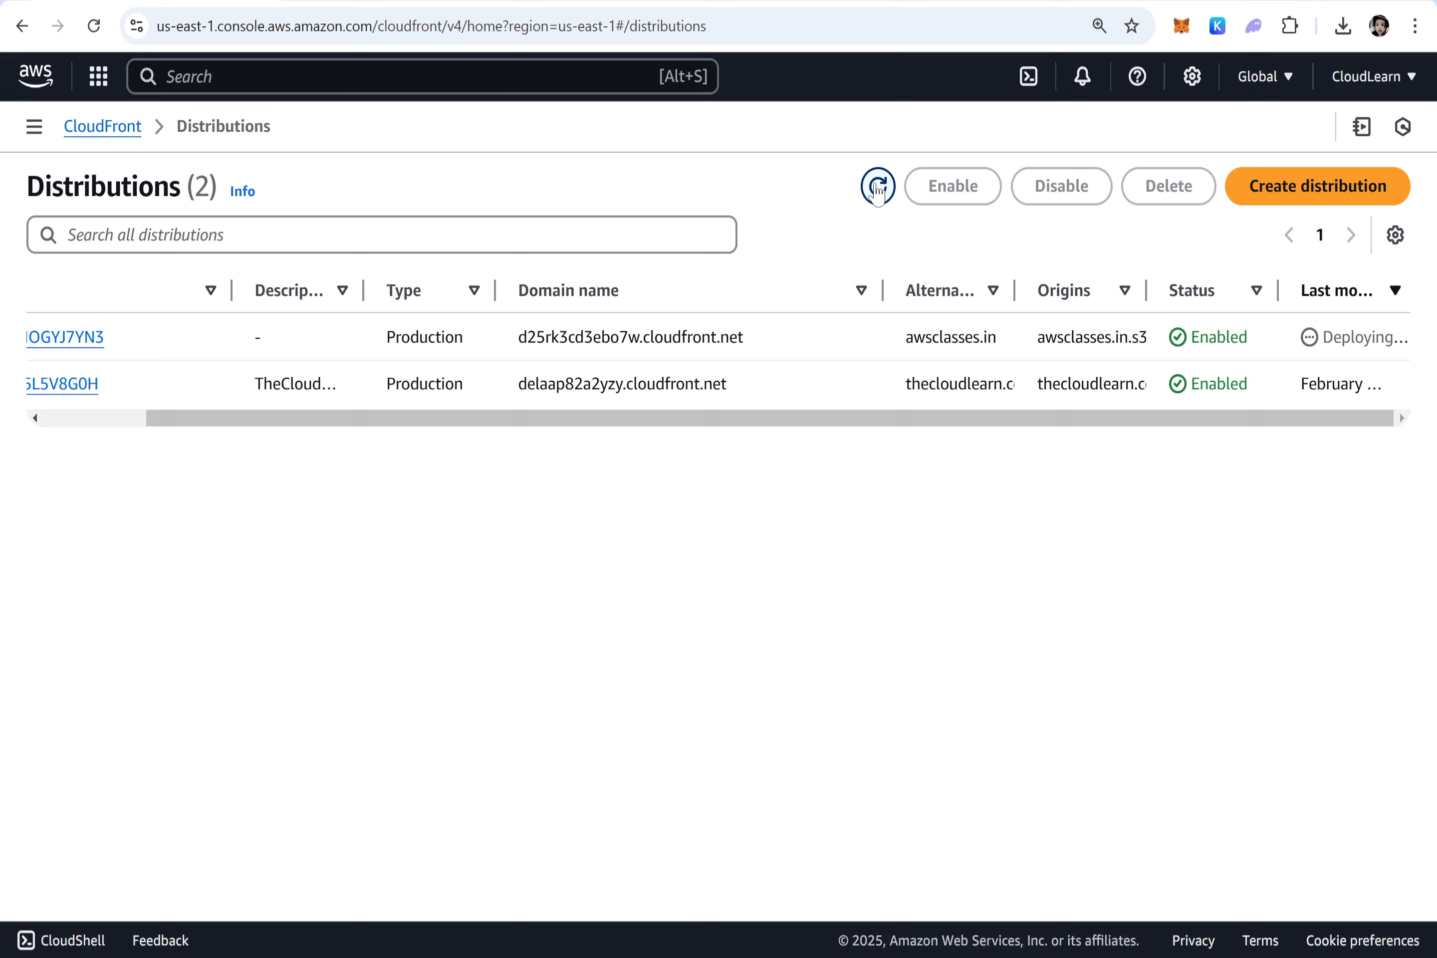
pyautogui.click(878, 186)
# Search the AWS services for route53 and open the Route 53 dashboard, consulting the architecture diagram in Paint
pyautogui.click(414, 1)
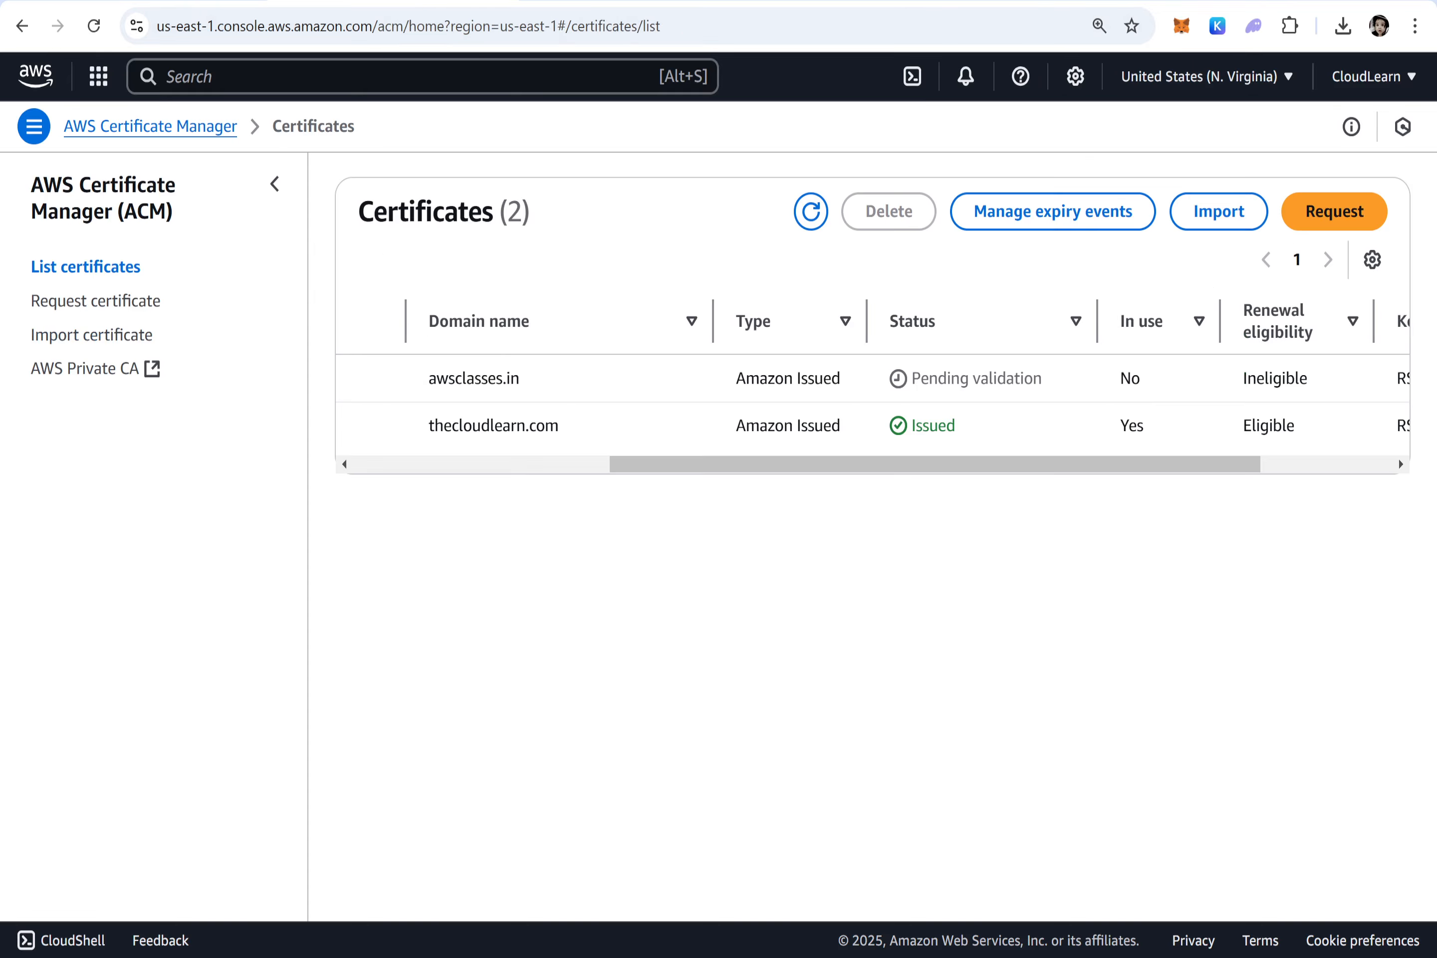
pyautogui.hotkey('alt', 's')
pyautogui.write('route53')
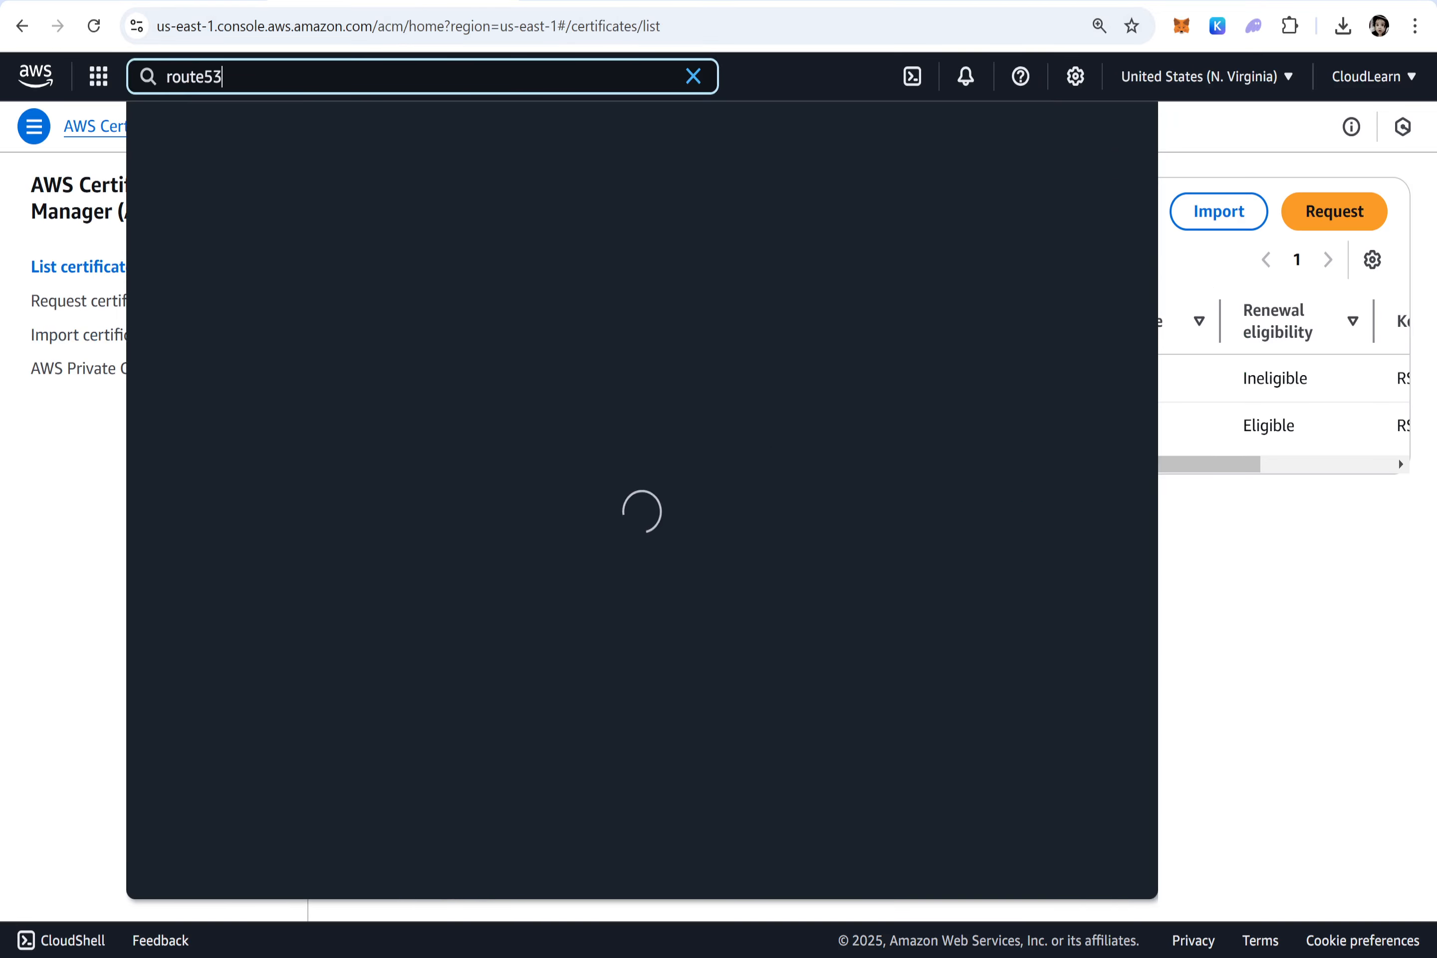
pyautogui.click(539, 202)
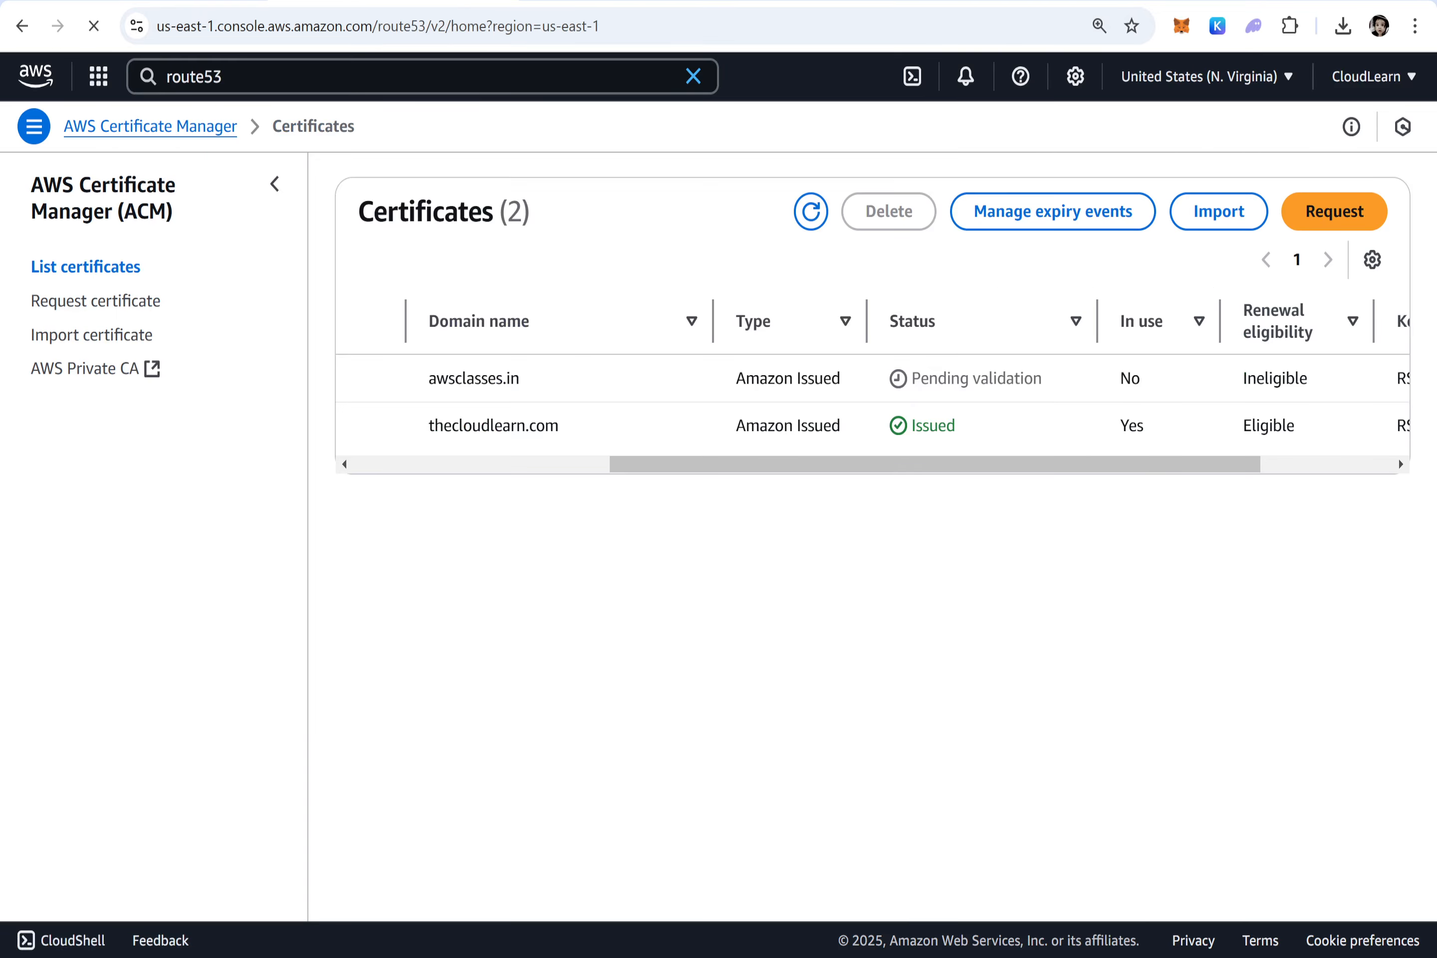
pyautogui.hotkey('alt', 'Tab')
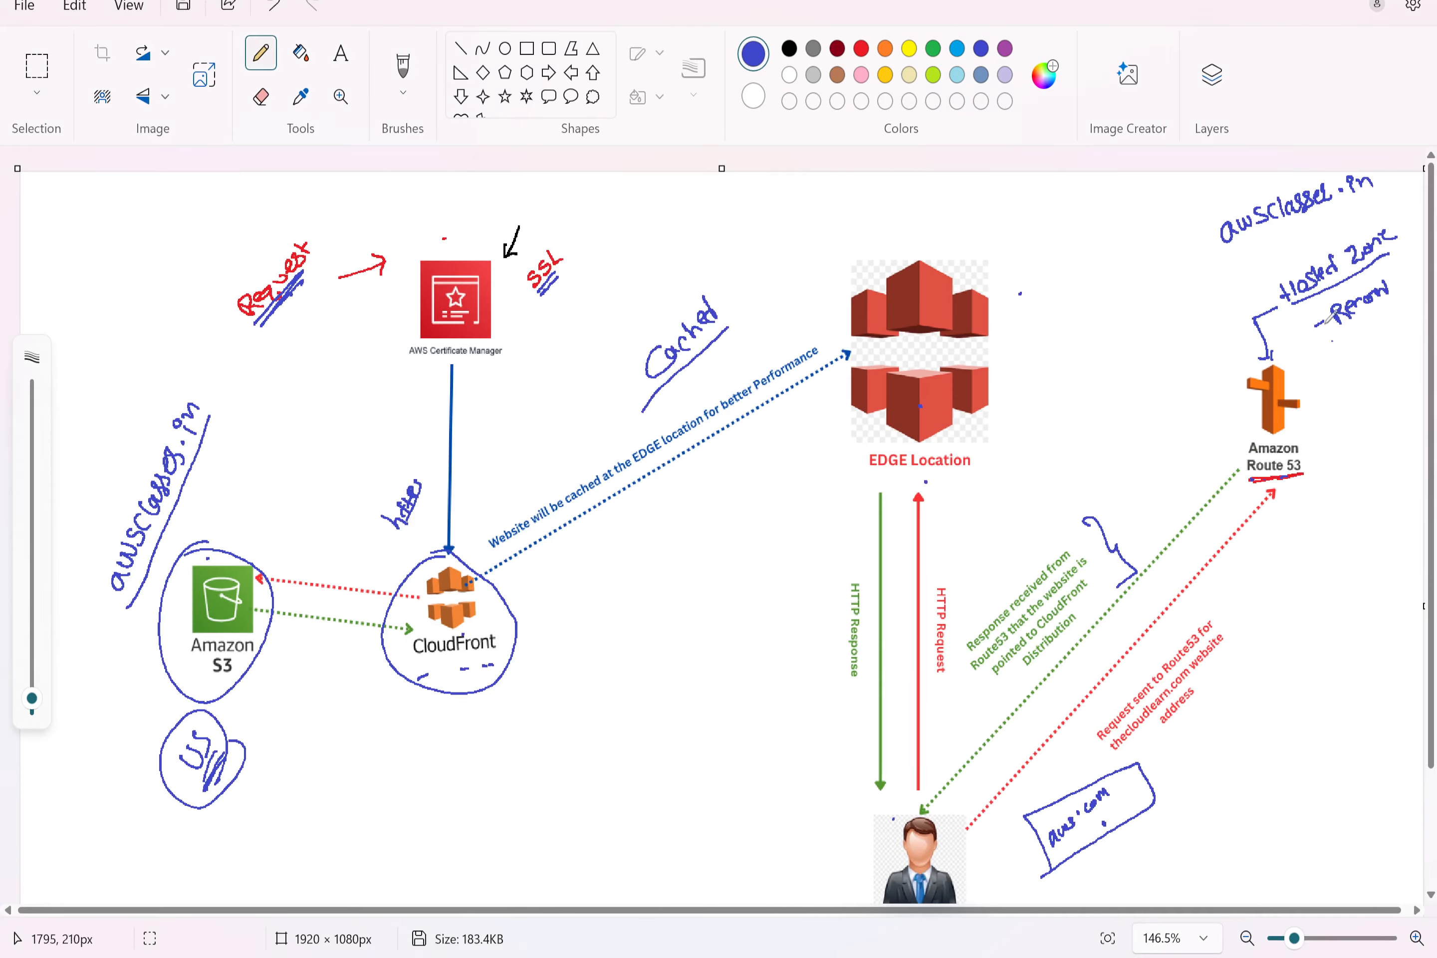
pyautogui.hotkey('alt', 'Tab')
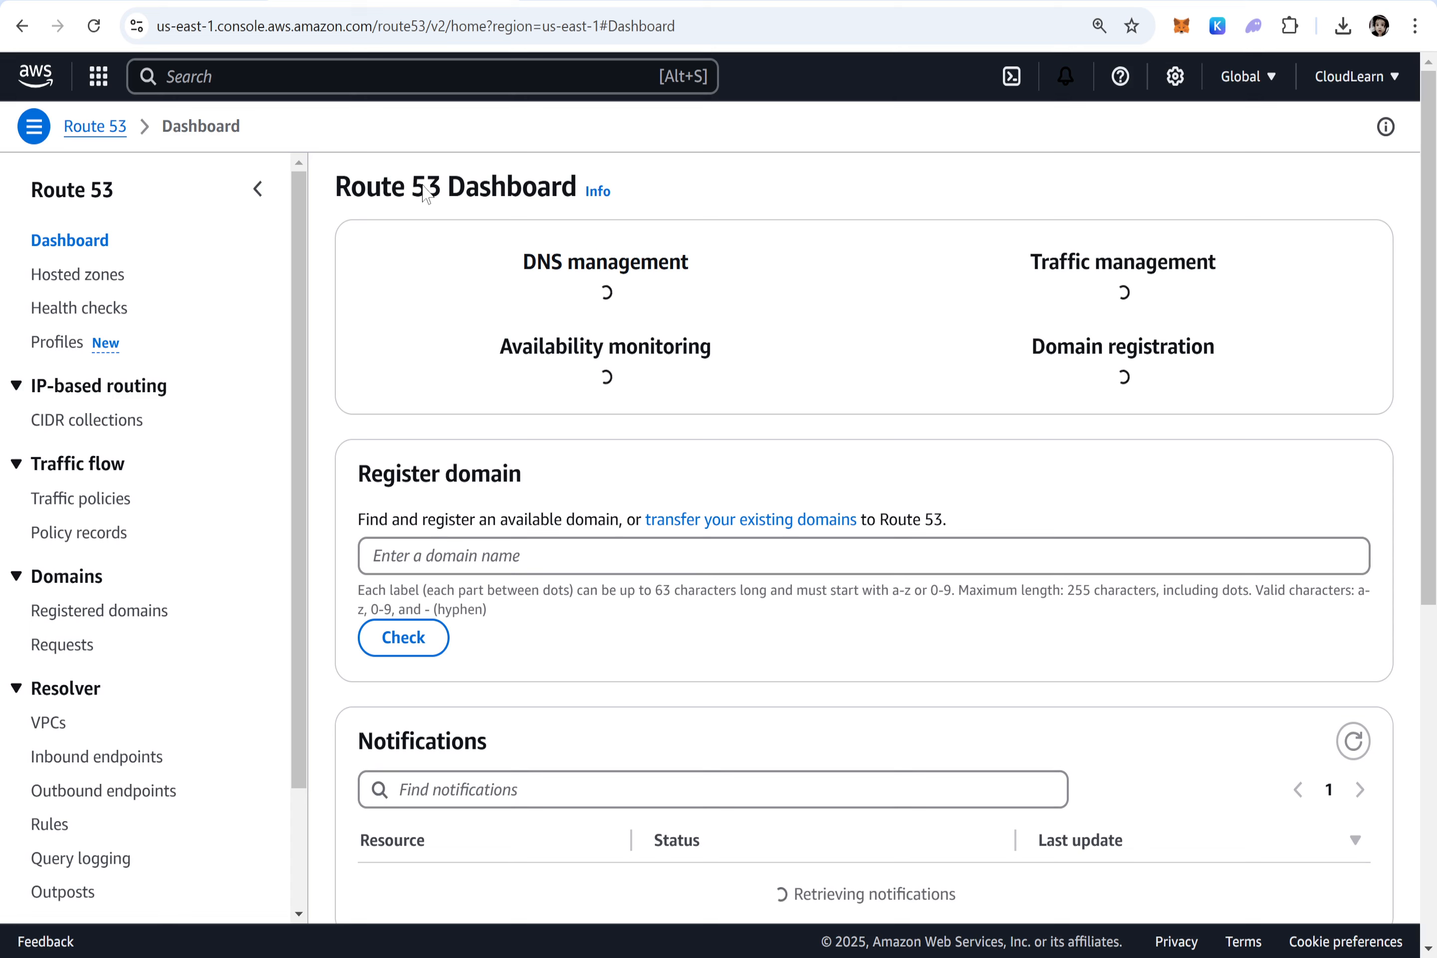
# In the awsclasses.in hosted zone, start a new record for the root domain with a blank record name and type A
pyautogui.click(87, 277)
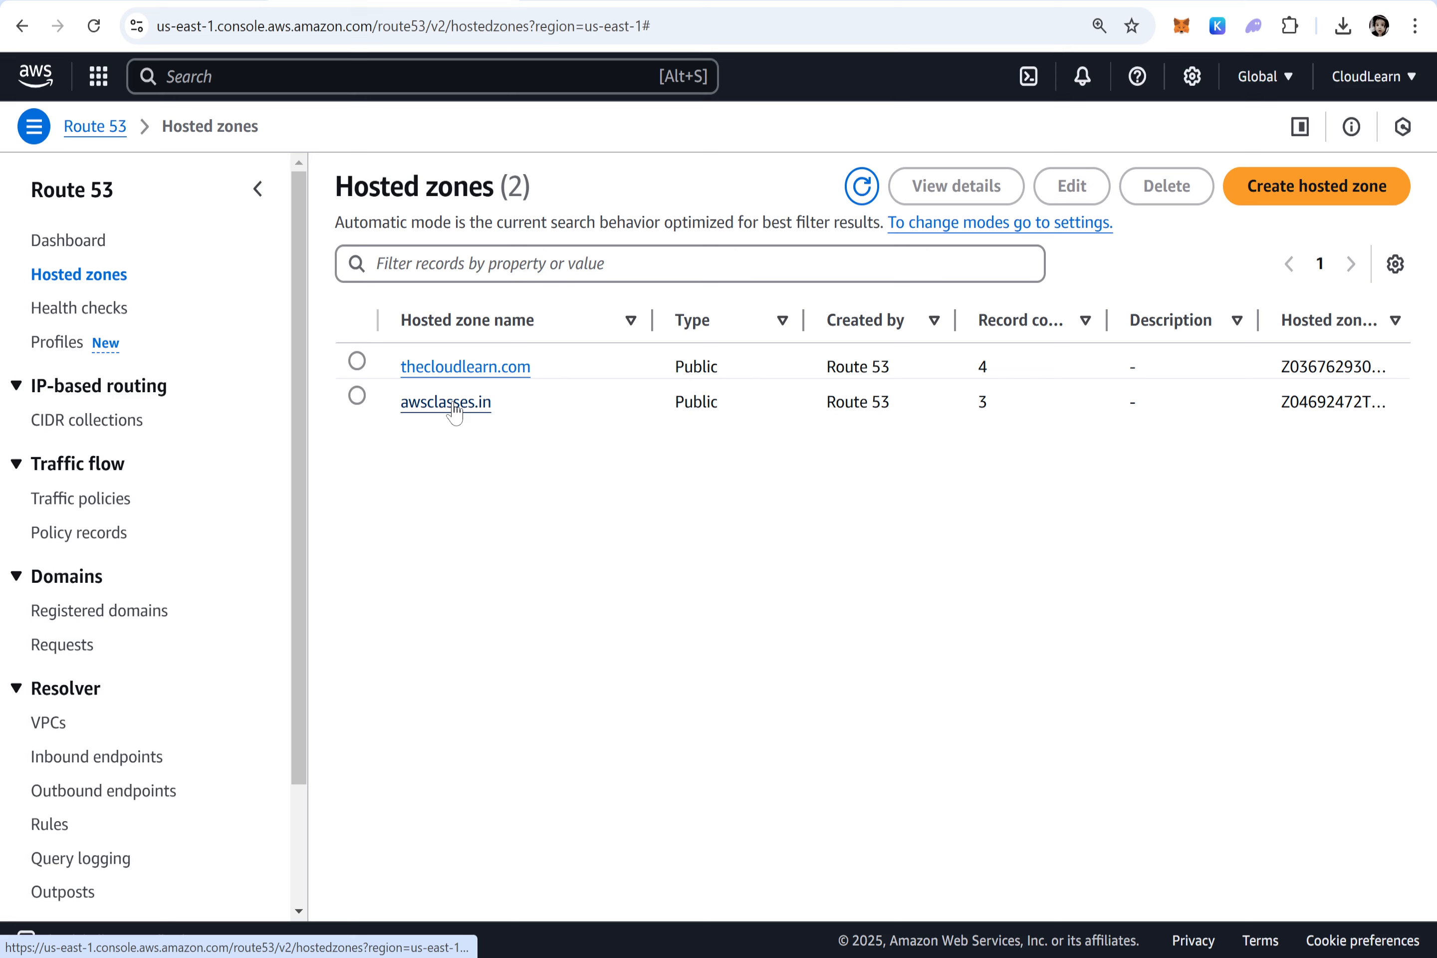
pyautogui.click(454, 403)
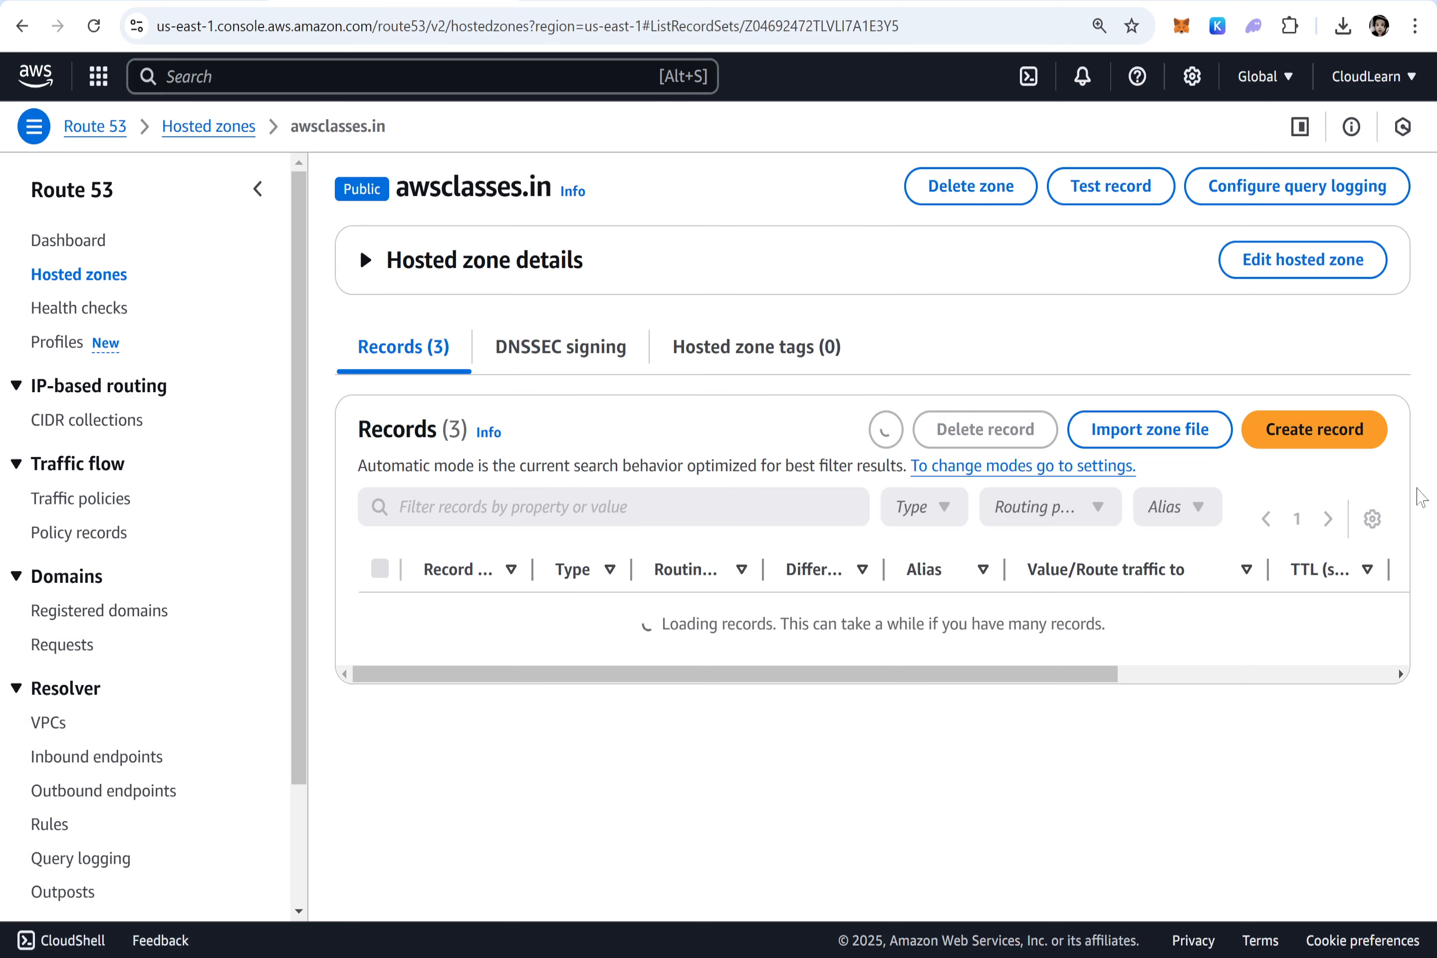
pyautogui.click(1323, 439)
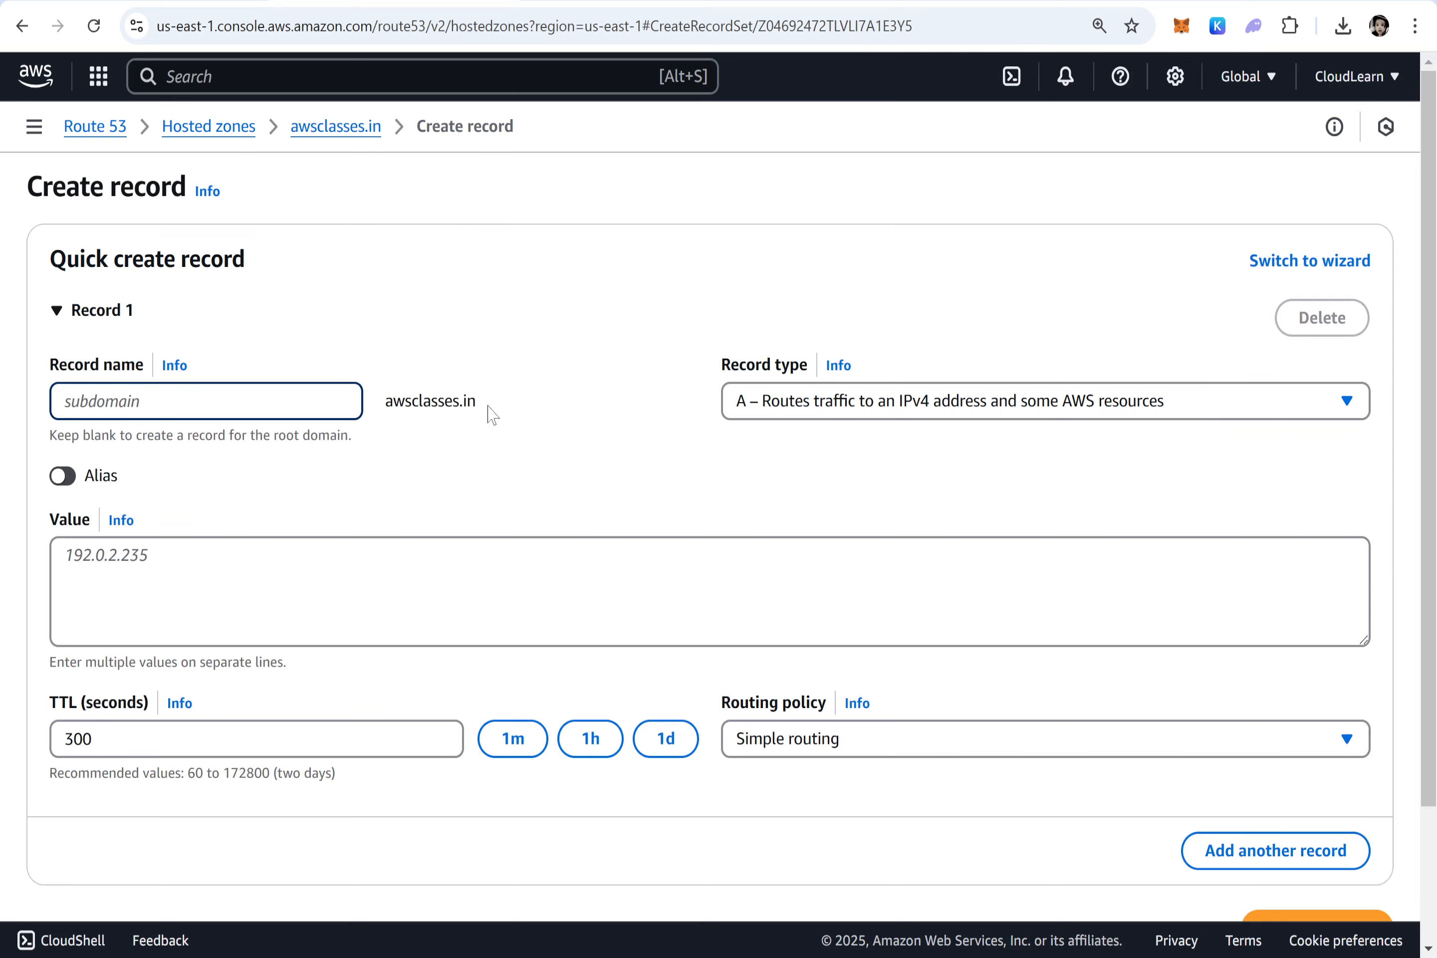
pyautogui.moveTo(490, 409); pyautogui.dragTo(393, 402)
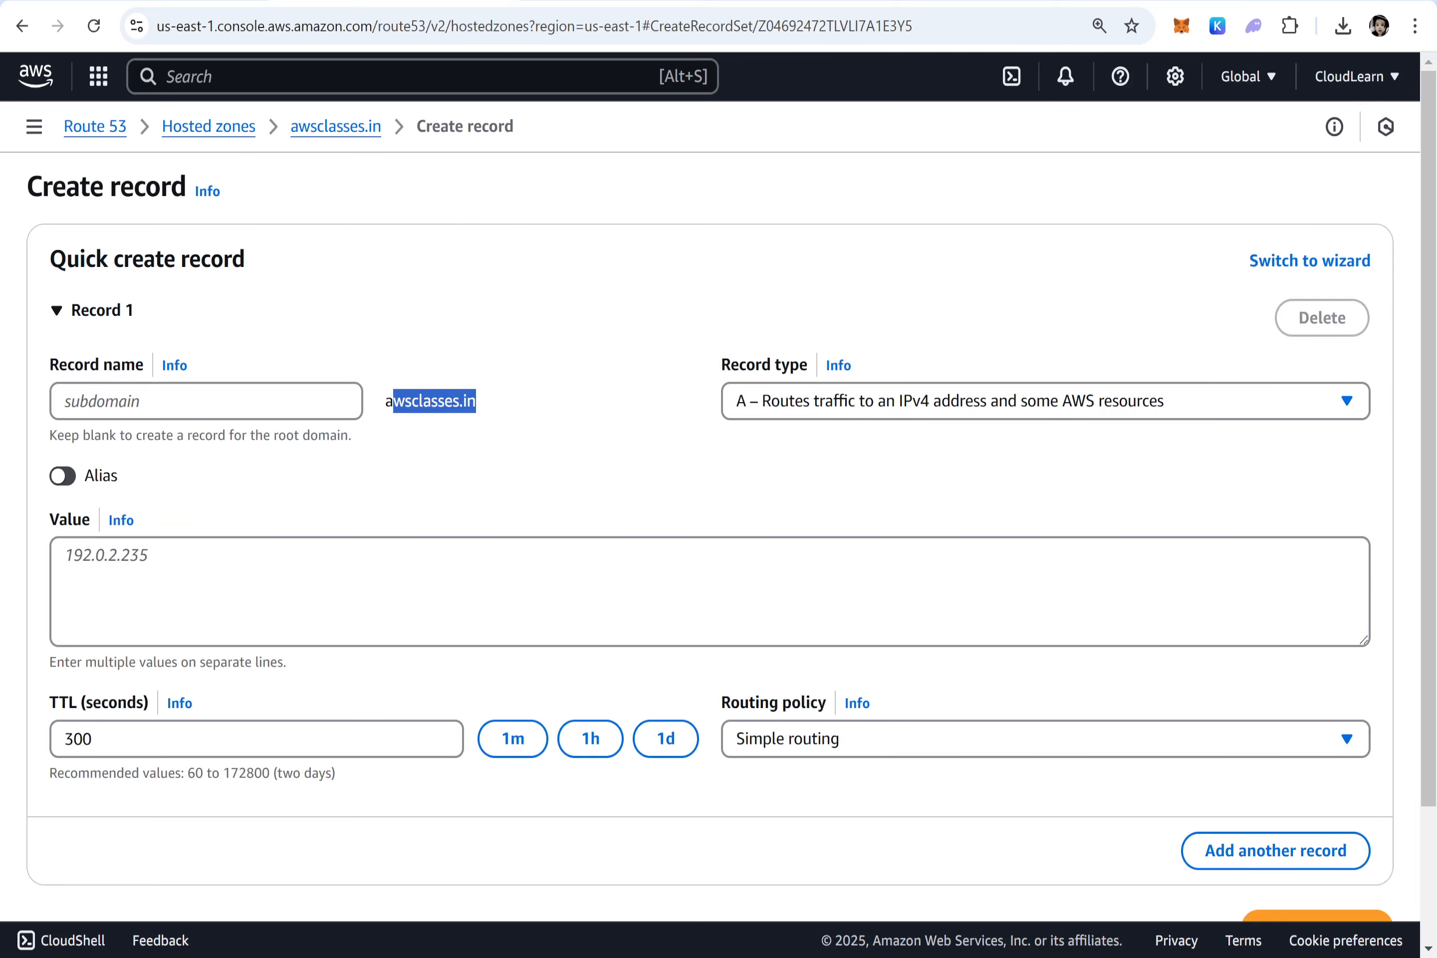
pyautogui.click(488, 407)
pyautogui.click(248, 401)
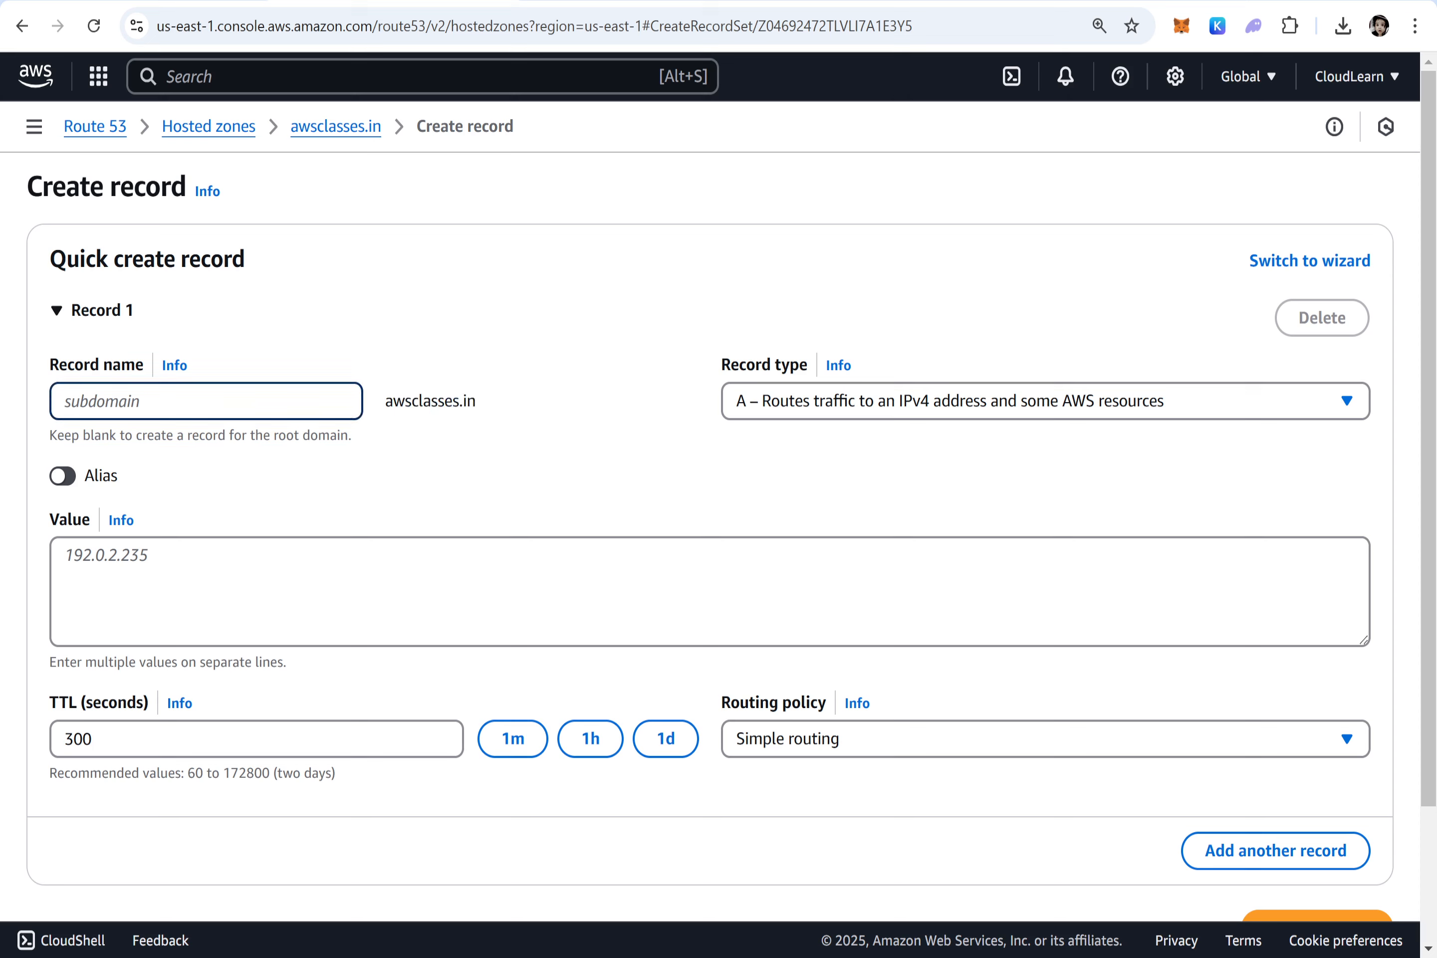
pyautogui.click(917, 402)
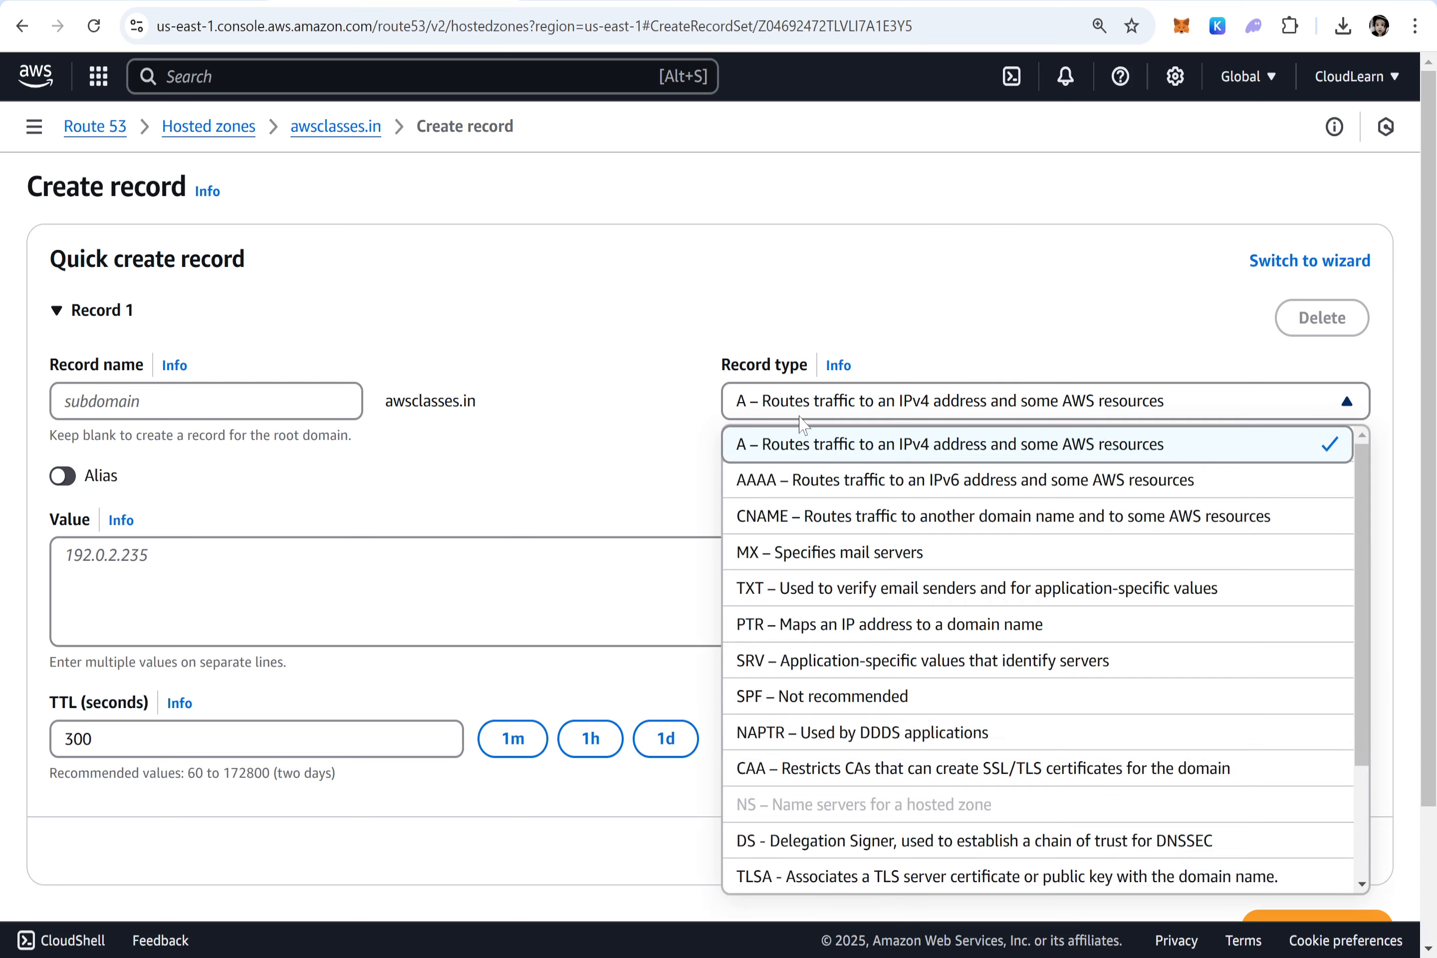
pyautogui.click(863, 444)
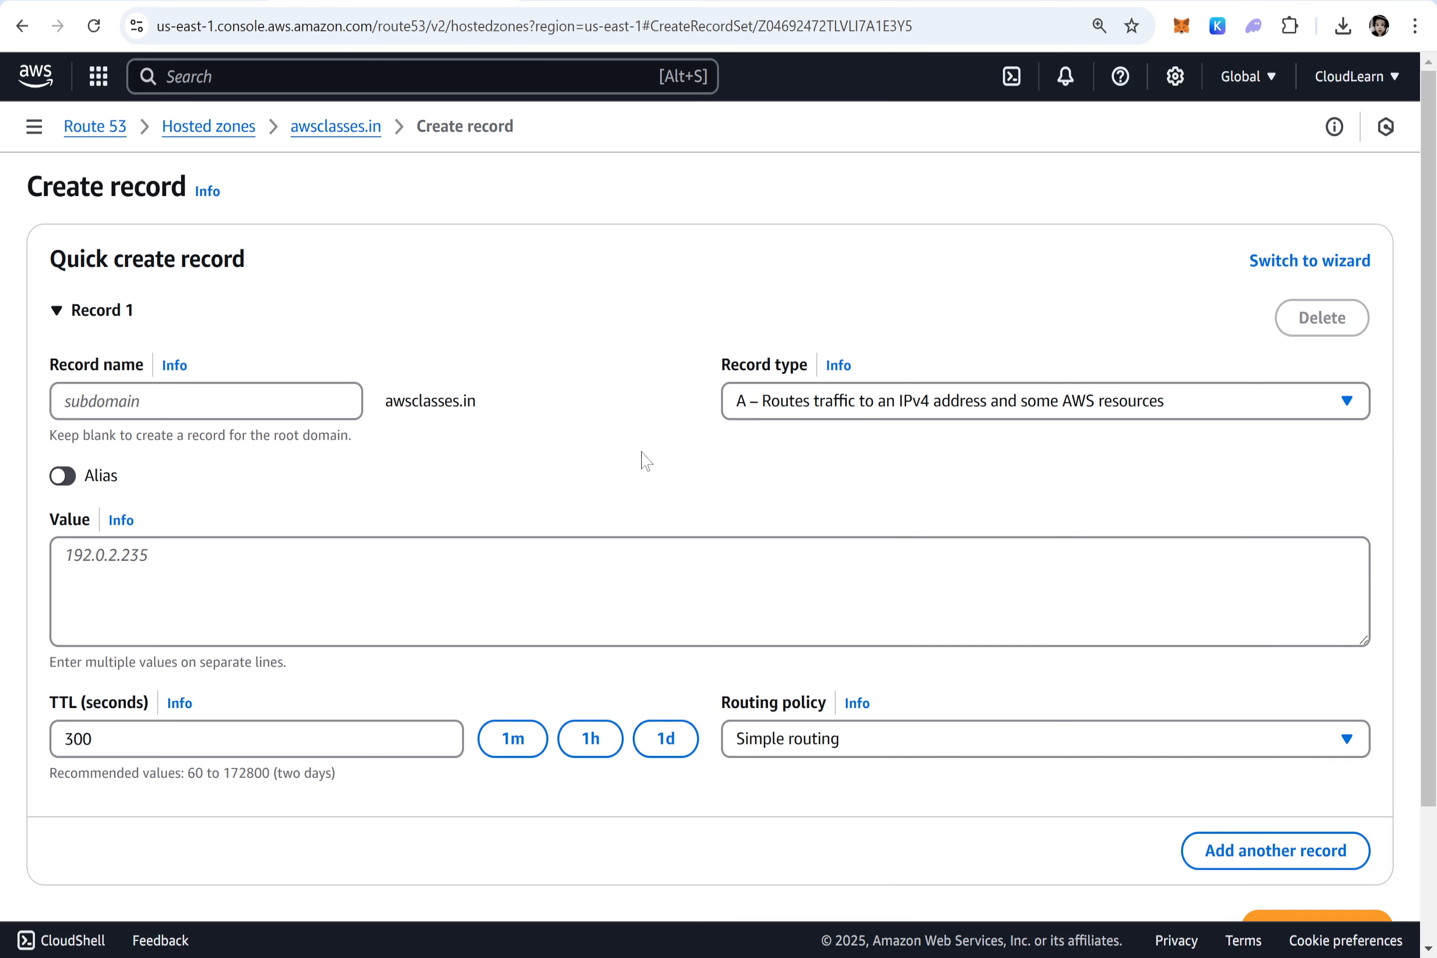
# Make the record an alias to the CloudFront distribution d25rk3cd3ebo7w.cloudfront.net and create it with simple routing
pyautogui.click(64, 476)
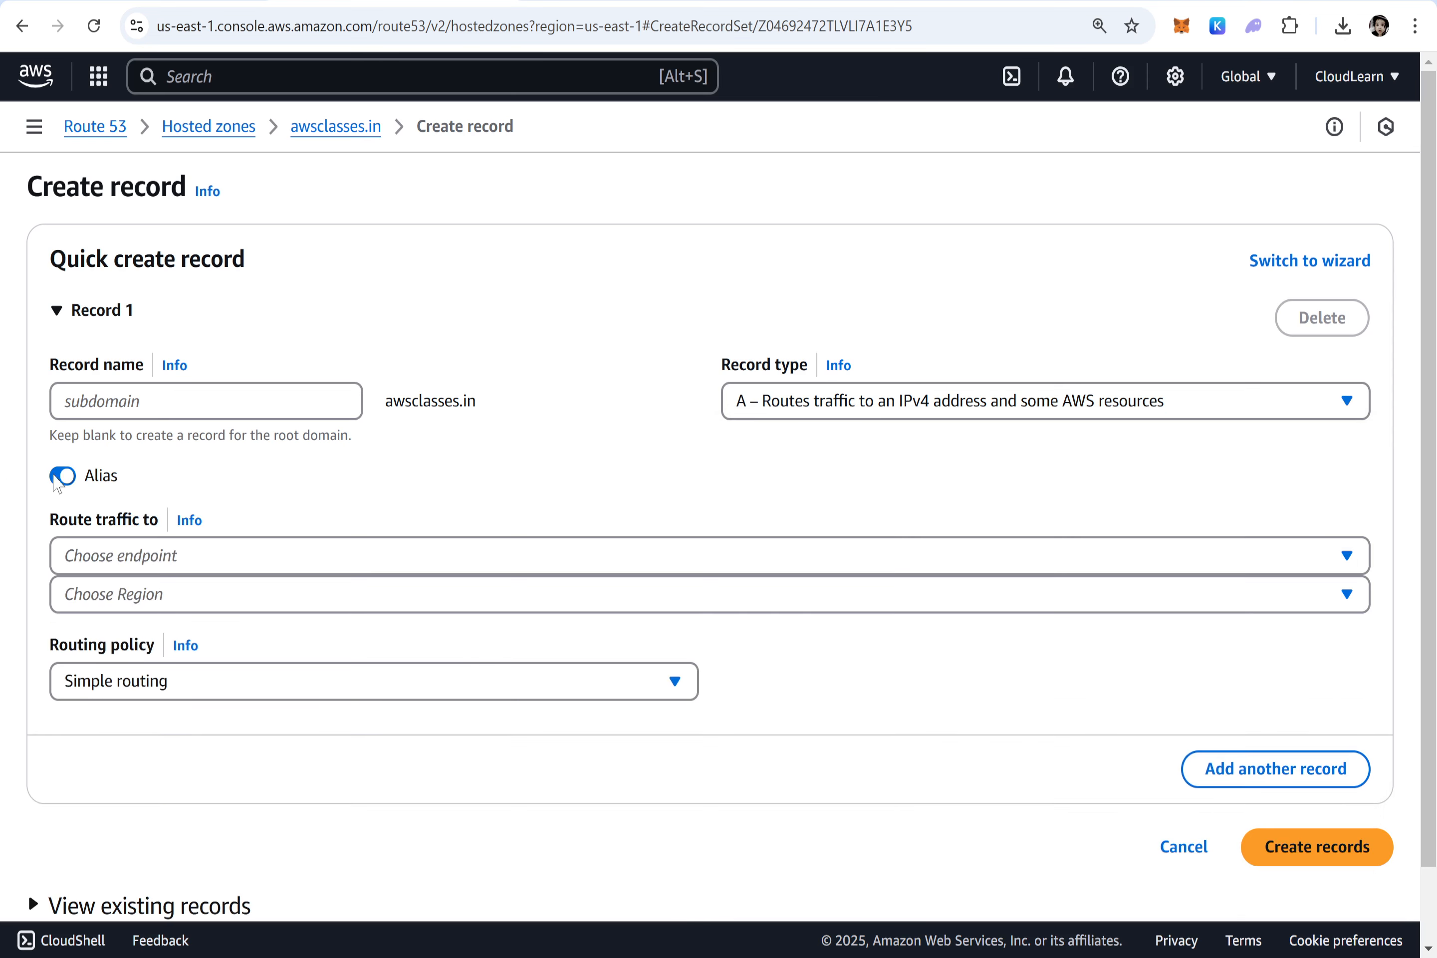
pyautogui.click(255, 553)
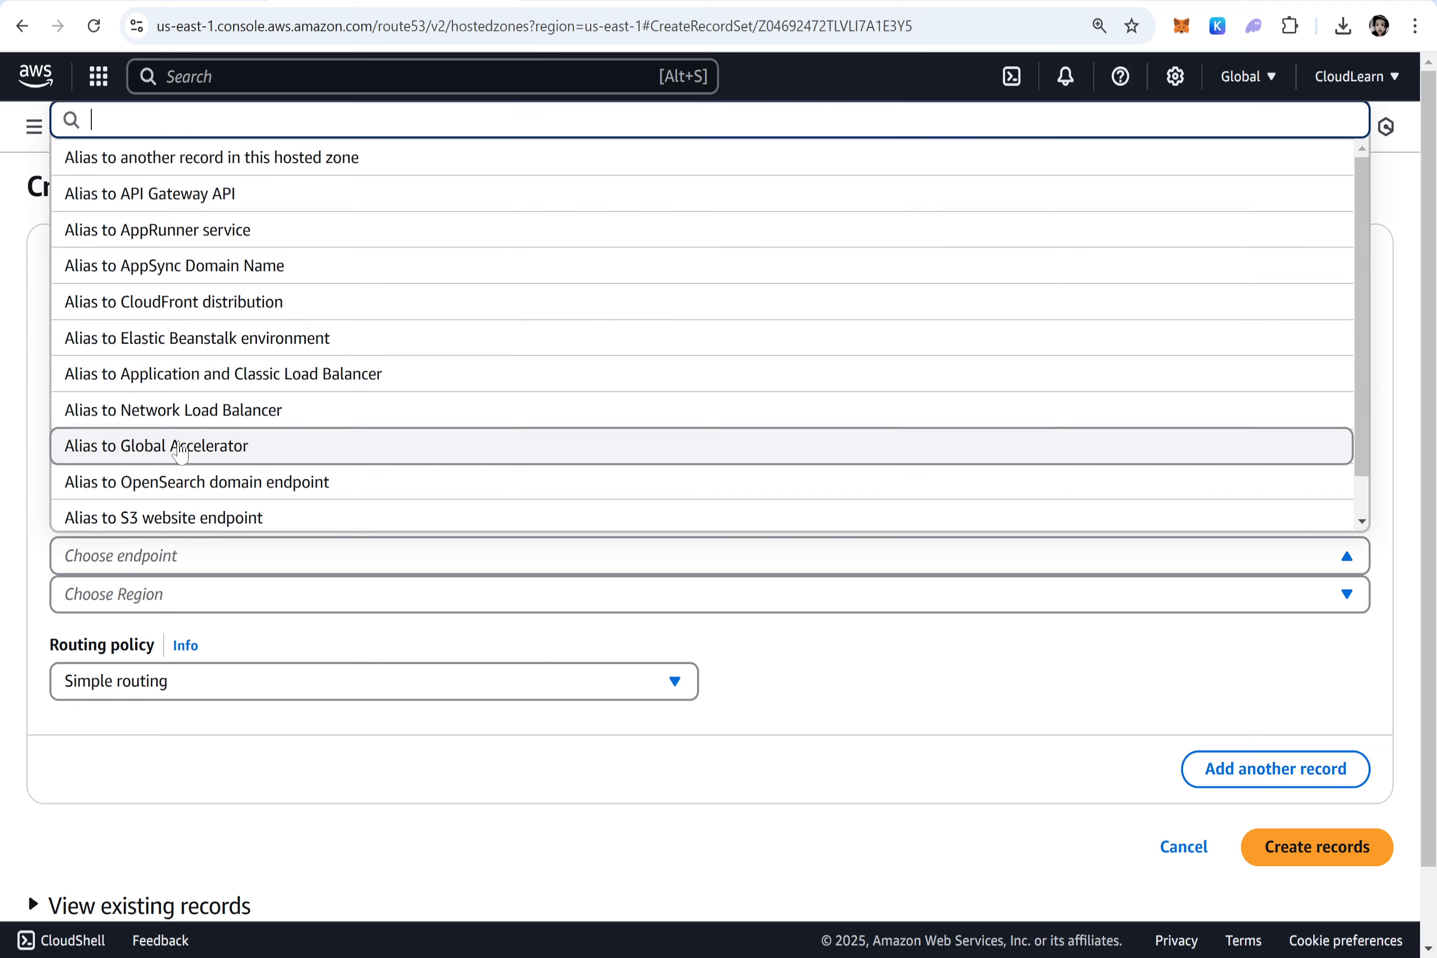
pyautogui.scroll(-3, 257, 334)
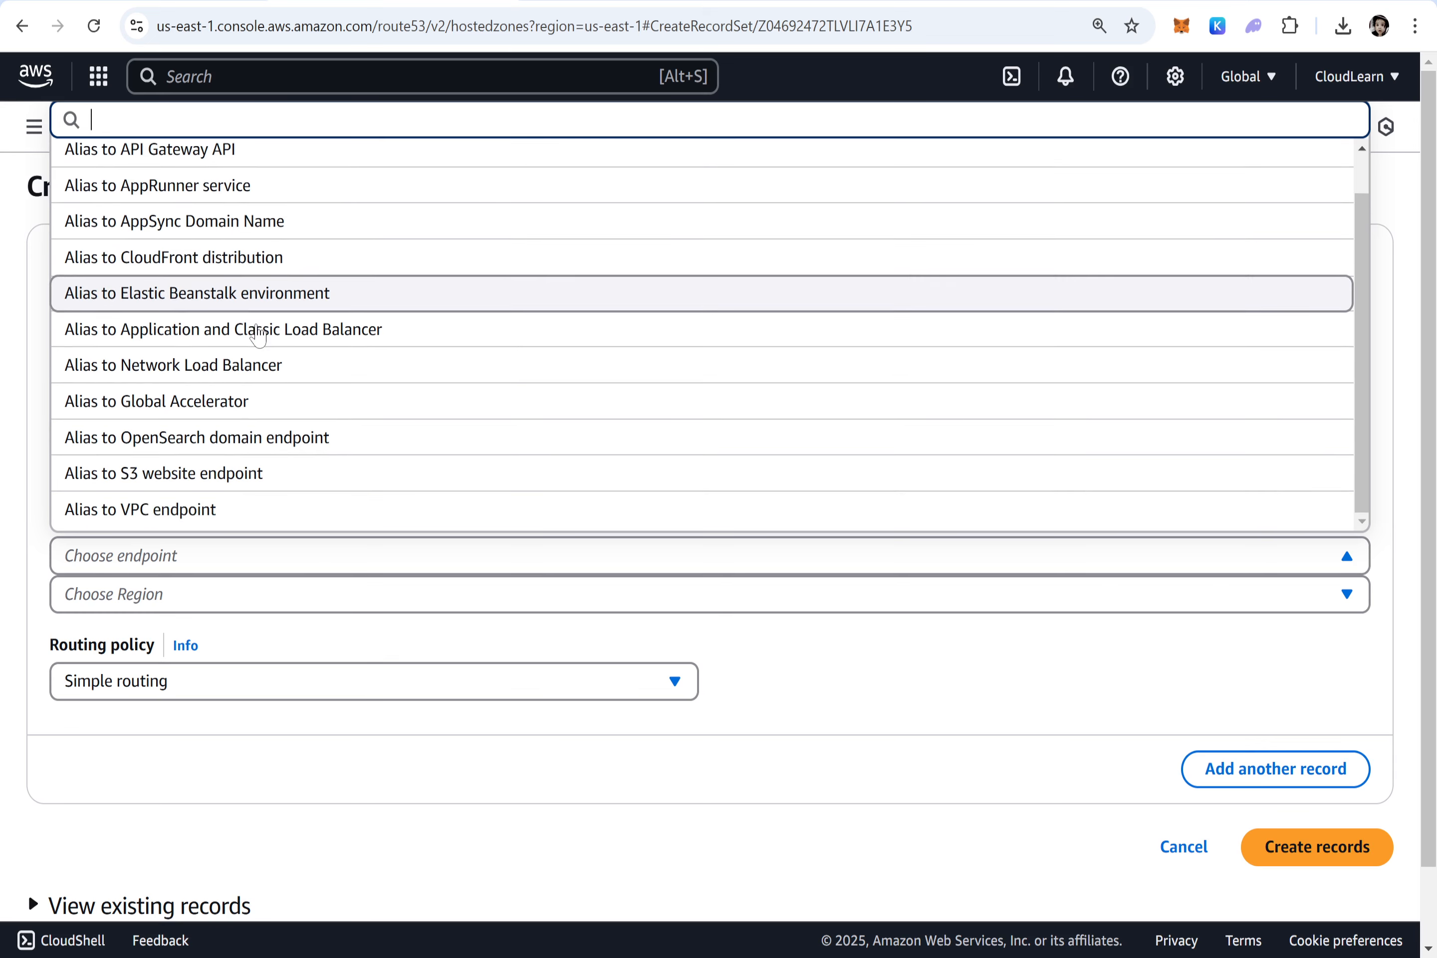
pyautogui.scroll(1, 770, 695)
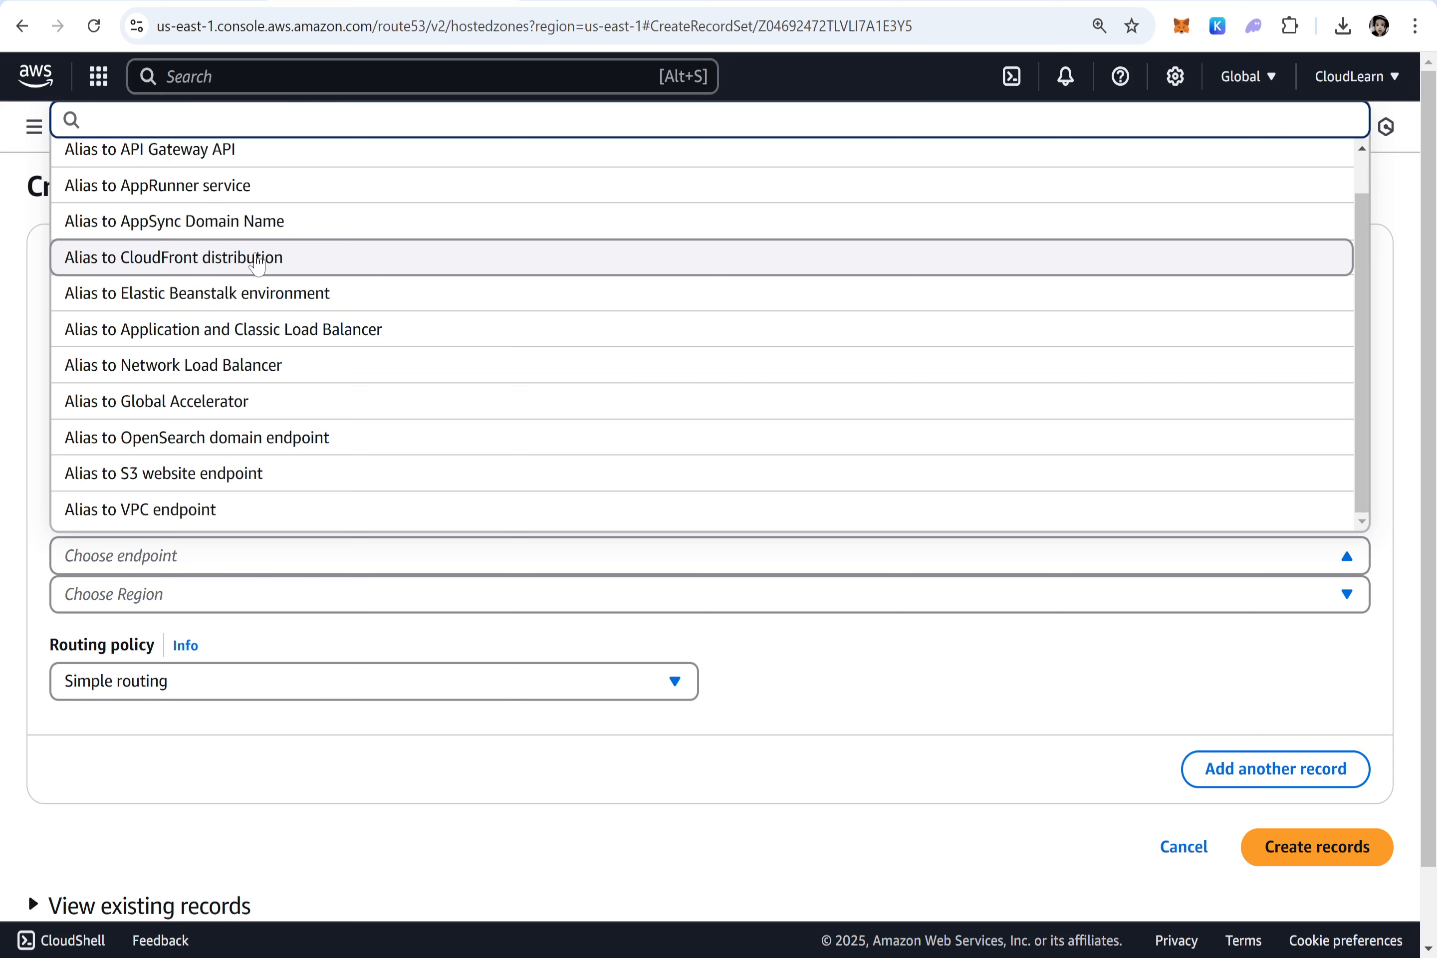
pyautogui.click(256, 258)
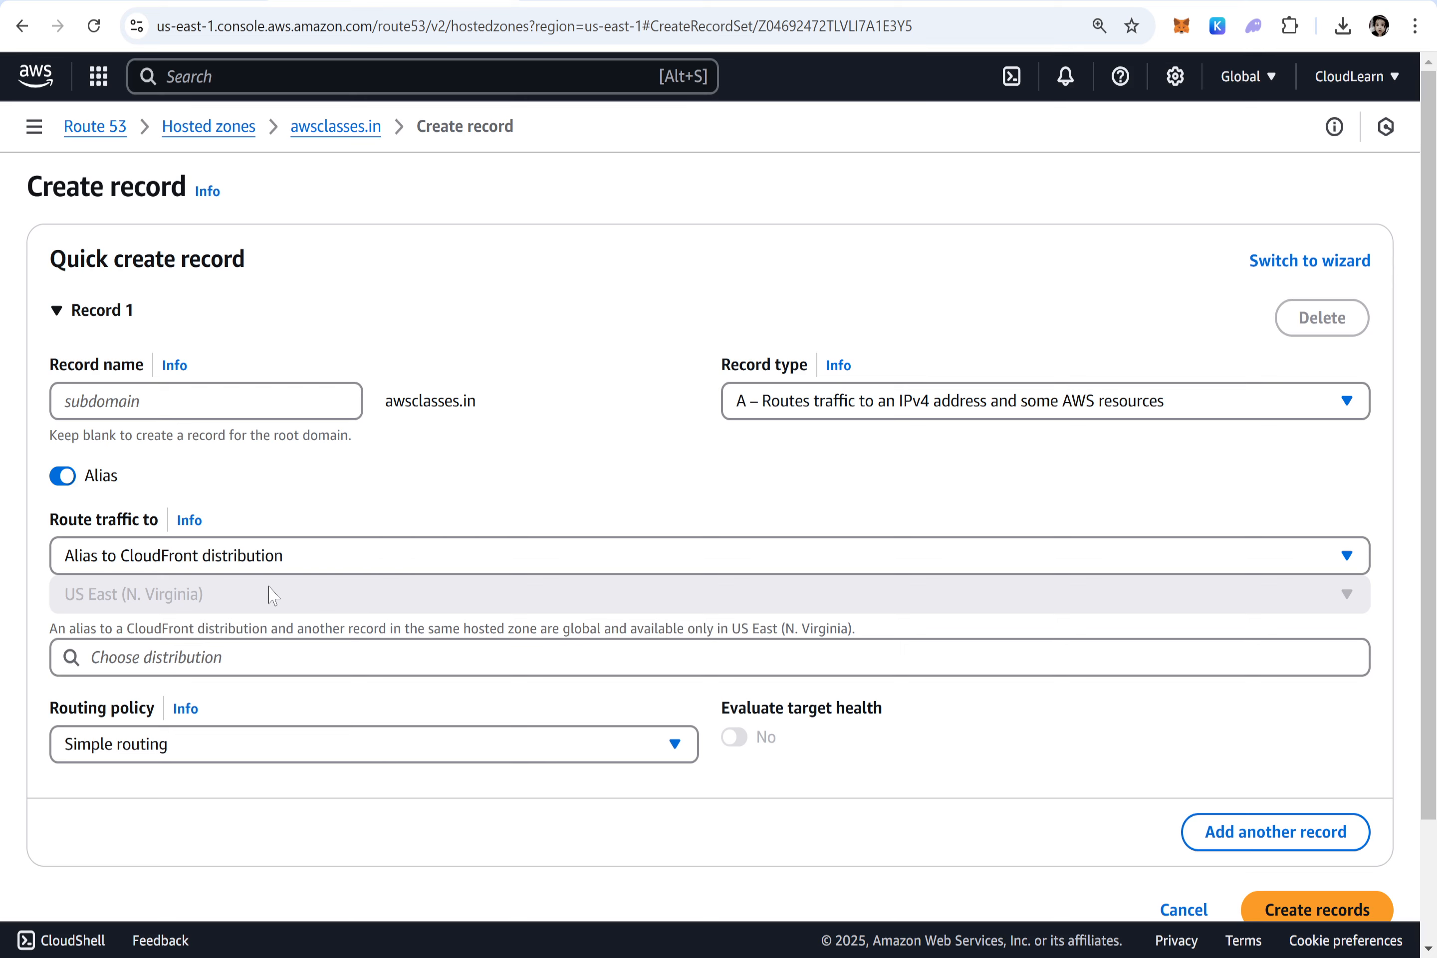
pyautogui.scroll(-1, 436, 512)
pyautogui.click(248, 556)
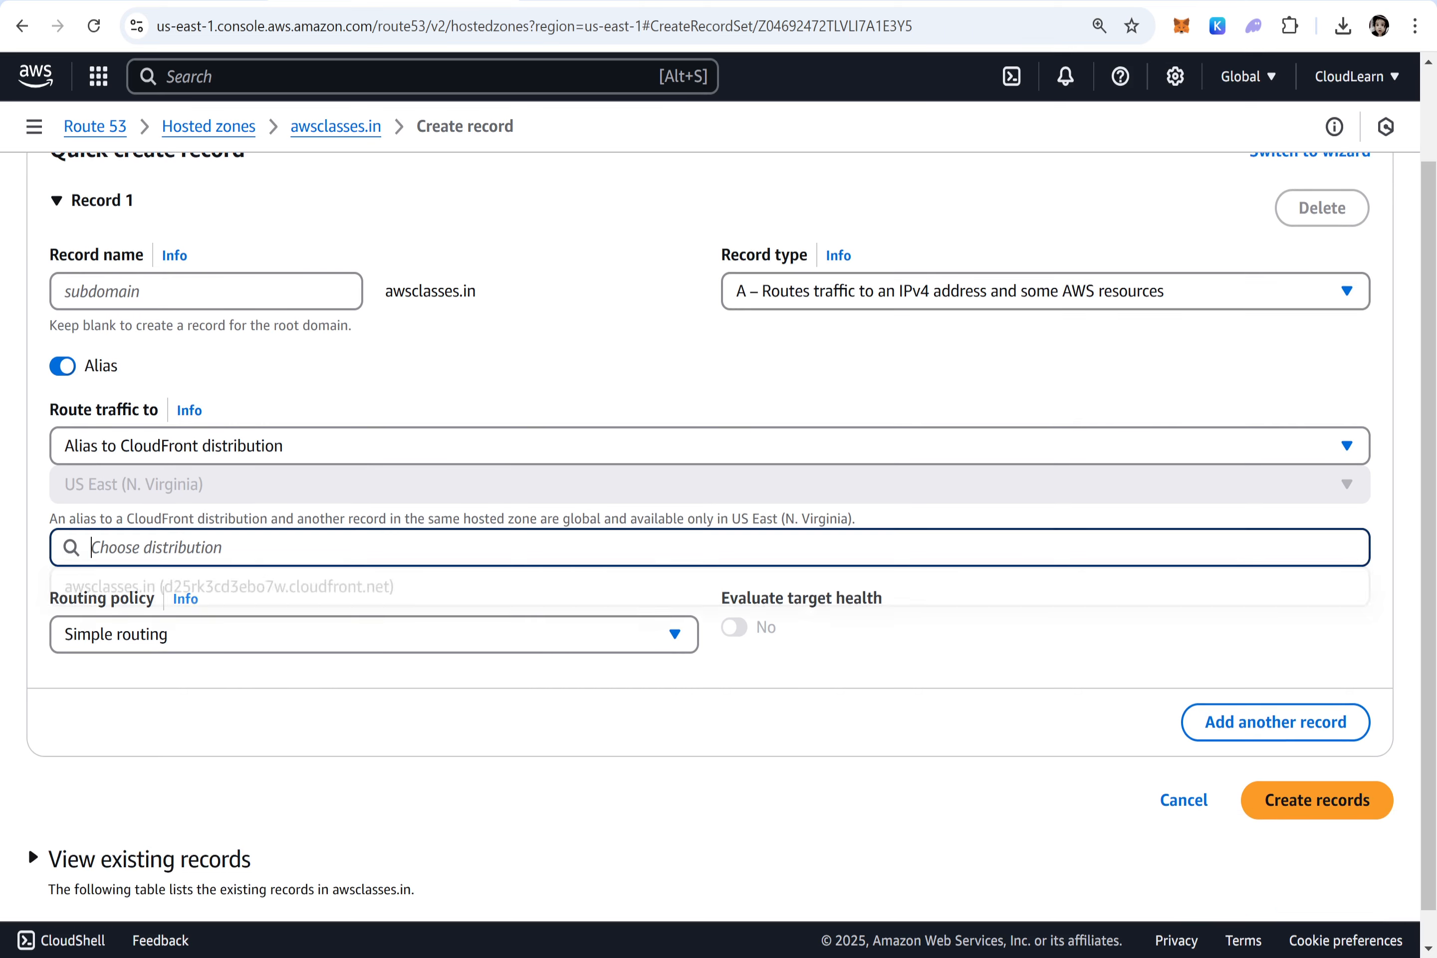
pyautogui.click(248, 597)
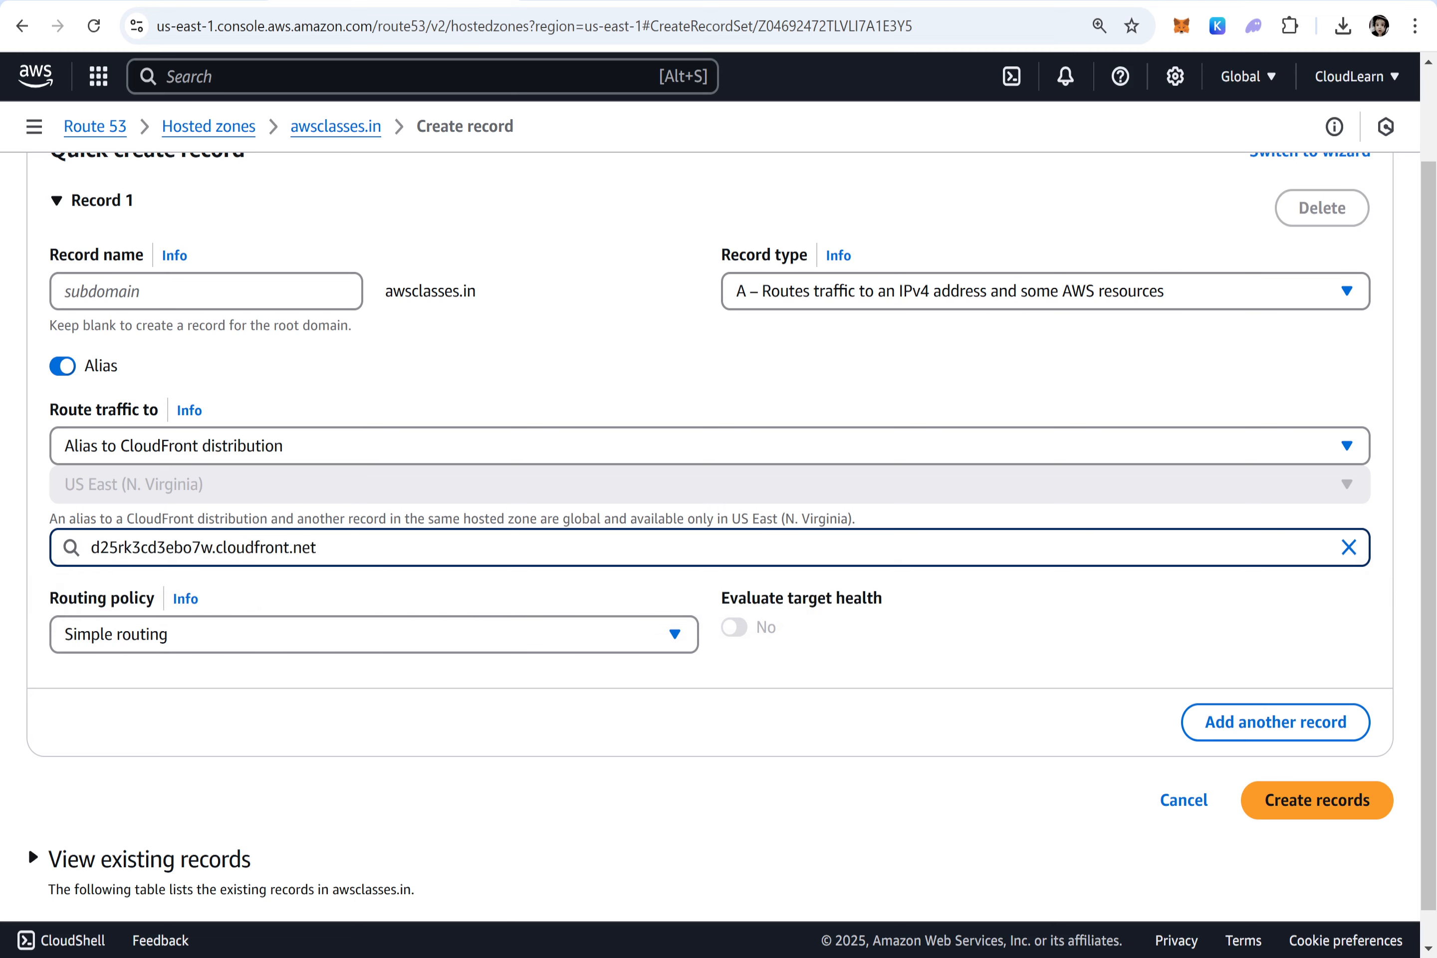
pyautogui.scroll(-1, 710, 732)
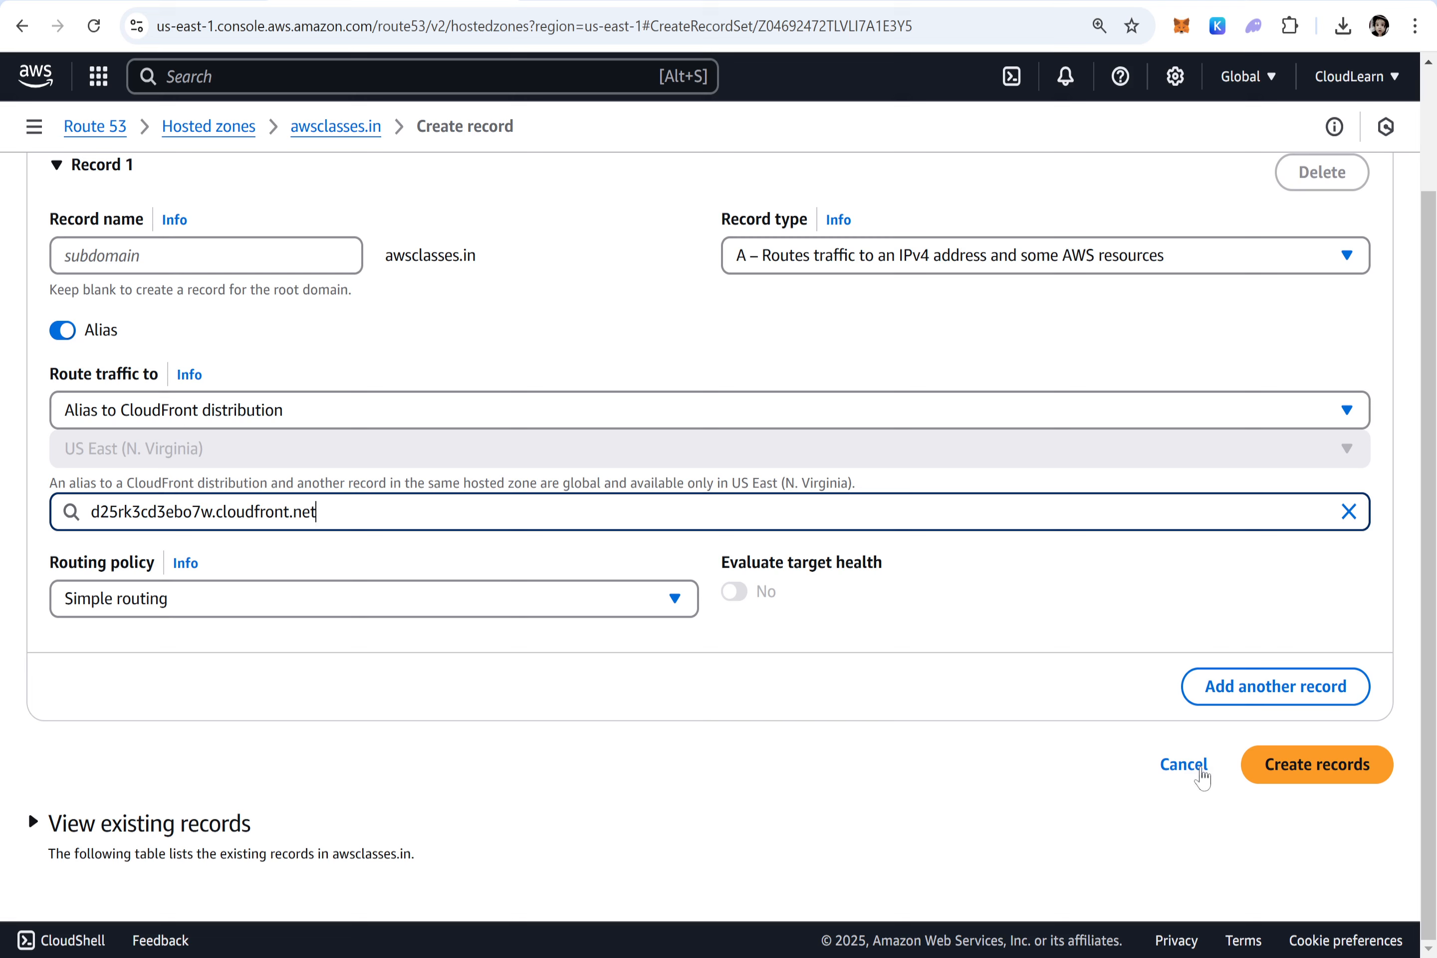
pyautogui.click(1328, 776)
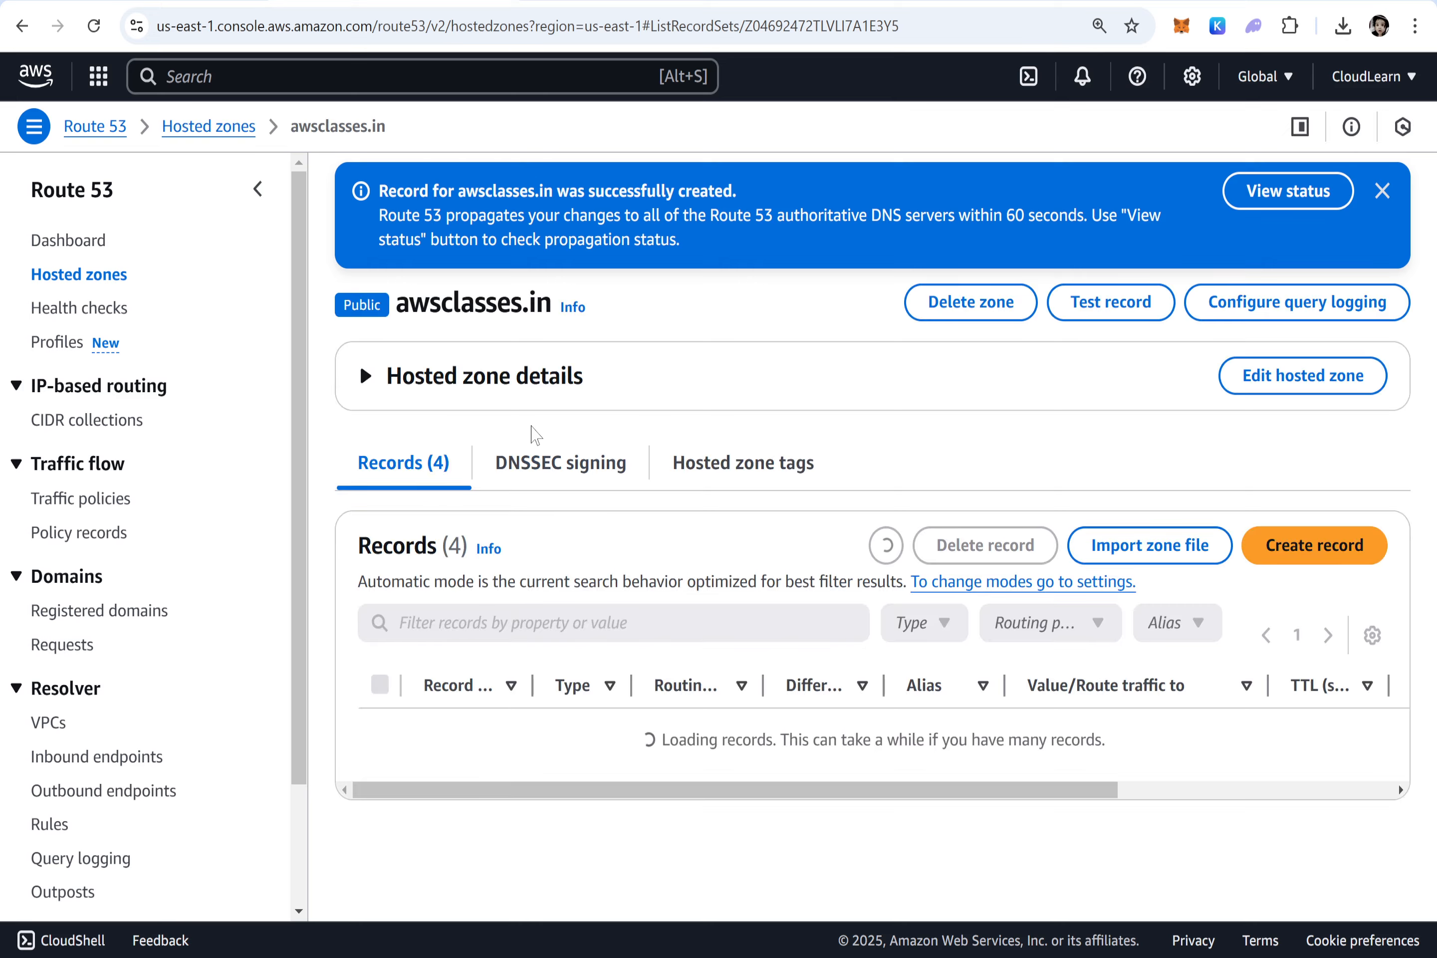
# Widen the record name and value columns to check the awsclasses.in A record's name and its CloudFront target
pyautogui.scroll(-2, 359, 345)
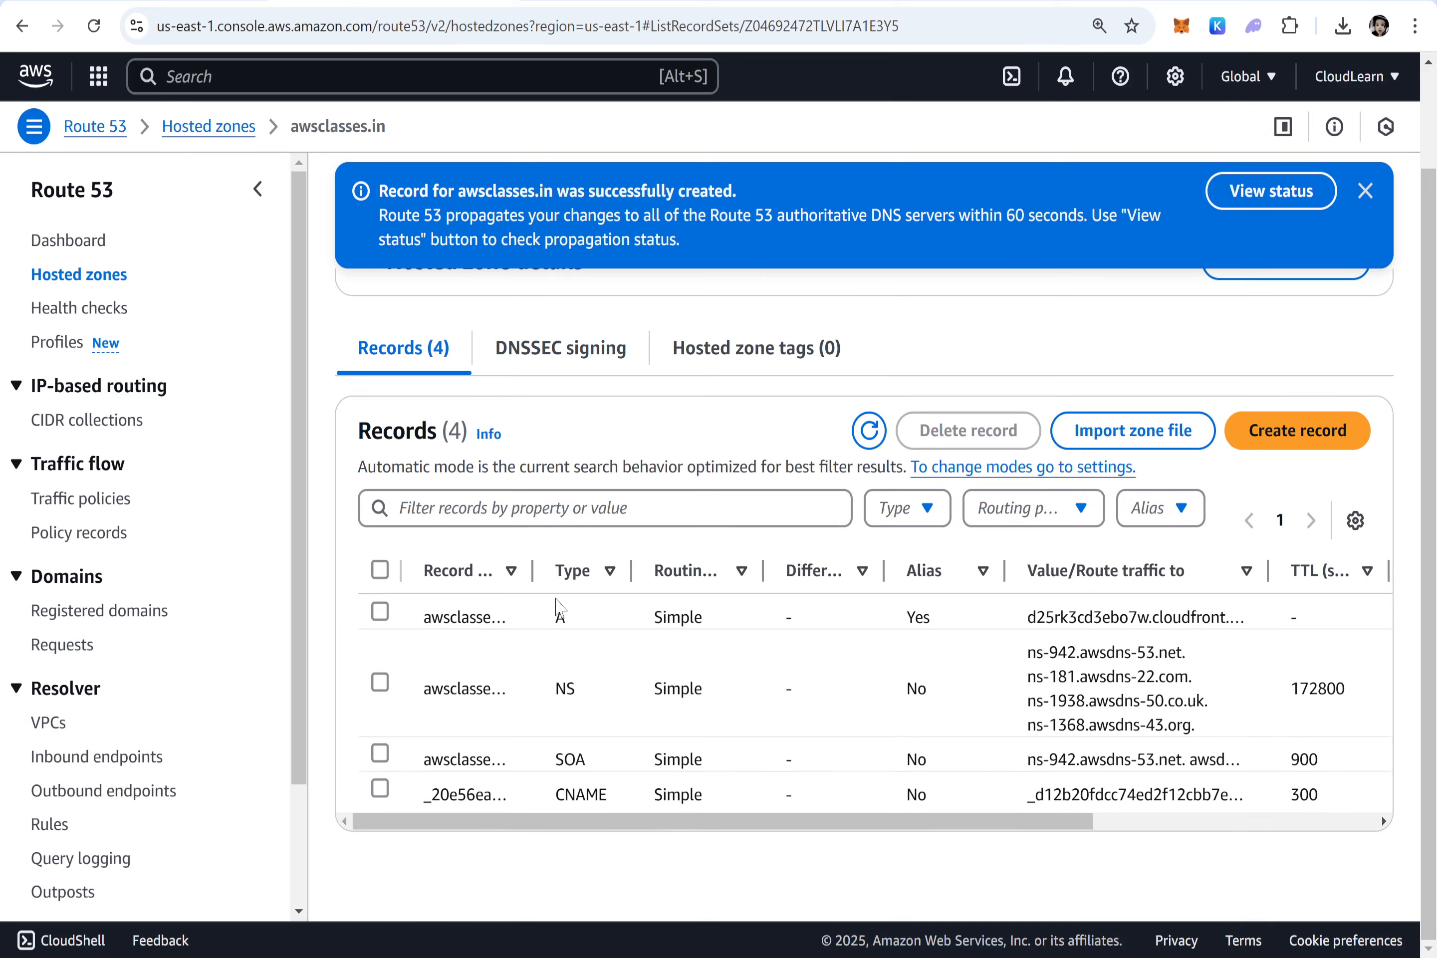
pyautogui.moveTo(532, 573); pyautogui.dragTo(698, 571)
pyautogui.moveTo(537, 621); pyautogui.dragTo(413, 631)
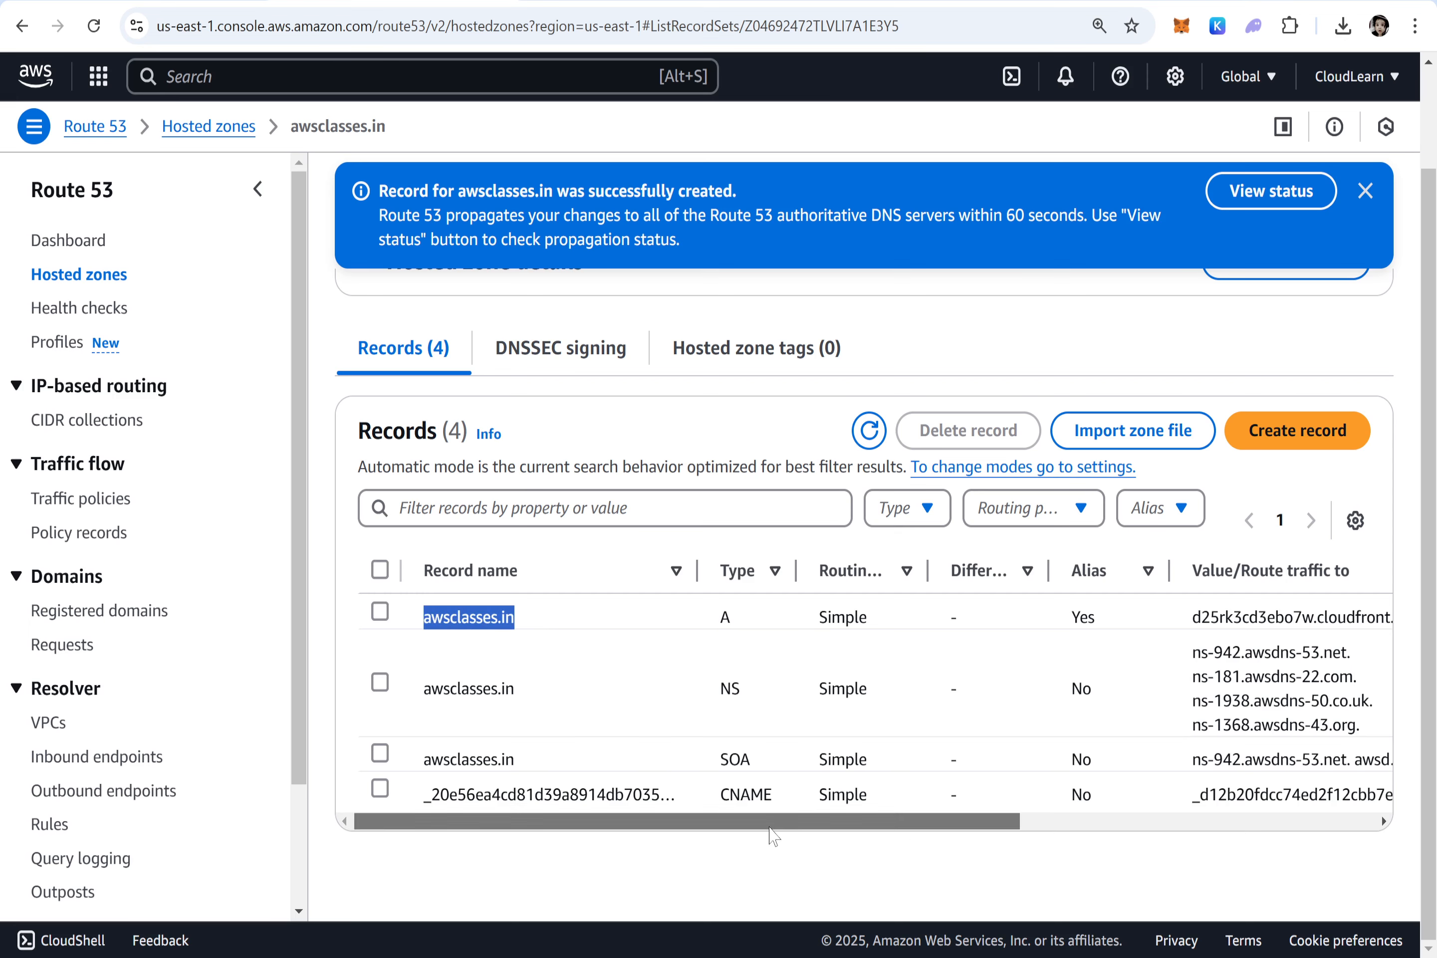
pyautogui.moveTo(757, 822); pyautogui.dragTo(969, 735)
pyautogui.moveTo(1059, 571); pyautogui.dragTo(1232, 571)
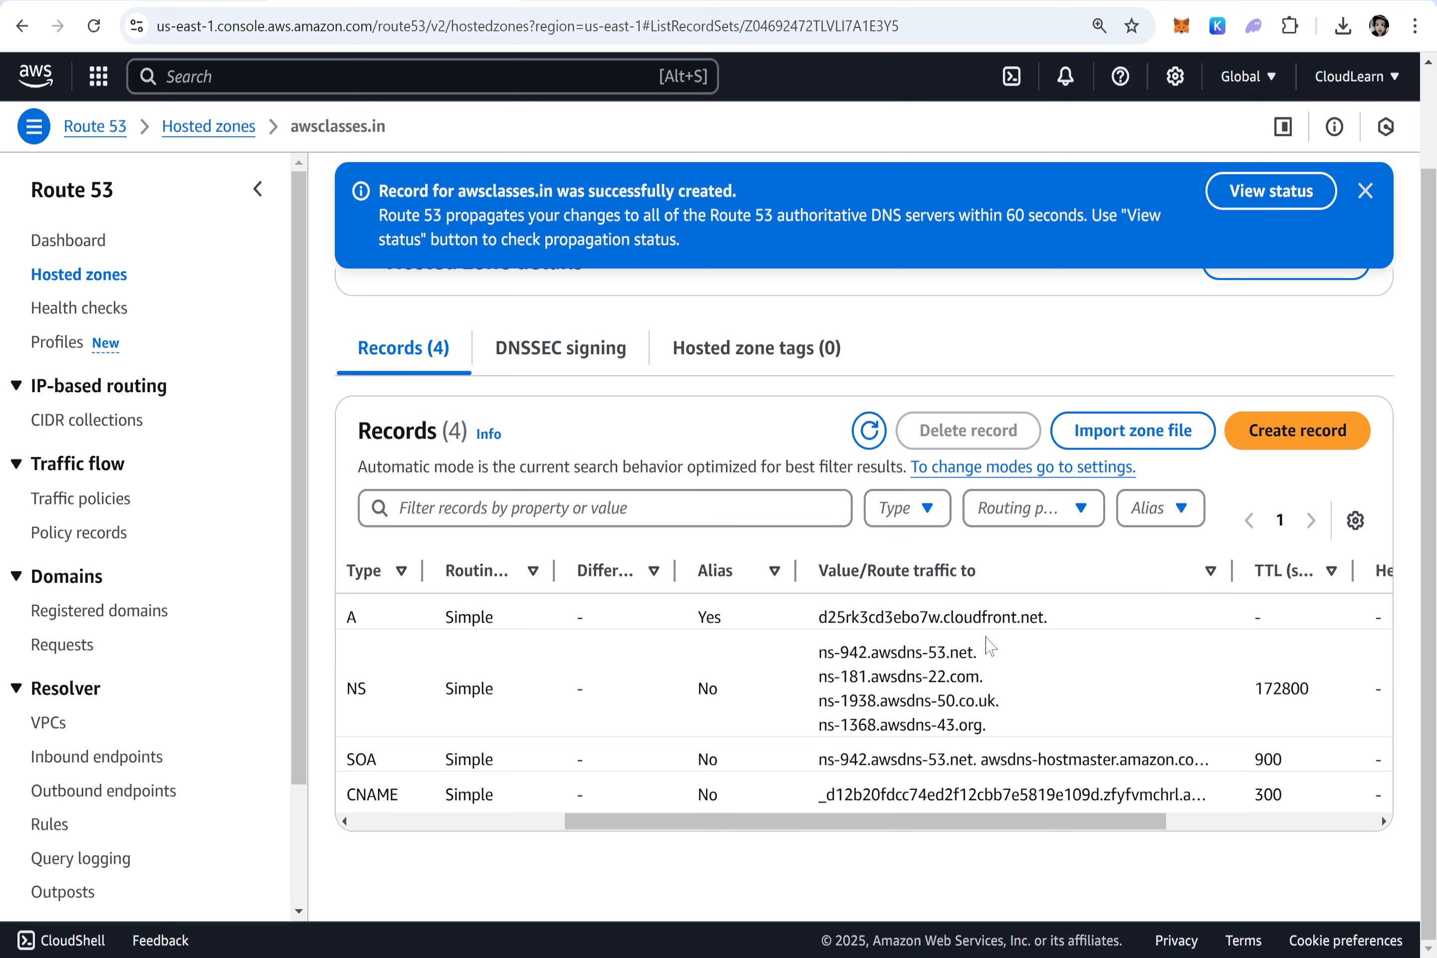
pyautogui.moveTo(1059, 620); pyautogui.dragTo(822, 635)
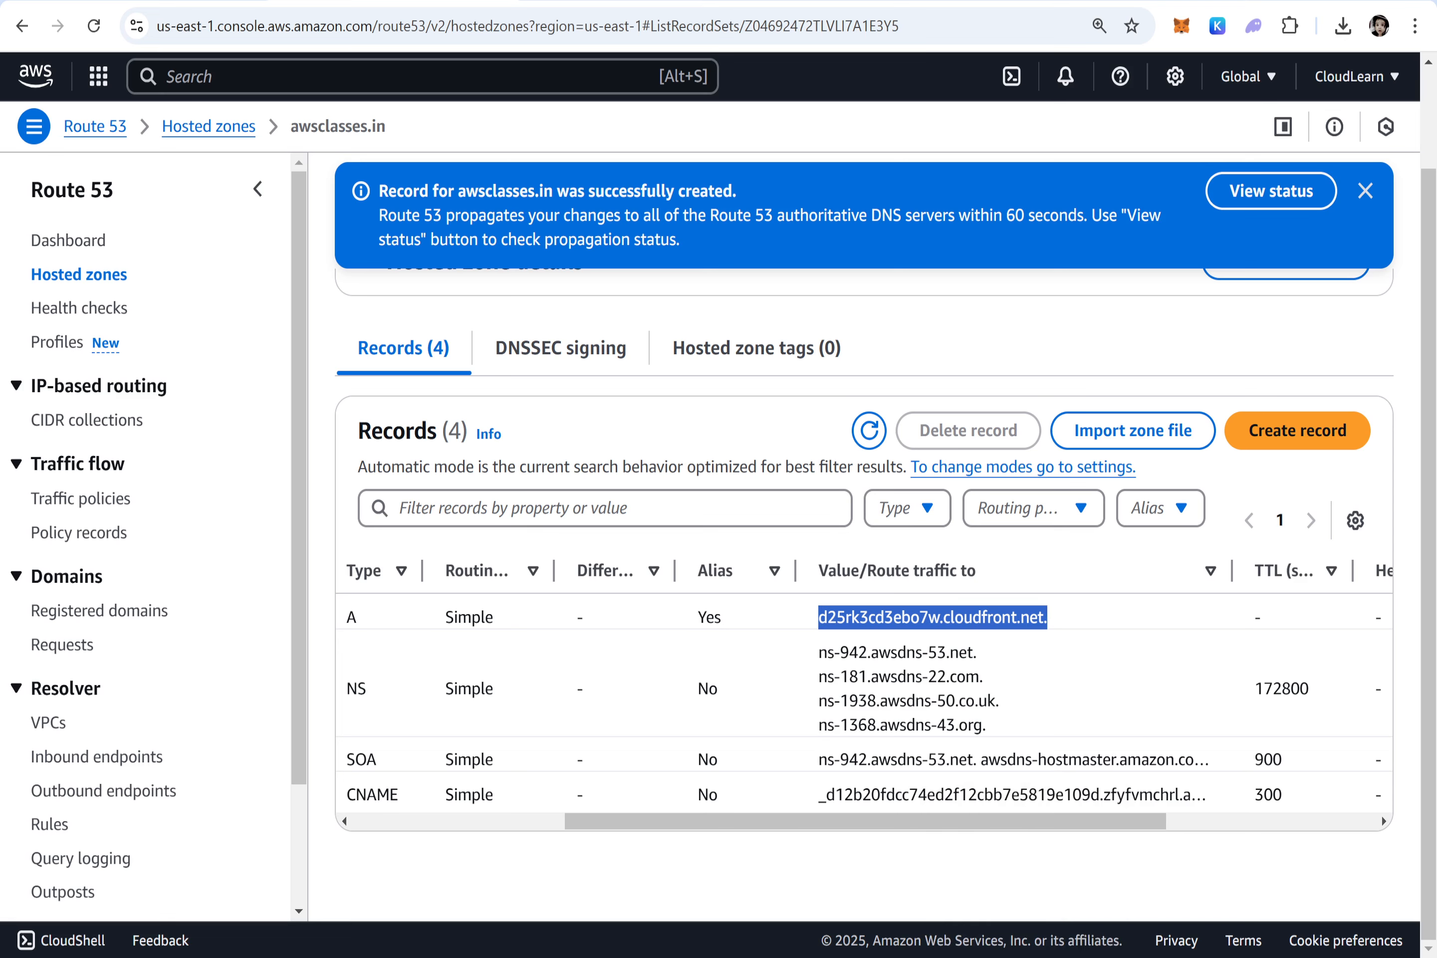
# Compare the target with the domain name in the CloudFront distributions list and refresh the list to check the deployment status
pyautogui.hotkey('ctrl', 'shift', 'Tab')
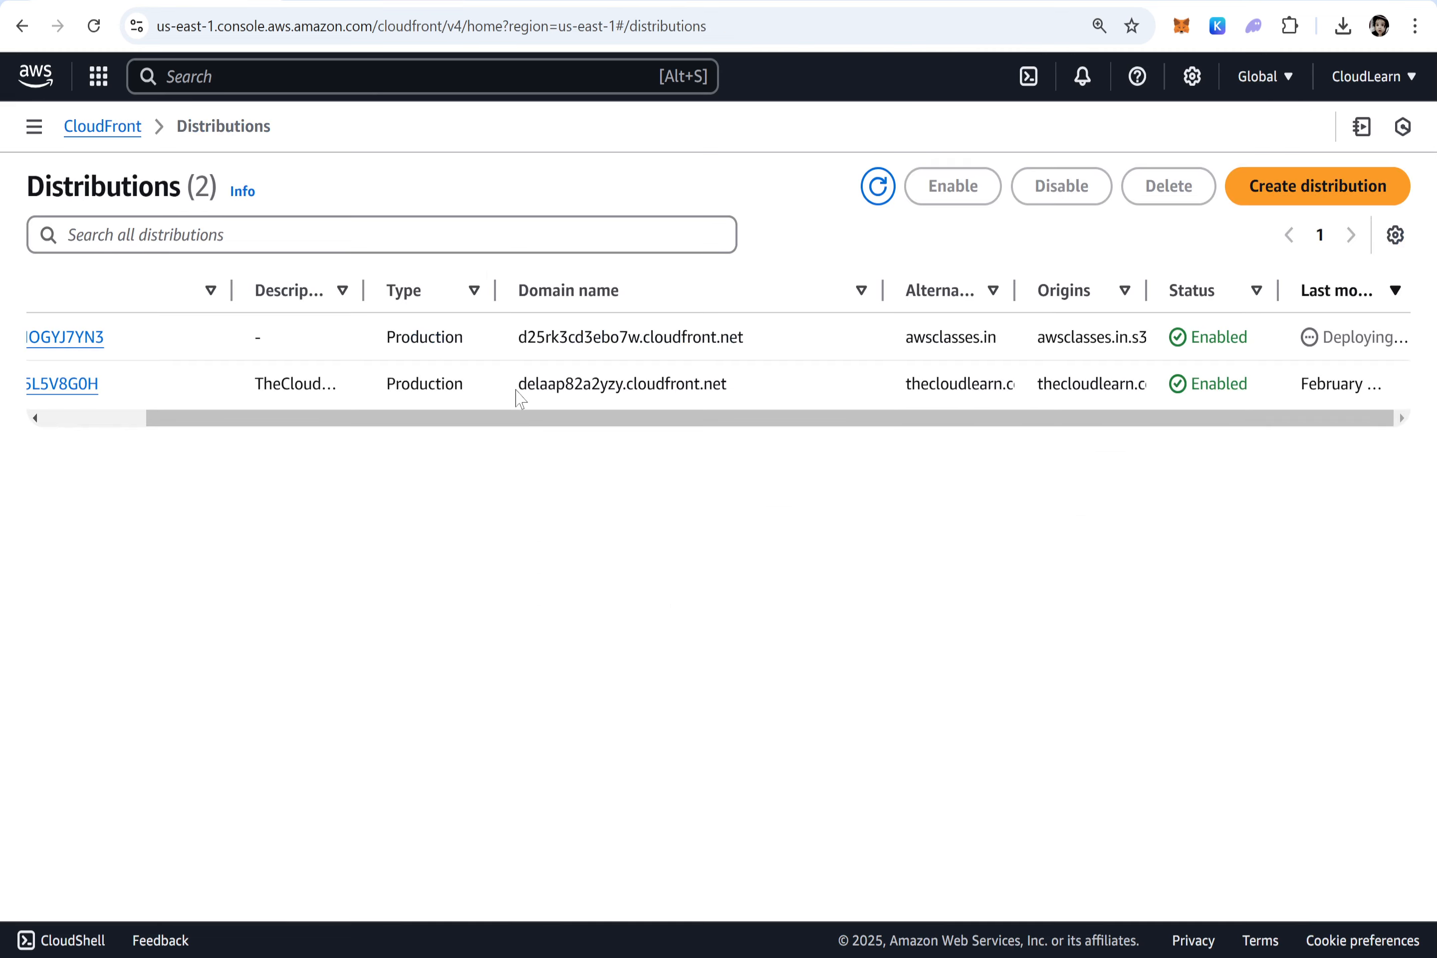
pyautogui.moveTo(745, 337); pyautogui.dragTo(515, 337)
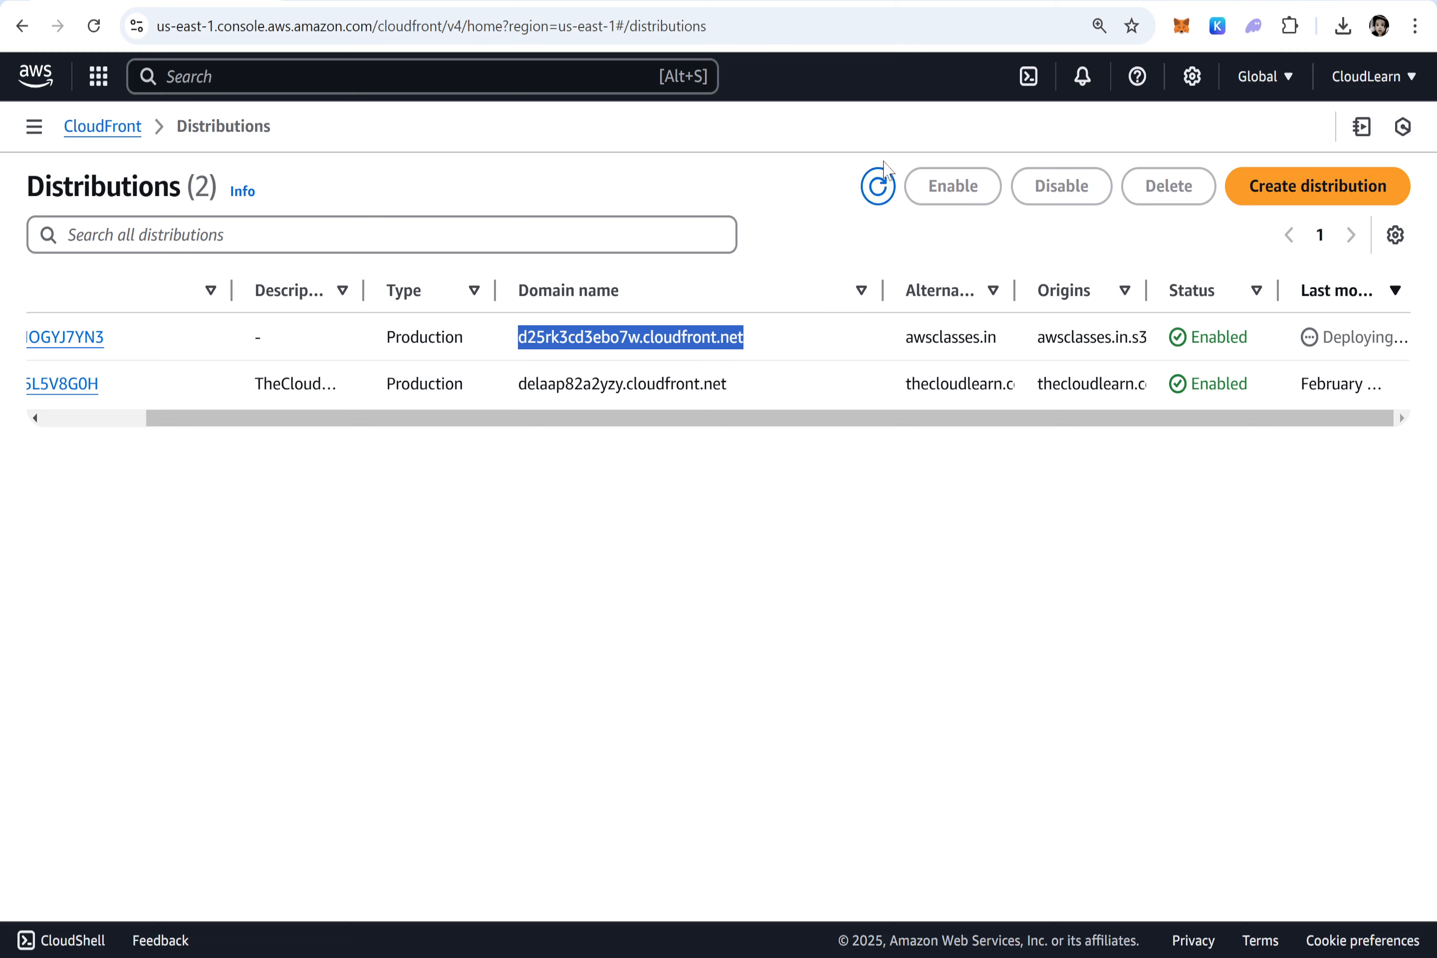
pyautogui.click(879, 187)
pyautogui.click(879, 187)
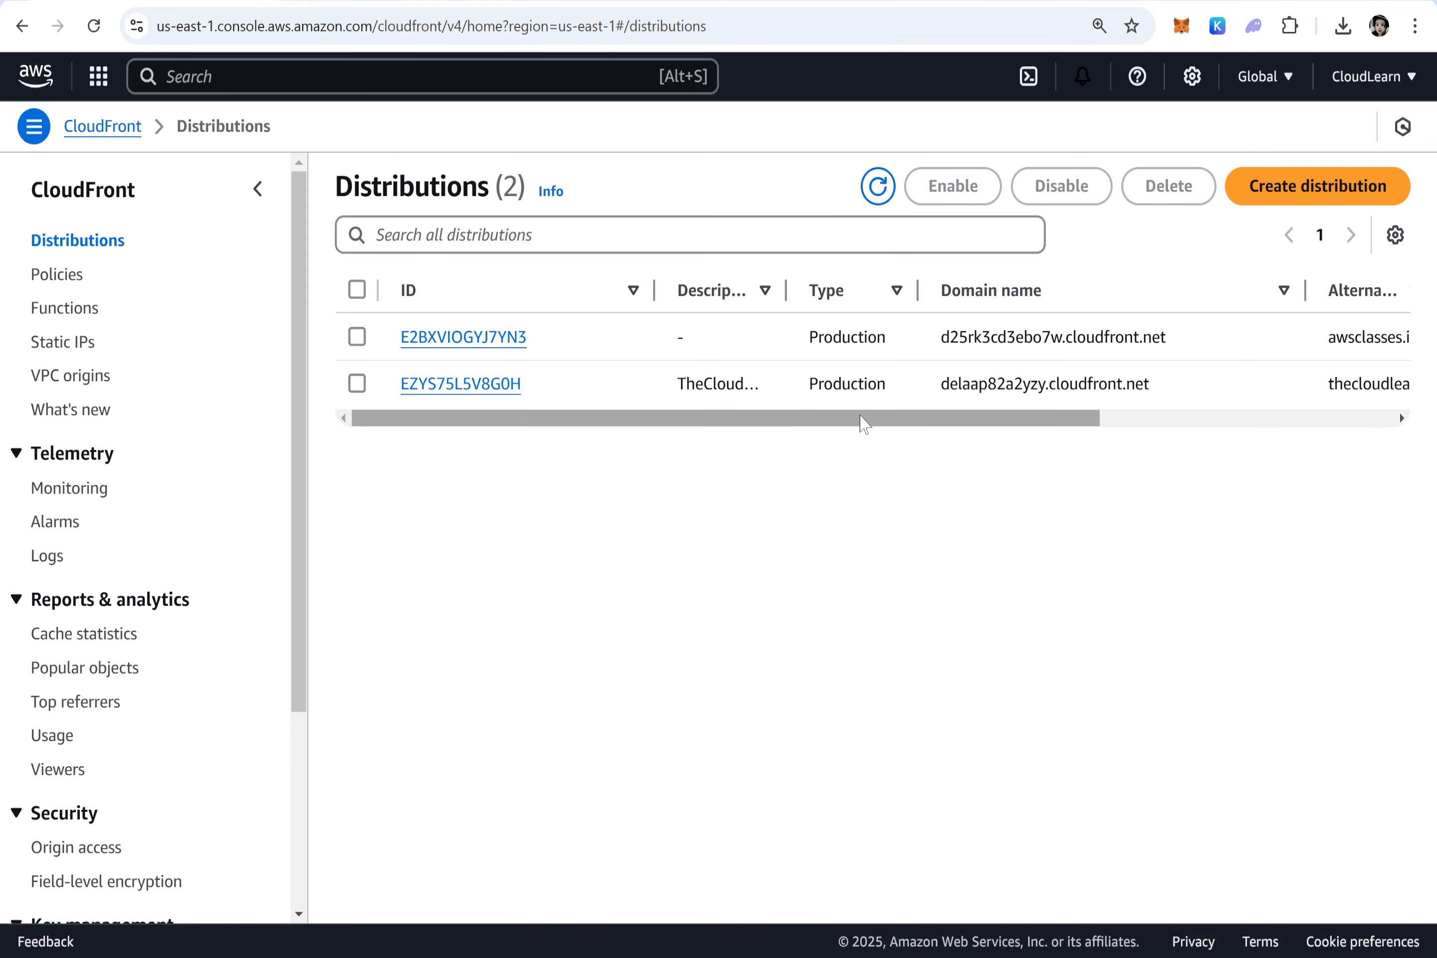
pyautogui.moveTo(862, 424); pyautogui.dragTo(1383, 474)
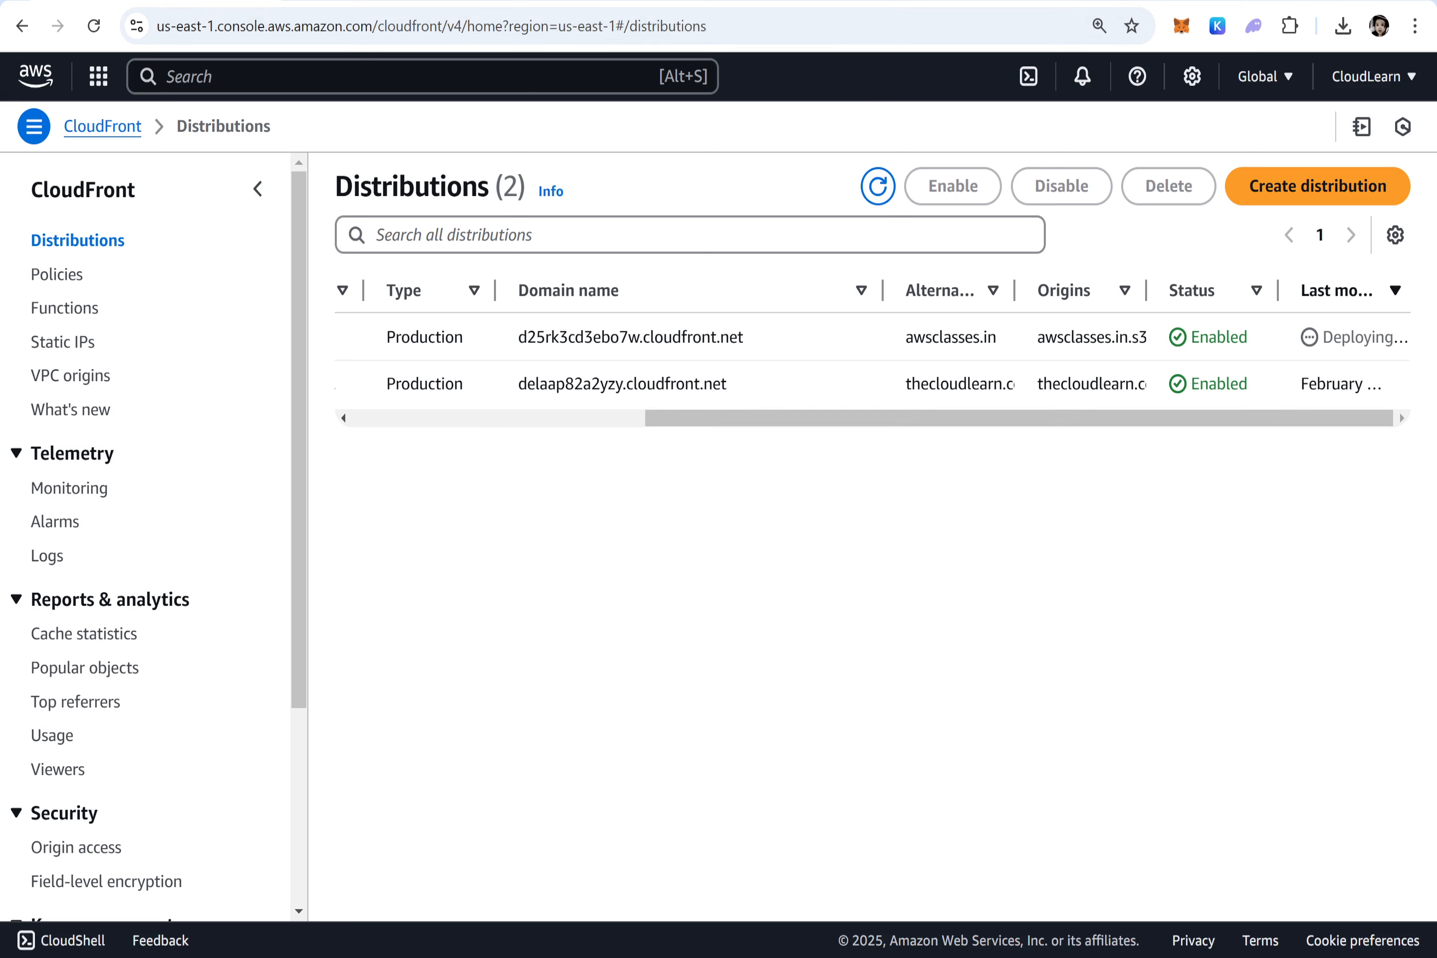
# Open awsclasses.in in a new browser tab and look through the website
pyautogui.hotkey('ctrl', 't')
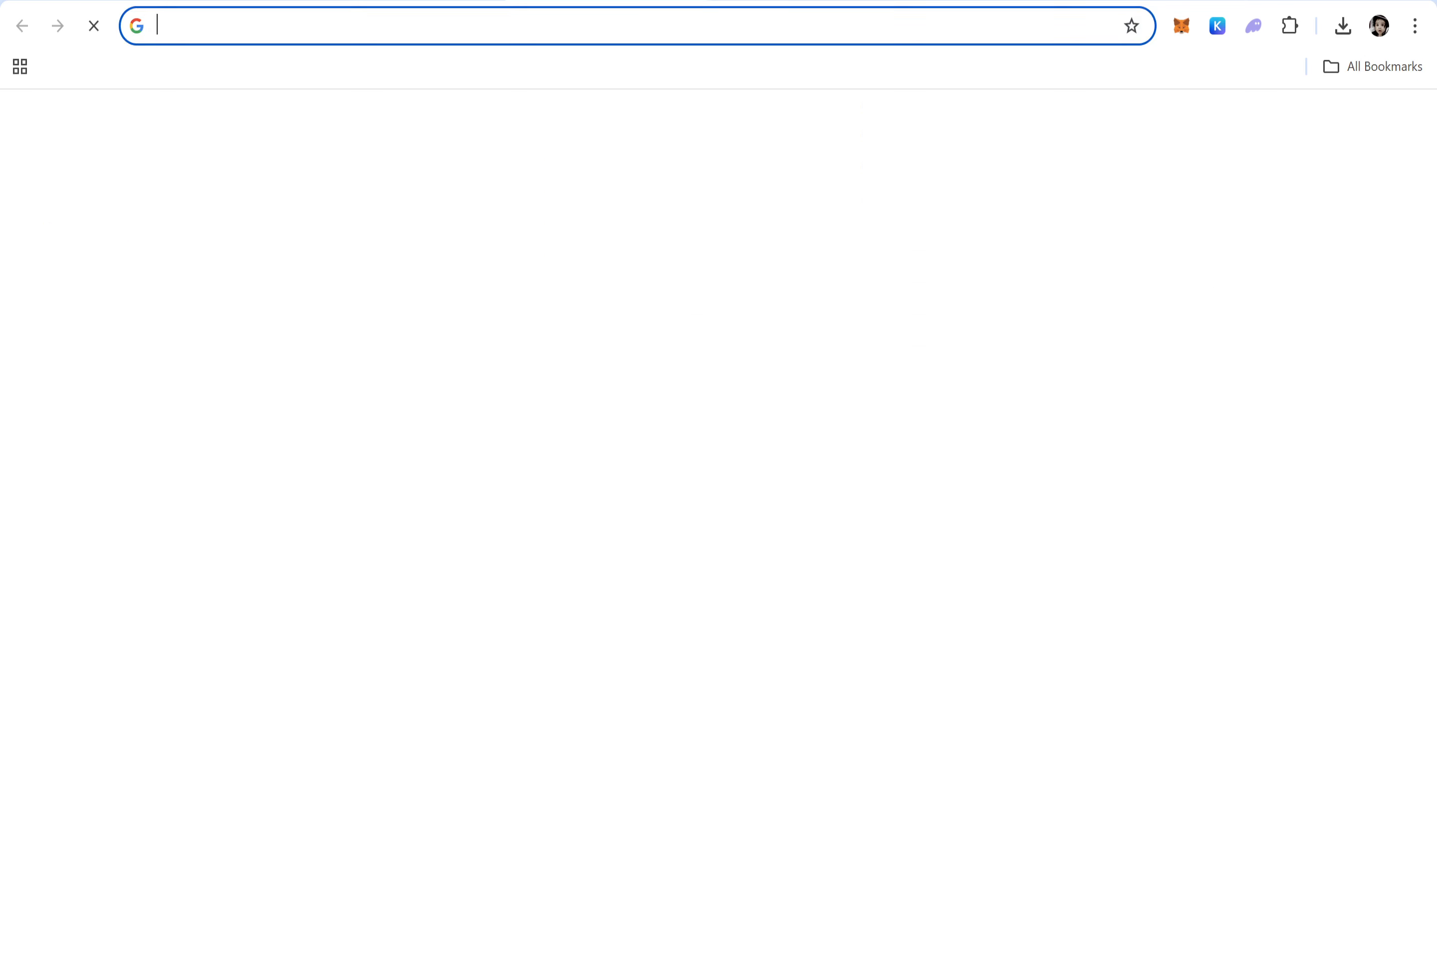
pyautogui.write('awsclasses.')
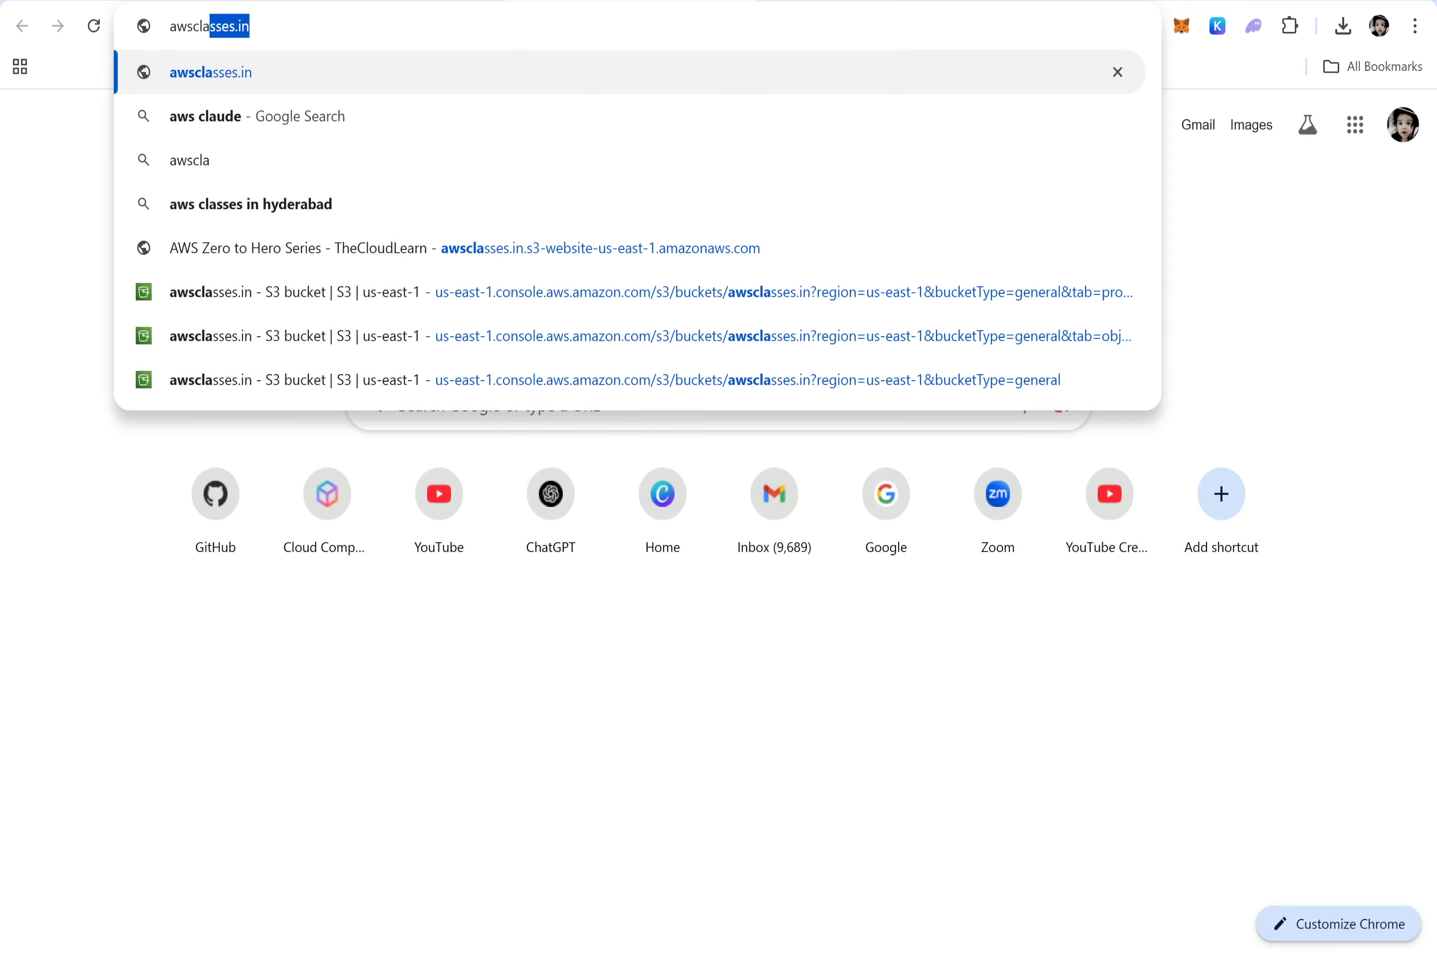
pyautogui.write('in')
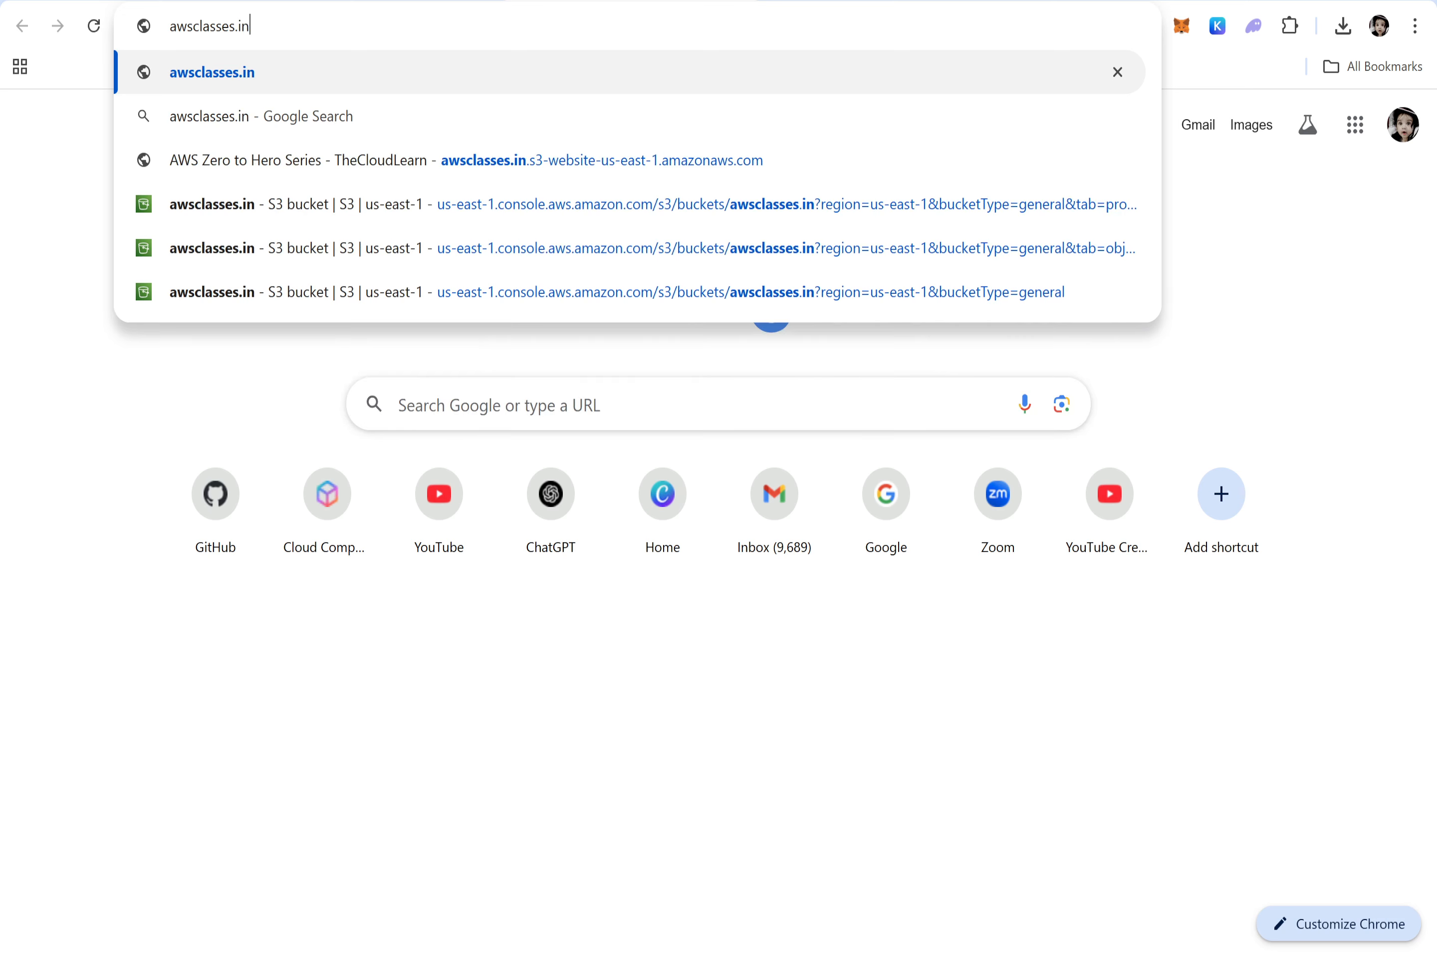
pyautogui.press('Return')
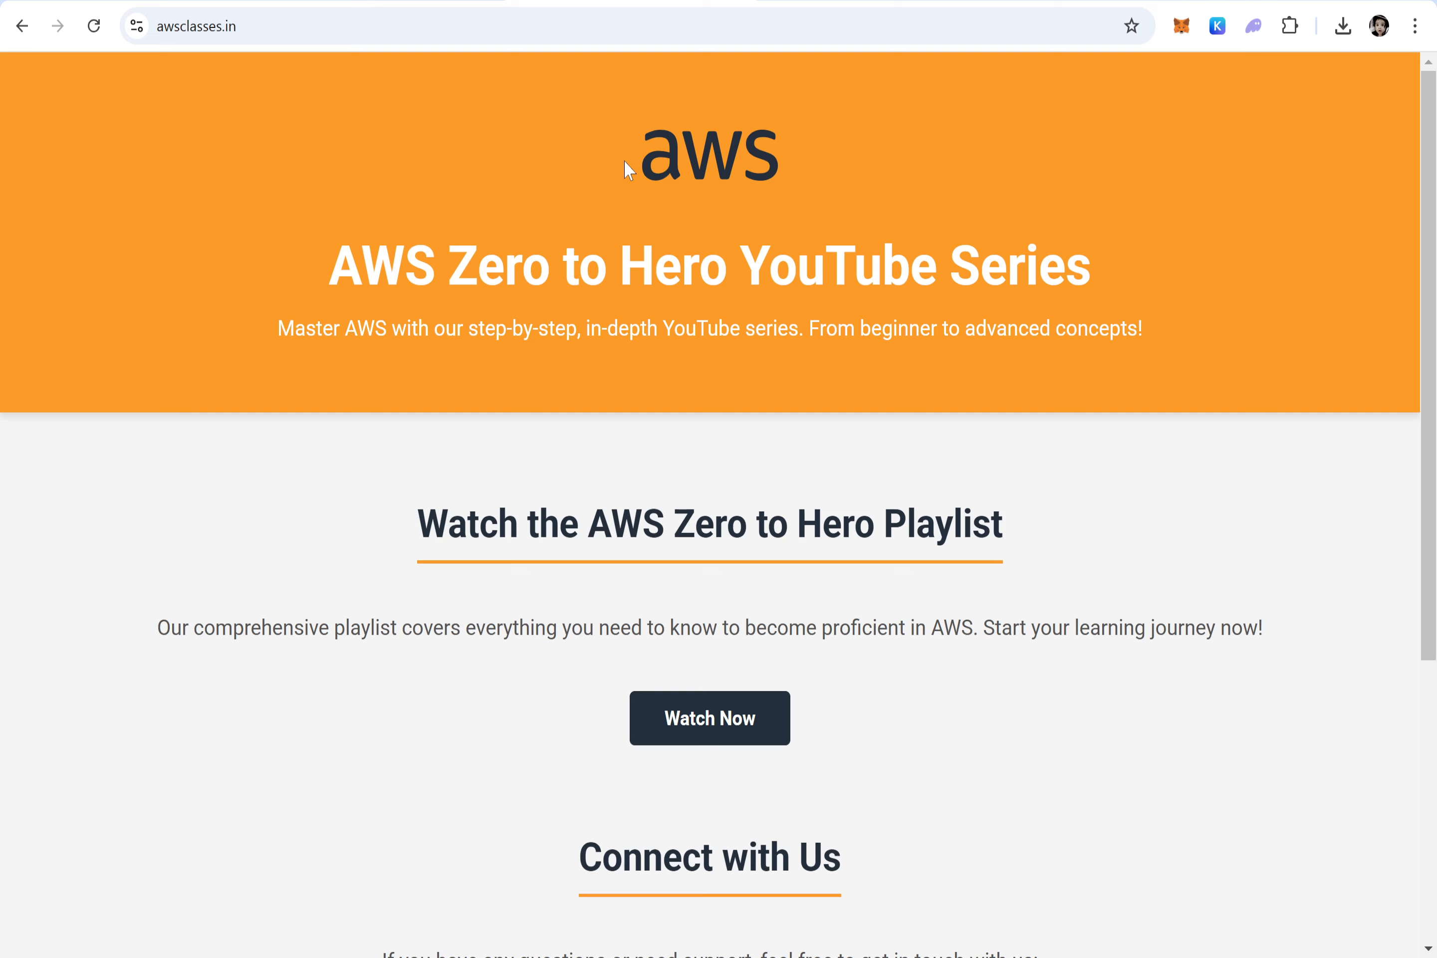
pyautogui.scroll(-5, 868, 615)
pyautogui.scroll(5, 868, 615)
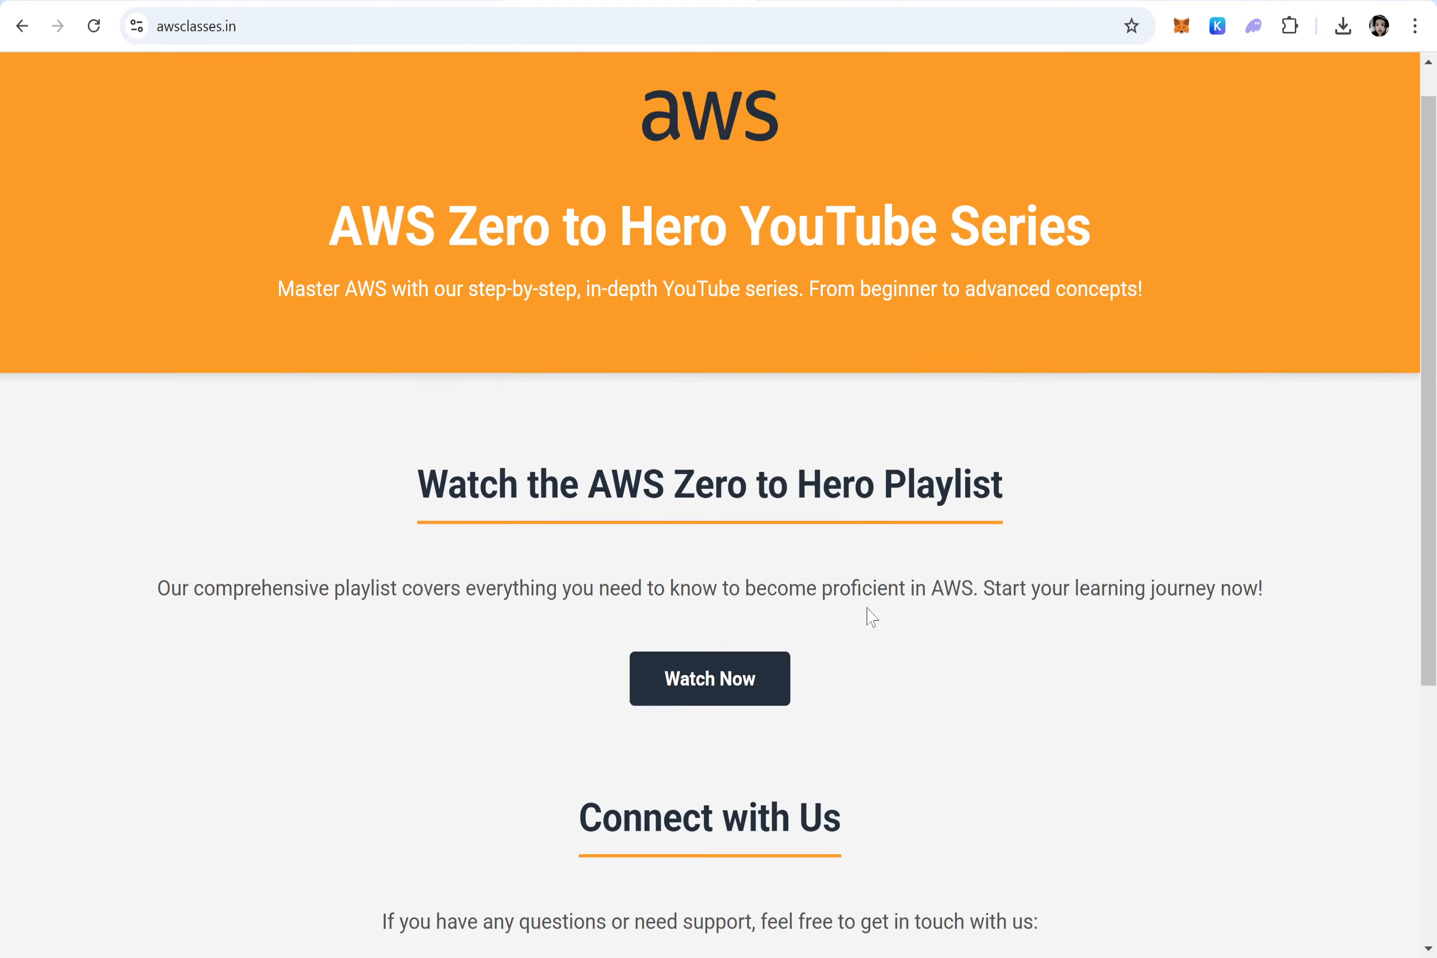
# Open thecloudlearn.com in another new tab and look through its page for comparison
pyautogui.hotkey('ctrl', 't')
pyautogui.write('t')
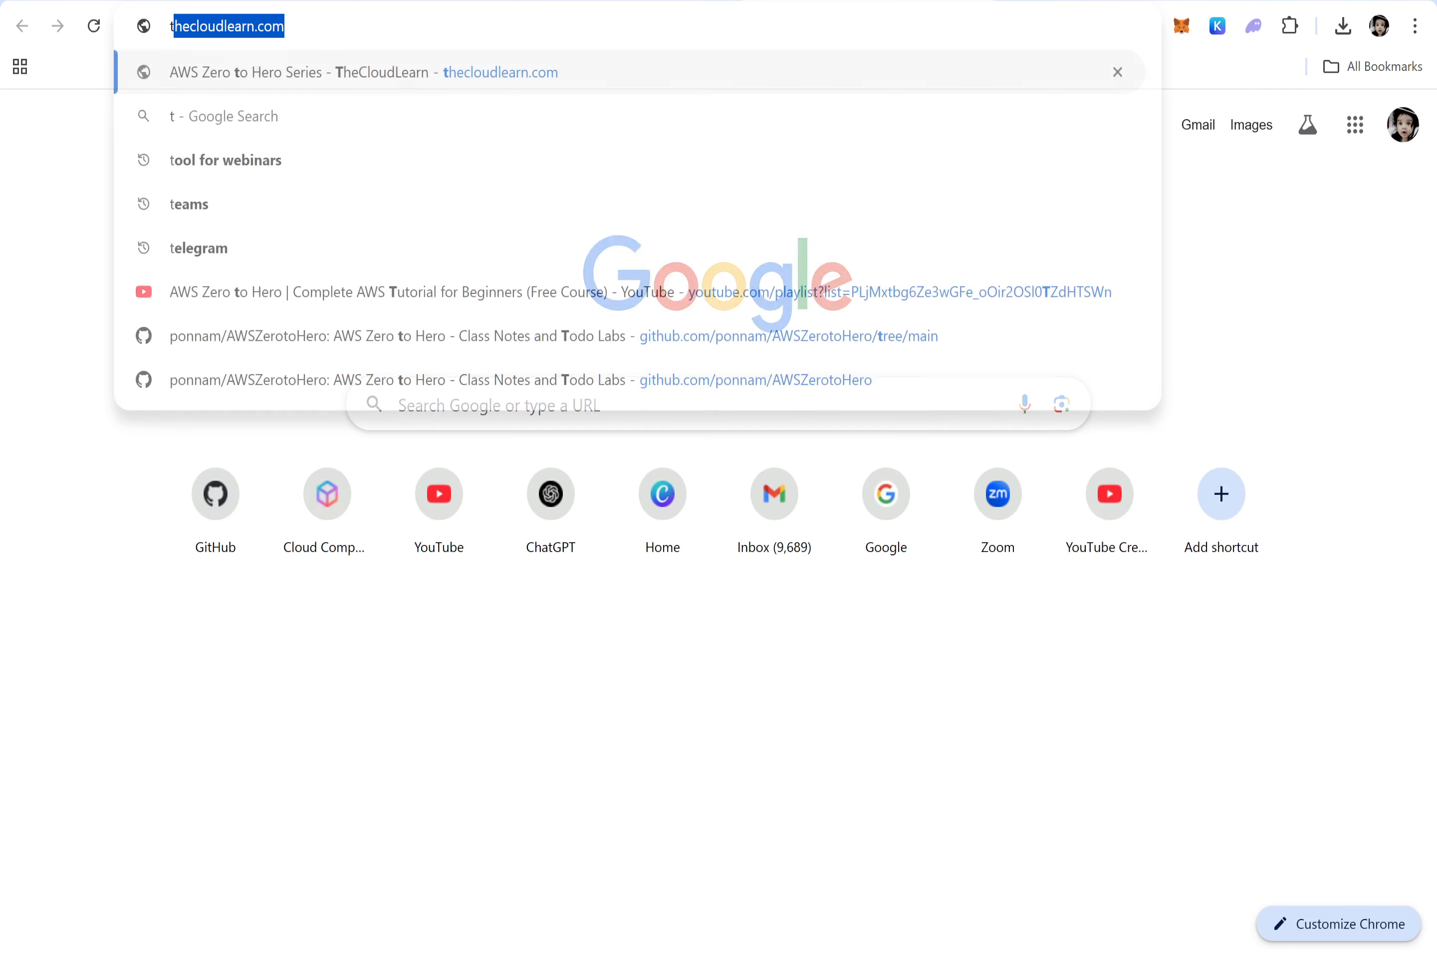
pyautogui.write('hecloudlearn.com')
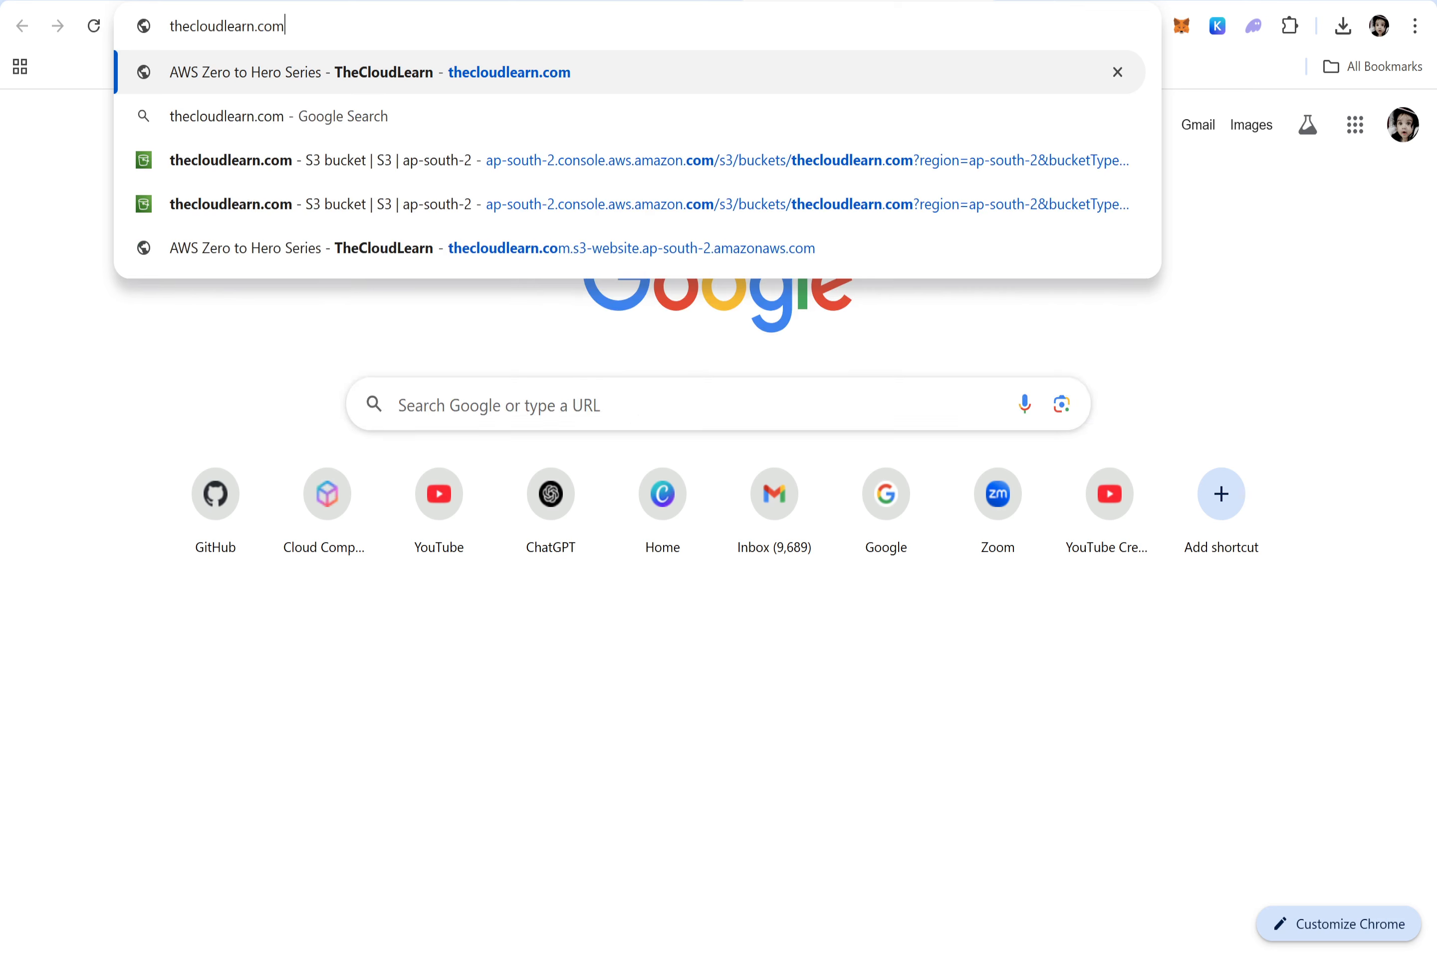
pyautogui.press('Return')
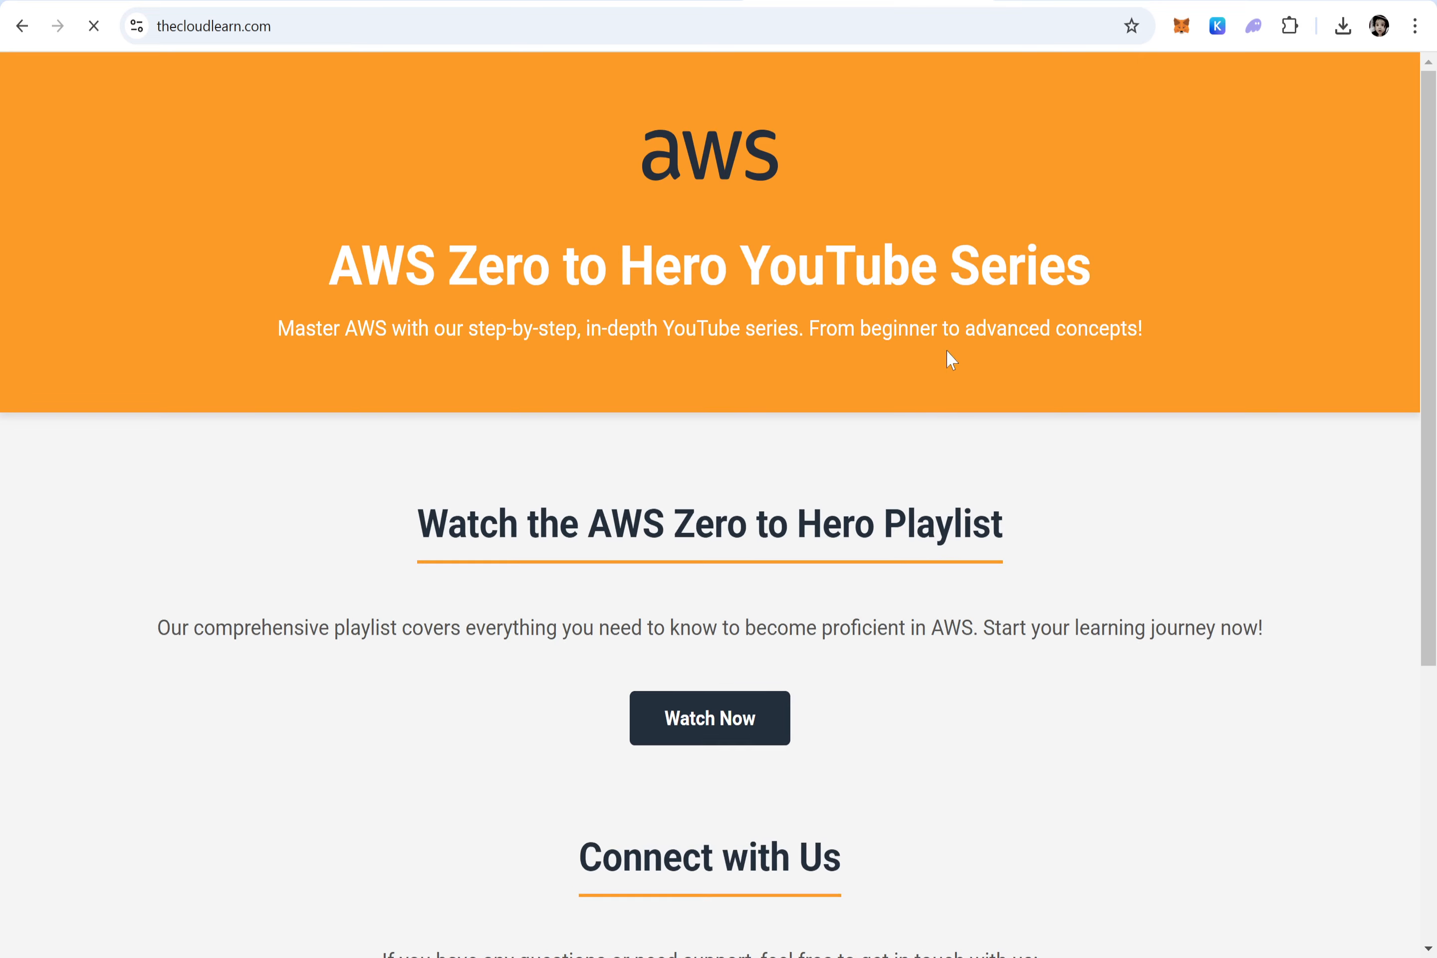
pyautogui.scroll(-5, 952, 377)
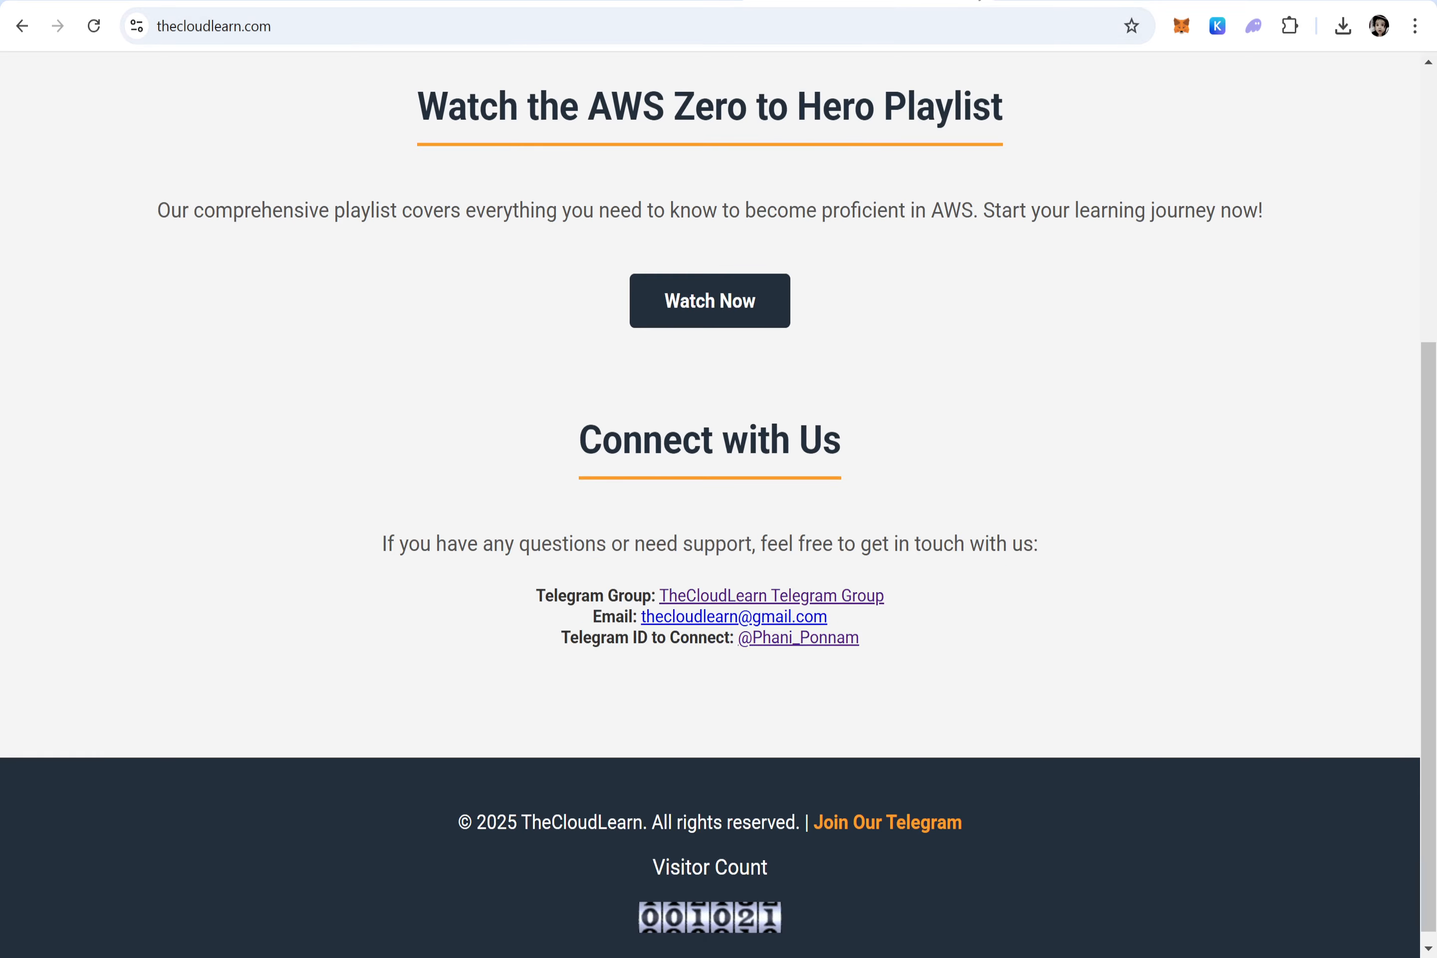
pyautogui.scroll(5, 680, 389)
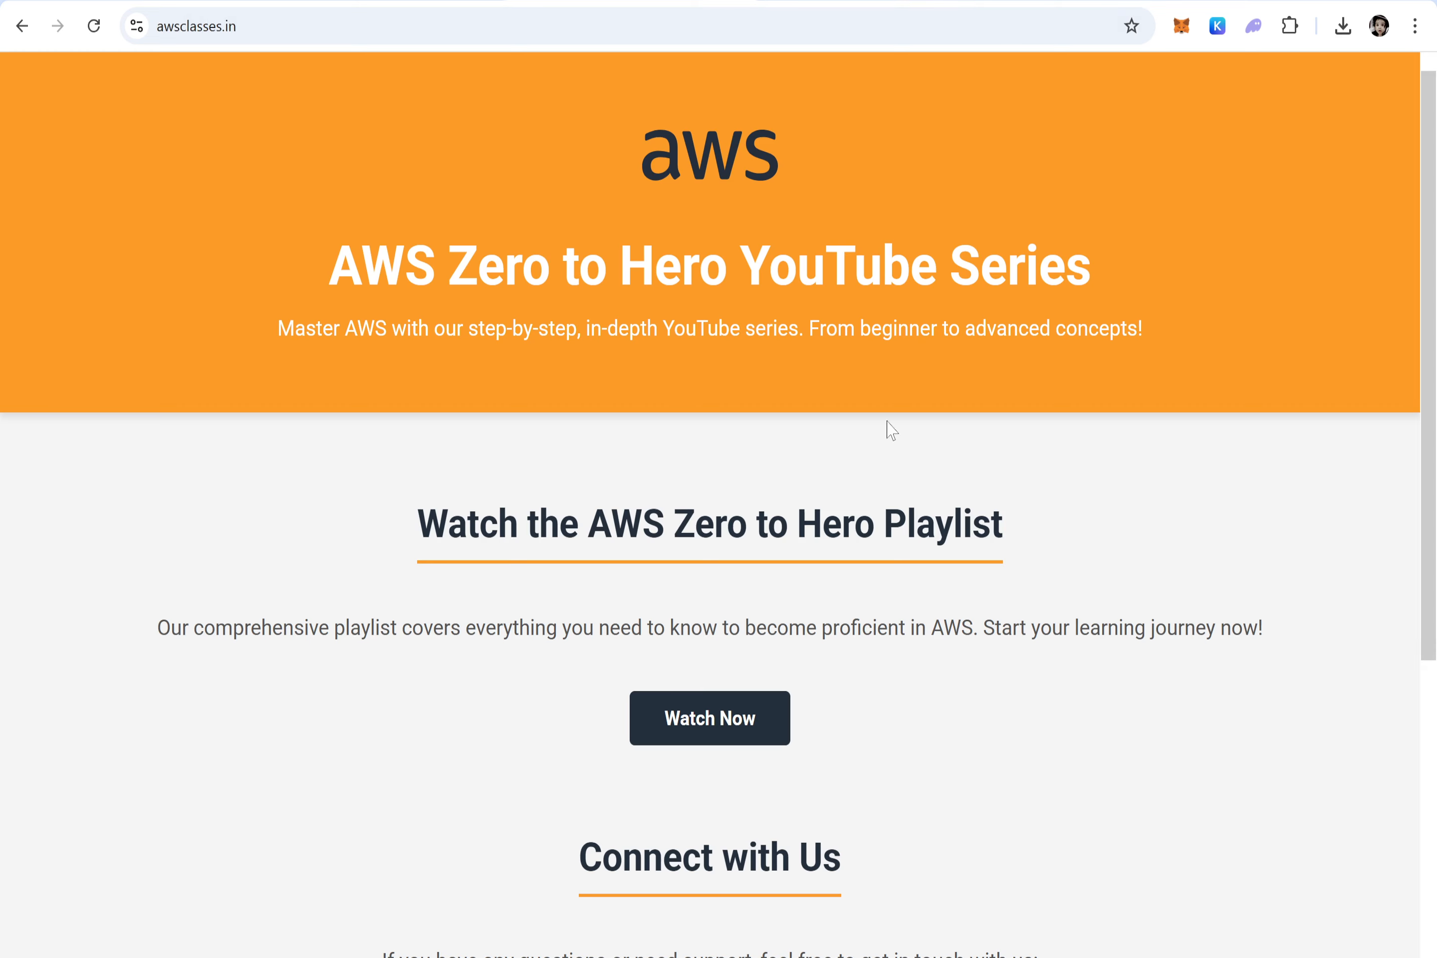
# Look through the awsclasses.in page again and return to the Route 53 records of the hosted zone
pyautogui.scroll(-5, 952, 464)
pyautogui.scroll(5, 952, 465)
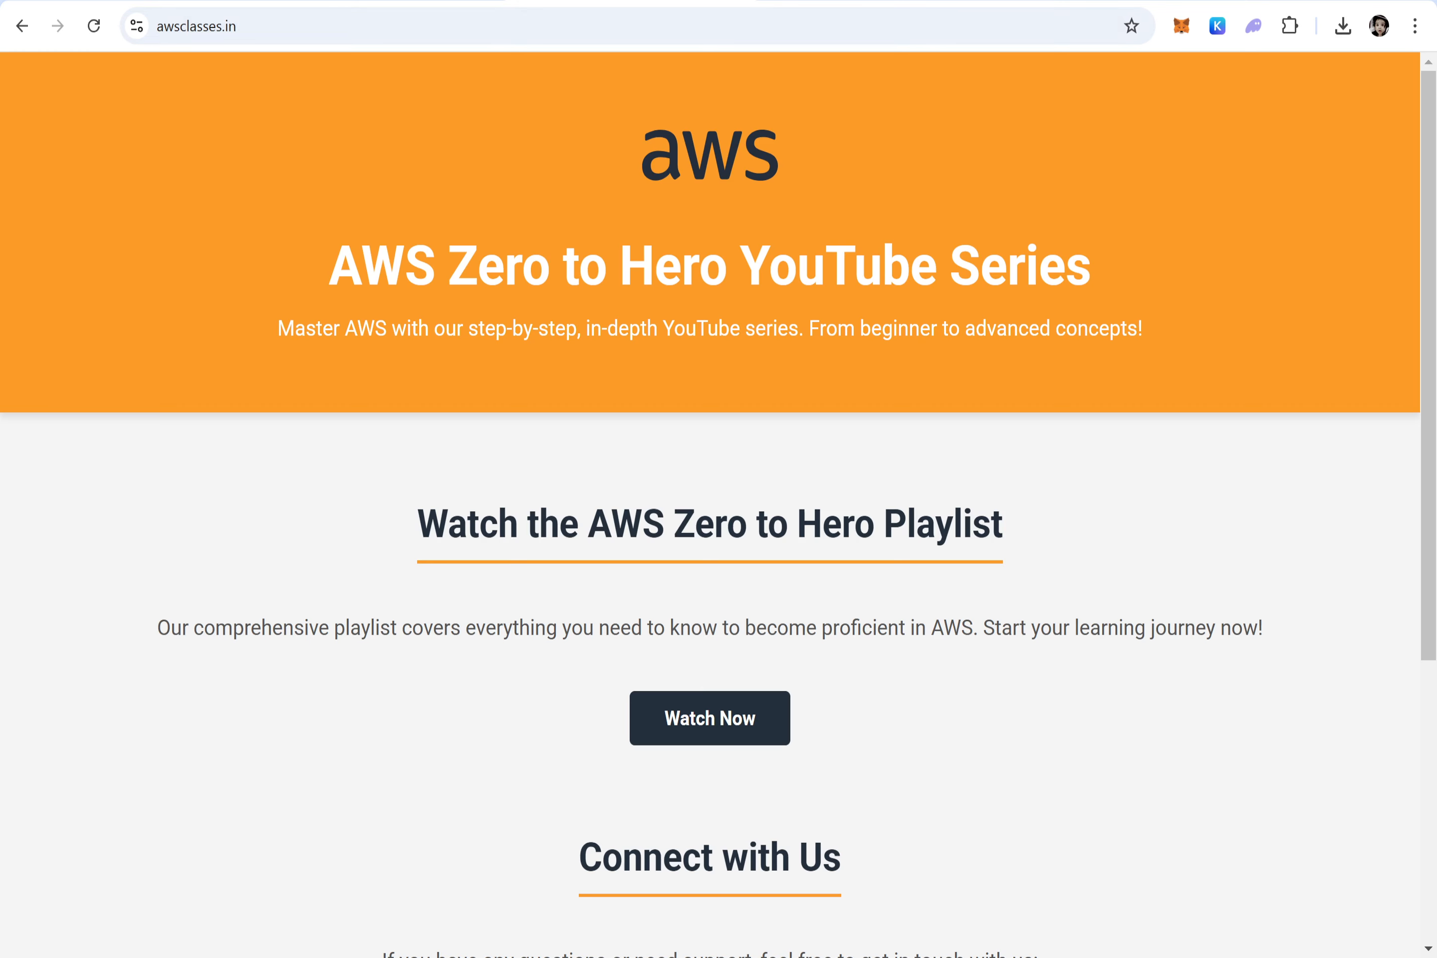
pyautogui.click(739, 1)
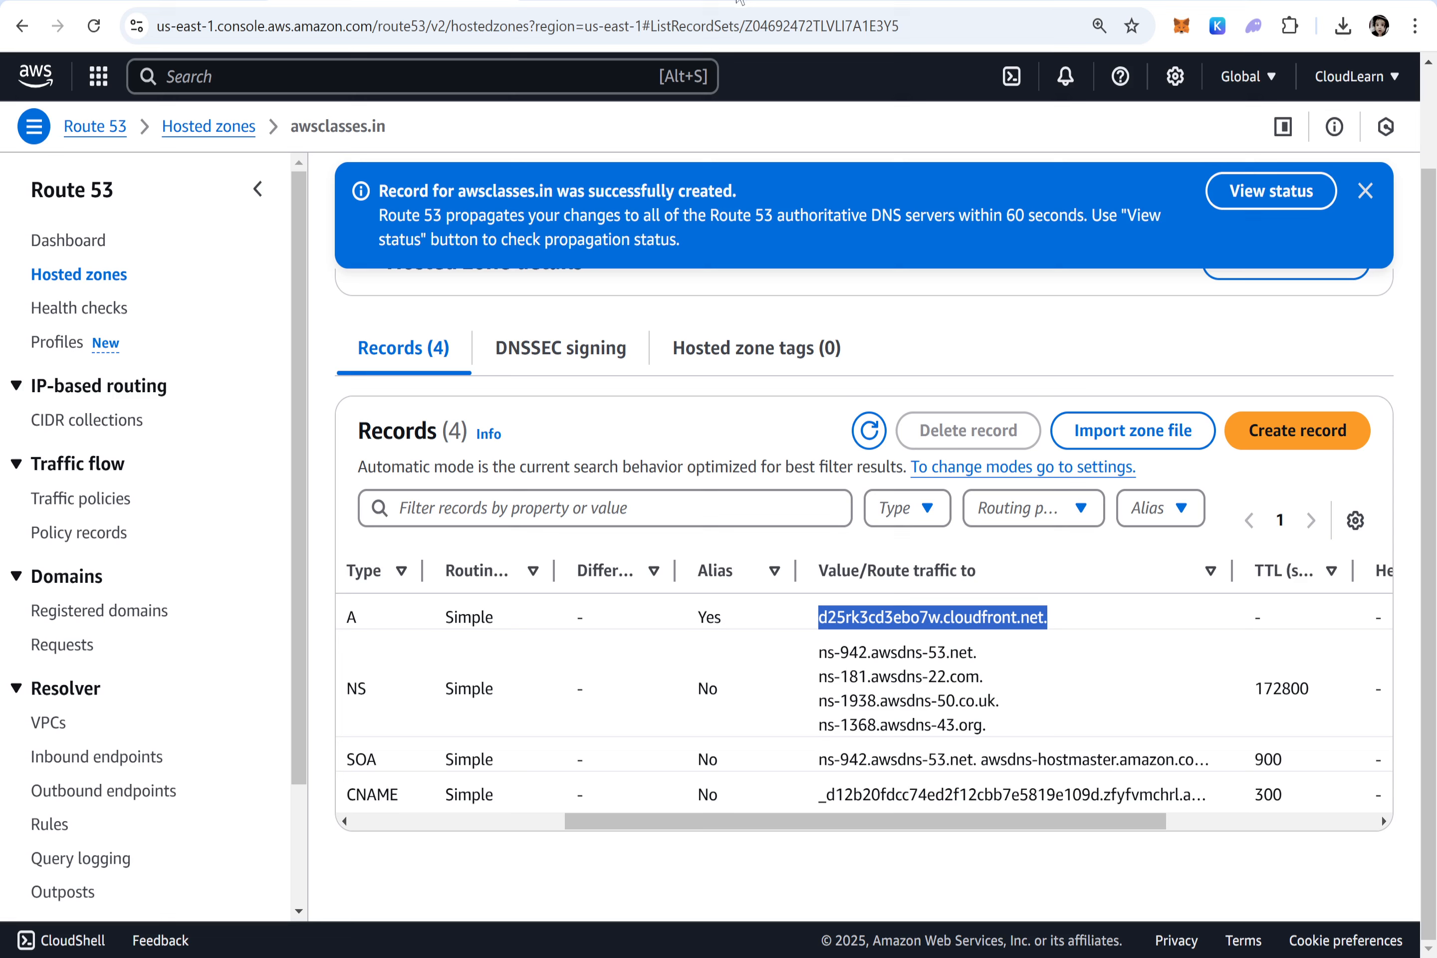